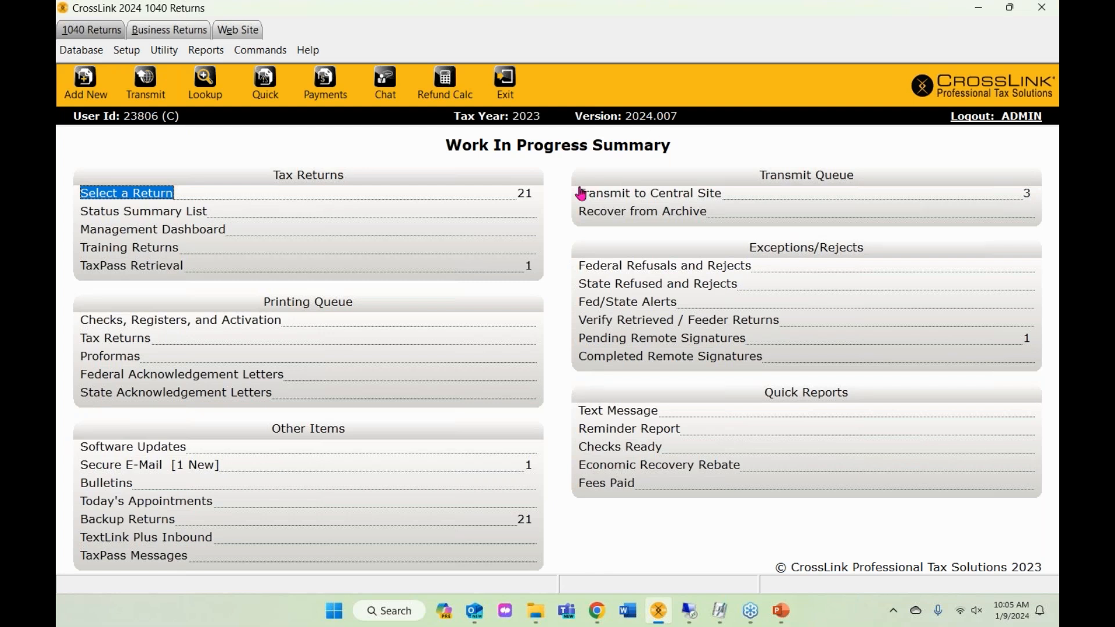
# - Dismiss the new-return SSN prompt and open the Refund Calculator at About the Family
pyautogui.click(86, 81)
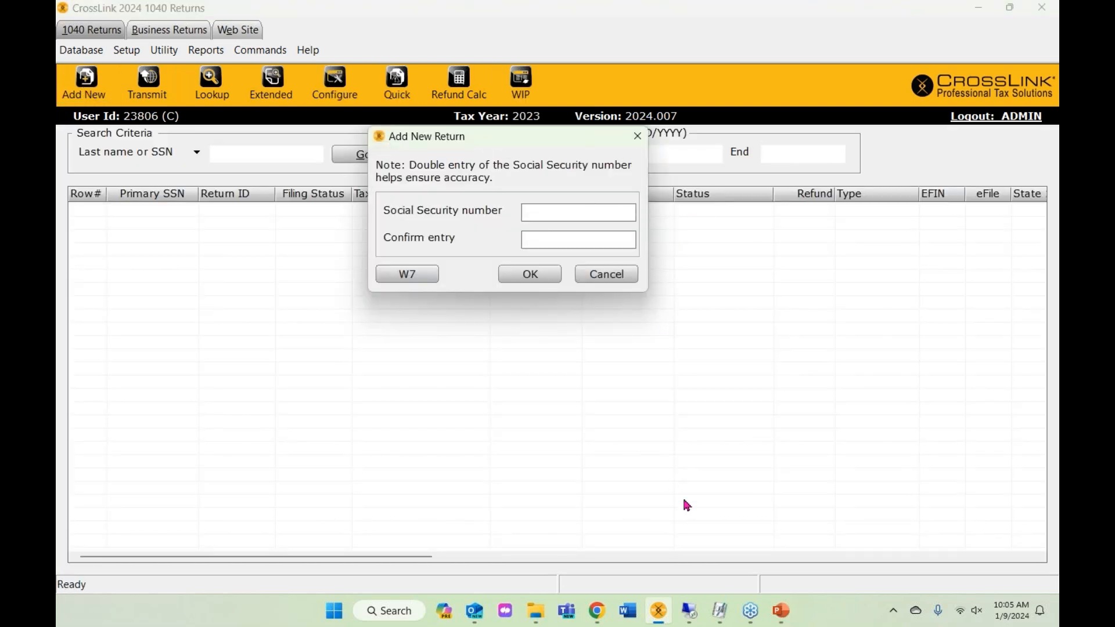
pyautogui.click(645, 139)
pyautogui.click(530, 85)
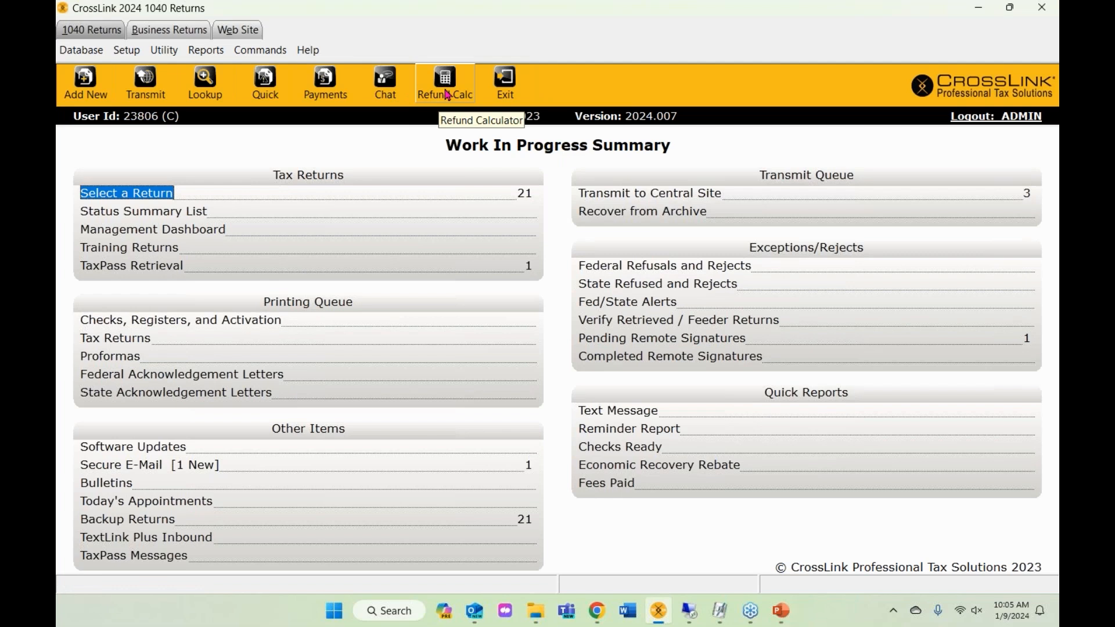
pyautogui.click(447, 93)
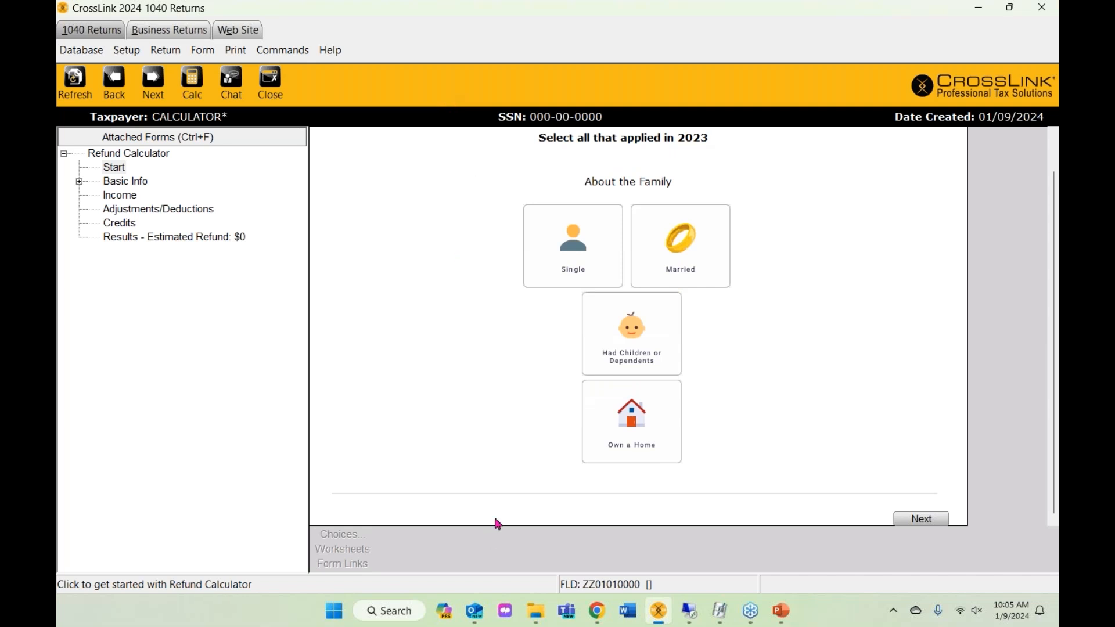
# - Mark the household as Single with children and choose Head of Household filing status
pyautogui.click(582, 268)
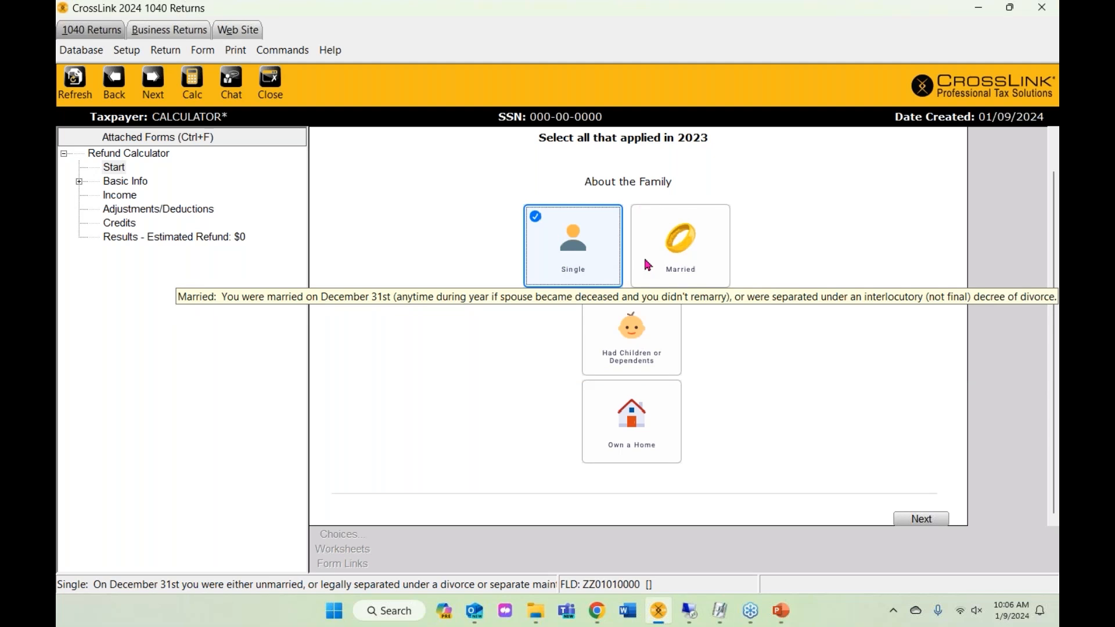
pyautogui.click(617, 359)
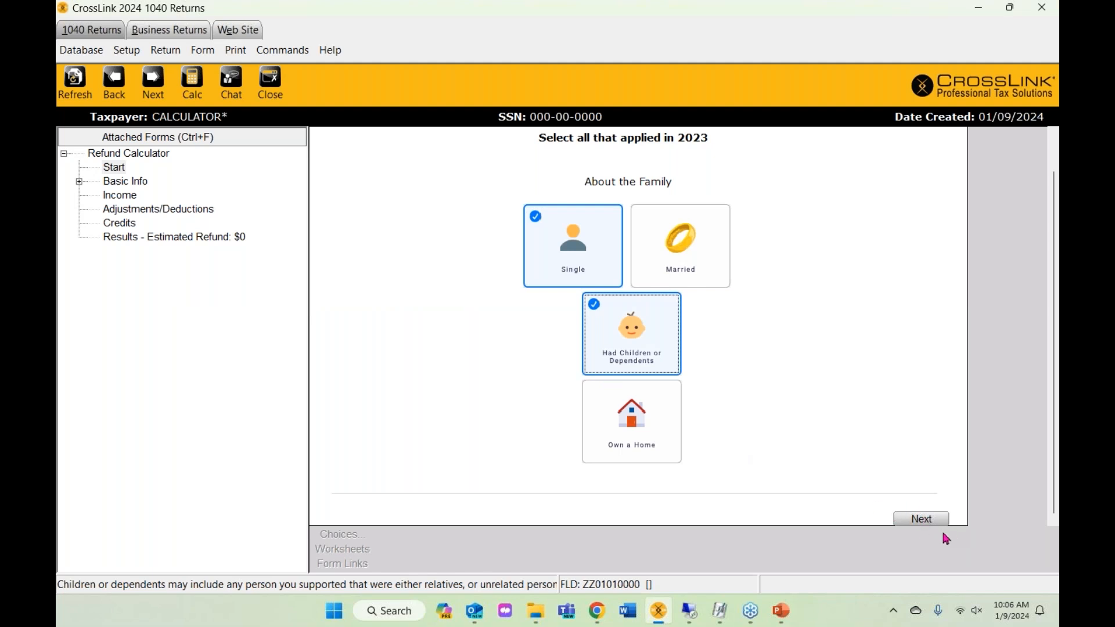
pyautogui.click(928, 515)
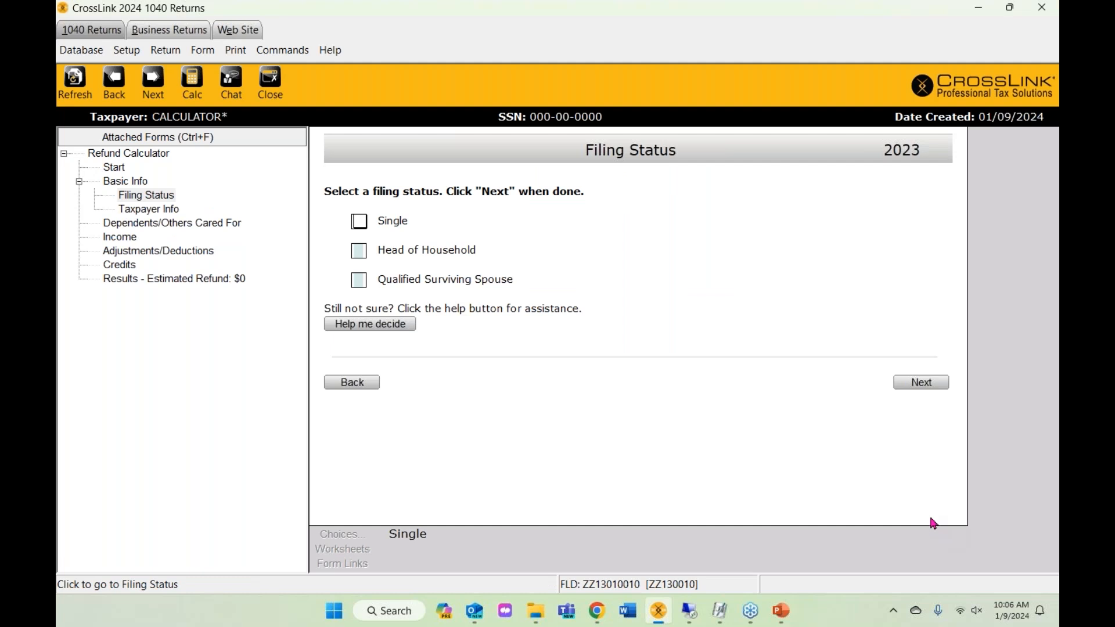
pyautogui.click(361, 255)
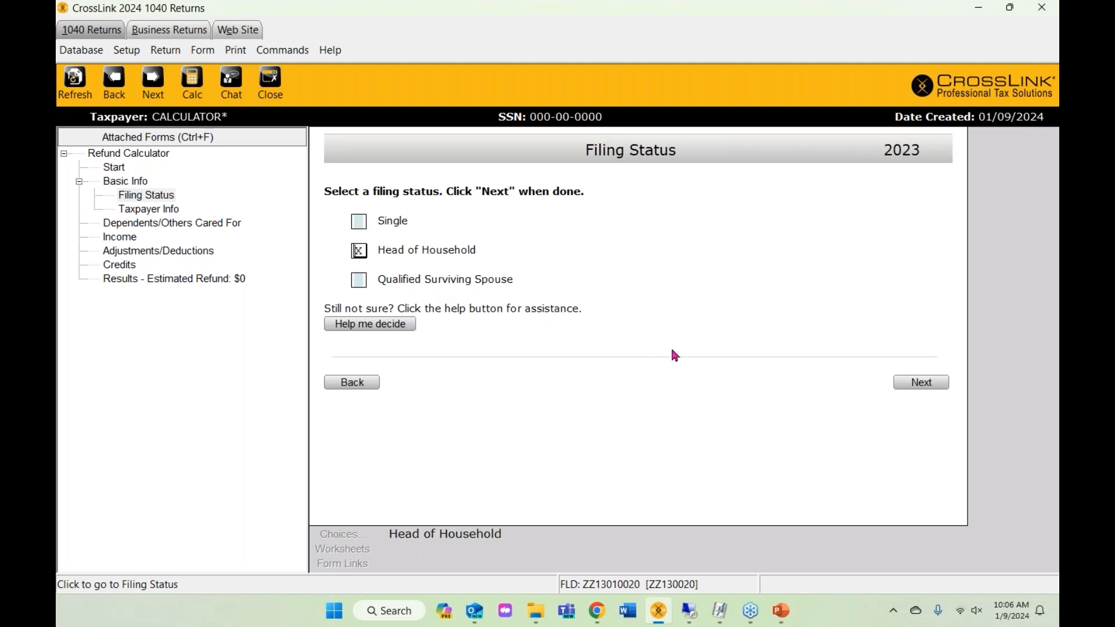
pyautogui.click(921, 385)
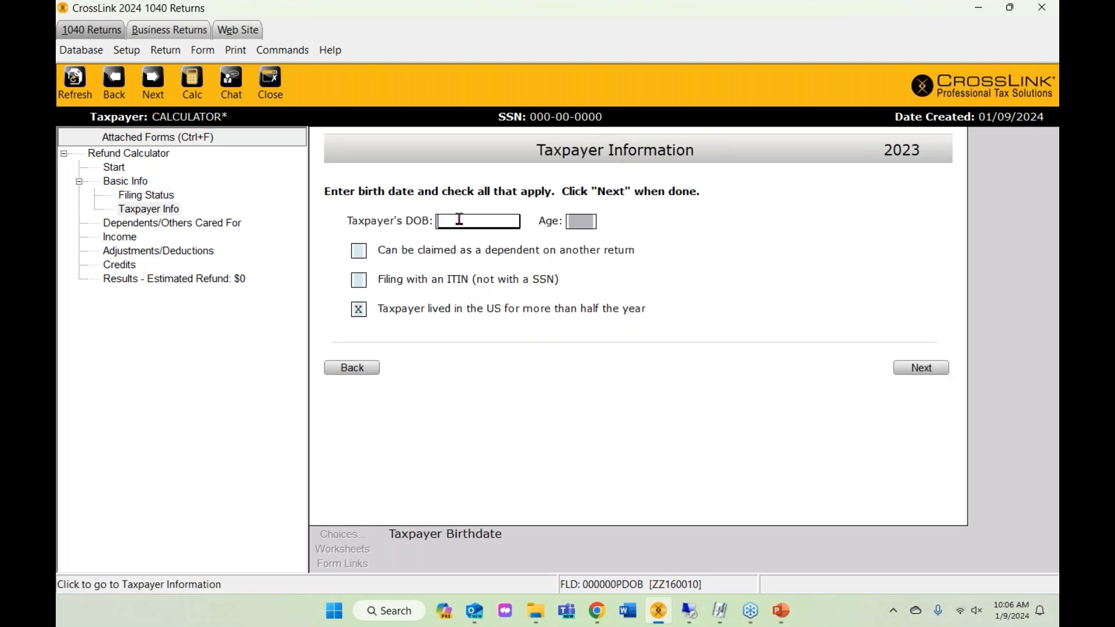
pyautogui.write('09/01/980')
pyautogui.click(920, 368)
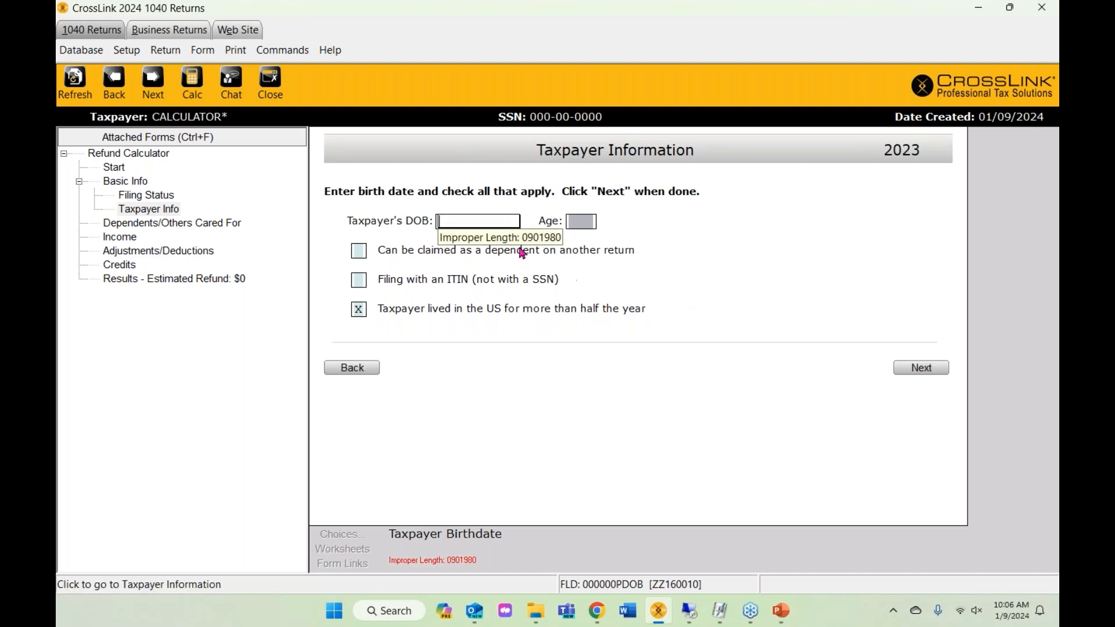
pyautogui.write('09/09/1980')
pyautogui.press('Tab')
pyautogui.press('Tab')
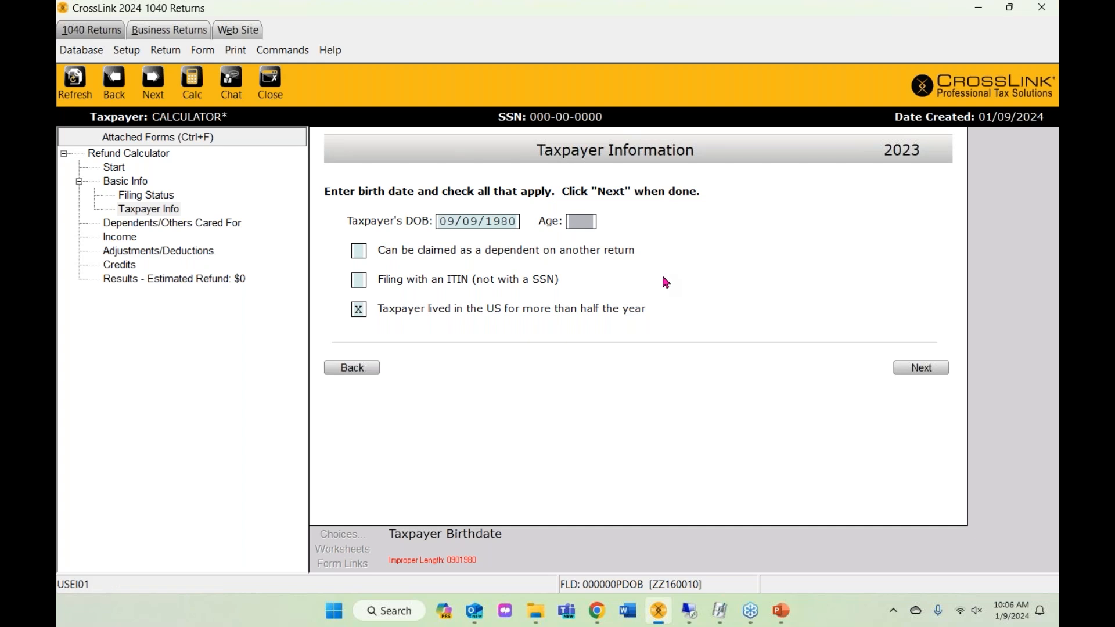
pyautogui.click(943, 370)
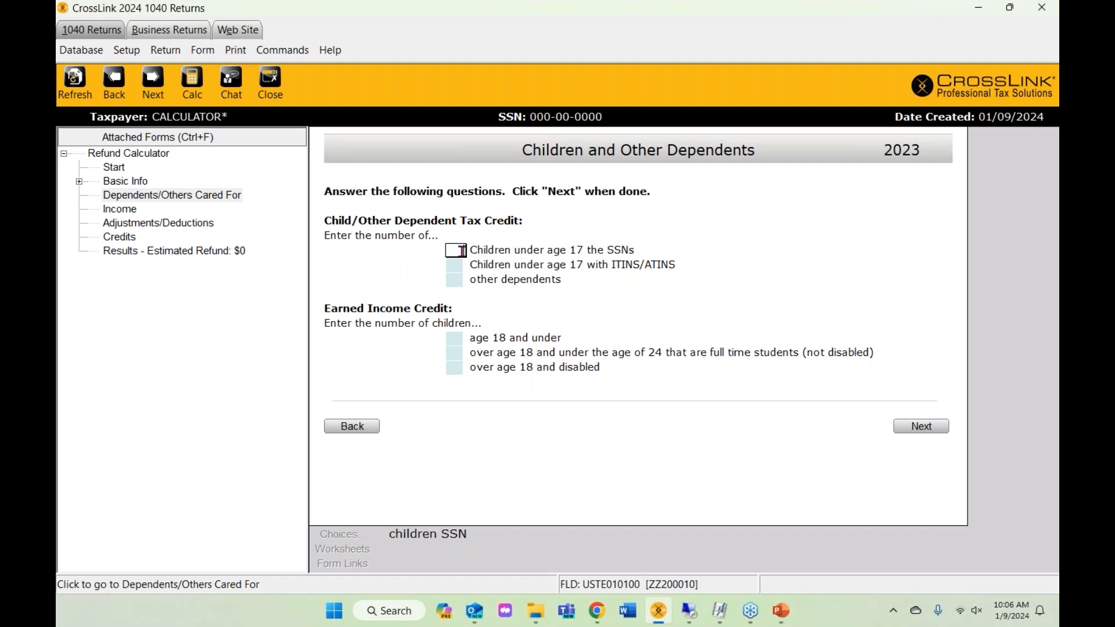
# - Enter 1 child under 17 with an SSN and 1 full-time student aged 18–24
pyautogui.write('2')
pyautogui.click(454, 342)
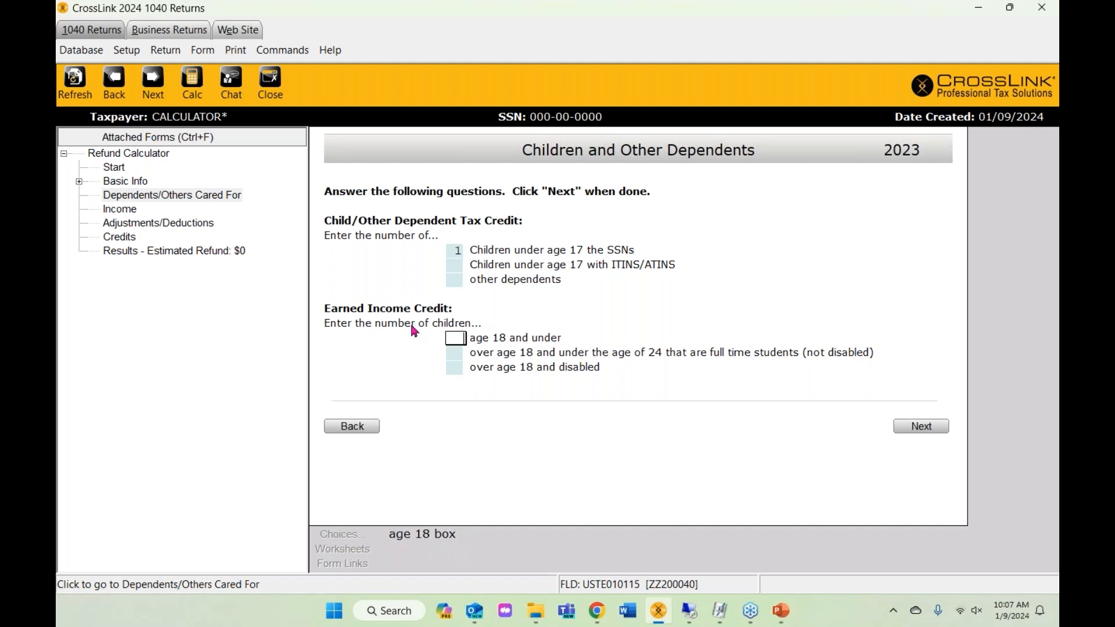
pyautogui.click(458, 353)
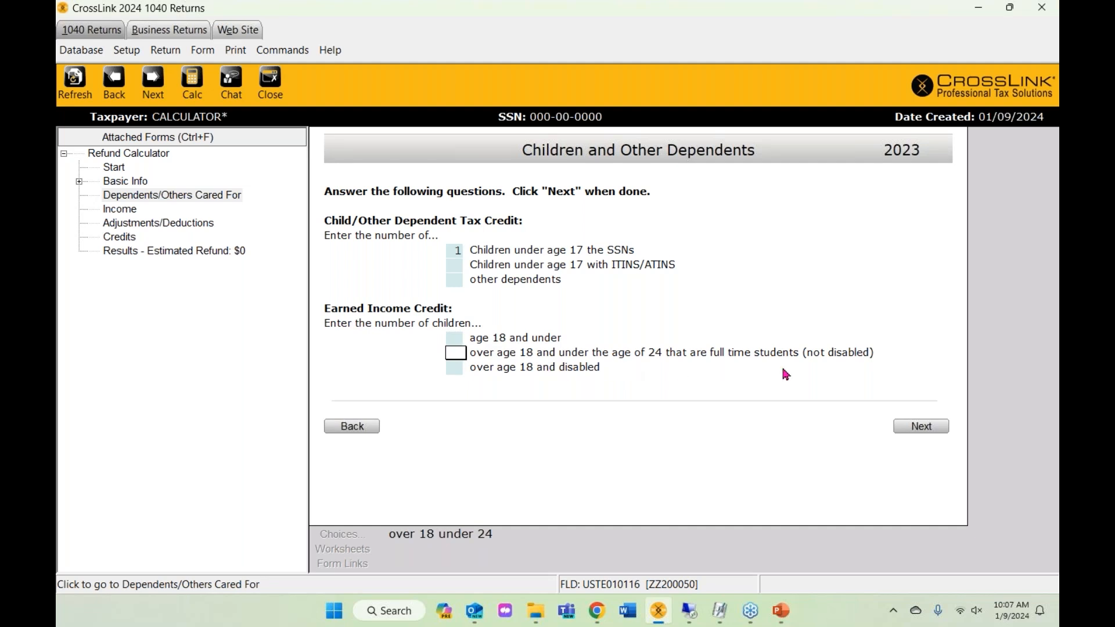
pyautogui.write('1')
pyautogui.click(920, 427)
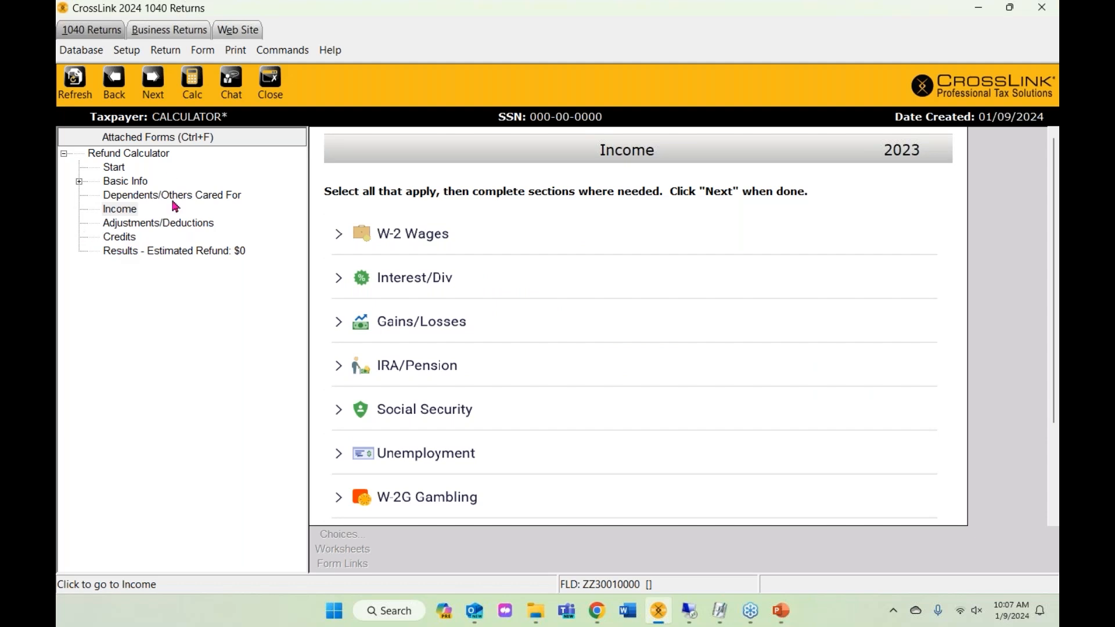
# - Enter W-2 wages of 80,000 with 9,000 federal withholding
pyautogui.click(128, 212)
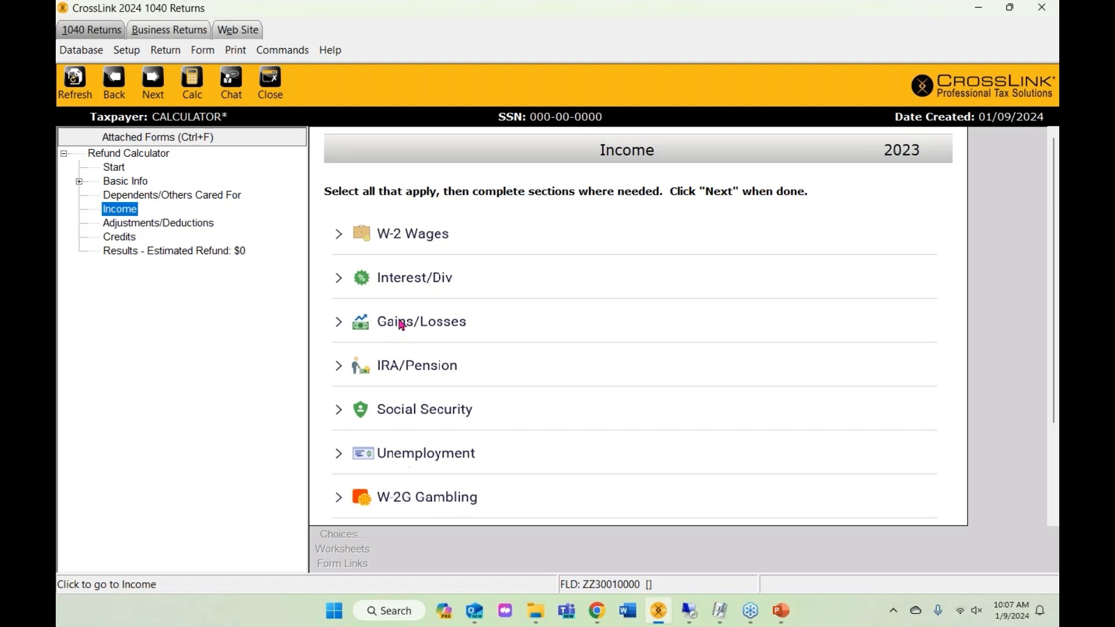
pyautogui.click(339, 235)
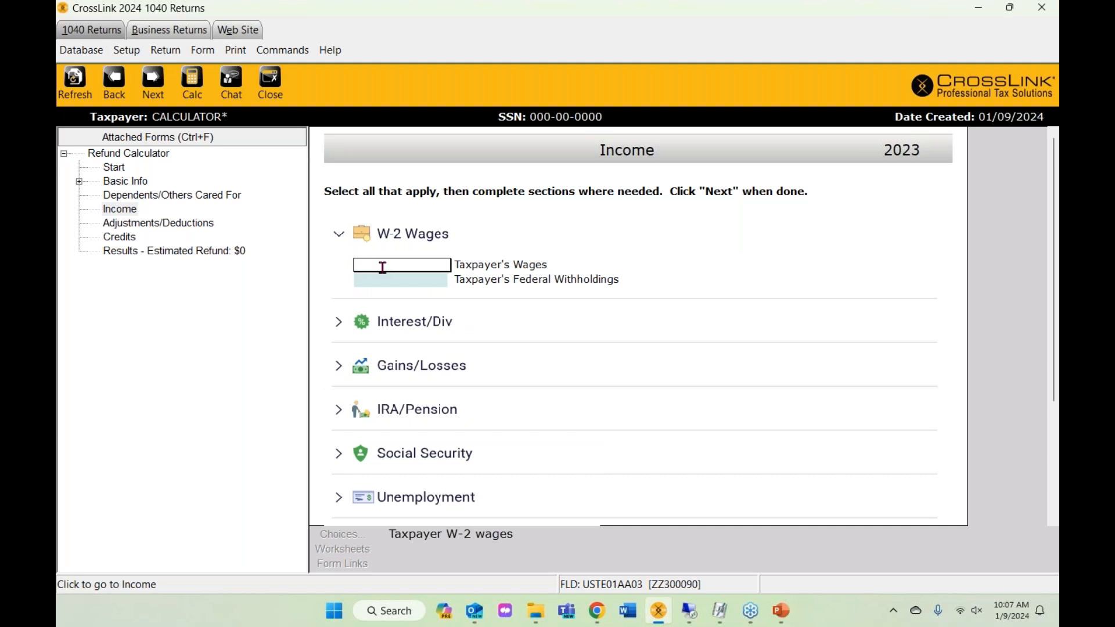
pyautogui.write('65')
pyautogui.press('BackSpace')
pyautogui.press('BackSpace')
pyautogui.write('80000')
pyautogui.press('Tab')
pyautogui.write('9000')
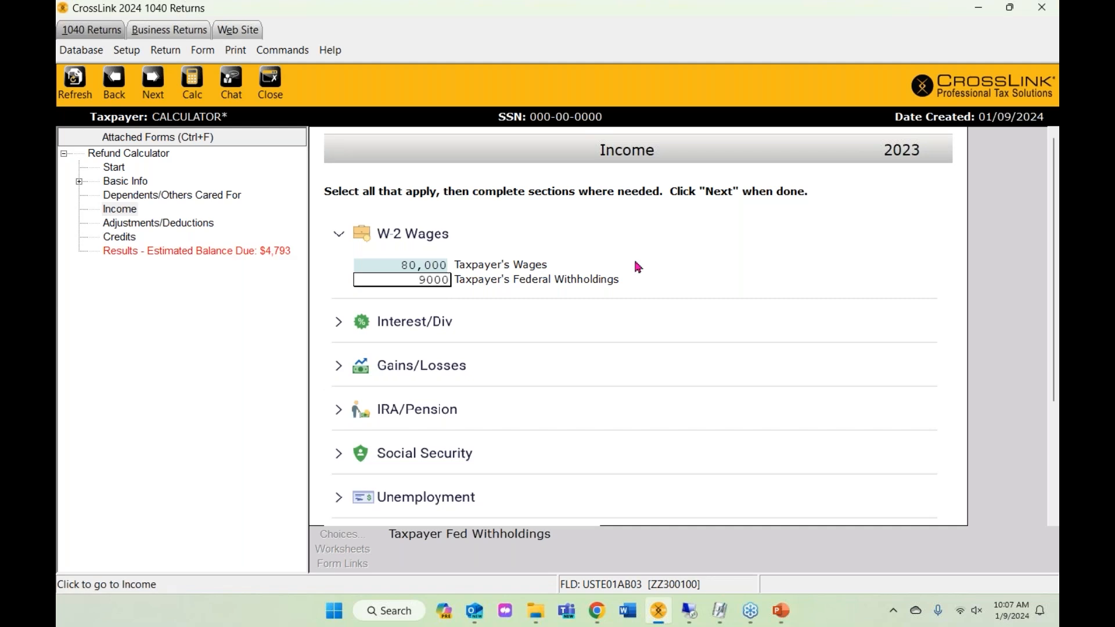
pyautogui.hotkey('shift', 'Tab')
# - Enter W-2G gambling winnings of 1,000 with 100 withheld
pyautogui.scroll(-1, 655, 341)
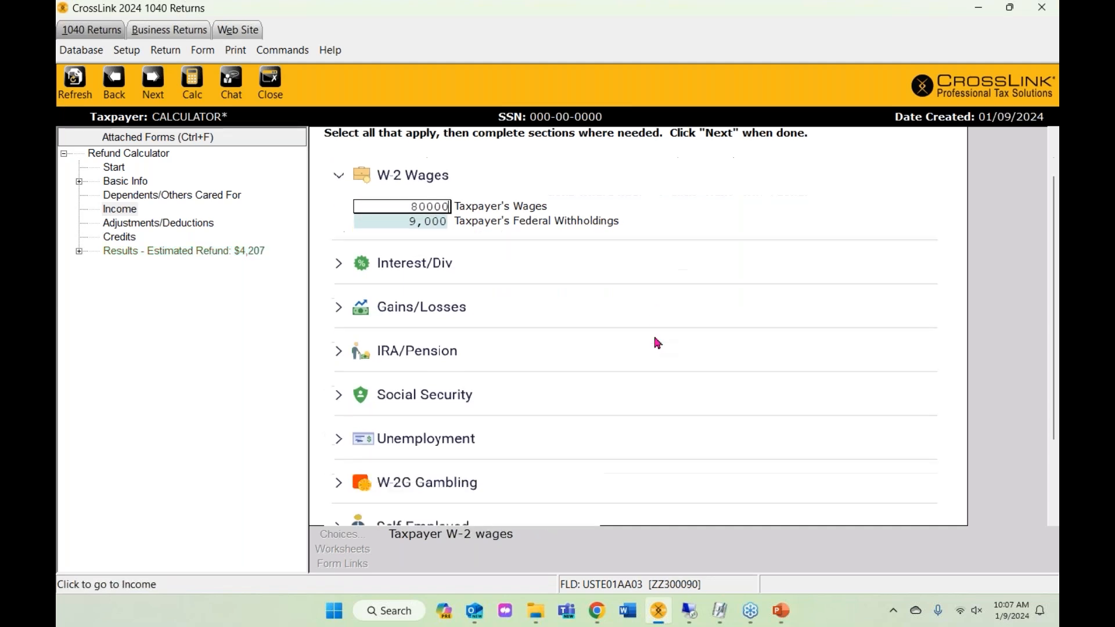
pyautogui.scroll(-2, 654, 338)
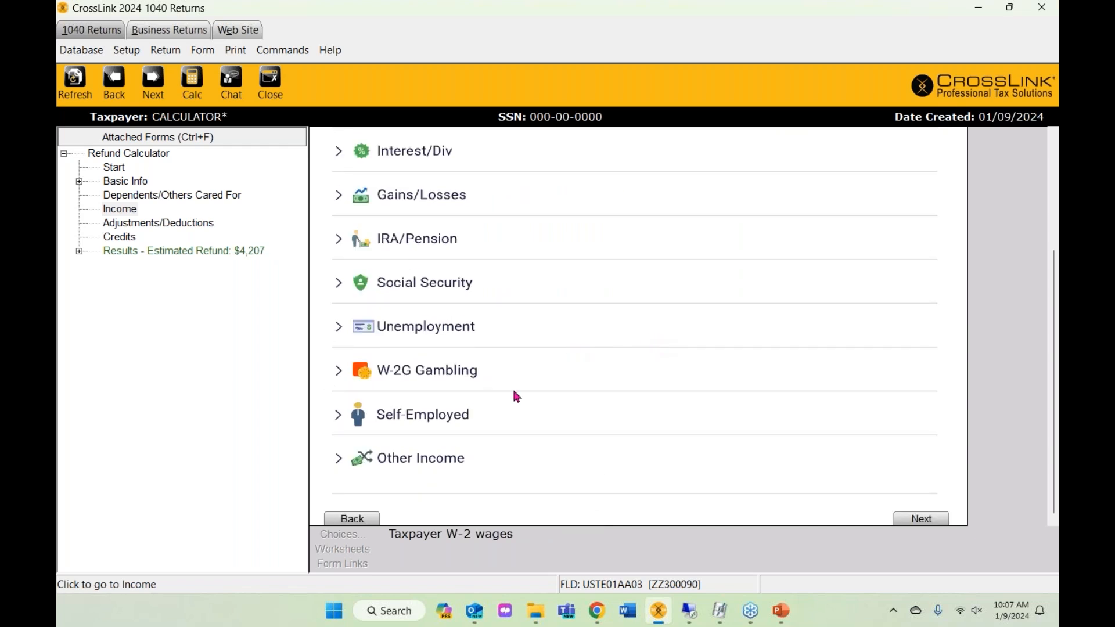
pyautogui.click(340, 372)
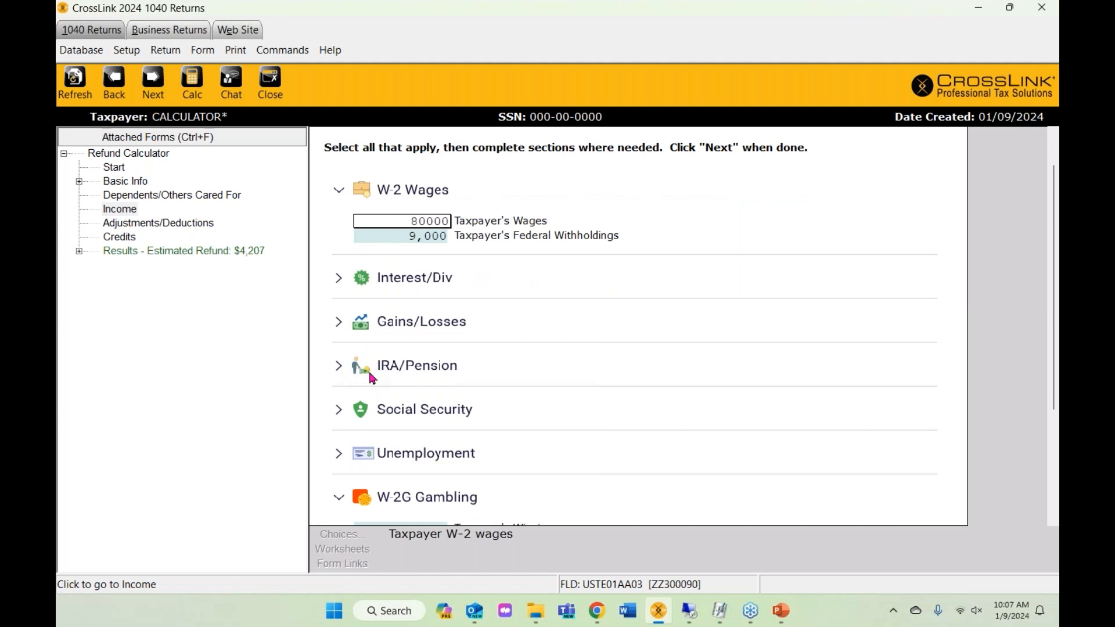
pyautogui.write('1000')
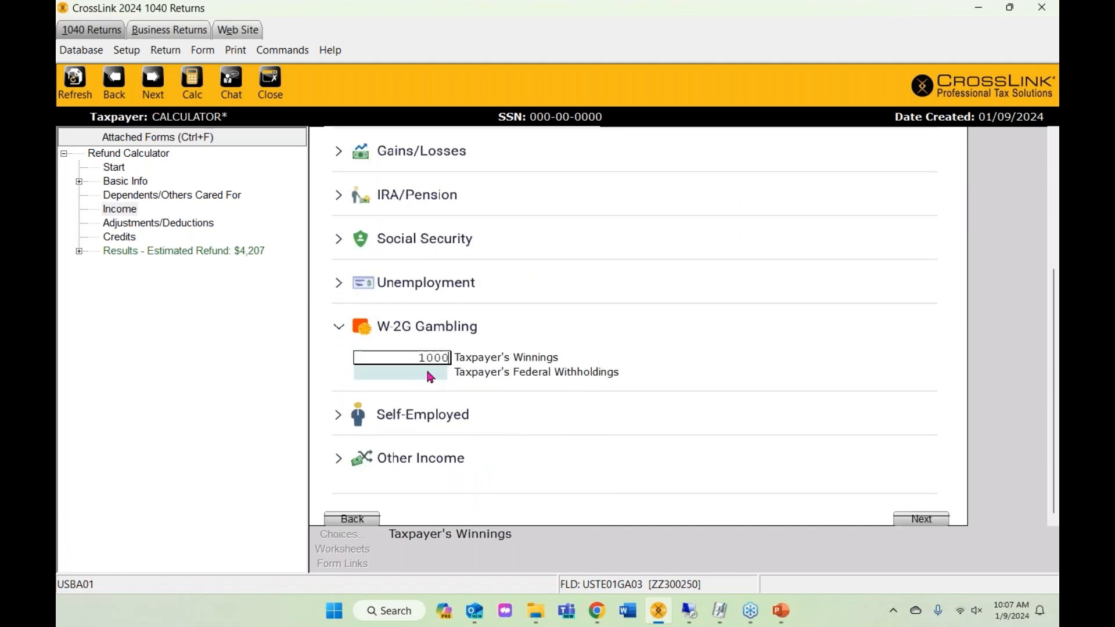
pyautogui.click(431, 377)
pyautogui.write('100')
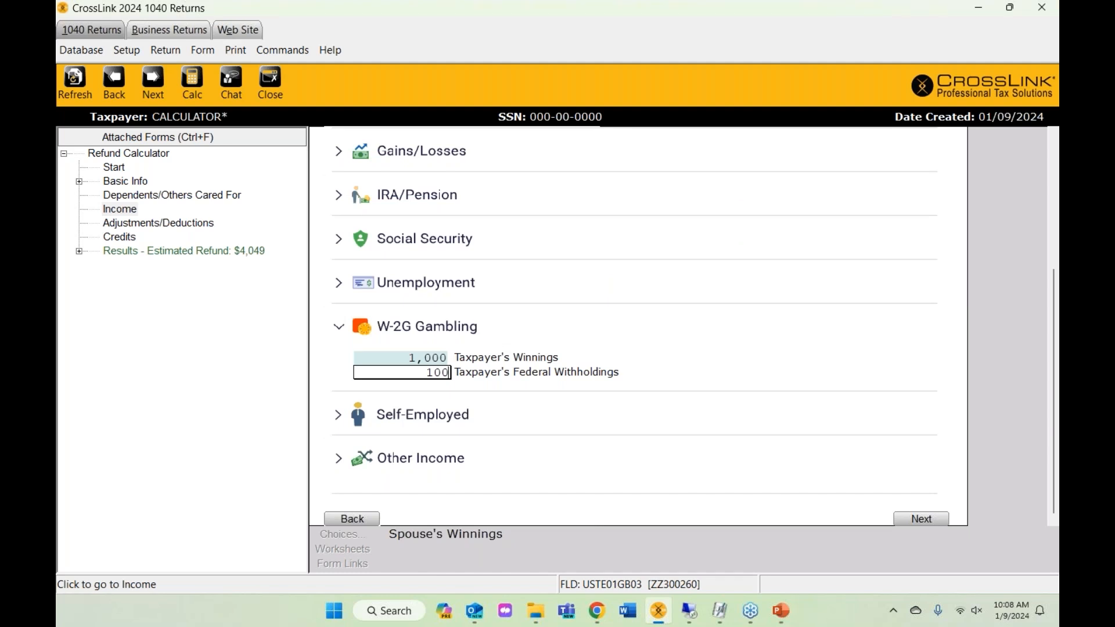
pyautogui.click(766, 326)
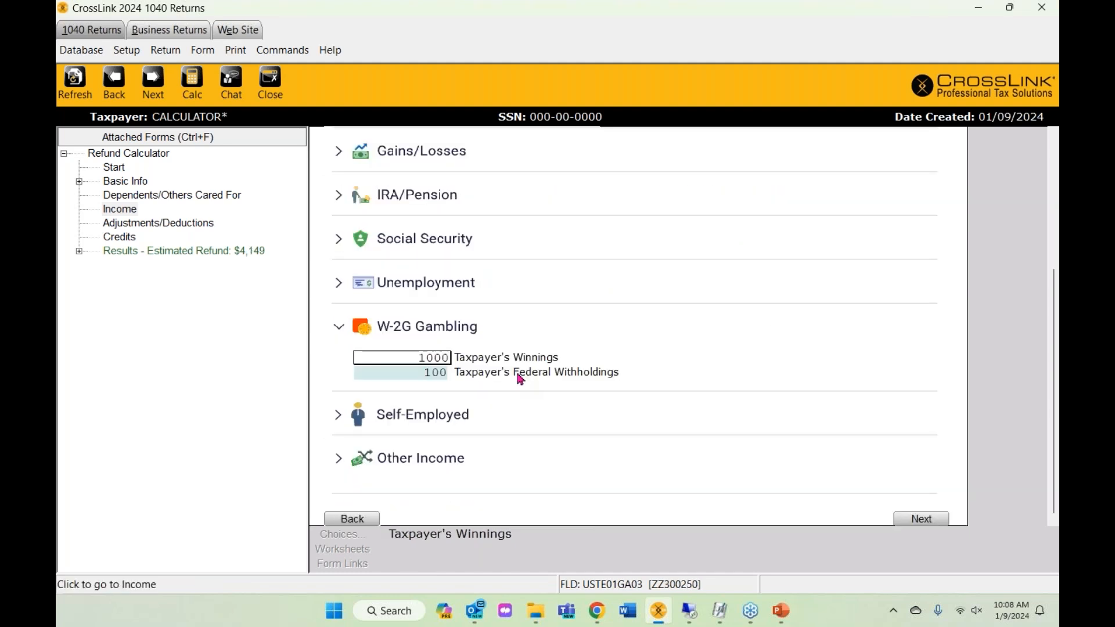
# - Enter 10,000 self-employment income and continue to Adjustments and Deductions
pyautogui.click(337, 415)
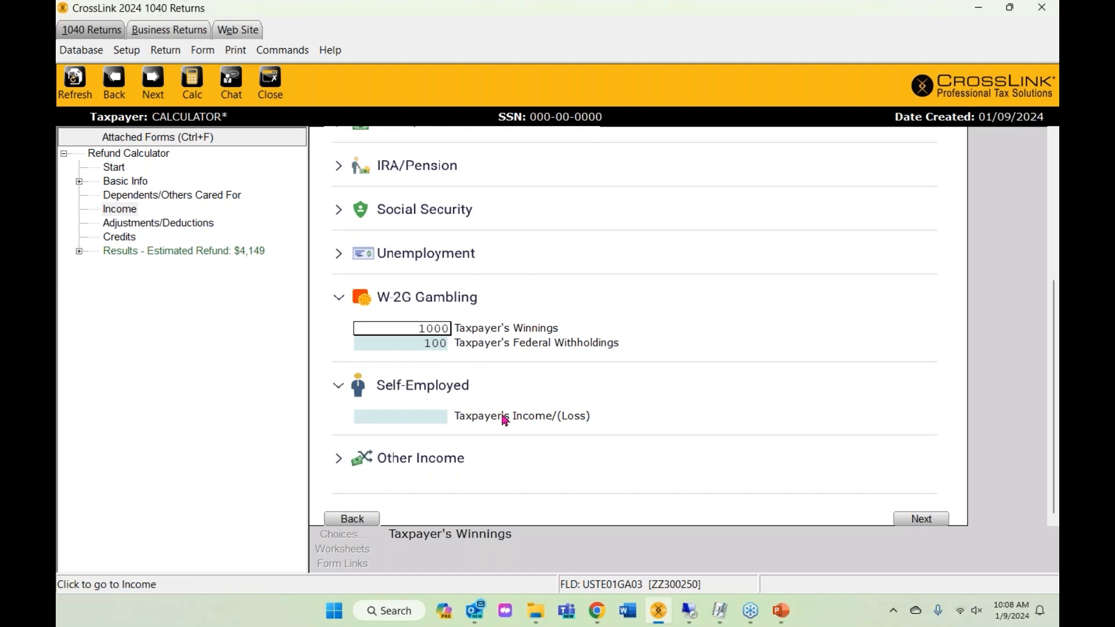
pyautogui.click(404, 415)
pyautogui.write('10,000')
pyautogui.click(605, 417)
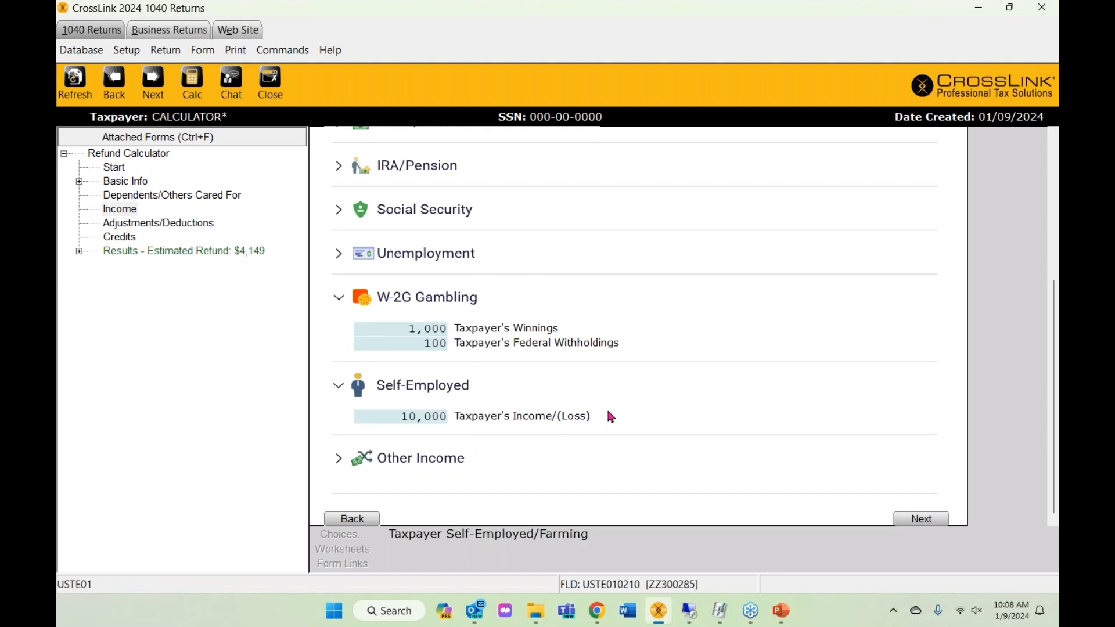
pyautogui.scroll(5, 772, 450)
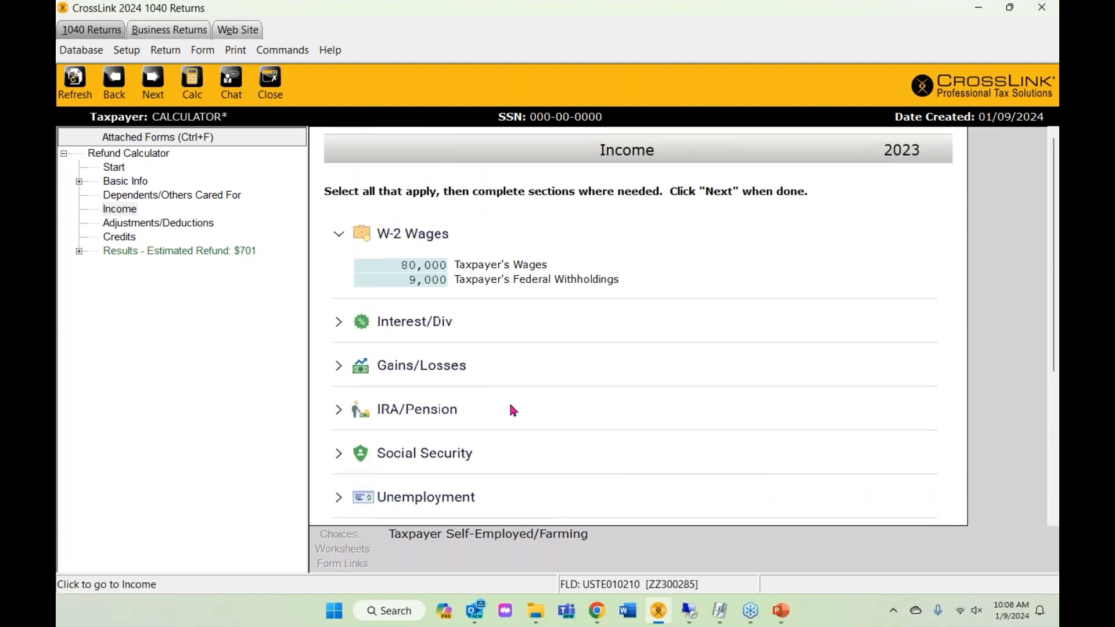
pyautogui.scroll(-5, 513, 410)
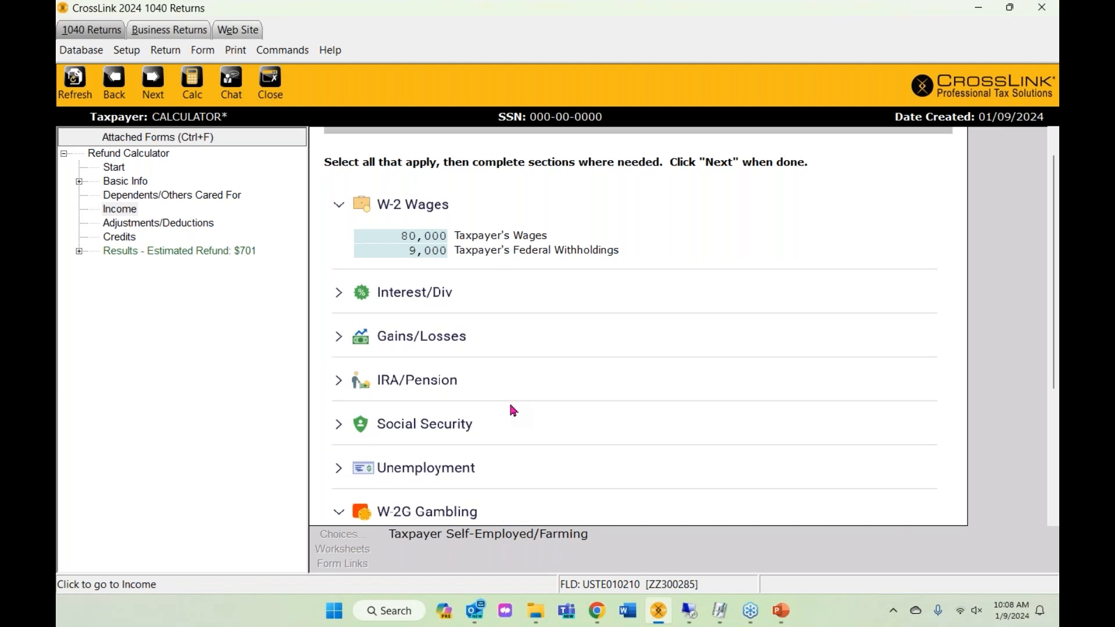
pyautogui.scroll(-2, 513, 410)
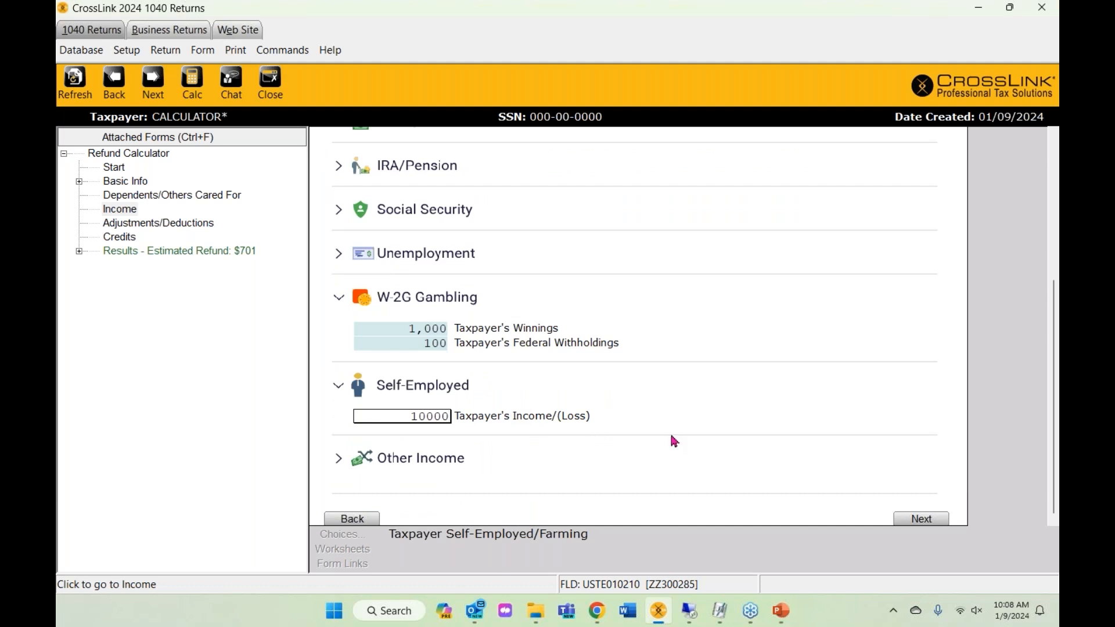
pyautogui.click(919, 523)
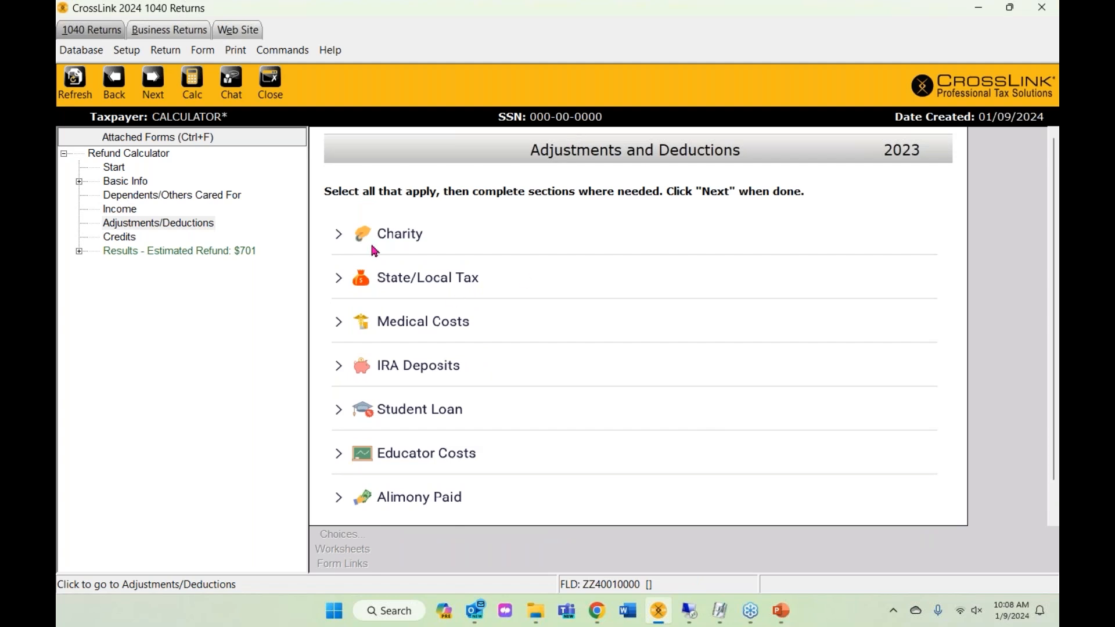
# - Pass through Adjustments and Deductions and Credits to reach the Results page
pyautogui.scroll(-1, 419, 452)
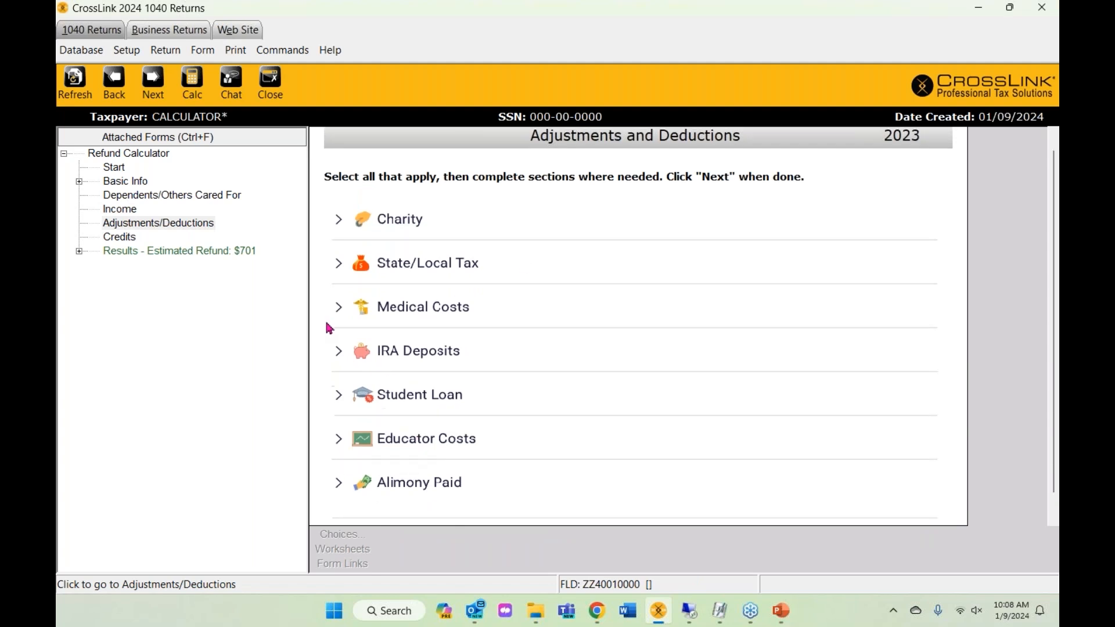
pyautogui.scroll(-1, 487, 401)
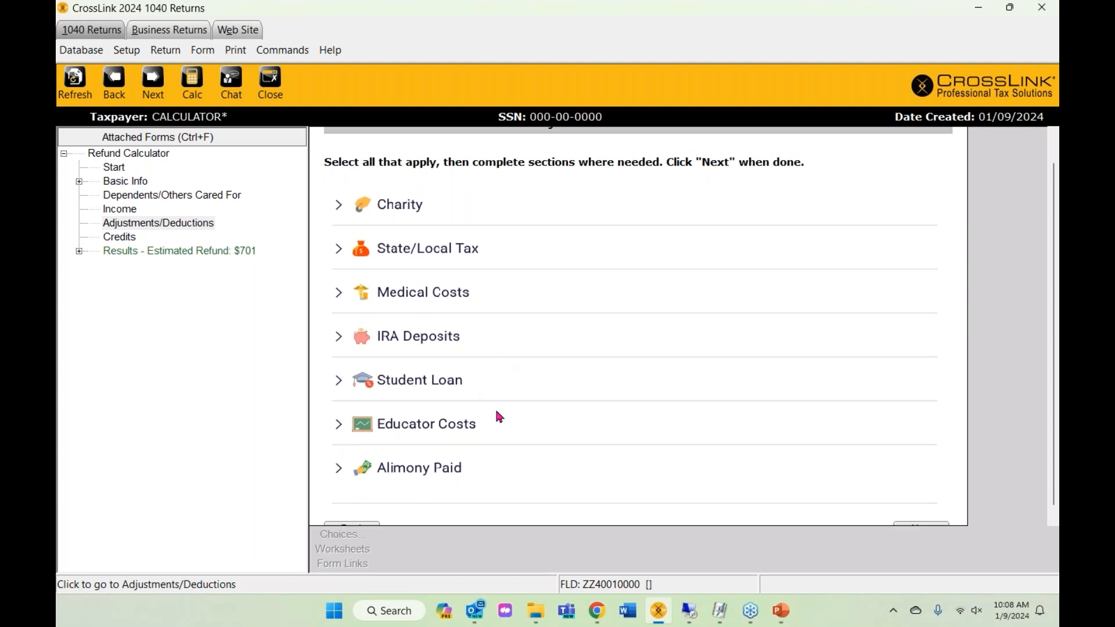
pyautogui.scroll(-1, 466, 407)
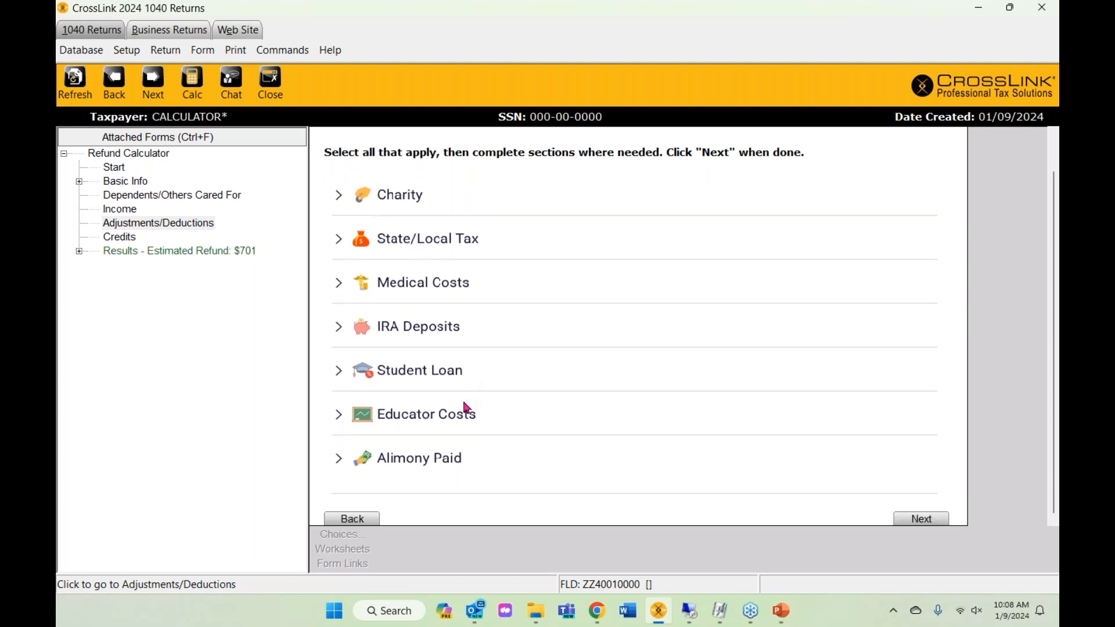
pyautogui.scroll(1, 473, 448)
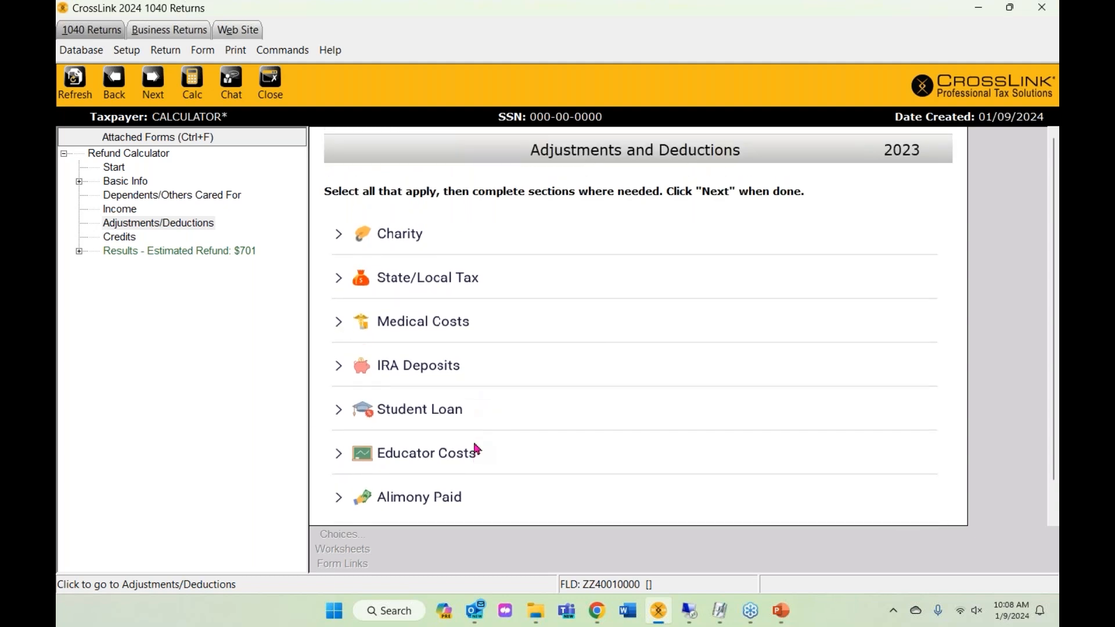
pyautogui.scroll(-1, 474, 448)
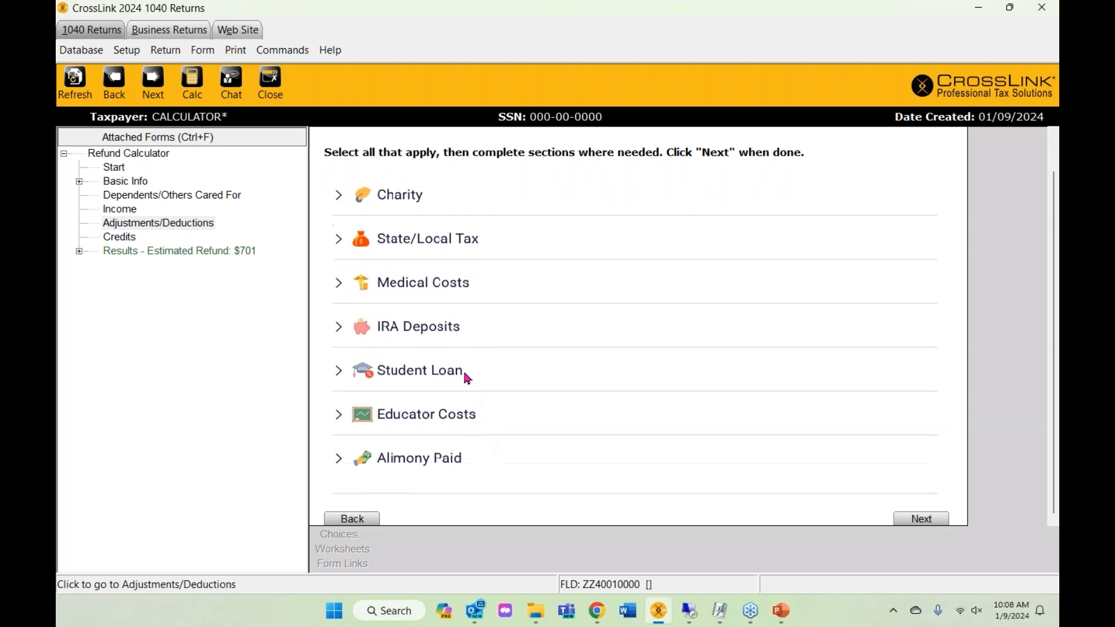
pyautogui.click(921, 518)
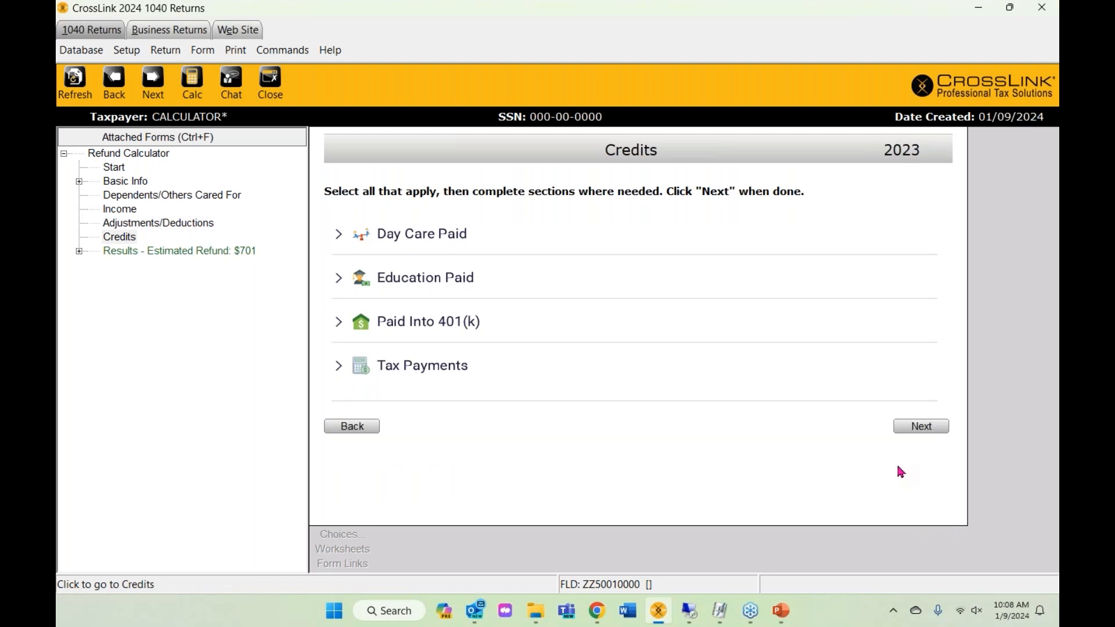
pyautogui.click(921, 427)
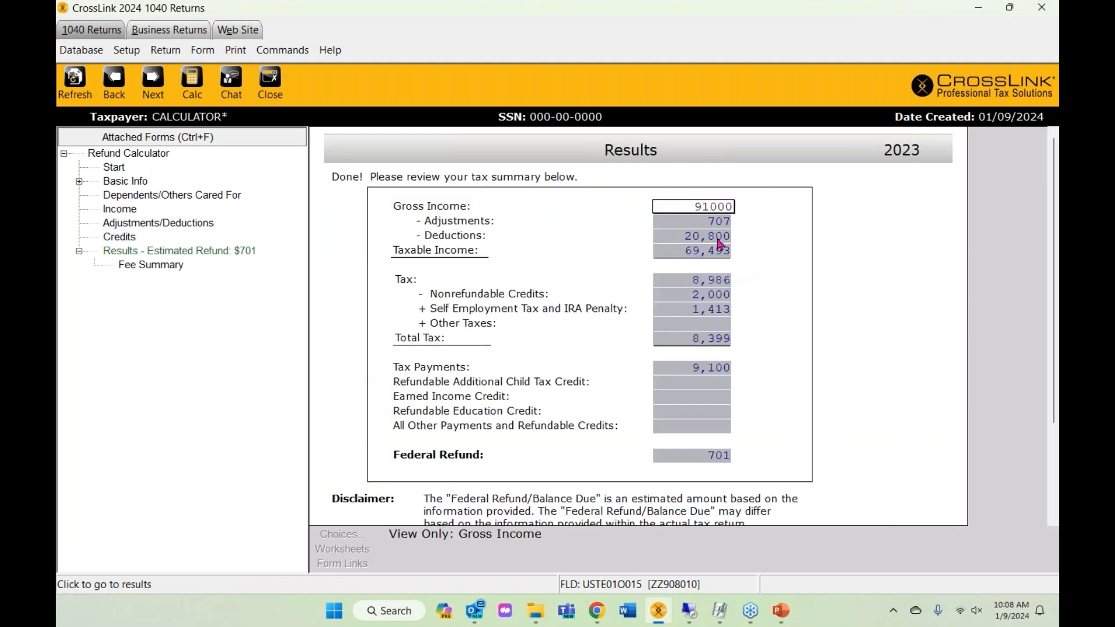
# - Review the Results tax summary showing the $701 federal refund
pyautogui.scroll(-1, 639, 345)
pyautogui.scroll(1, 641, 337)
pyautogui.scroll(-1, 640, 337)
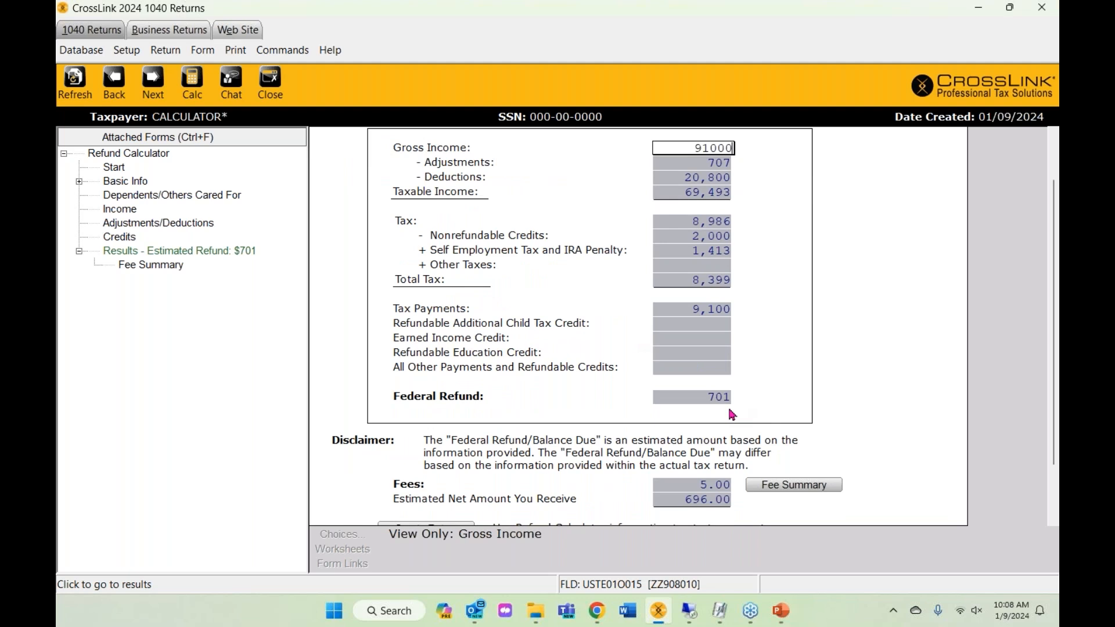
pyautogui.click(677, 394)
pyautogui.scroll(-1, 678, 372)
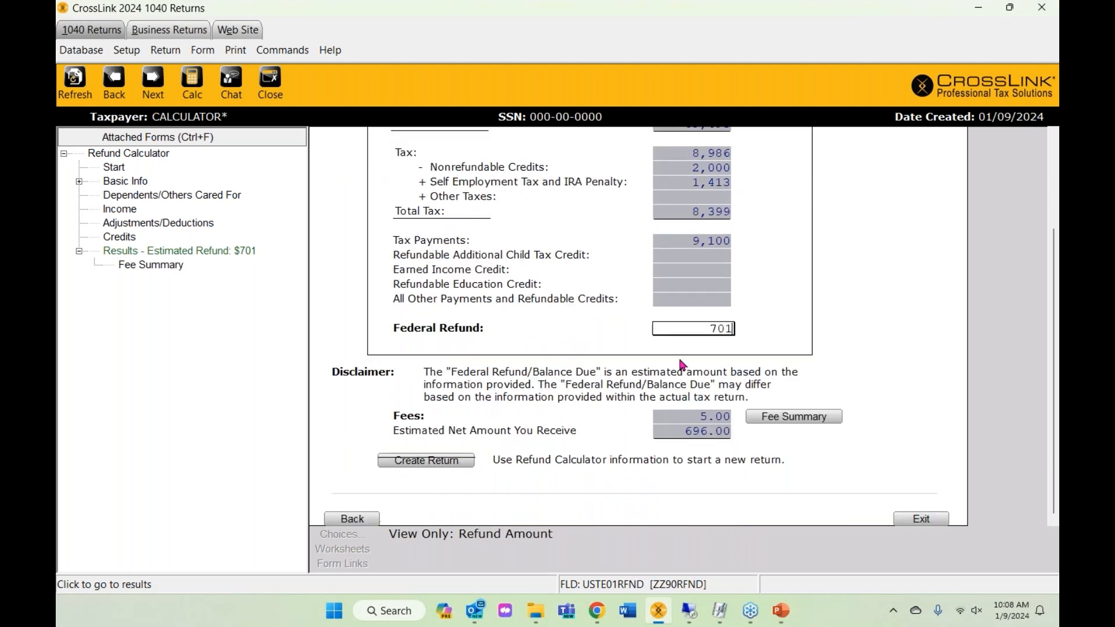
pyautogui.scroll(2, 682, 365)
pyautogui.scroll(-1, 760, 302)
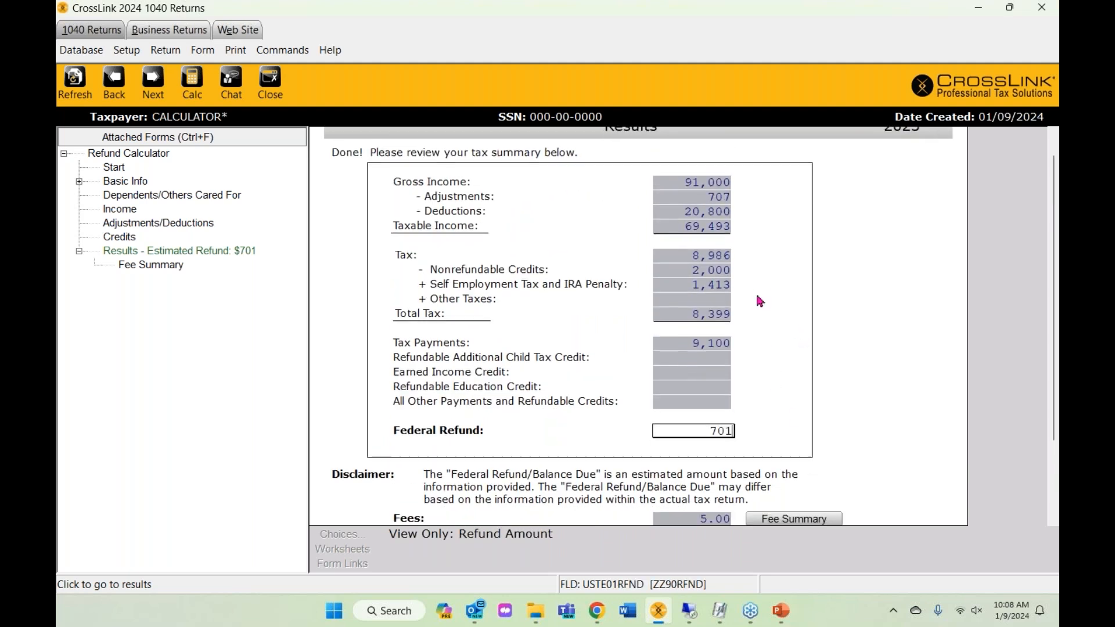
pyautogui.scroll(-2, 761, 314)
pyautogui.click(811, 472)
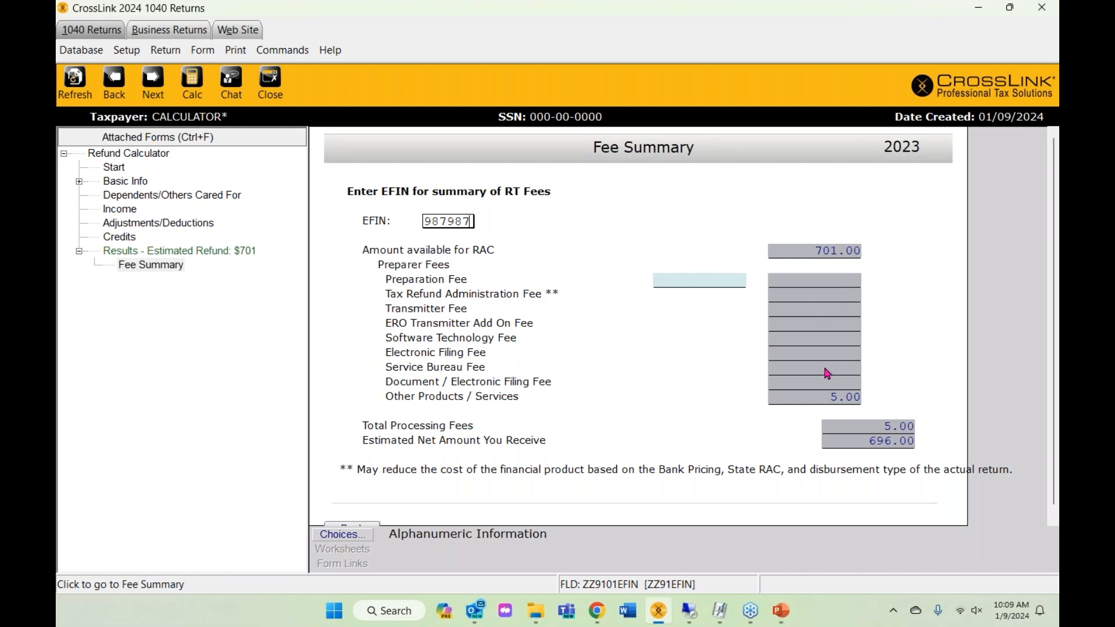
# - Scroll the Fee Summary to see the $5.00 fee and $696.00 net amount
pyautogui.scroll(-1, 807, 383)
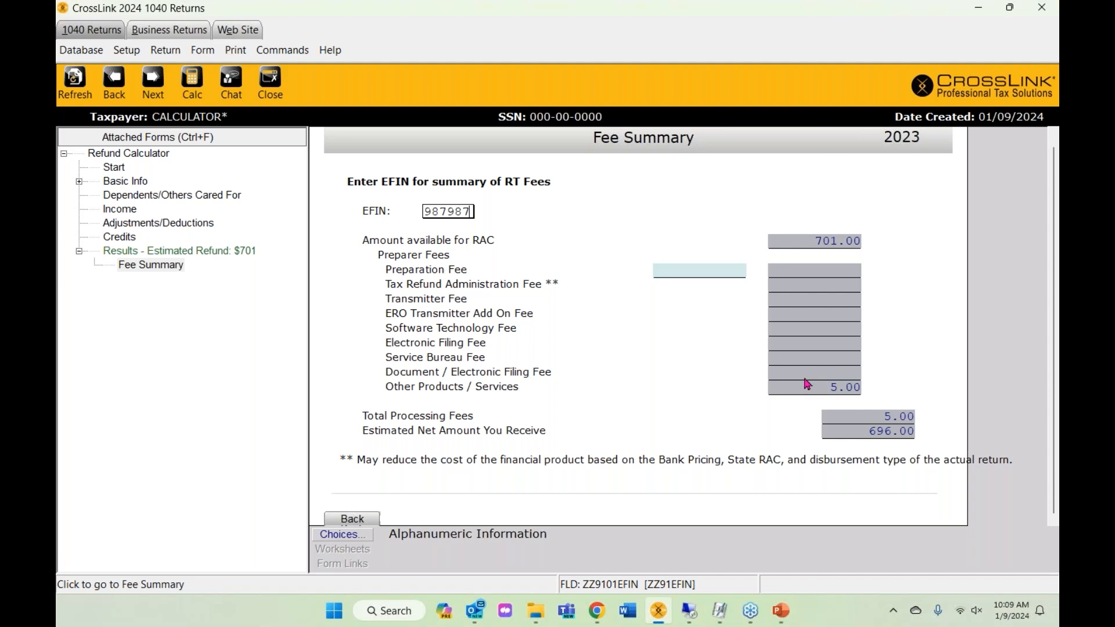
# - Go back to the $701 Results summary and choose Create Return
pyautogui.click(369, 518)
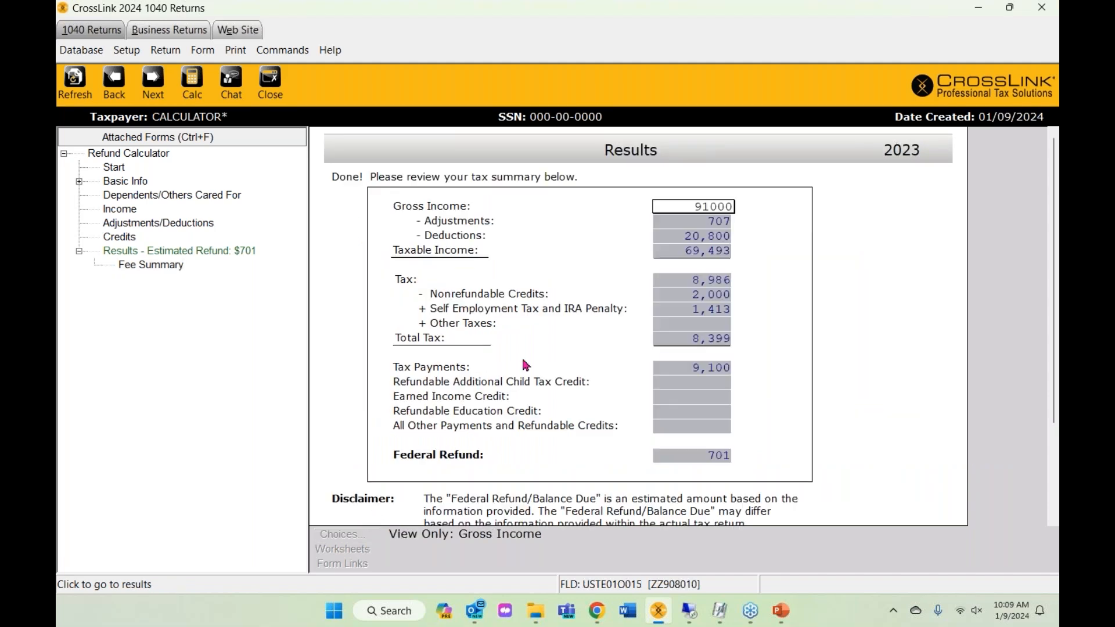
pyautogui.scroll(-3, 525, 364)
pyautogui.scroll(3, 574, 347)
pyautogui.scroll(-3, 573, 346)
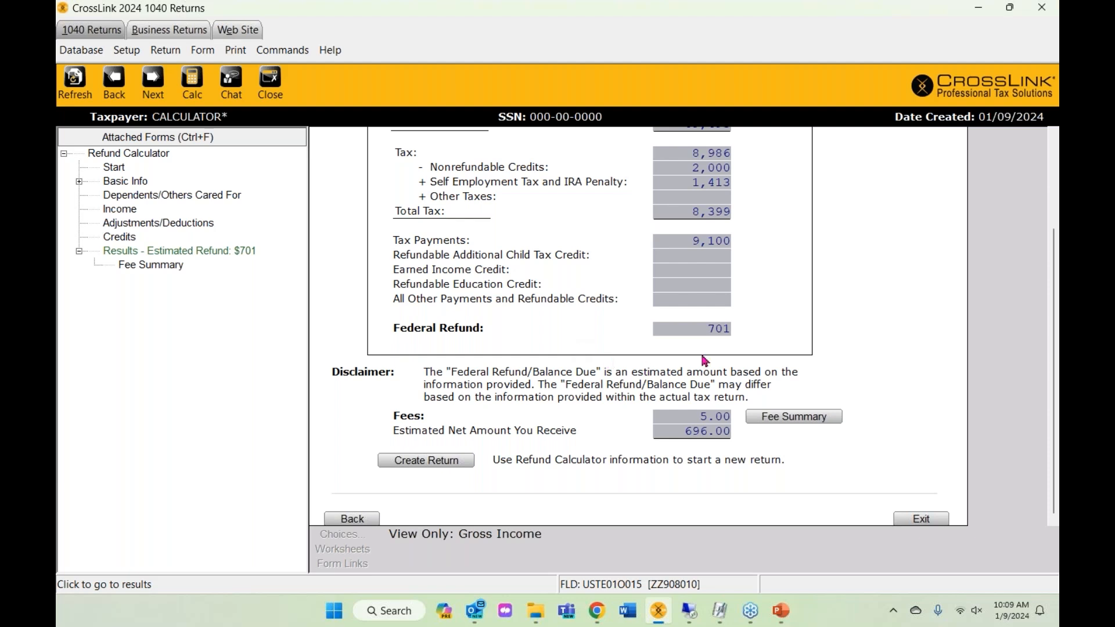
pyautogui.click(697, 328)
pyautogui.scroll(1, 645, 424)
pyautogui.scroll(-1, 648, 447)
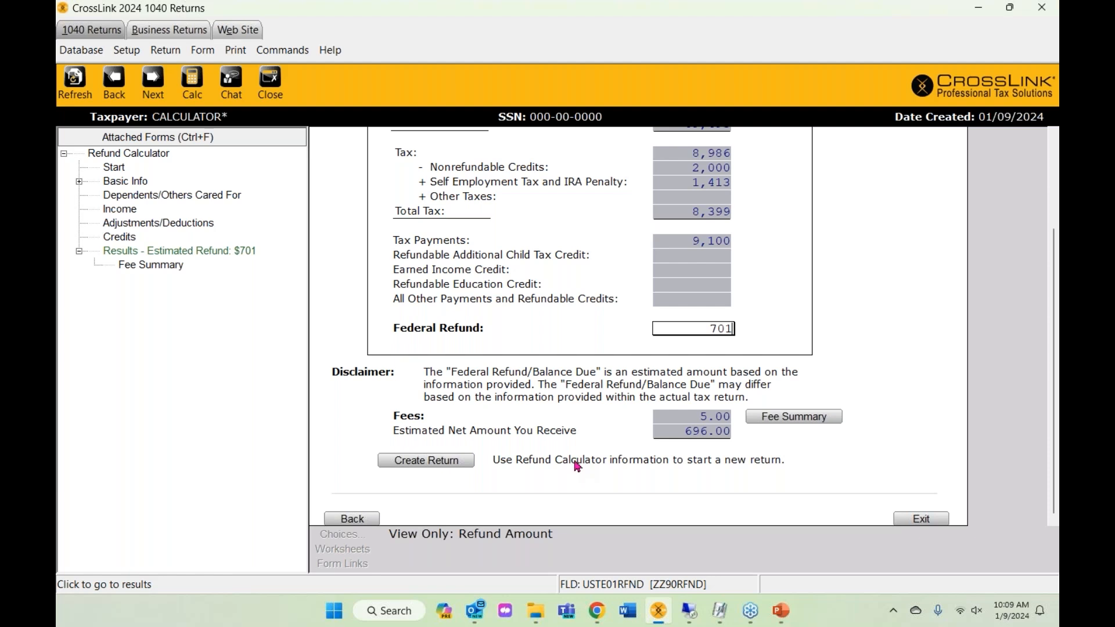
pyautogui.click(441, 462)
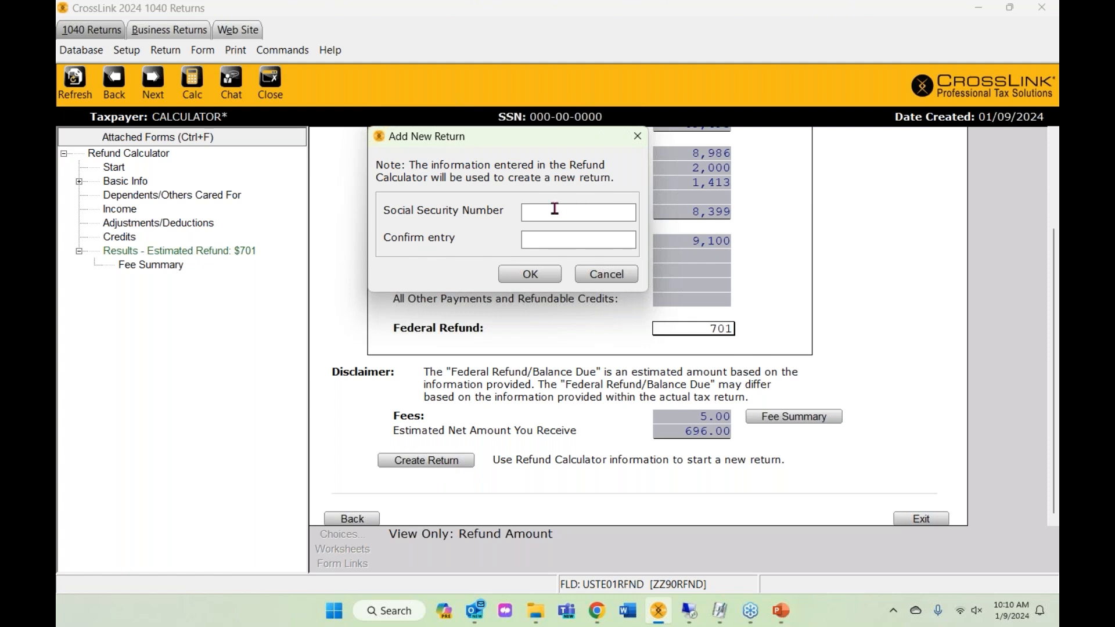
# - Enter and confirm the taxpayer's Social Security number to create the return
pyautogui.write('654333333')
pyautogui.press('Tab')
pyautogui.write('654-33-3333')
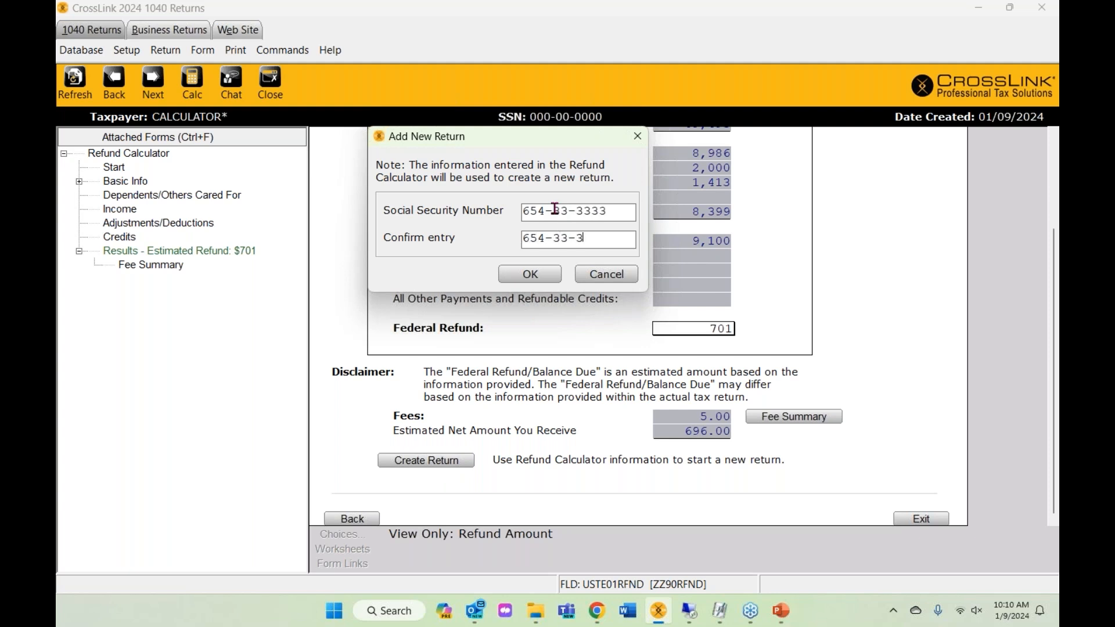
pyautogui.click(530, 274)
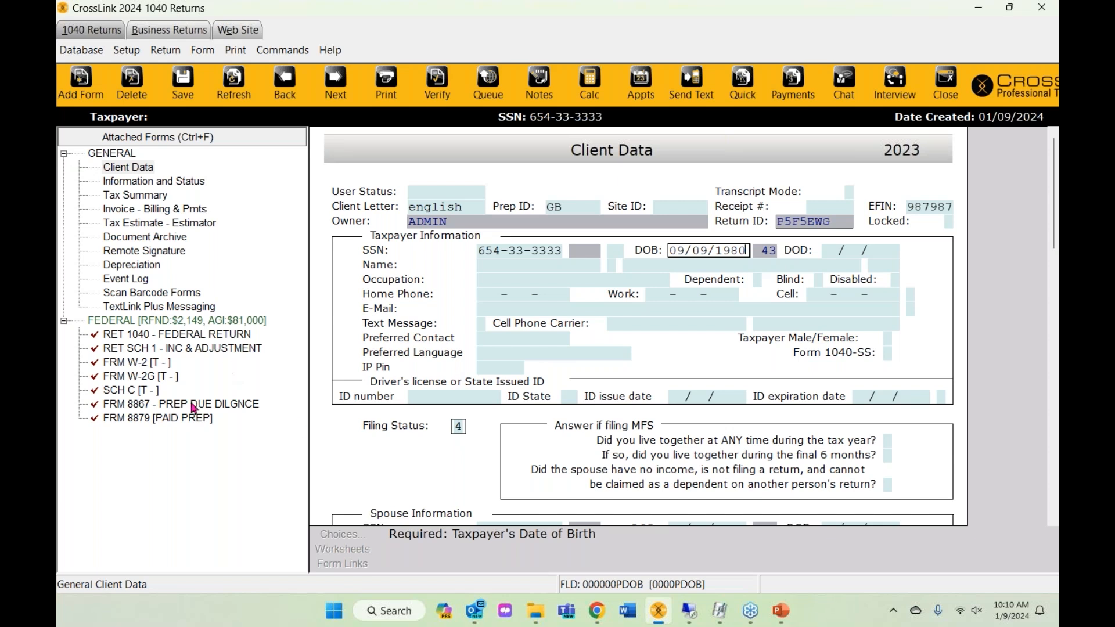
pyautogui.click(167, 334)
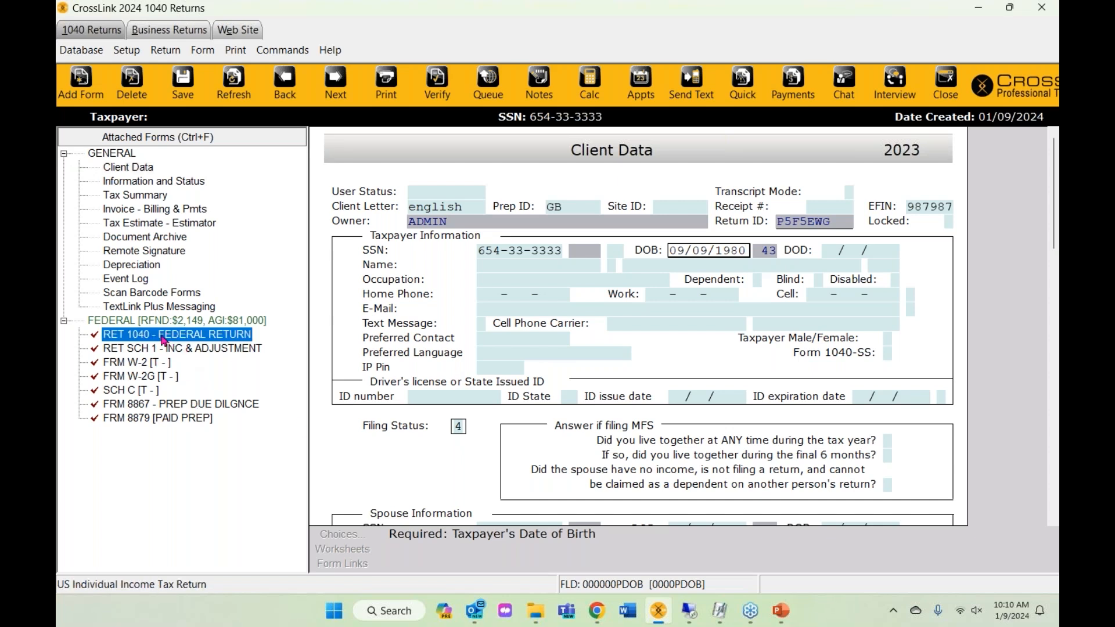
pyautogui.click(152, 420)
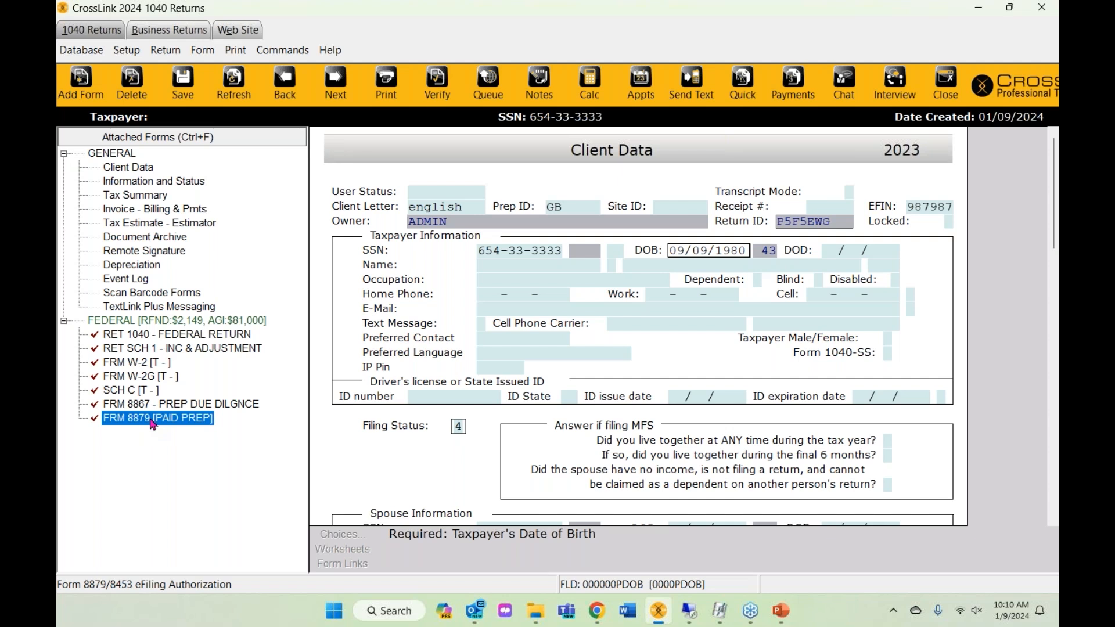
pyautogui.click(164, 363)
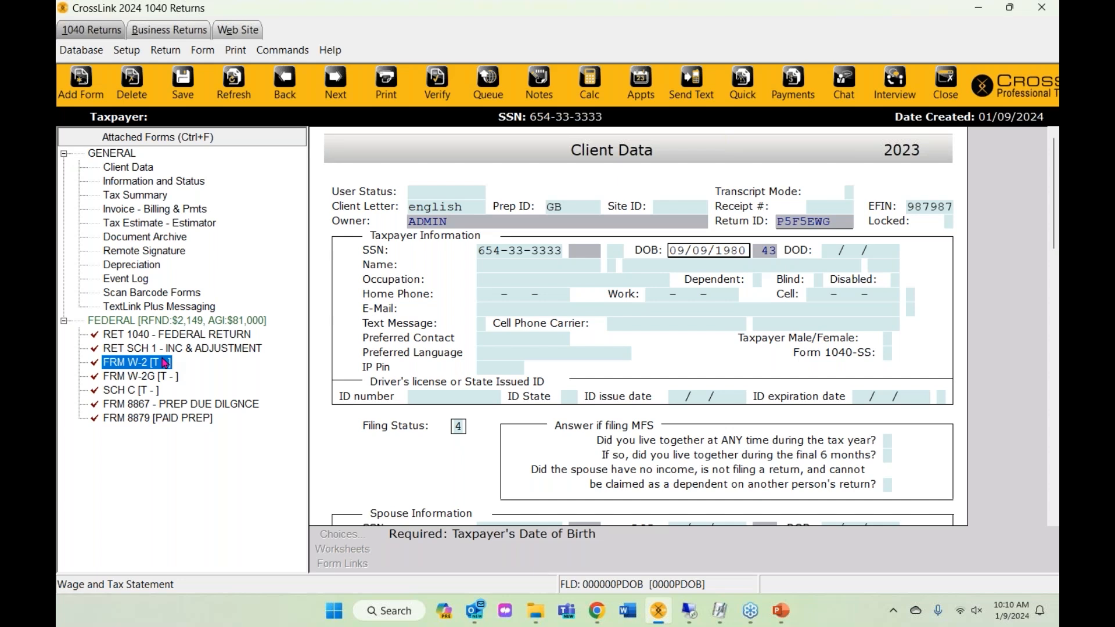
pyautogui.click(141, 373)
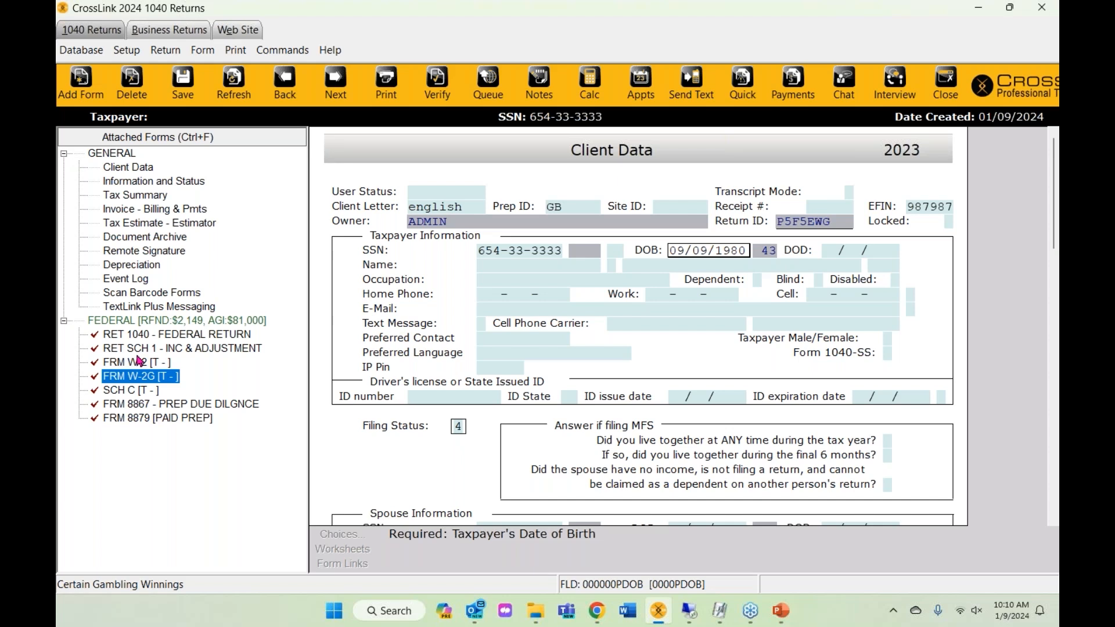
pyautogui.click(129, 366)
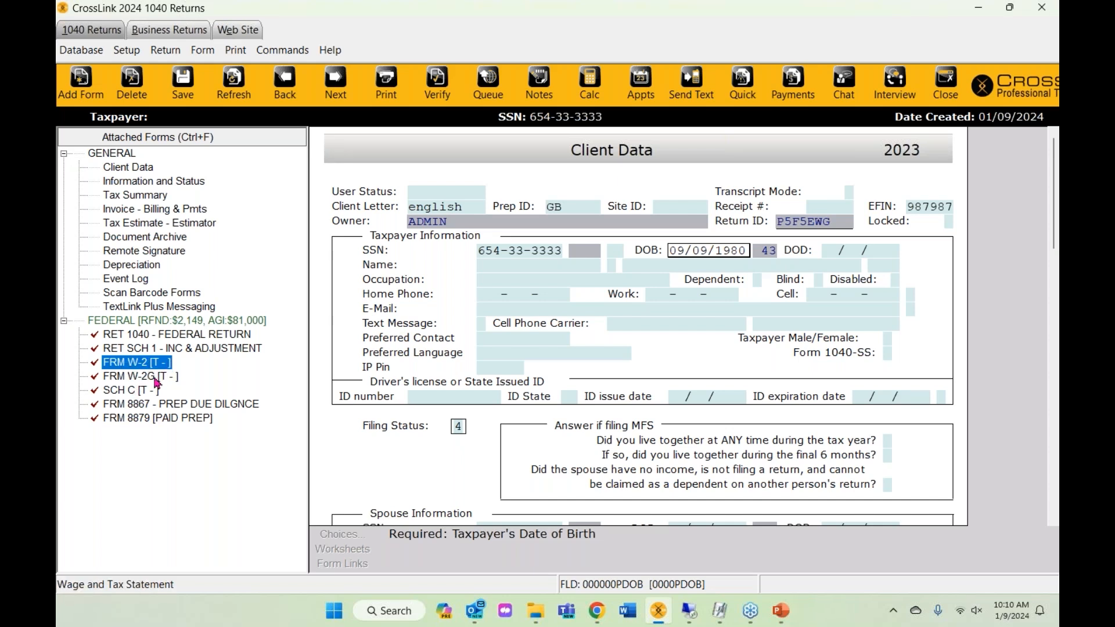
pyautogui.click(154, 377)
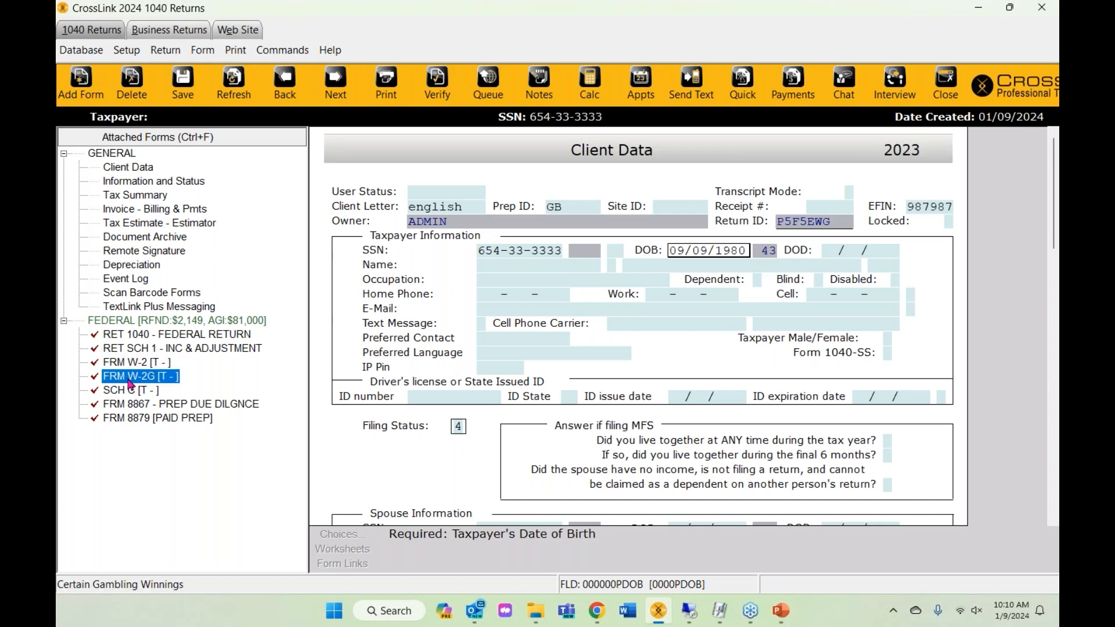
pyautogui.click(132, 350)
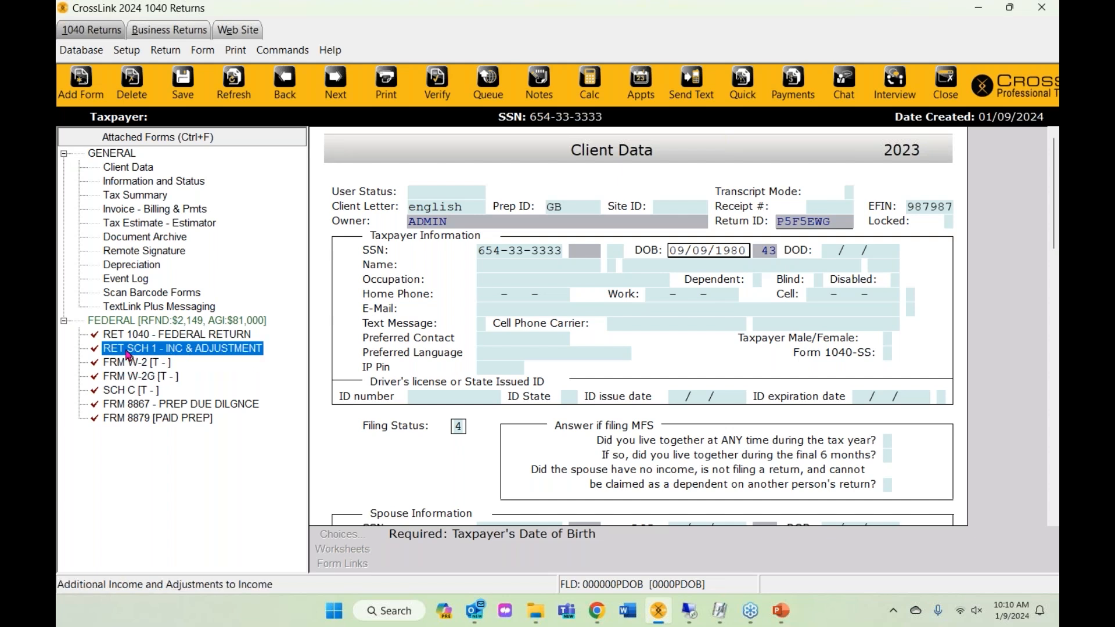
pyautogui.click(129, 390)
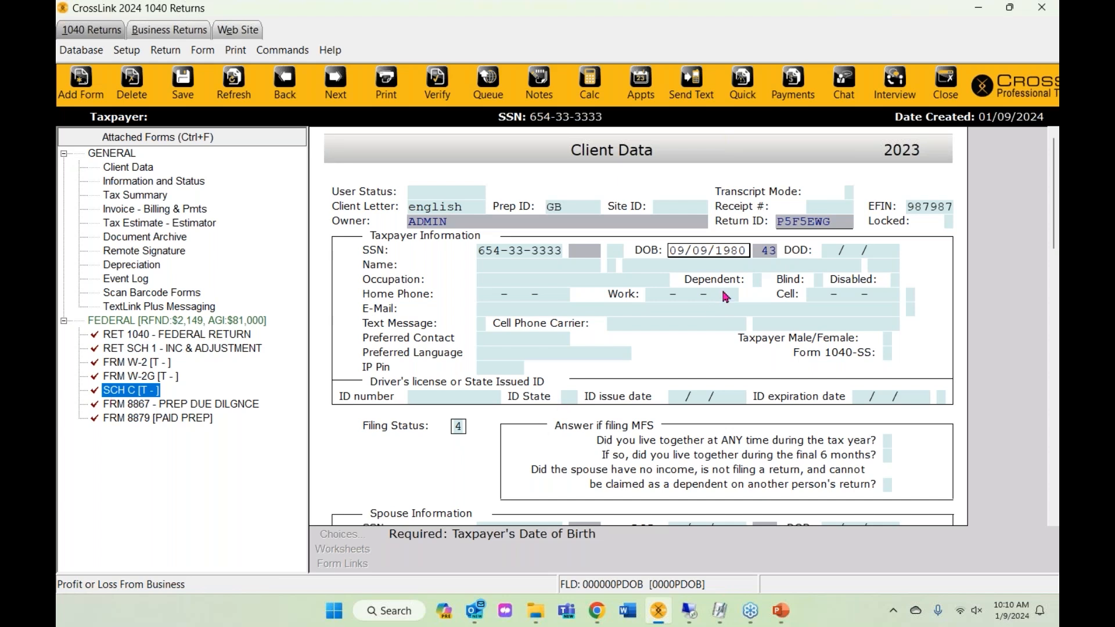
pyautogui.click(719, 251)
pyautogui.scroll(-2, 699, 381)
pyautogui.click(459, 344)
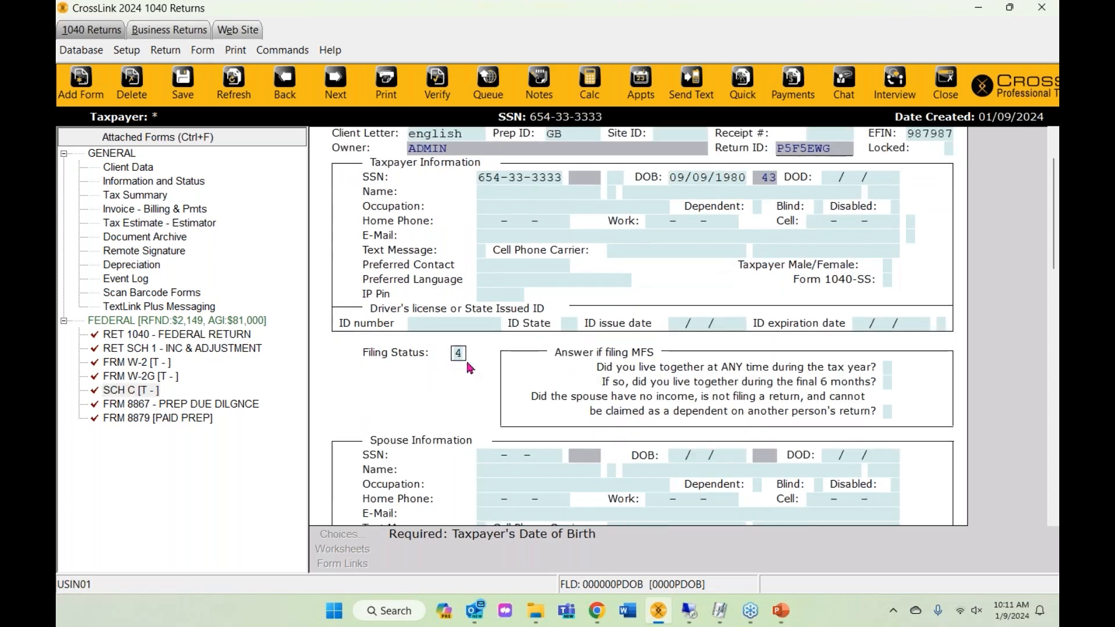
pyautogui.scroll(-3, 558, 409)
pyautogui.scroll(5, 555, 408)
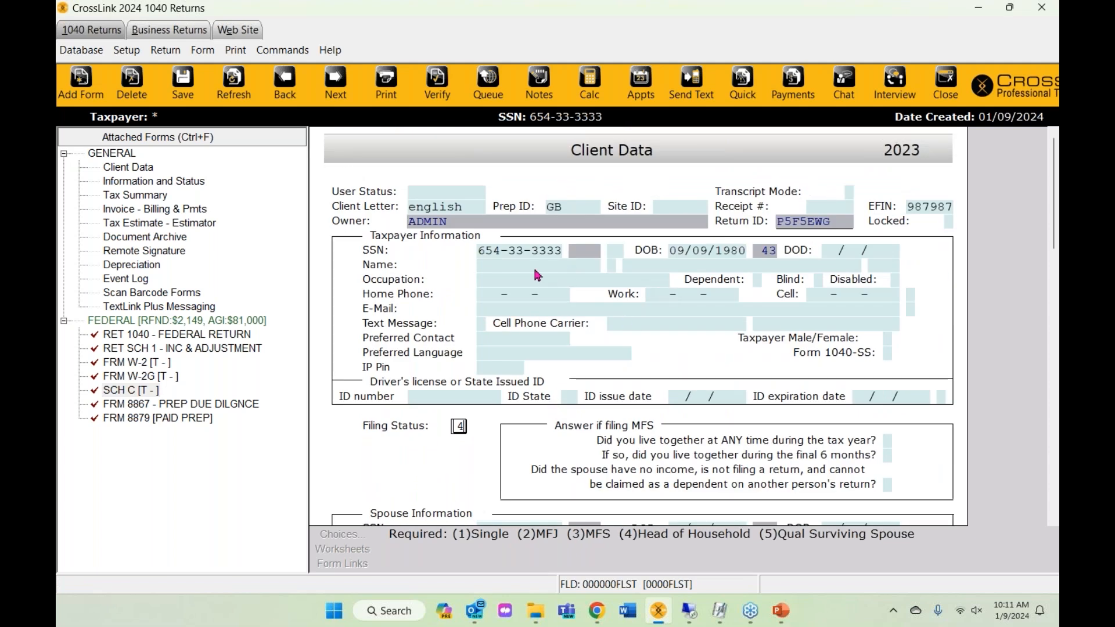
pyautogui.click(534, 267)
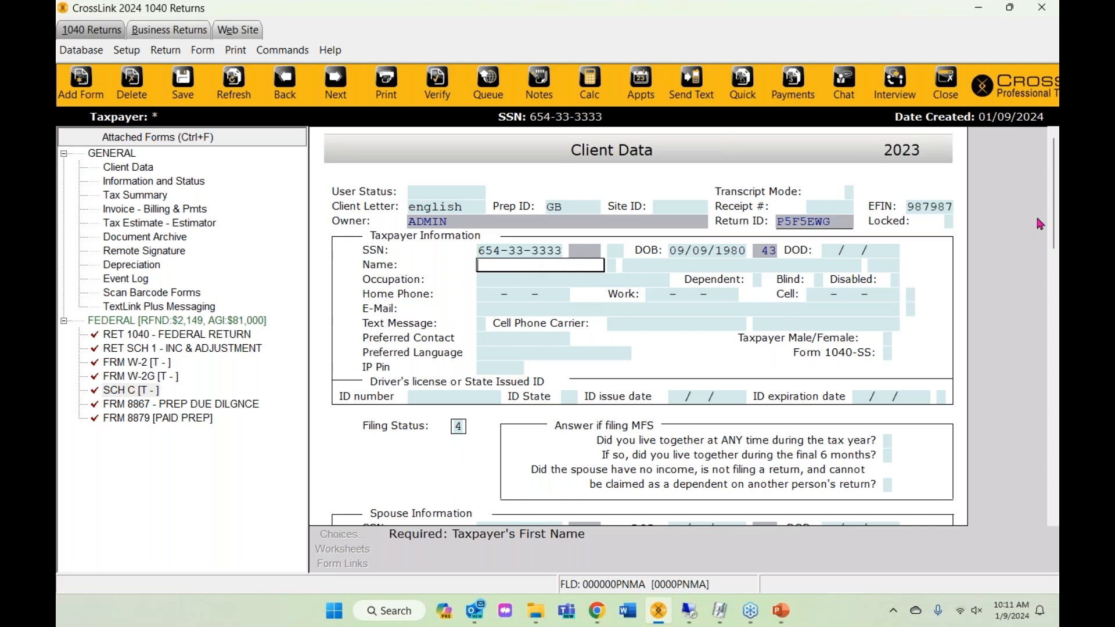
pyautogui.moveTo(1055, 189); pyautogui.dragTo(1050, 446)
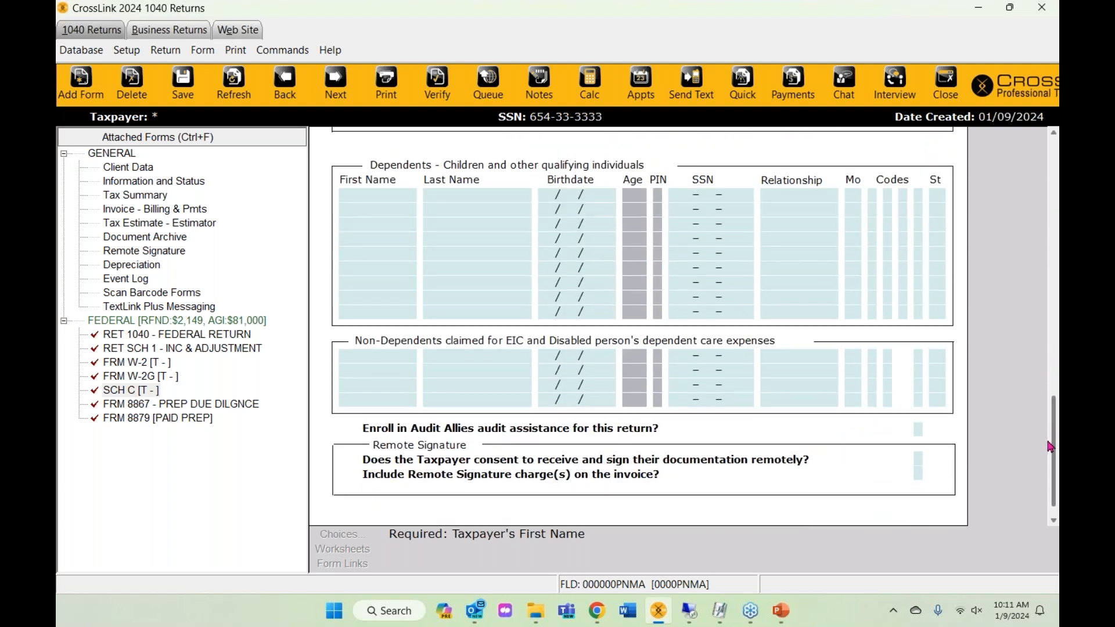
pyautogui.moveTo(1049, 446); pyautogui.dragTo(1054, 258)
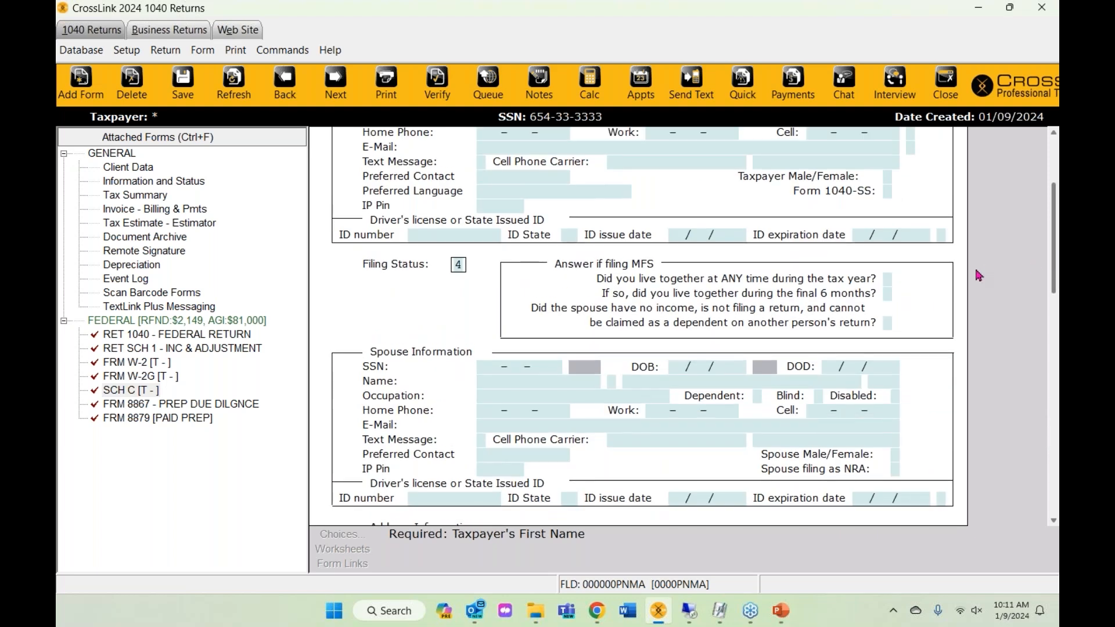
pyautogui.scroll(3, 978, 275)
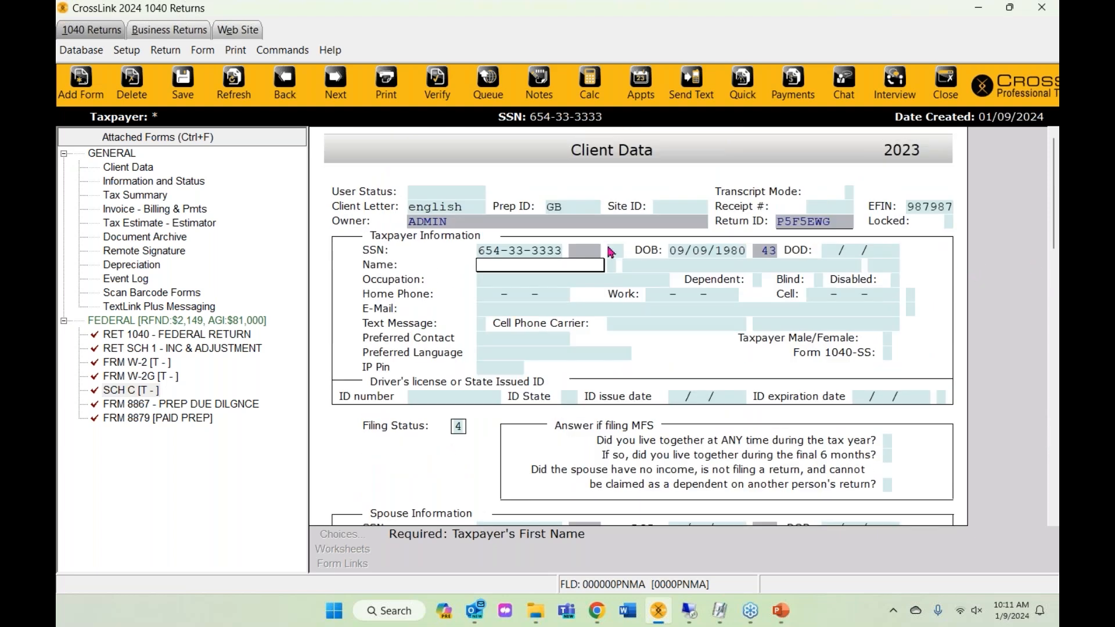
# - Enter the taxpayer's first and last name and occupation WORKER
pyautogui.write('FIRST')
pyautogui.press('Tab')
pyautogui.write('LAST')
pyautogui.press('Tab')
pyautogui.press('Tab')
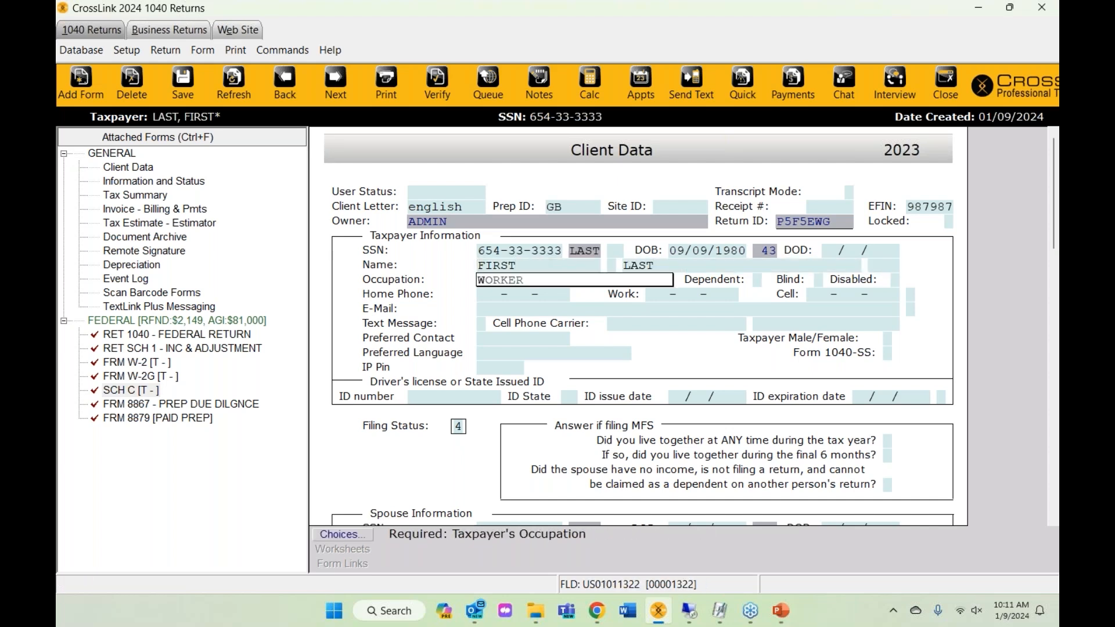
pyautogui.write('W')
pyautogui.press('Tab')
pyautogui.press('Tab')
pyautogui.press('Tab')
pyautogui.press('Tab')
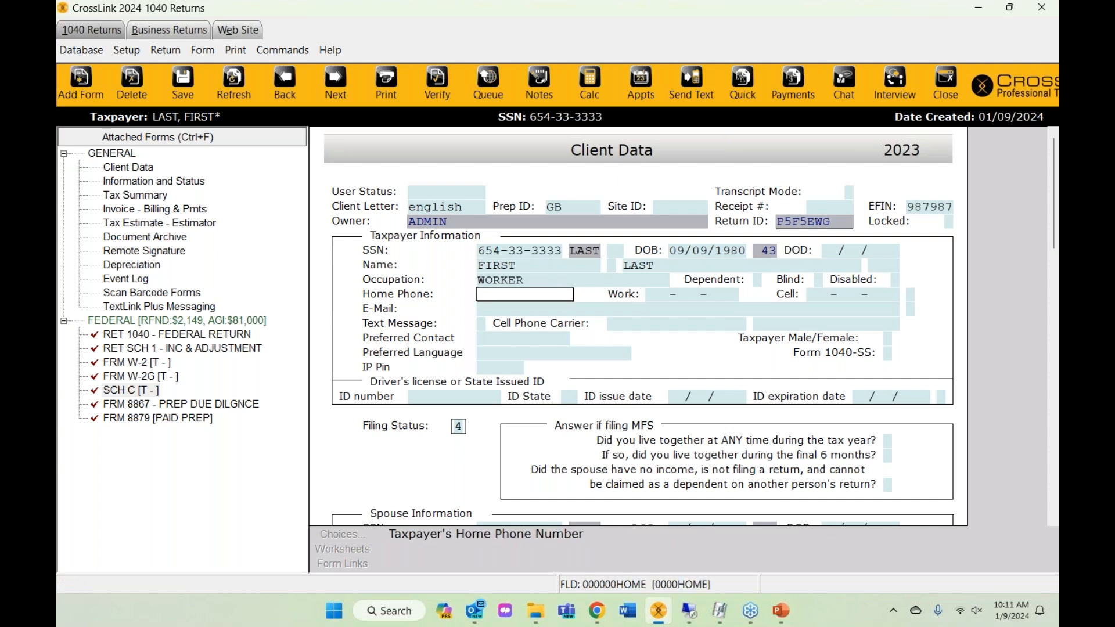
# - Fill in the taxpayer's home phone, cell phone and e-mail address
pyautogui.press('Tab')
pyautogui.press('Tab')
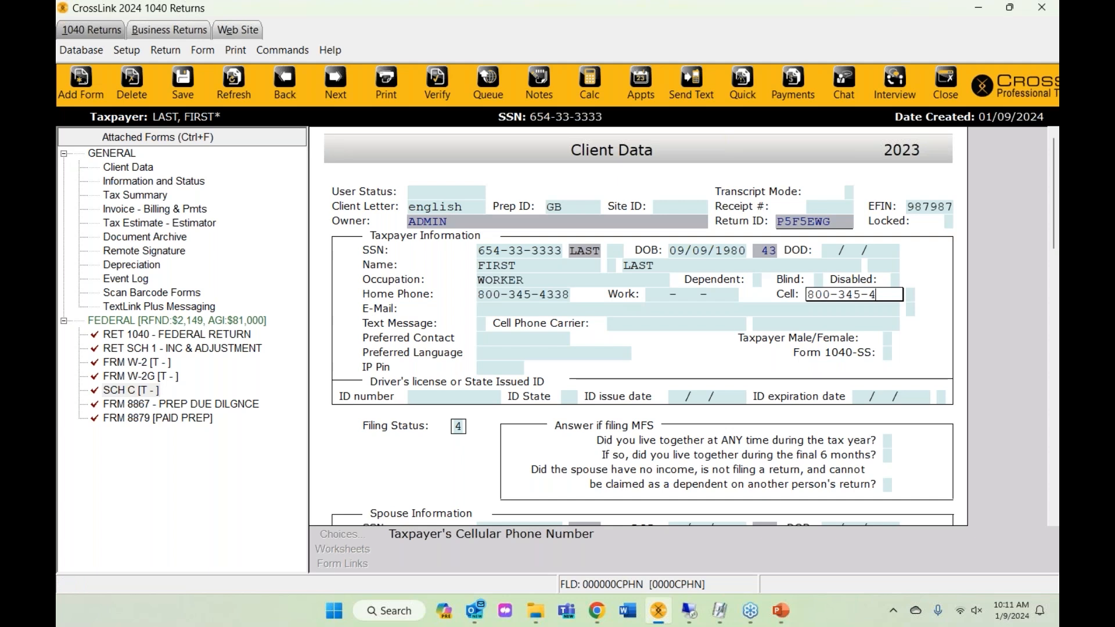
pyautogui.click(494, 310)
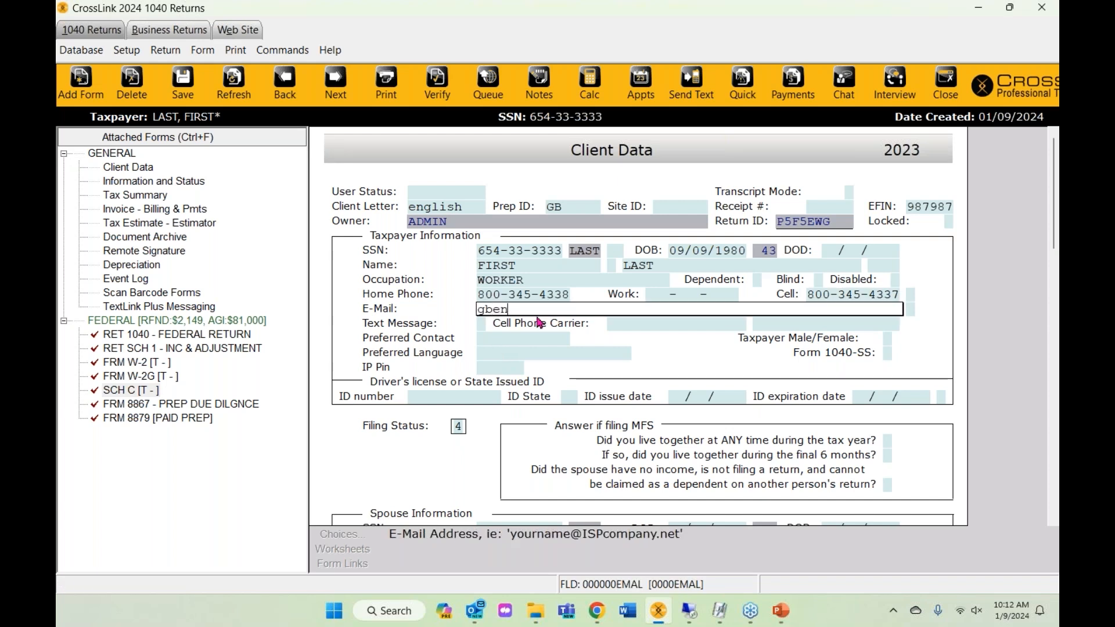
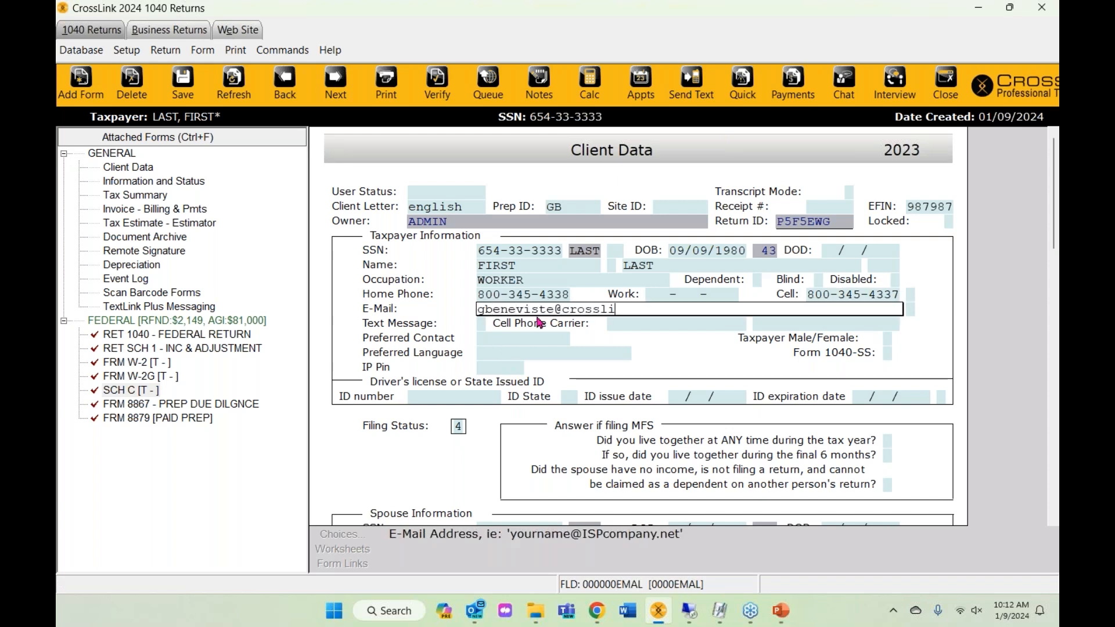
pyautogui.press('Return')
pyautogui.press('Return')
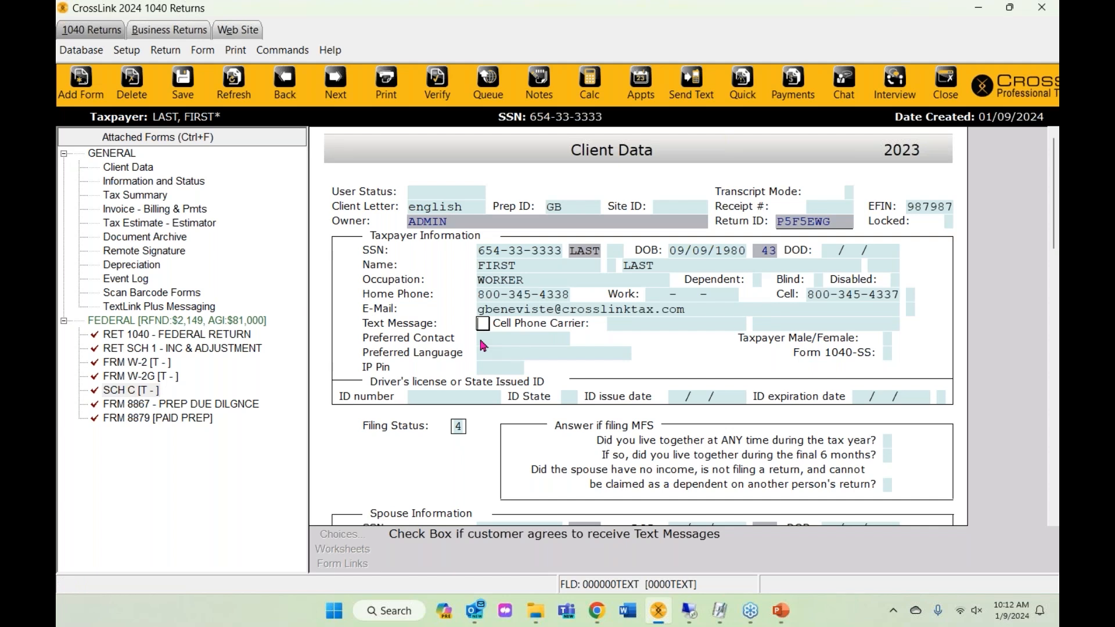
# - Mark Text Message with X and accept the tax office text alert consent terms
pyautogui.click(864, 300)
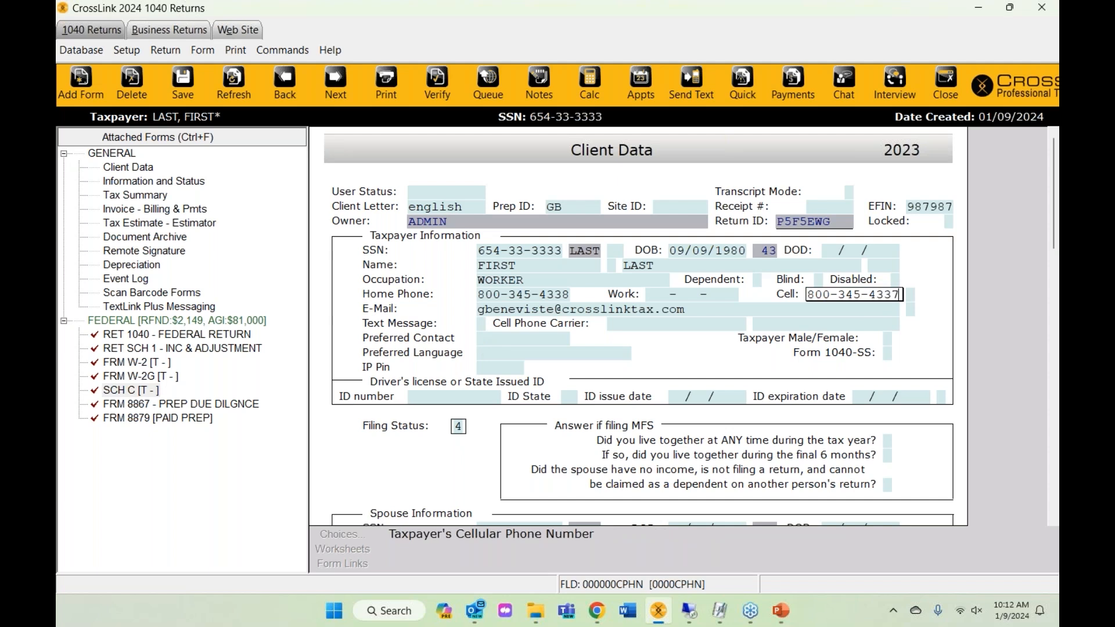
pyautogui.click(482, 325)
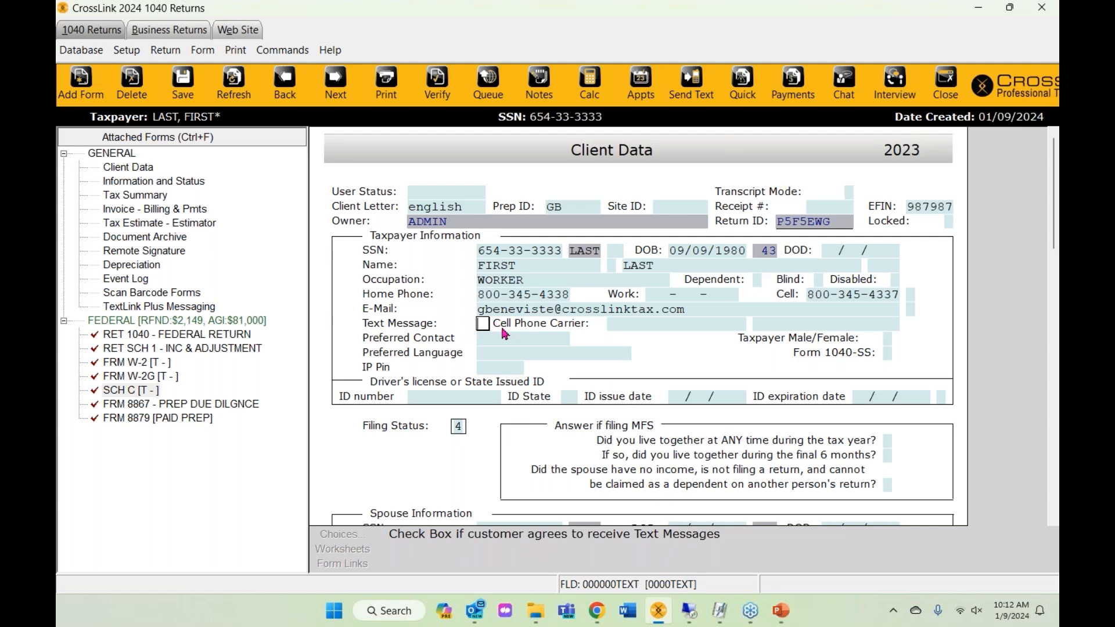
pyautogui.press('x')
pyautogui.press('Return')
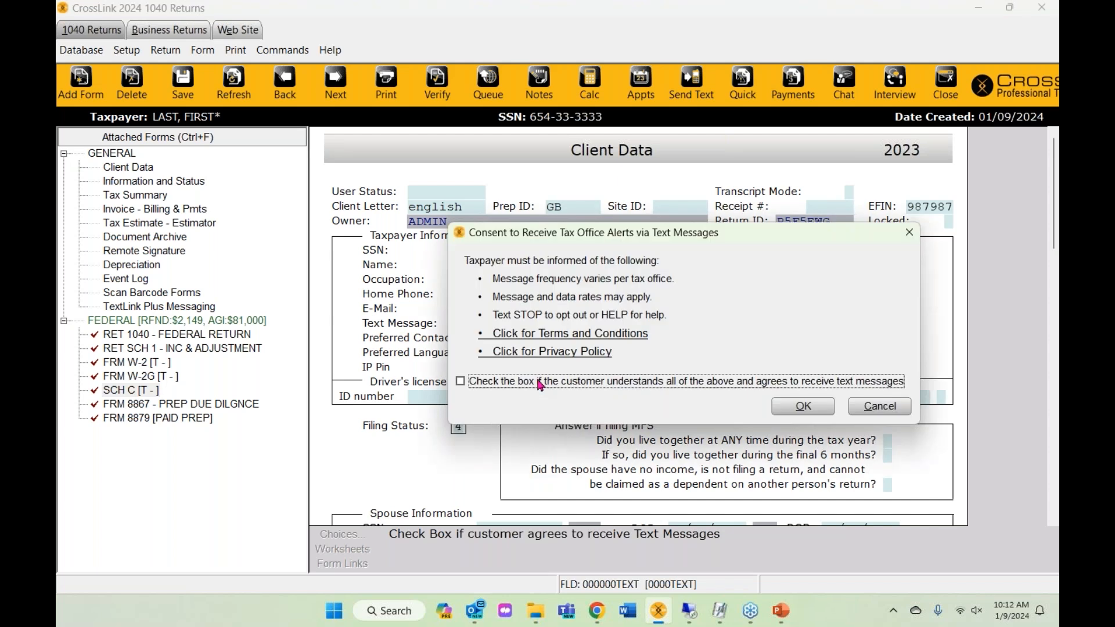
pyautogui.click(461, 380)
pyautogui.click(796, 415)
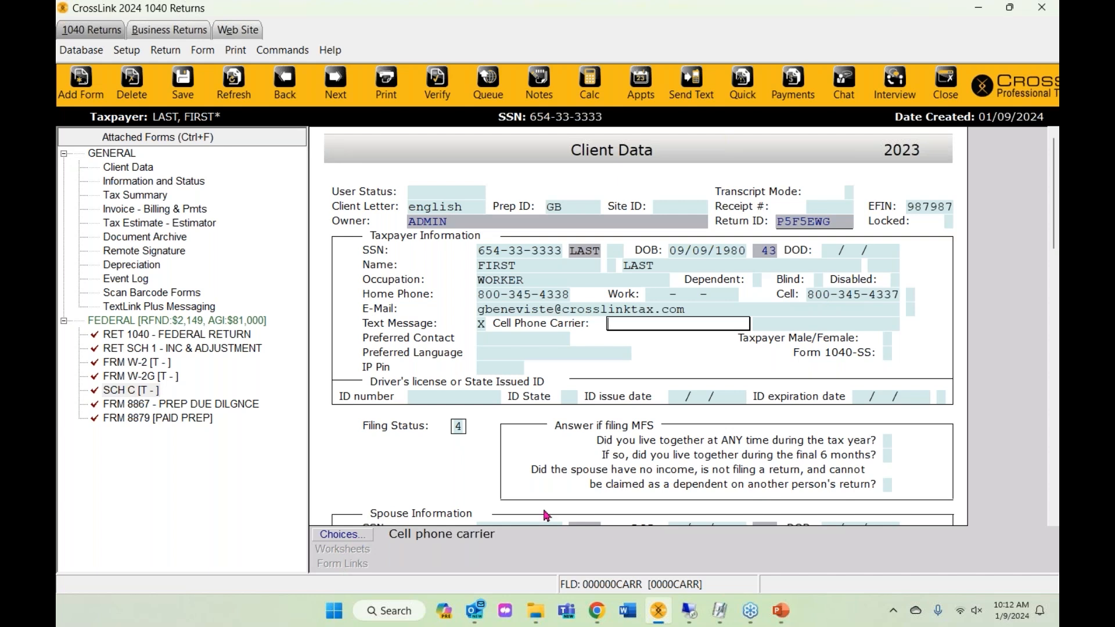
# - Set the cell phone carrier to AT&T by typing AT
pyautogui.click(351, 539)
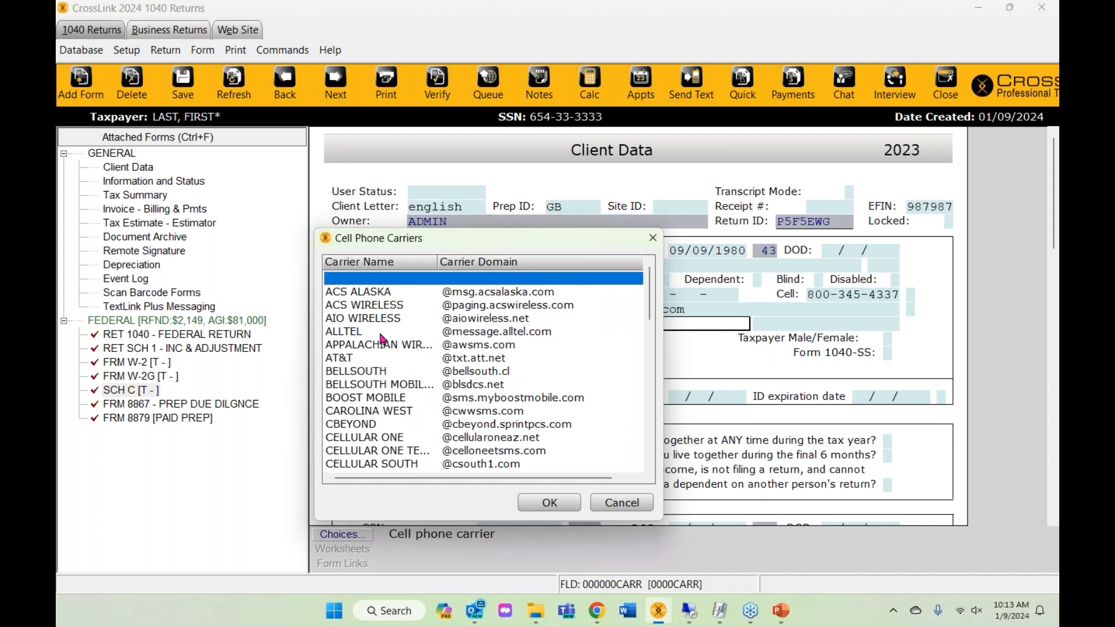
pyautogui.scroll(-20, 383, 339)
pyautogui.scroll(18, 383, 340)
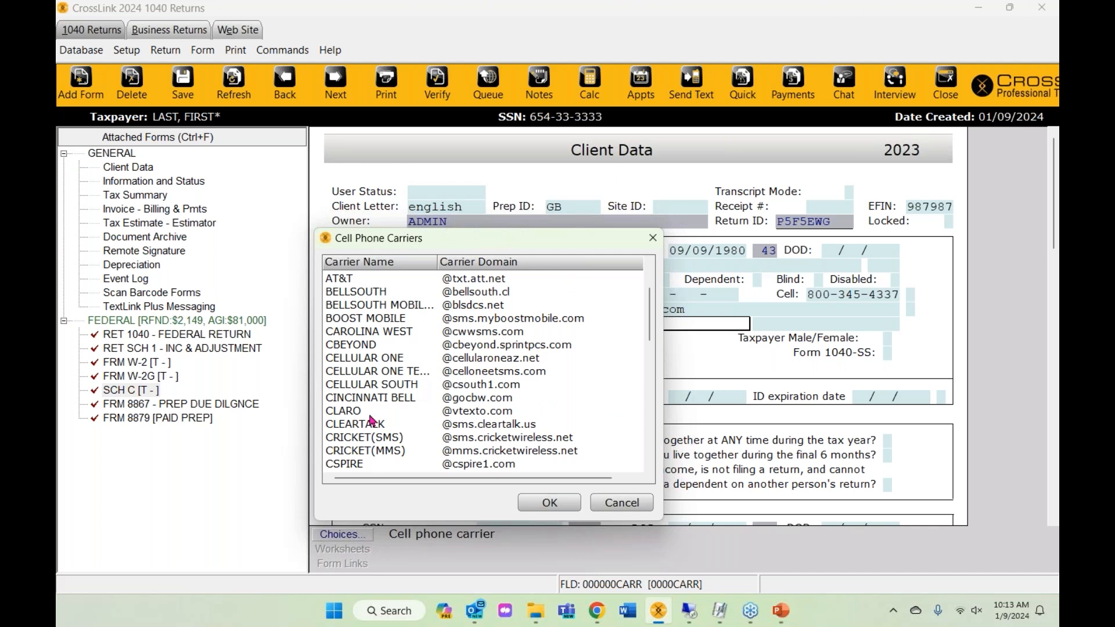
pyautogui.click(622, 503)
pyautogui.write('AT&T')
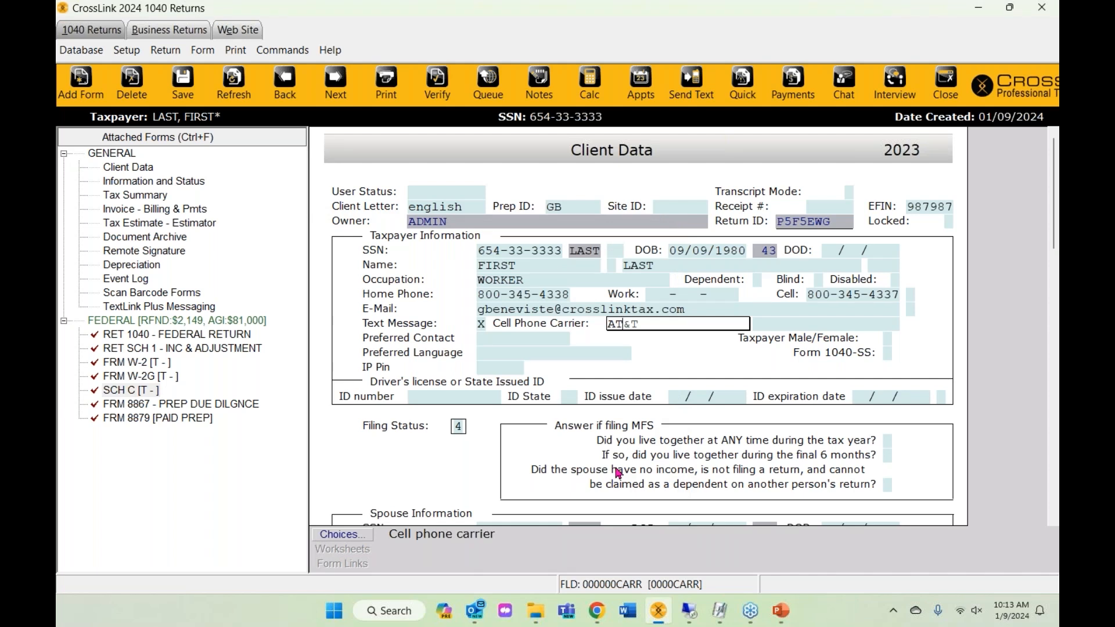
pyautogui.press('Return')
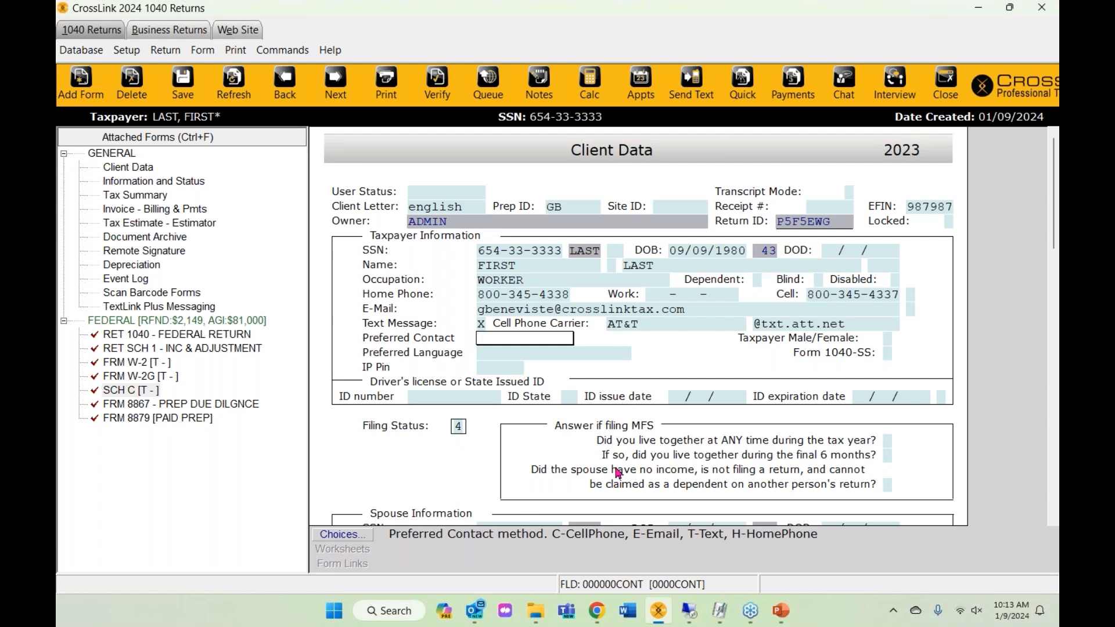
# - Confirm AT&T in the carrier list and move through to the driver's license ID number
pyautogui.click(628, 329)
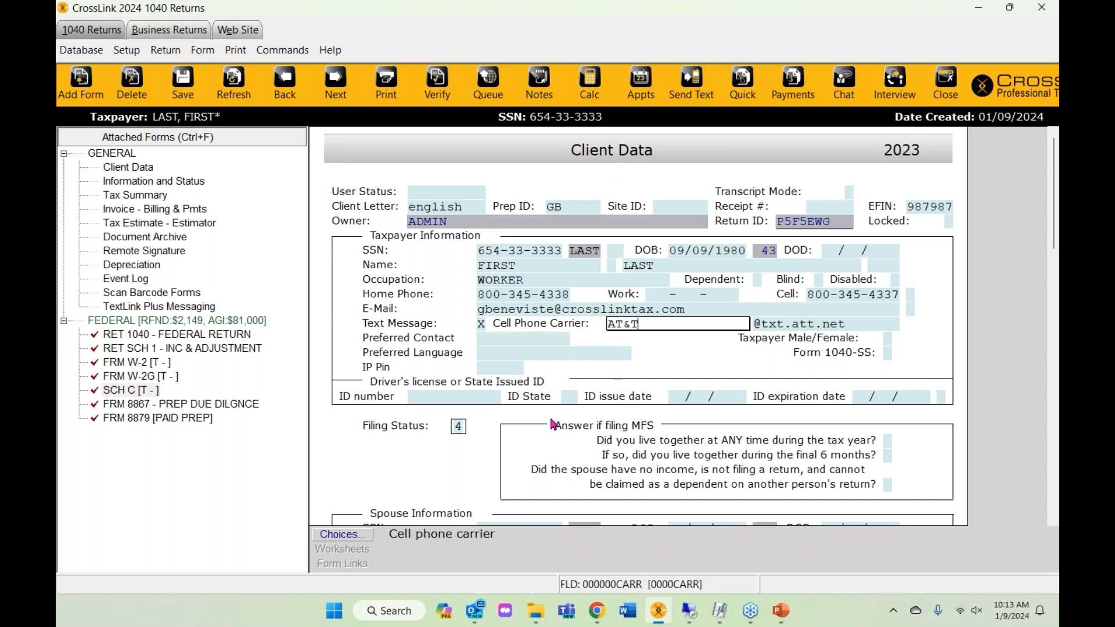
pyautogui.click(342, 534)
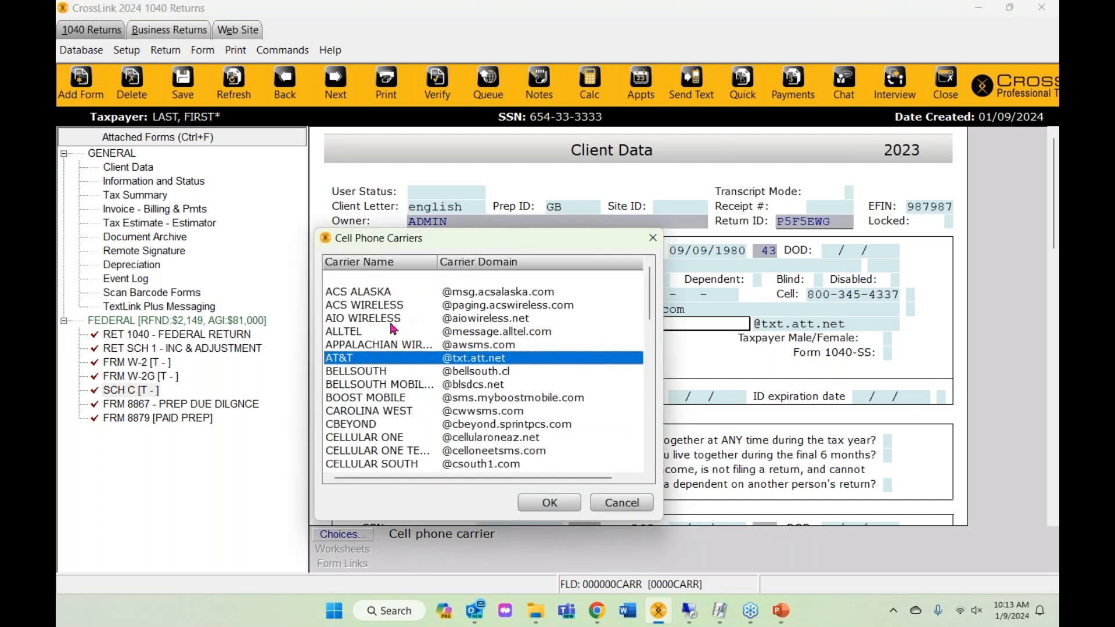
pyautogui.click(625, 510)
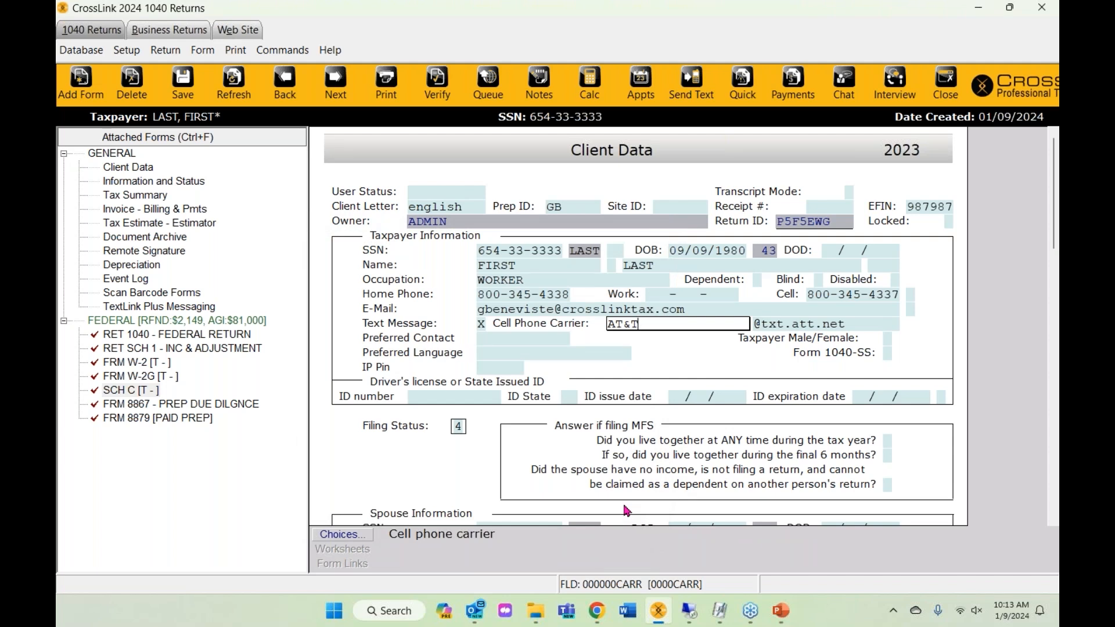
pyautogui.press('Tab')
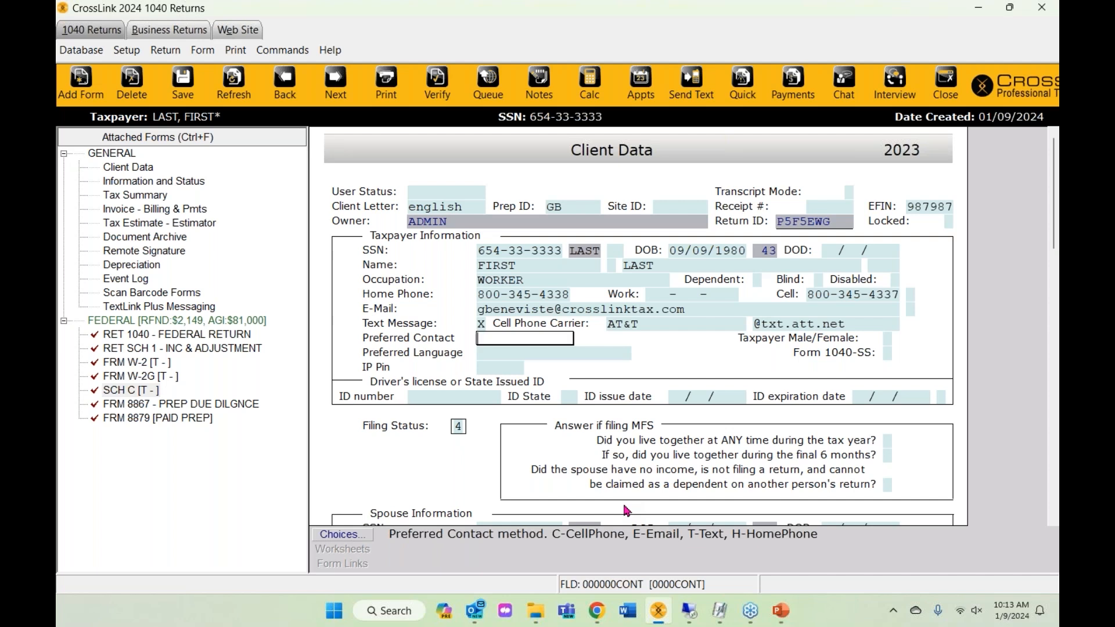
pyautogui.press('Tab')
pyautogui.press('Tab')
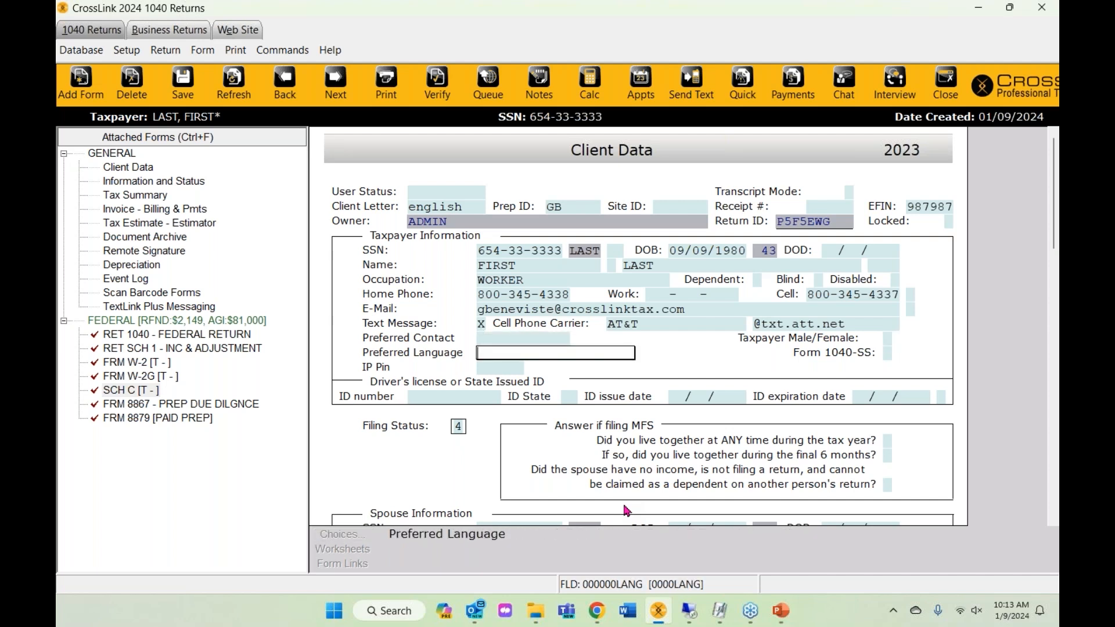
pyautogui.press('Tab')
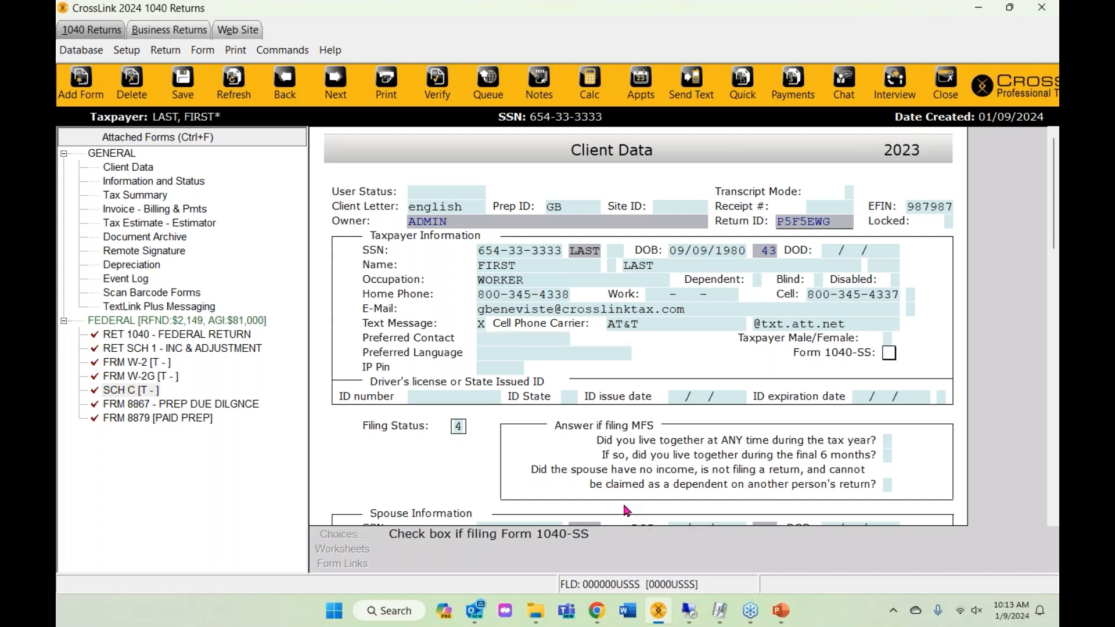
pyautogui.press('Tab')
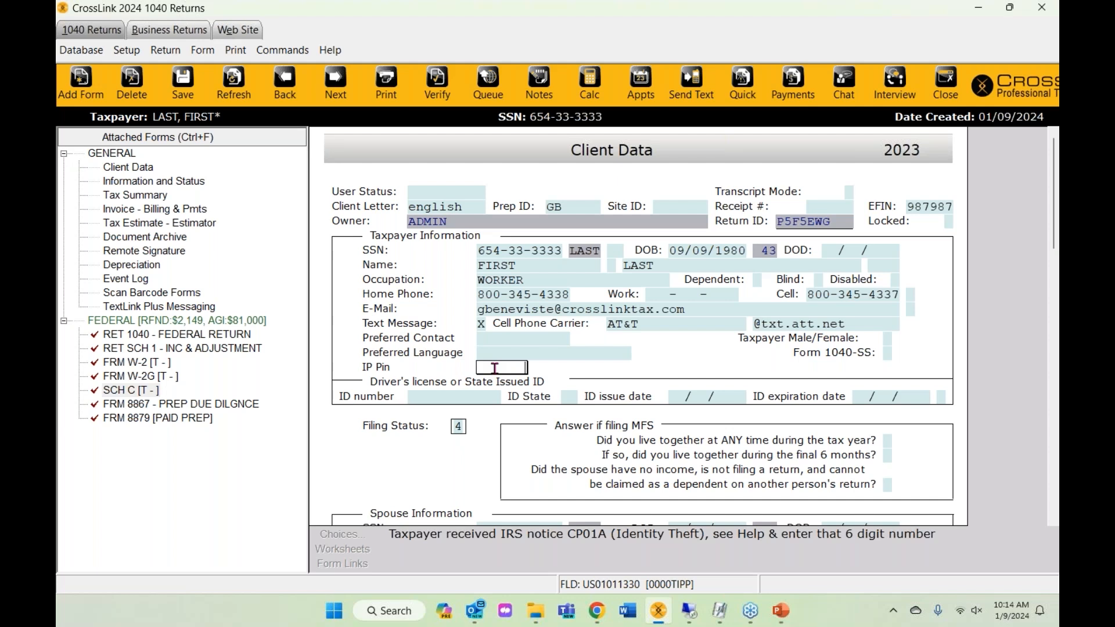
pyautogui.scroll(-1, 495, 368)
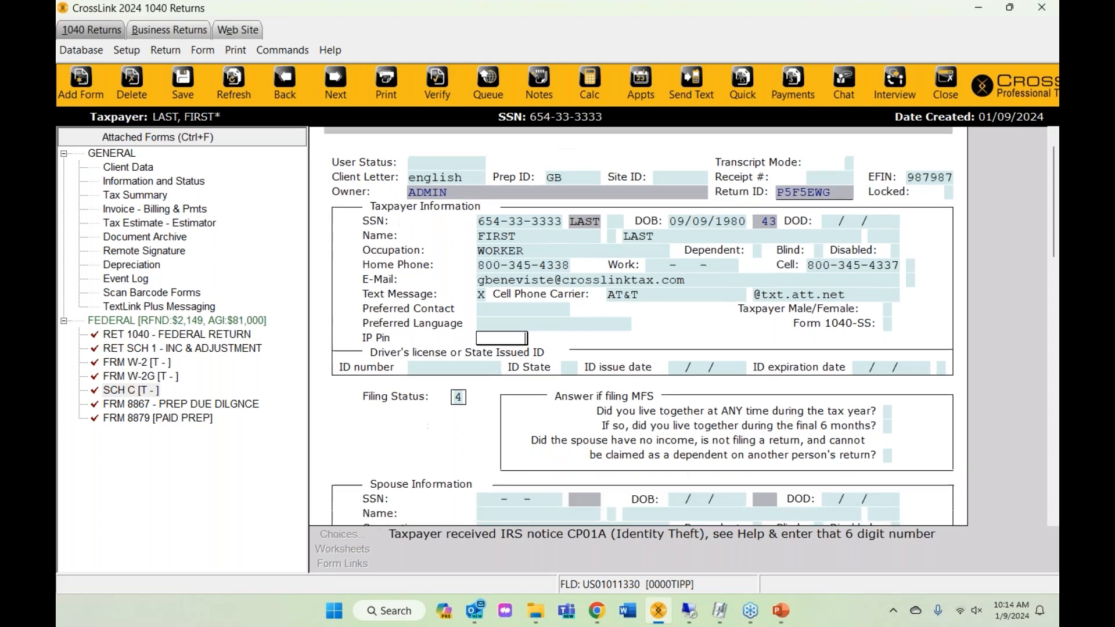
pyautogui.click(472, 373)
# - Enter the driver's license ID number and set the ID state to WA
pyautogui.scroll(-2, 473, 376)
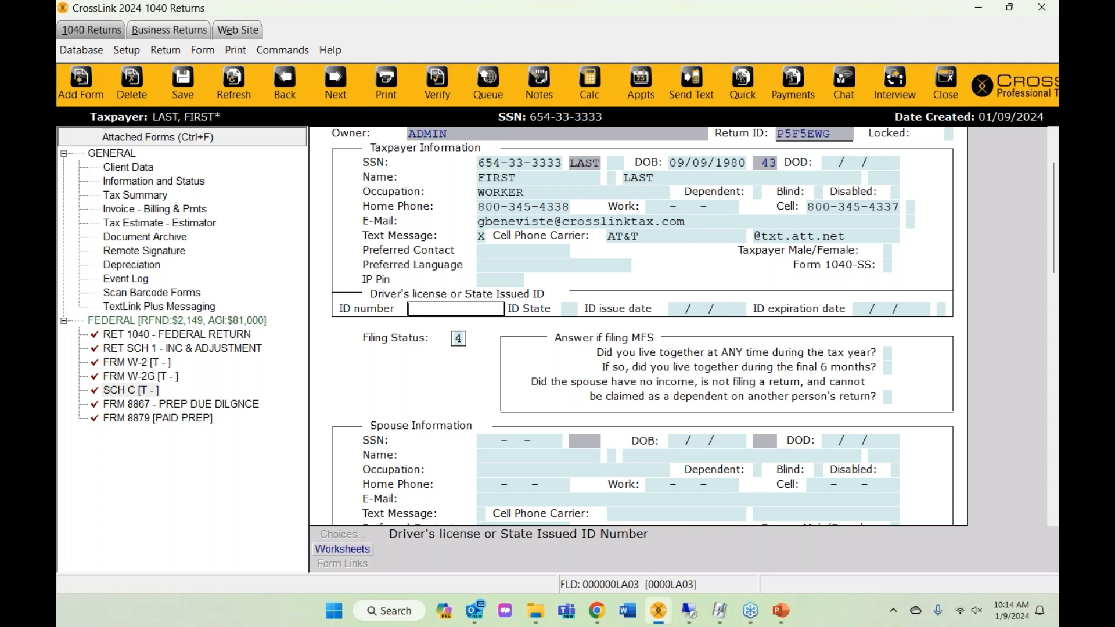
pyautogui.write('45124512456')
pyautogui.click(570, 308)
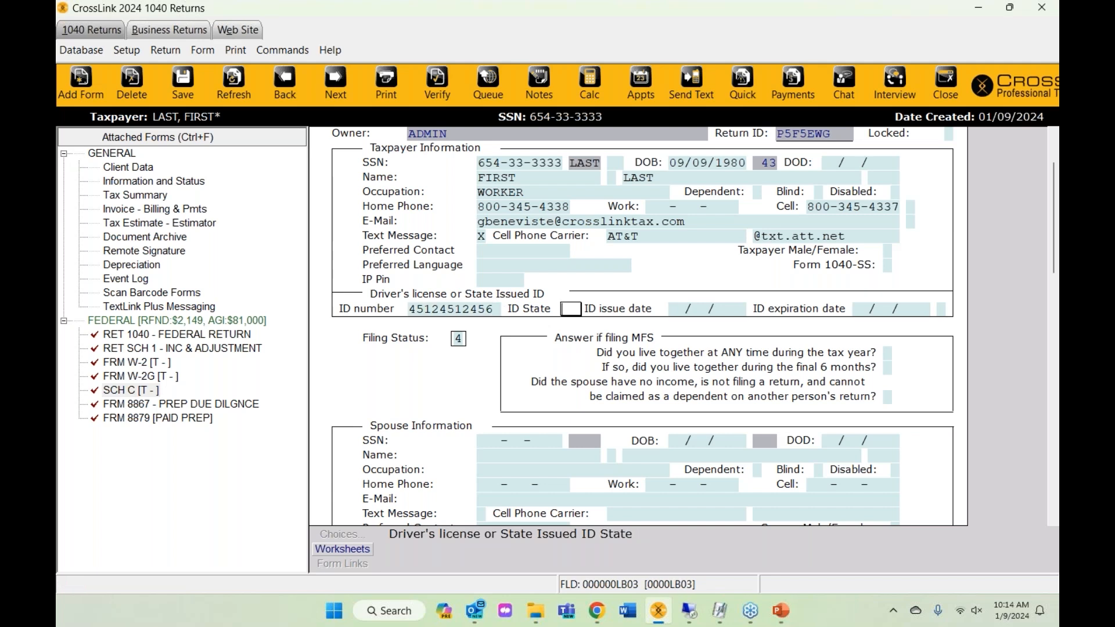
pyautogui.write('WA')
pyautogui.press('Return')
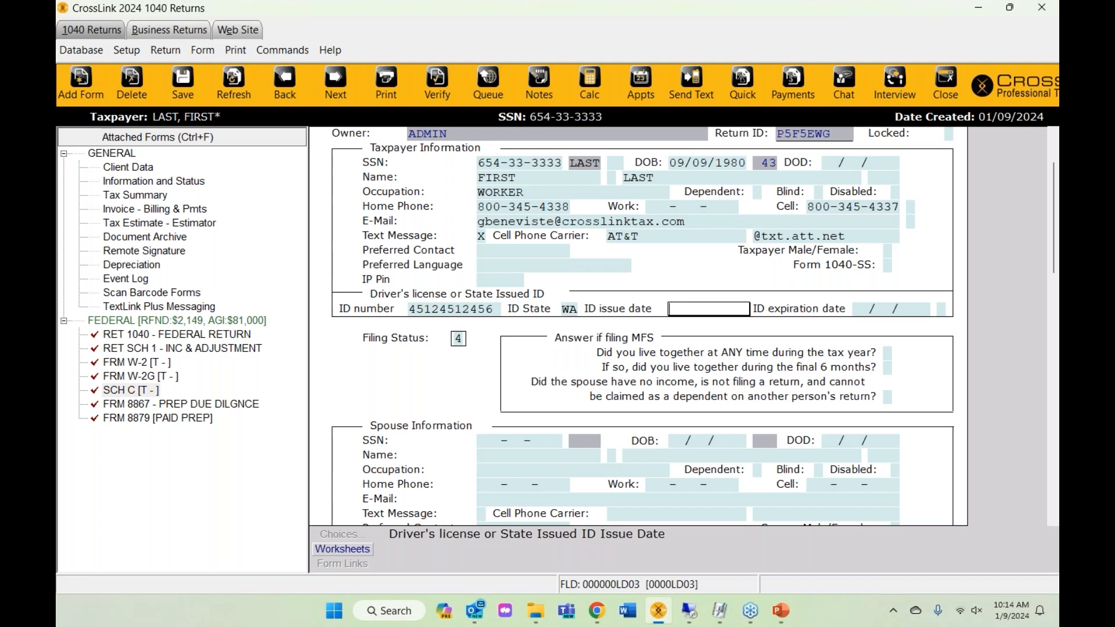
# - Set issue date 09/09/2022, expiration 09/09/2026, and change the ID type from S to D
pyautogui.write('0909')
pyautogui.write('20220')
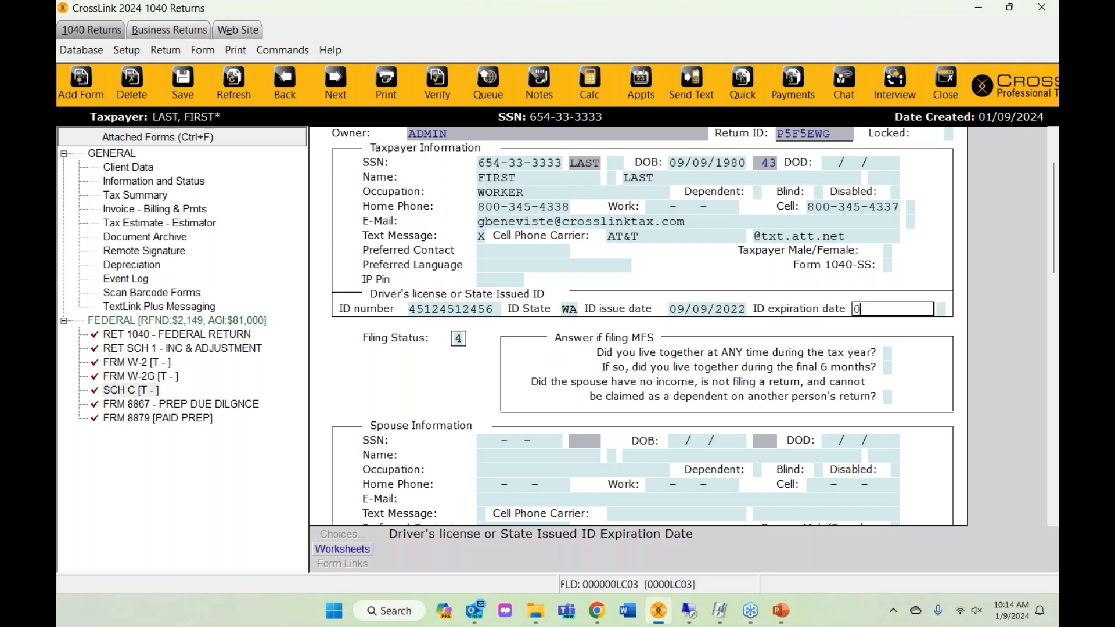
pyautogui.write('9092026')
pyautogui.press('Tab')
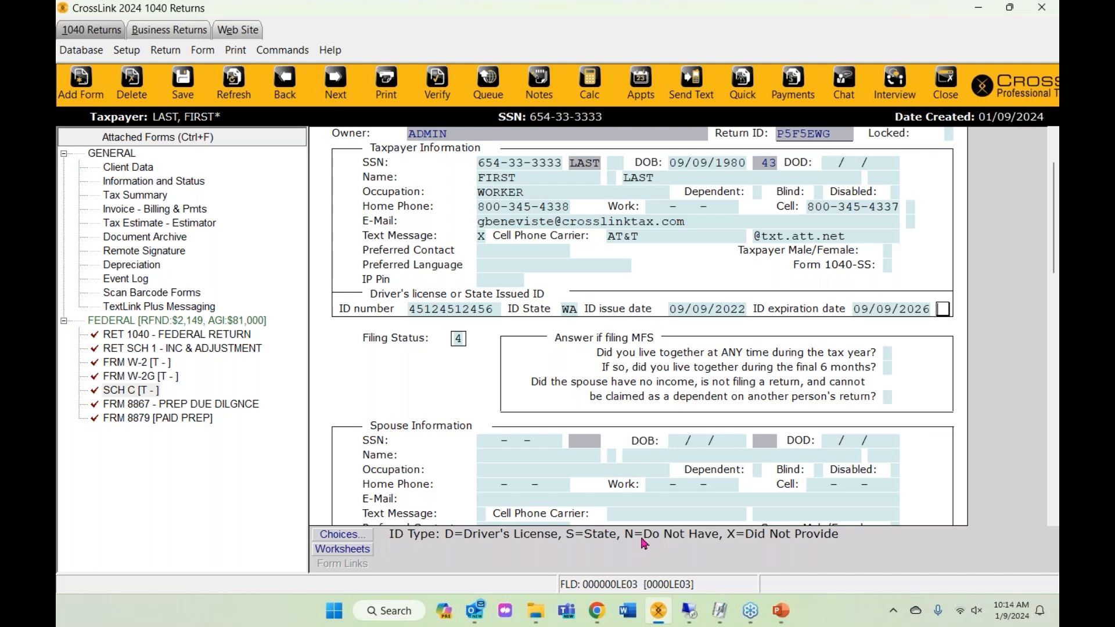
pyautogui.write('D')
pyautogui.write('S')
pyautogui.press('BackSpace')
pyautogui.write('D')
pyautogui.press('Return')
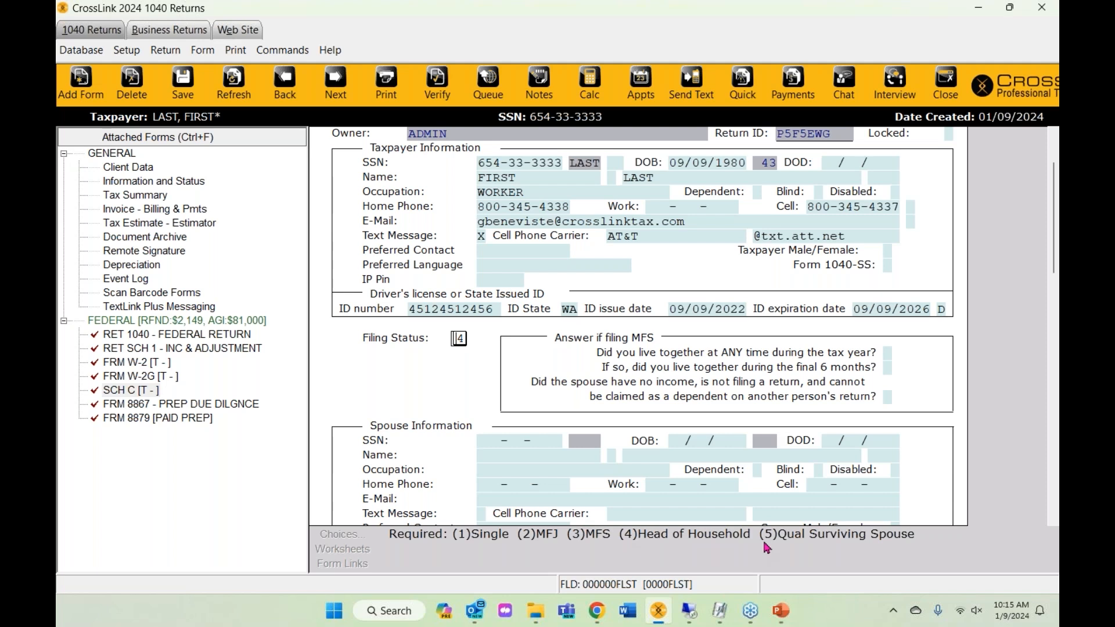
# - Enter the taxpayer's street address and ZIP code so city and state auto-fill
pyautogui.scroll(-5, 673, 479)
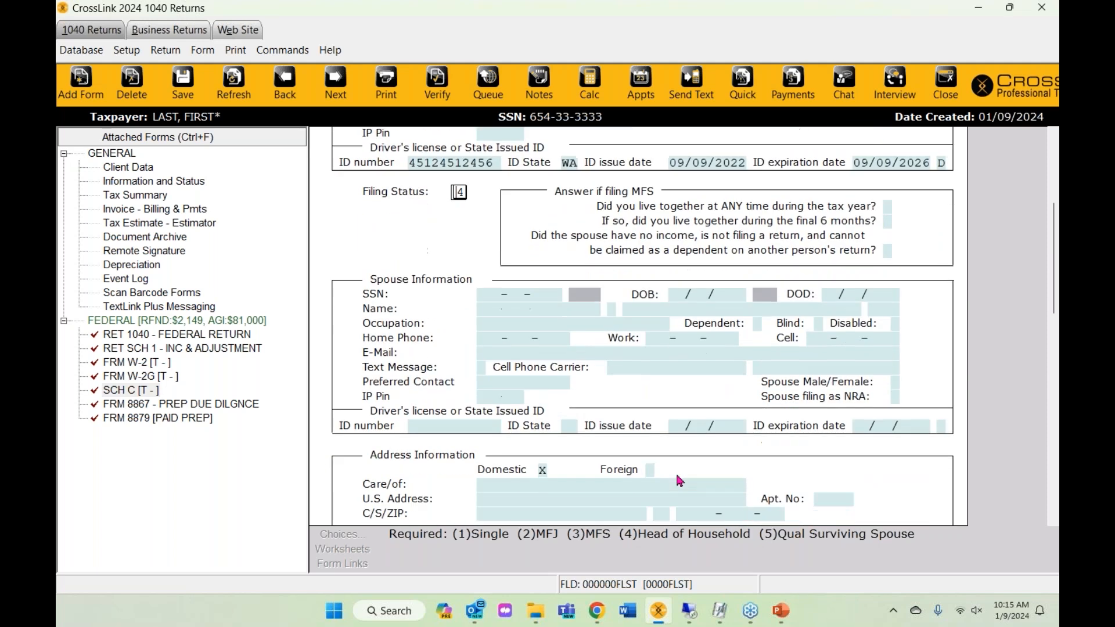
pyautogui.press('Return')
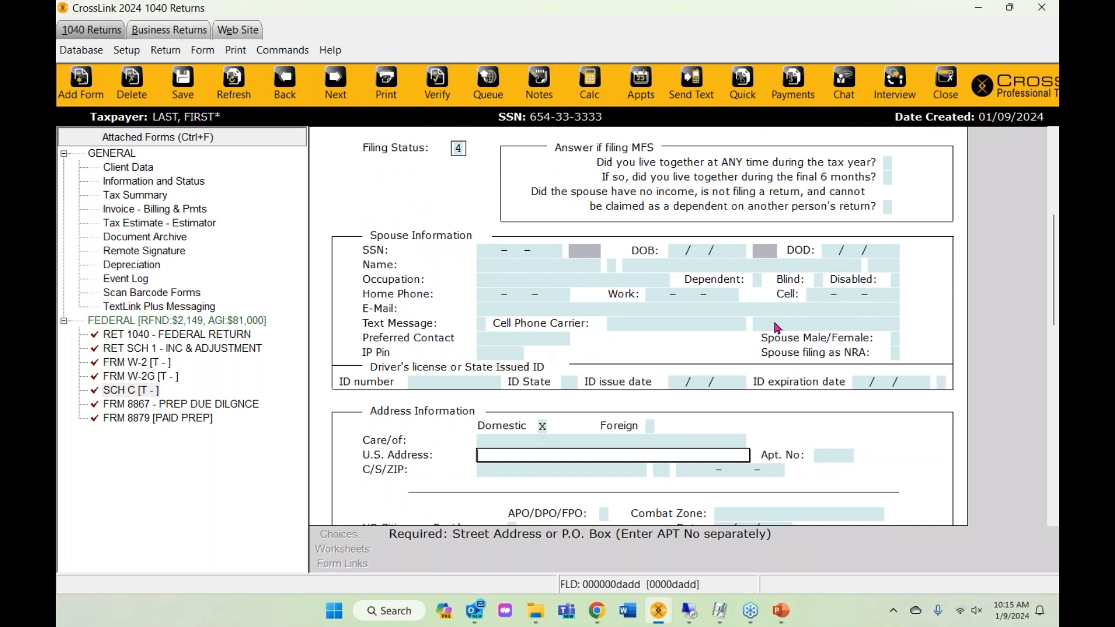
pyautogui.write('123 FAKE ST')
pyautogui.press('Return')
pyautogui.write('98109-0000-000')
pyautogui.press('Return')
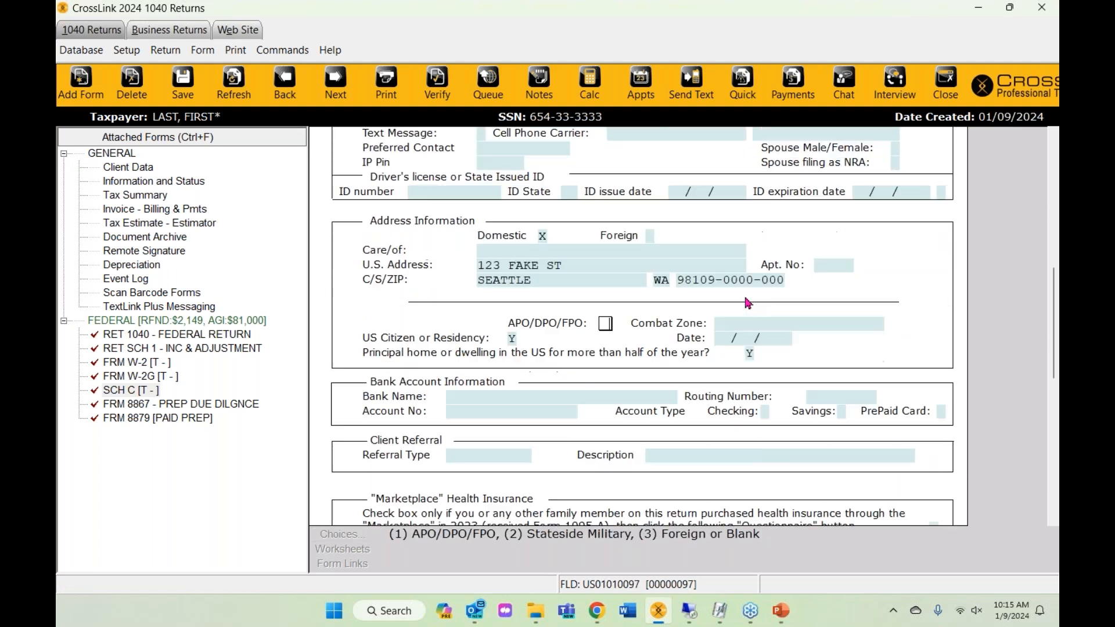
# - Check the combat zone choices and leave Combat Zone blank
pyautogui.scroll(-1, 748, 302)
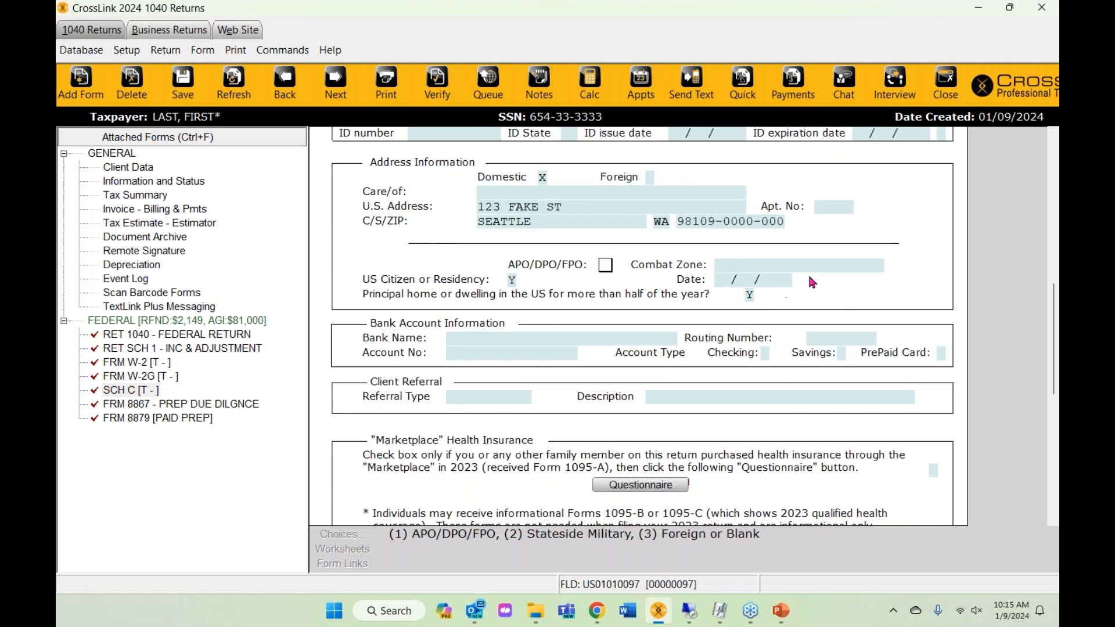
pyautogui.click(750, 266)
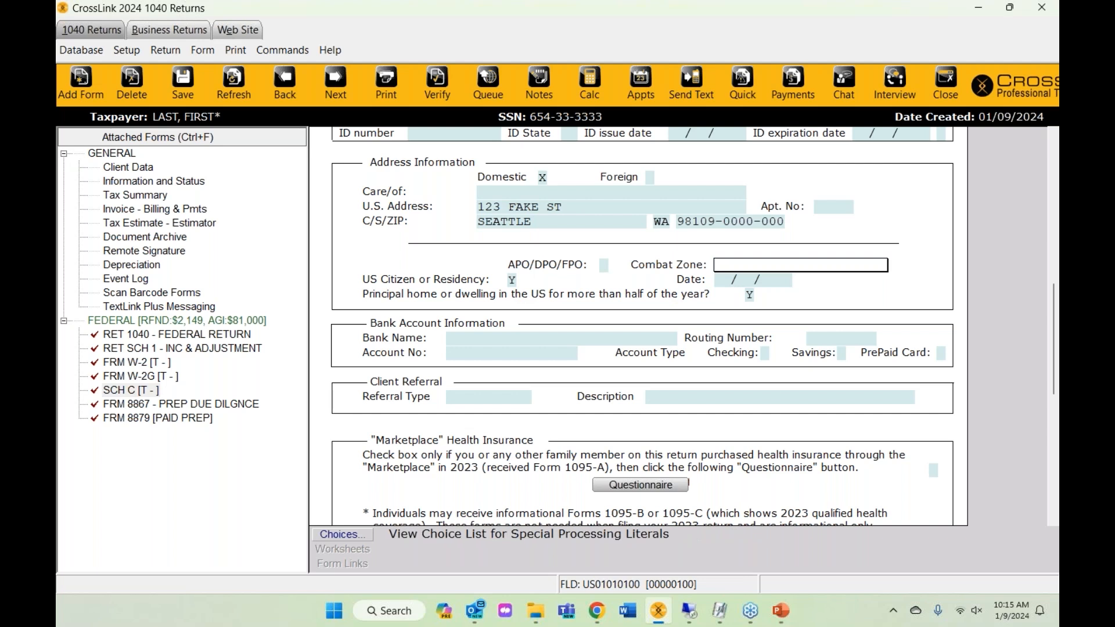
pyautogui.click(340, 536)
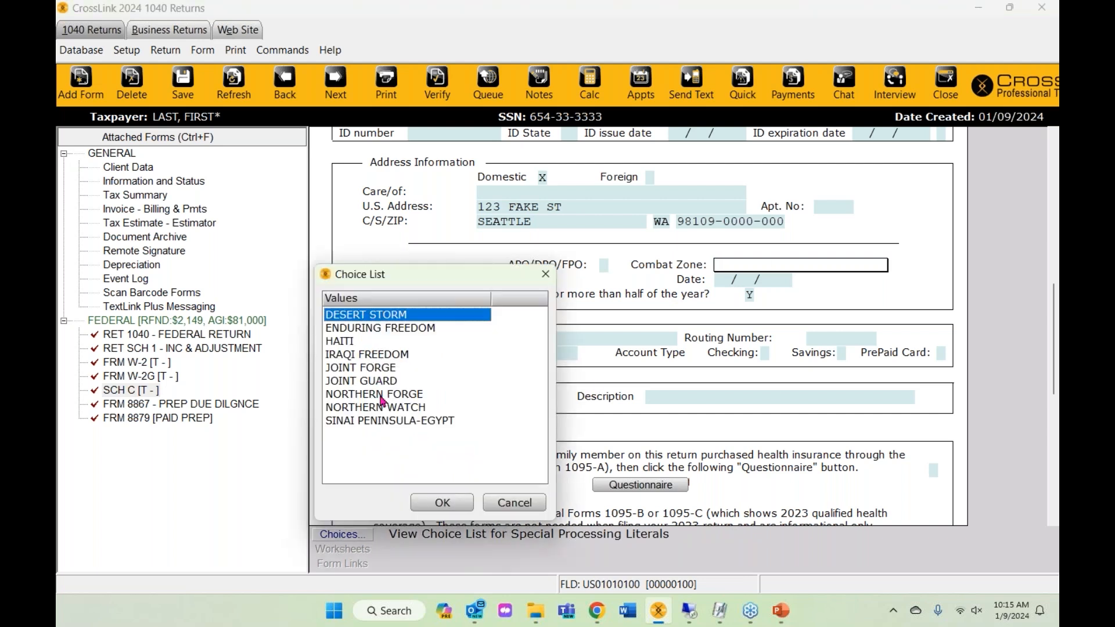
pyautogui.click(513, 503)
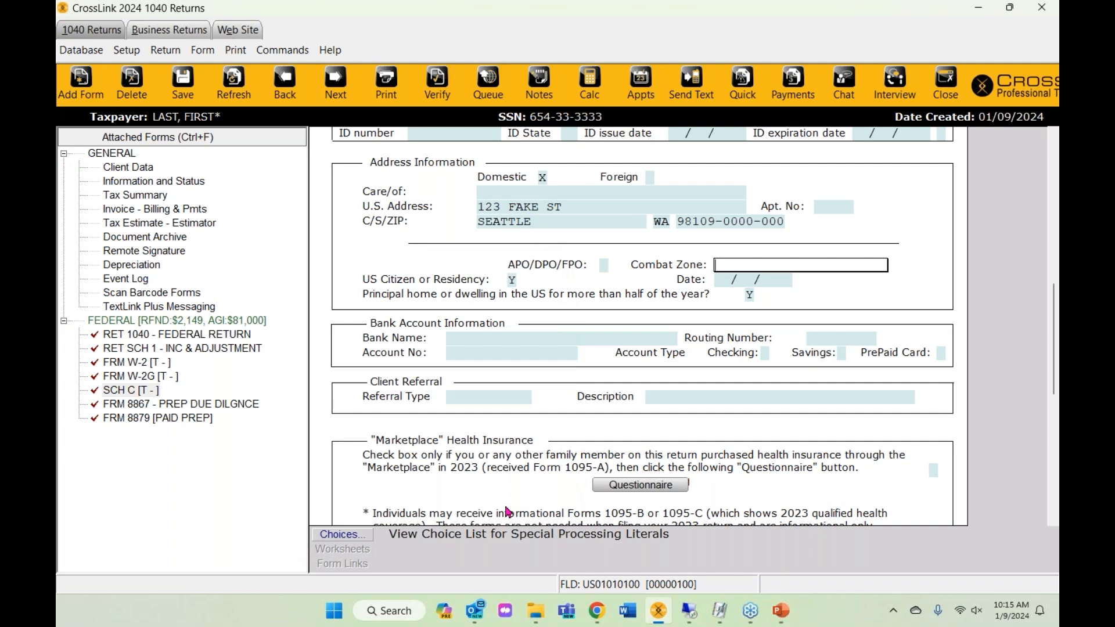
pyautogui.click(468, 341)
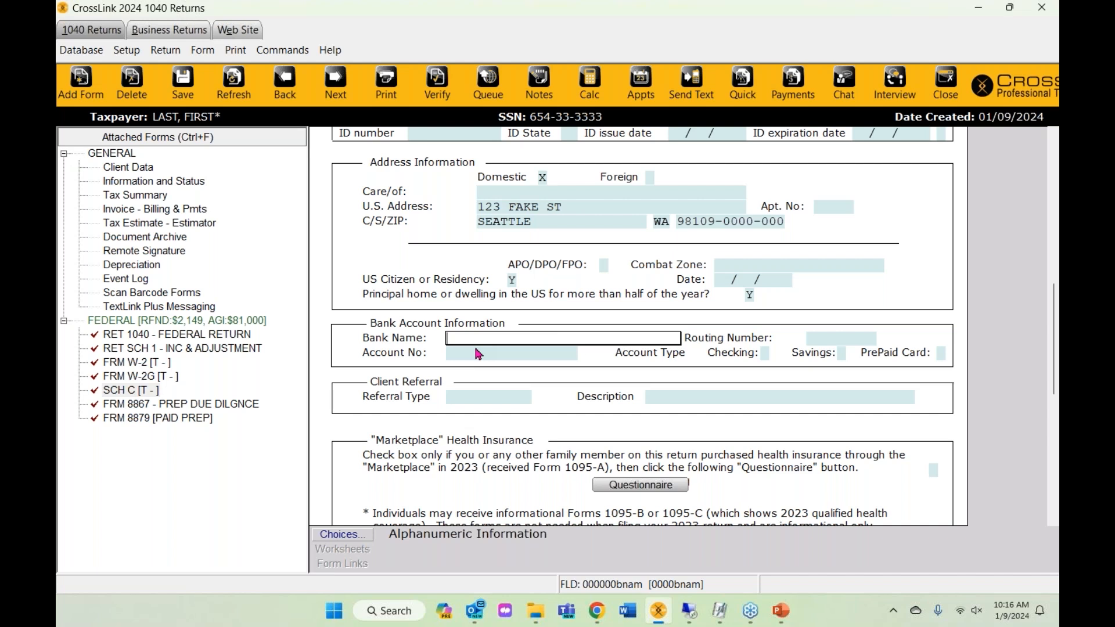
# - Enter BECU as the bank name so its routing number fills in automatically
pyautogui.click(338, 535)
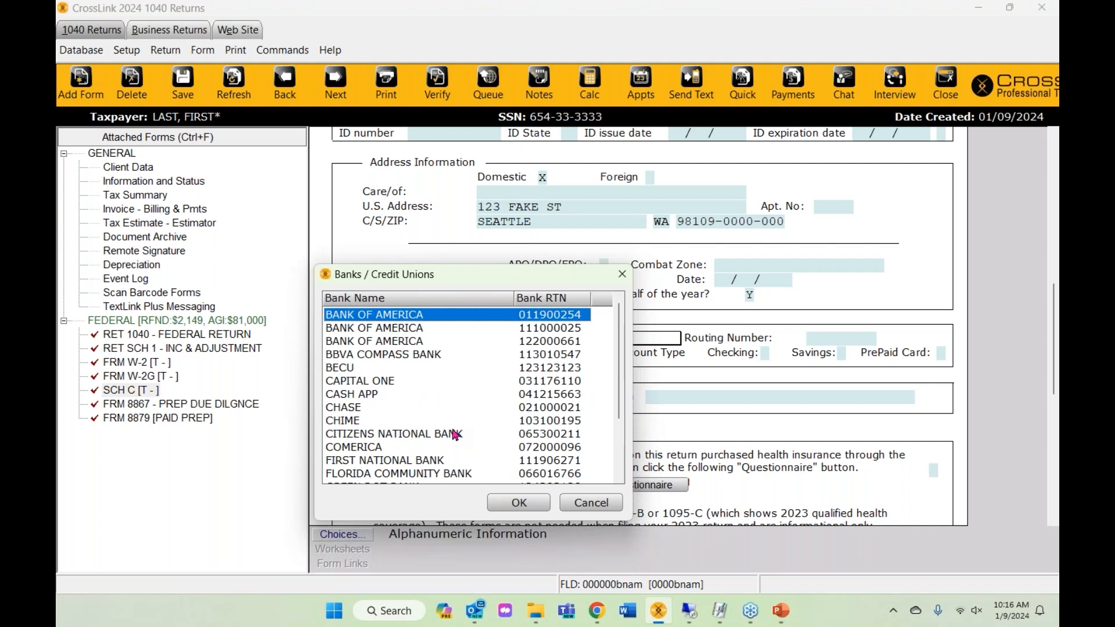
pyautogui.click(584, 508)
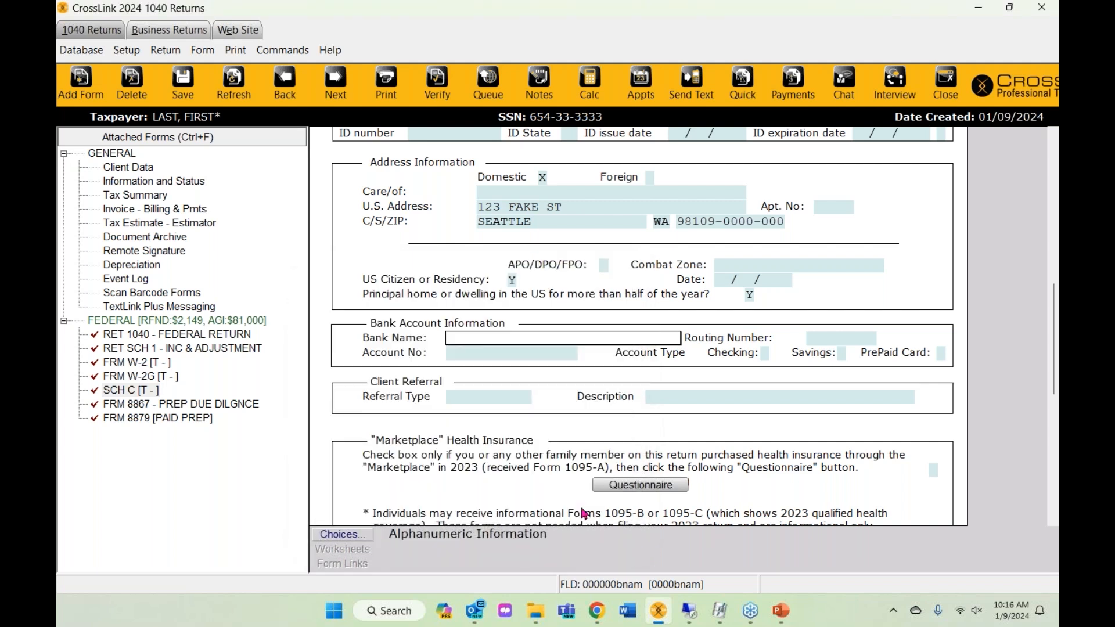
pyautogui.write('BECU')
pyautogui.press('Return')
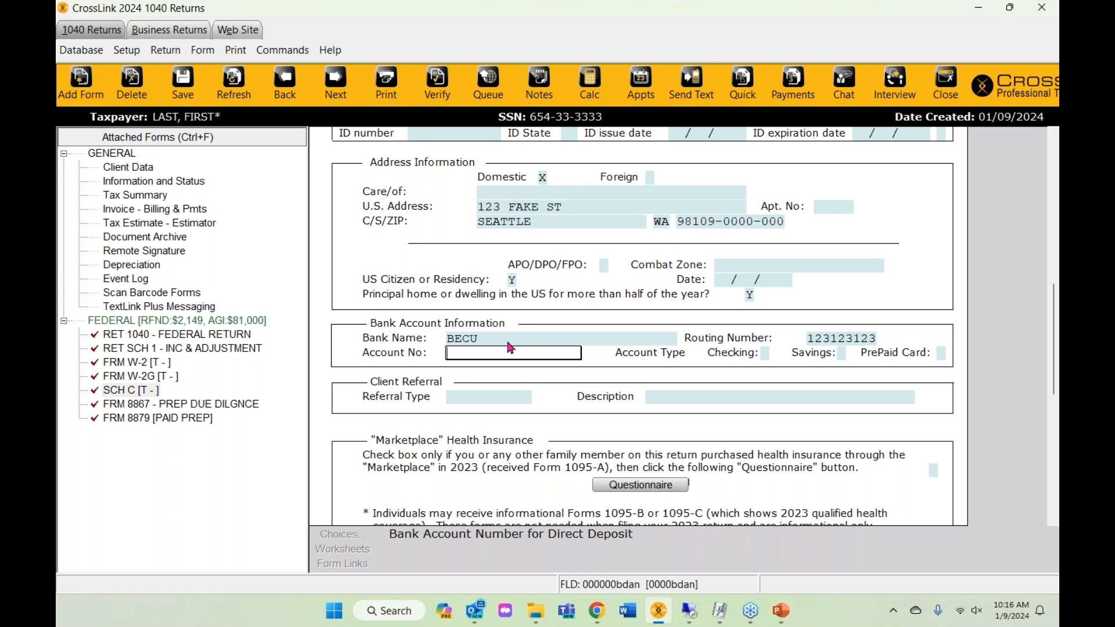
pyautogui.click(508, 342)
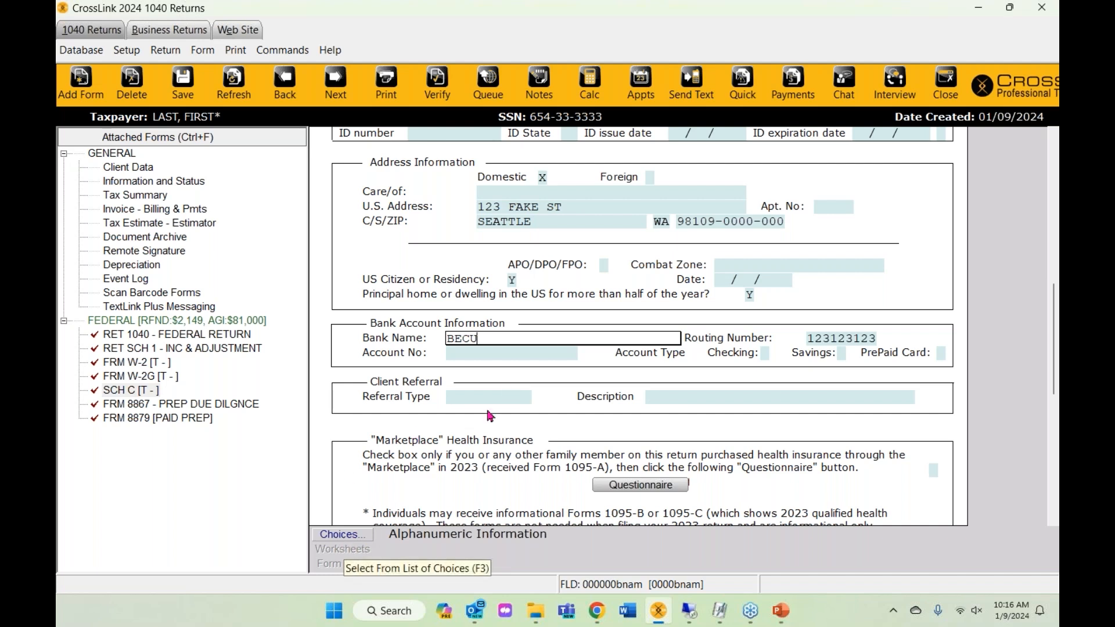
pyautogui.click(72, 54)
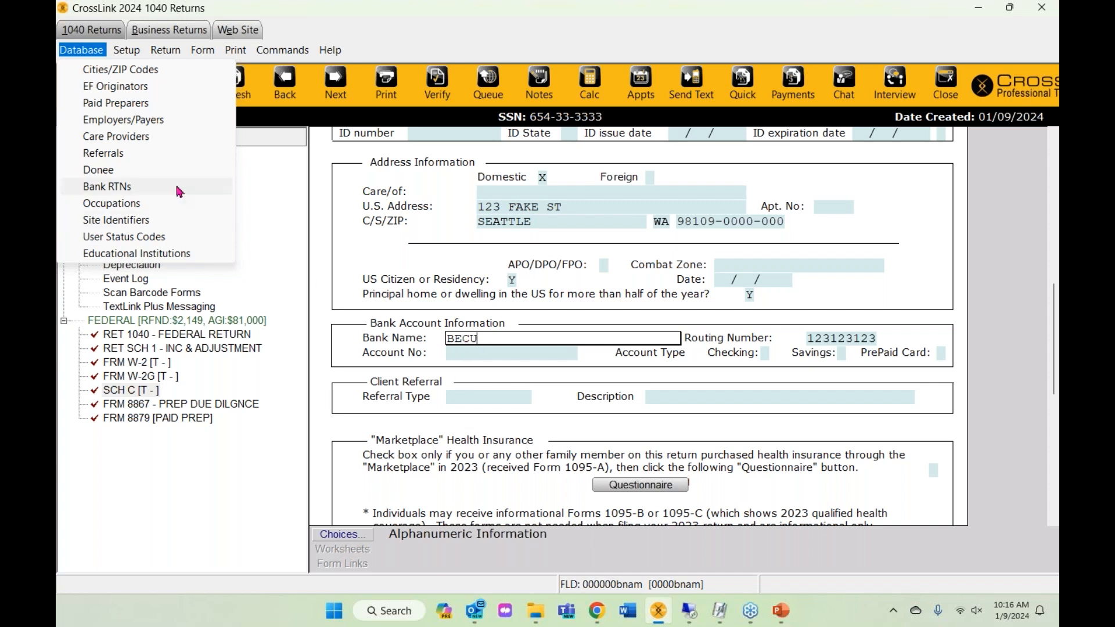
pyautogui.click(96, 190)
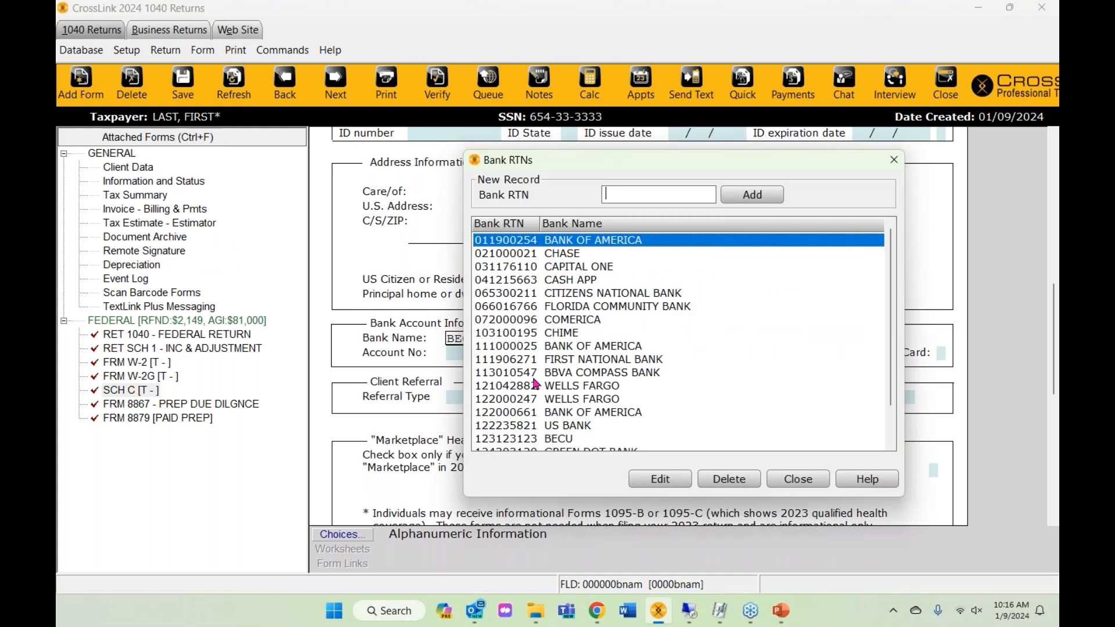
pyautogui.doubleClick(570, 270)
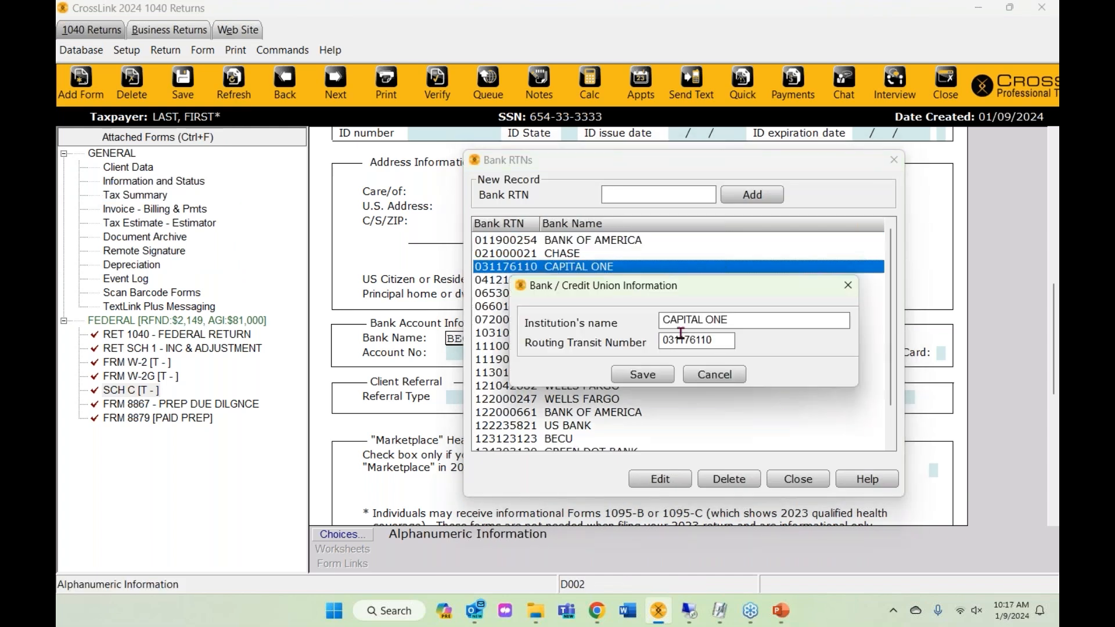
pyautogui.click(714, 375)
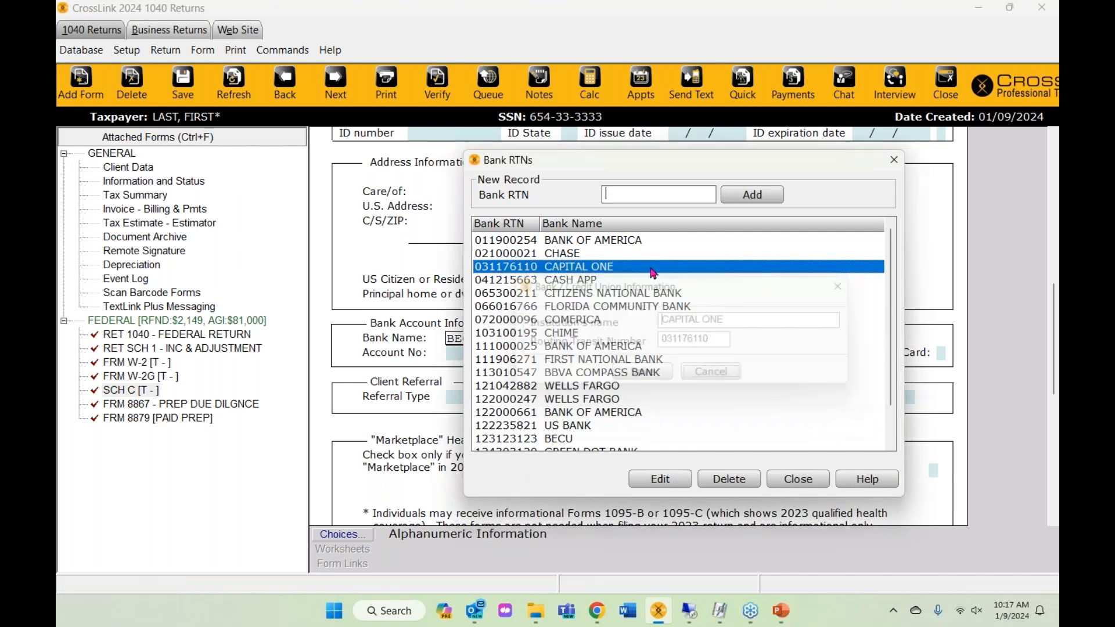
pyautogui.click(668, 306)
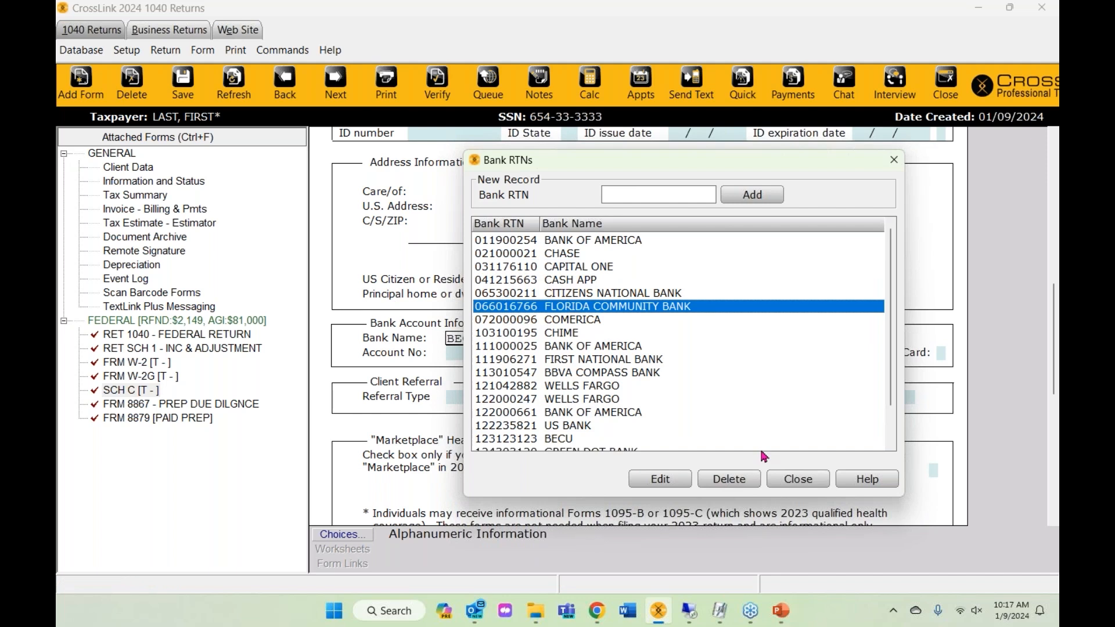
pyautogui.click(820, 480)
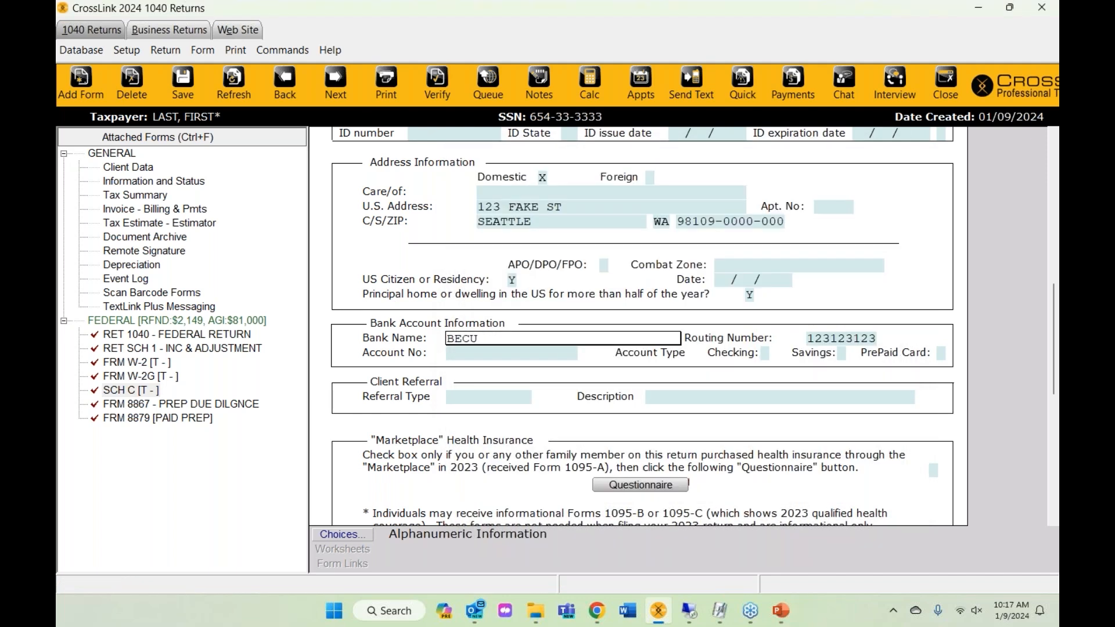
pyautogui.click(504, 354)
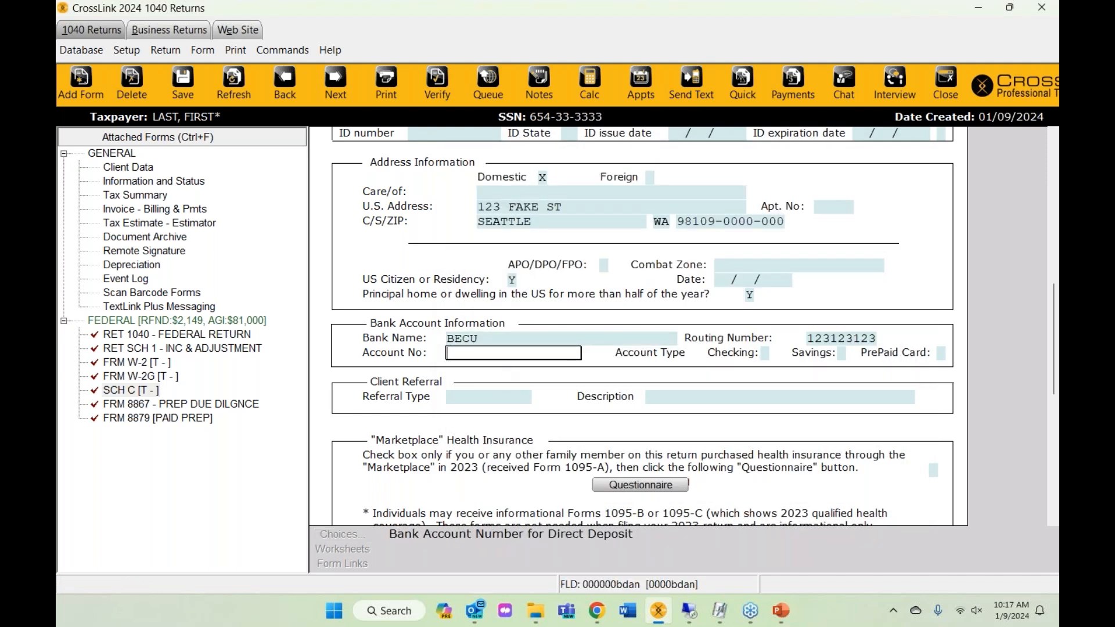
# - Enter the refund account number twice for validation and mark the account as Checking
pyautogui.write('123123123')
pyautogui.press('Tab')
pyautogui.write('123123123')
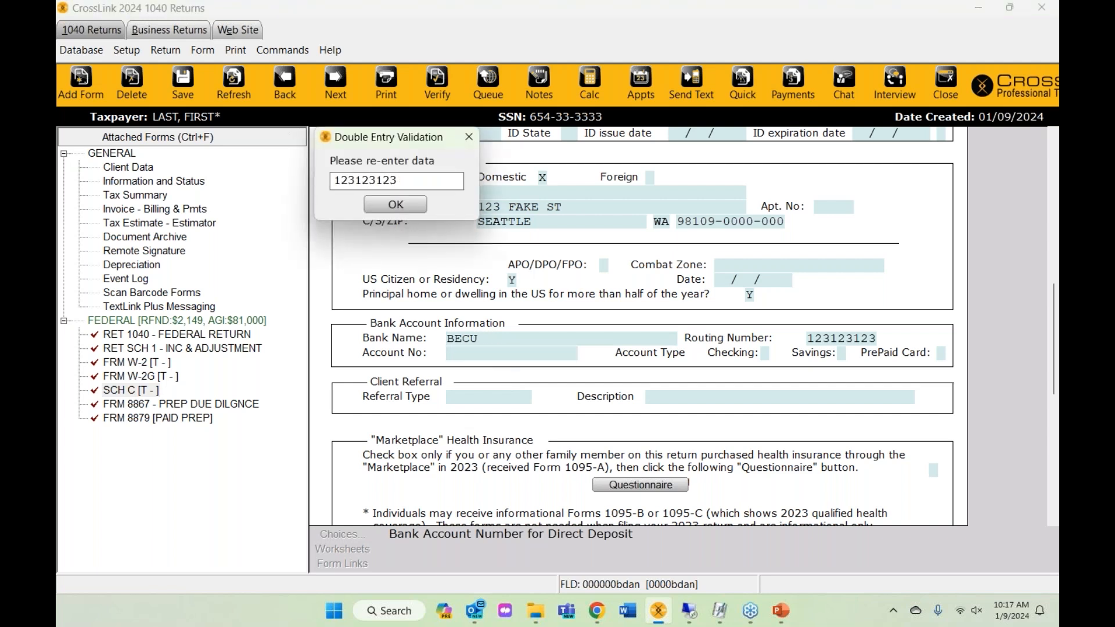
pyautogui.press('Return')
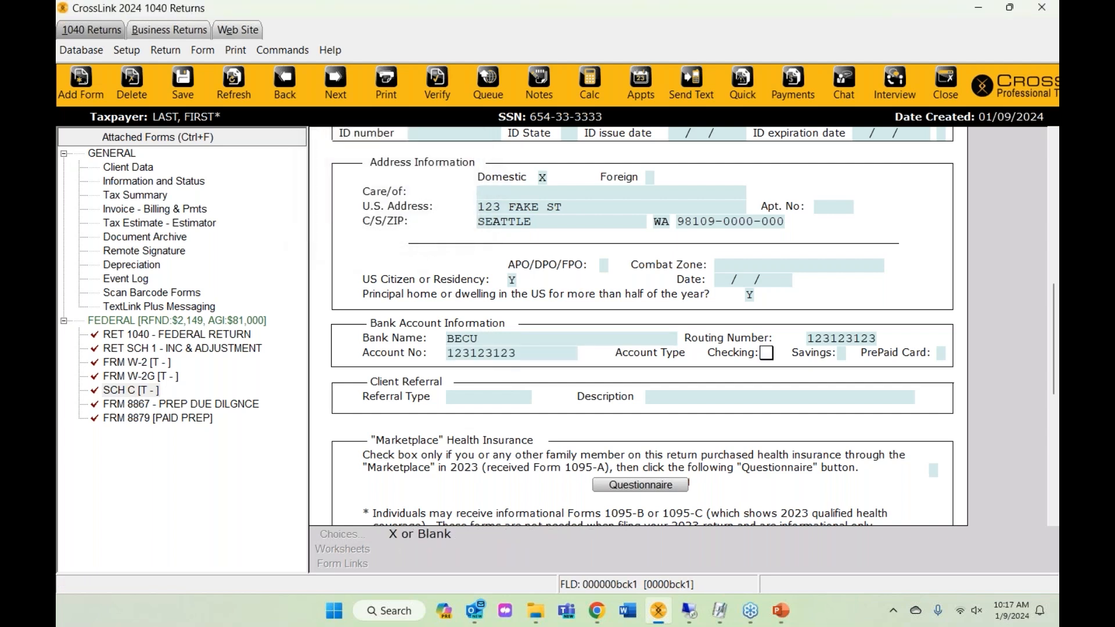
pyautogui.write('x')
pyautogui.press('Tab')
pyautogui.press('Tab')
pyautogui.scroll(-3, 459, 414)
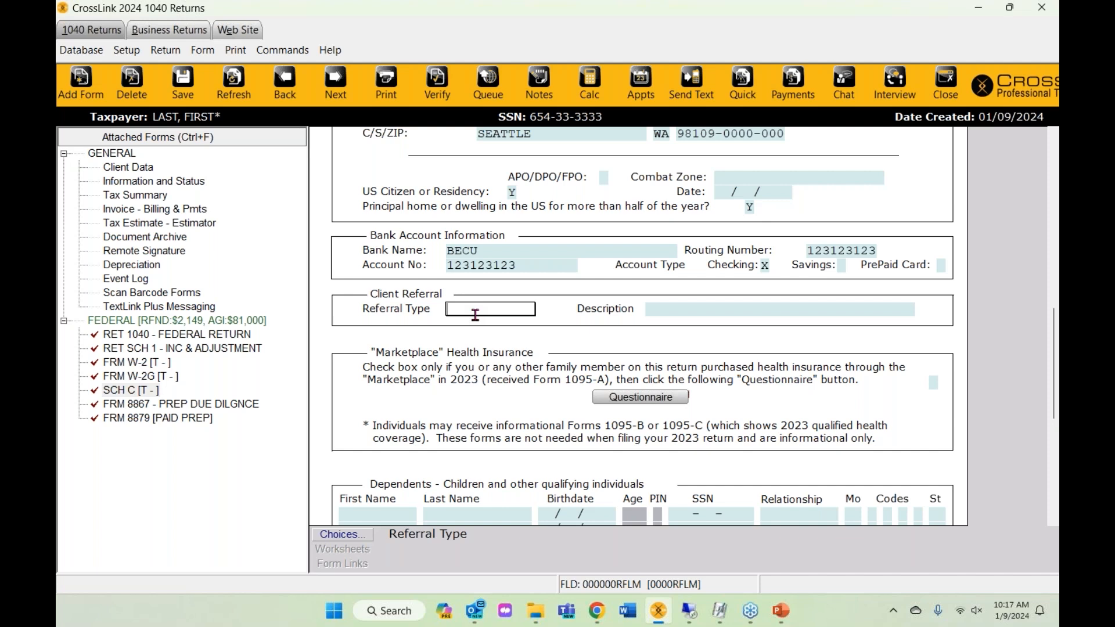
# - Check the referral choices, then open the saved Referrals list from the database lists
pyautogui.click(342, 535)
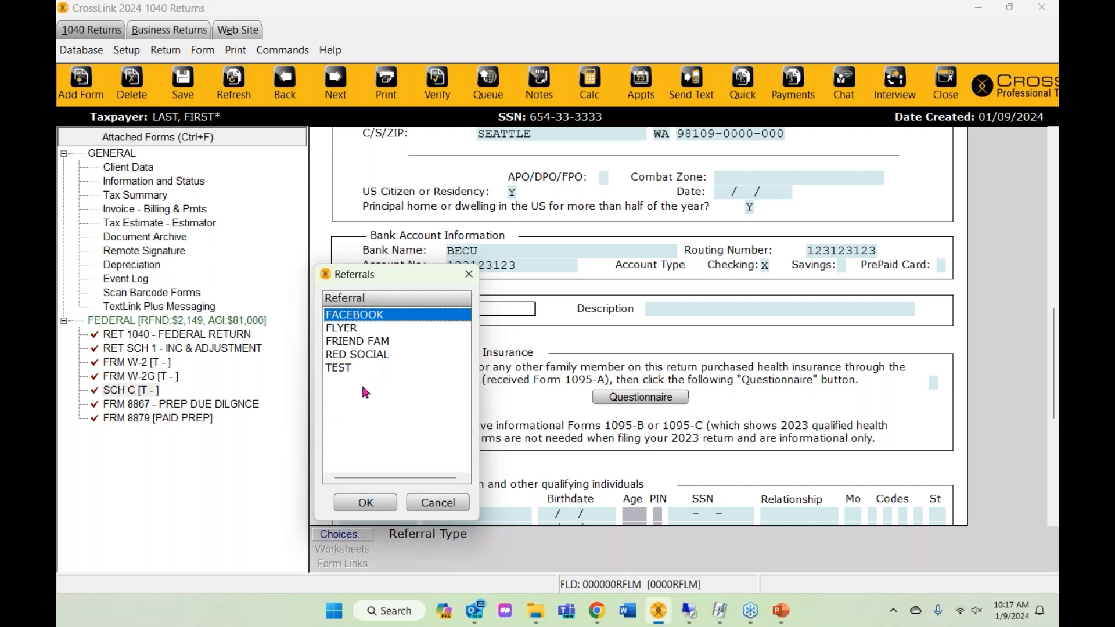
pyautogui.click(444, 504)
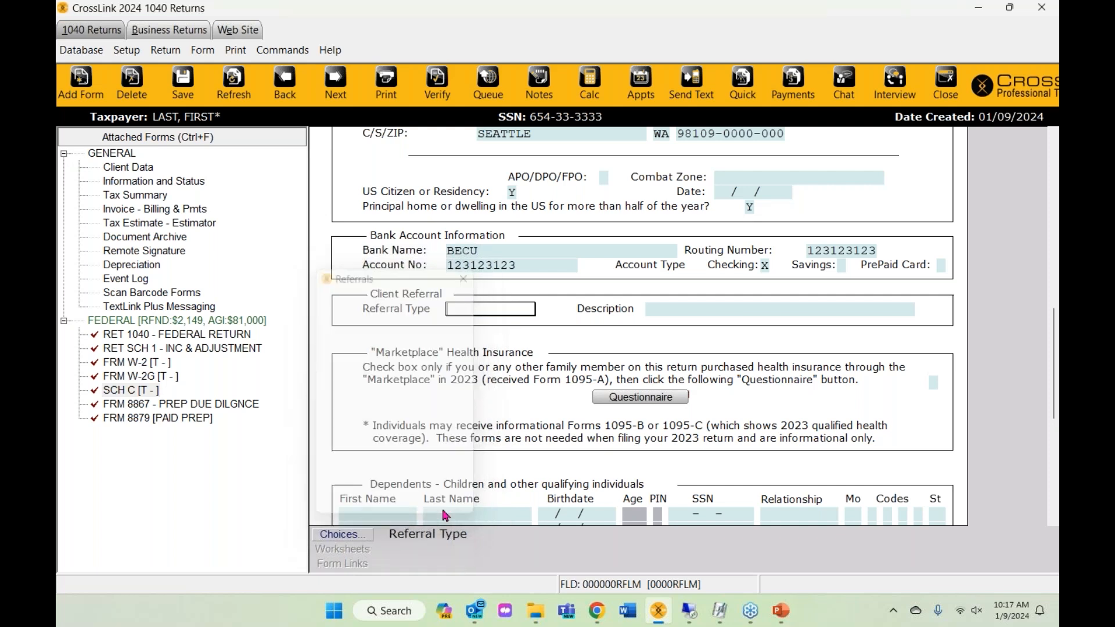
pyautogui.click(81, 49)
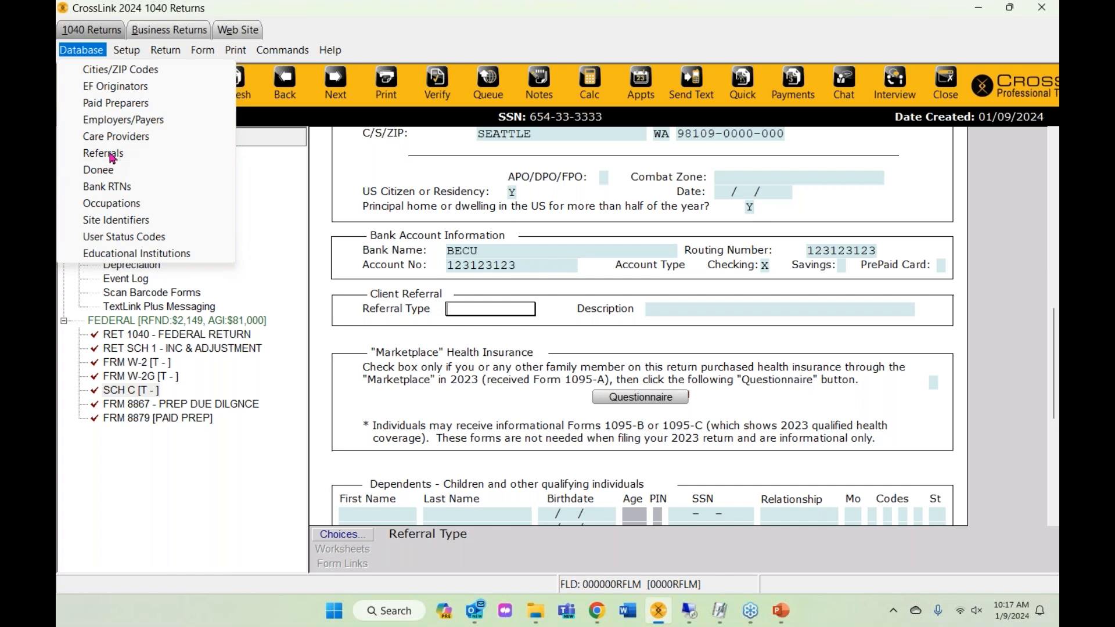
pyautogui.click(111, 154)
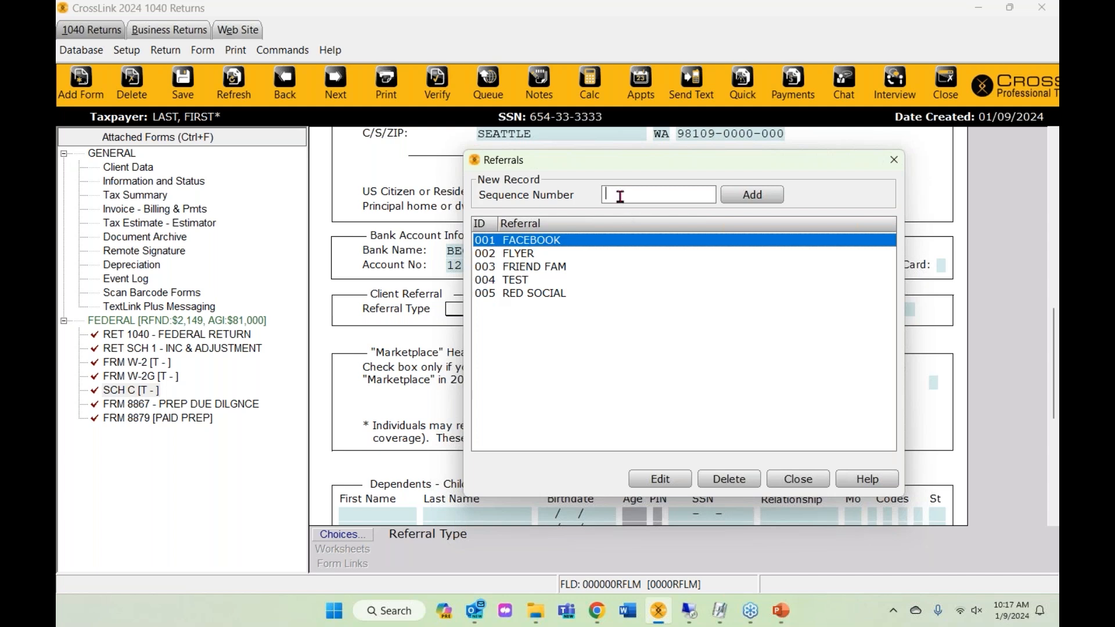
# - Add referral 006 named RADIO, save it, and close the Referrals list
pyautogui.write('006')
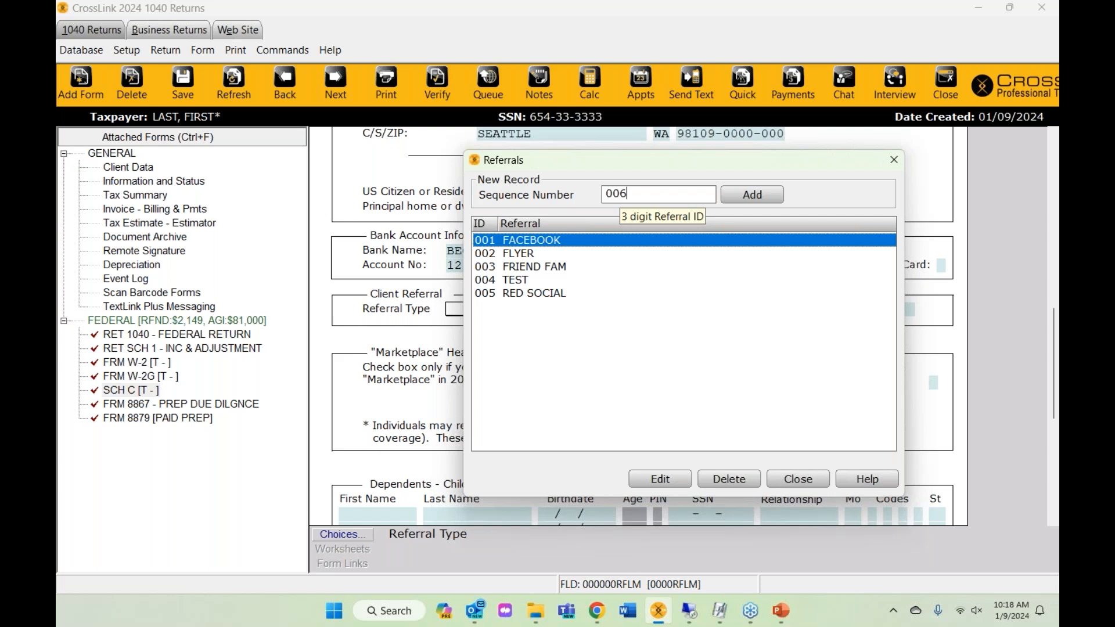
pyautogui.click(755, 196)
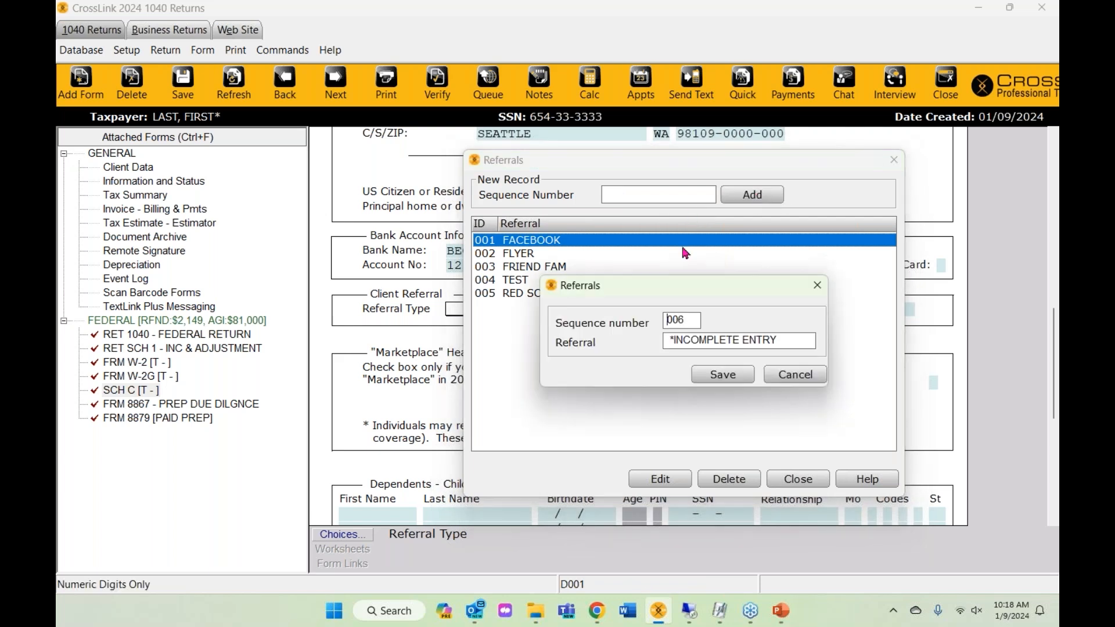
pyautogui.moveTo(785, 340); pyautogui.dragTo(661, 359)
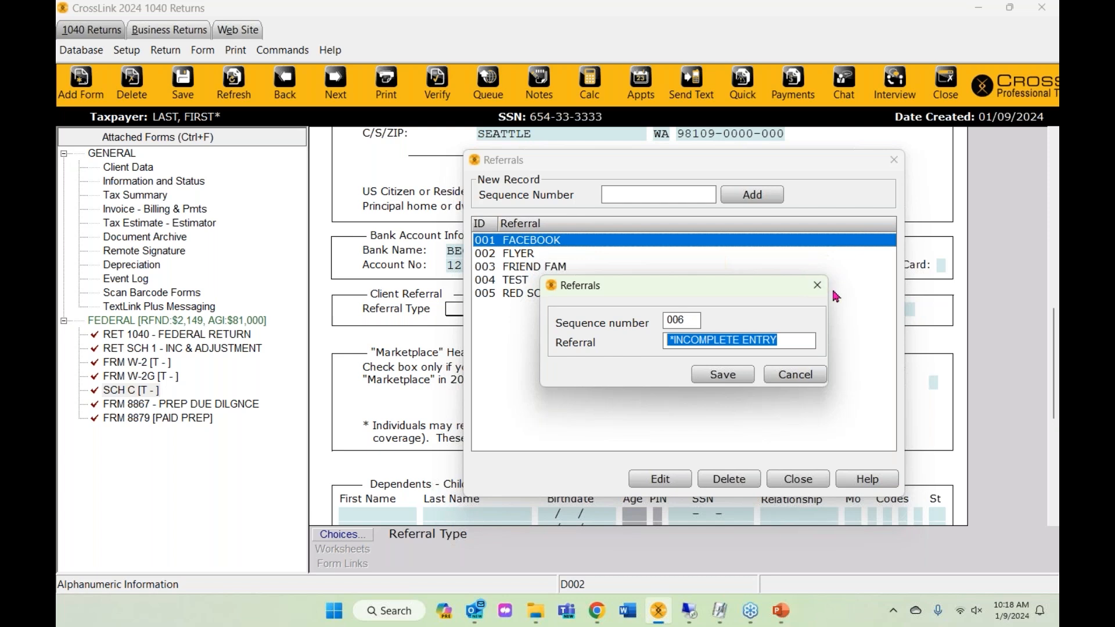
pyautogui.write('RADIO')
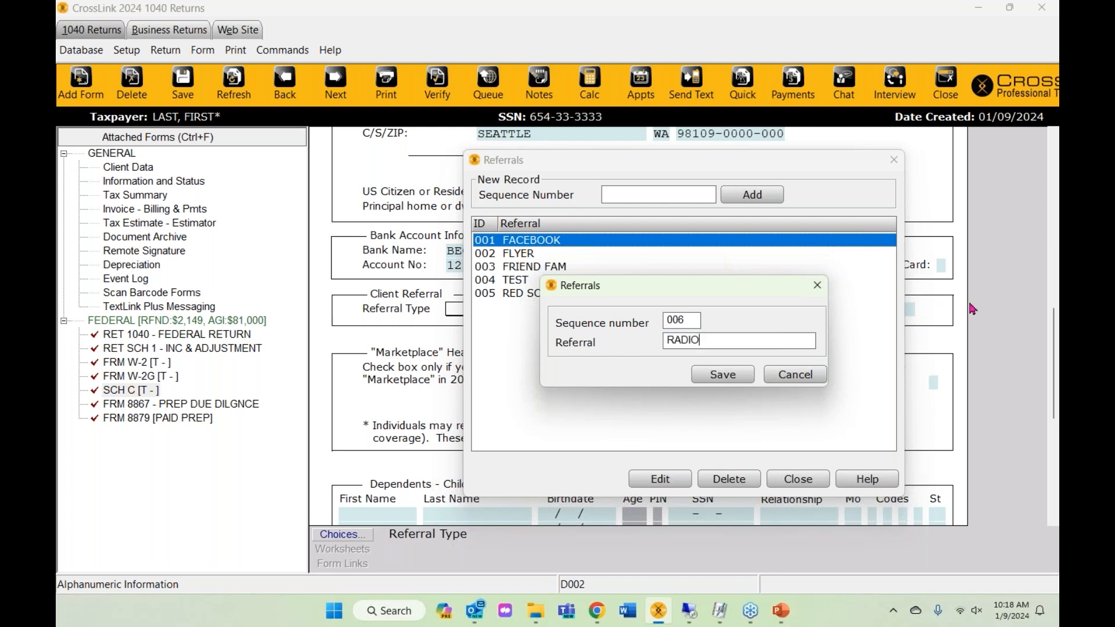
pyautogui.click(705, 380)
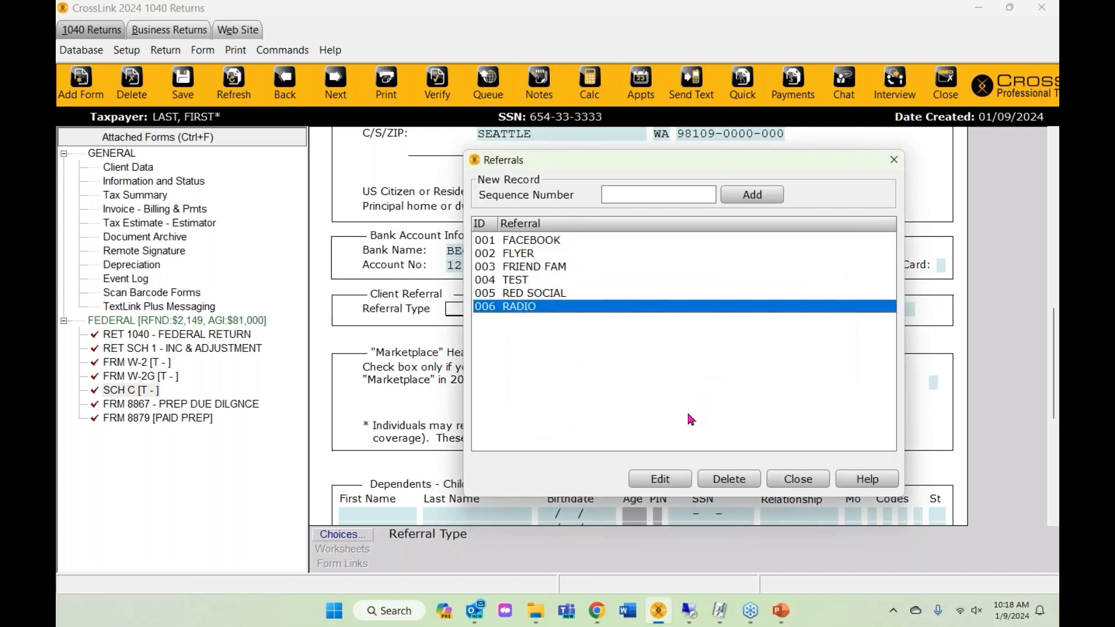
pyautogui.click(791, 483)
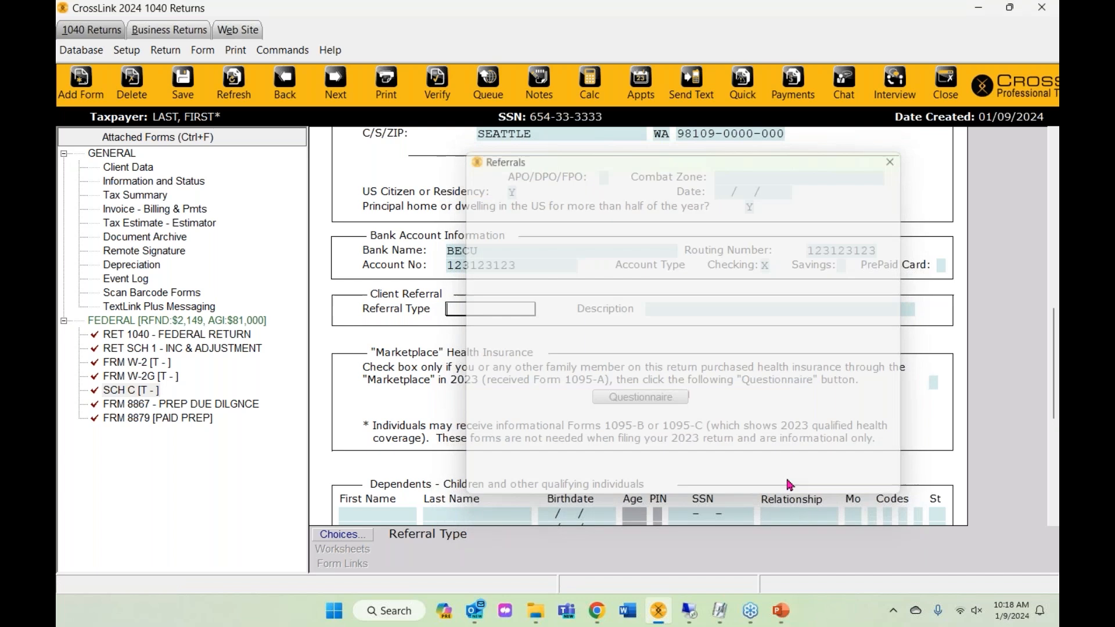
# - Pick RADIO from the referral list as the client's Referral Type
pyautogui.click(344, 355)
pyautogui.click(356, 503)
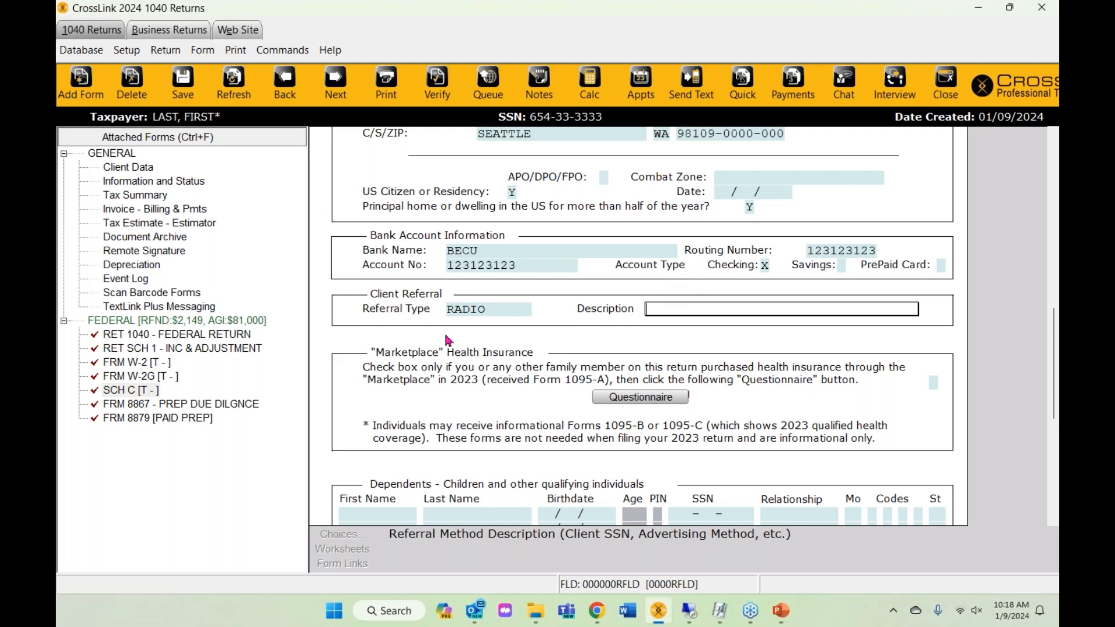
pyautogui.scroll(-3, 448, 340)
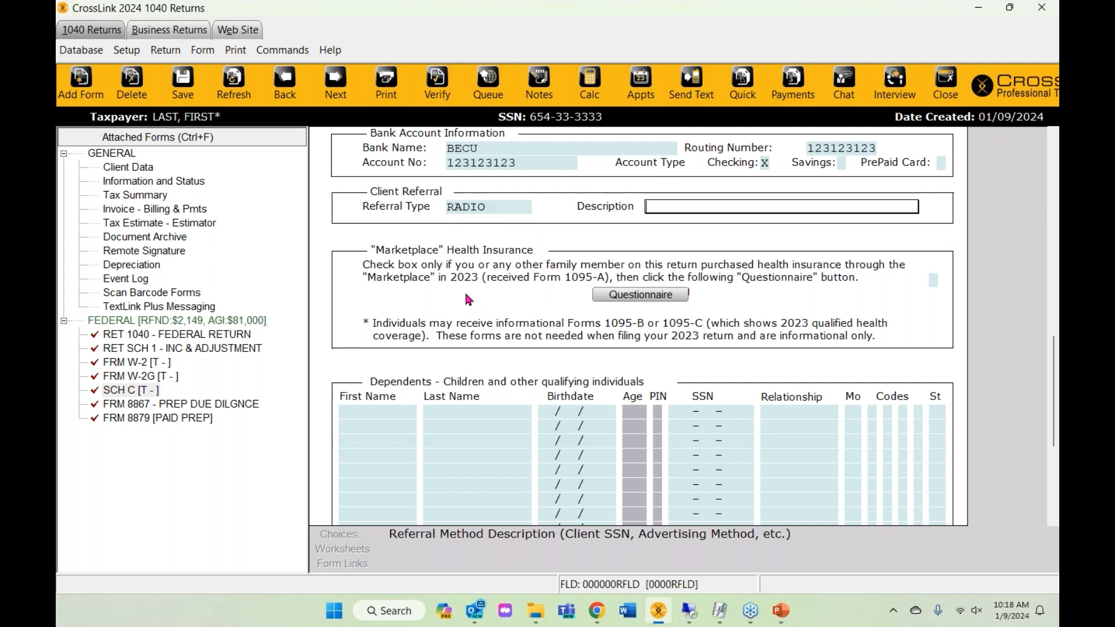
pyautogui.click(933, 280)
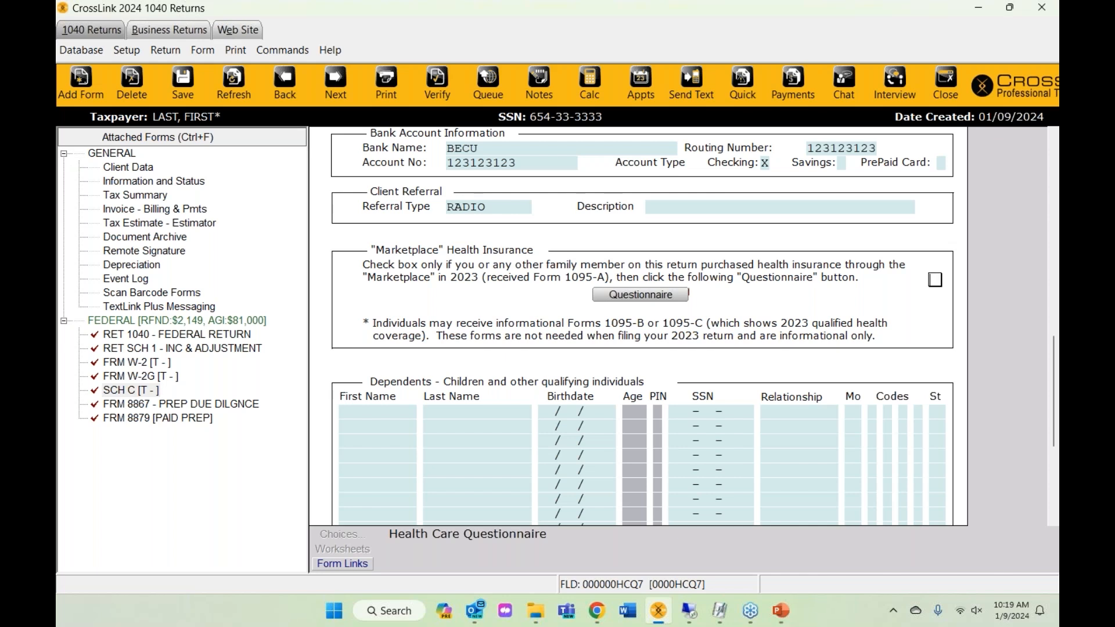
pyautogui.press('x')
pyautogui.press('space')
pyautogui.press('Return')
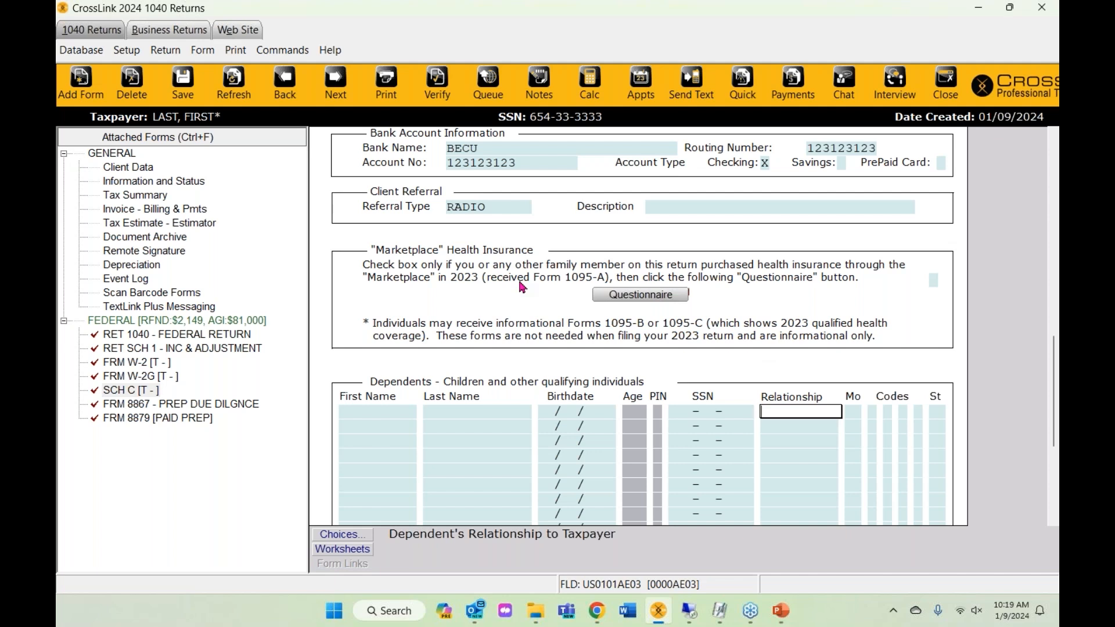
pyautogui.scroll(-3, 521, 286)
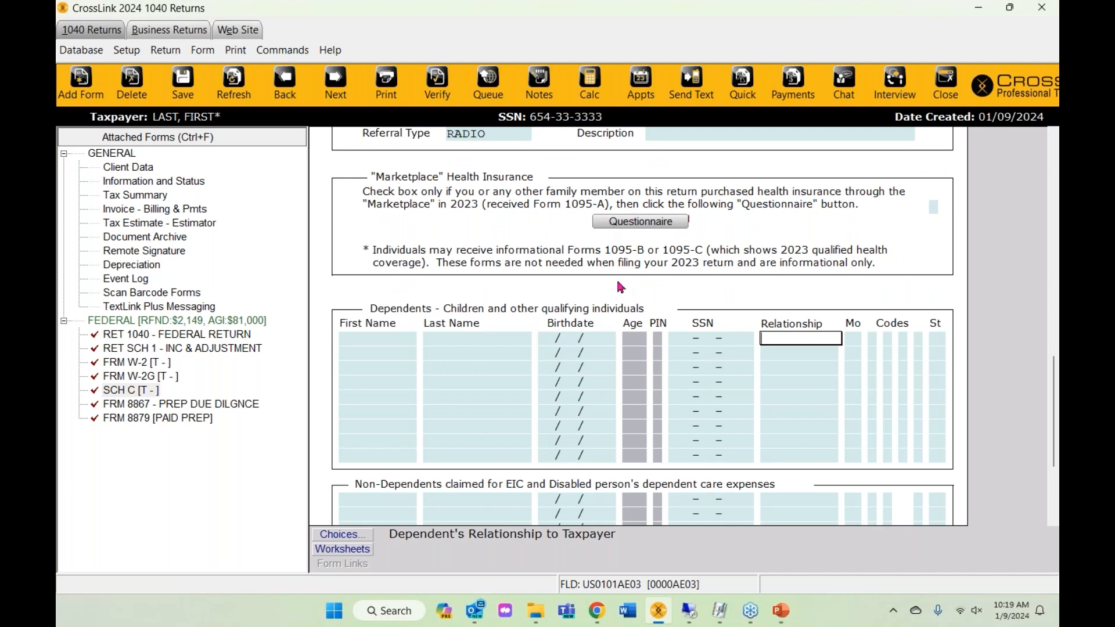
pyautogui.click(382, 341)
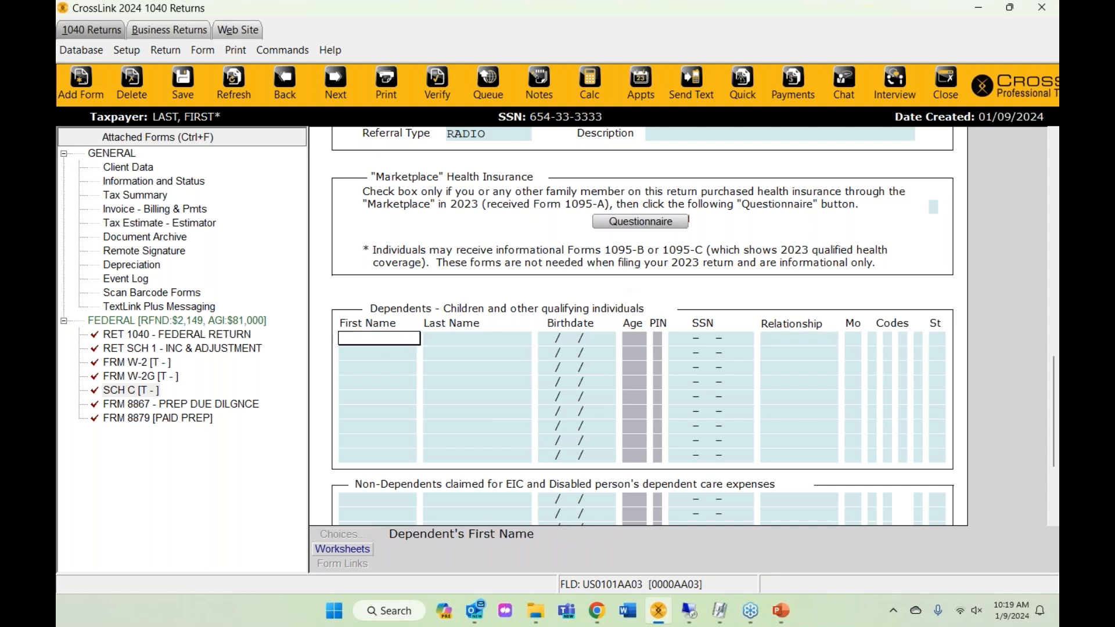
pyautogui.scroll(-3, 641, 326)
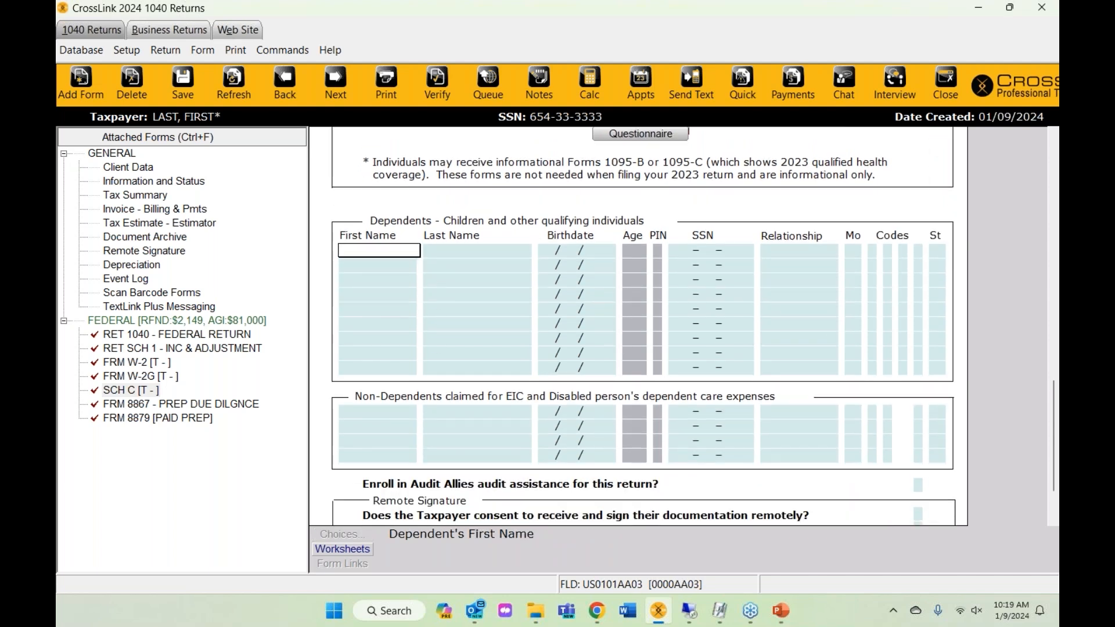
pyautogui.write('SON')
pyautogui.press('Tab')
pyautogui.write('LAST')
pyautogui.press('Tab')
pyautogui.write('09/09/2012')
pyautogui.press('Tab')
pyautogui.write('0451245124')
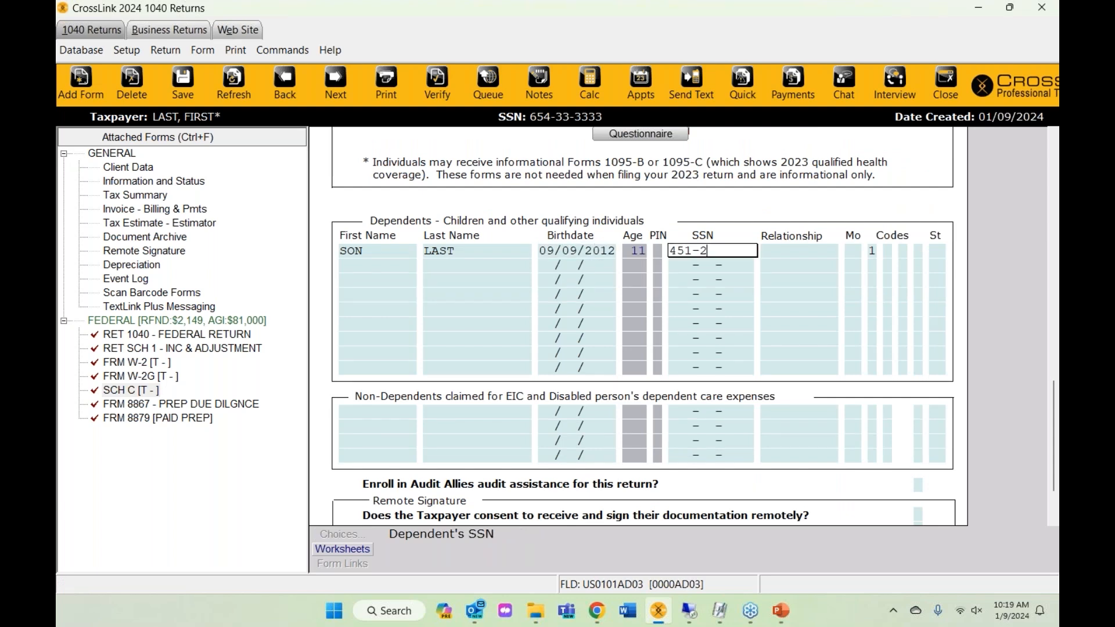
pyautogui.press('Tab')
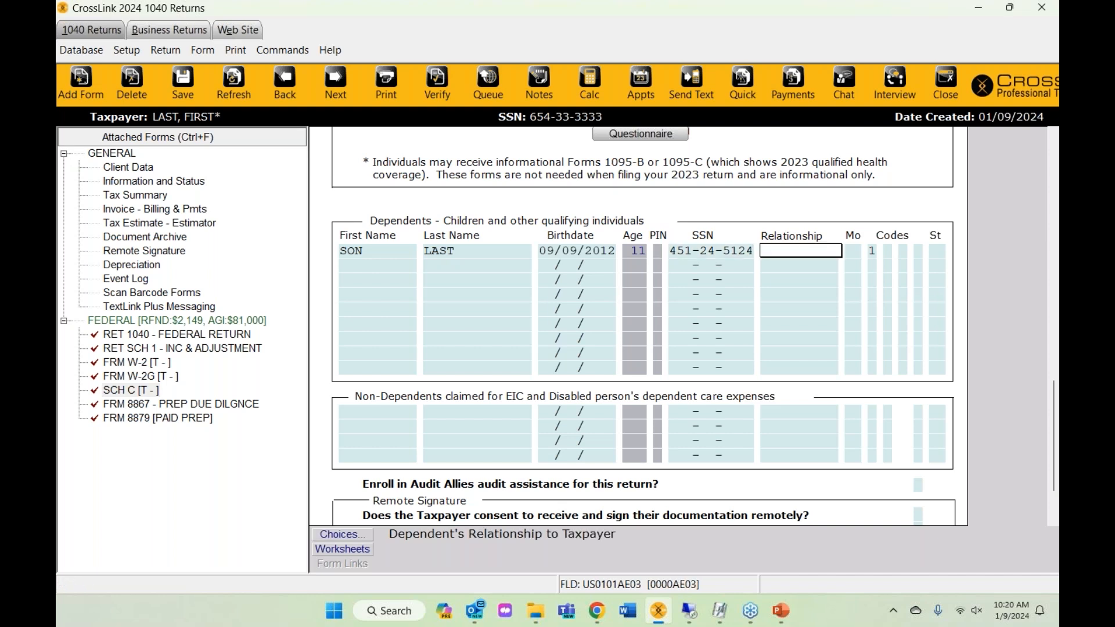
pyautogui.write('SON')
# - Set 12 months lived with the taxpayer and bring up the dependent claim status choices
pyautogui.click(854, 250)
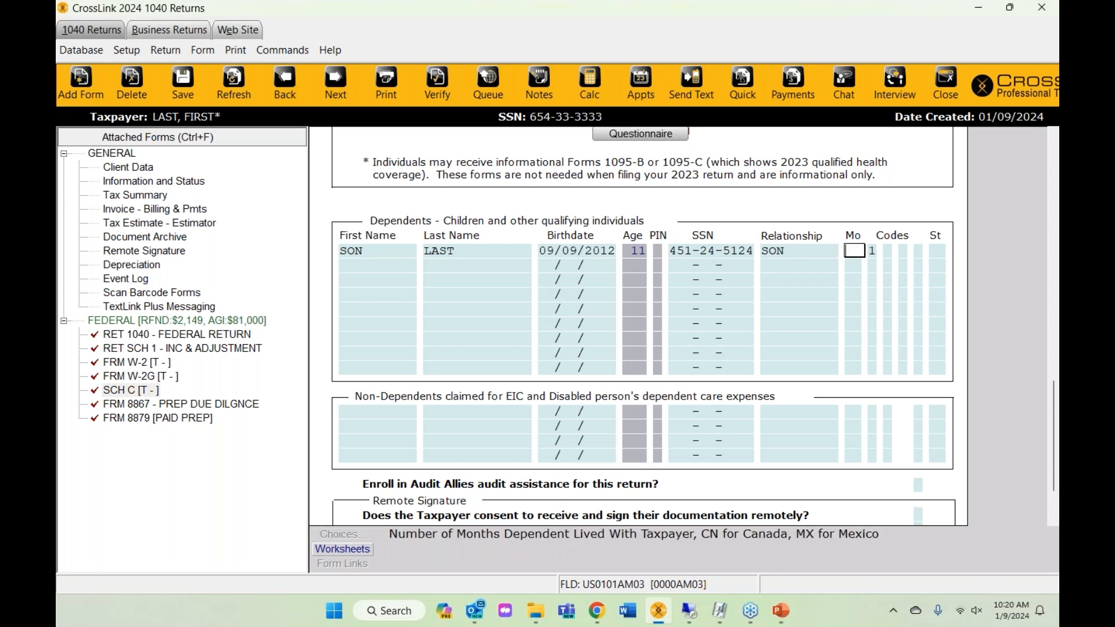
pyautogui.click(772, 254)
pyautogui.click(356, 535)
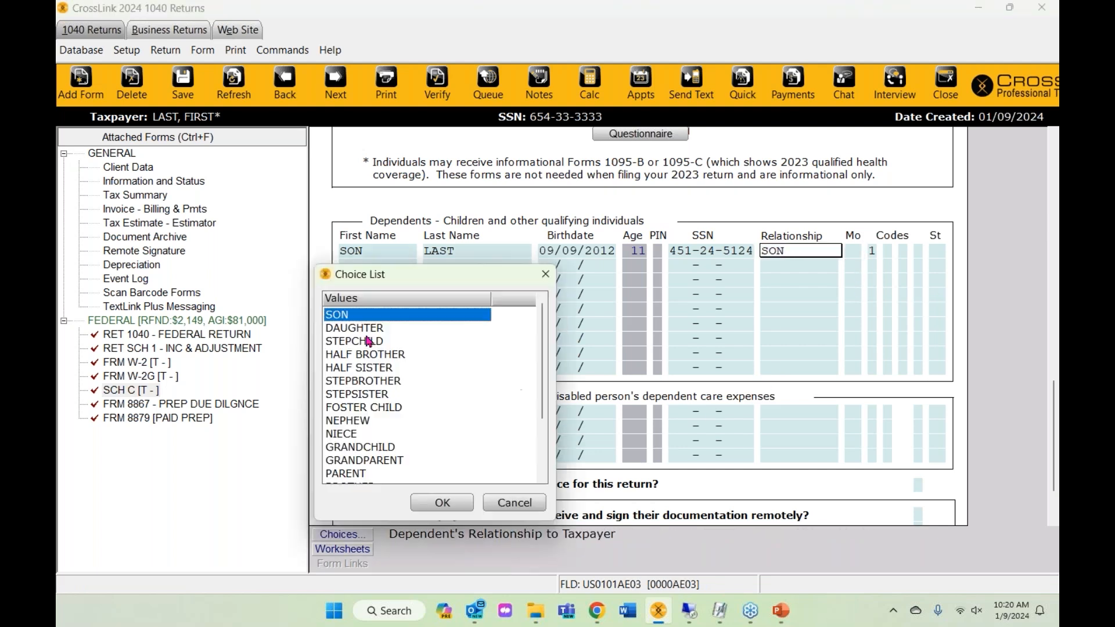
pyautogui.click(507, 509)
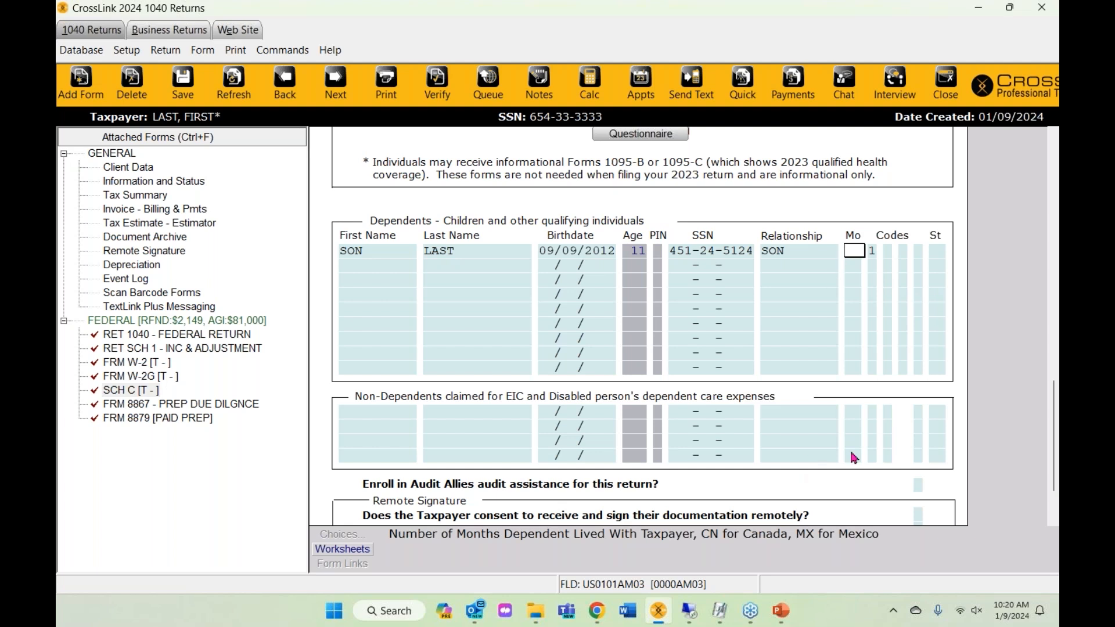
pyautogui.write('12')
pyautogui.press('Tab')
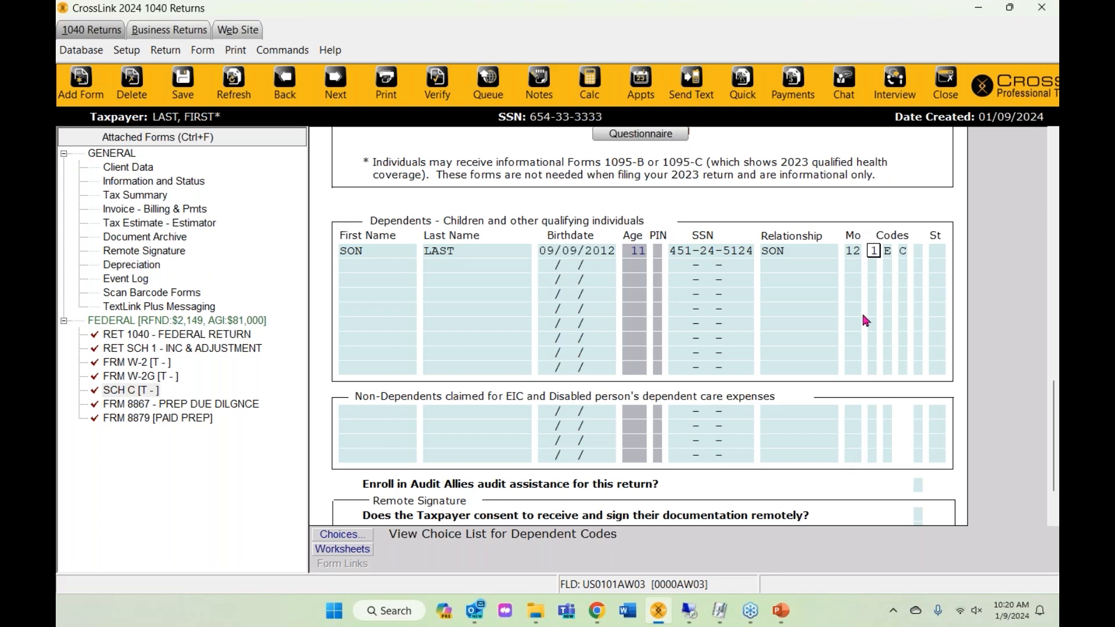
pyautogui.click(853, 253)
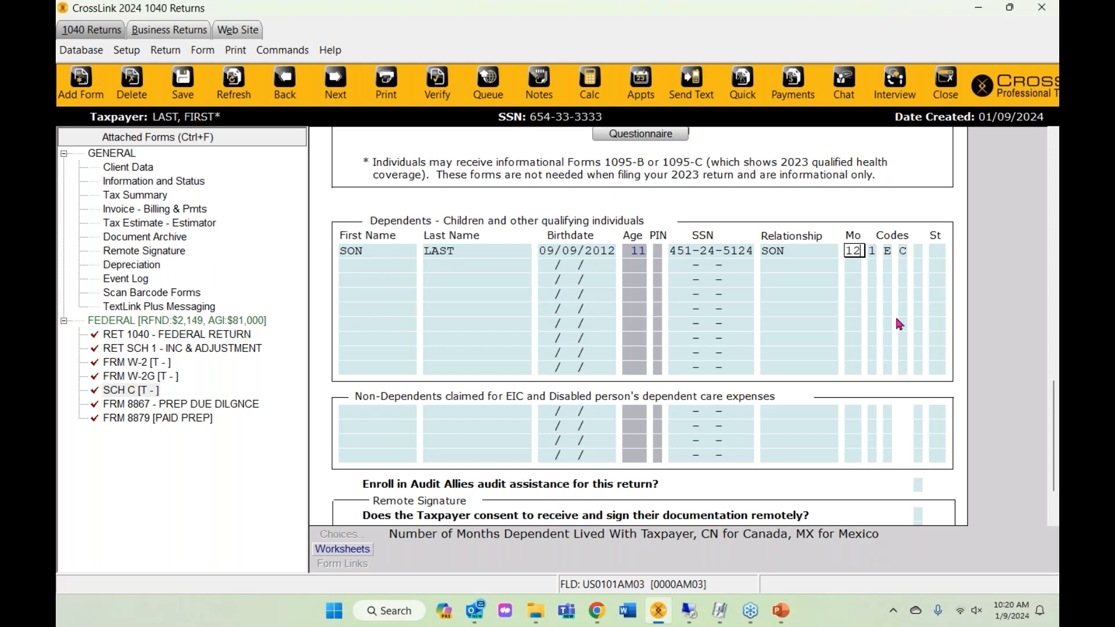
pyautogui.click(883, 255)
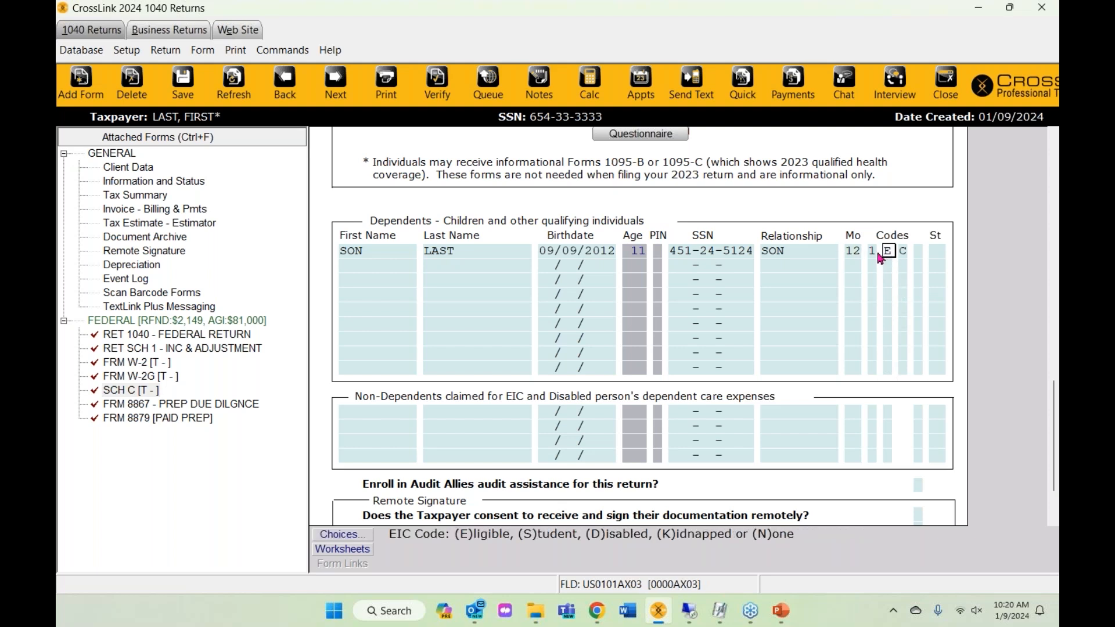
pyautogui.click(872, 253)
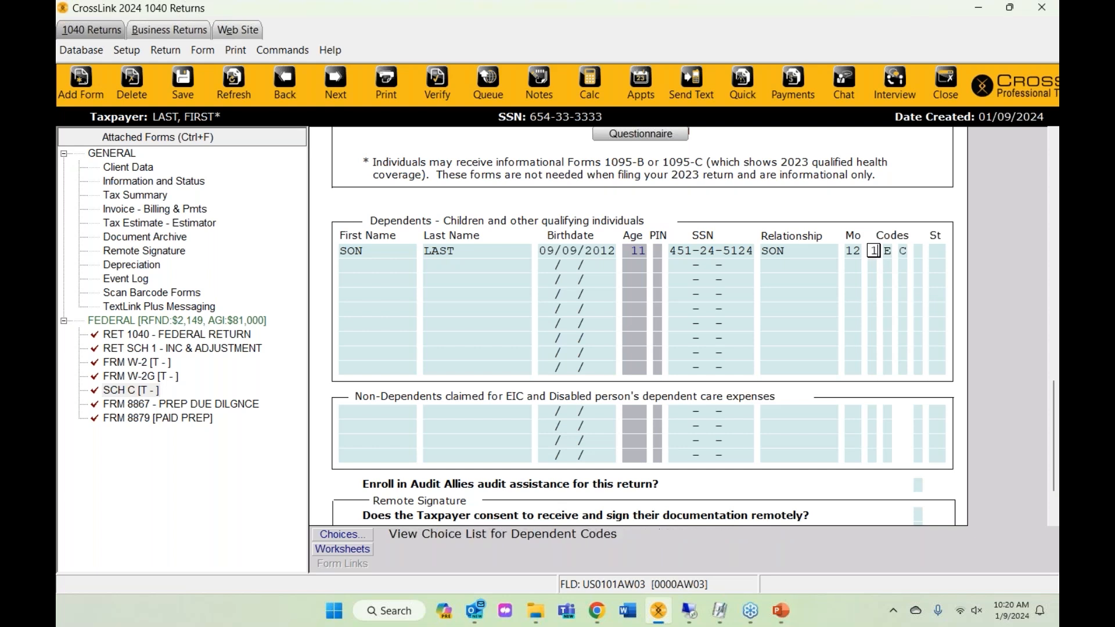
pyautogui.click(364, 538)
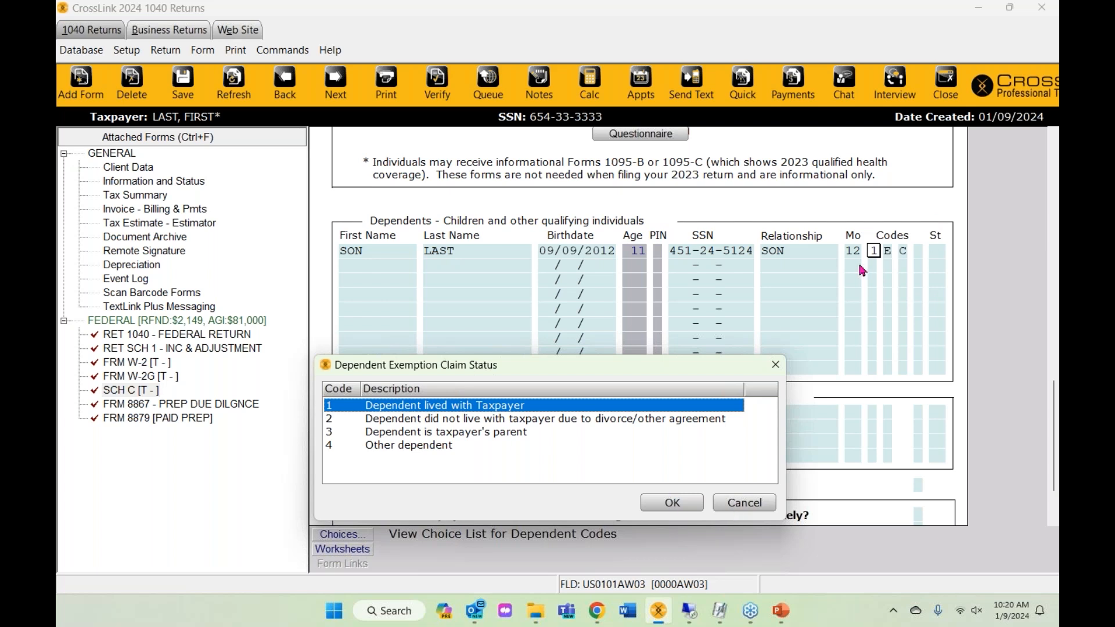
# - Review the claim status choices without changes, keeping code 1, then move to the E and C codes
pyautogui.click(753, 501)
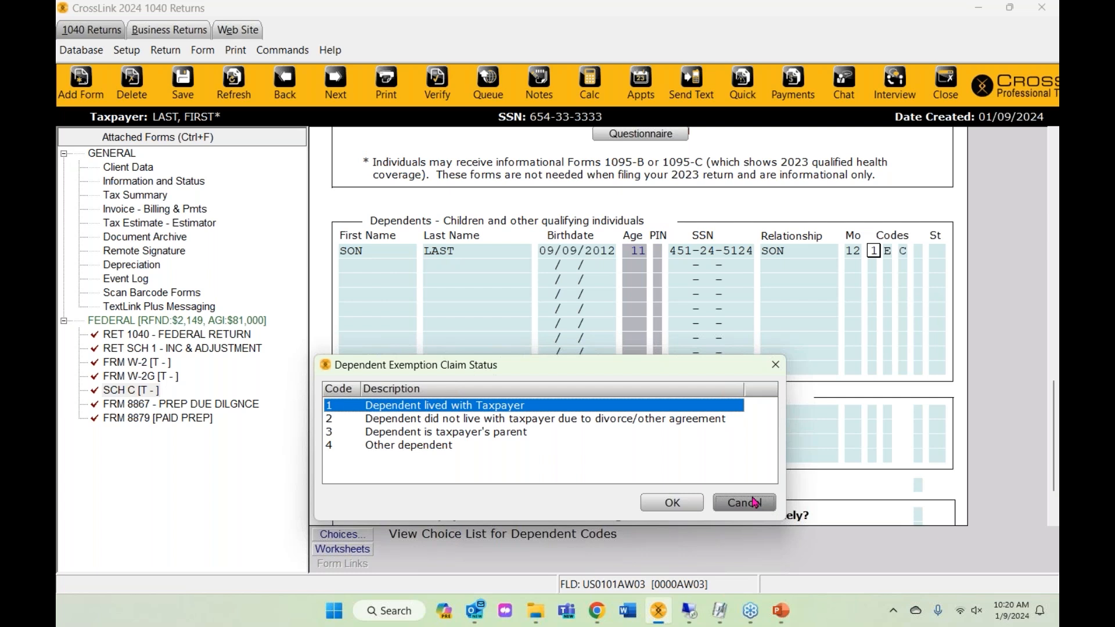
pyautogui.click(889, 253)
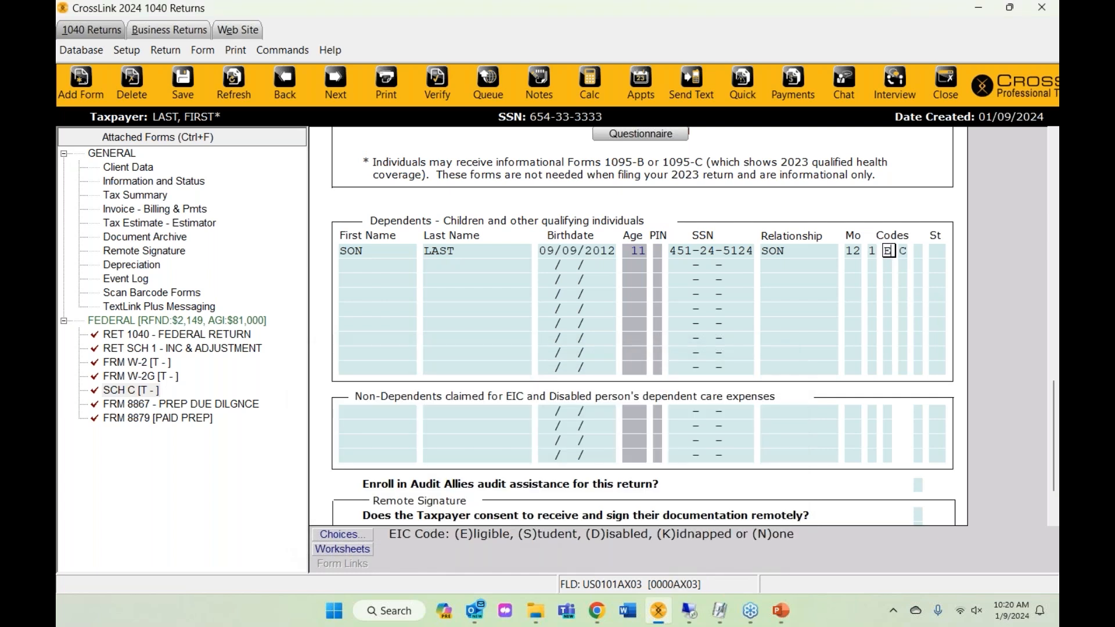
pyautogui.click(871, 250)
pyautogui.click(322, 539)
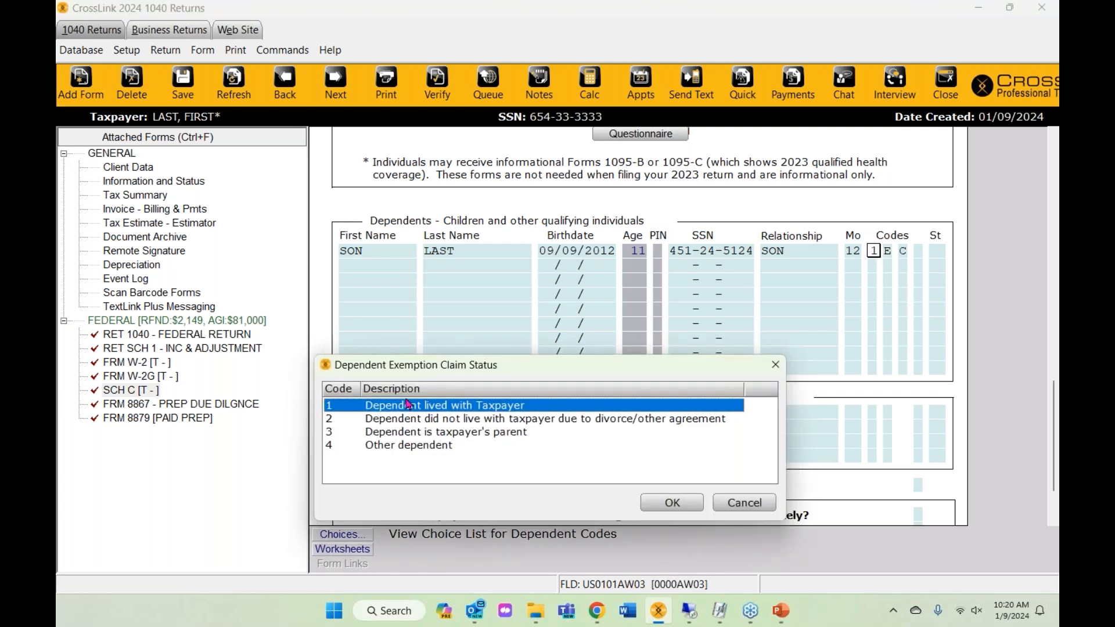
pyautogui.click(748, 504)
pyautogui.click(887, 256)
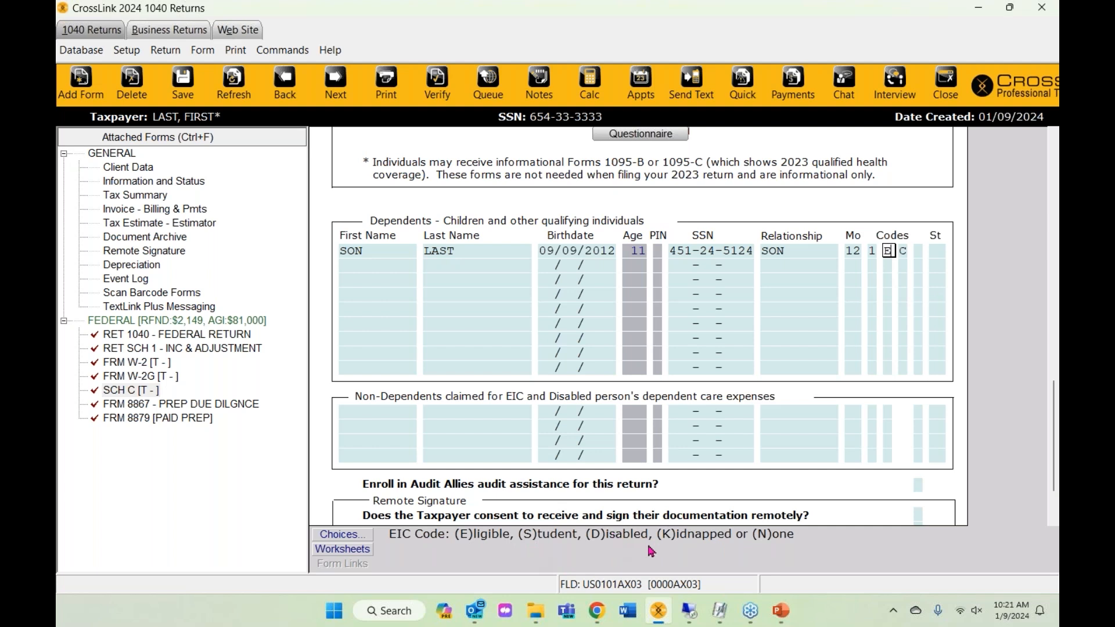
pyautogui.click(903, 252)
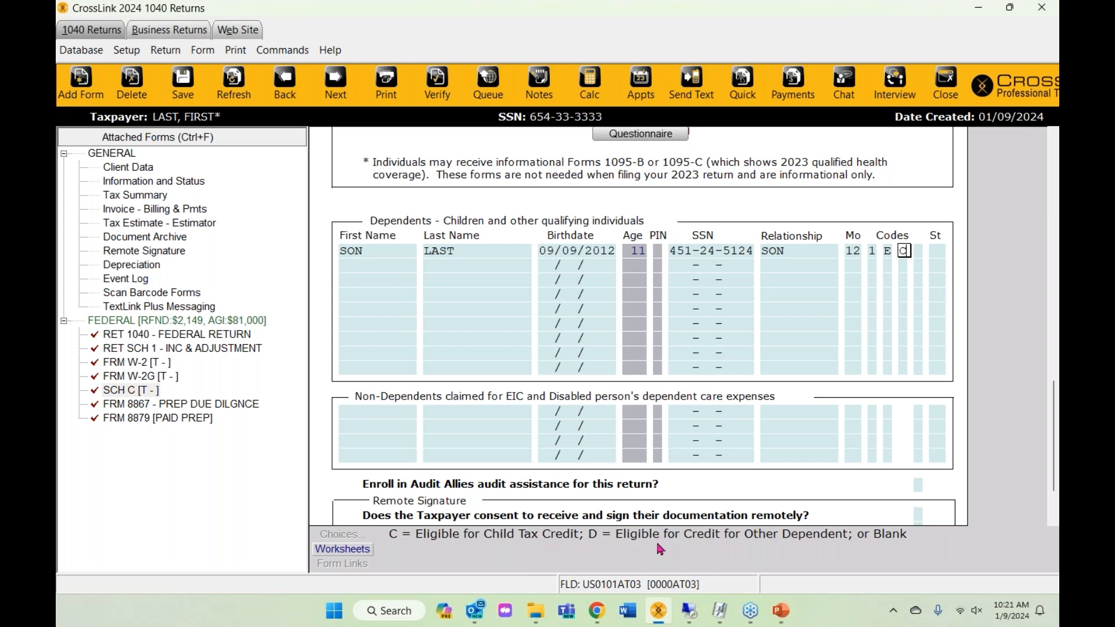
# - Put an X in the son's Form 2441 dependent care column, then go to RET 1040 federal return
pyautogui.click(919, 253)
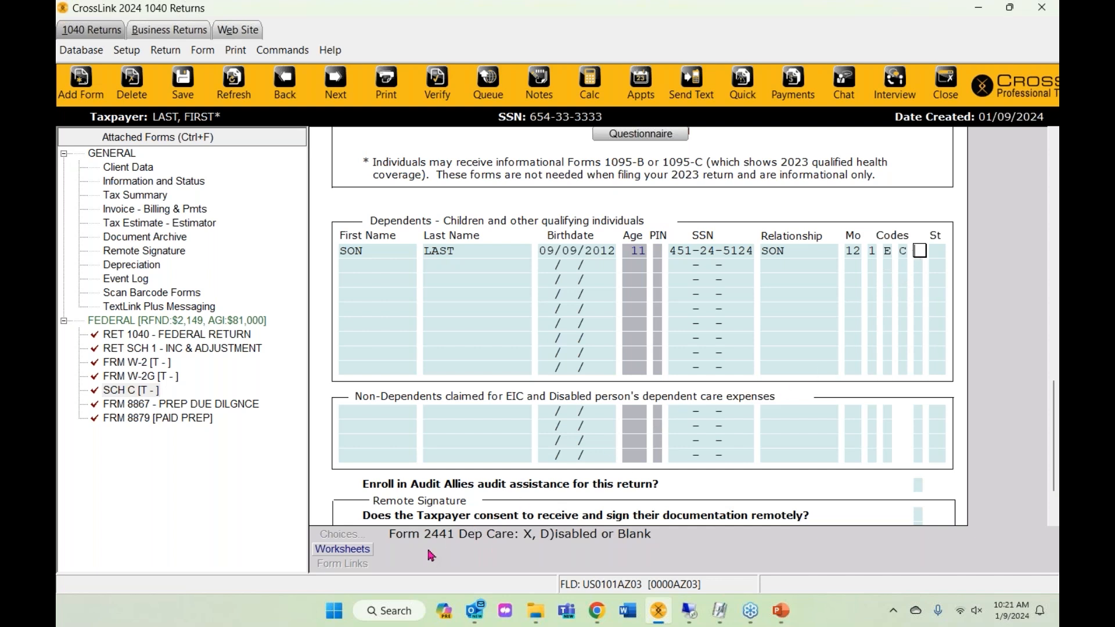
pyautogui.write('X')
pyautogui.click(715, 354)
pyautogui.click(120, 337)
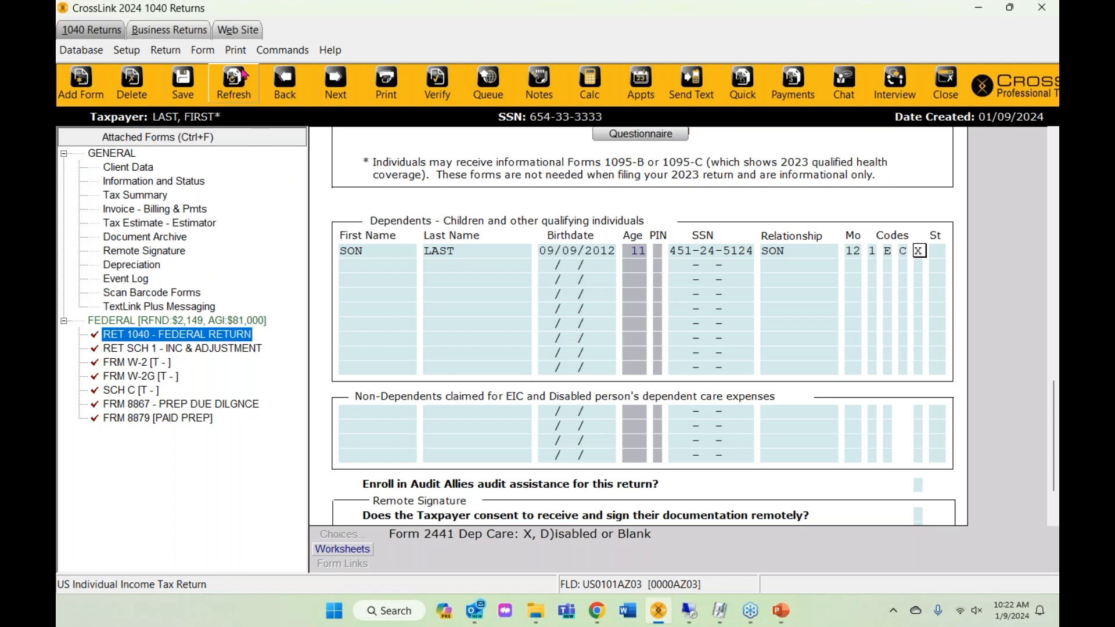
# - Refresh the return to attach FRM 2441, then check the son's state code list, leaving it blank
pyautogui.click(232, 84)
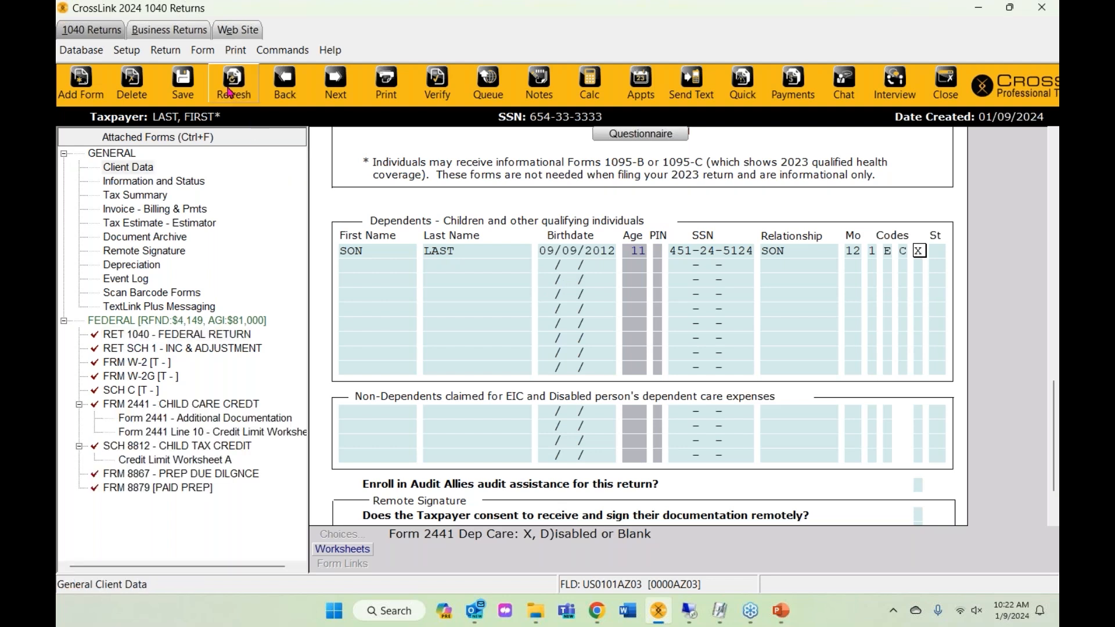
pyautogui.click(152, 406)
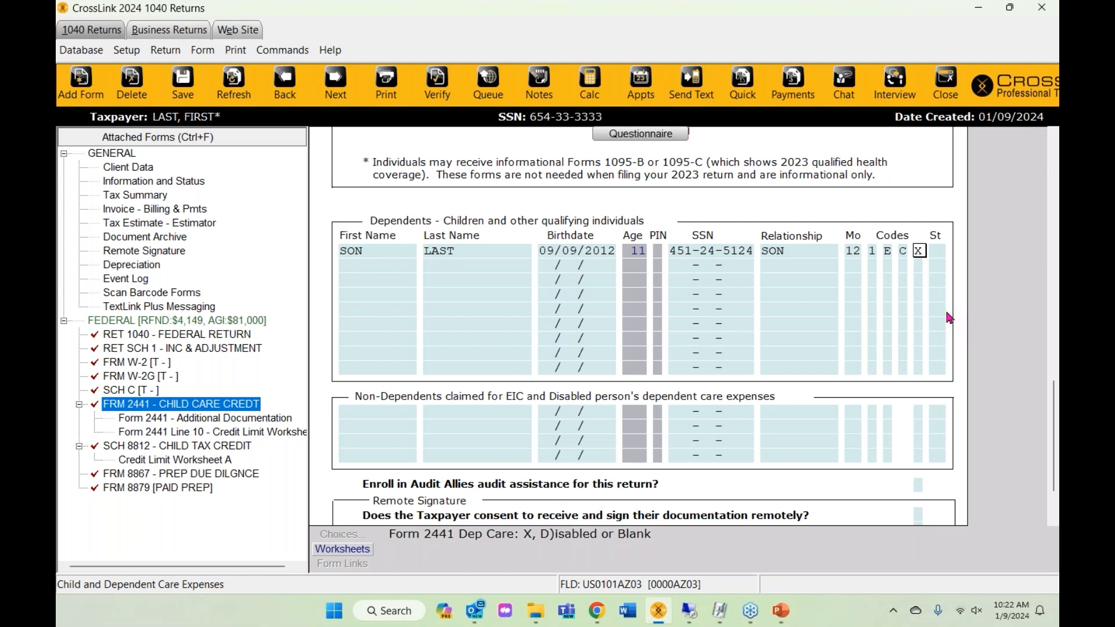
pyautogui.press('Tab')
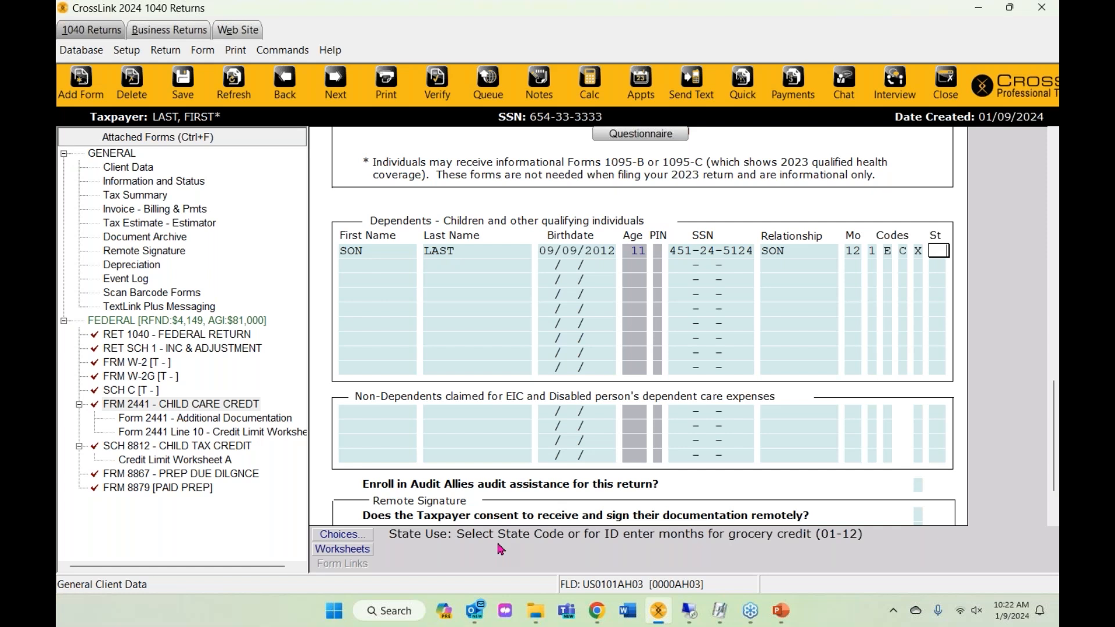
pyautogui.click(331, 535)
pyautogui.scroll(-3, 400, 444)
pyautogui.scroll(3, 400, 430)
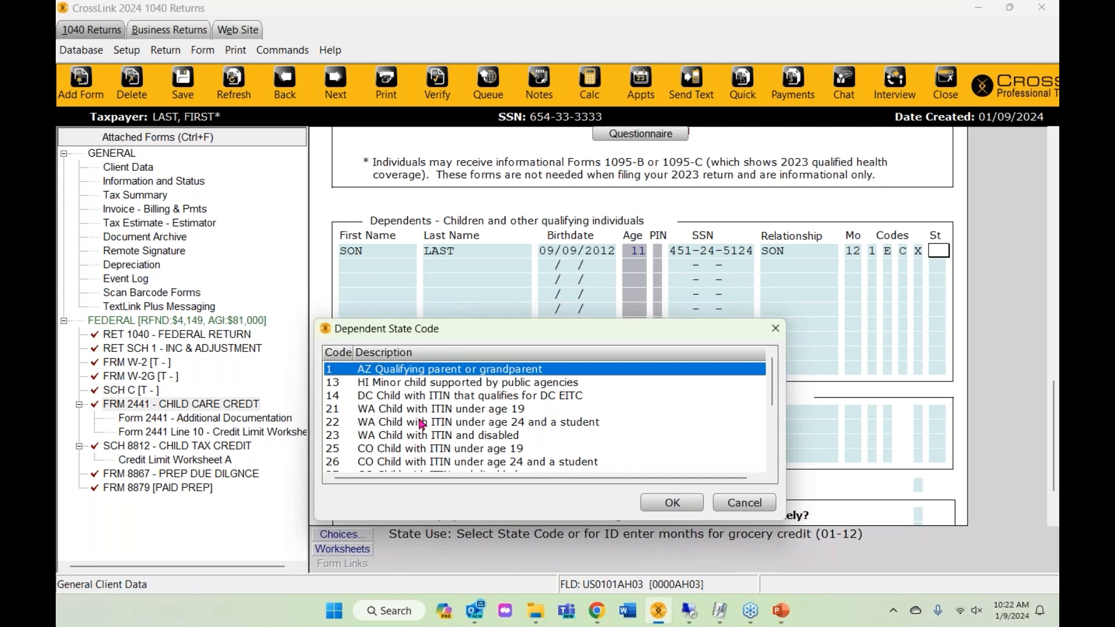
pyautogui.scroll(-3, 422, 424)
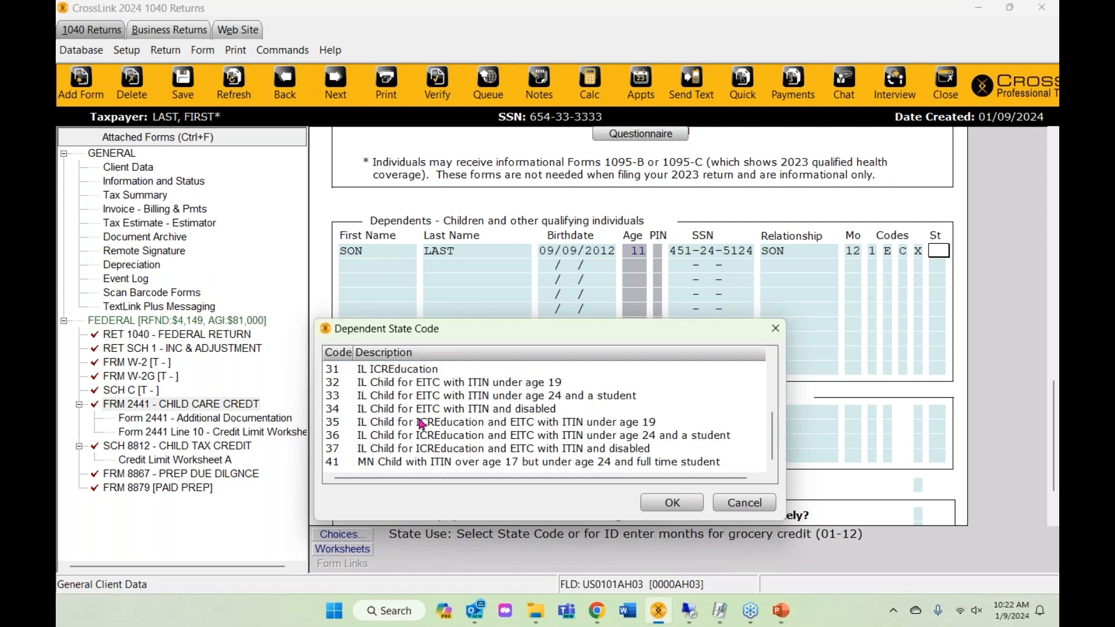
pyautogui.scroll(5, 505, 364)
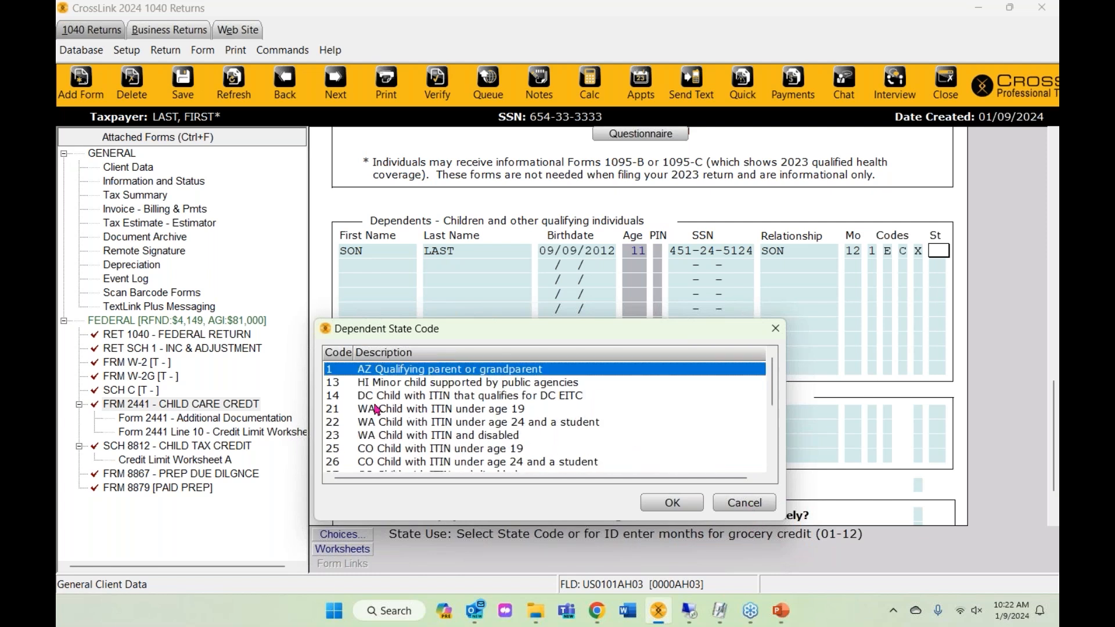
pyautogui.click(755, 502)
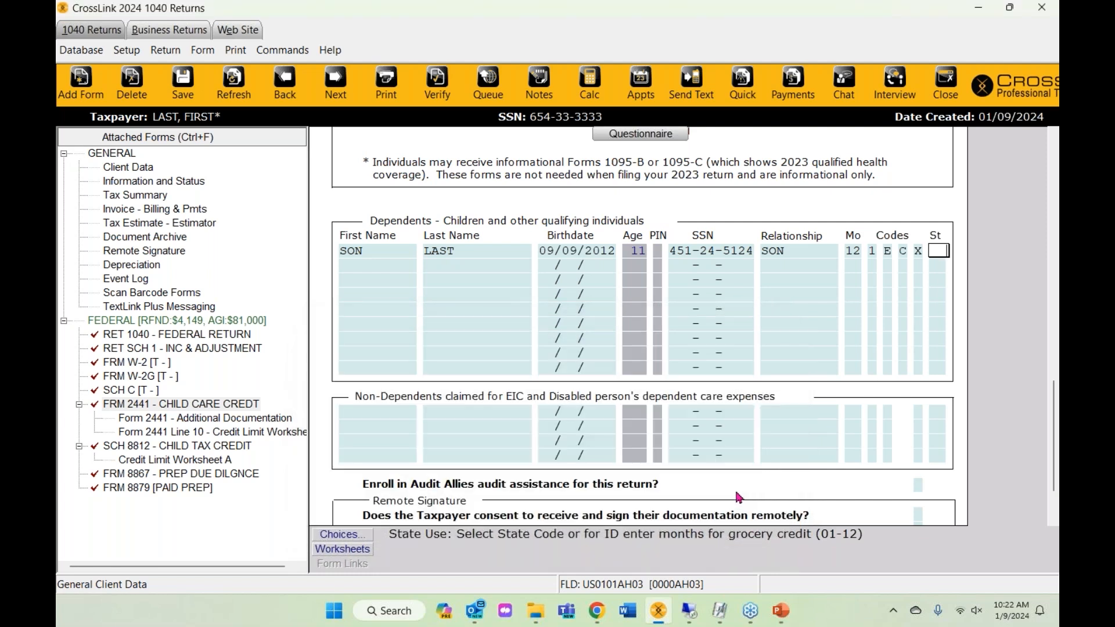
pyautogui.click(388, 263)
pyautogui.write('DAUGHTER')
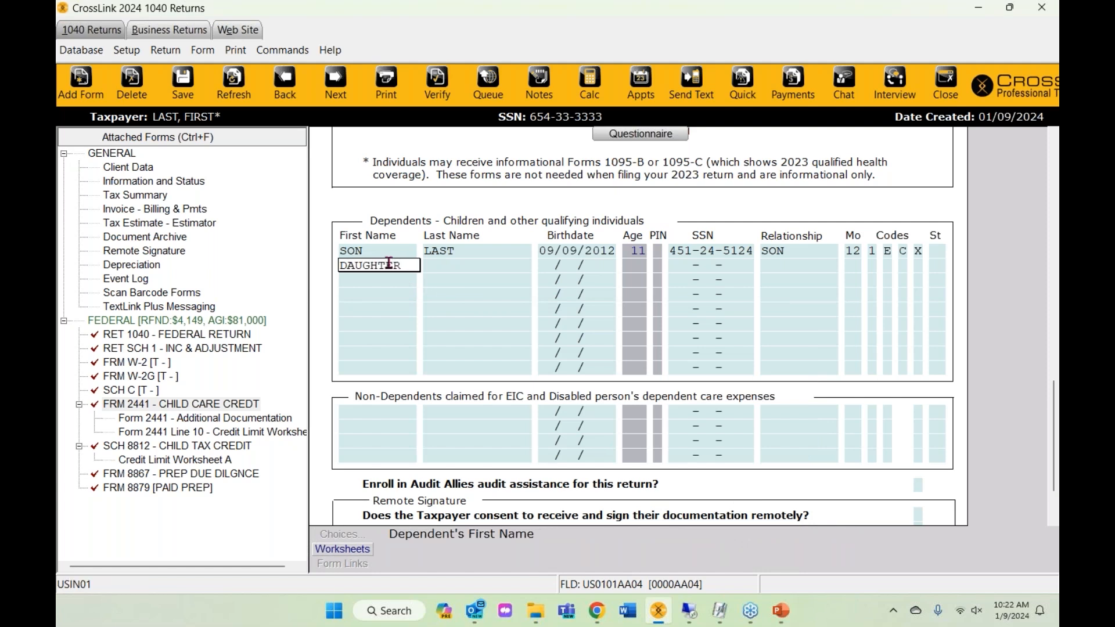
pyautogui.press('Return')
pyautogui.press('Return')
pyautogui.write('08/09/20')
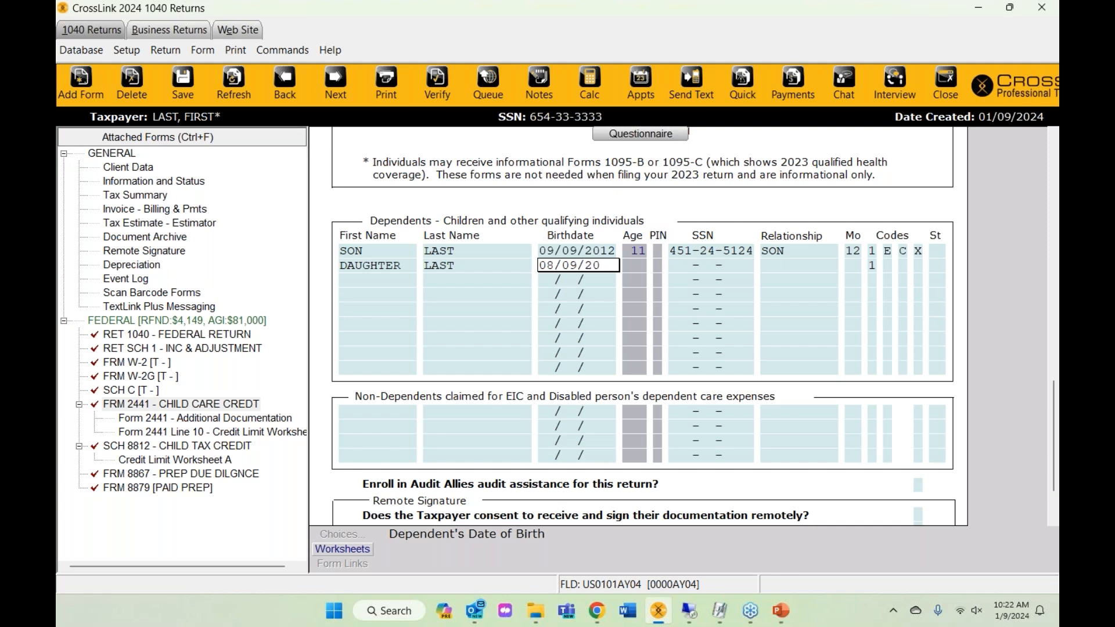
pyautogui.write('2')
pyautogui.press('BackSpace')
pyautogui.write('05')
pyautogui.press('Return')
pyautogui.write('451451024')
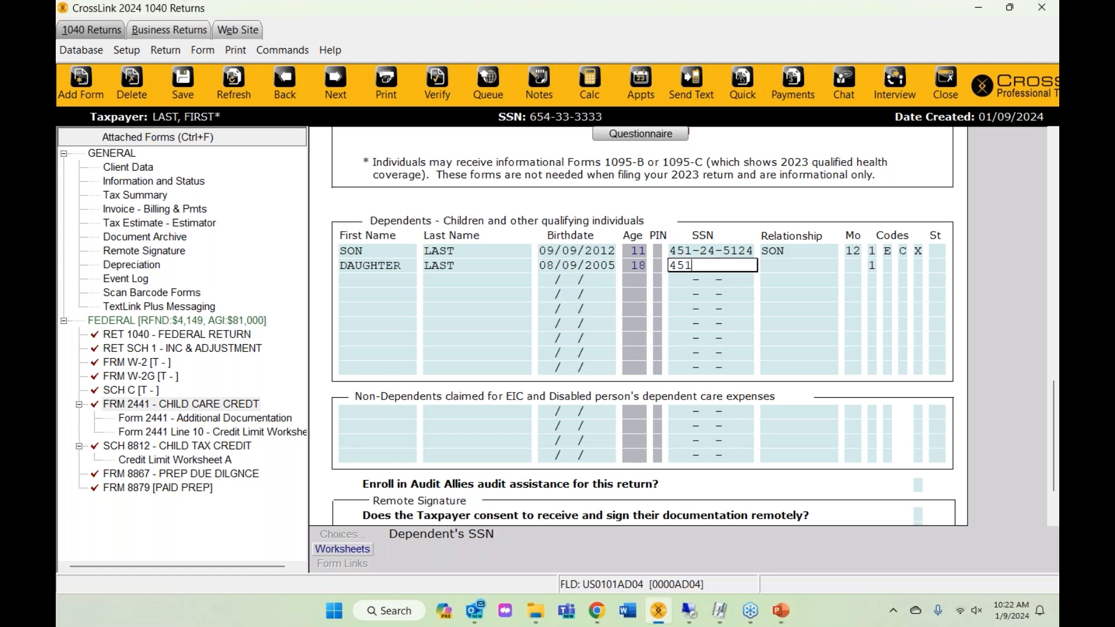
pyautogui.press('Return')
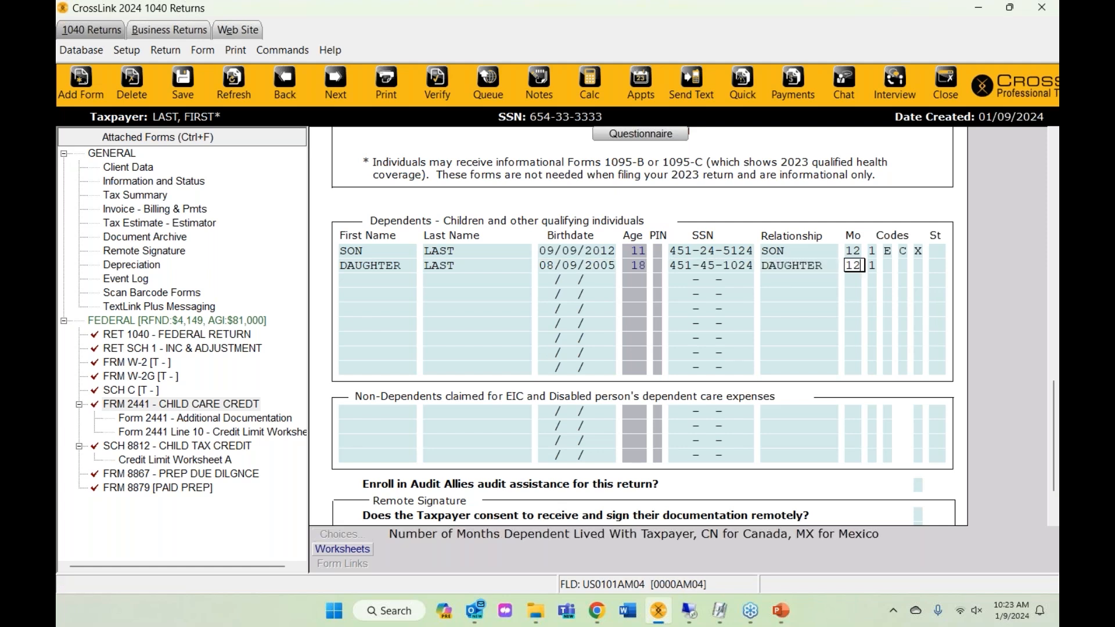
pyautogui.press('Return')
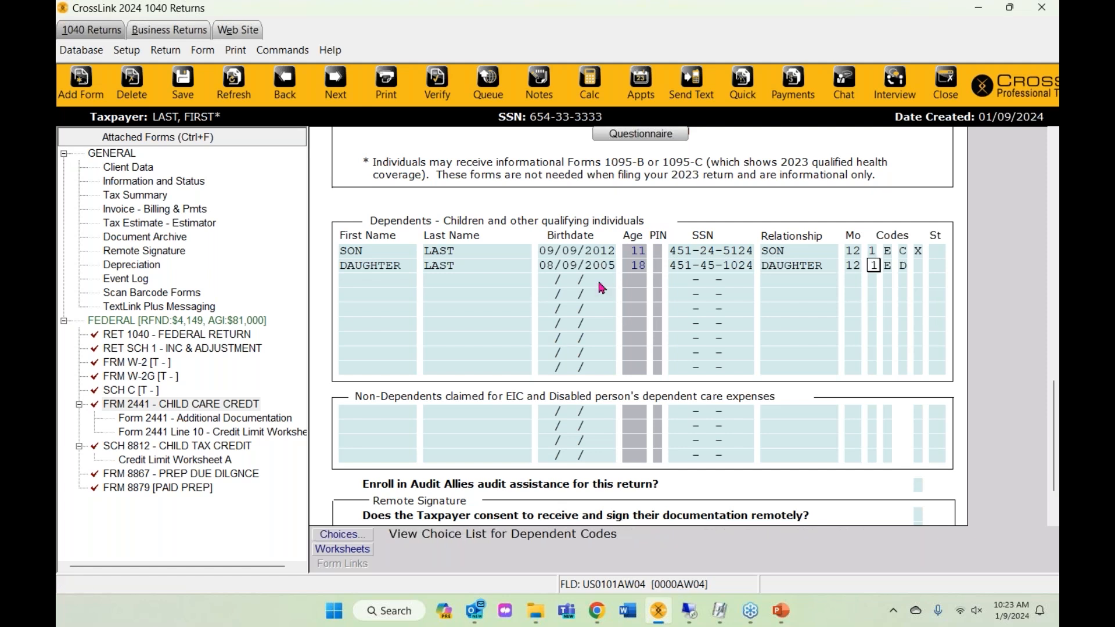
# - Set the daughter's dependent codes to S and D after checking her age of 18
pyautogui.click(636, 268)
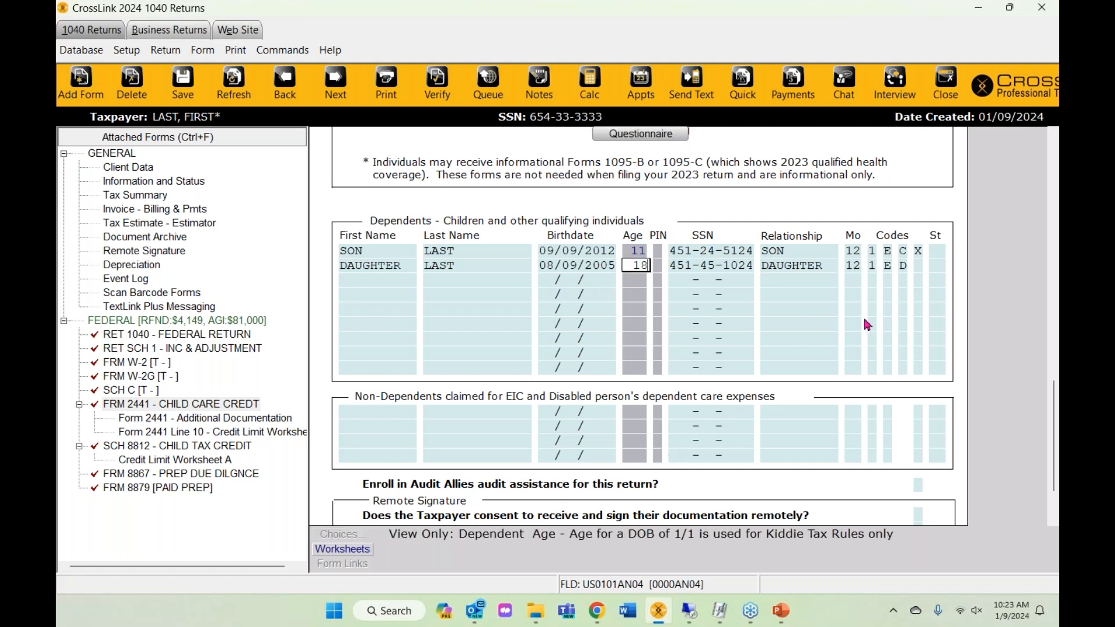
pyautogui.click(908, 271)
pyautogui.click(903, 269)
pyautogui.press('space')
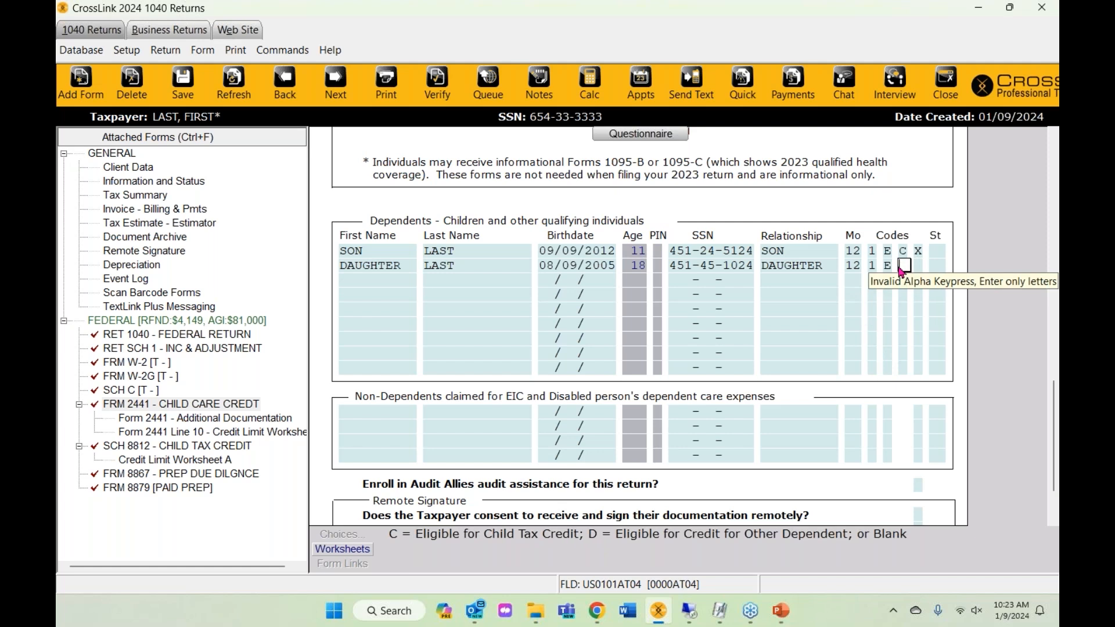
pyautogui.hotkey('shift', 'Tab')
pyautogui.write('S')
pyautogui.press('Tab')
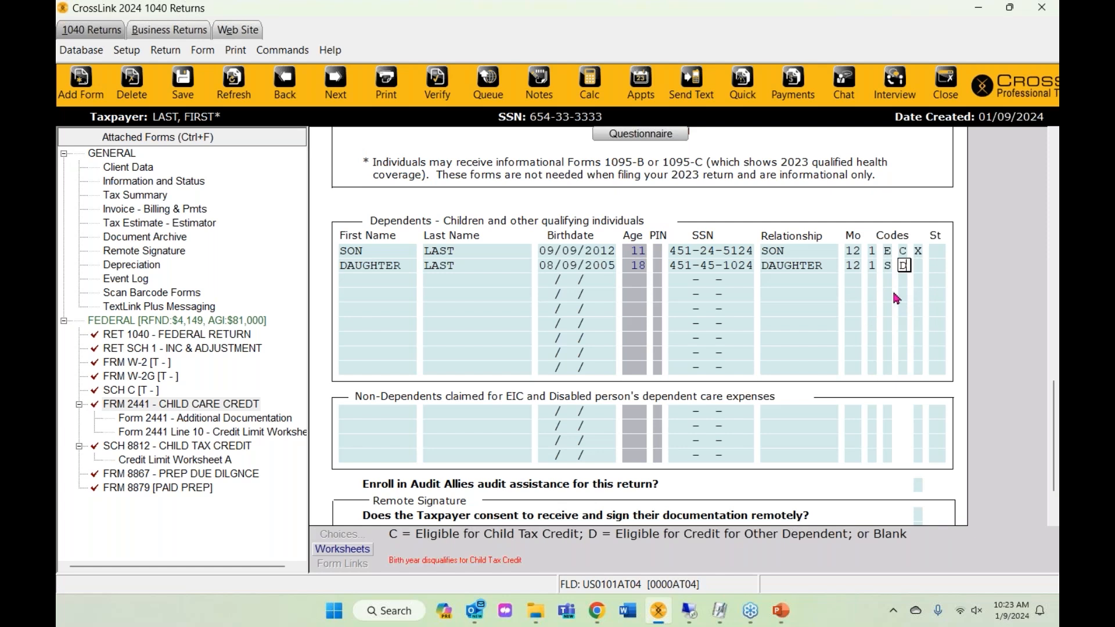
pyautogui.write('D')
pyautogui.press('Tab')
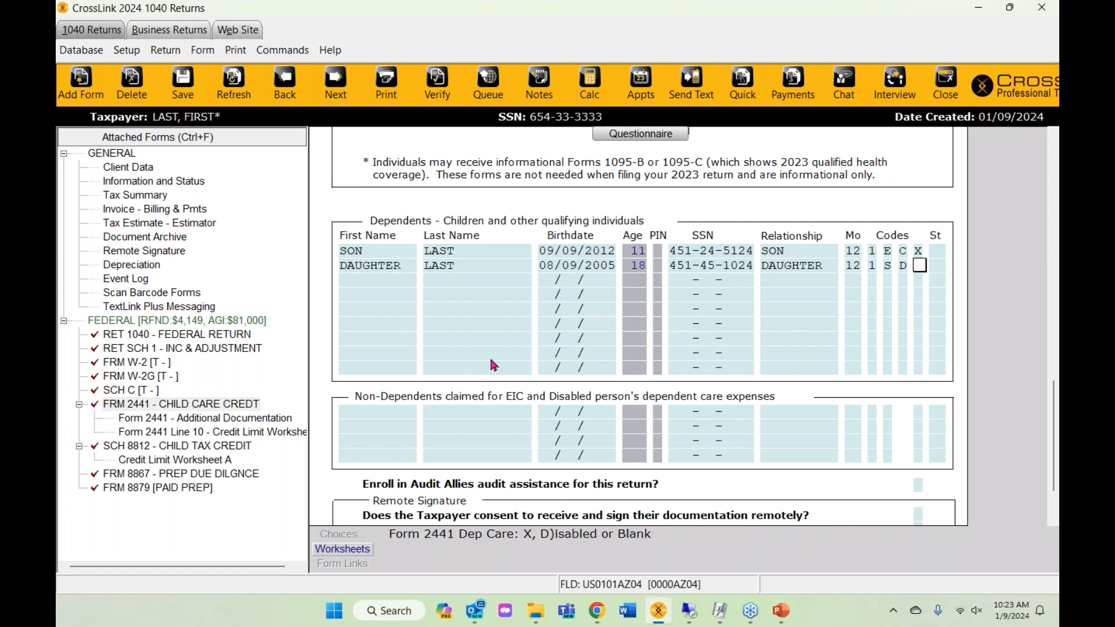
pyautogui.scroll(-3, 516, 346)
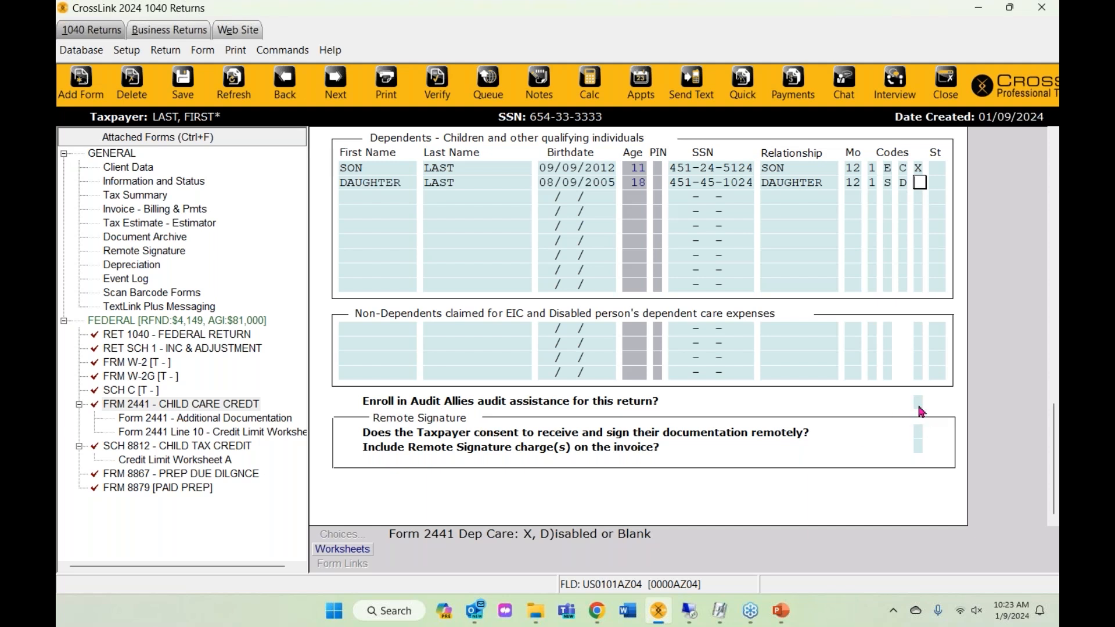
# - Answer Y to enroll the return in Audit Allies
pyautogui.click(919, 402)
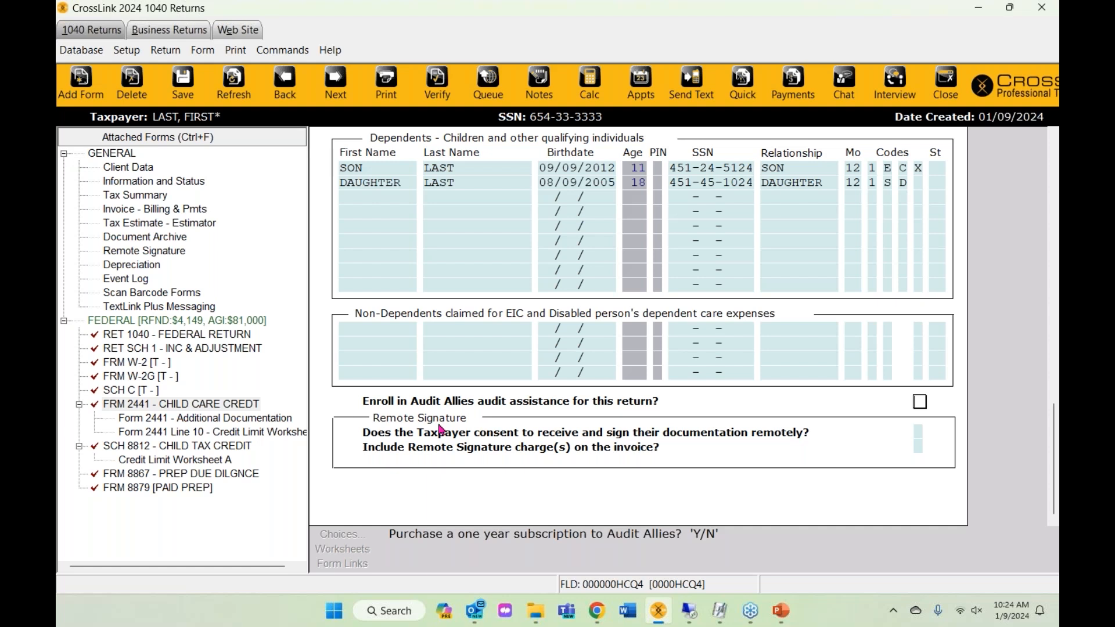
pyautogui.write('N')
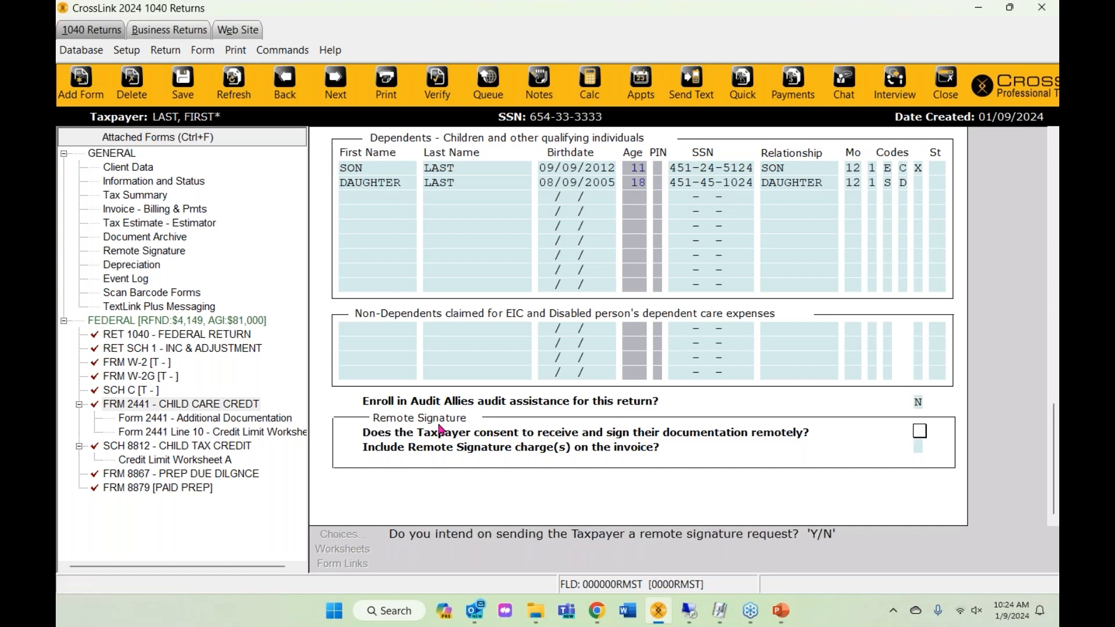
pyautogui.press('Up')
pyautogui.write('Y')
pyautogui.click(132, 244)
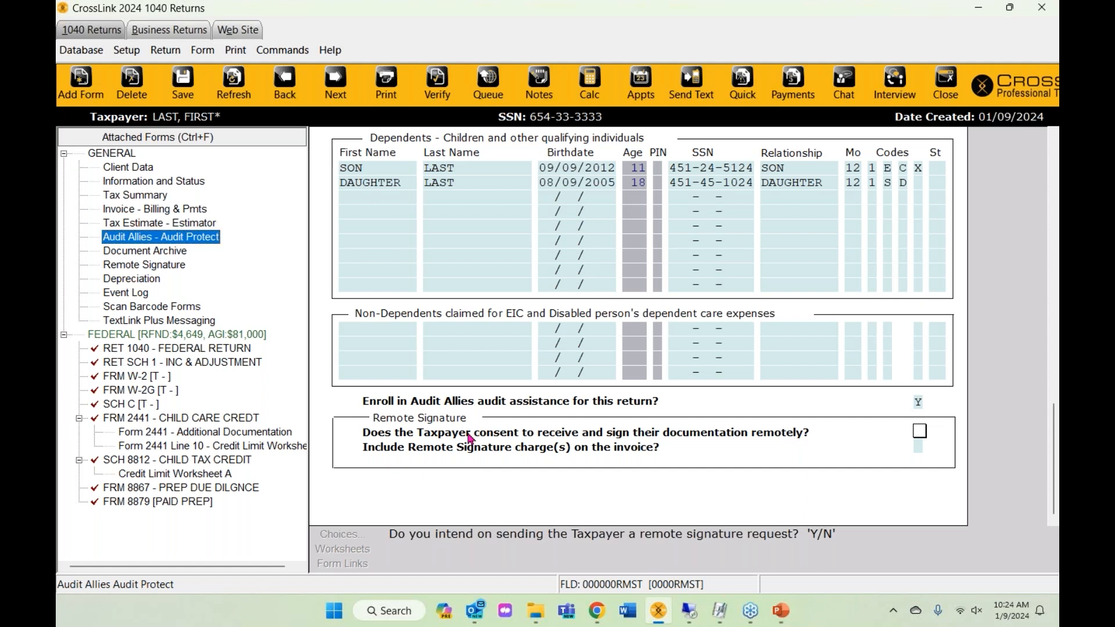
# - Record Y for remote signature consent and Y to include its charge on the invoice
pyautogui.write('Y')
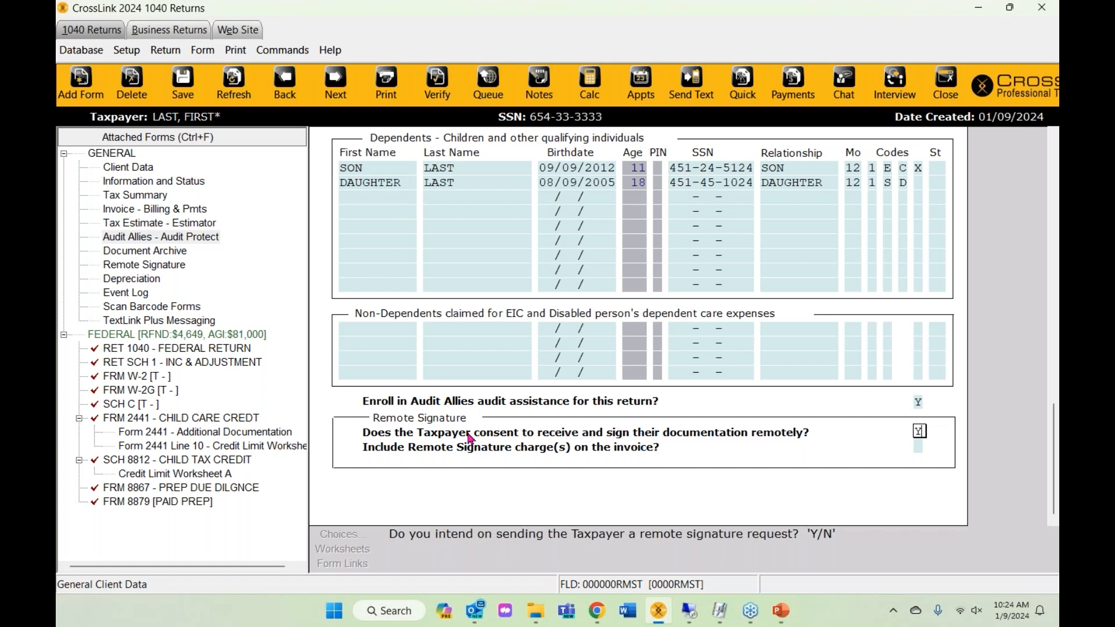
pyautogui.press('Return')
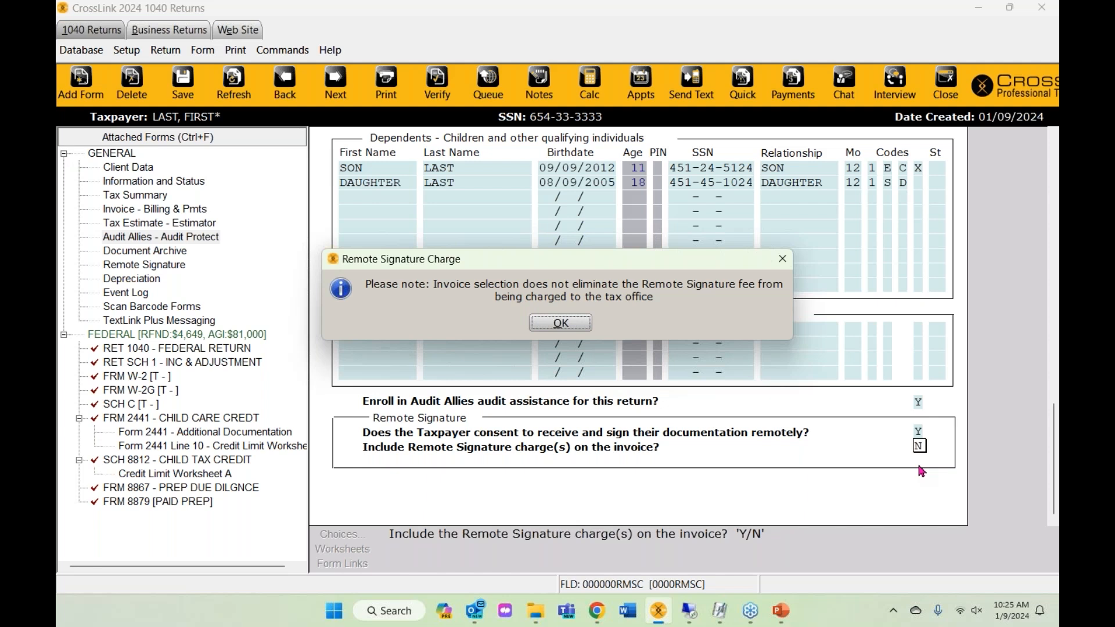
pyautogui.click(583, 329)
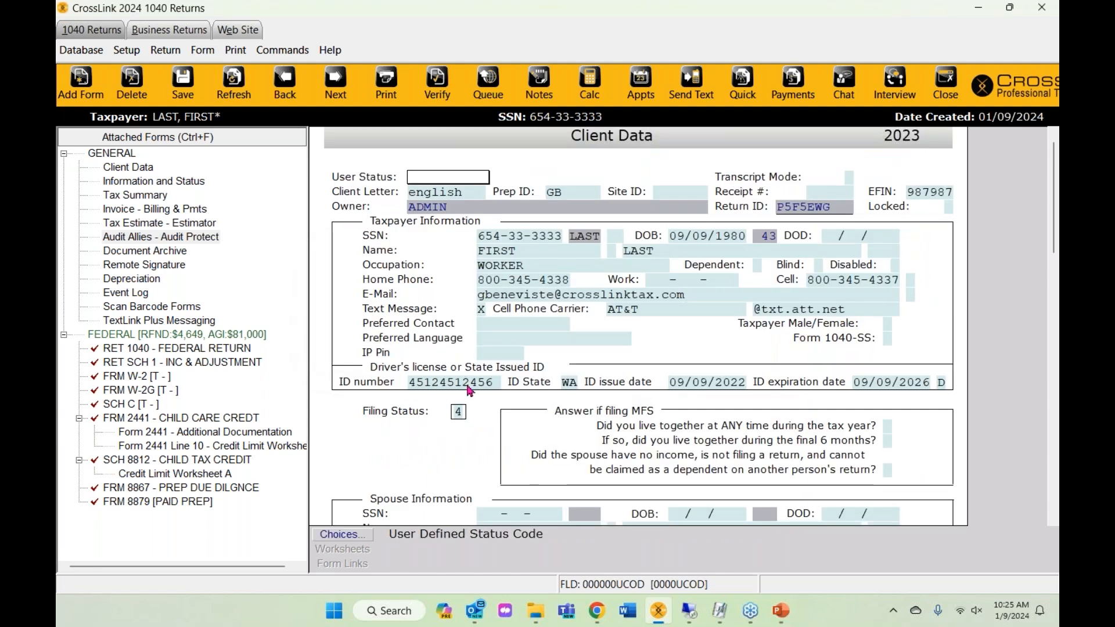
pyautogui.scroll(-15, 569, 366)
pyautogui.scroll(-3, 569, 366)
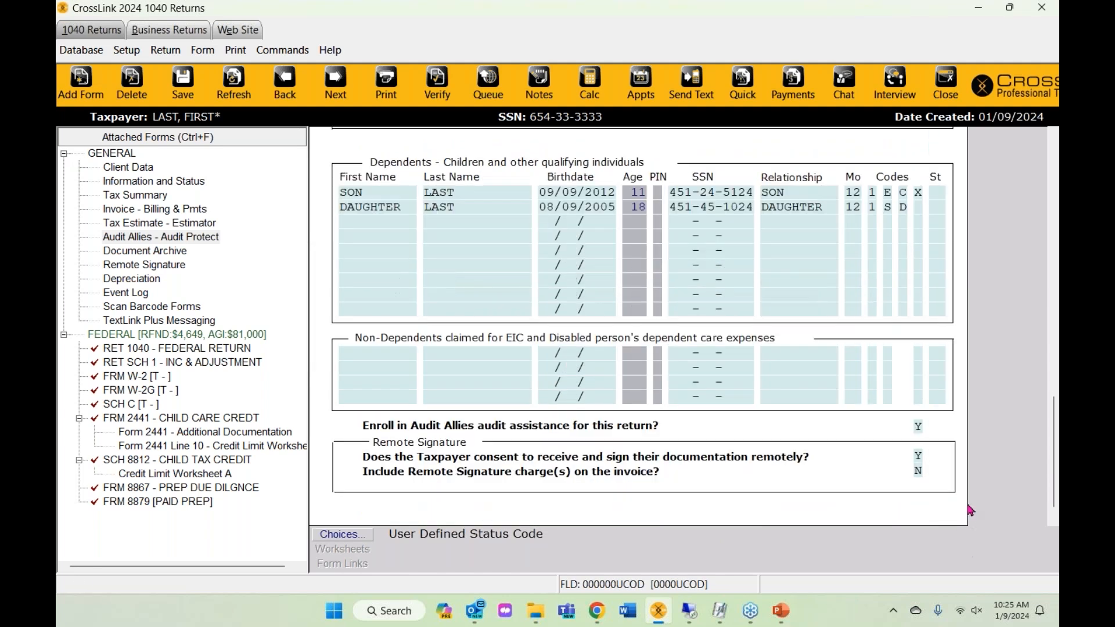
pyautogui.click(919, 446)
pyautogui.write('Y')
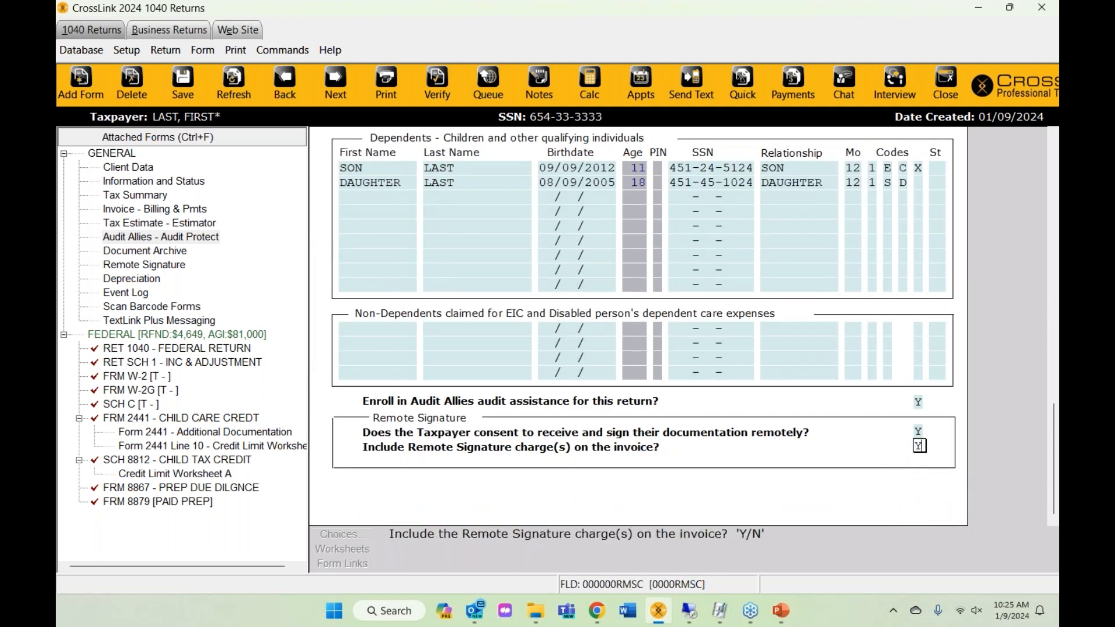
pyautogui.press('Up')
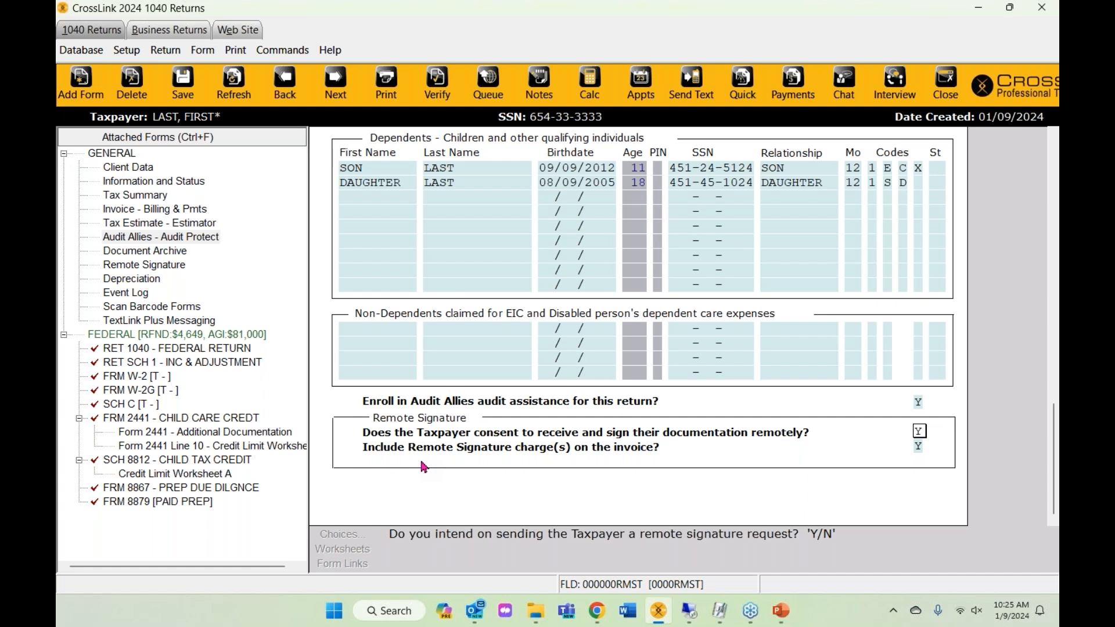
# - Open the FRM W-2 wage and tax statement from the forms tree
pyautogui.moveTo(1053, 435)
pyautogui.mouseDown()
pyautogui.moveTo(1055, 170)
pyautogui.moveTo(1054, 439)
pyautogui.mouseUp()
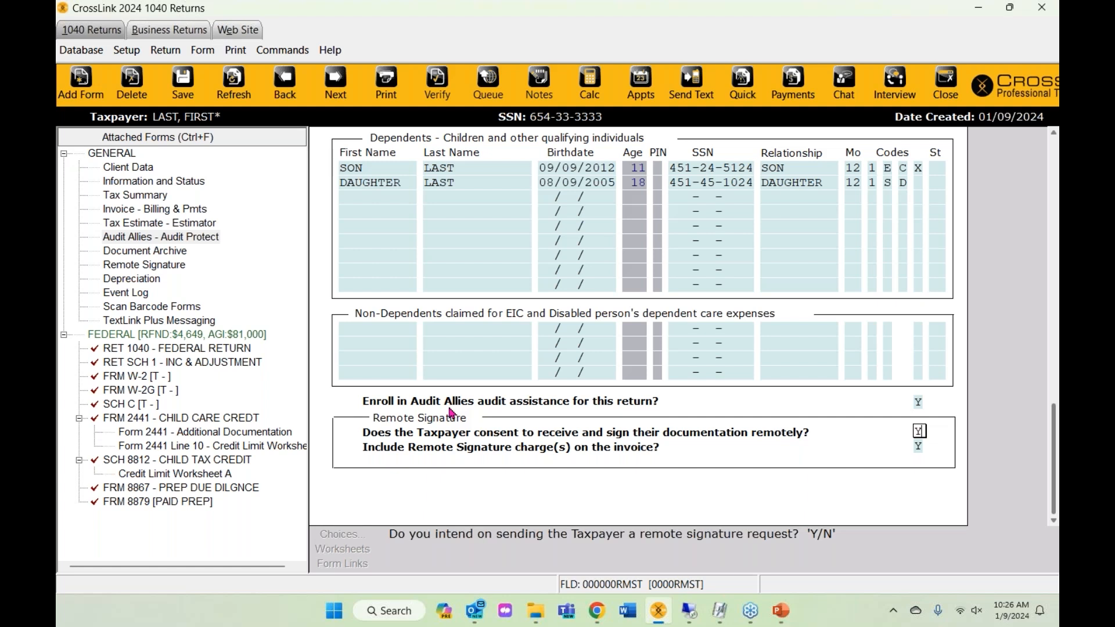
pyautogui.click(140, 376)
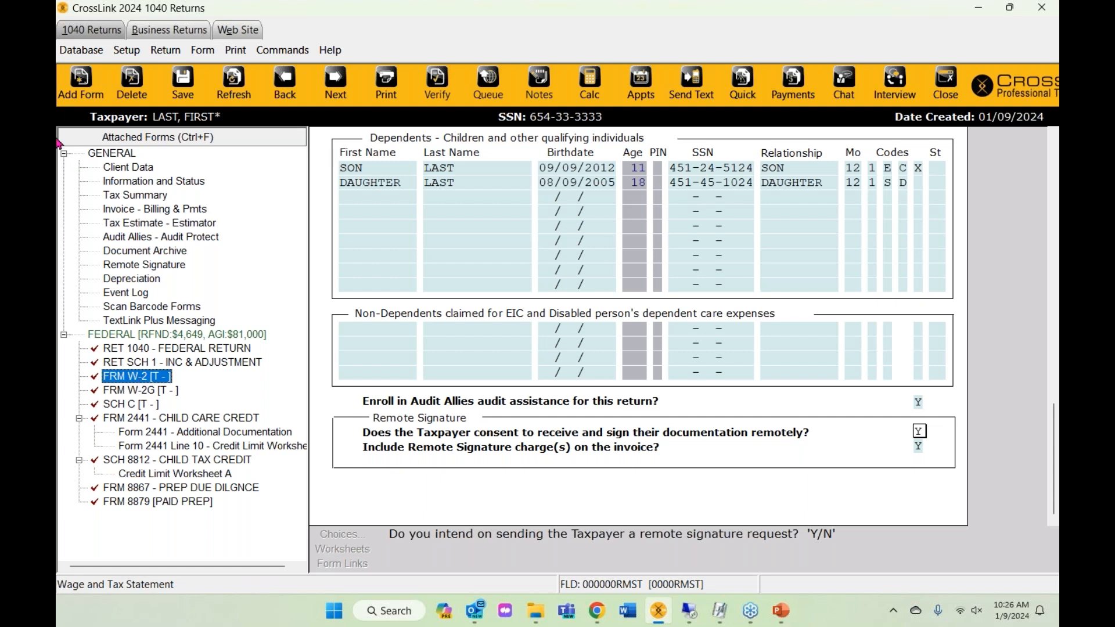
pyautogui.click(80, 94)
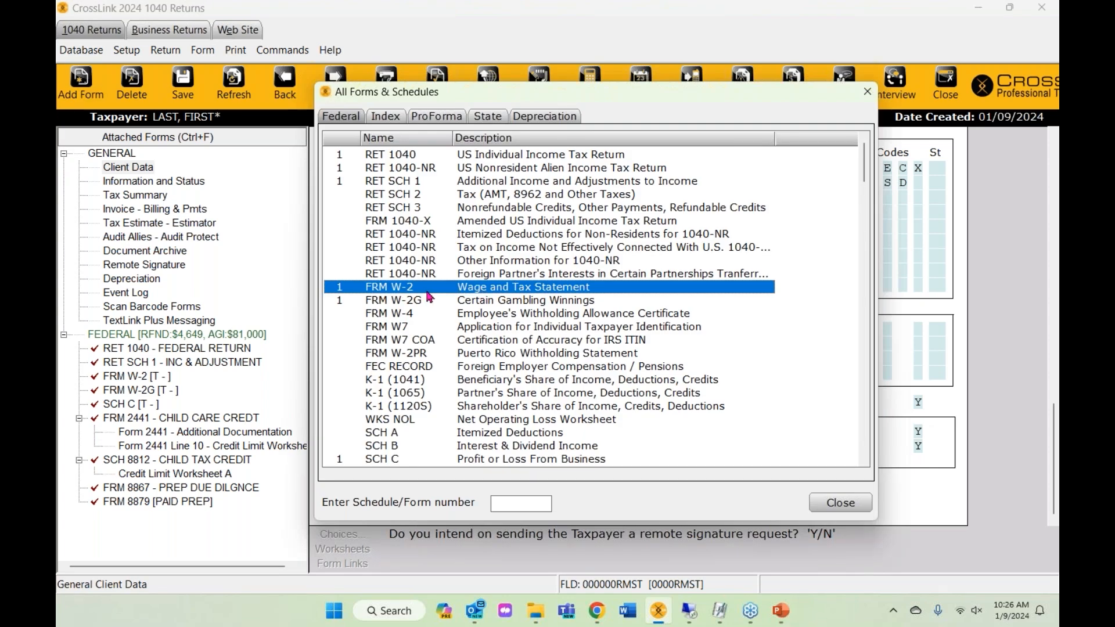
pyautogui.click(867, 91)
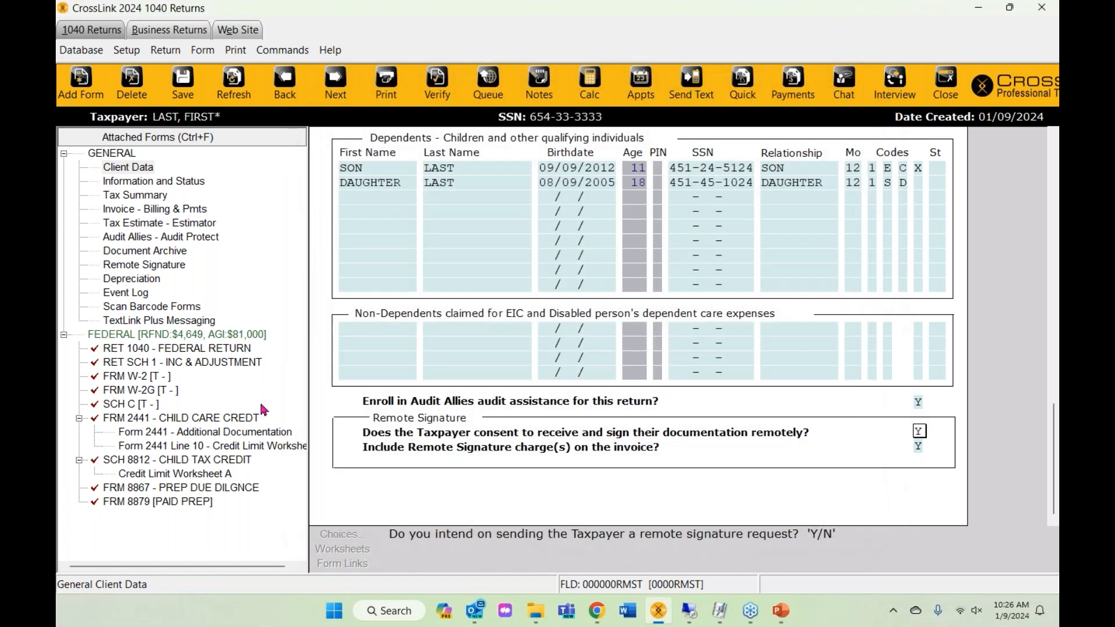
pyautogui.click(158, 376)
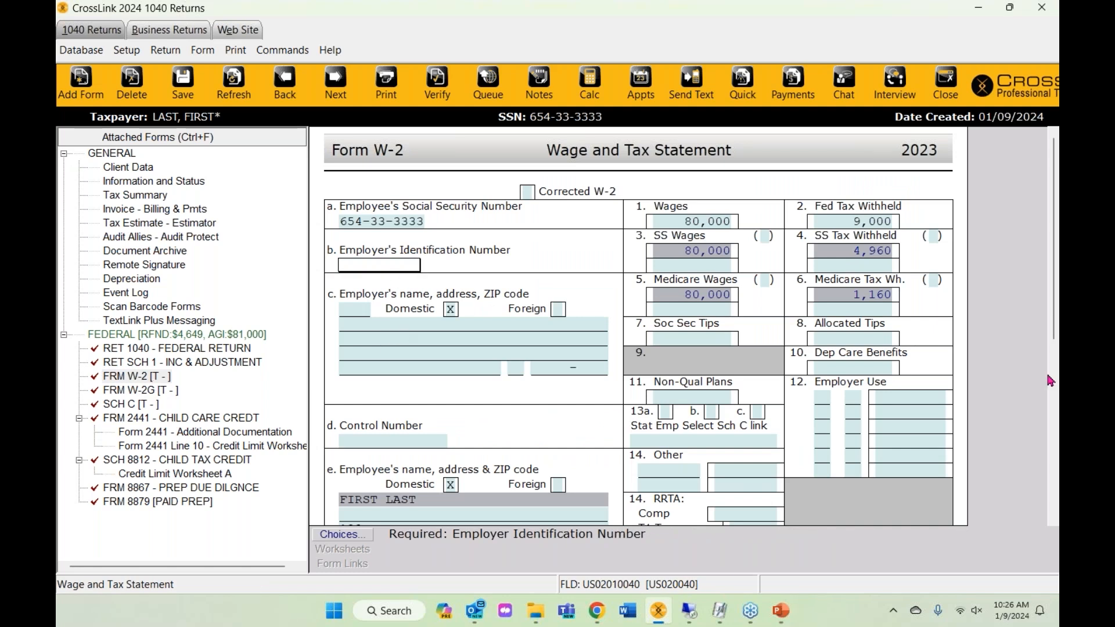
# - Review the W-2 wages and federal tax withheld amounts
pyautogui.click(725, 225)
pyautogui.click(873, 226)
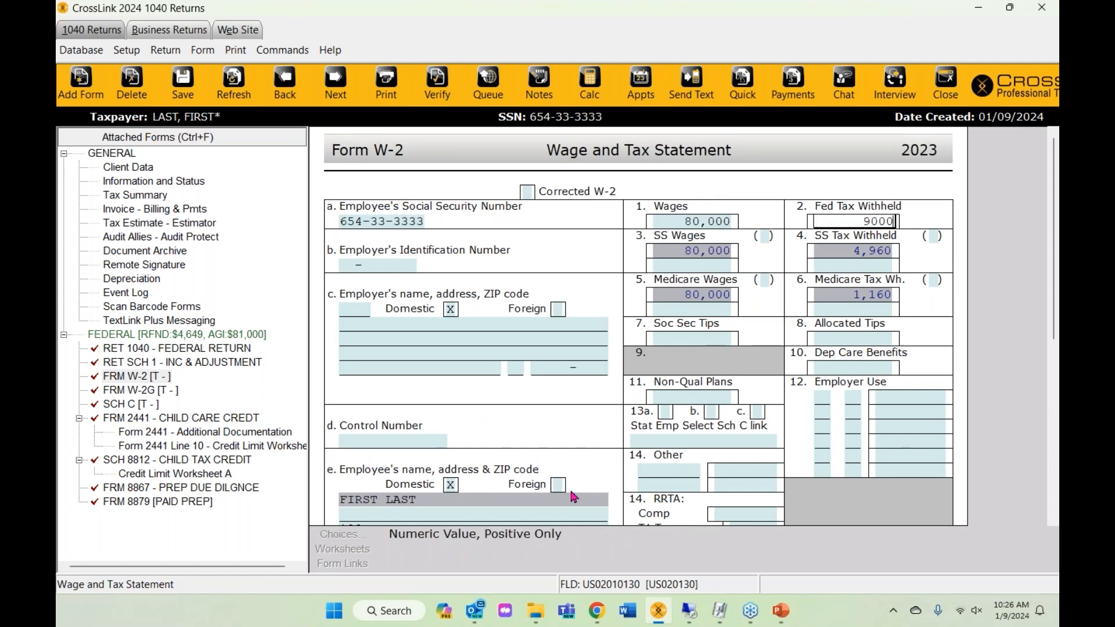
pyautogui.click(692, 229)
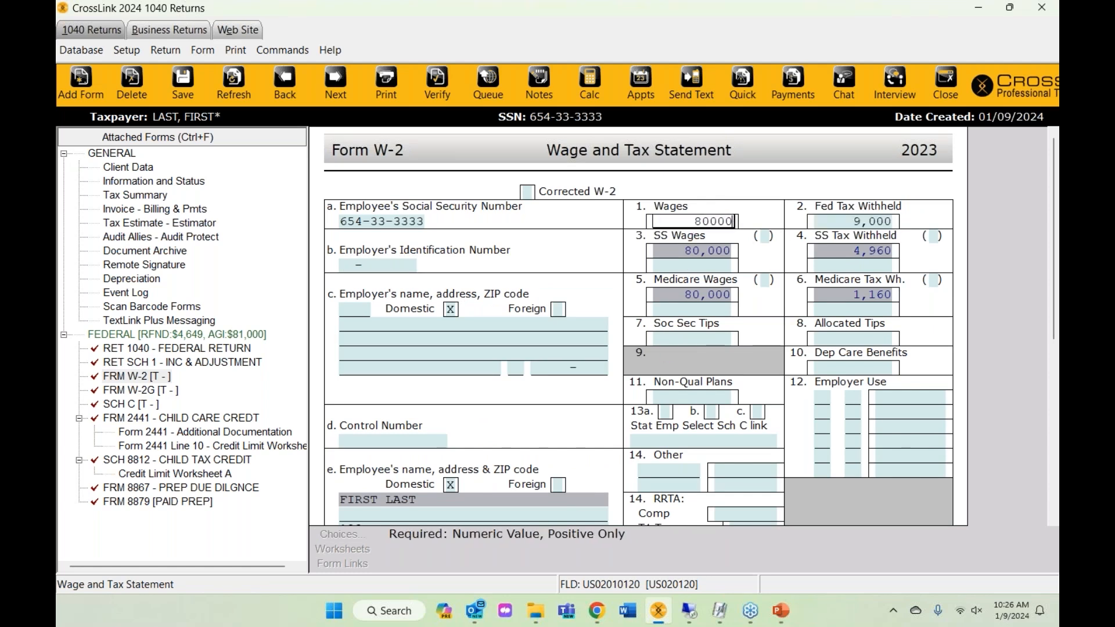
pyautogui.click(820, 226)
pyautogui.scroll(-1, 343, 233)
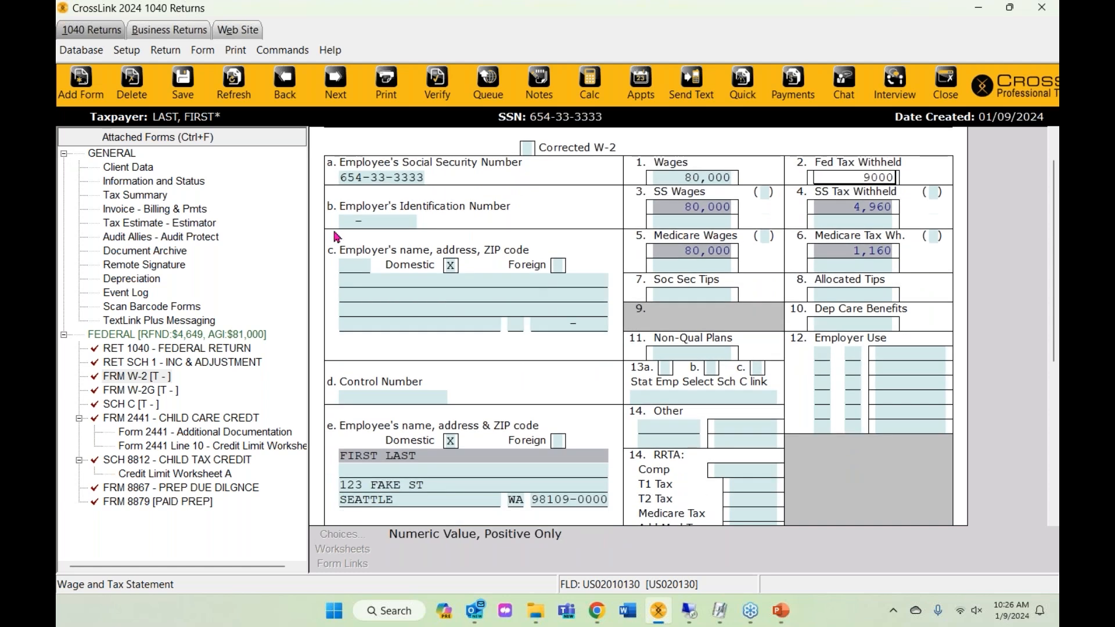
# - Choose AV PRO SERVICES INC from the saved employers to fill its EIN and address
pyautogui.click(350, 225)
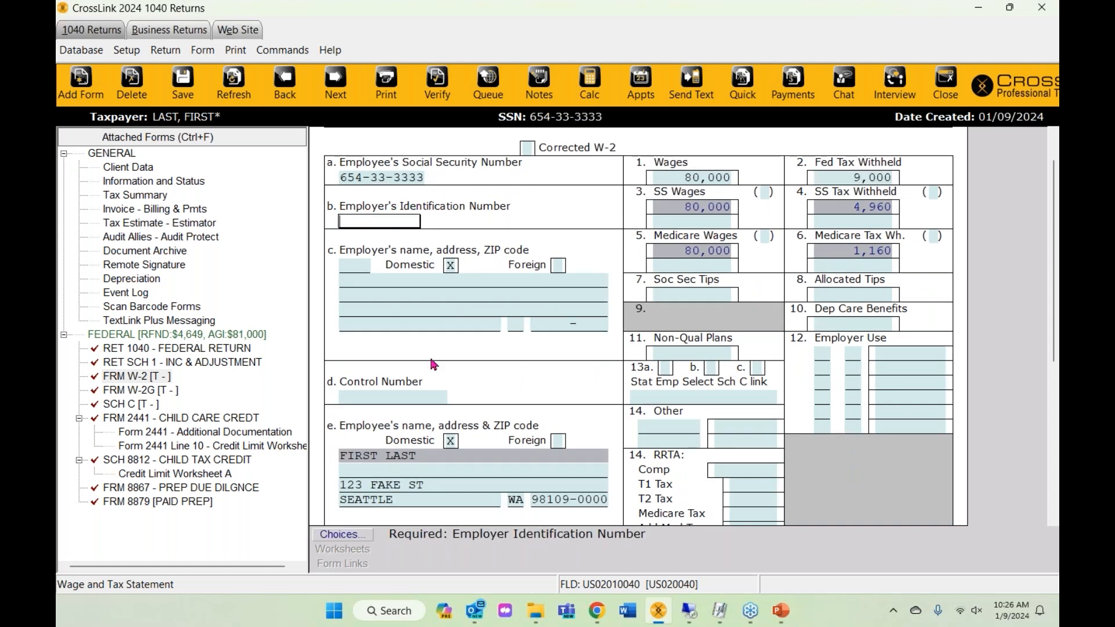
pyautogui.click(340, 534)
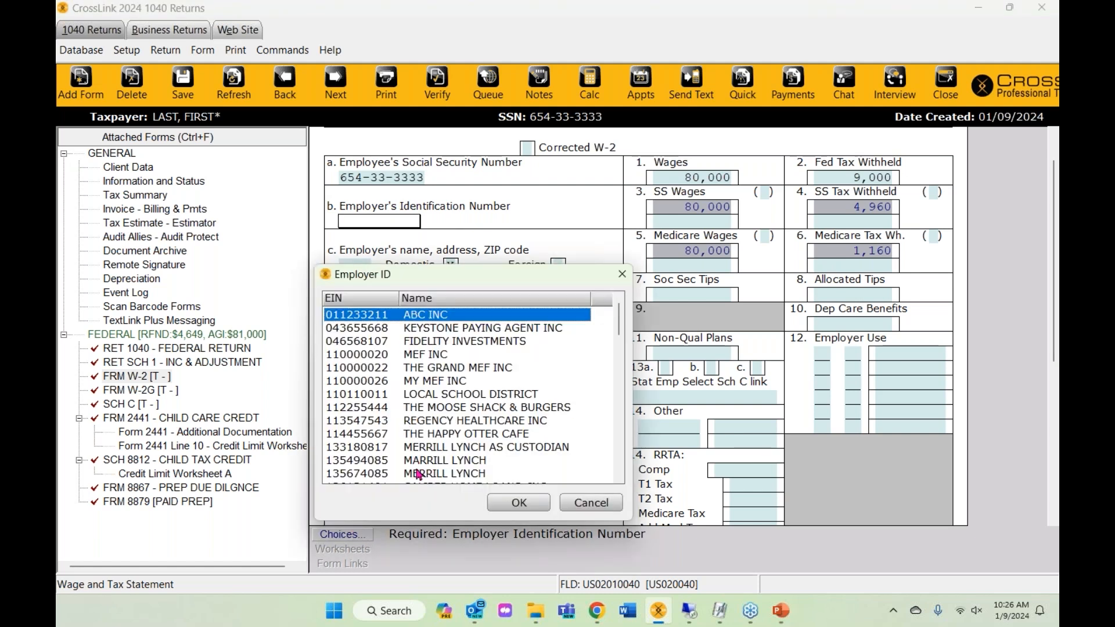
pyautogui.scroll(-6, 420, 453)
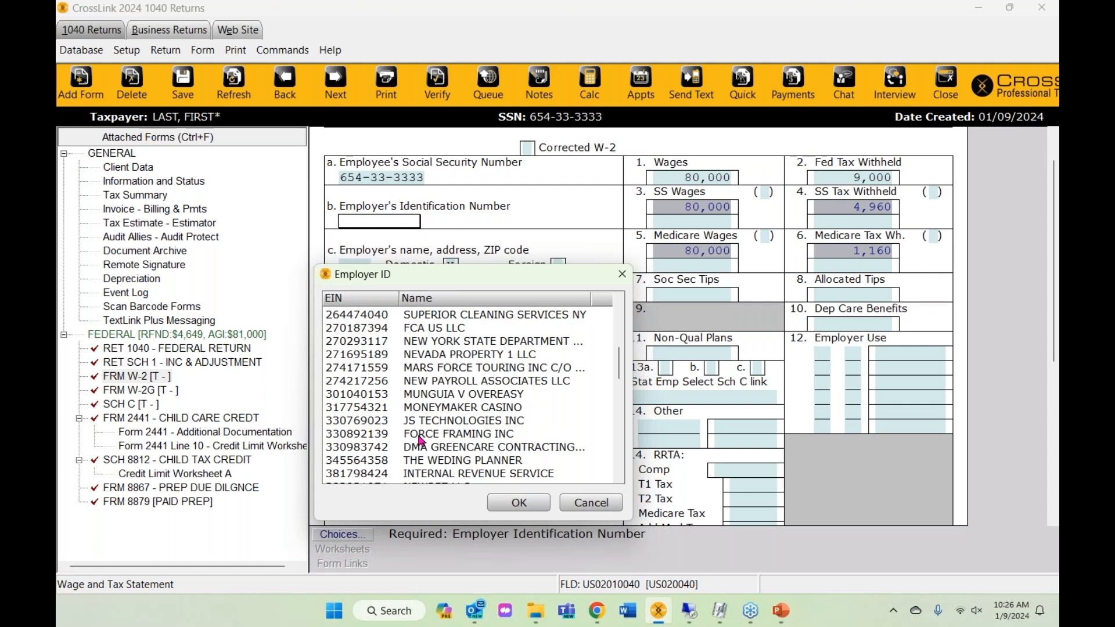
pyautogui.scroll(6, 420, 441)
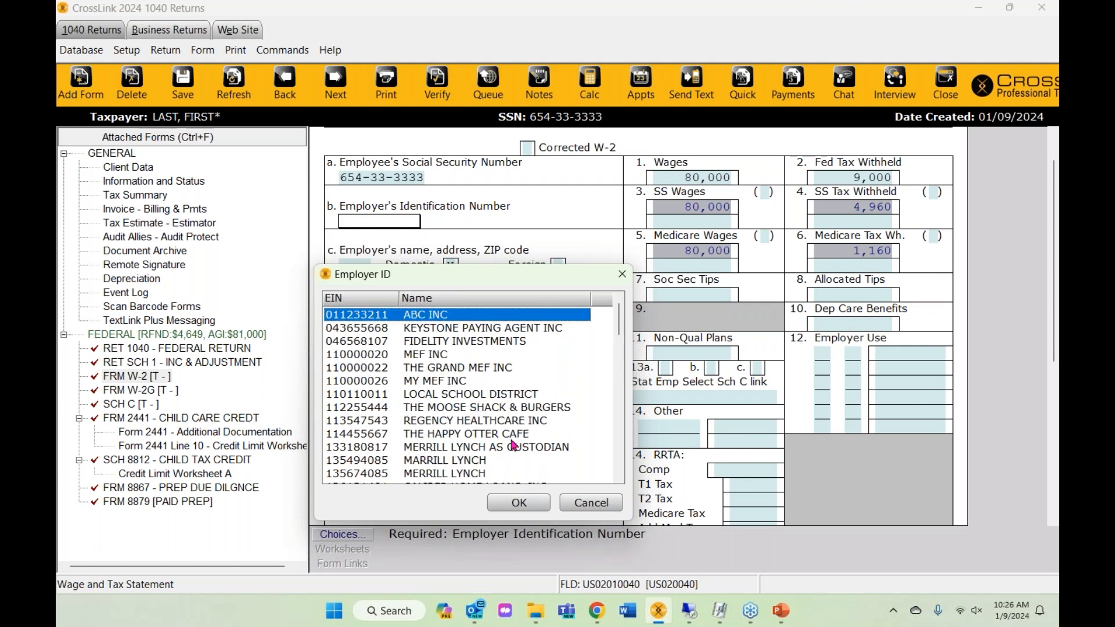
pyautogui.scroll(-2, 422, 444)
pyautogui.click(433, 435)
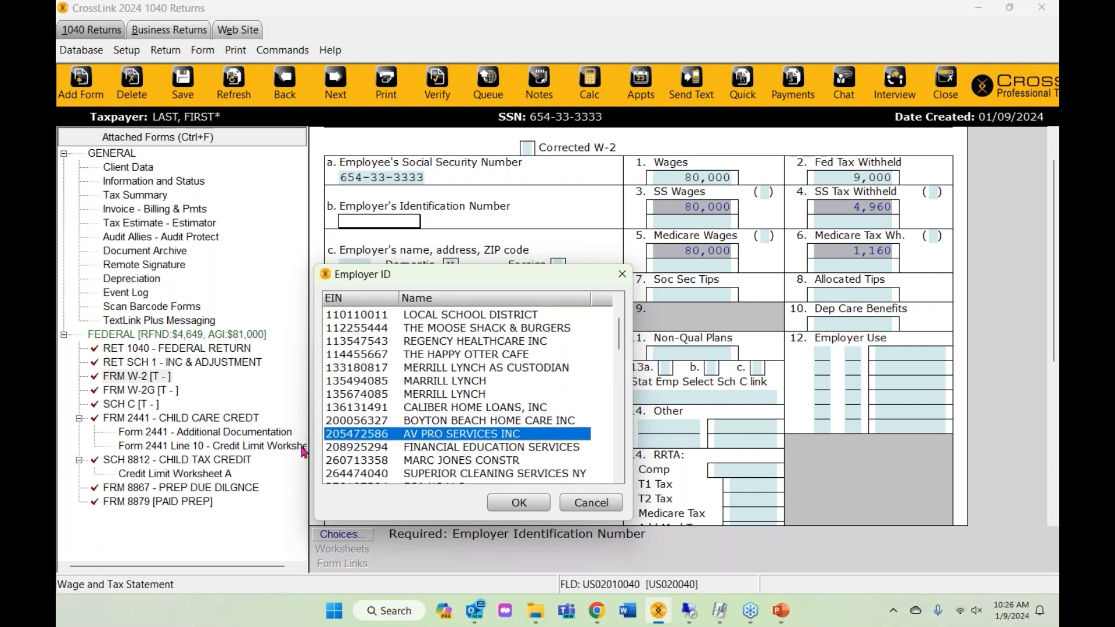
pyautogui.click(516, 503)
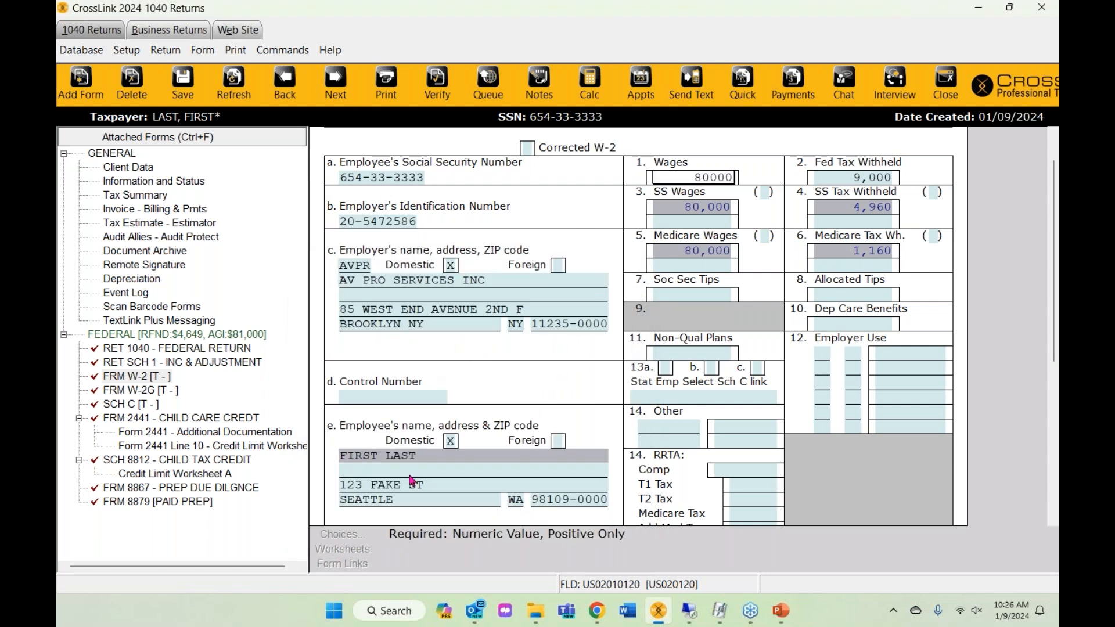
pyautogui.scroll(-3, 411, 481)
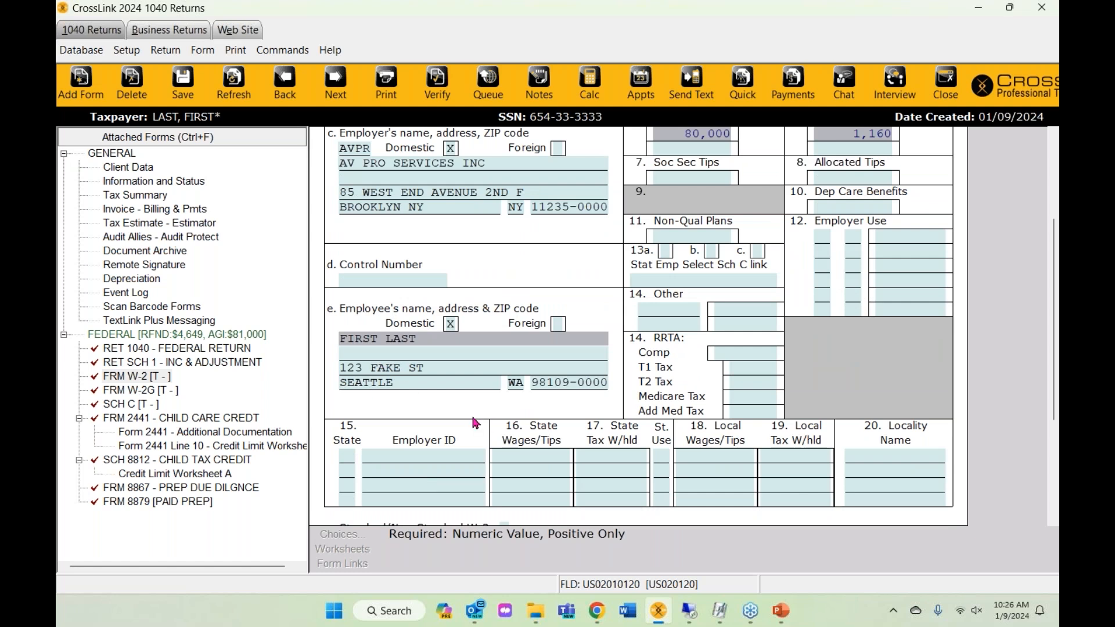
pyautogui.scroll(4, 475, 423)
pyautogui.scroll(-2, 475, 423)
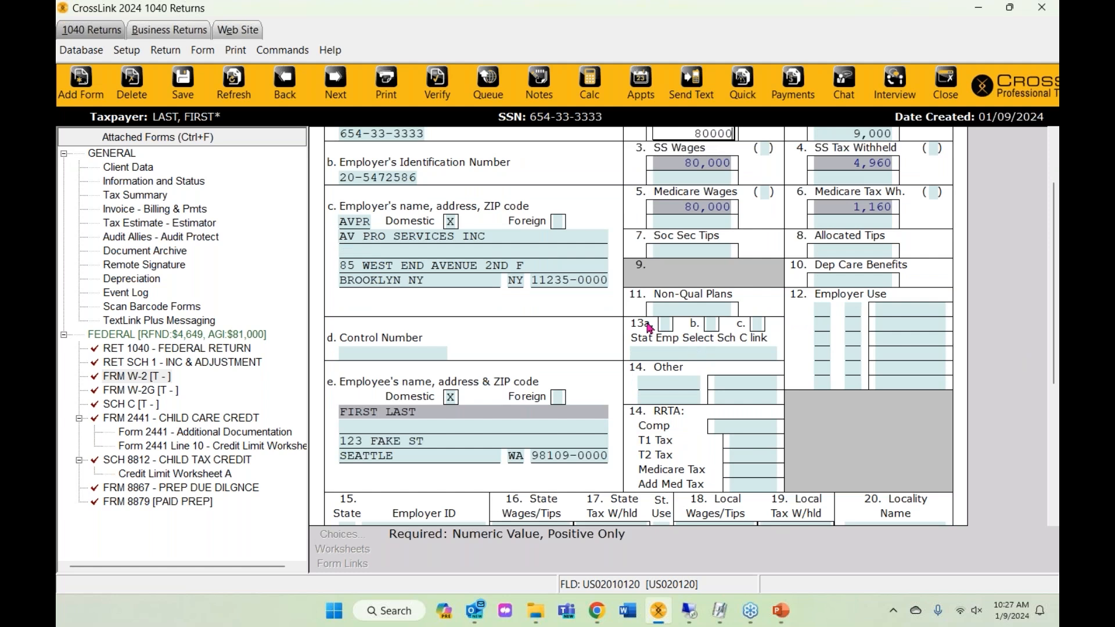
pyautogui.click(711, 323)
pyautogui.click(664, 324)
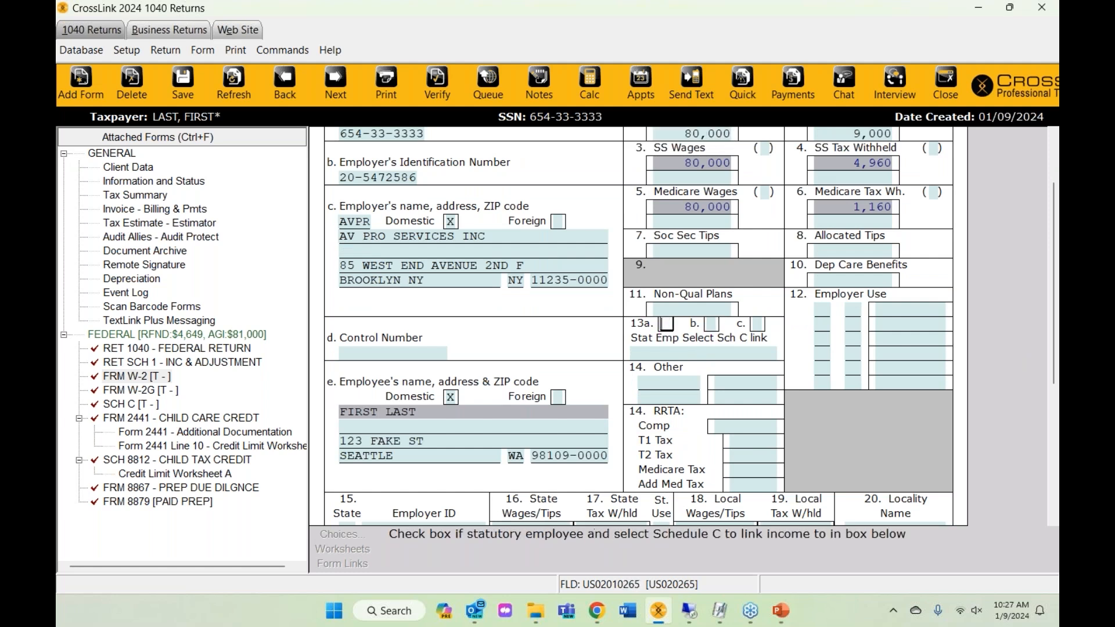
pyautogui.click(857, 309)
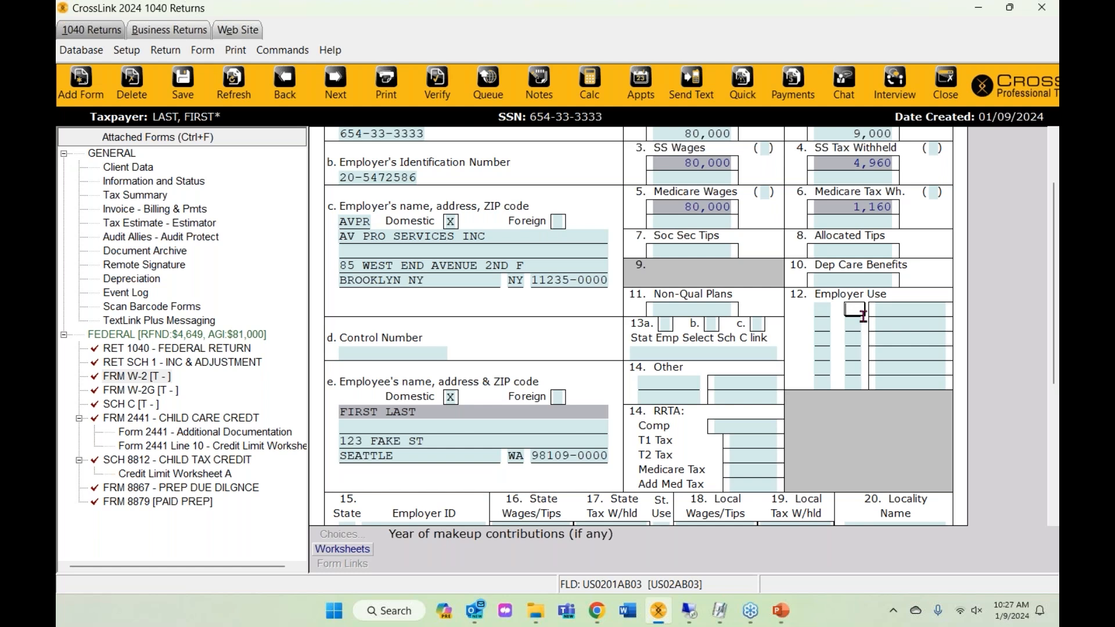
pyautogui.click(708, 329)
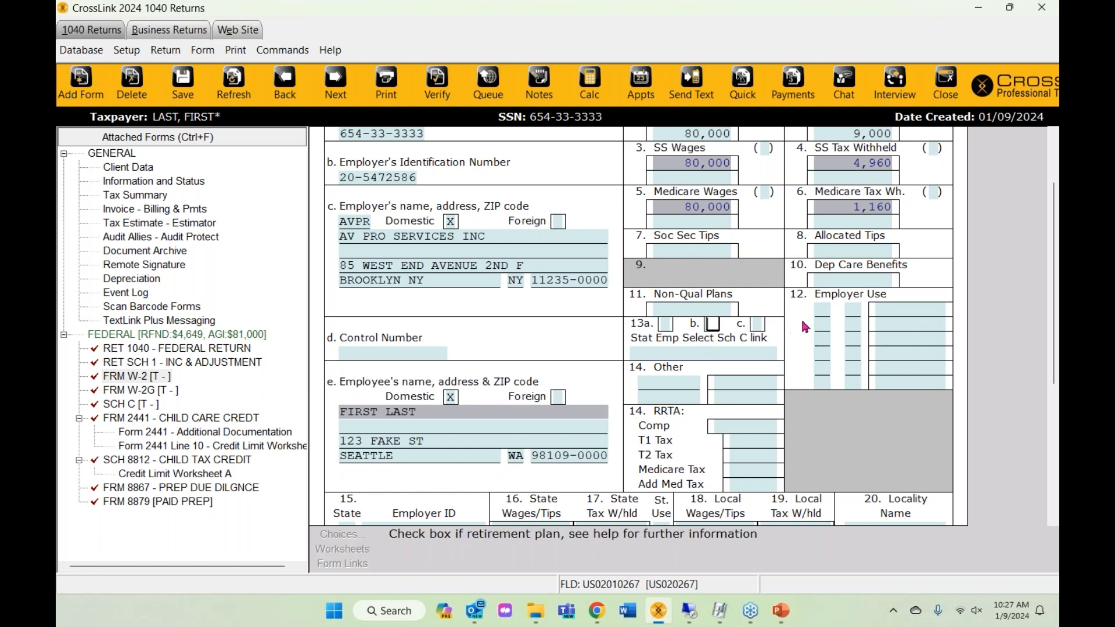
pyautogui.click(824, 309)
pyautogui.click(342, 534)
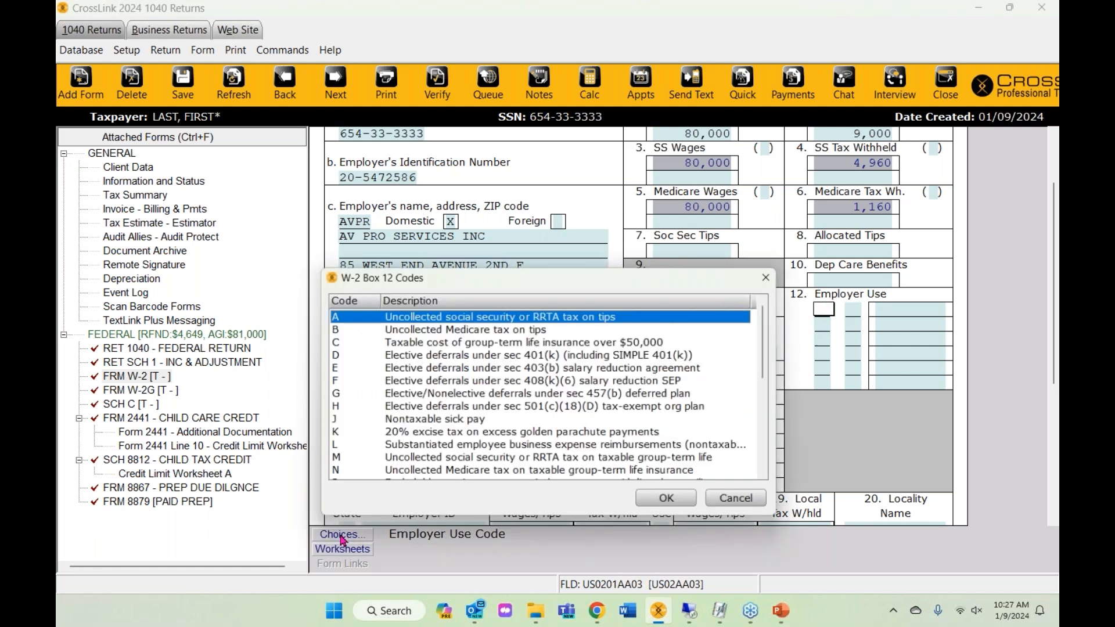
pyautogui.scroll(-1, 347, 447)
pyautogui.scroll(-3, 347, 447)
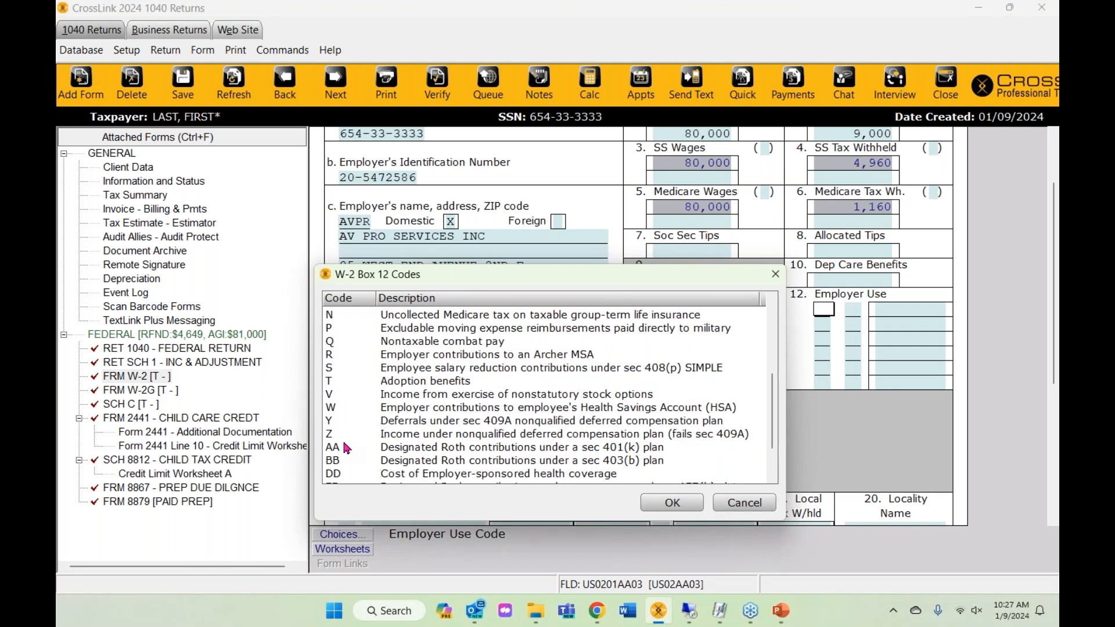
pyautogui.scroll(-2, 346, 447)
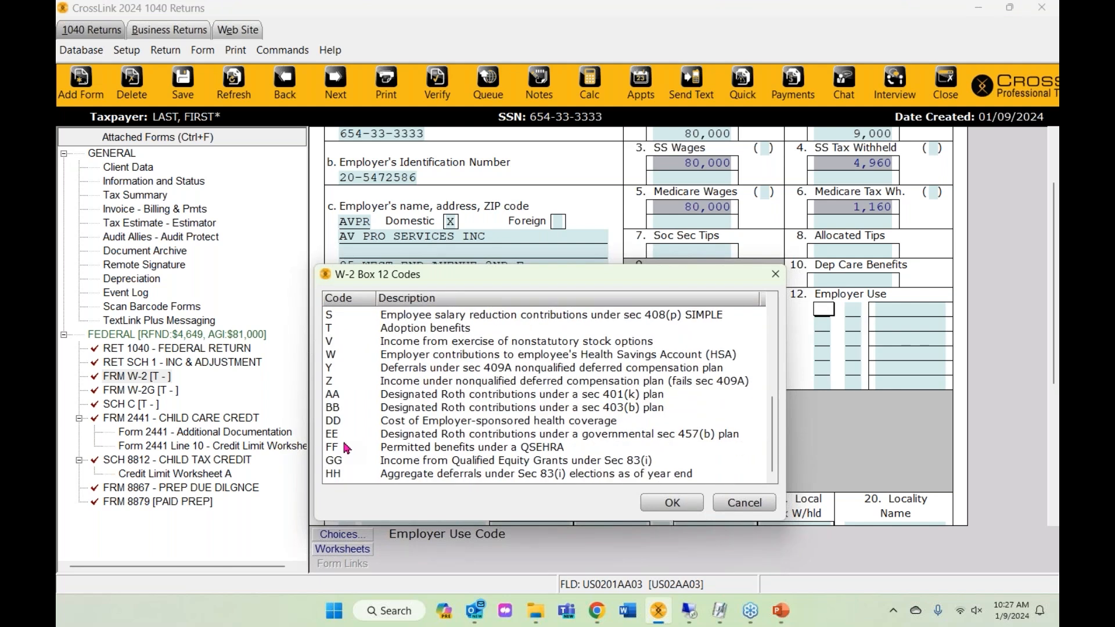
pyautogui.click(736, 506)
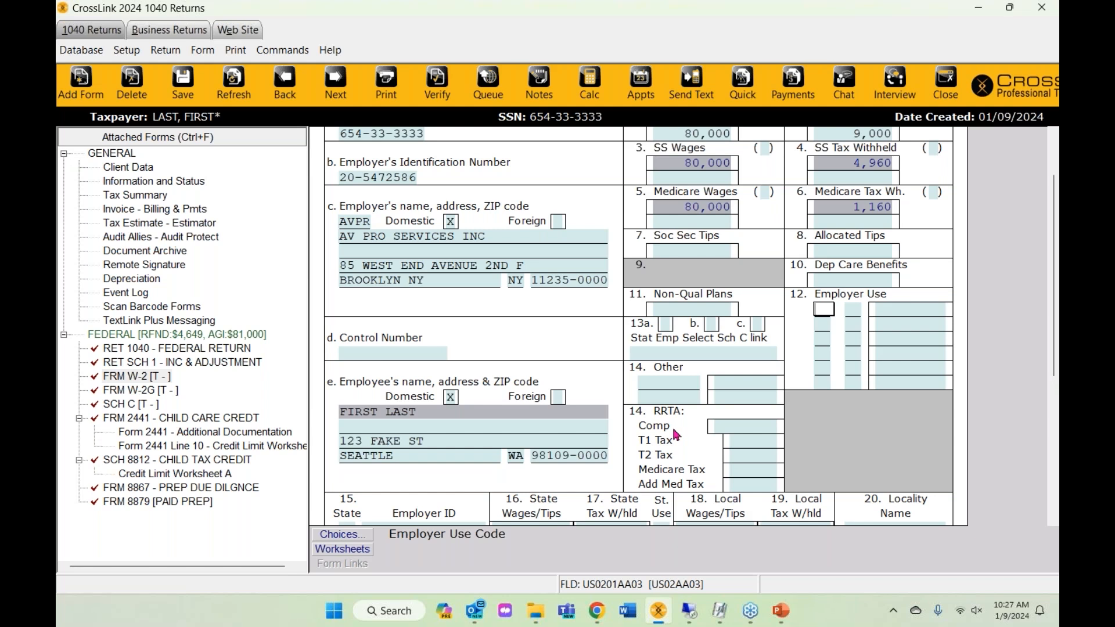
pyautogui.scroll(3, 676, 434)
pyautogui.scroll(-1, 673, 436)
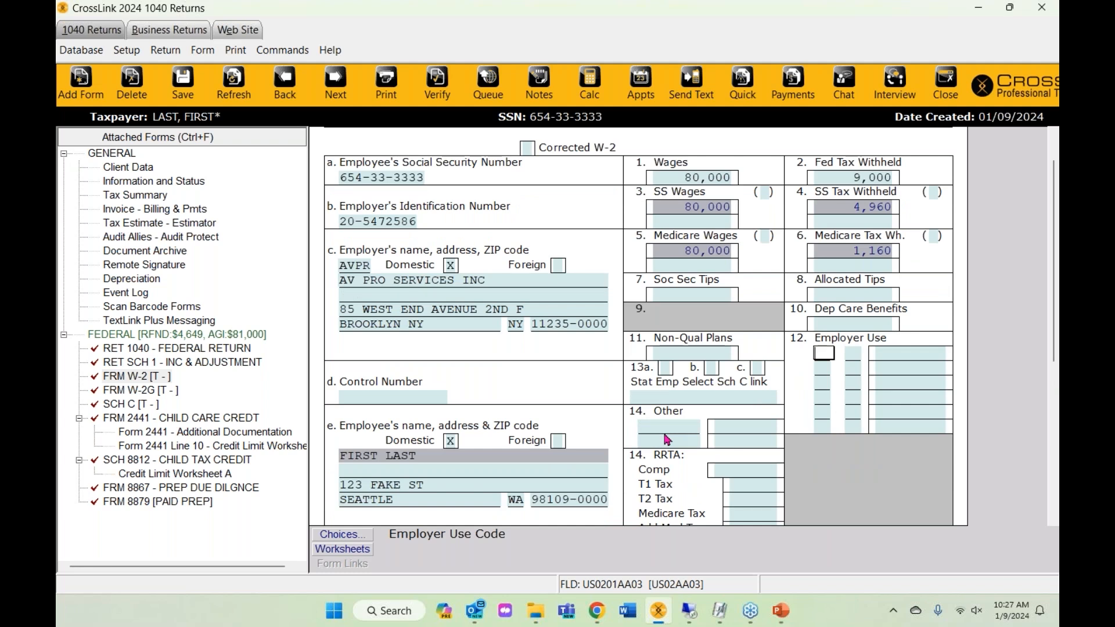
# - Enter CA as the W-2 Box 15 state, attaching California Form 540 and related forms
pyautogui.scroll(-3, 667, 440)
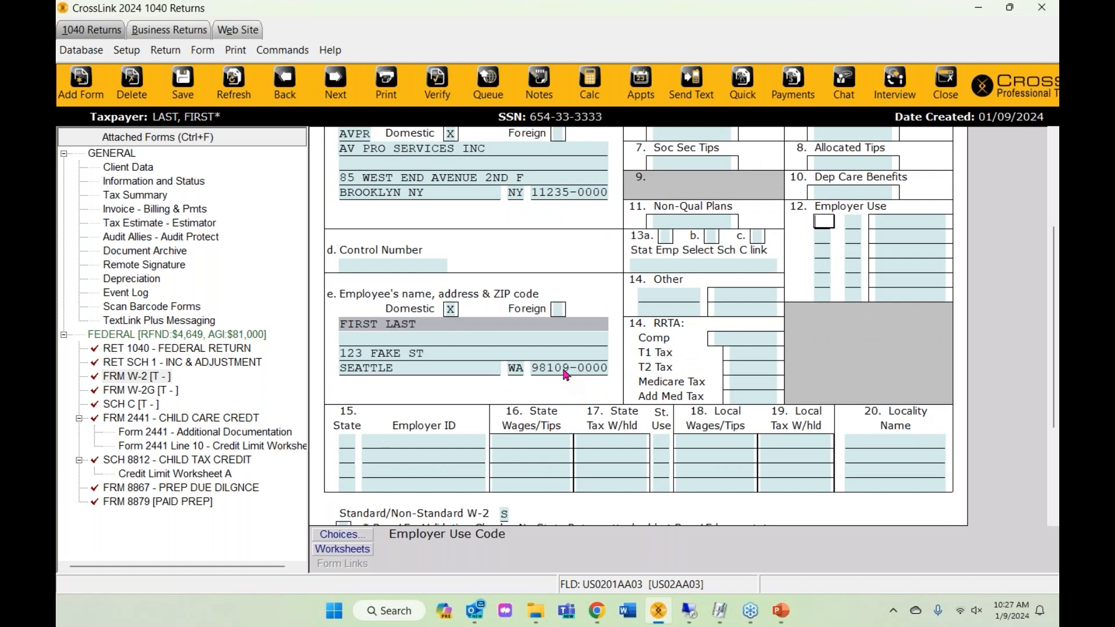
pyautogui.scroll(-1, 566, 374)
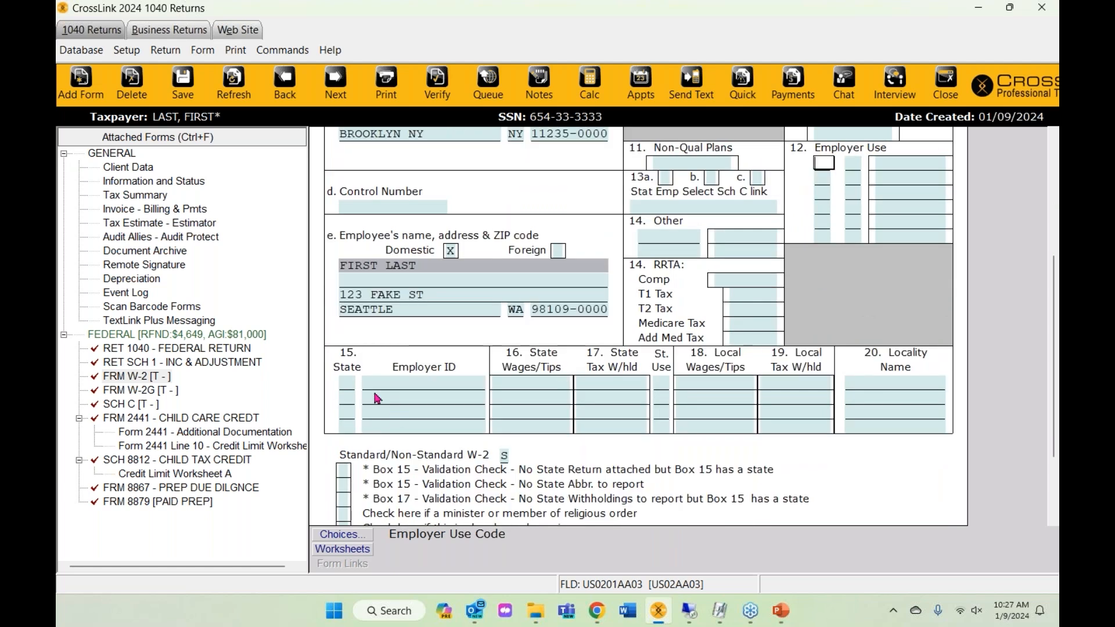
pyautogui.click(348, 398)
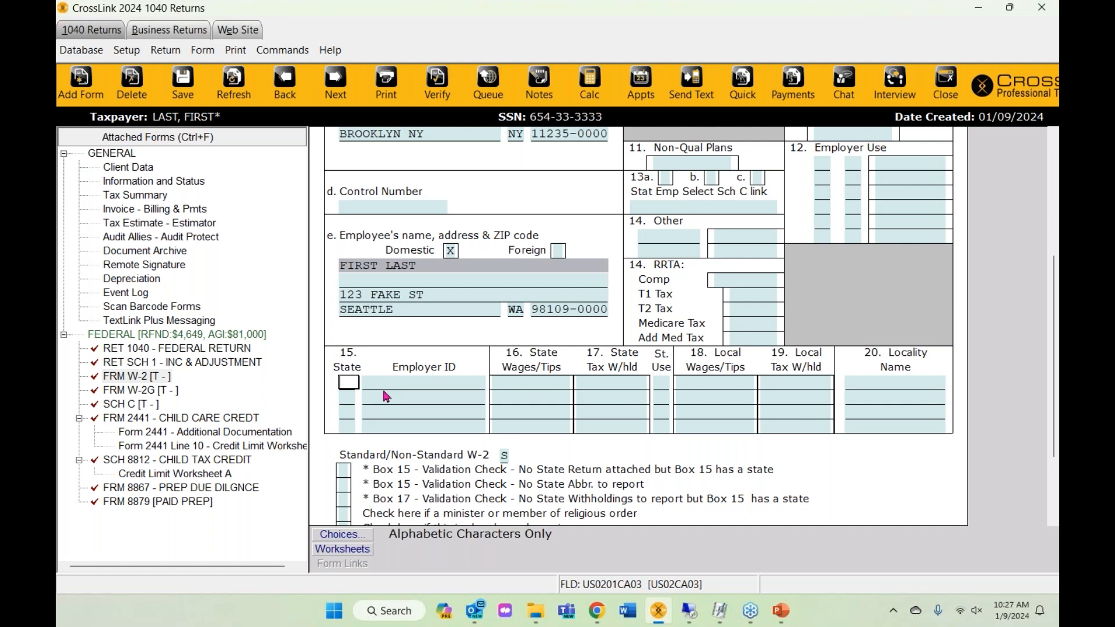
pyautogui.write('CA')
pyautogui.press('Tab')
pyautogui.scroll(-1, 186, 537)
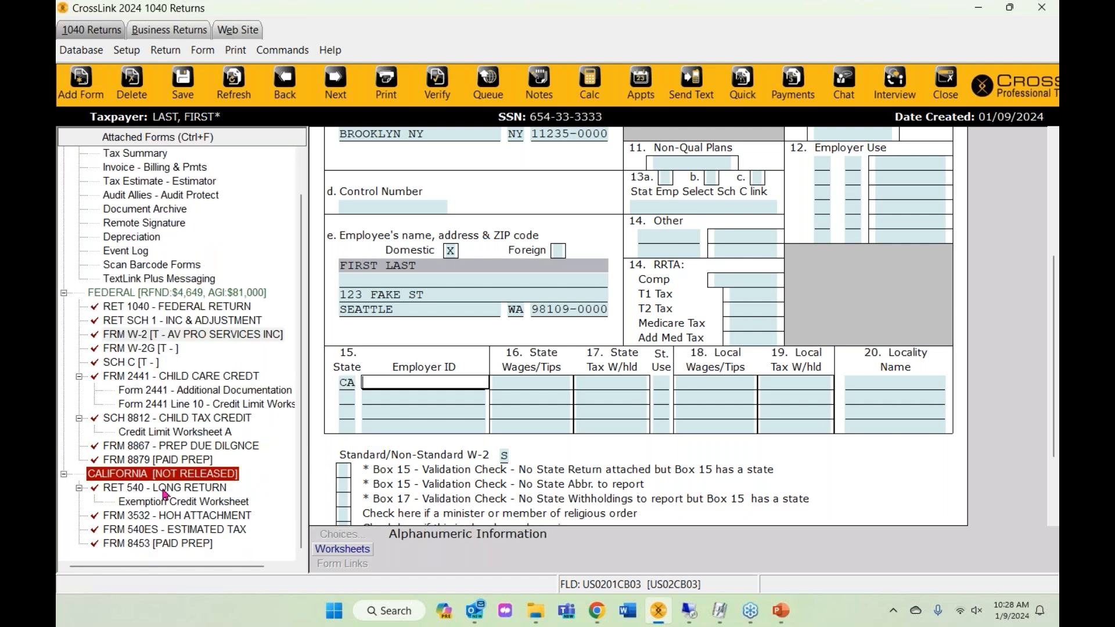
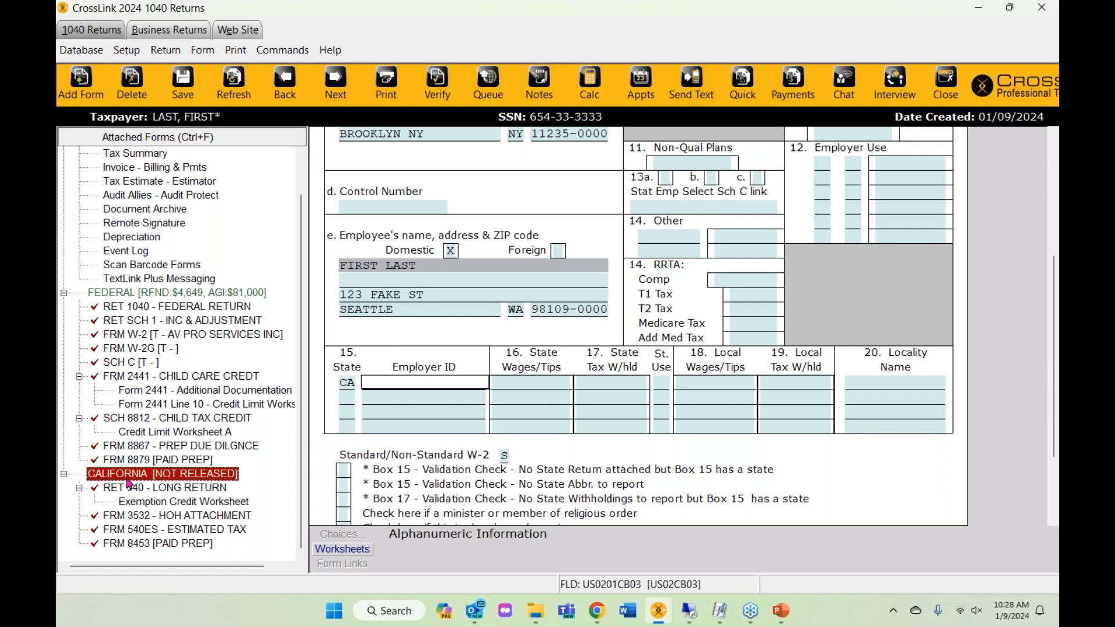
# - Delete the CA code from W-2 box 15 State, leaving wages at 80,000
pyautogui.scroll(3, 174, 490)
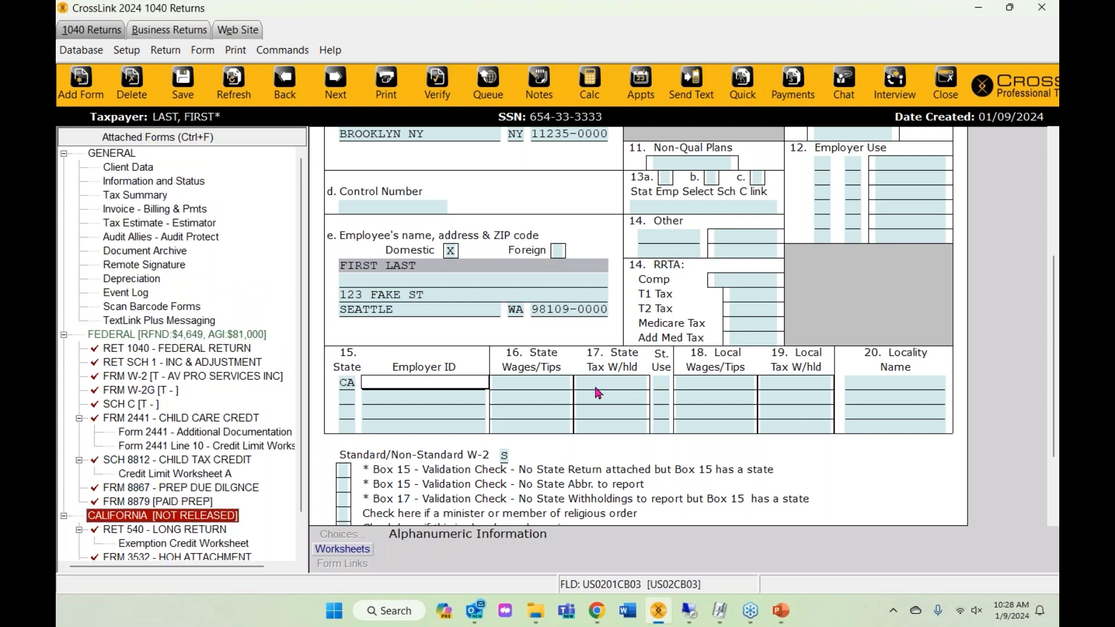
pyautogui.scroll(5, 603, 398)
pyautogui.scroll(-3, 604, 398)
pyautogui.scroll(-1, 606, 398)
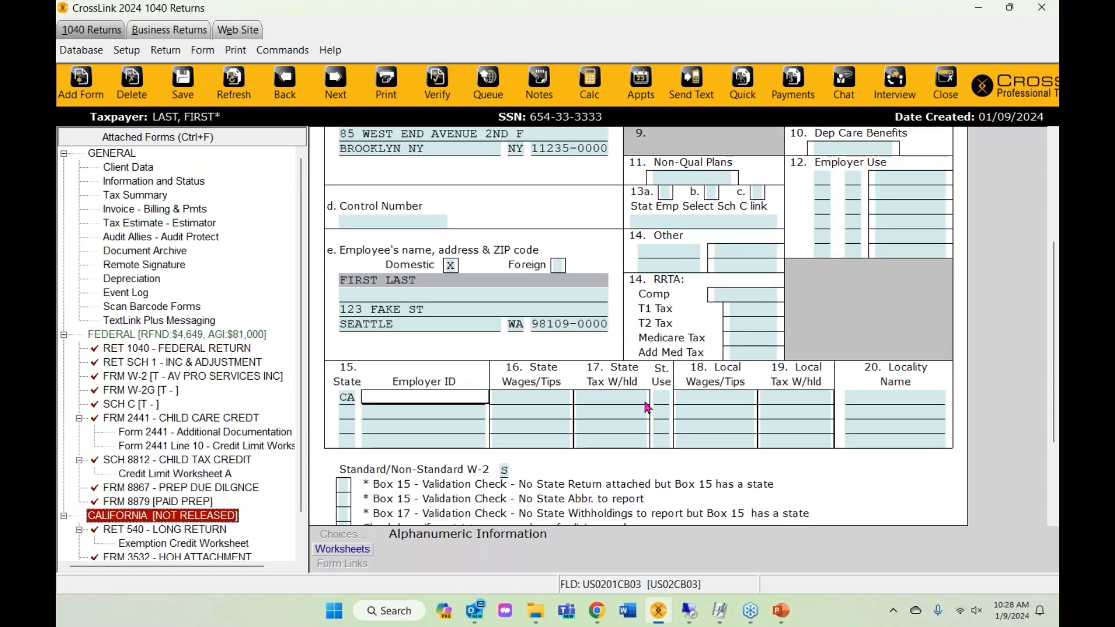
pyautogui.scroll(4, 609, 372)
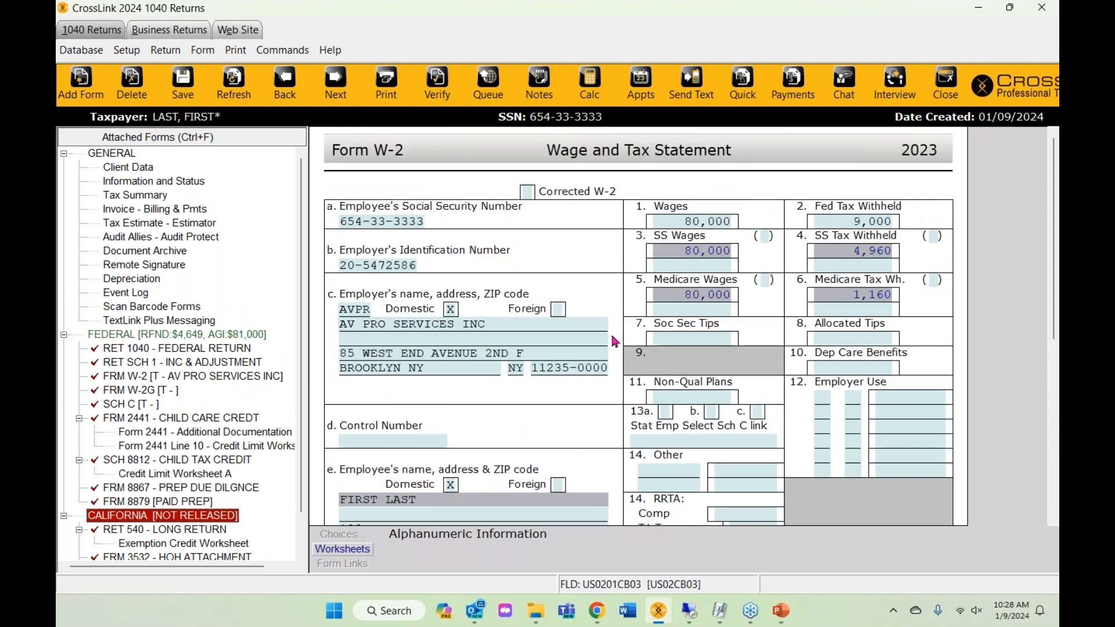
pyautogui.scroll(-2, 522, 348)
pyautogui.scroll(2, 668, 247)
pyautogui.scroll(-1, 689, 457)
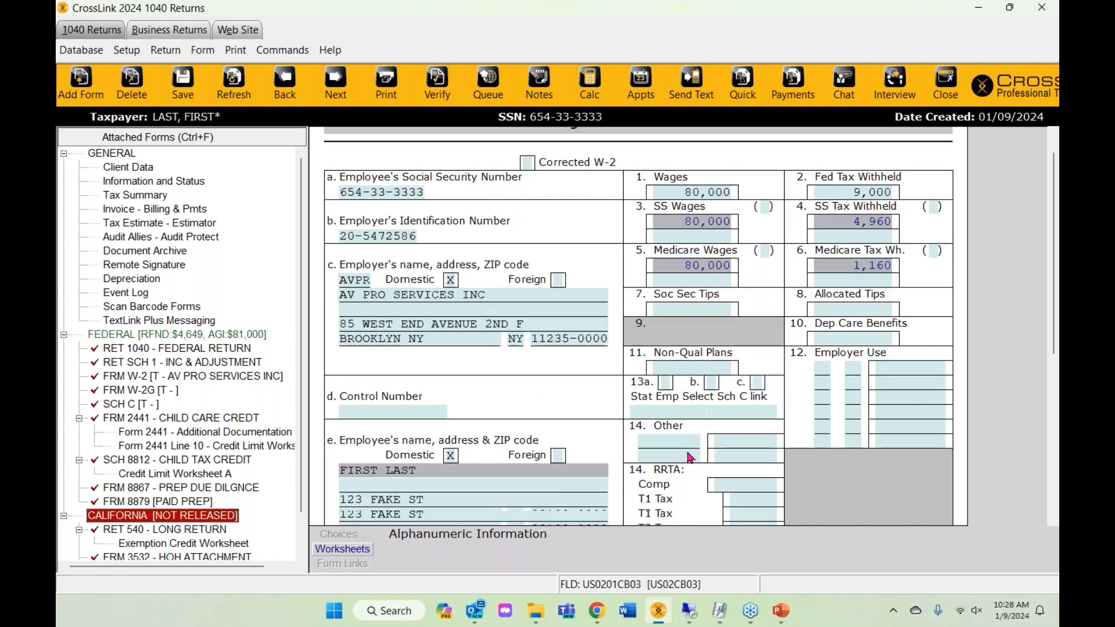
pyautogui.scroll(-1, 689, 457)
pyautogui.scroll(-2, 689, 456)
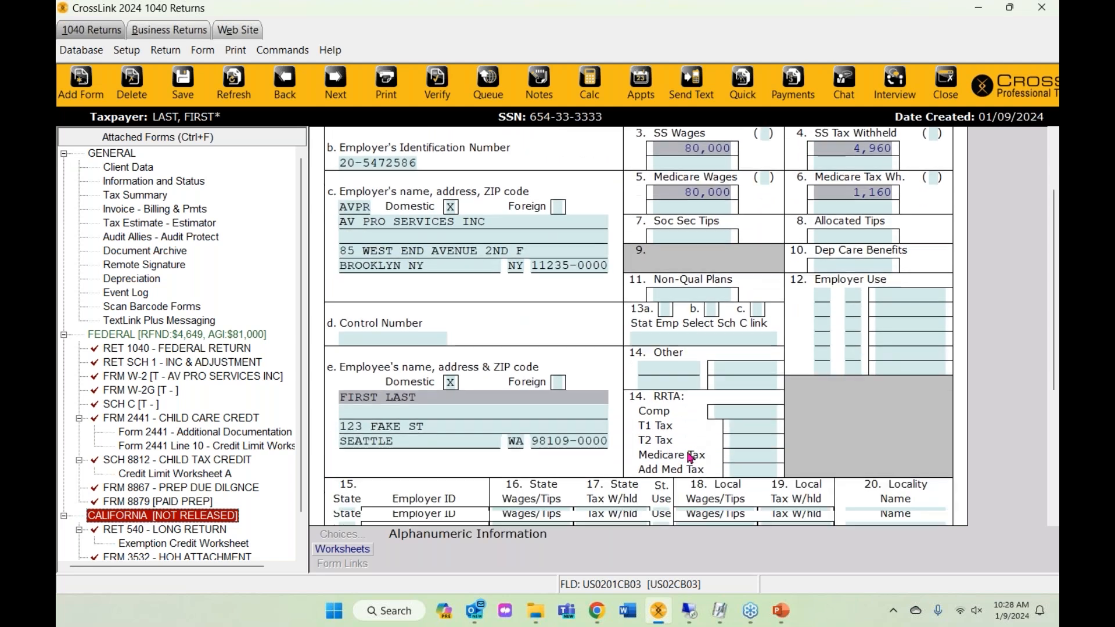
pyautogui.click(361, 485)
pyautogui.hotkey('shift', 'Tab')
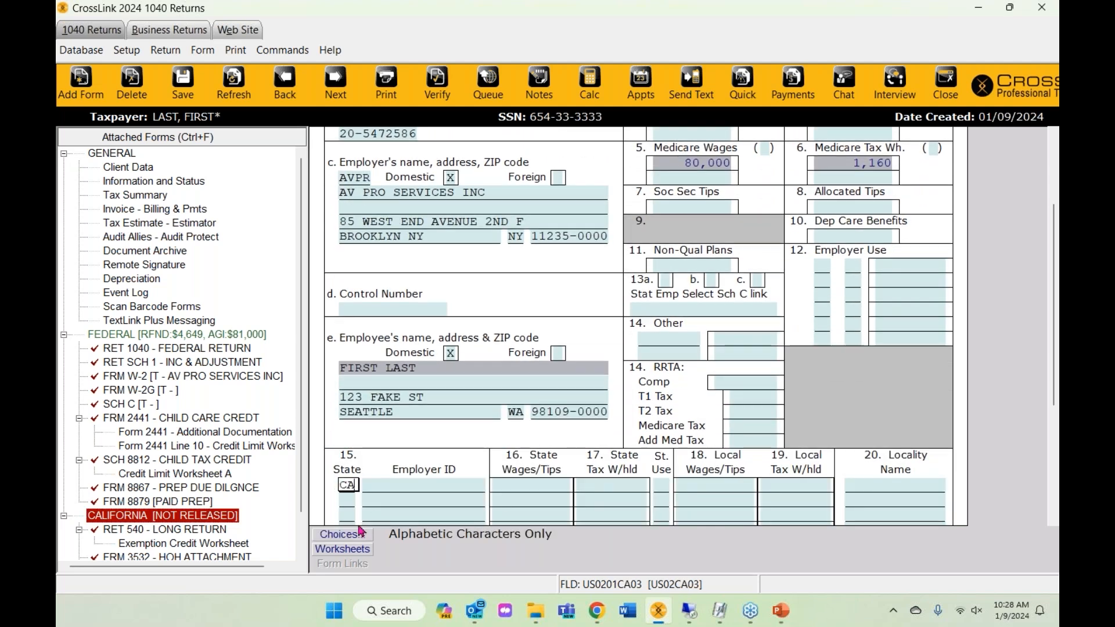
pyautogui.press('BackSpace')
pyautogui.press('Tab')
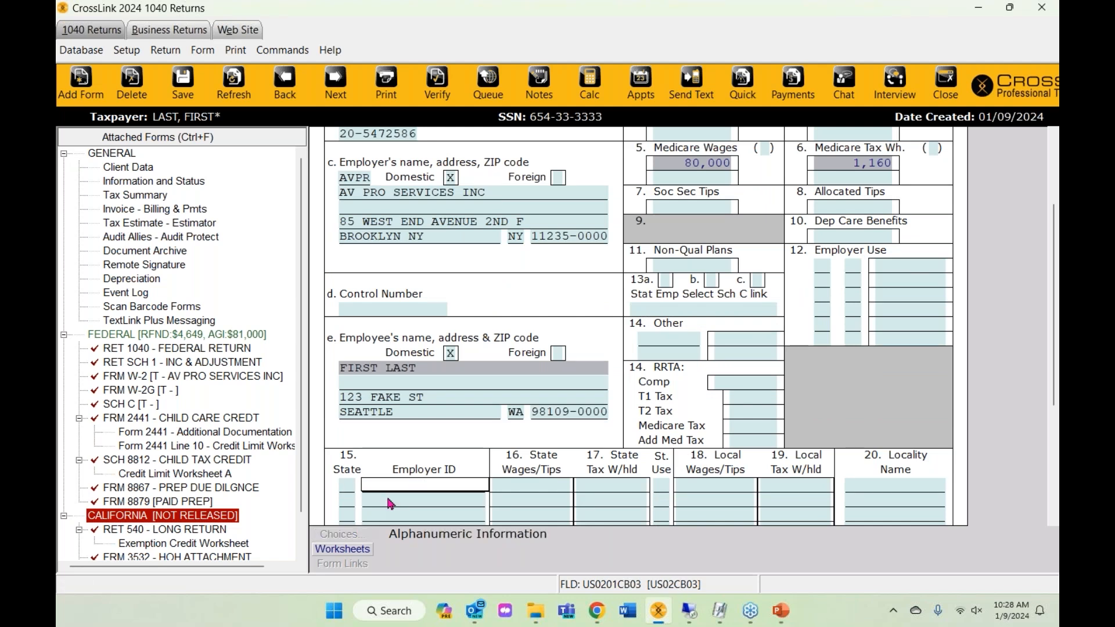
pyautogui.scroll(-4, 388, 503)
# - Remove the CALIFORNIA [NOT RELEASED] state package and confirm its deletion
pyautogui.rightClick(152, 519)
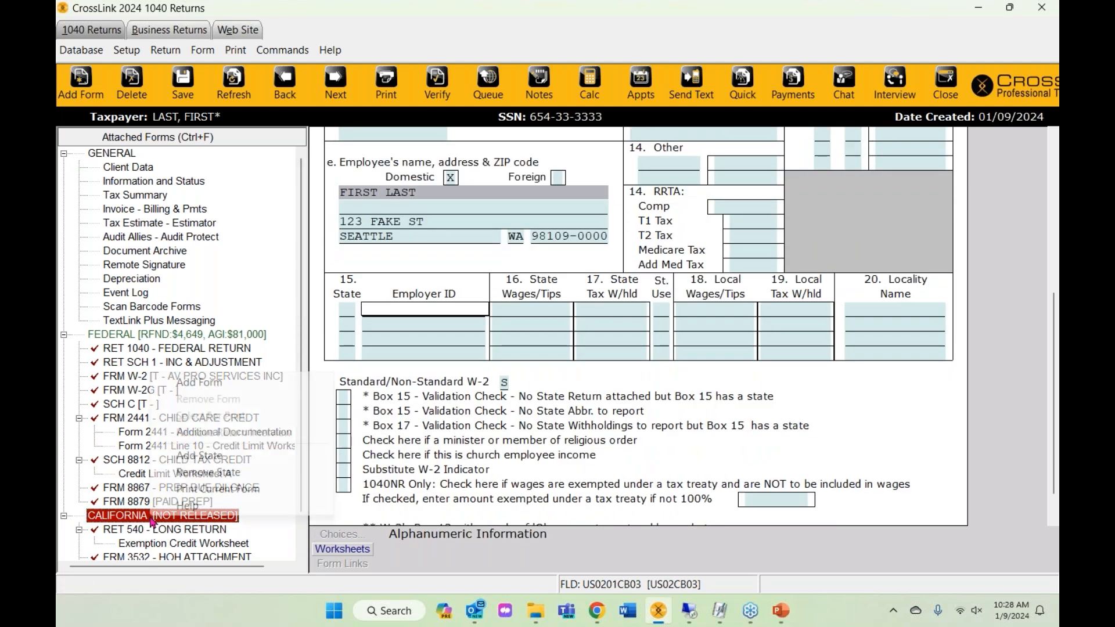
pyautogui.rightClick(116, 523)
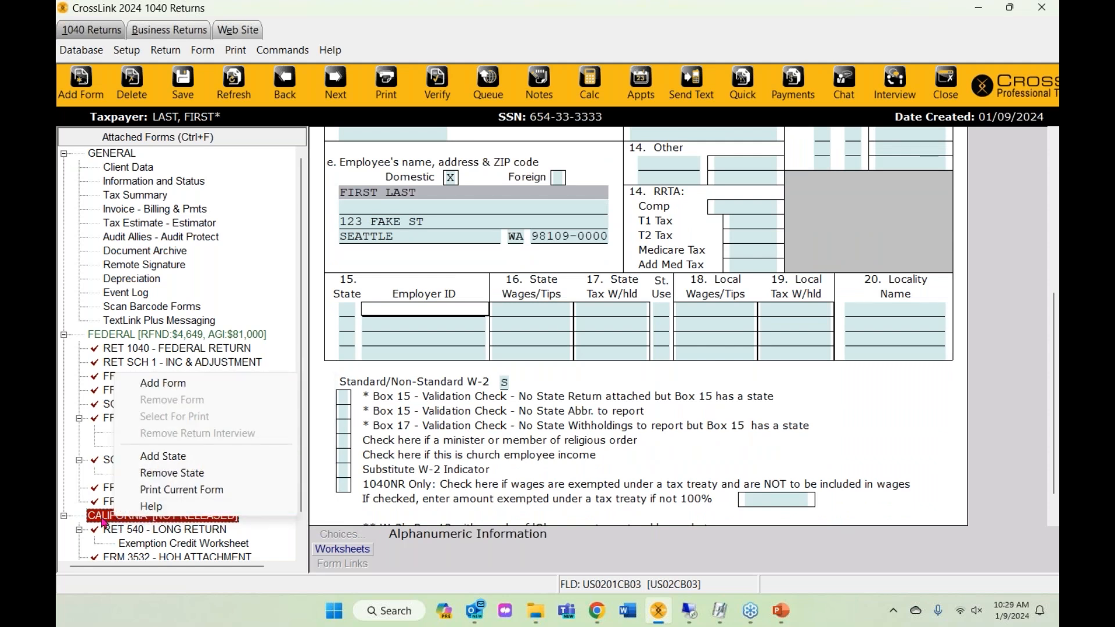
pyautogui.rightClick(102, 522)
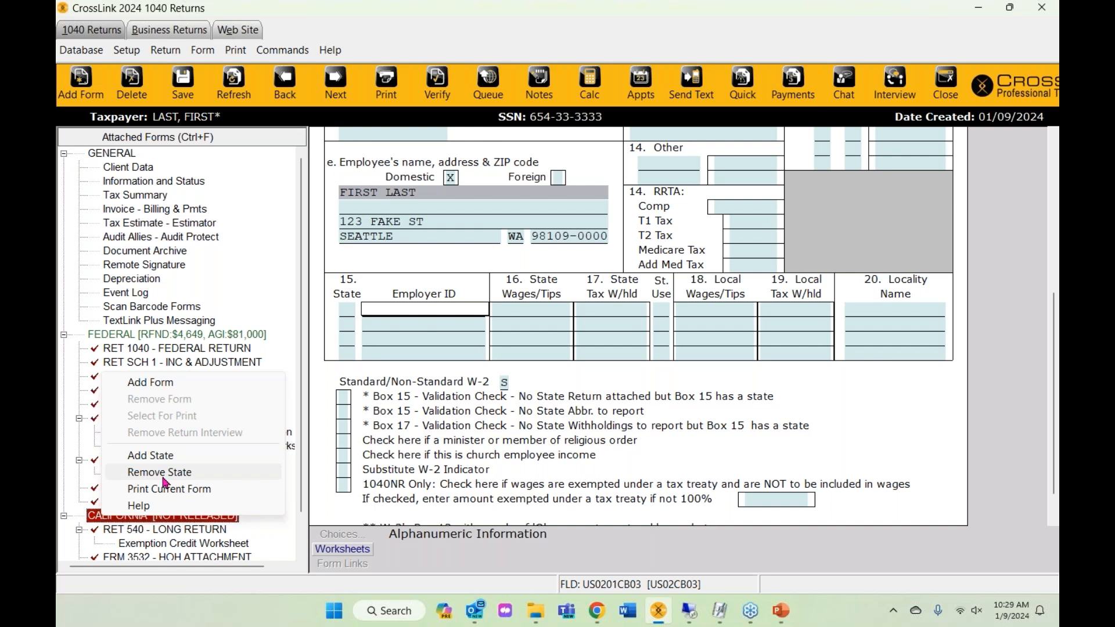
pyautogui.click(164, 479)
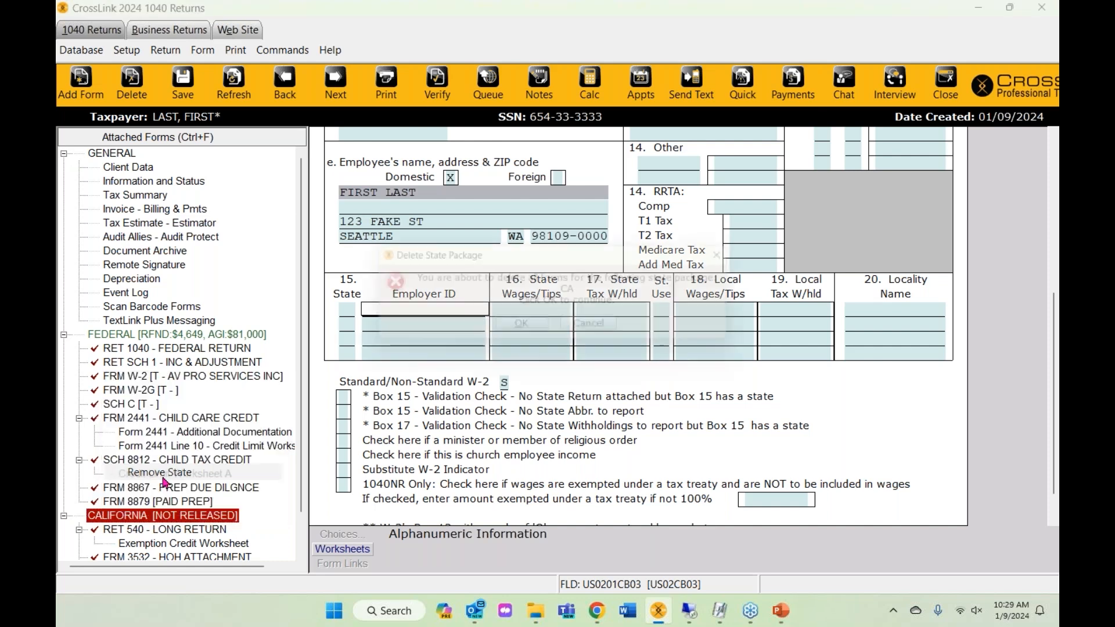
pyautogui.click(524, 331)
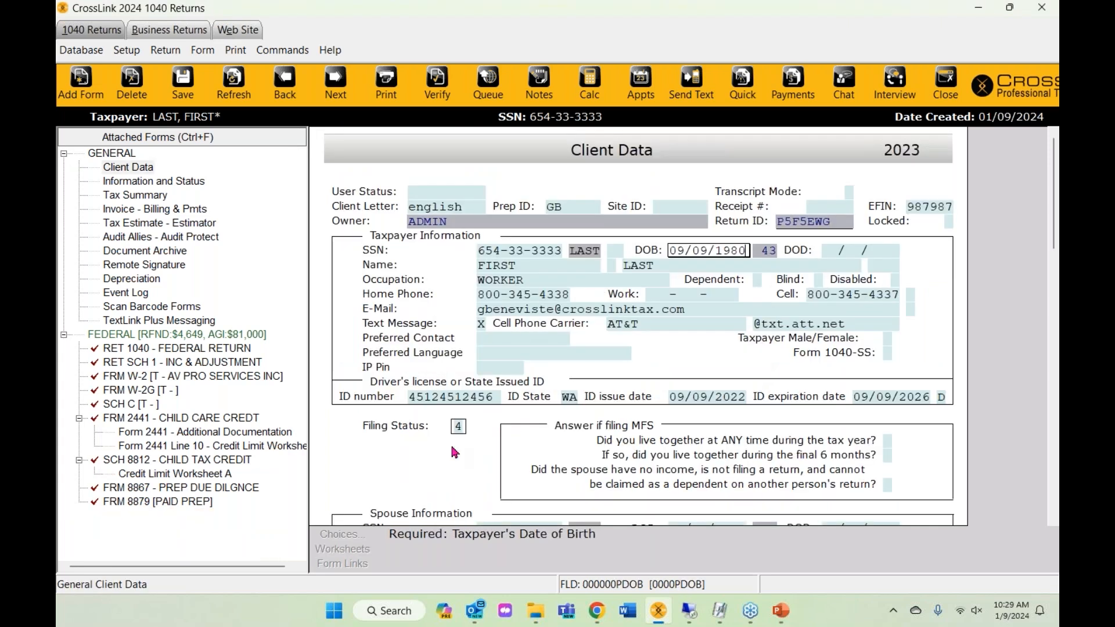
# - Open the W-2G and choose MONEYMAKER CASINO from the saved payers as the payer
pyautogui.click(246, 377)
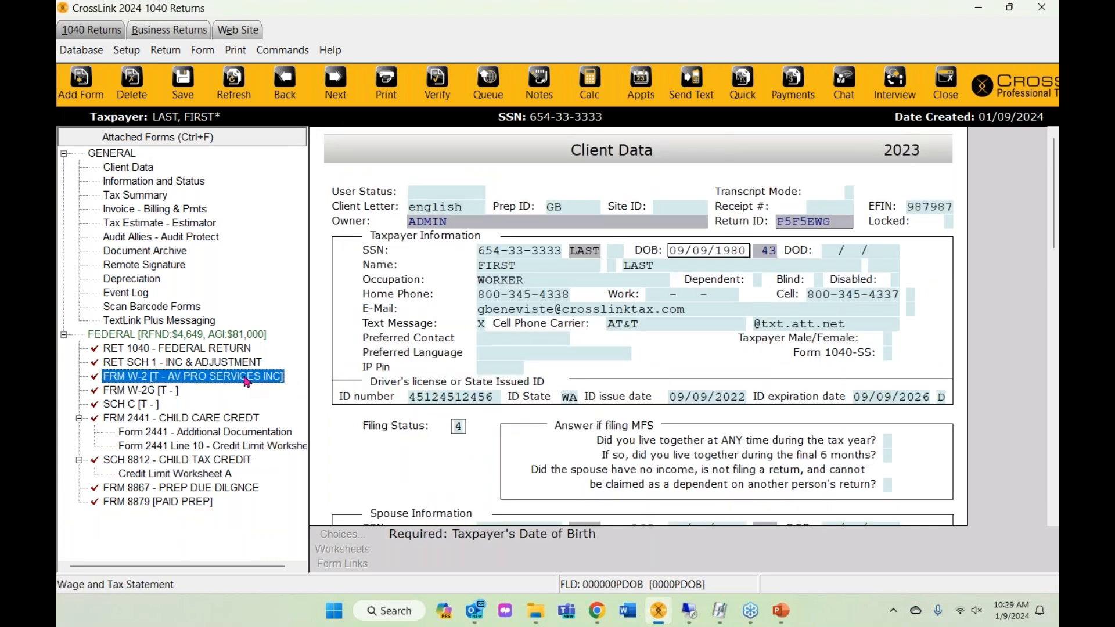
pyautogui.click(153, 395)
pyautogui.doubleClick(153, 397)
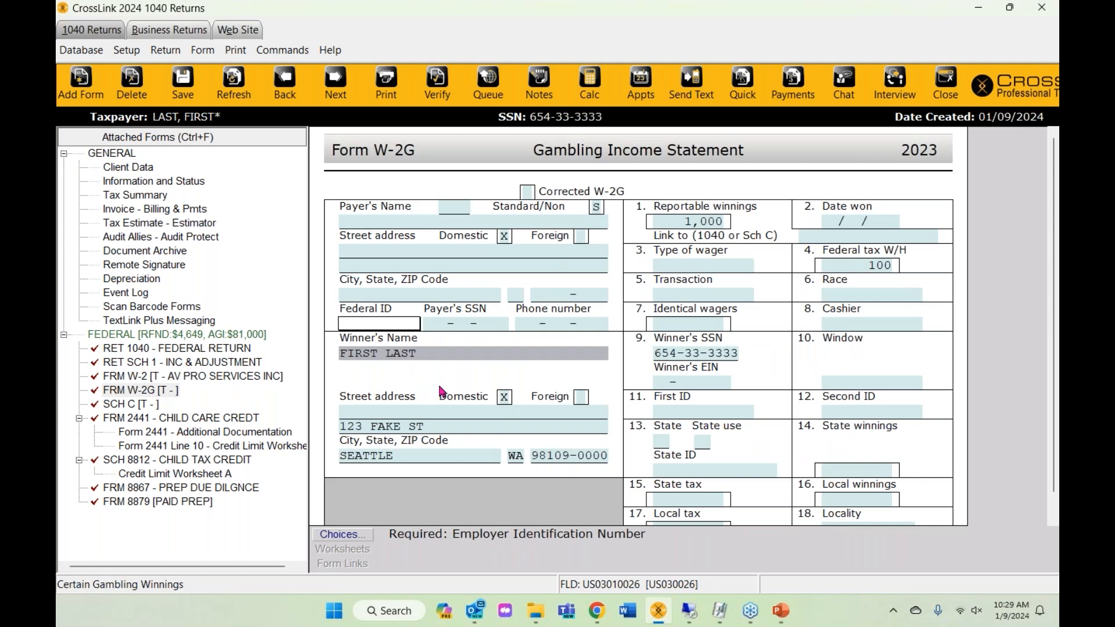
pyautogui.click(377, 221)
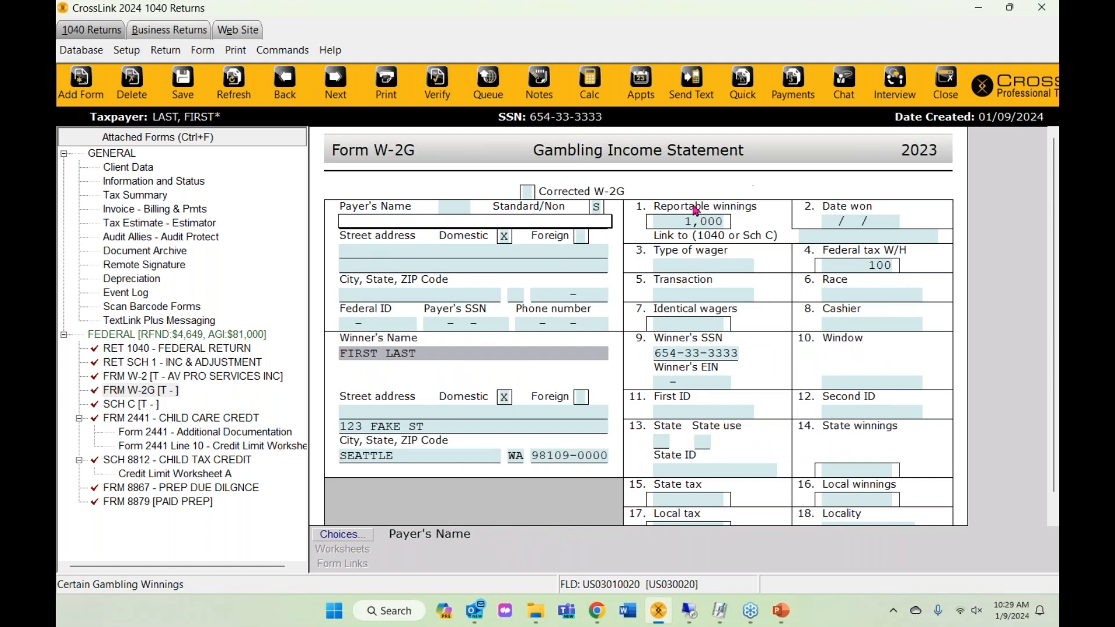
pyautogui.click(355, 537)
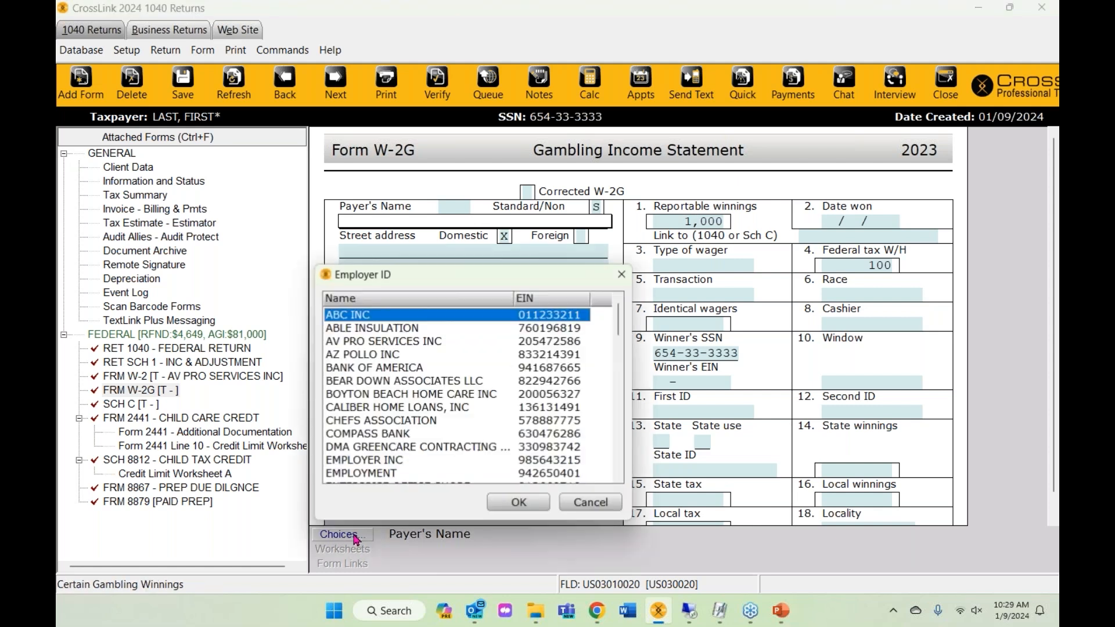
pyautogui.scroll(-1, 379, 461)
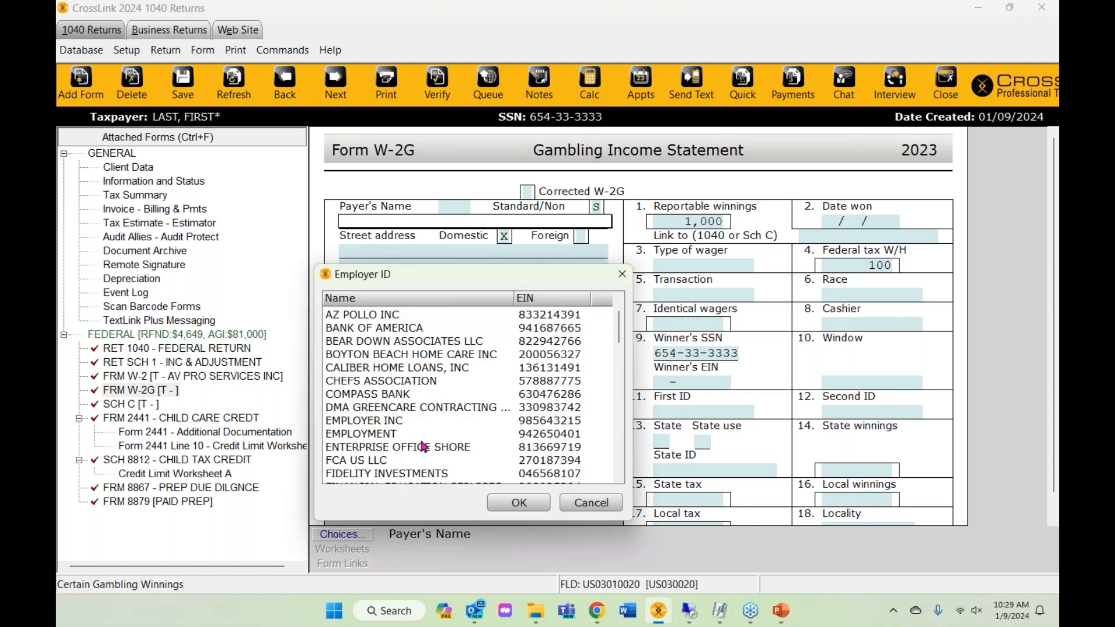
pyautogui.scroll(-7, 422, 446)
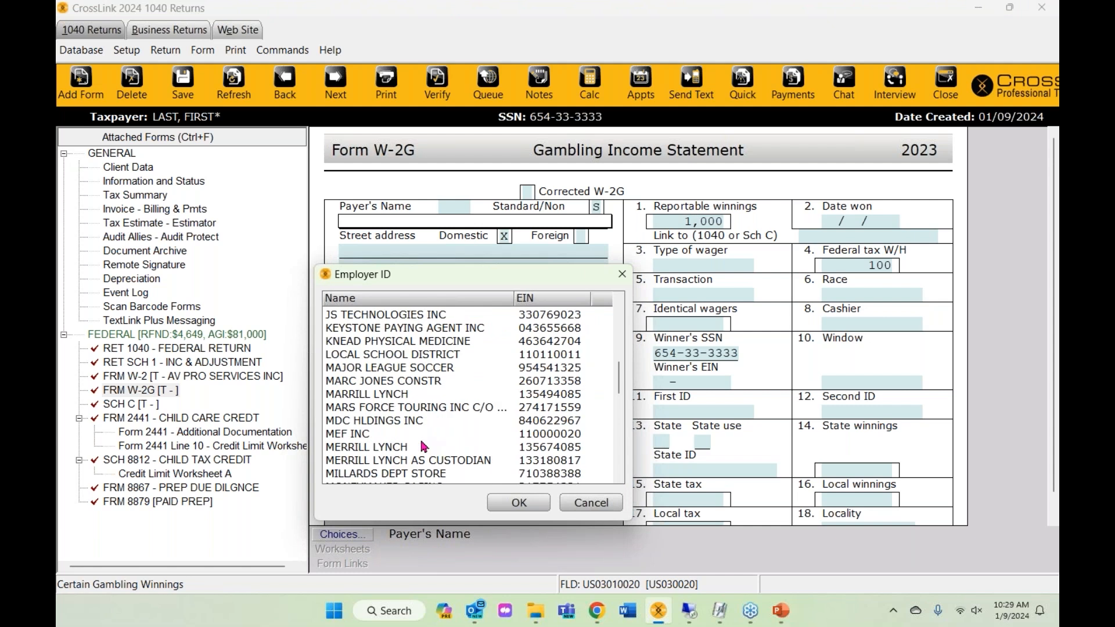
pyautogui.scroll(-1, 387, 425)
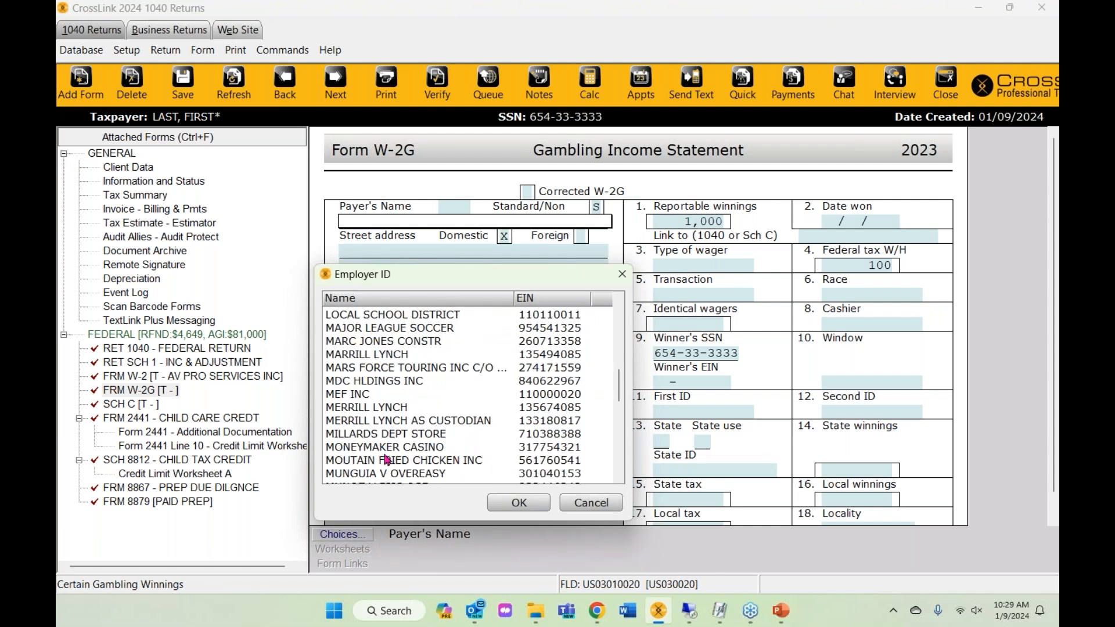
pyautogui.scroll(-2, 386, 462)
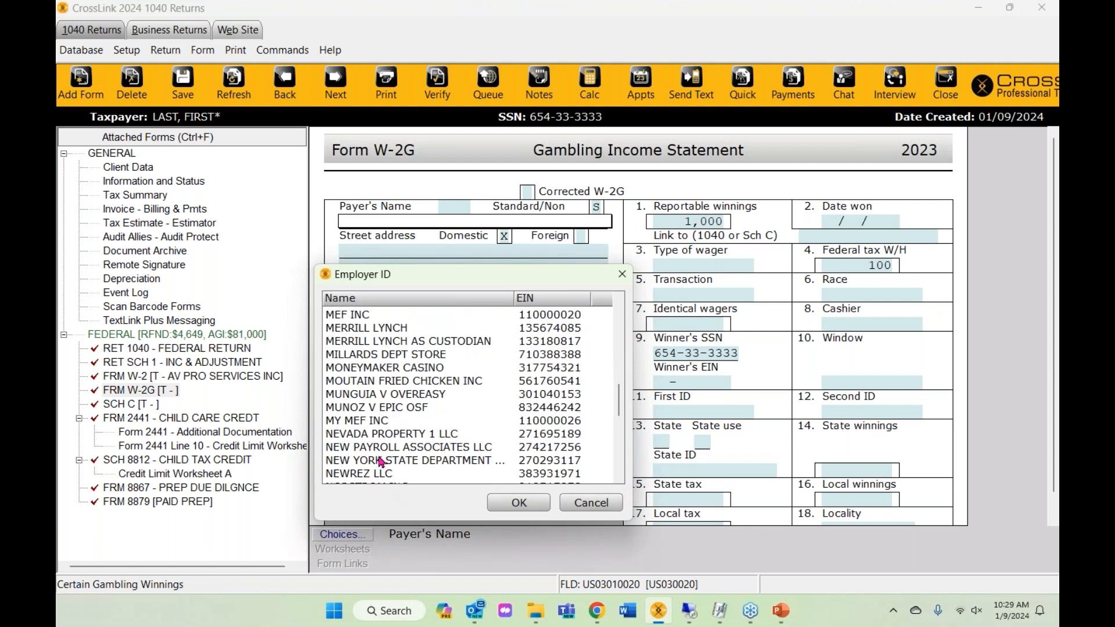
pyautogui.click(382, 372)
pyautogui.click(529, 507)
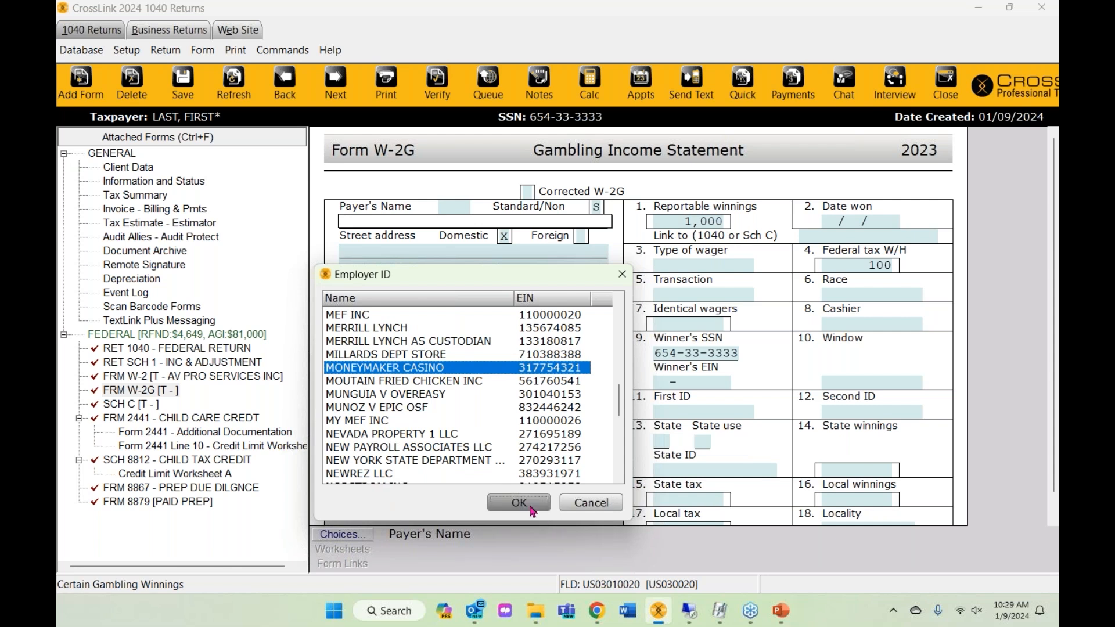
# - Enter 05/05/2023 as the W-2G date won
pyautogui.click(828, 222)
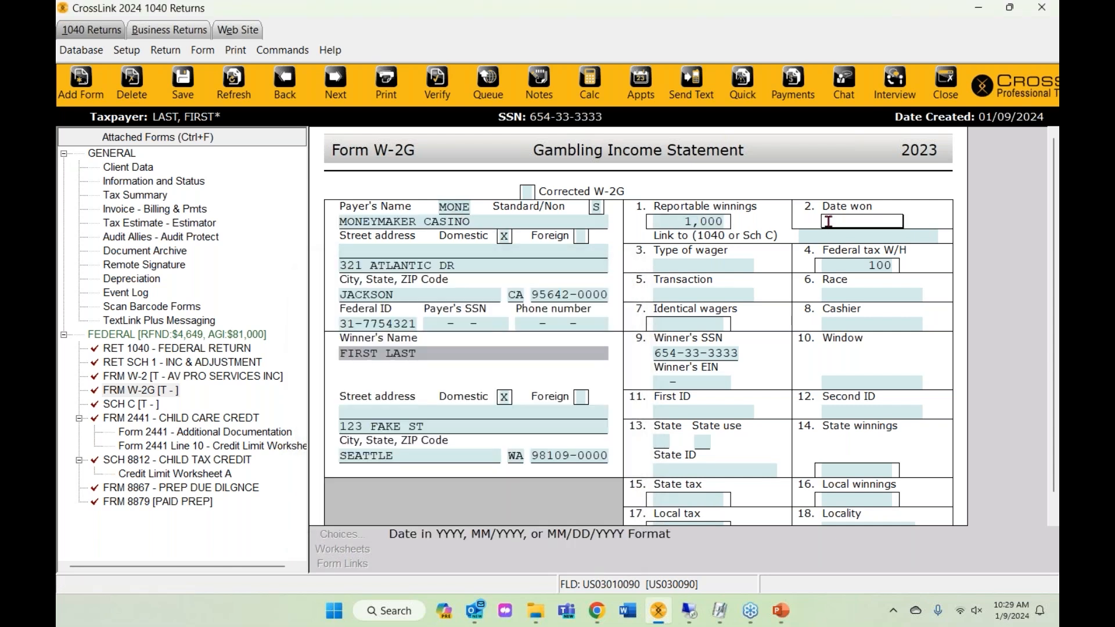
pyautogui.write('20')
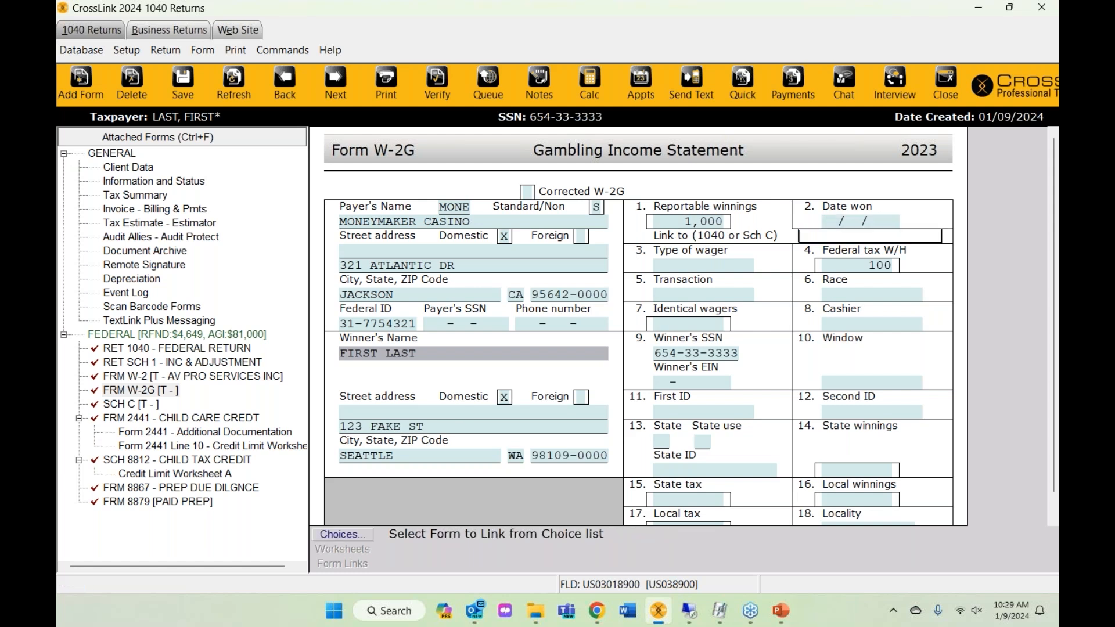
pyautogui.write('05/05/2023')
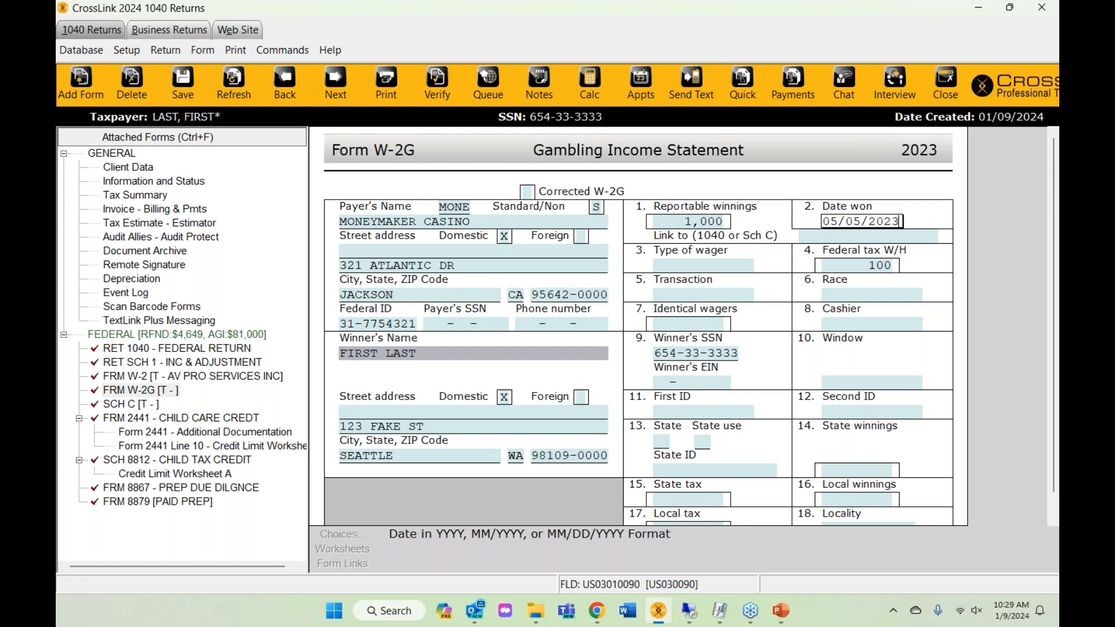
pyautogui.press('Return')
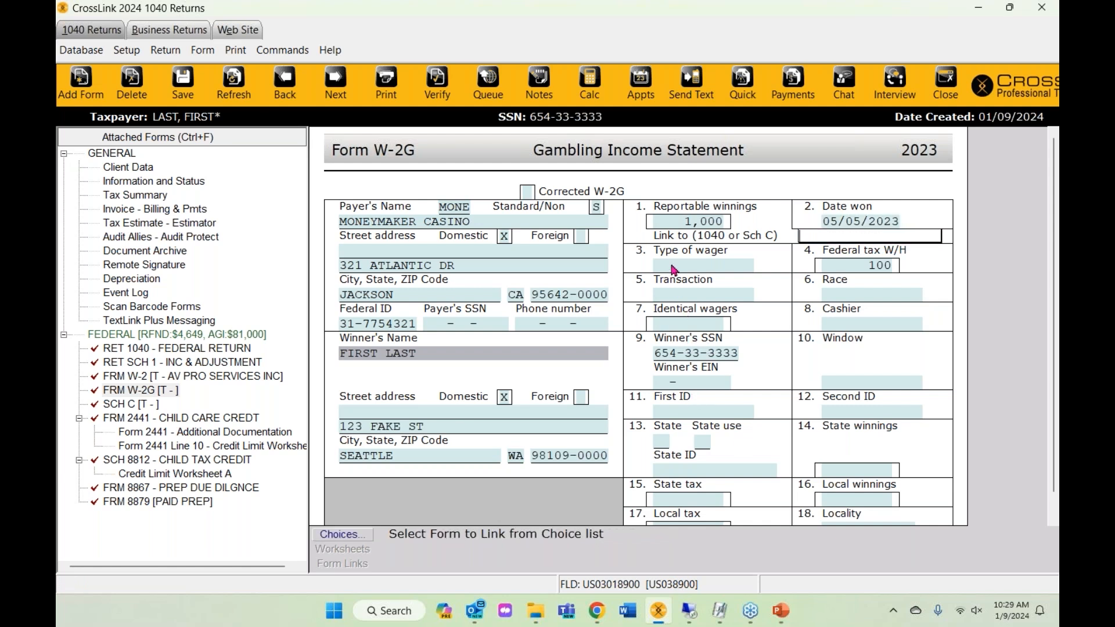
pyautogui.scroll(-1, 651, 418)
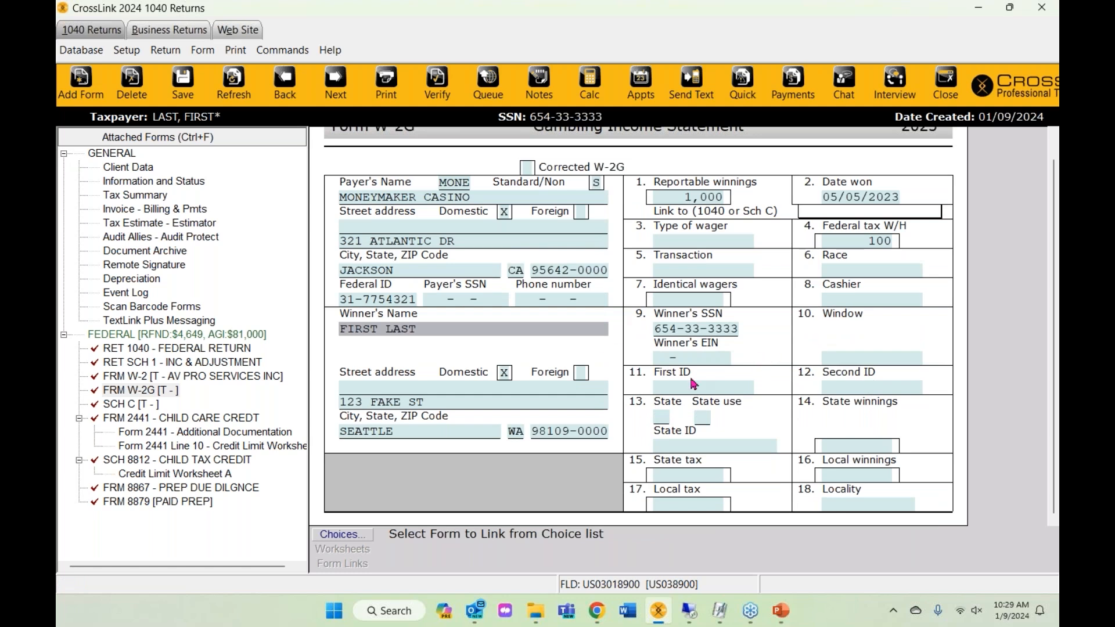
pyautogui.click(130, 406)
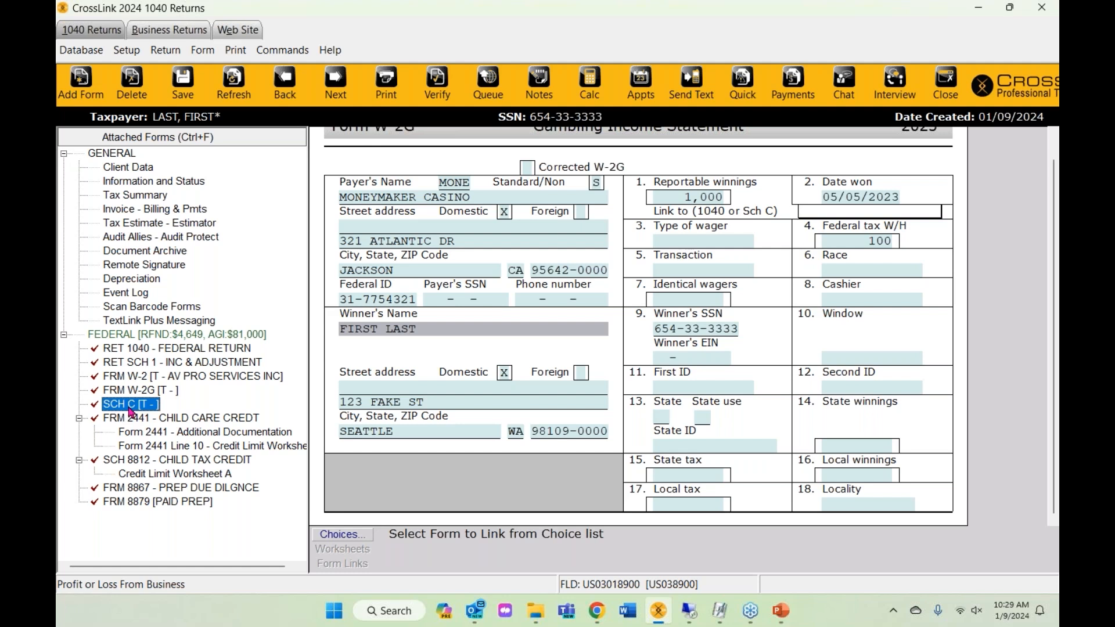
# - Enter LANDSCAPING as the Schedule C principal business or profession
pyautogui.click(130, 406)
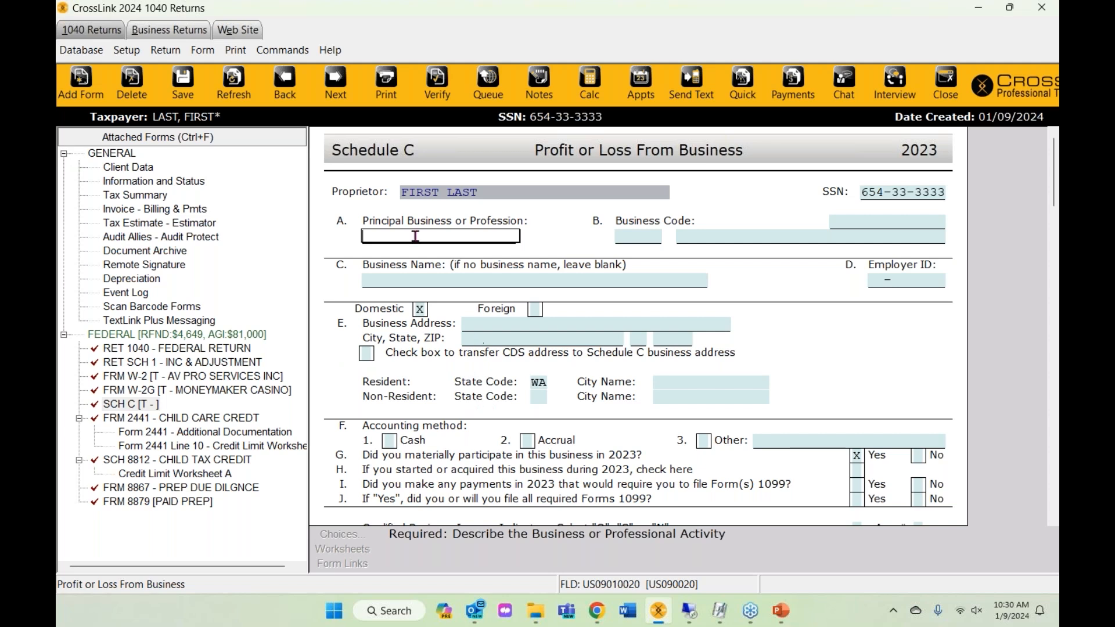
pyautogui.write('LANDSCAPING')
pyautogui.press('Tab')
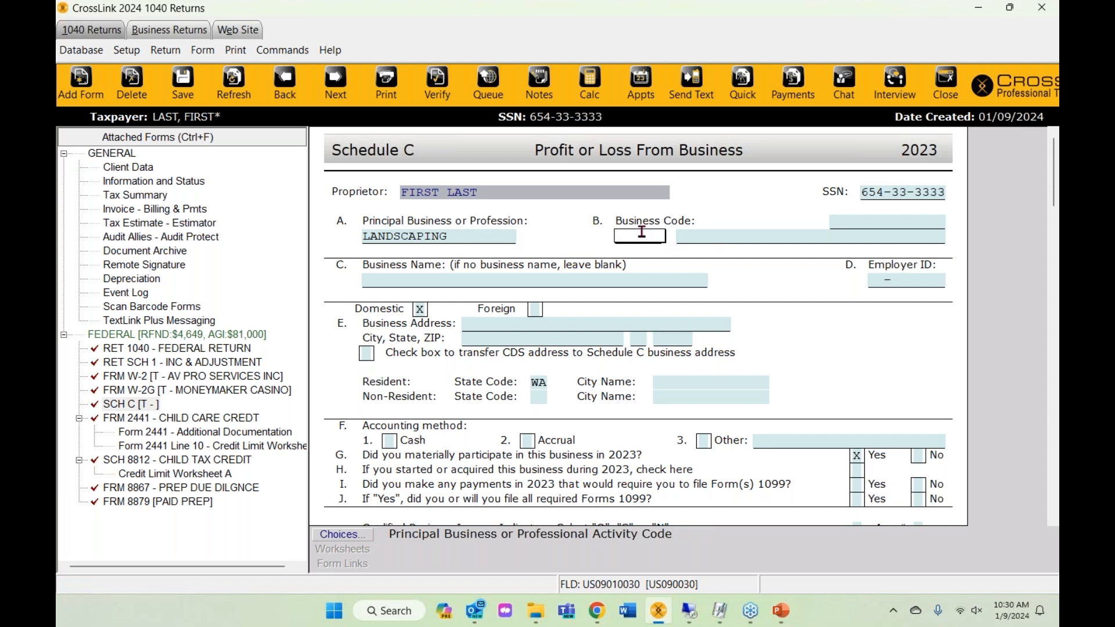
pyautogui.click(341, 534)
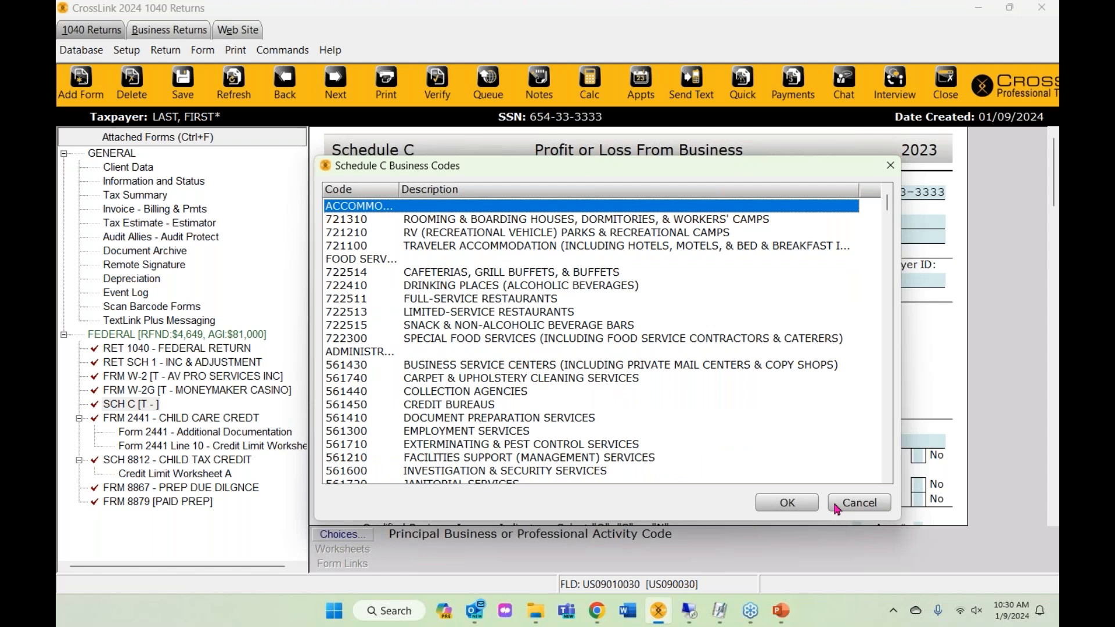
pyautogui.click(859, 502)
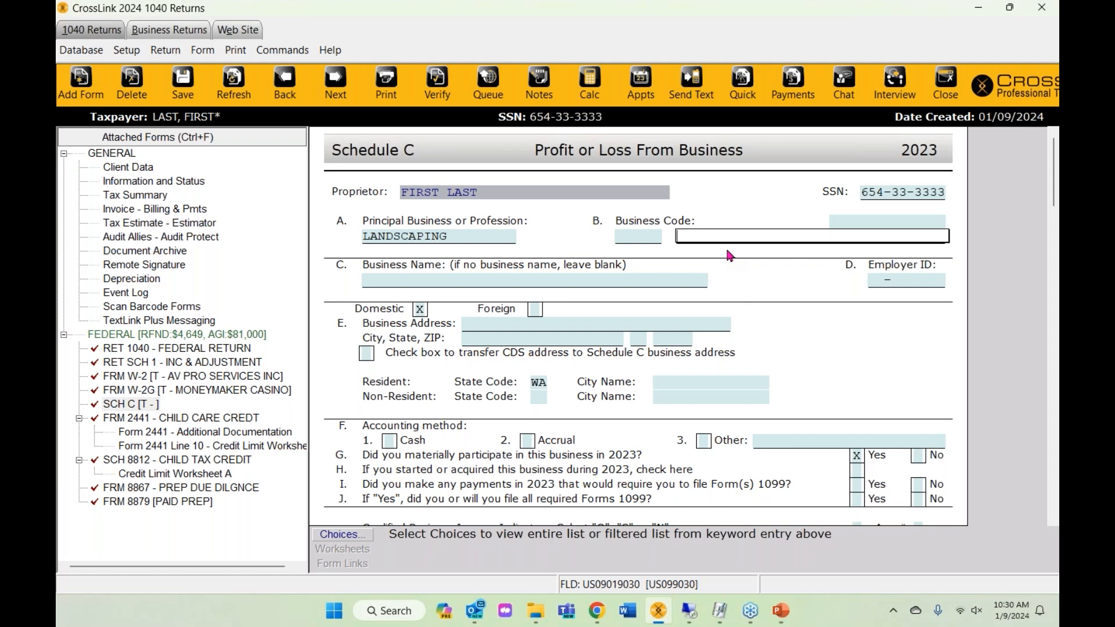
# - Accept the LANDSCAPING SERVICES suggestion so business code 561730 fills in
pyautogui.write('LANDS')
pyautogui.press('Return')
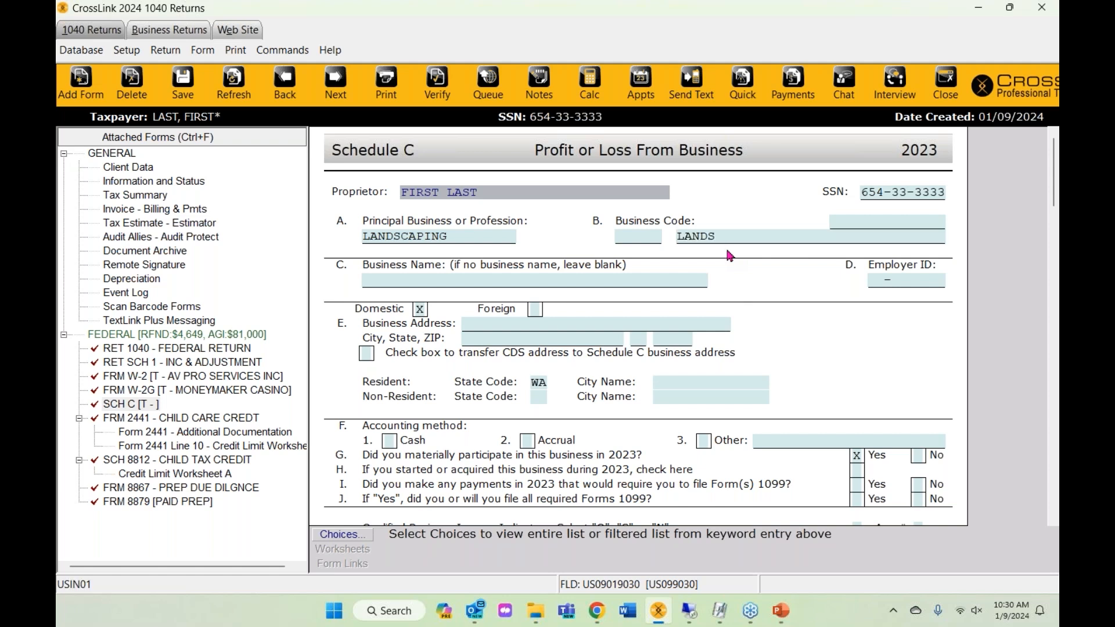
pyautogui.hotkey('shift', 'Tab')
pyautogui.press('BackSpace')
pyautogui.press('BackSpace')
pyautogui.press('BackSpace')
pyautogui.press('BackSpace')
pyautogui.write('A')
pyautogui.press('BackSpace')
pyautogui.press('BackSpace')
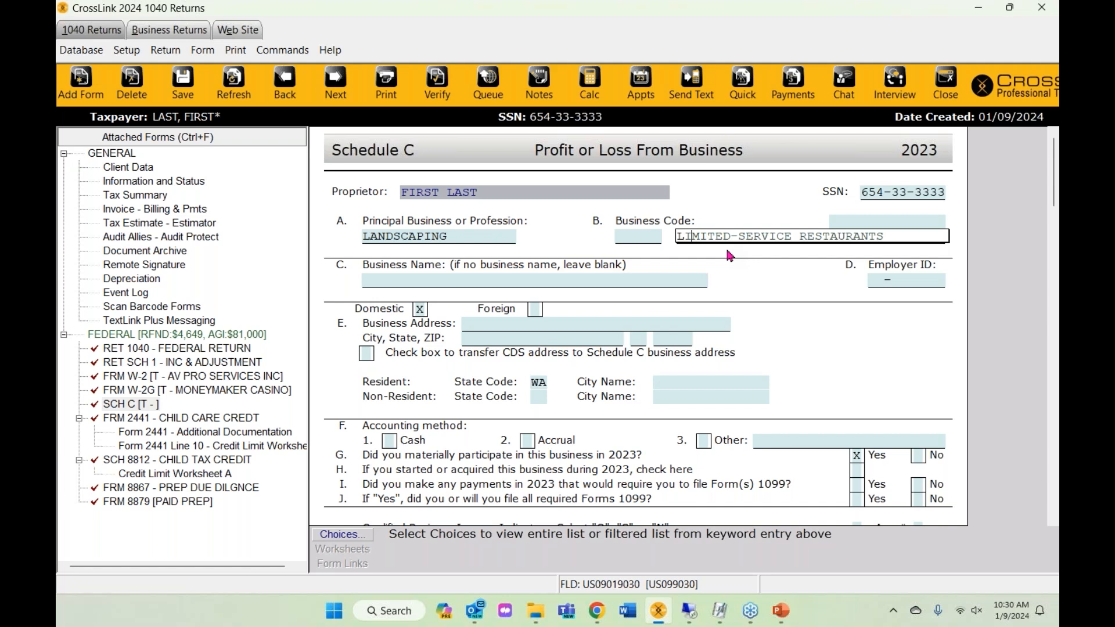
pyautogui.write('ANDSCAPING SERVICES')
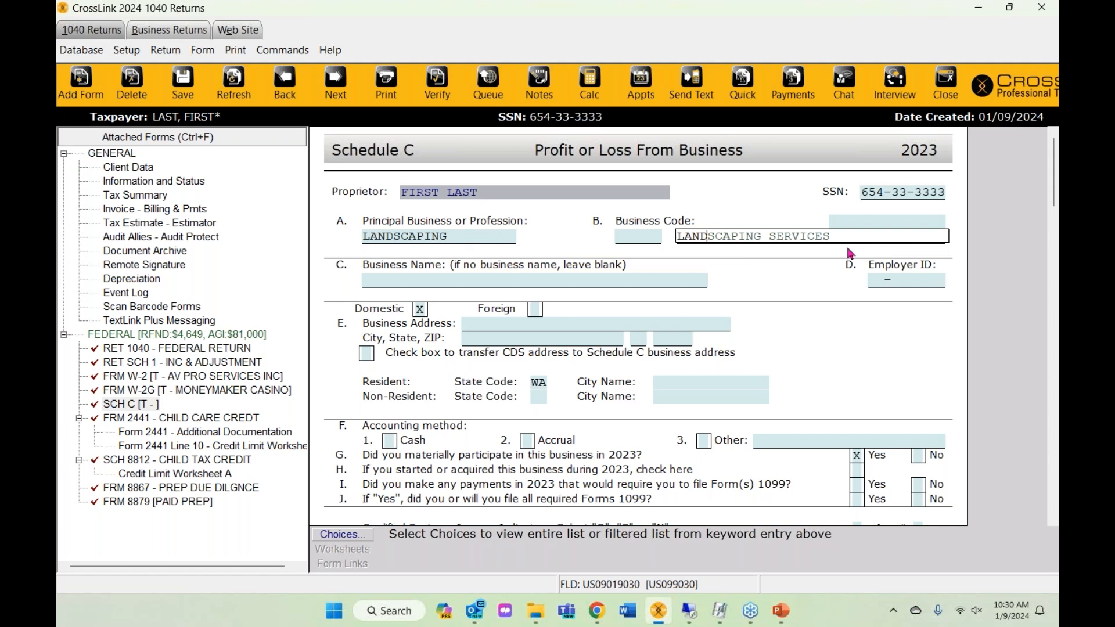
pyautogui.press('Return')
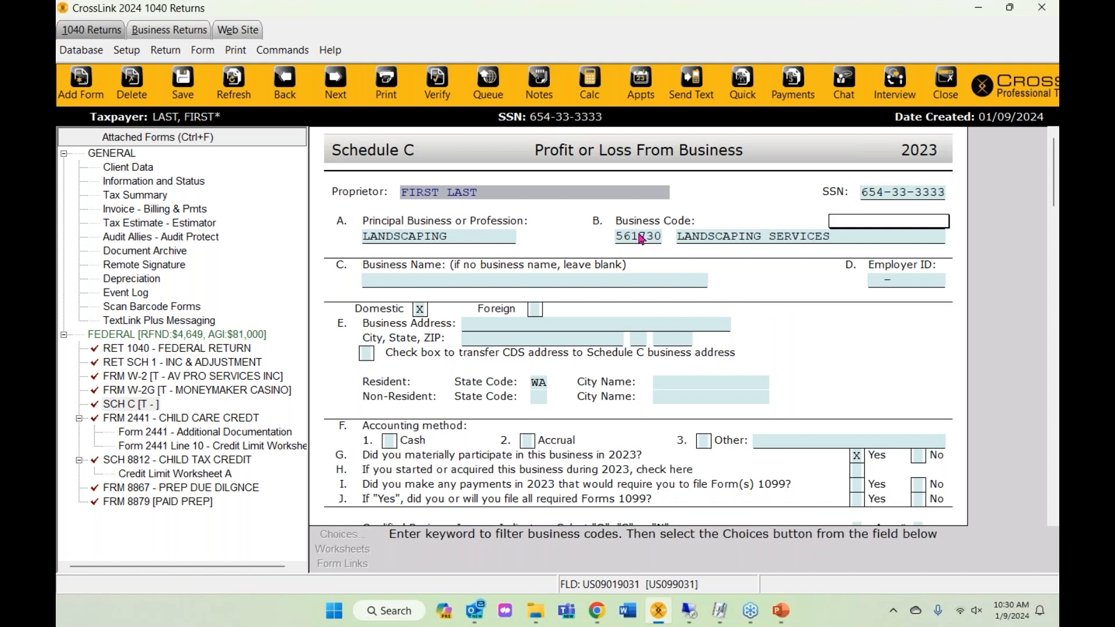
pyautogui.click(641, 238)
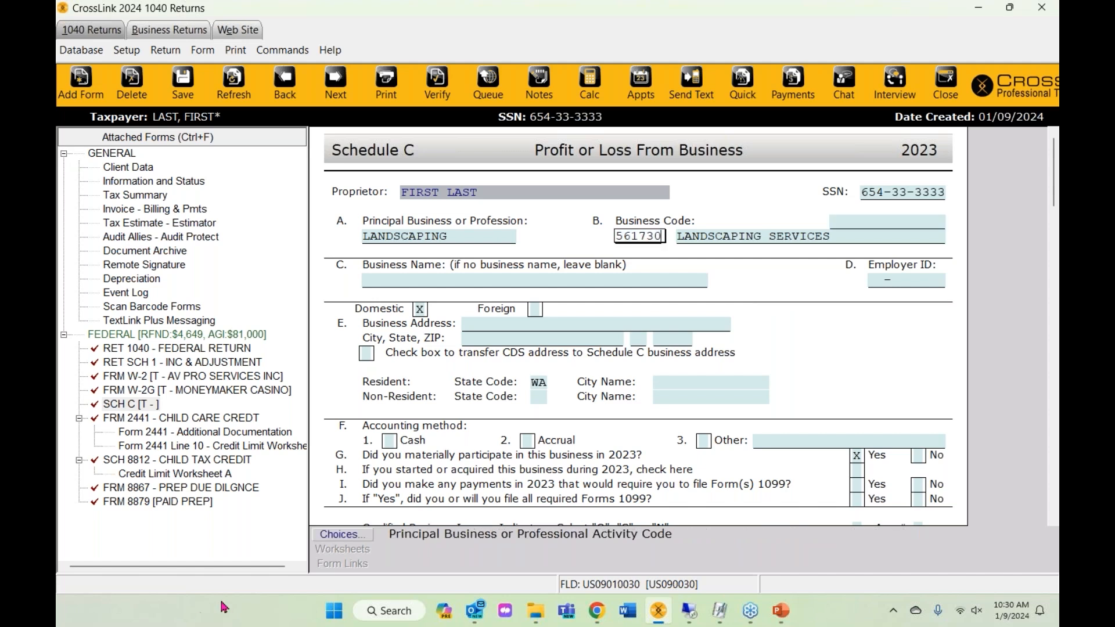
pyautogui.click(342, 536)
pyautogui.scroll(-20, 389, 433)
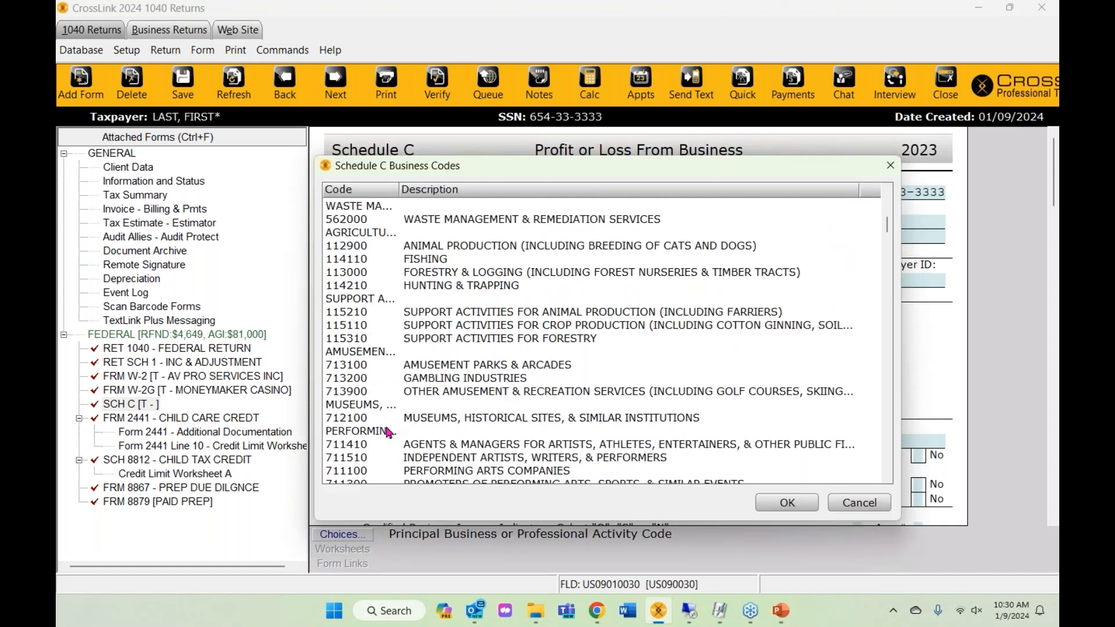
pyautogui.scroll(-10, 389, 433)
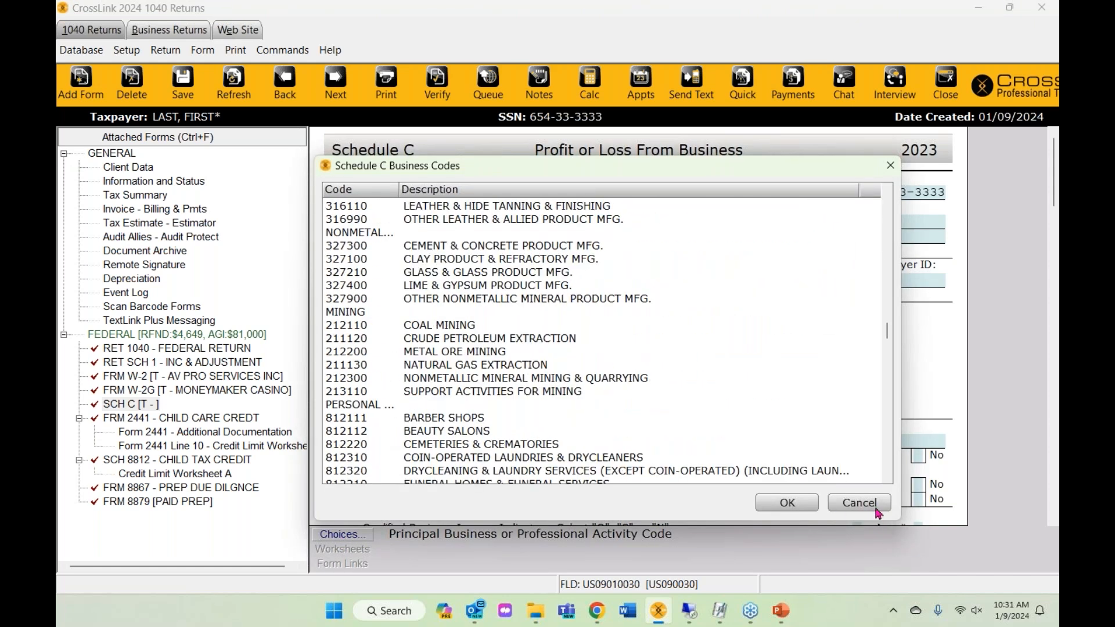
pyautogui.click(859, 503)
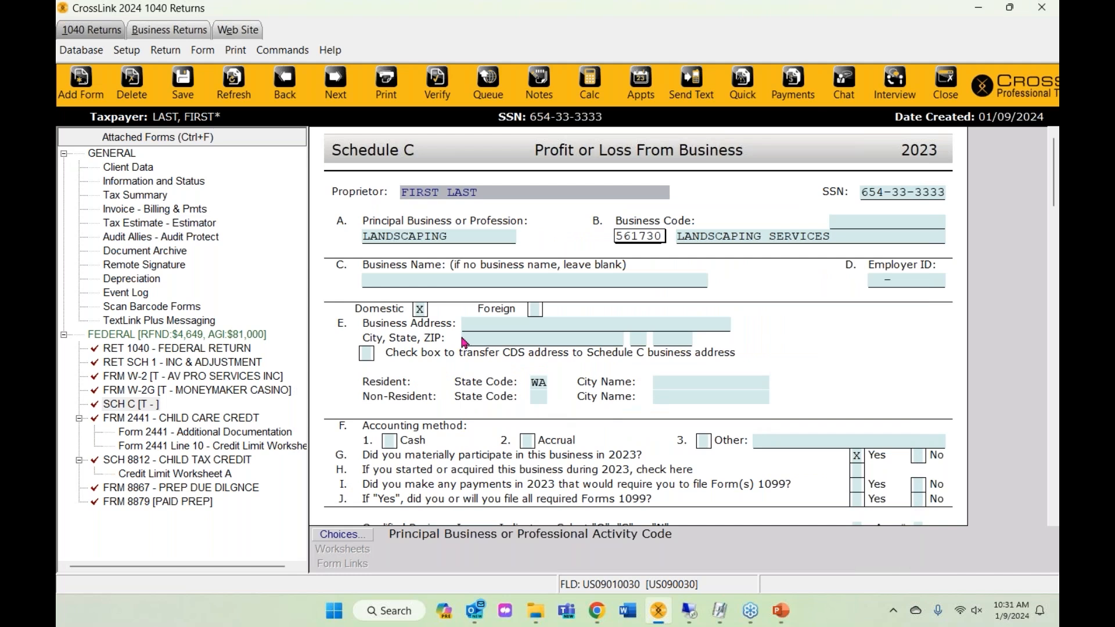
pyautogui.click(416, 290)
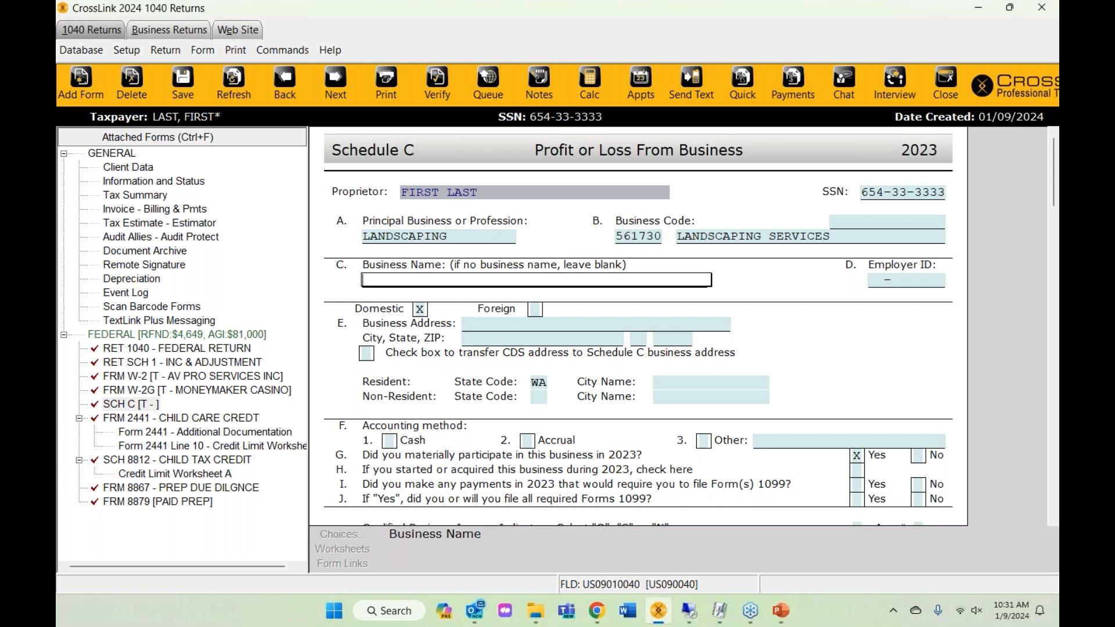
pyautogui.scroll(-2, 639, 348)
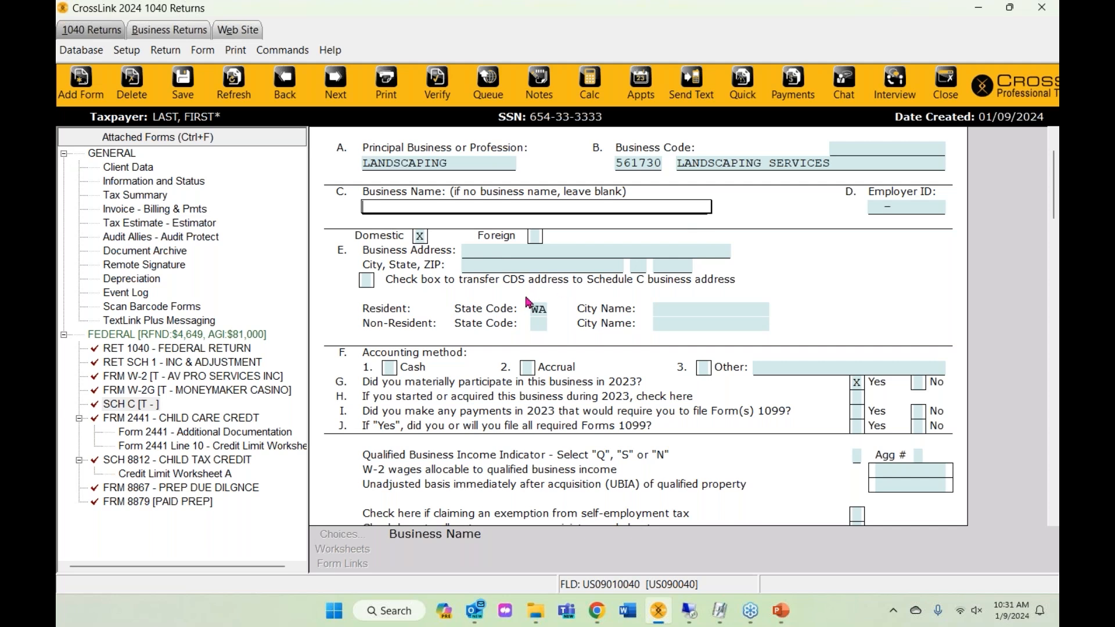
# - Mark the CDS address transfer box with X to fill the Schedule C business address
pyautogui.scroll(-1, 549, 400)
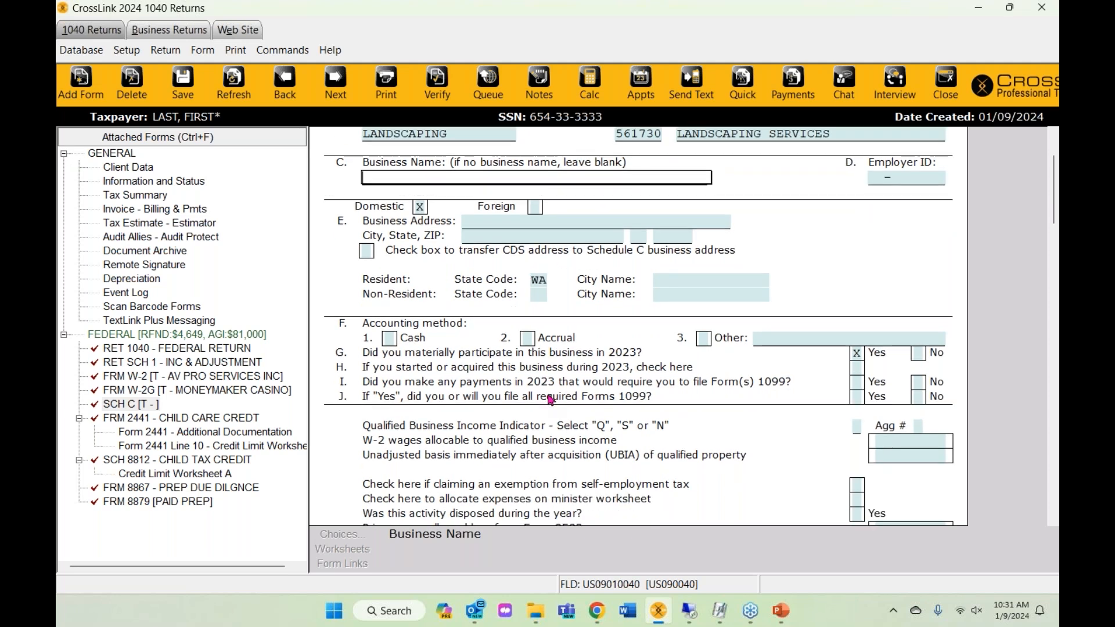
pyautogui.scroll(-1, 549, 399)
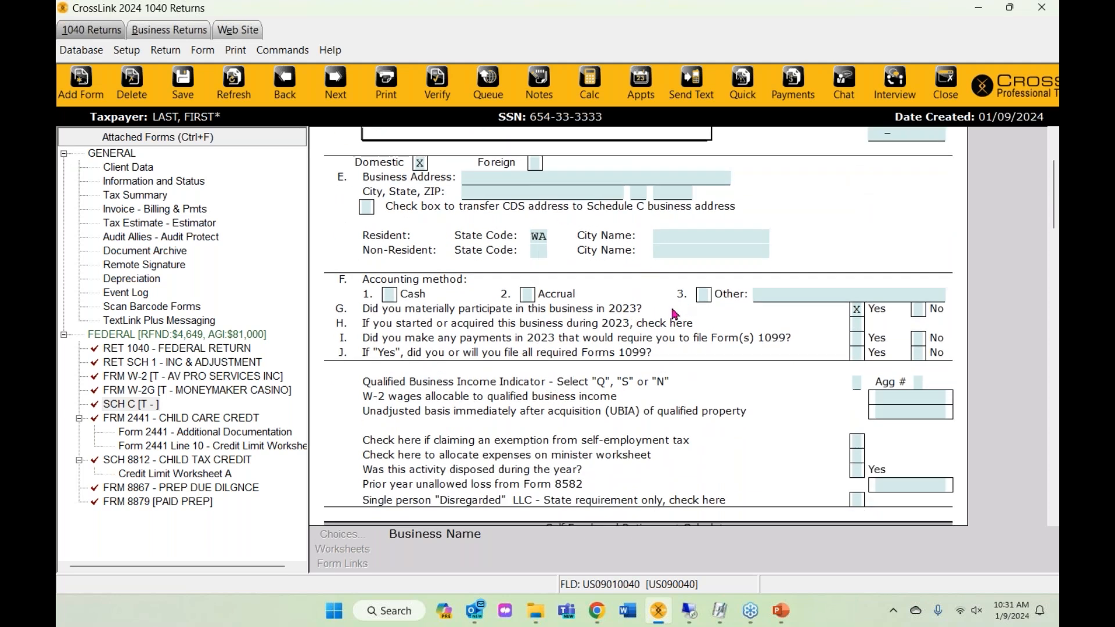
pyautogui.scroll(2, 749, 511)
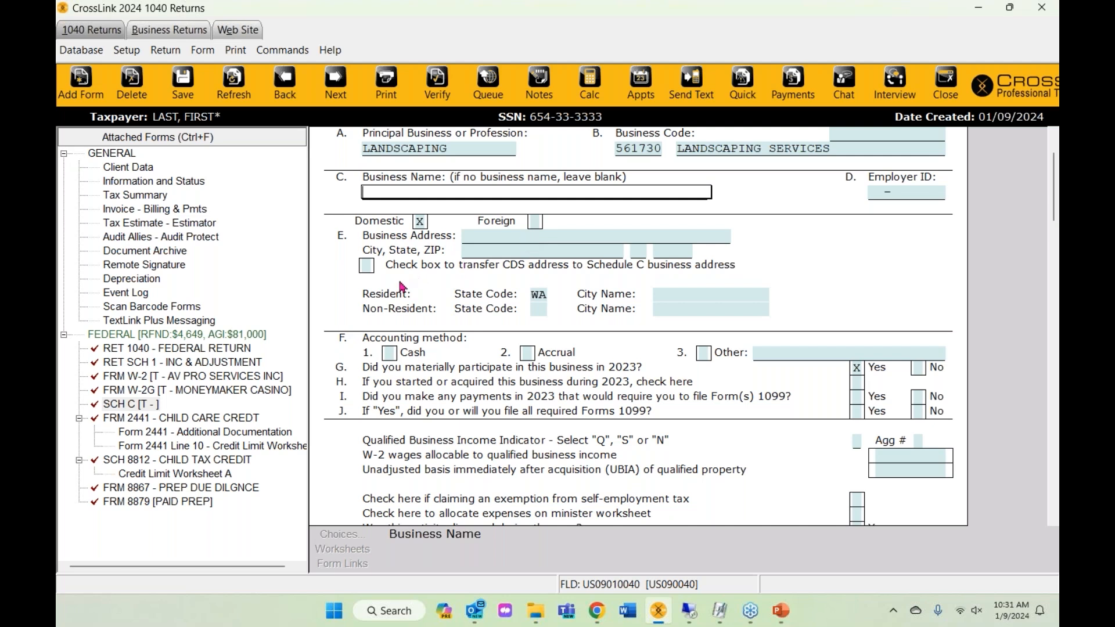
pyautogui.click(366, 266)
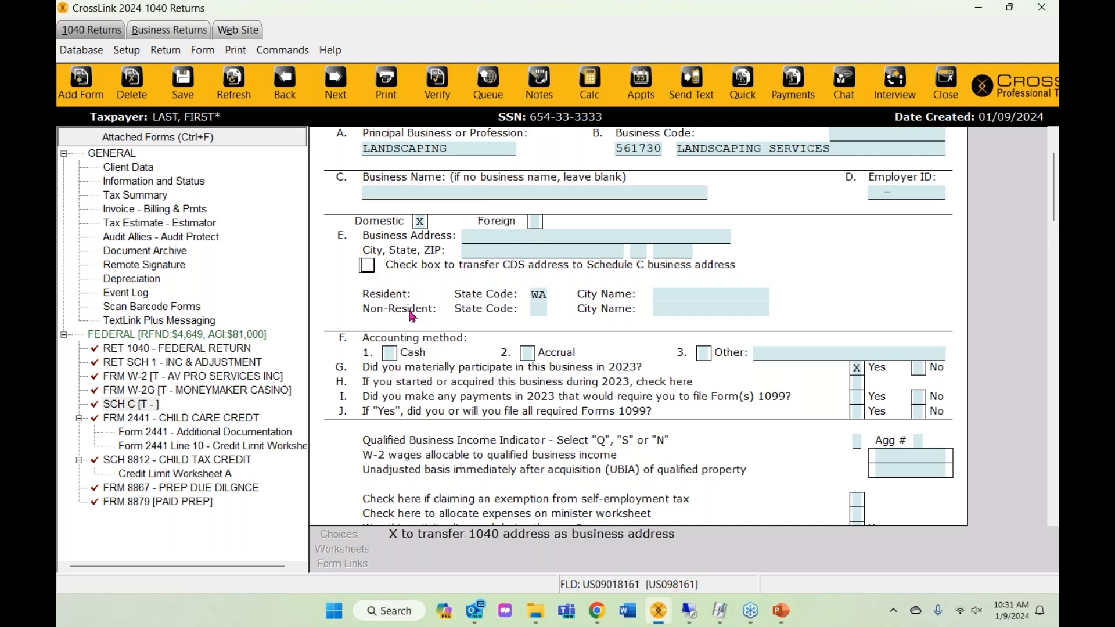
pyautogui.write('x')
pyautogui.press('Return')
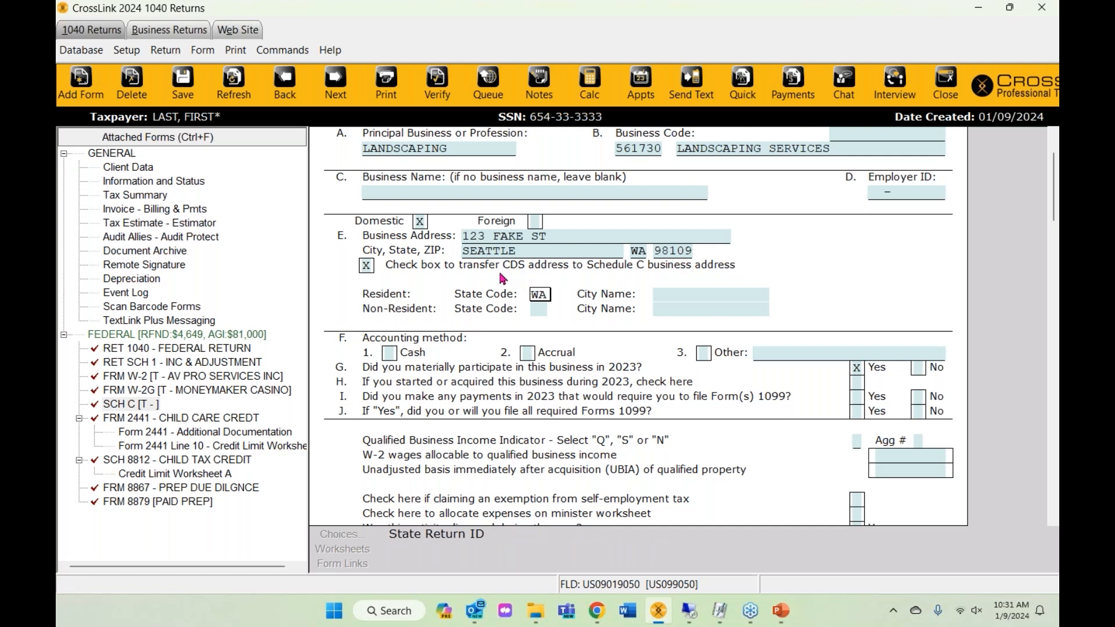
pyautogui.hotkey('shift', 'Tab')
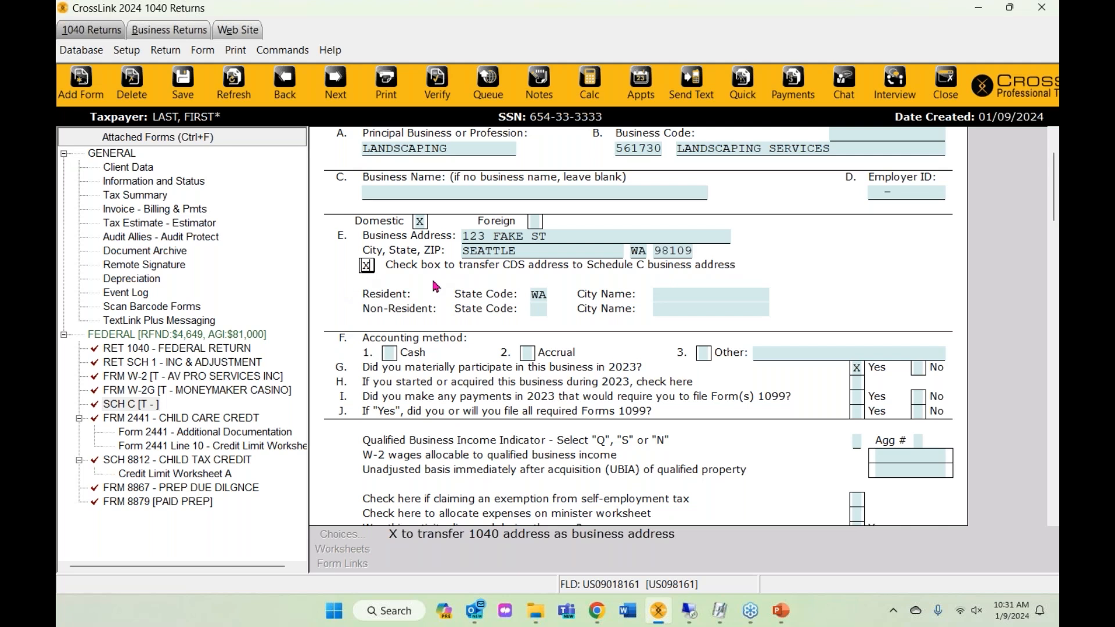
pyautogui.scroll(-3, 504, 372)
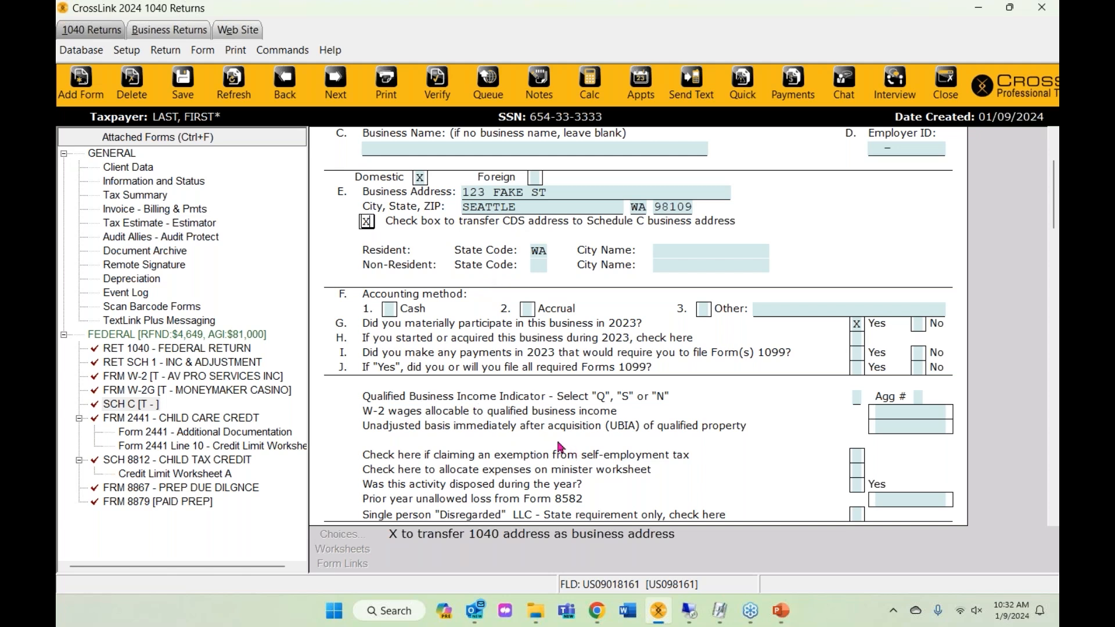
# - Choose cash accounting, set the QBI indicator to Q, and enter 10,000 gross receipts
pyautogui.click(389, 309)
pyautogui.scroll(-3, 422, 376)
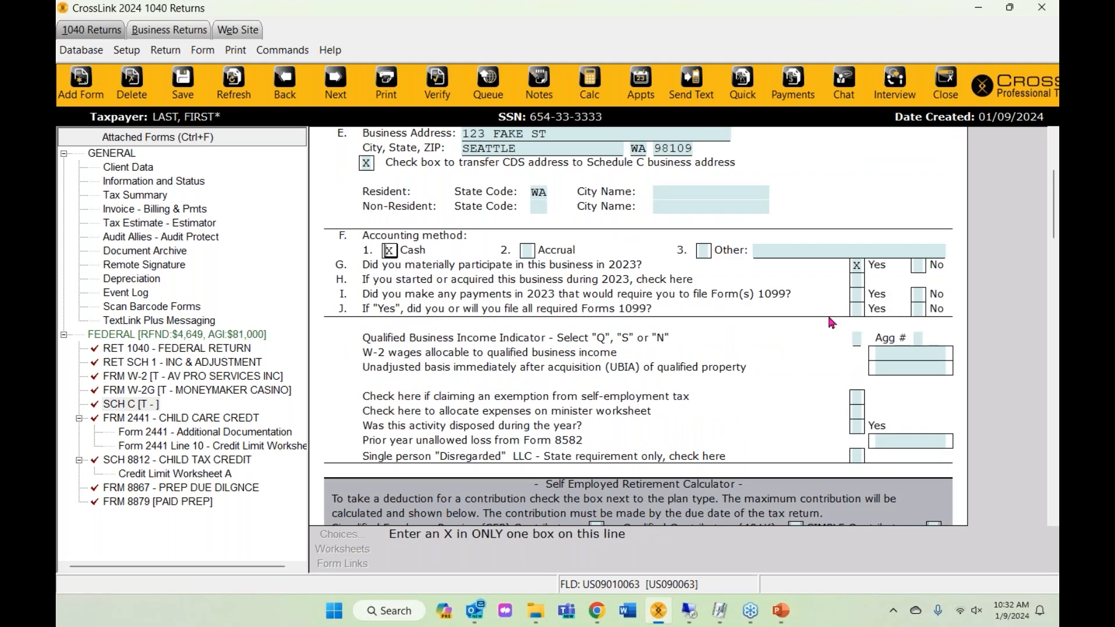
pyautogui.scroll(1, 758, 308)
pyautogui.click(797, 368)
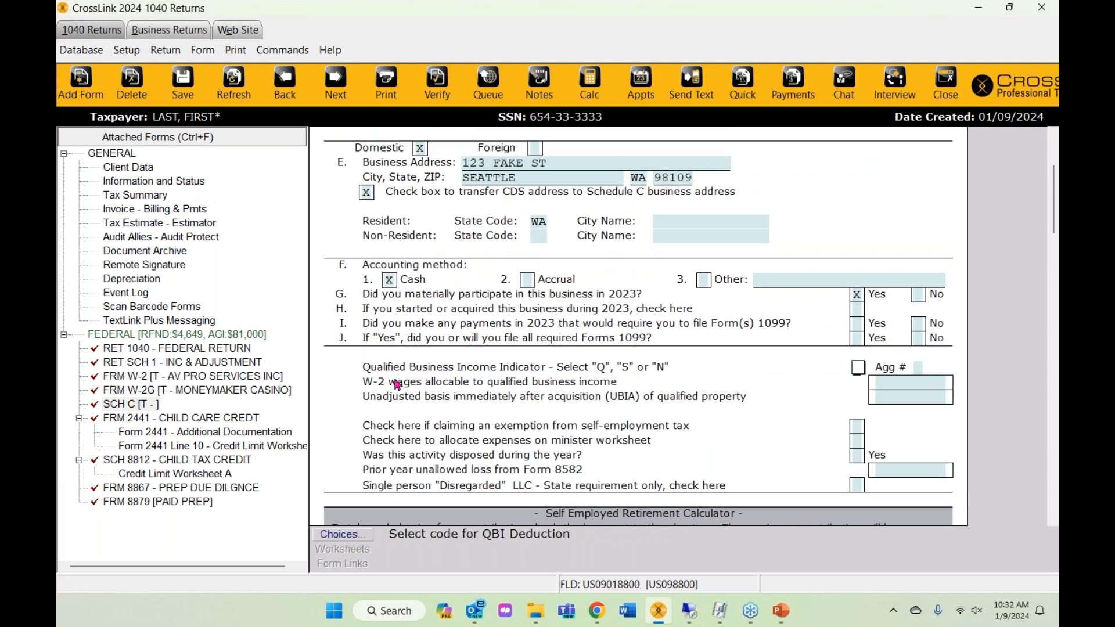
pyautogui.scroll(-2, 530, 381)
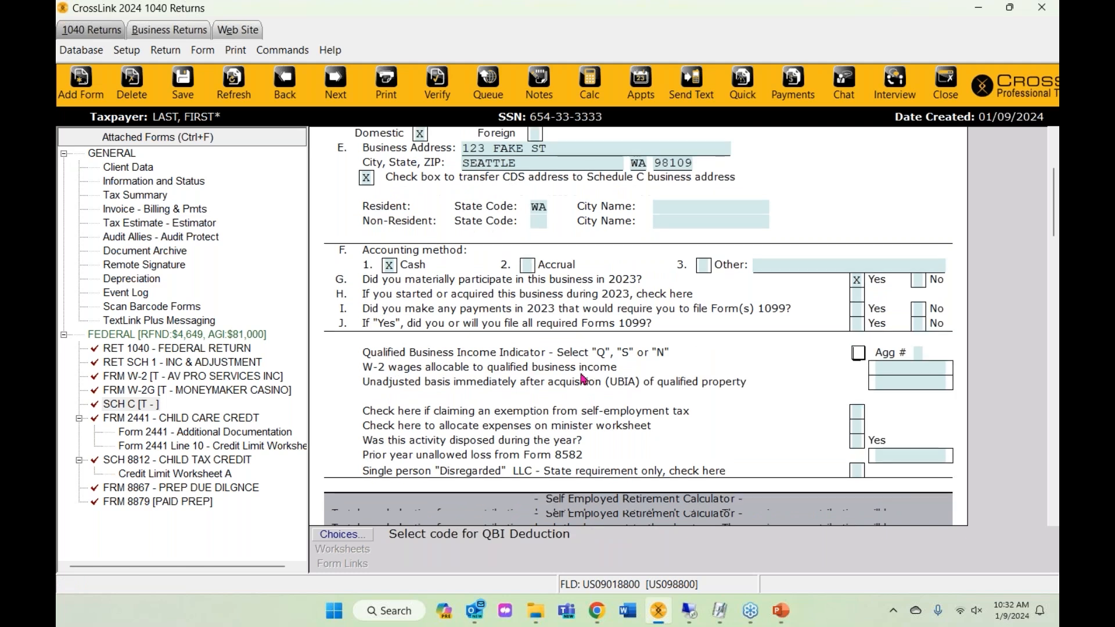
pyautogui.write('Q')
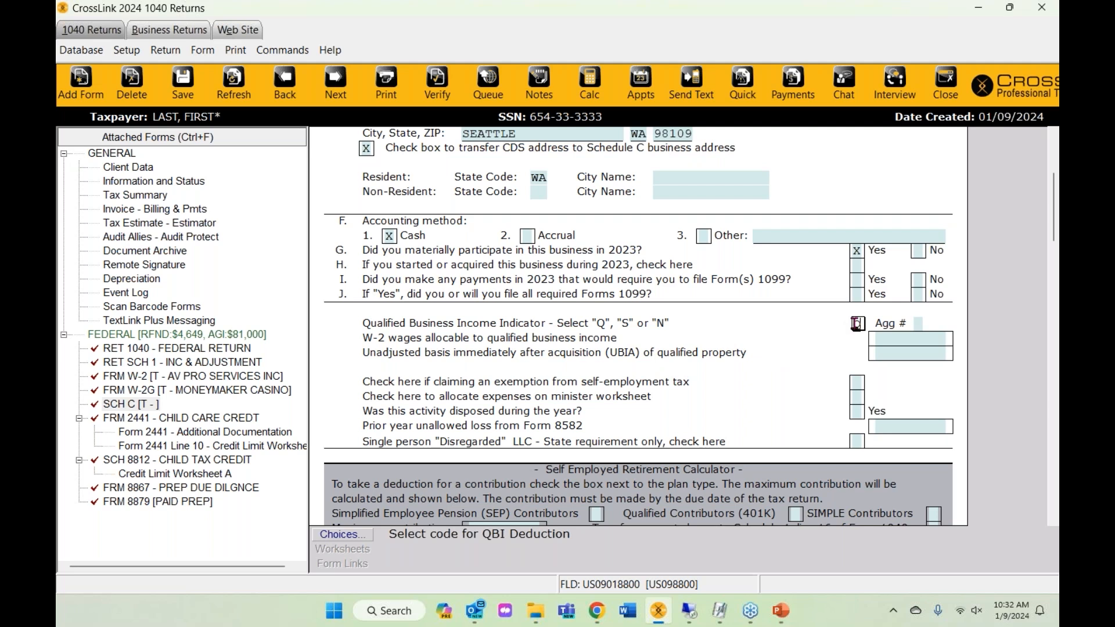
pyautogui.scroll(-1, 795, 354)
pyautogui.write('Q')
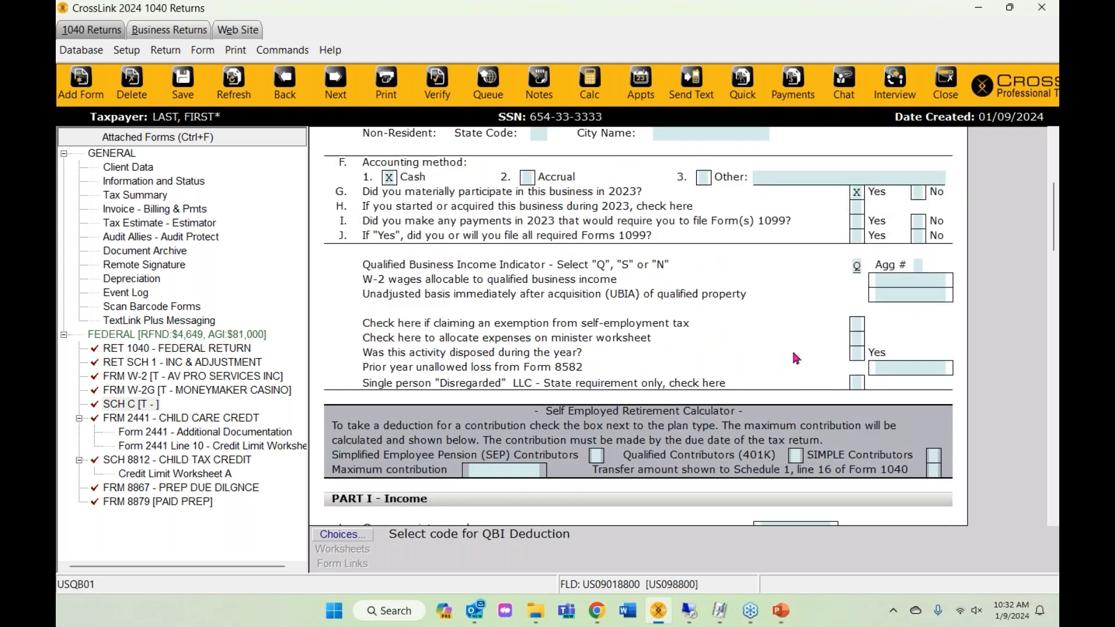
pyautogui.scroll(-1, 796, 357)
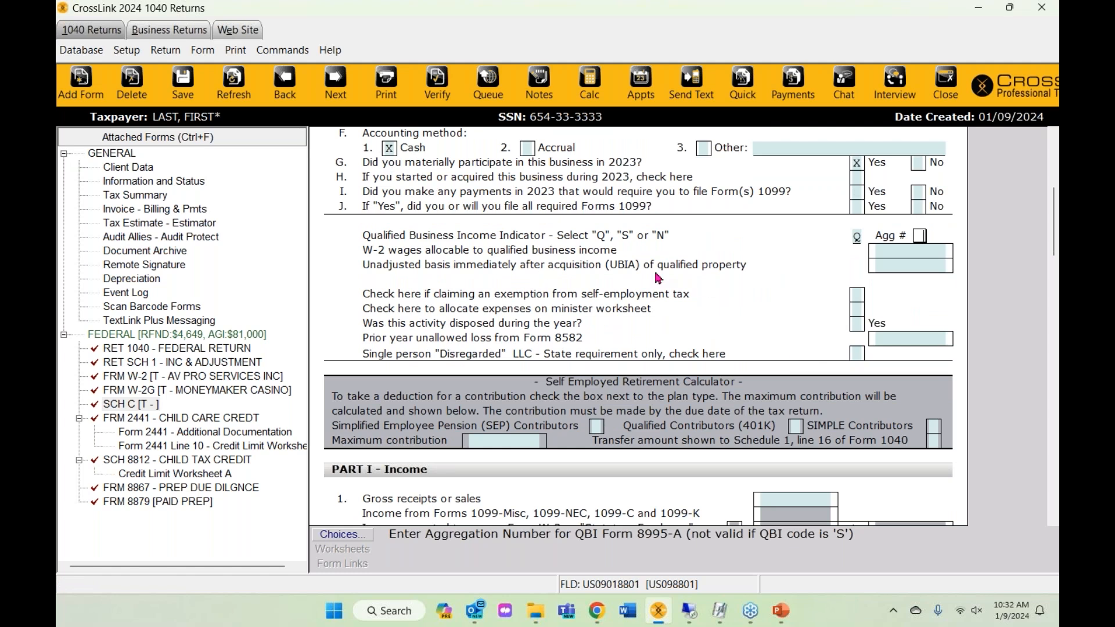
pyautogui.scroll(-4, 659, 278)
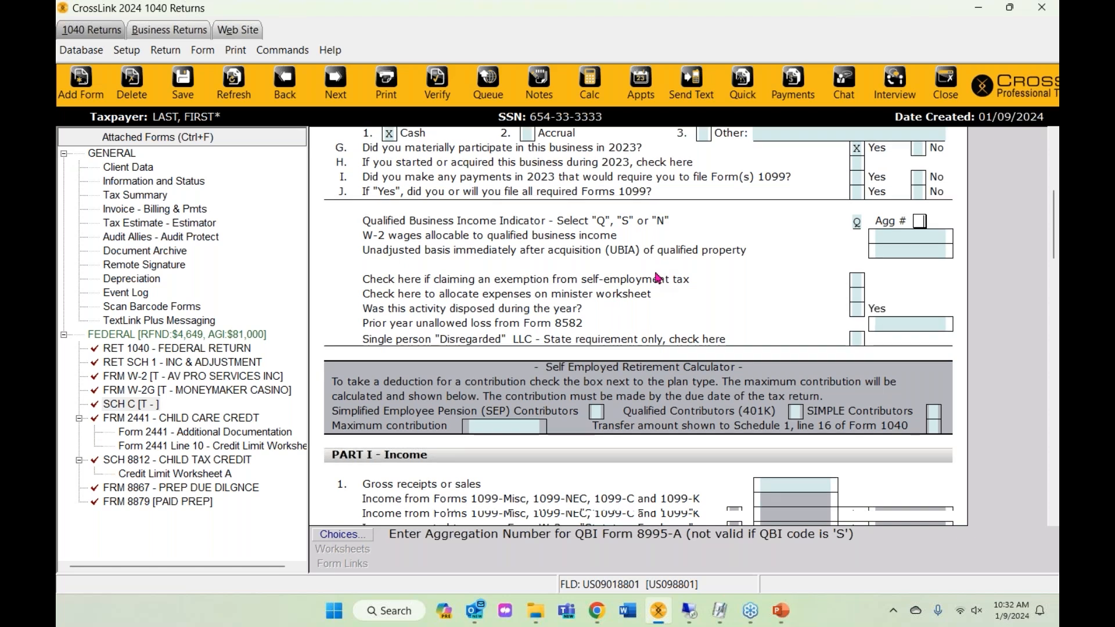
pyautogui.click(795, 279)
pyautogui.write('10,000')
pyautogui.press('Return')
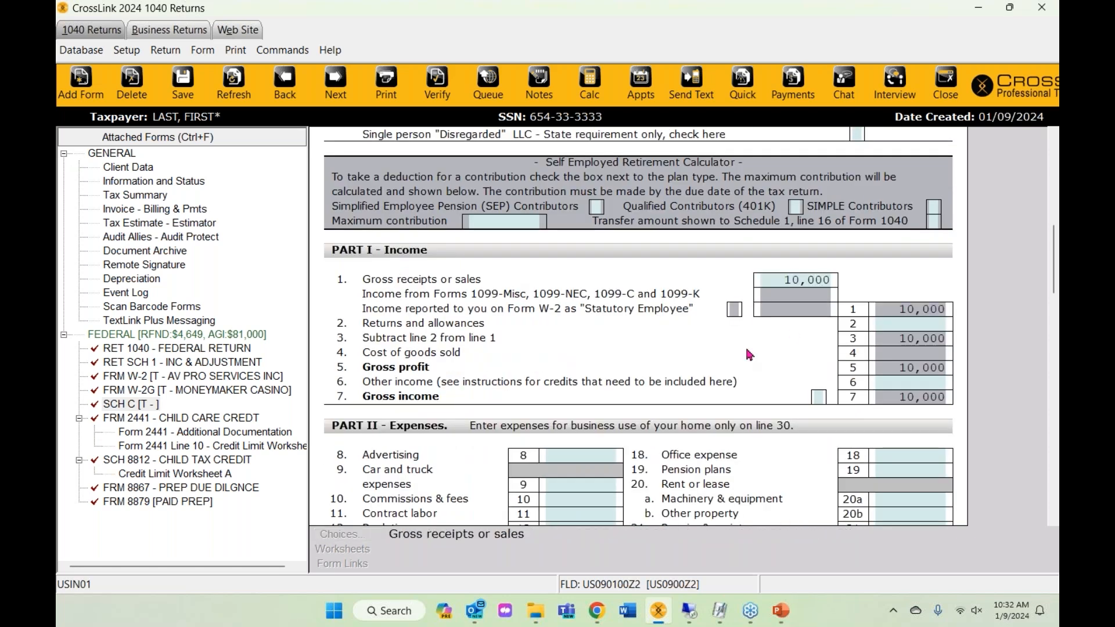
pyautogui.scroll(-1, 609, 354)
pyautogui.scroll(-1, 609, 353)
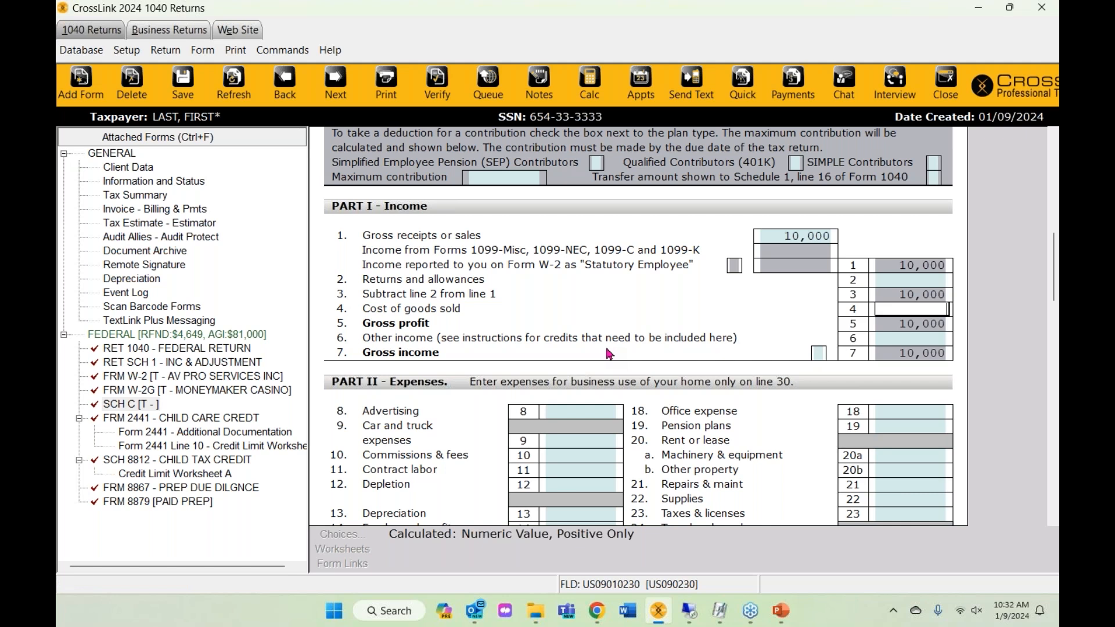
pyautogui.scroll(-4, 607, 354)
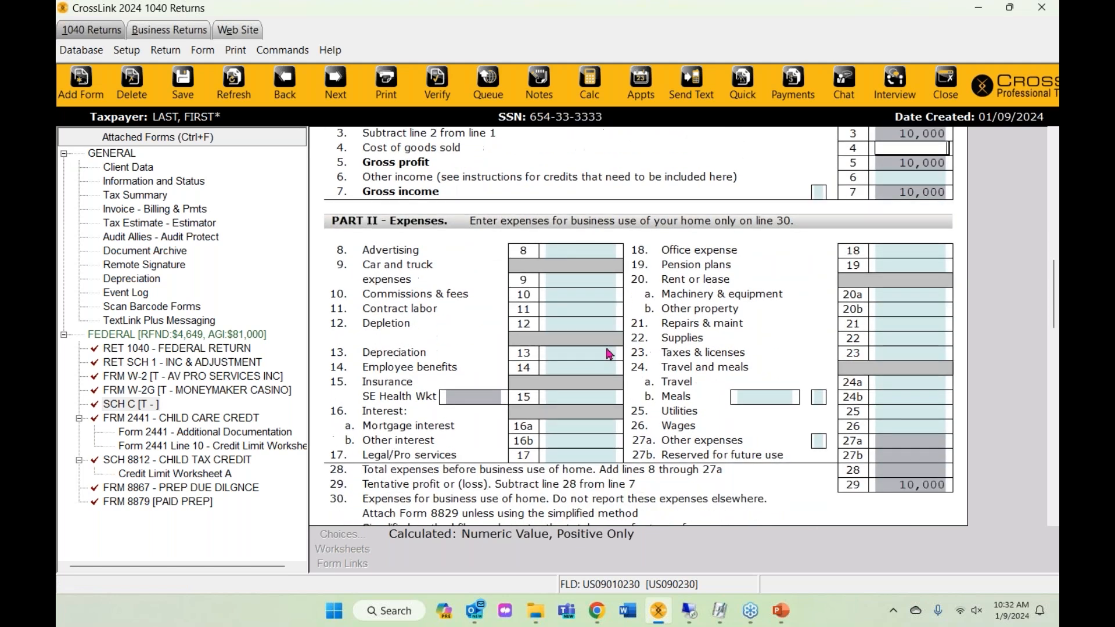
pyautogui.click(553, 356)
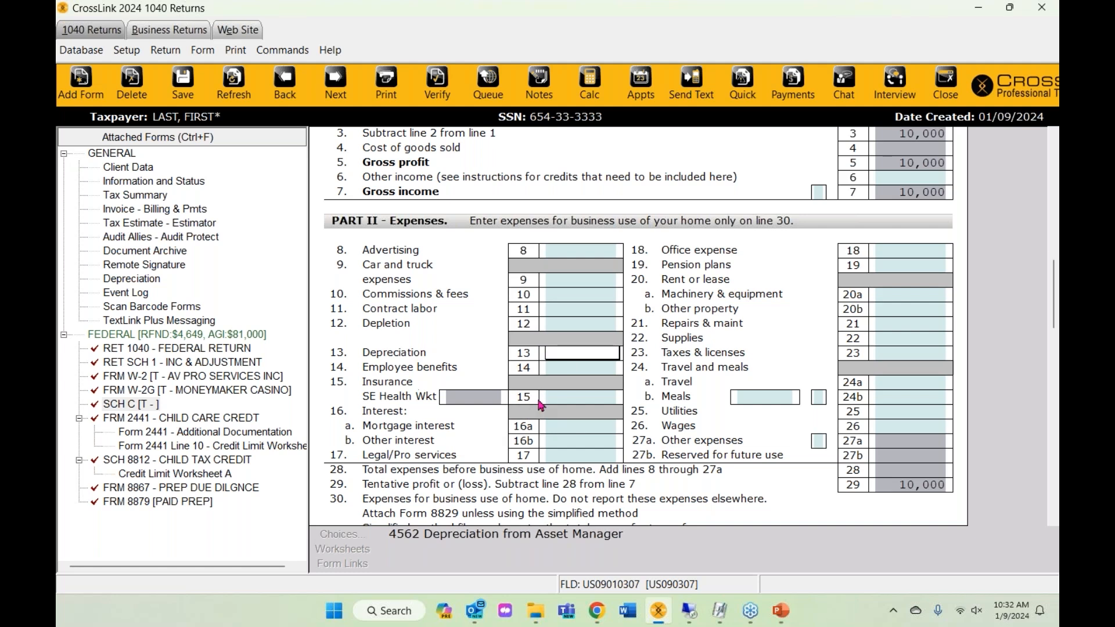
pyautogui.scroll(-3, 571, 374)
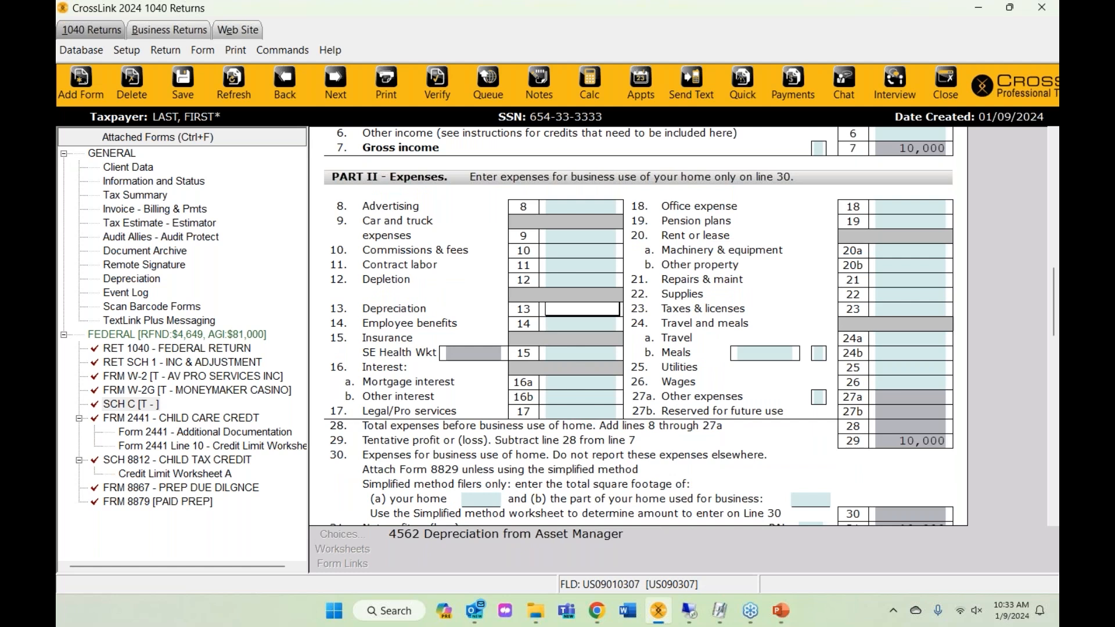
pyautogui.click(588, 323)
pyautogui.click(566, 311)
pyautogui.scroll(-1, 787, 399)
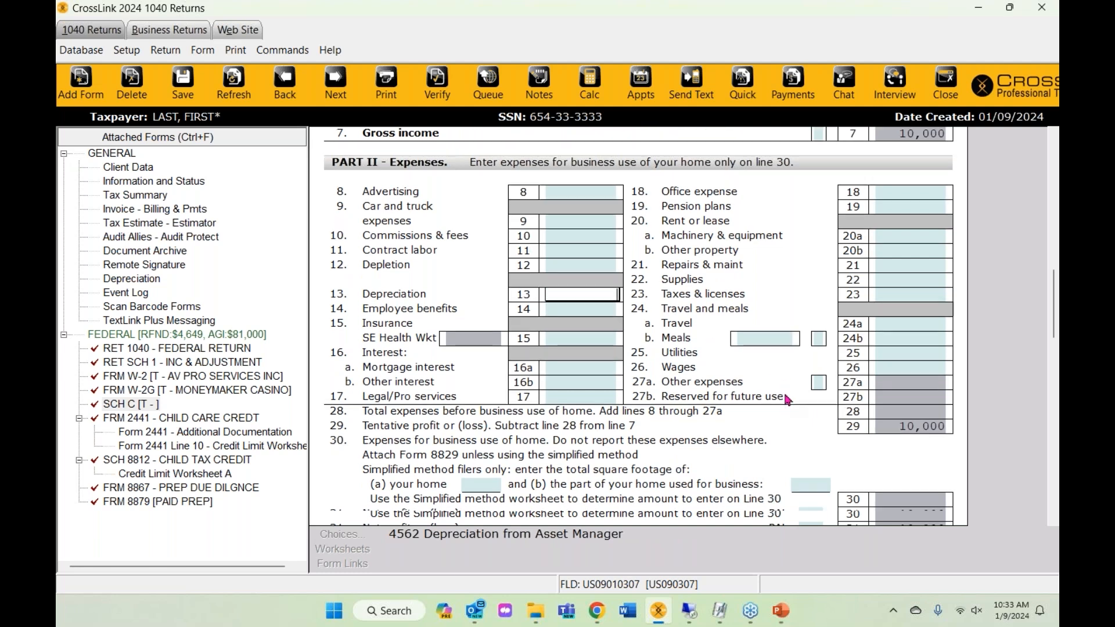
pyautogui.scroll(-4, 927, 378)
pyautogui.click(917, 353)
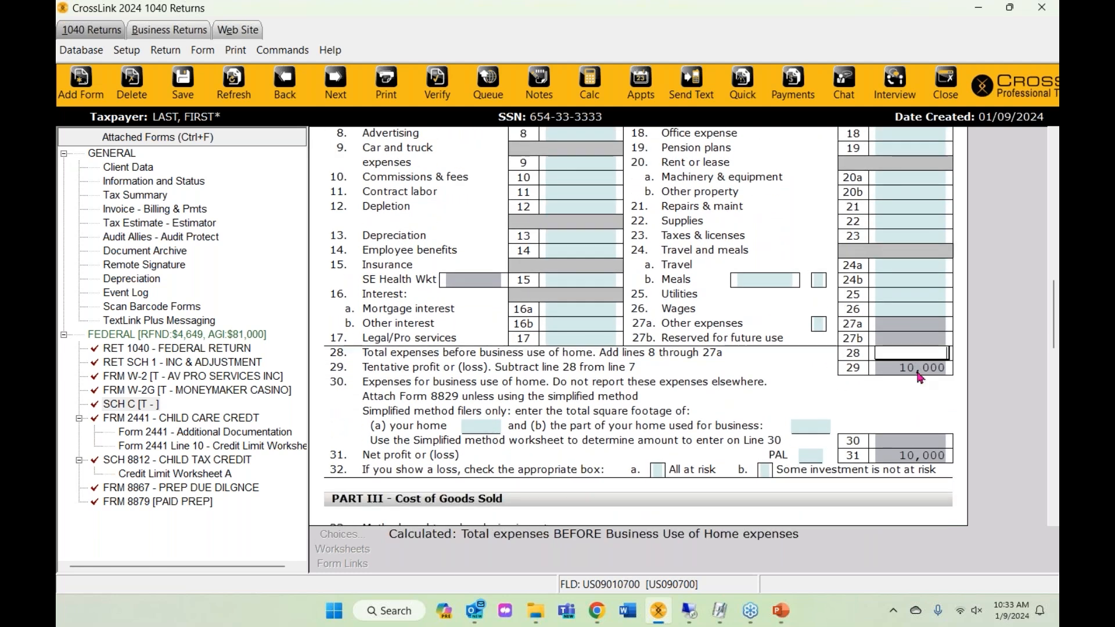
pyautogui.click(918, 373)
pyautogui.click(914, 441)
pyautogui.click(909, 455)
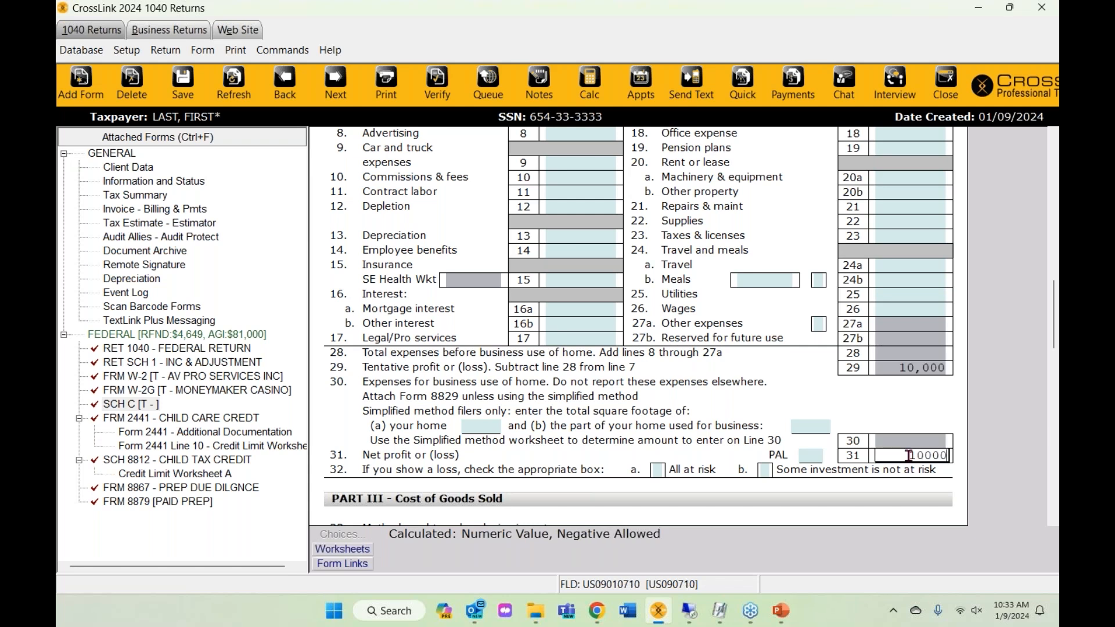
pyautogui.click(911, 353)
pyautogui.click(905, 380)
pyautogui.scroll(1, 580, 261)
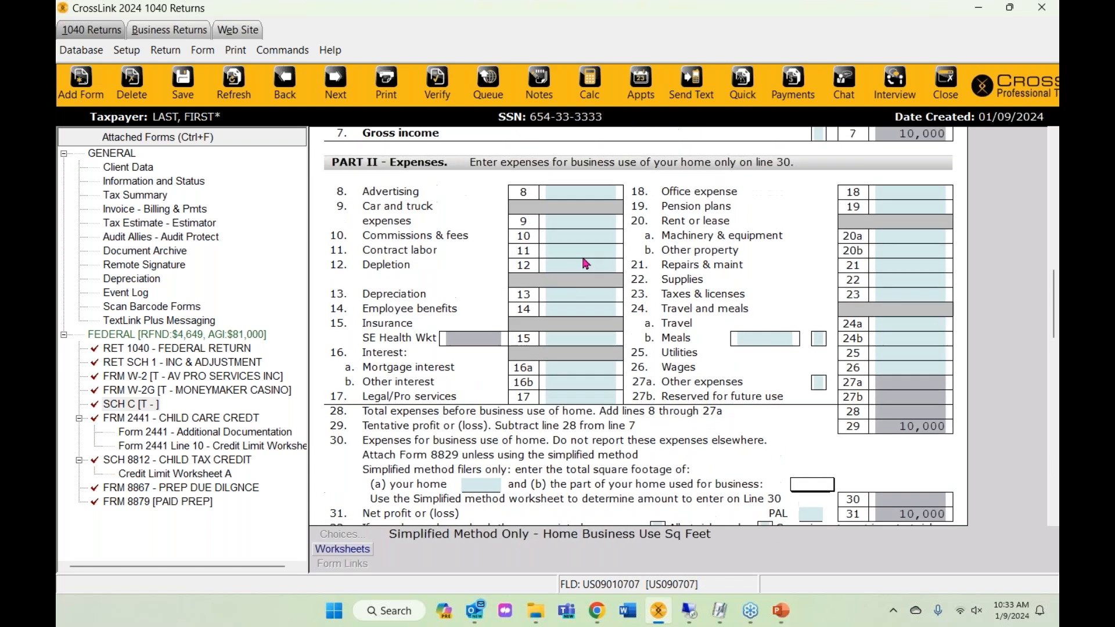
pyautogui.click(582, 223)
pyautogui.click(582, 237)
pyautogui.click(582, 252)
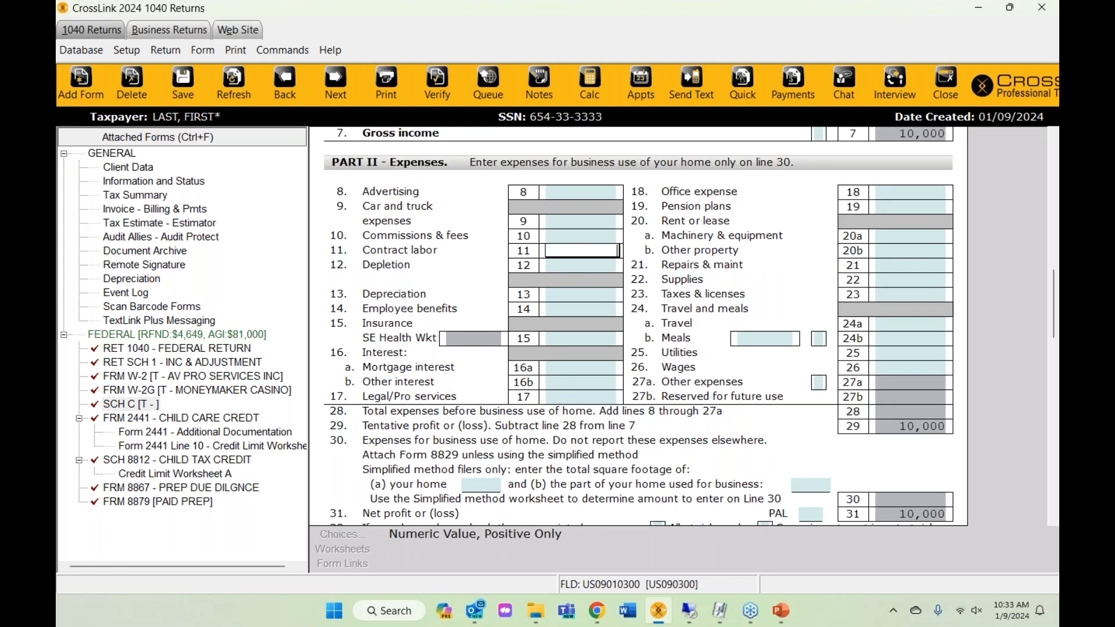
pyautogui.scroll(1, 569, 234)
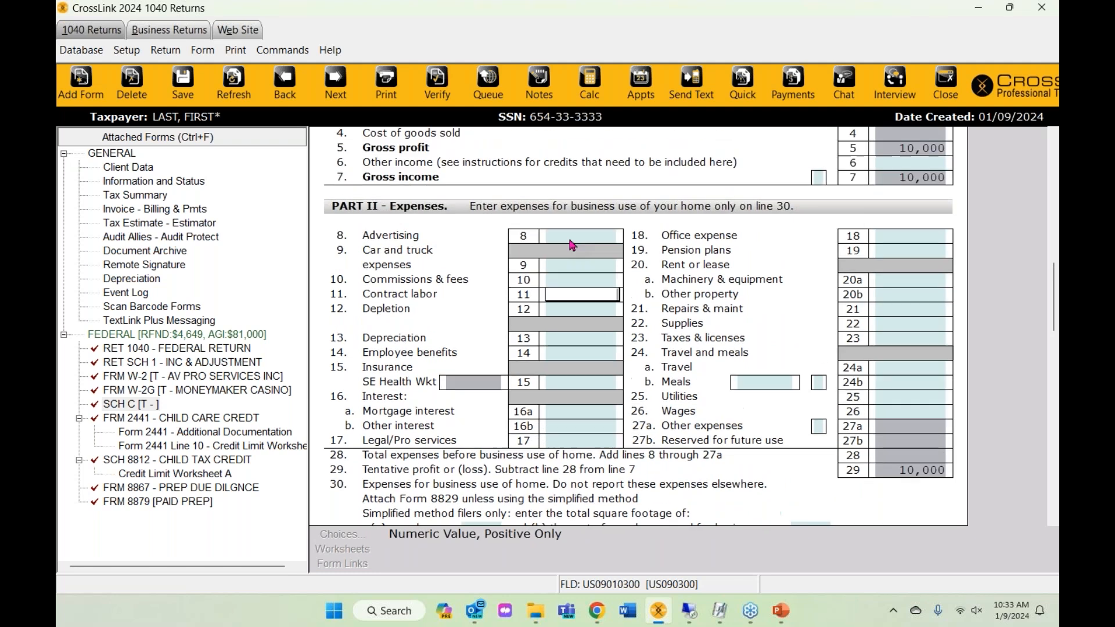
pyautogui.click(568, 235)
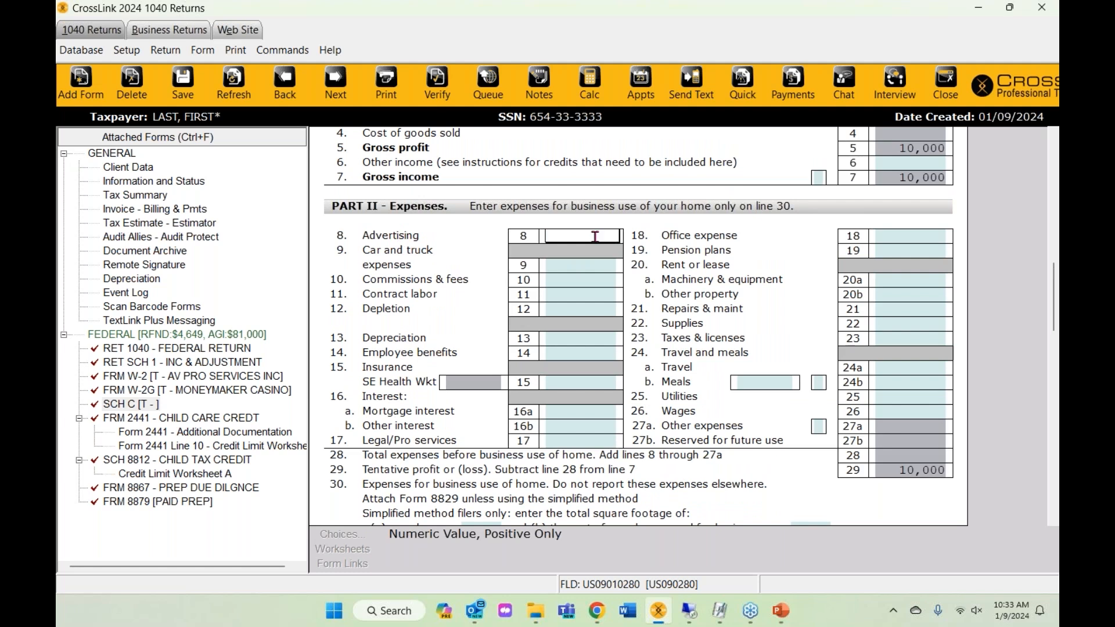
pyautogui.scroll(3, 871, 232)
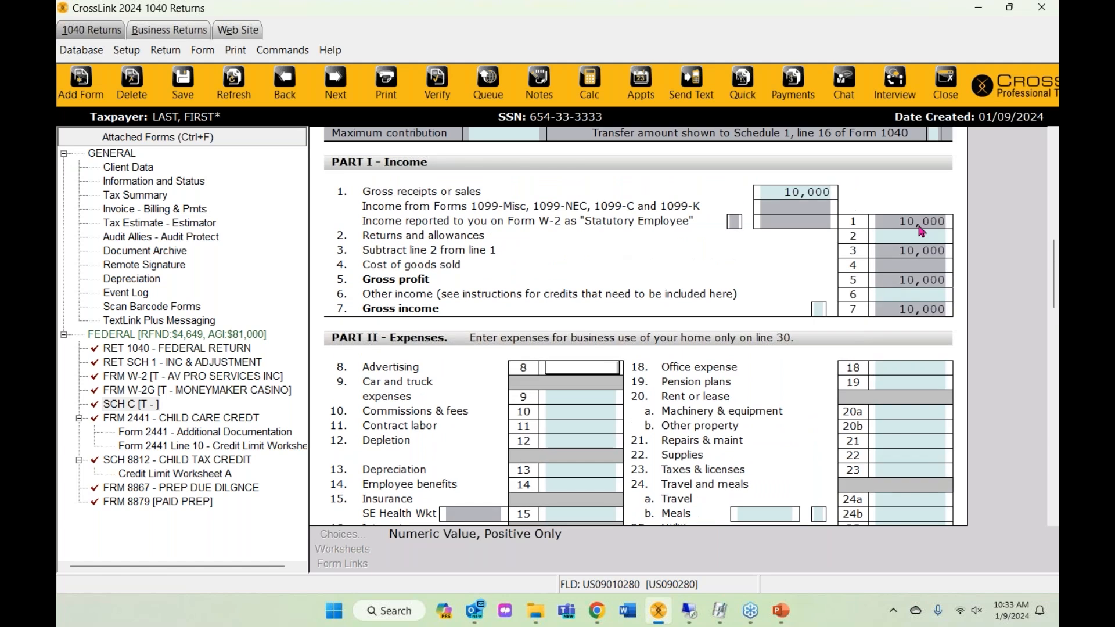
pyautogui.click(922, 223)
pyautogui.click(922, 255)
pyautogui.click(922, 284)
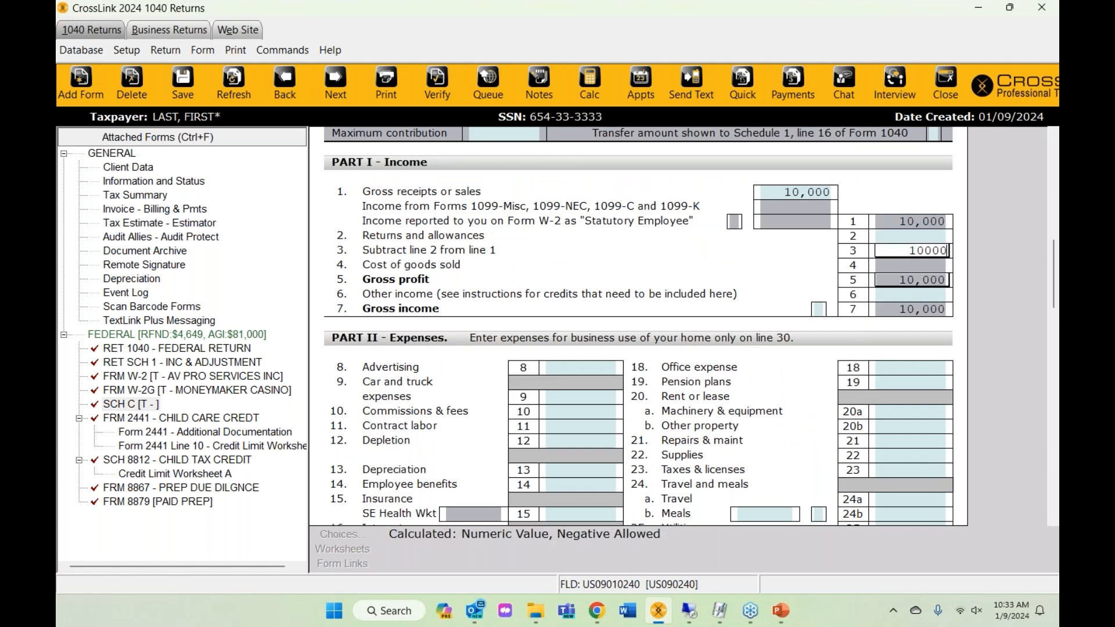
pyautogui.click(918, 314)
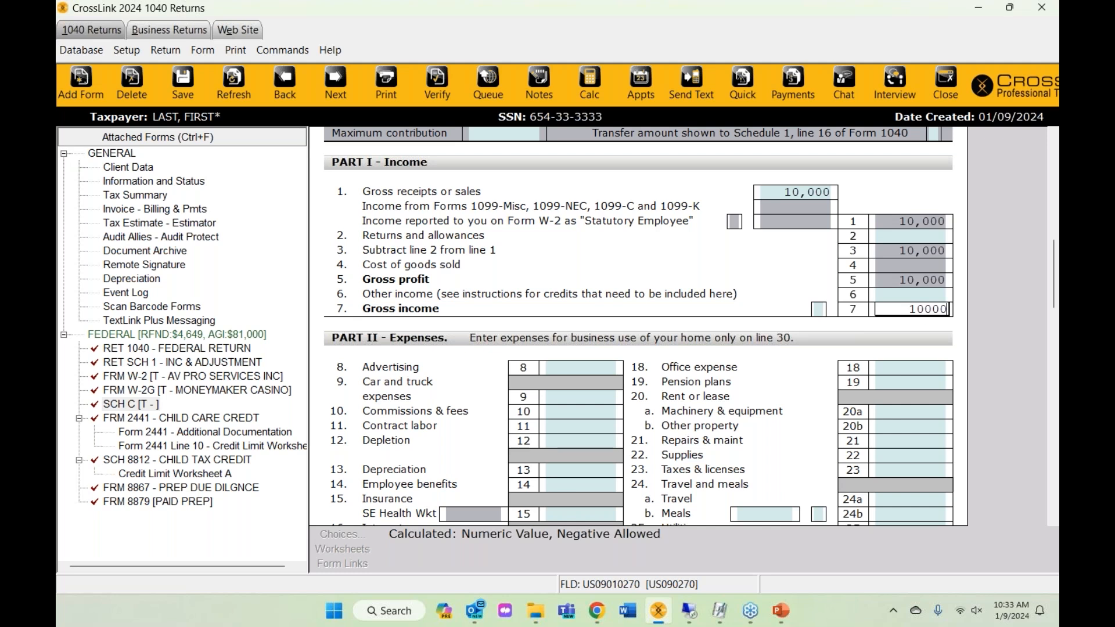
pyautogui.click(901, 253)
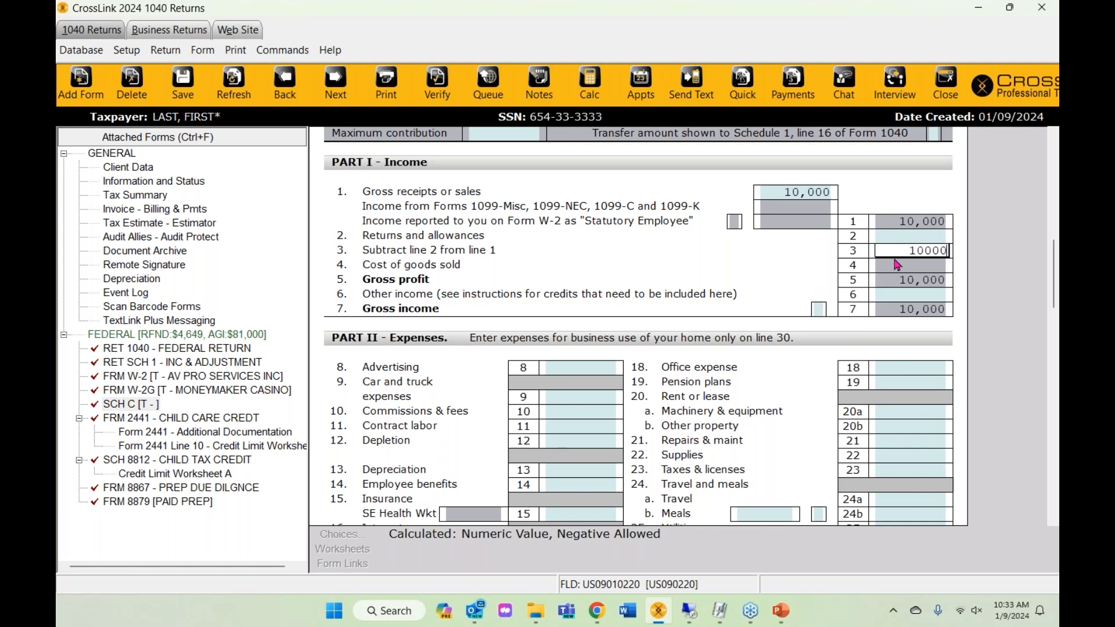
pyautogui.press('BackSpace')
pyautogui.press('BackSpace')
pyautogui.press('BackSpace')
pyautogui.press('BackSpace')
pyautogui.press('BackSpace')
pyautogui.write('20000')
pyautogui.press('Return')
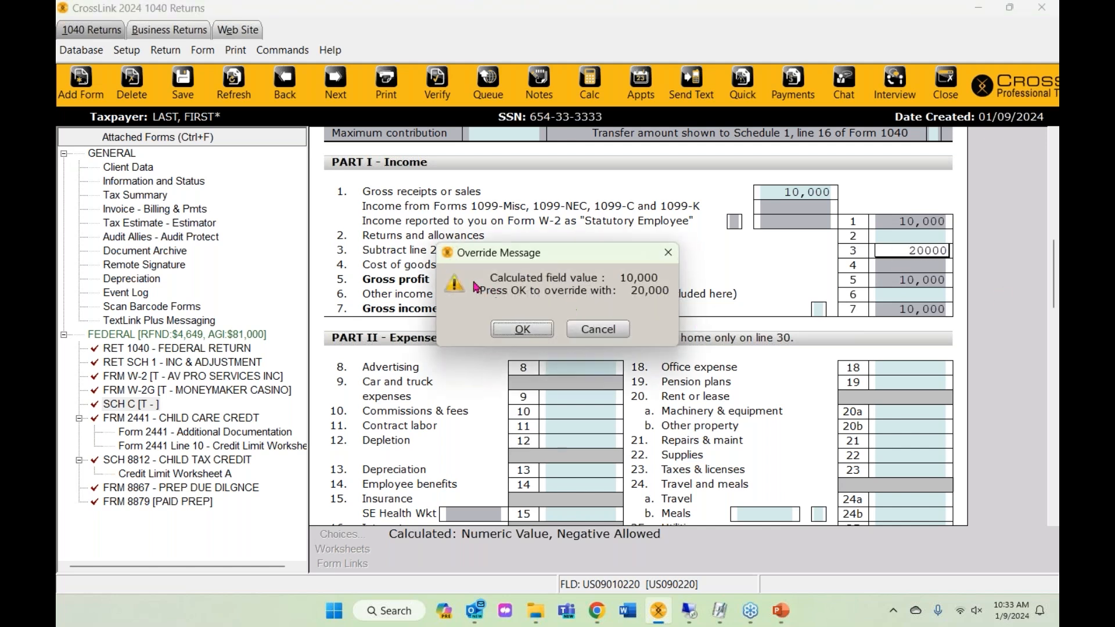
pyautogui.click(519, 330)
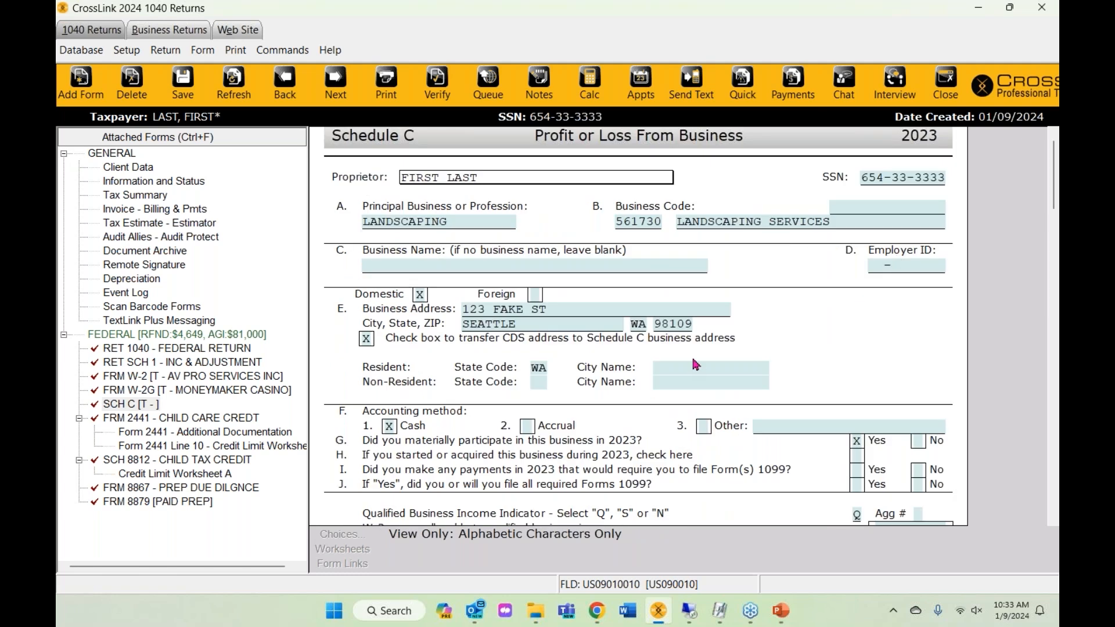
pyautogui.scroll(-5, 687, 349)
pyautogui.scroll(-6, 687, 349)
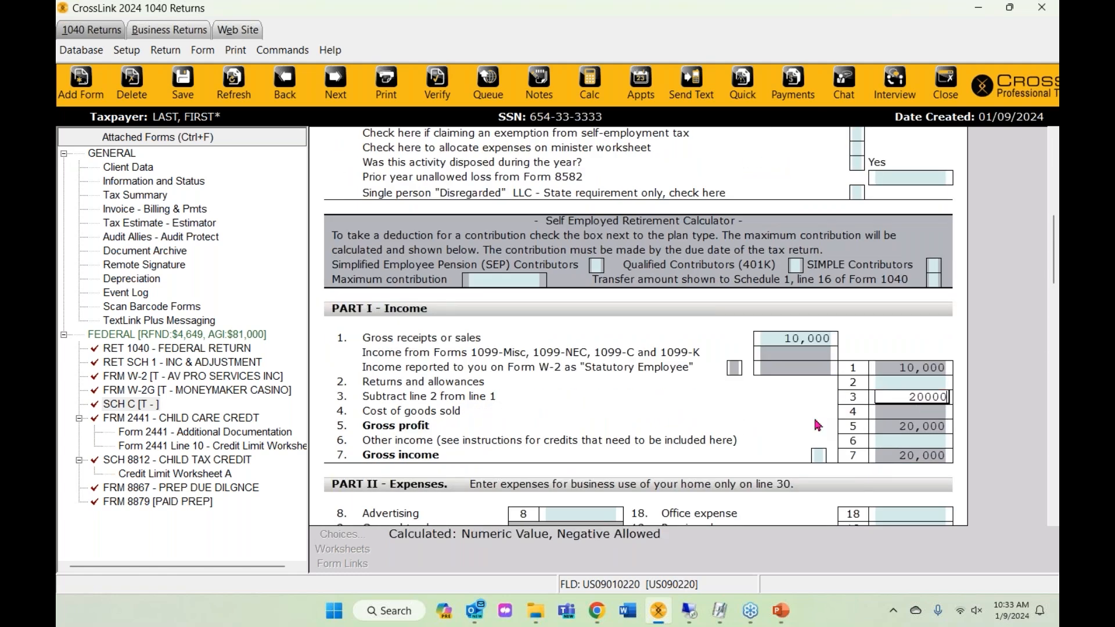
pyautogui.scroll(-2, 796, 365)
pyautogui.press('Tab')
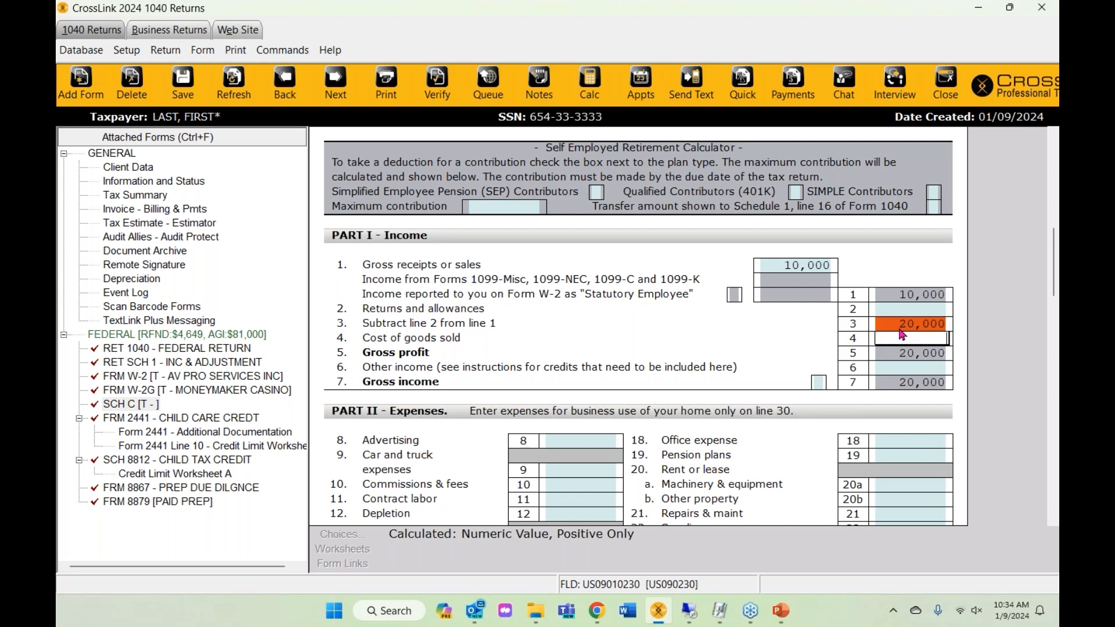
pyautogui.rightClick(900, 330)
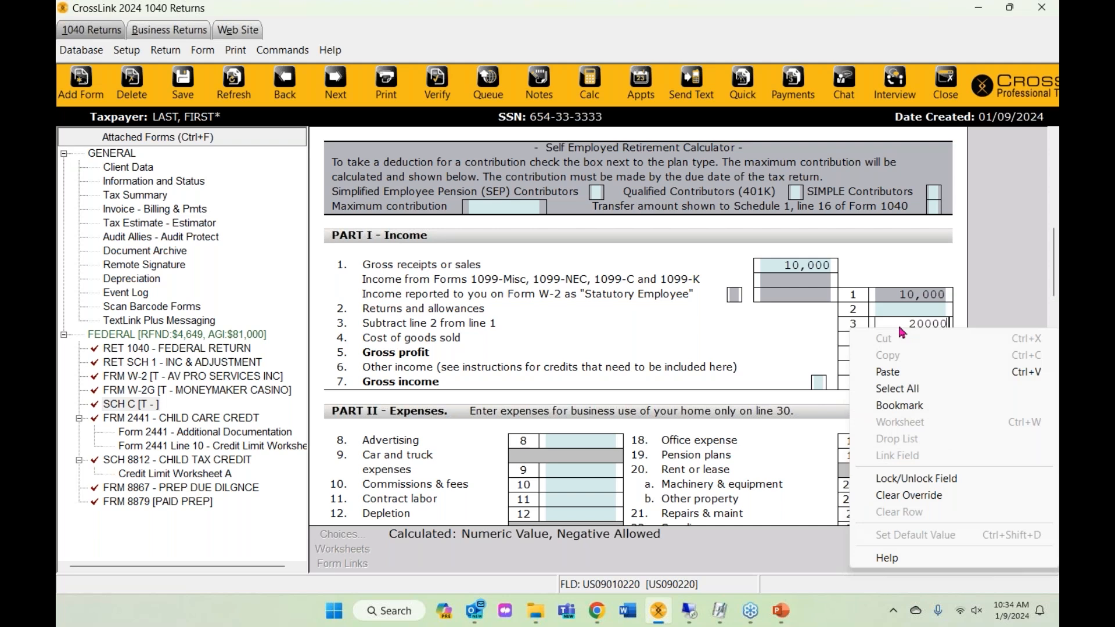
pyautogui.click(921, 498)
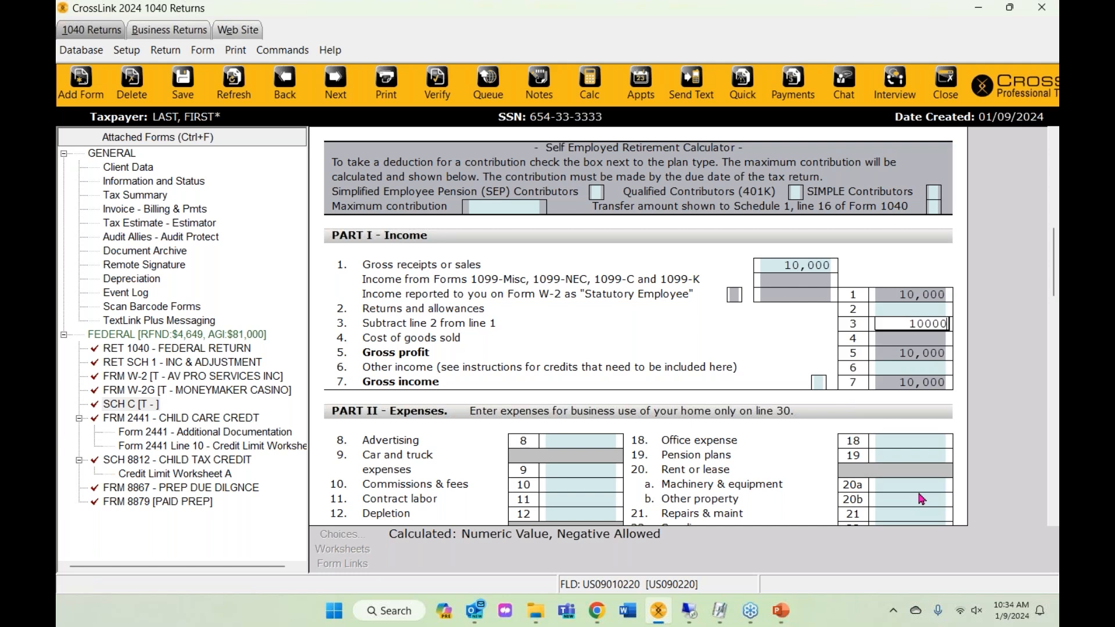
pyautogui.scroll(-3, 921, 498)
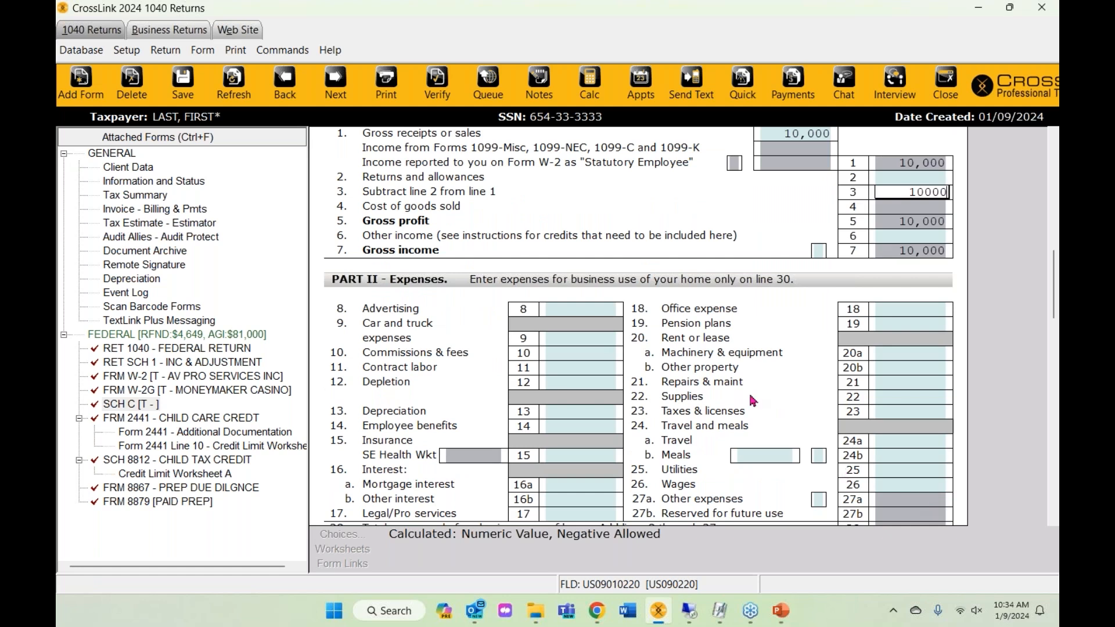
pyautogui.scroll(-1, 746, 398)
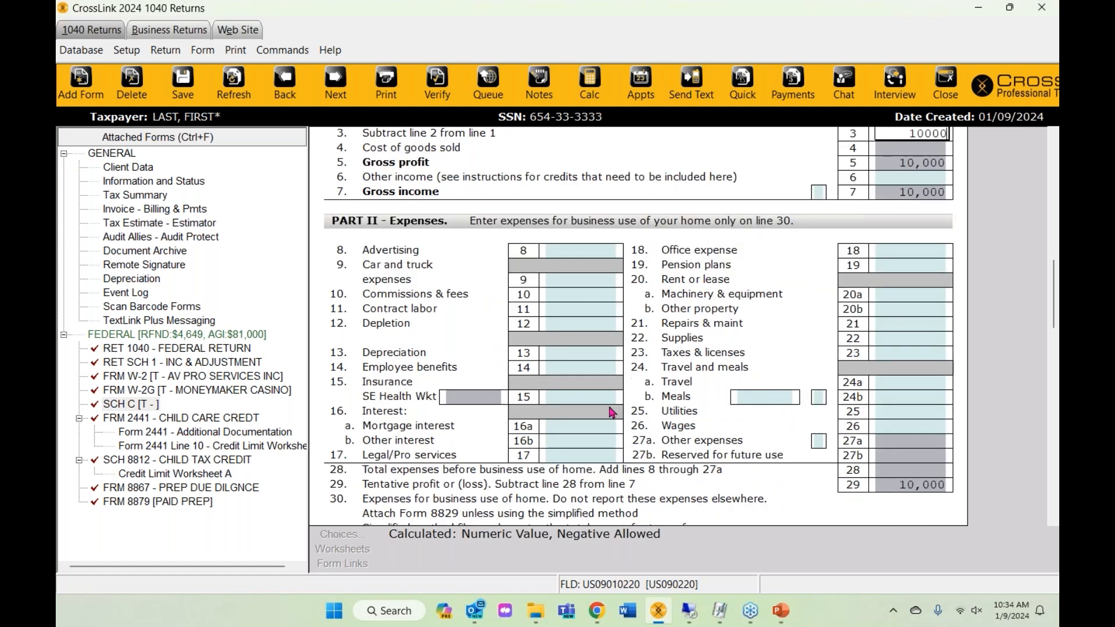
# - Check line 13 Depreciation, select Depreciation in the tree, and bring up the Add Form list
pyautogui.click(570, 353)
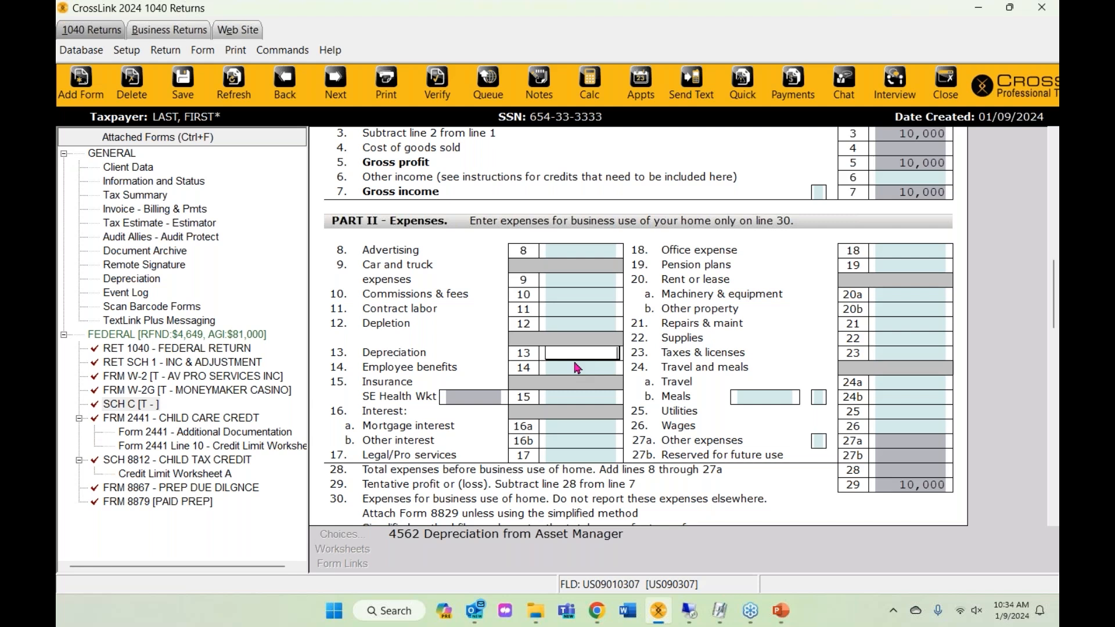
pyautogui.click(142, 280)
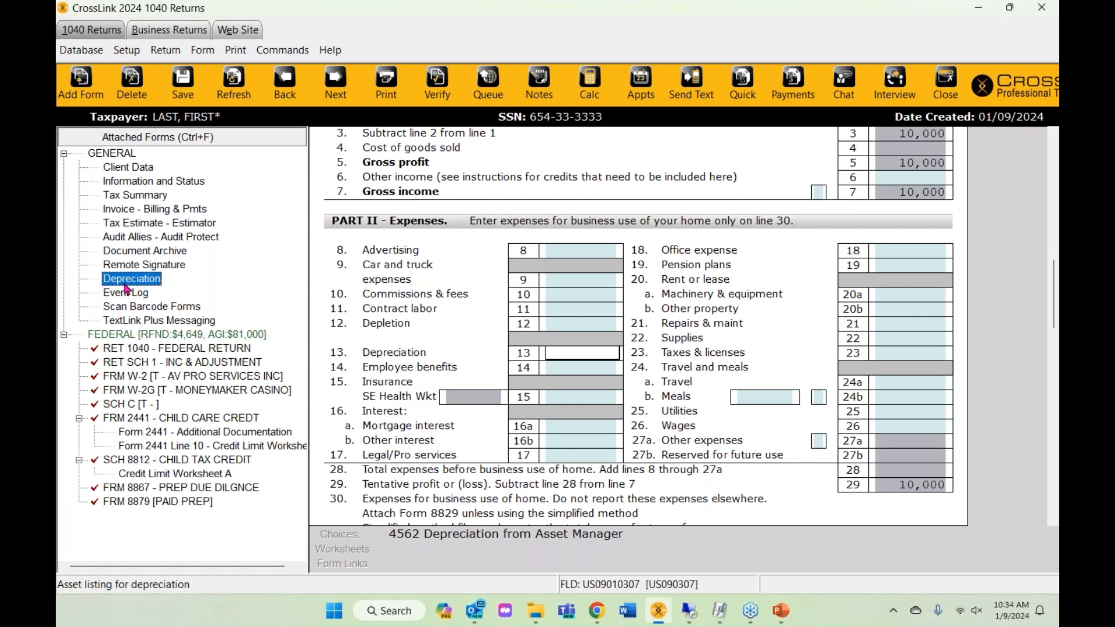
pyautogui.click(82, 83)
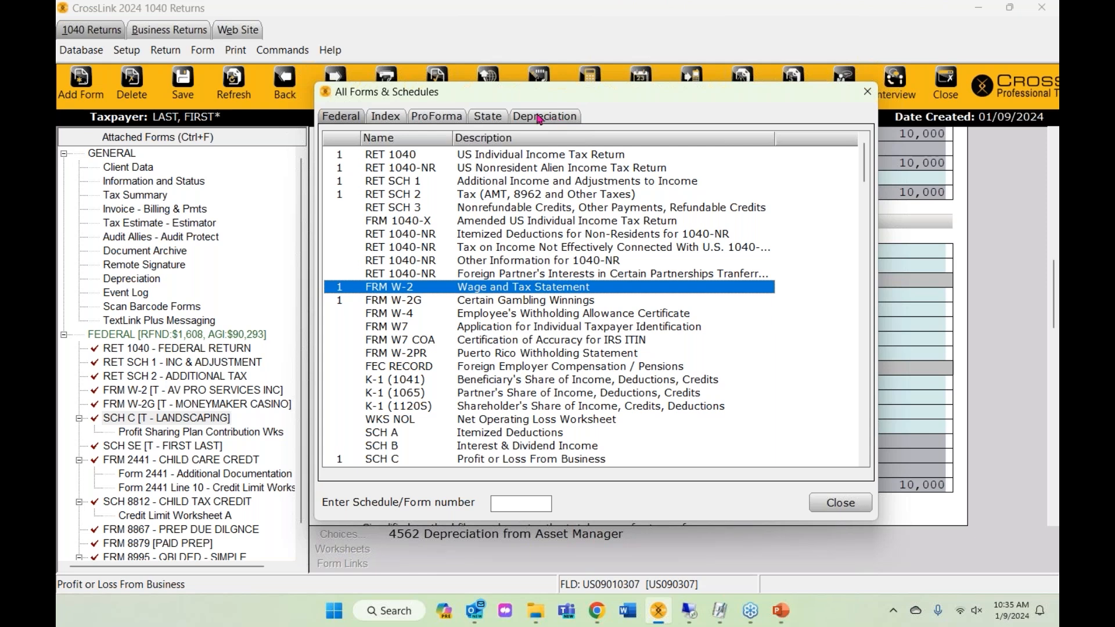
# - Add a #2 New Taxpayer's Occurrence of SCH C from the All Forms & Schedules list
pyautogui.click(539, 118)
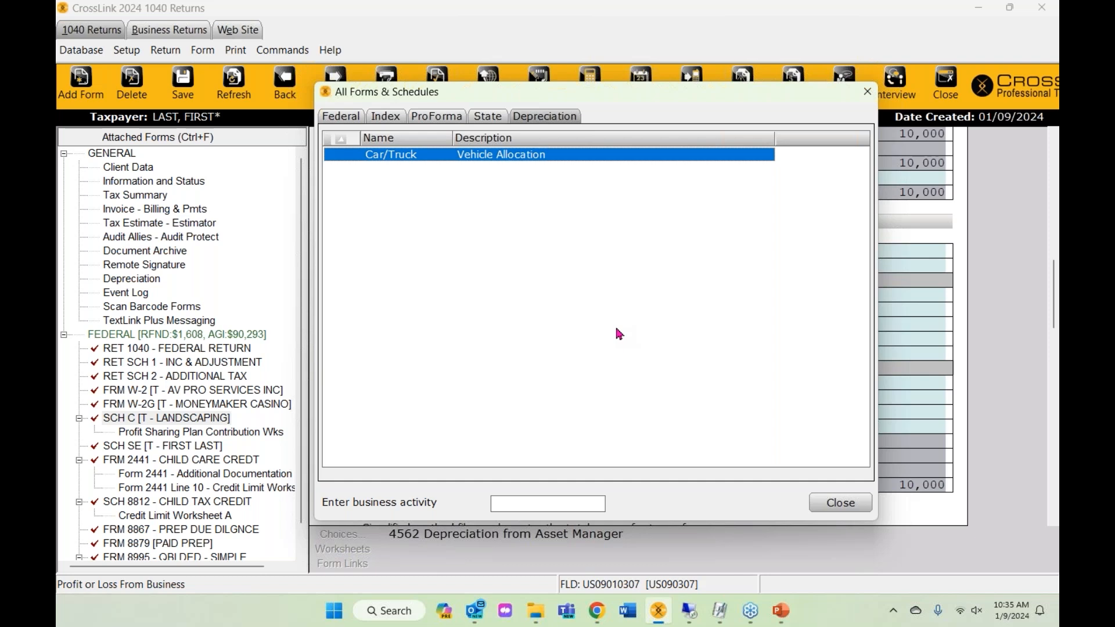
pyautogui.click(868, 92)
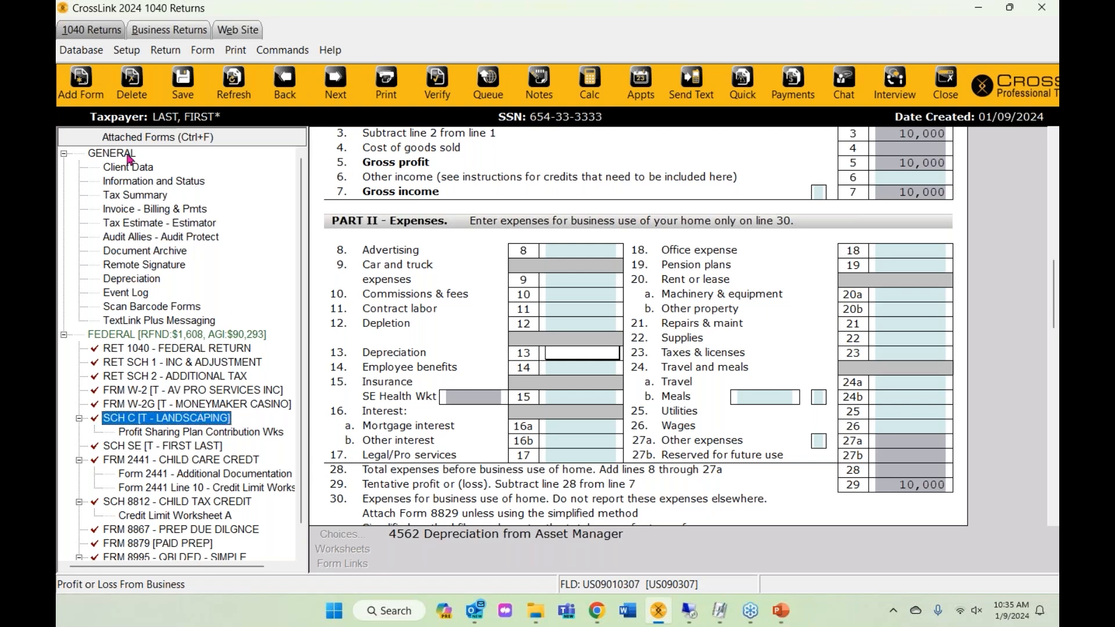
pyautogui.click(76, 94)
pyautogui.click(552, 116)
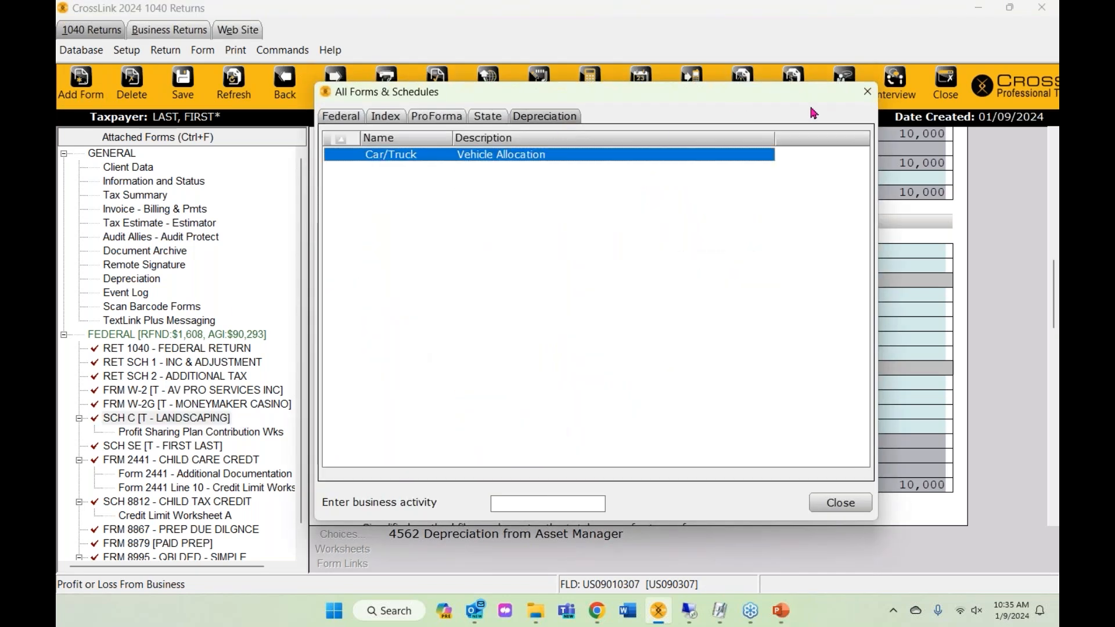
pyautogui.click(867, 92)
pyautogui.click(80, 84)
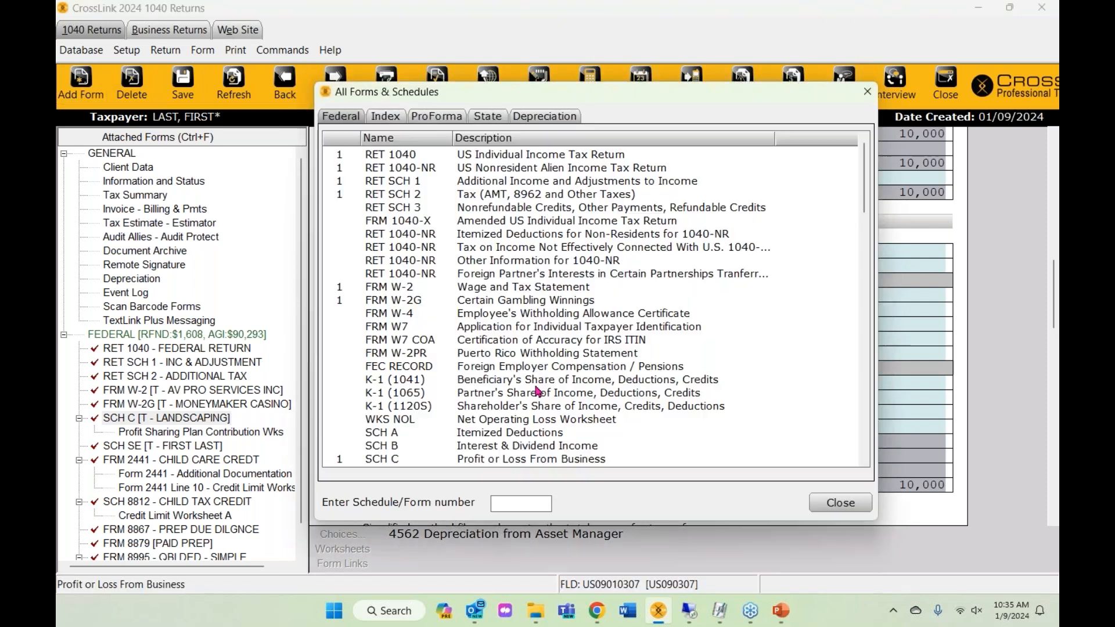
pyautogui.scroll(-2, 447, 403)
pyautogui.doubleClick(401, 385)
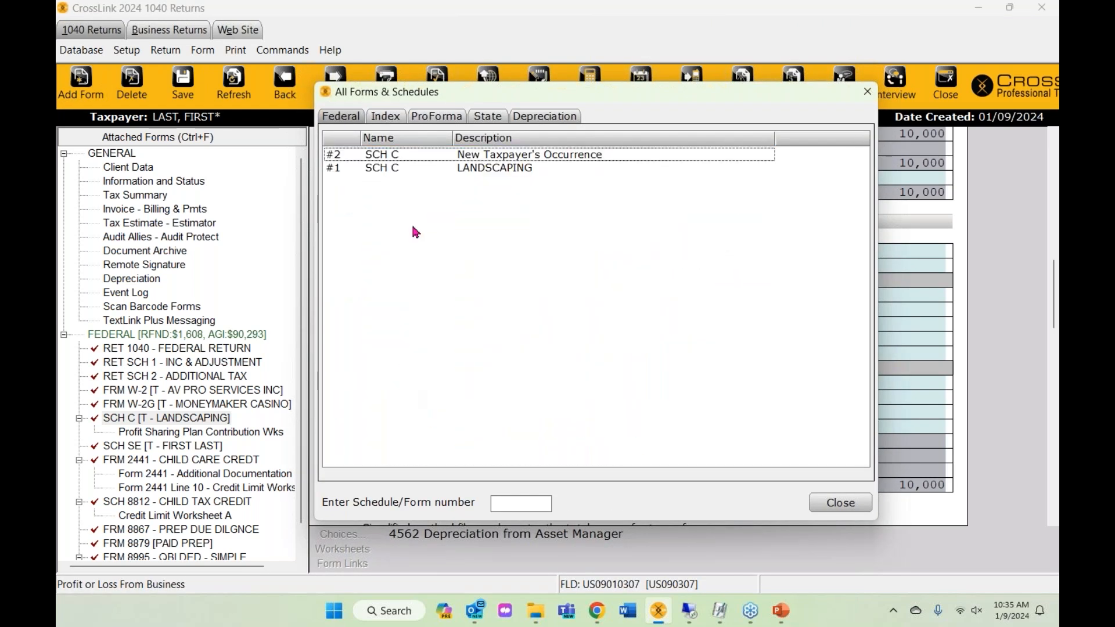
pyautogui.doubleClick(422, 159)
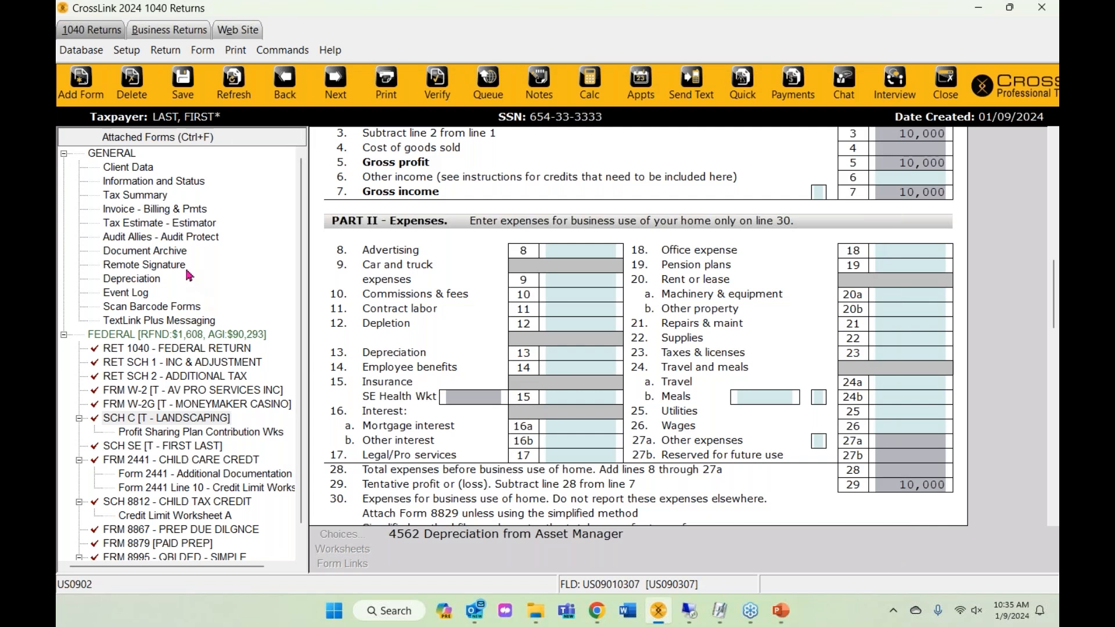
# - Go to the new UNNAMED ACTIVITY Schedule C, select the Car/Truck row, and close the forms list
pyautogui.click(82, 84)
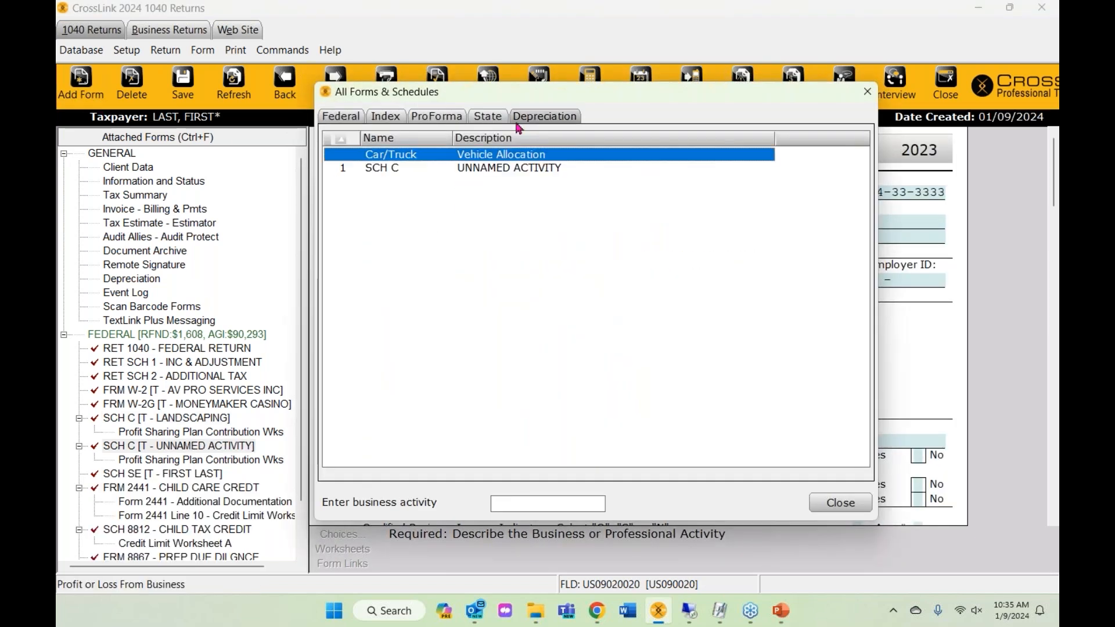
pyautogui.click(867, 92)
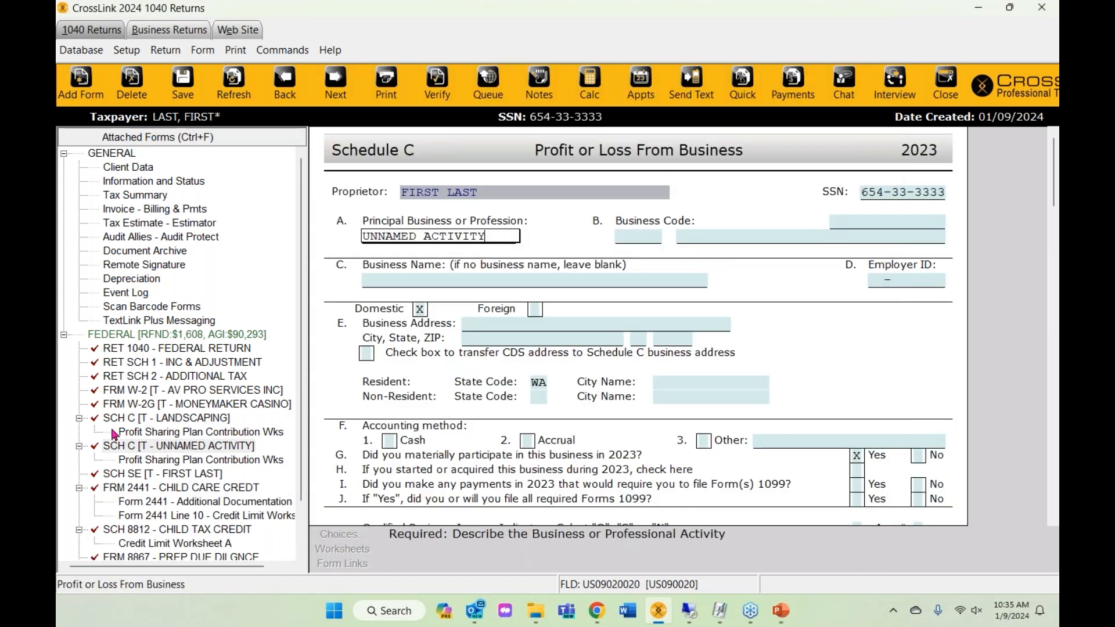
pyautogui.click(168, 447)
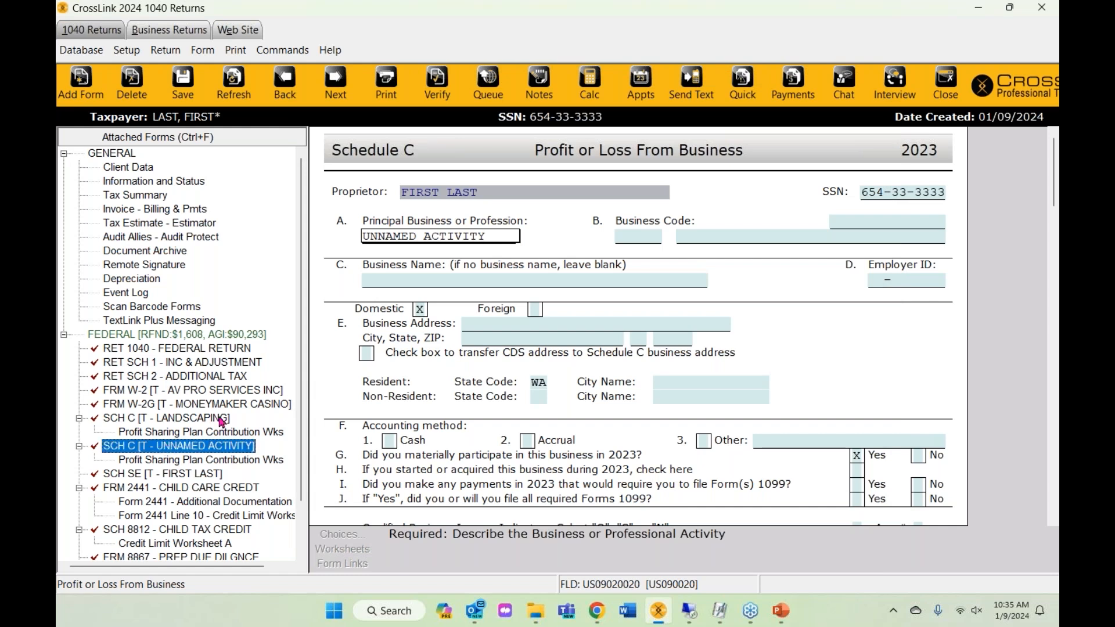
pyautogui.click(74, 99)
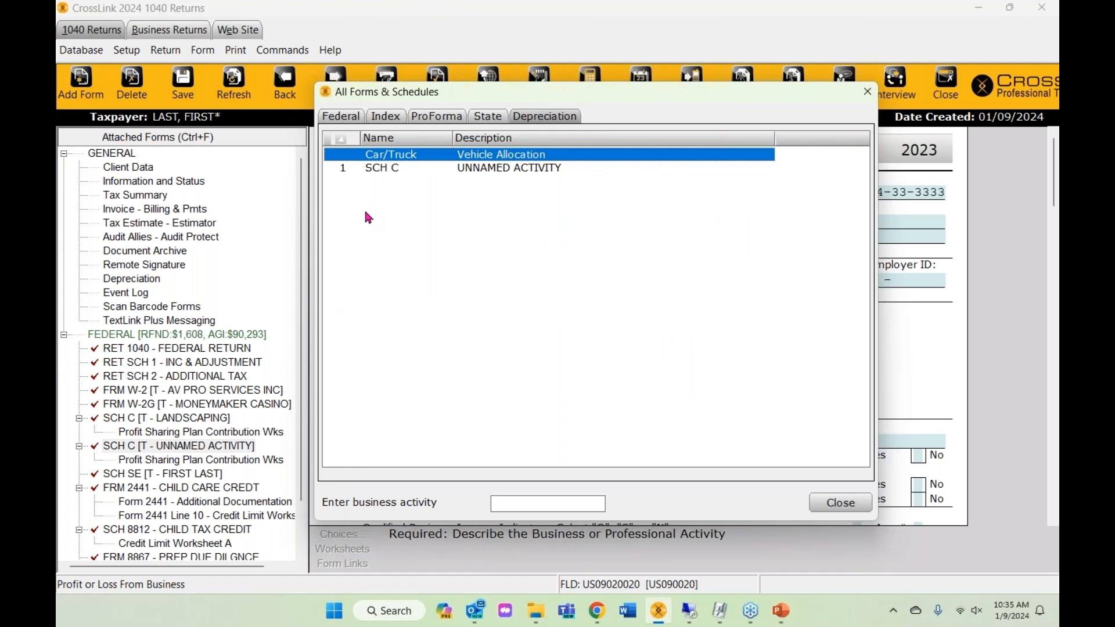
pyautogui.click(389, 169)
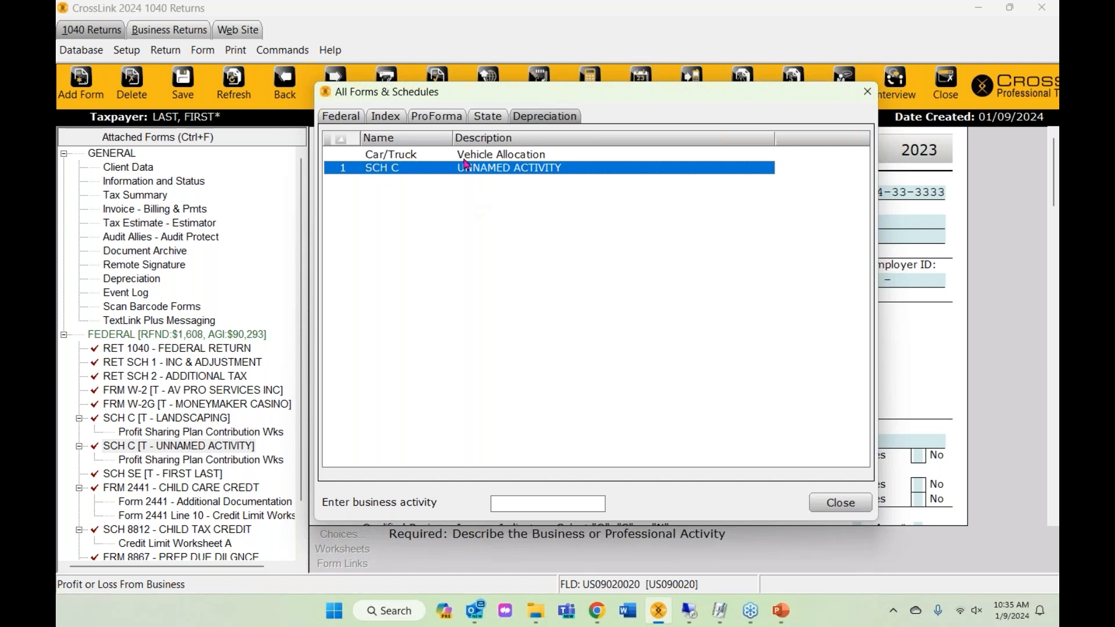
pyautogui.click(431, 157)
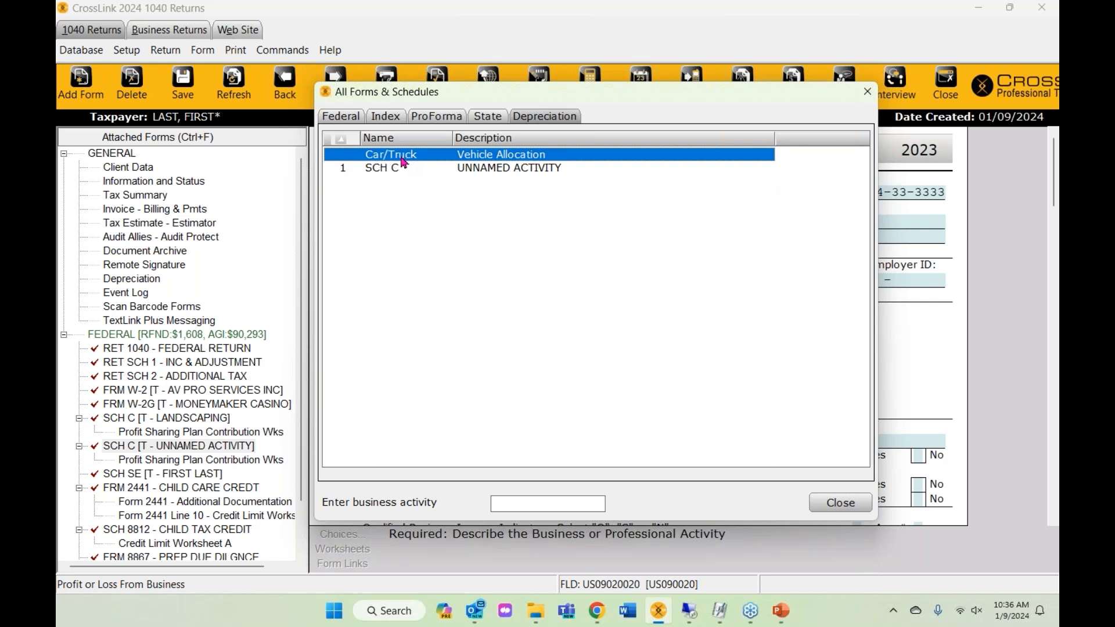
pyautogui.click(868, 91)
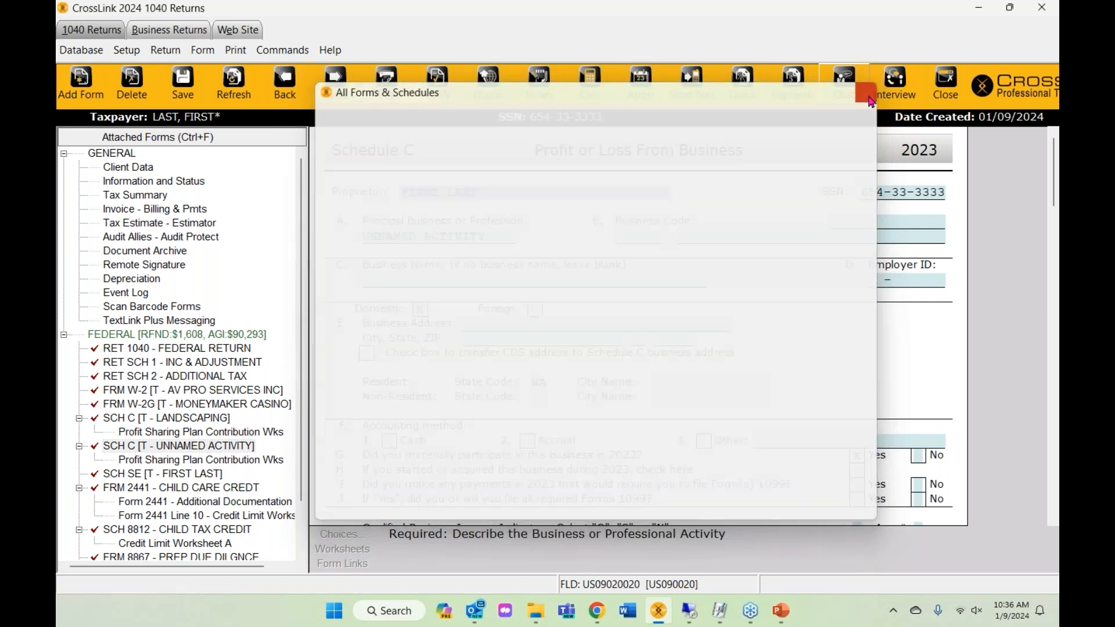
# - Show the Depreciation tab of All Forms & Schedules and select the SCH C UNNAMED ACTIVITY row
pyautogui.scroll(-5, 715, 353)
pyautogui.scroll(-15, 716, 353)
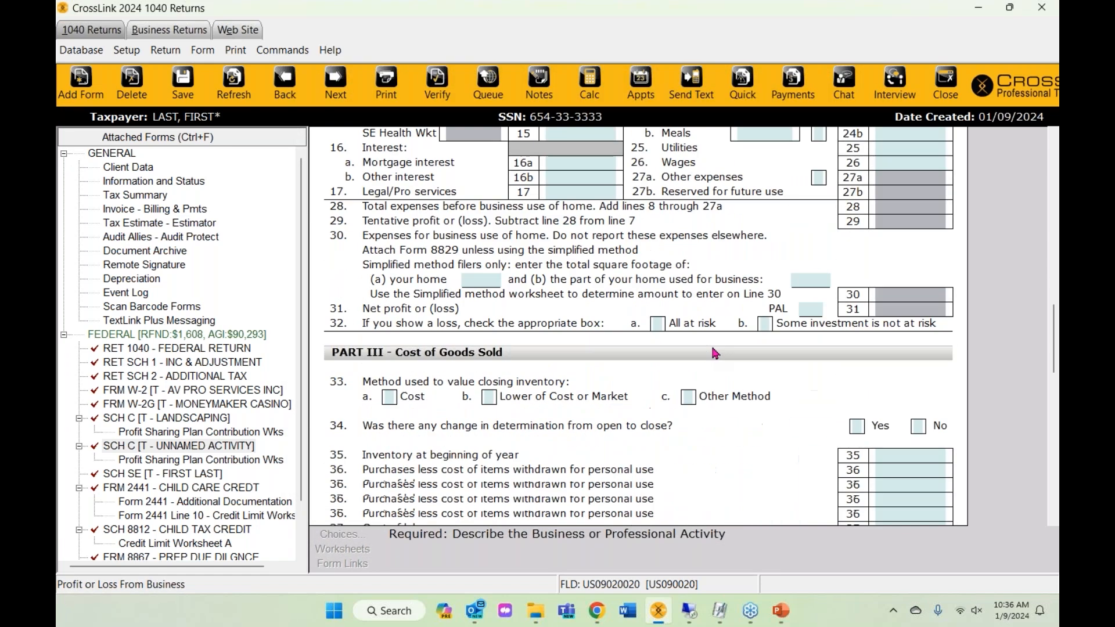
pyautogui.scroll(-1, 715, 353)
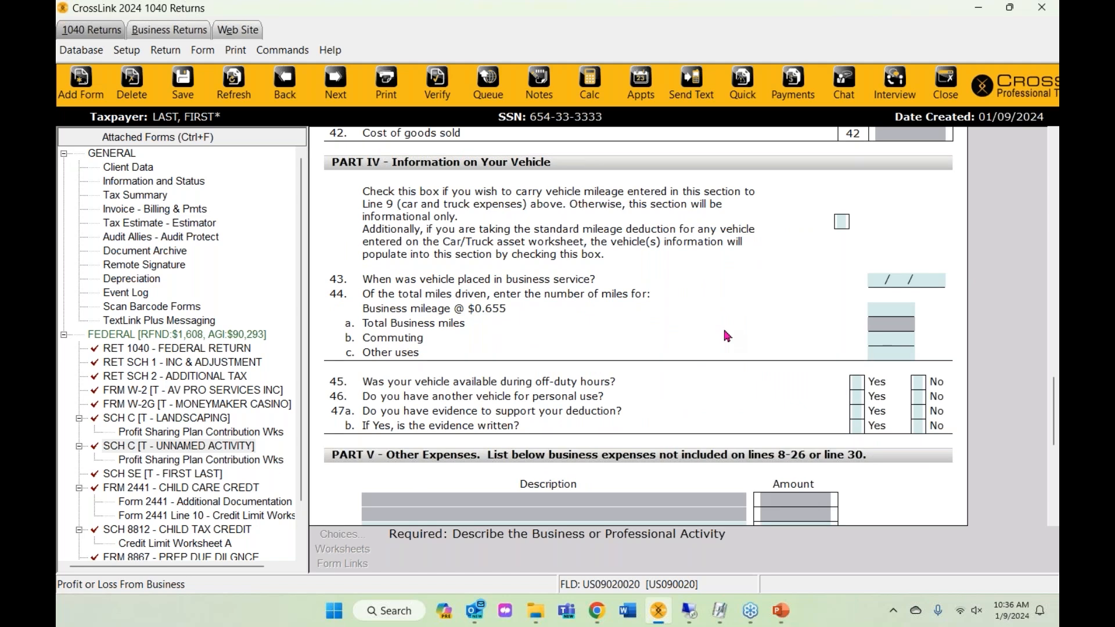
pyautogui.click(81, 84)
pyautogui.click(544, 116)
pyautogui.click(387, 169)
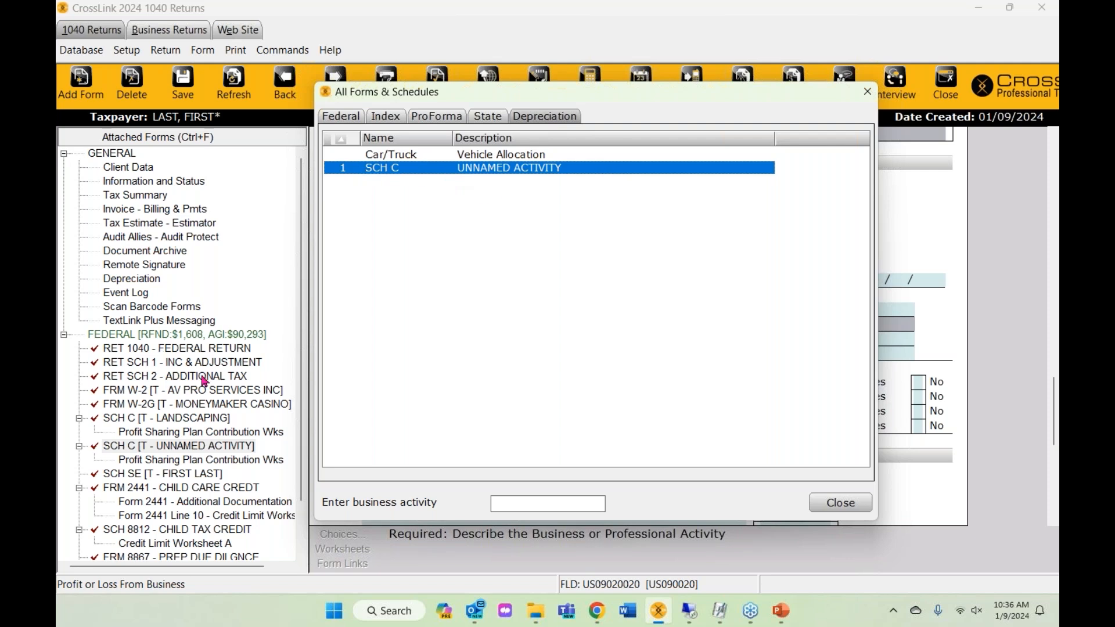
# - Add a CHAIR asset placed in service 01/01/2023 in class 04 Furniture and Fixtures
pyautogui.doubleClick(484, 175)
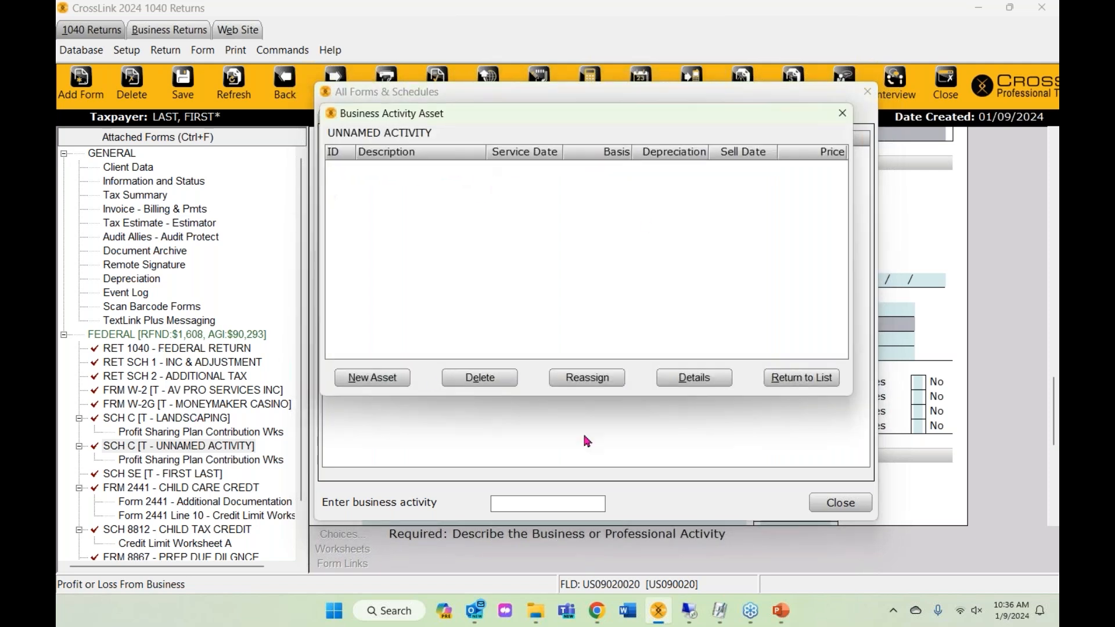
pyautogui.click(375, 384)
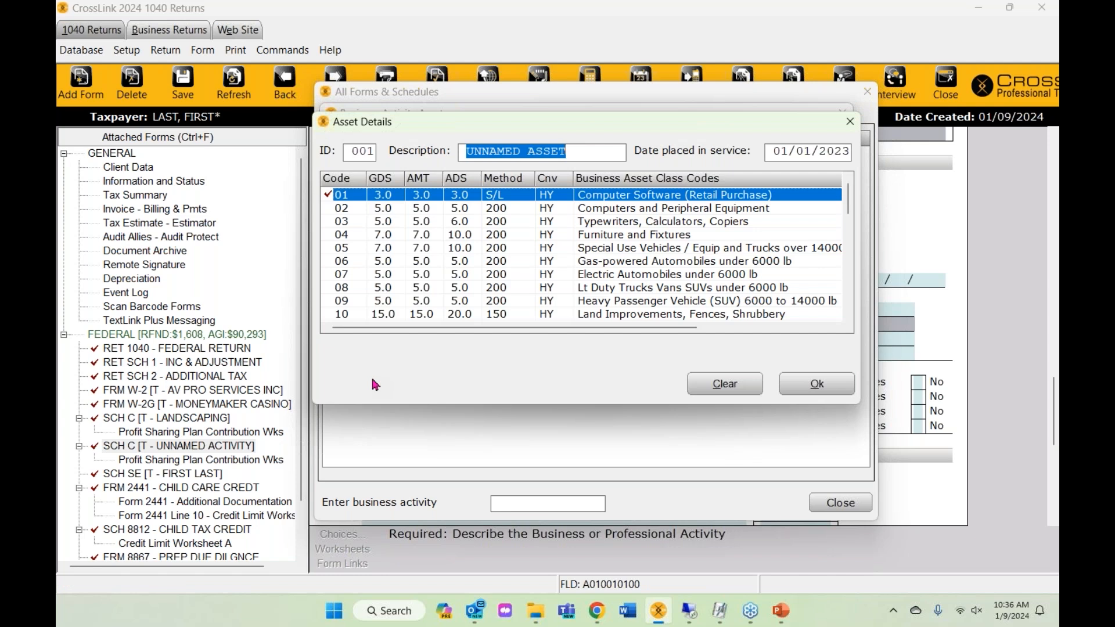
pyautogui.write('CHAIR')
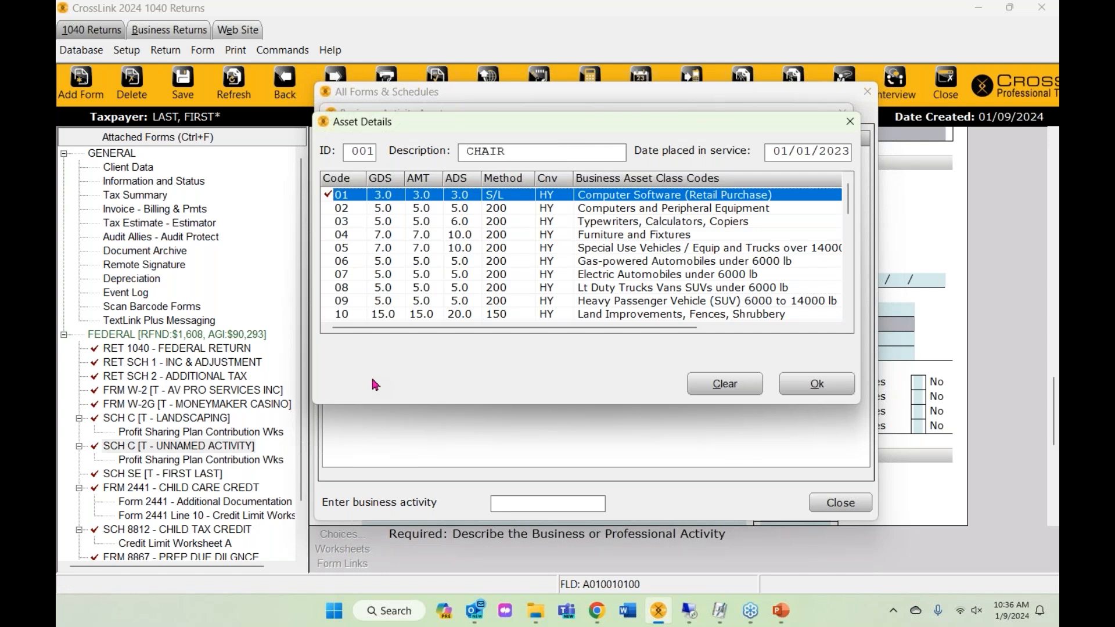
pyautogui.press('Tab')
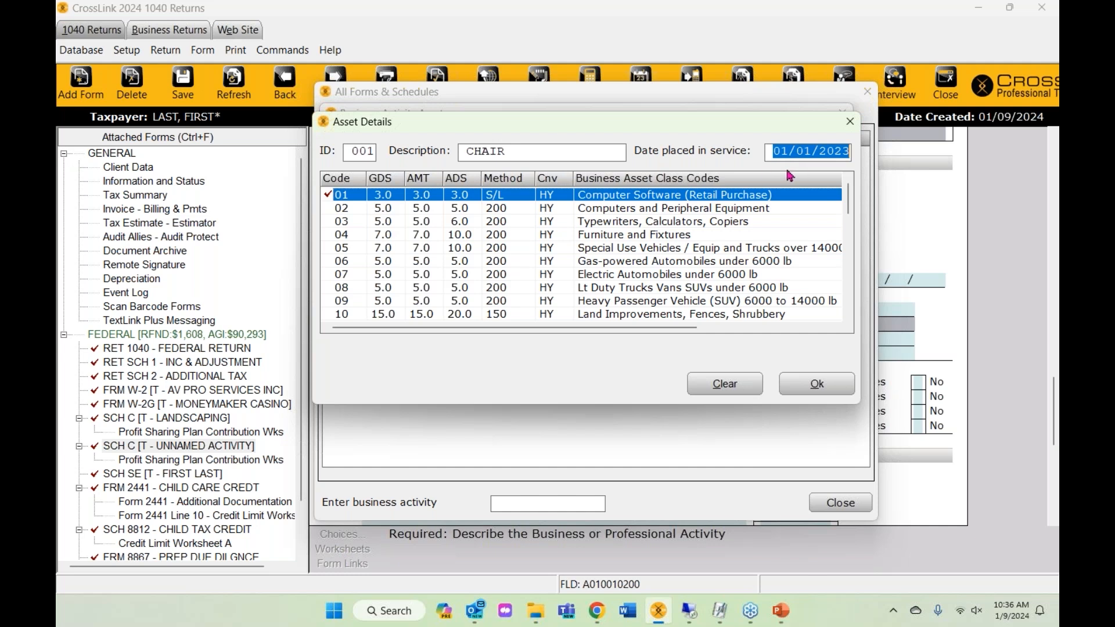
pyautogui.click(622, 249)
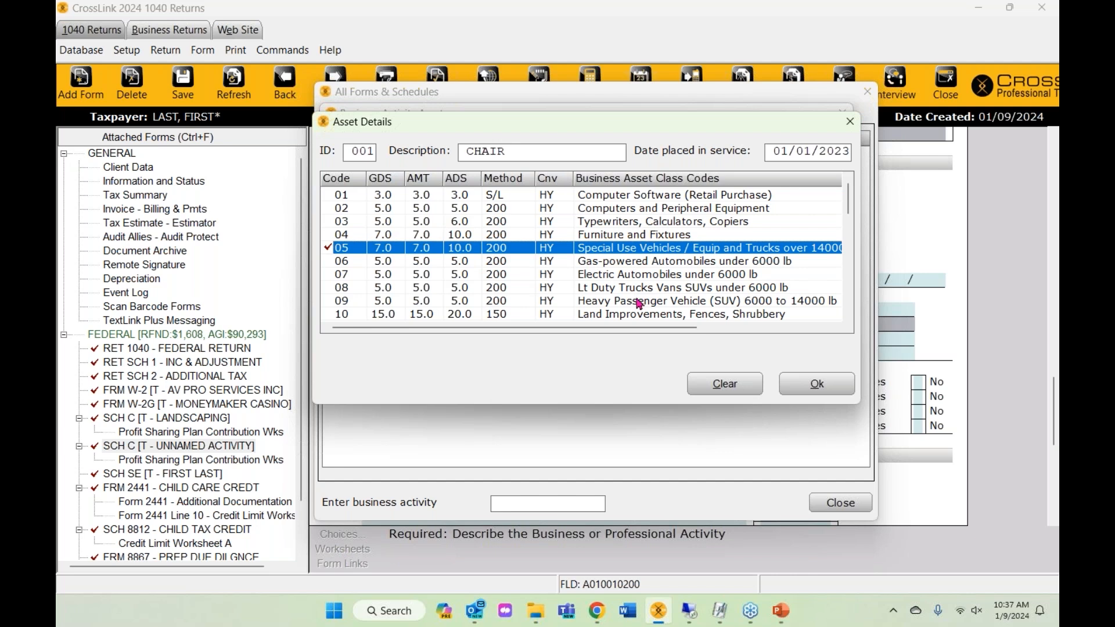
pyautogui.click(632, 237)
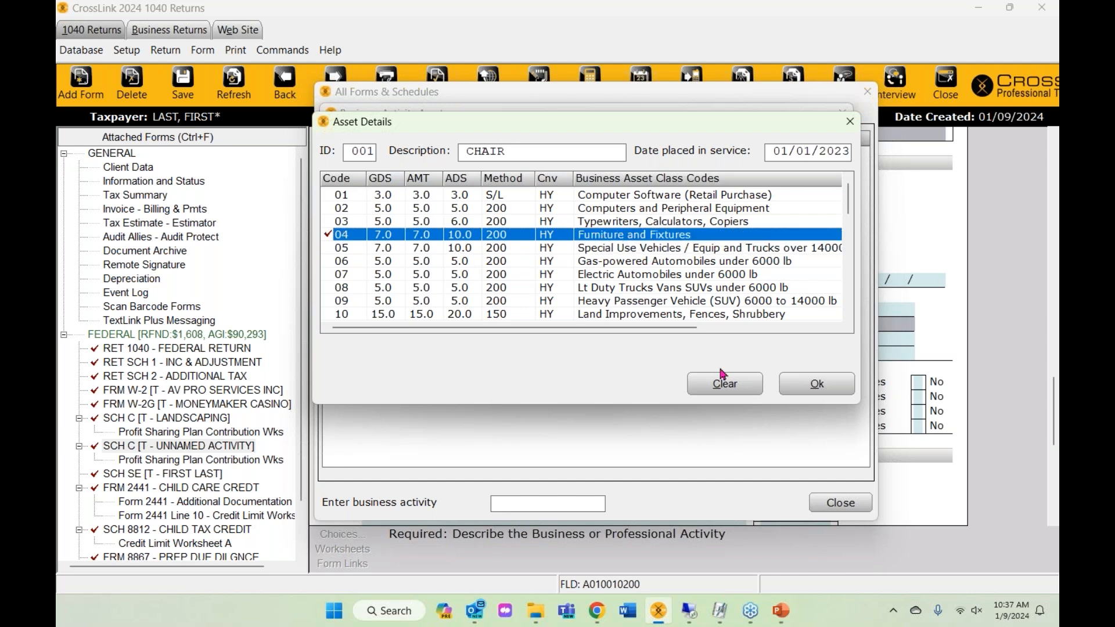
pyautogui.click(805, 387)
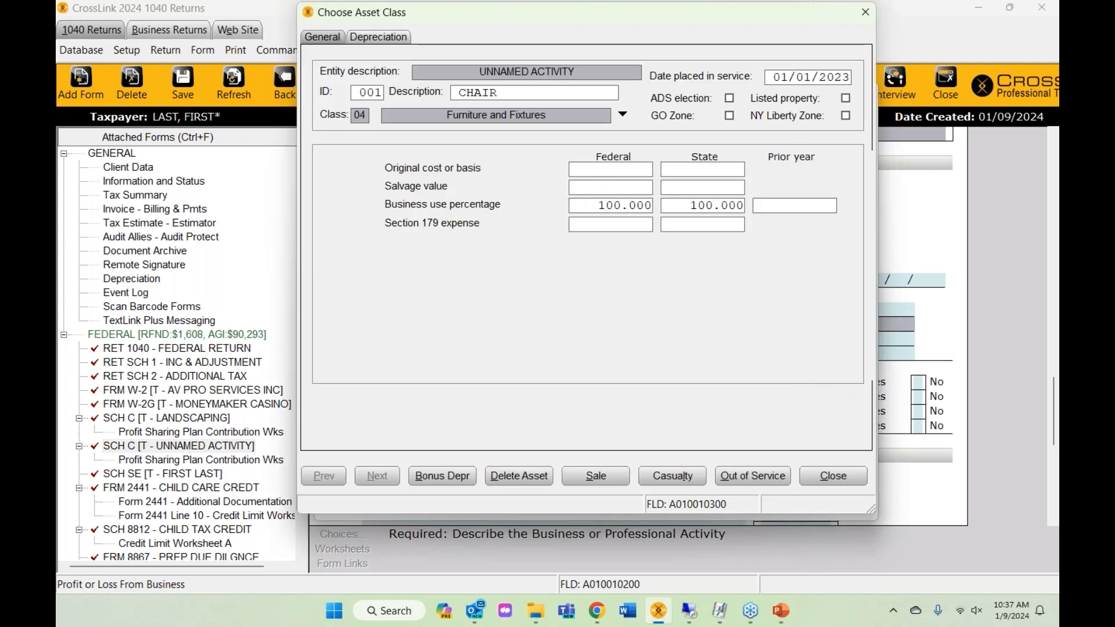
# - Enter a 500 original cost basis for the chair and review its depreciation figures
pyautogui.write('100')
pyautogui.press('BackSpace')
pyautogui.press('BackSpace')
pyautogui.press('BackSpace')
pyautogui.write('500')
pyautogui.press('Tab')
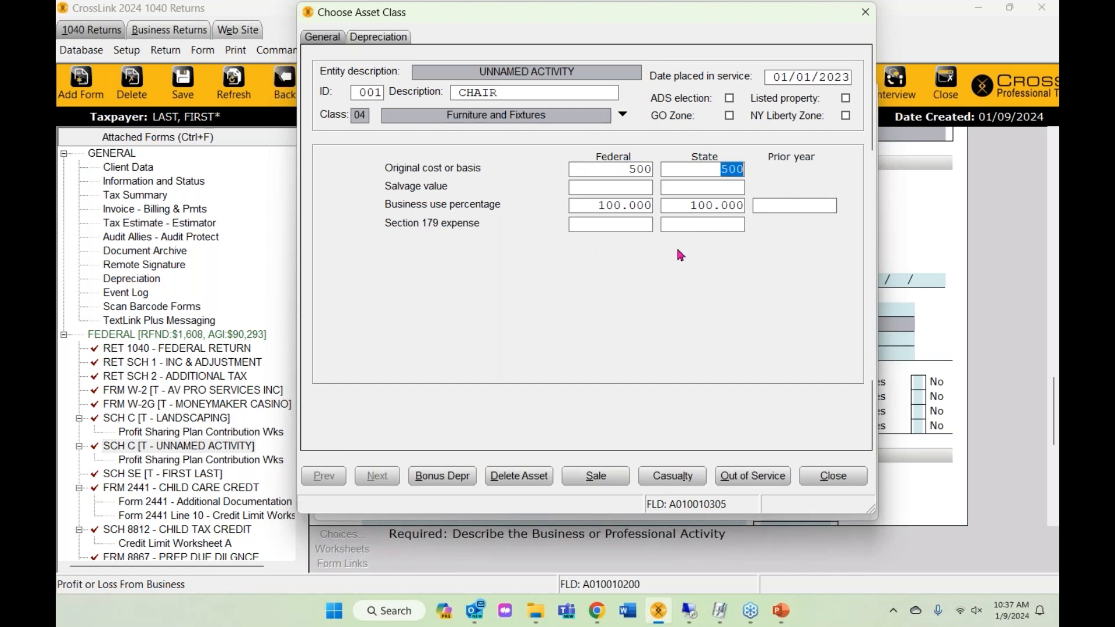
pyautogui.click(373, 39)
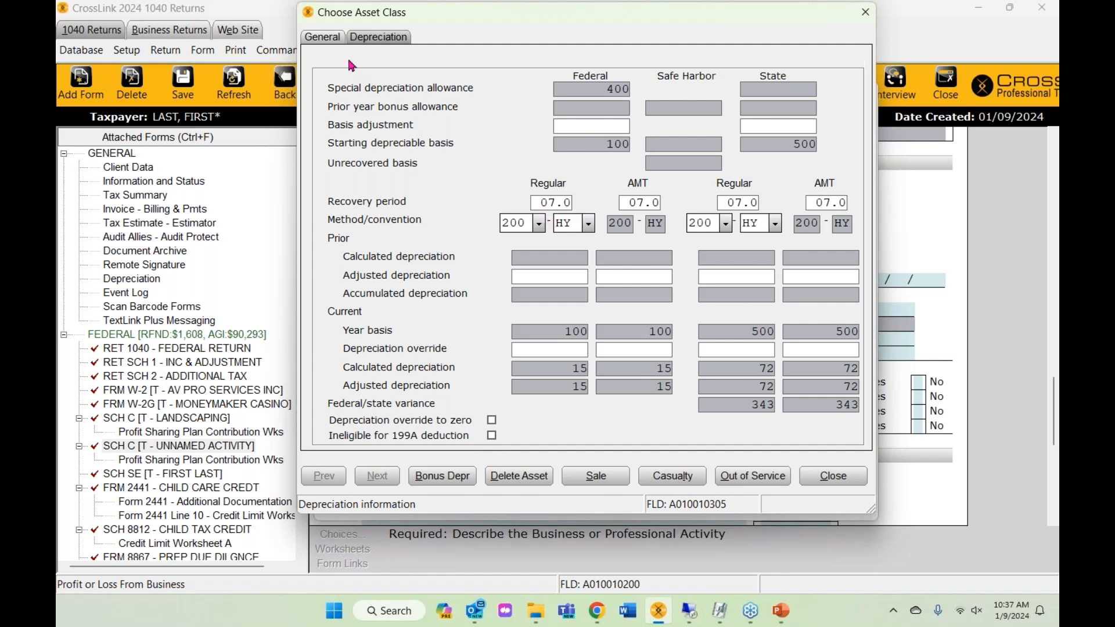
pyautogui.click(326, 42)
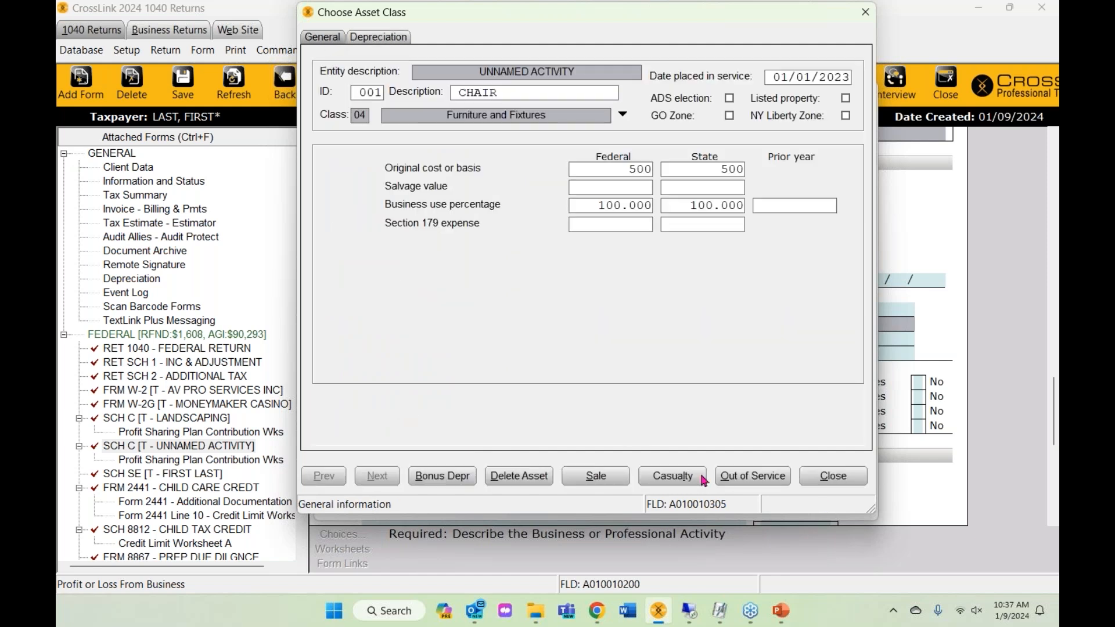
# - Elect the chair out of the special depreciation allowance and close the asset list
pyautogui.click(822, 483)
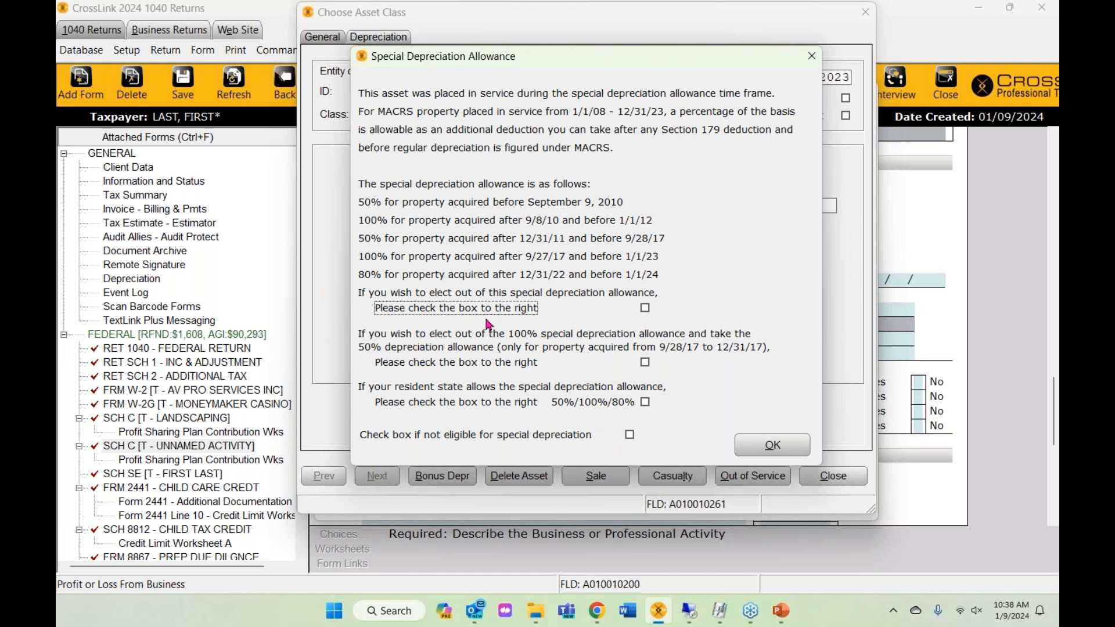
pyautogui.click(645, 309)
pyautogui.click(772, 448)
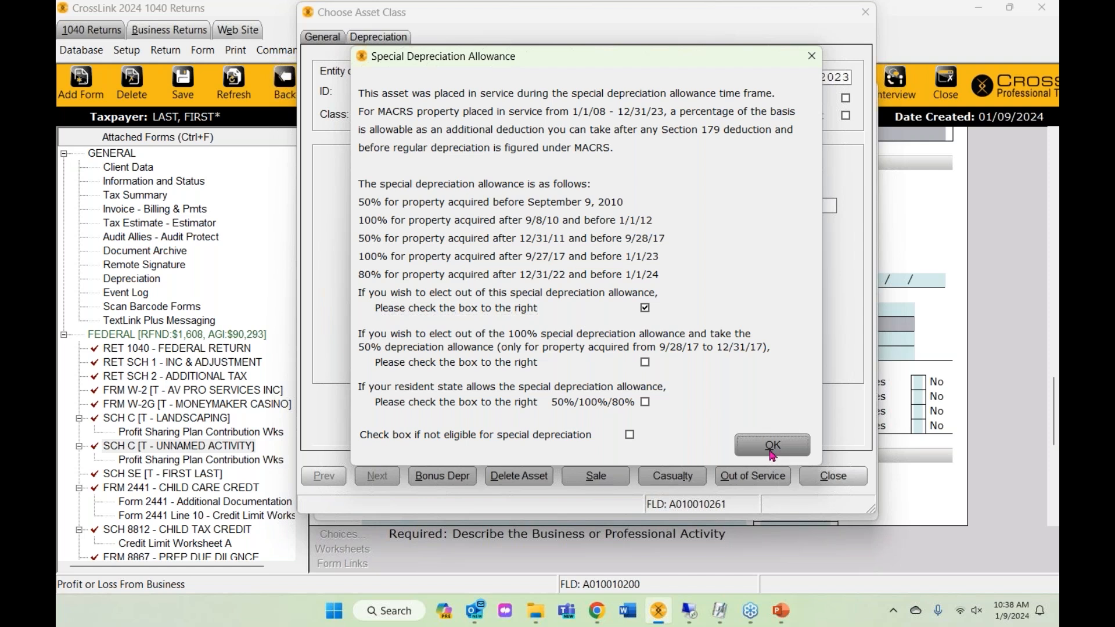
pyautogui.click(842, 113)
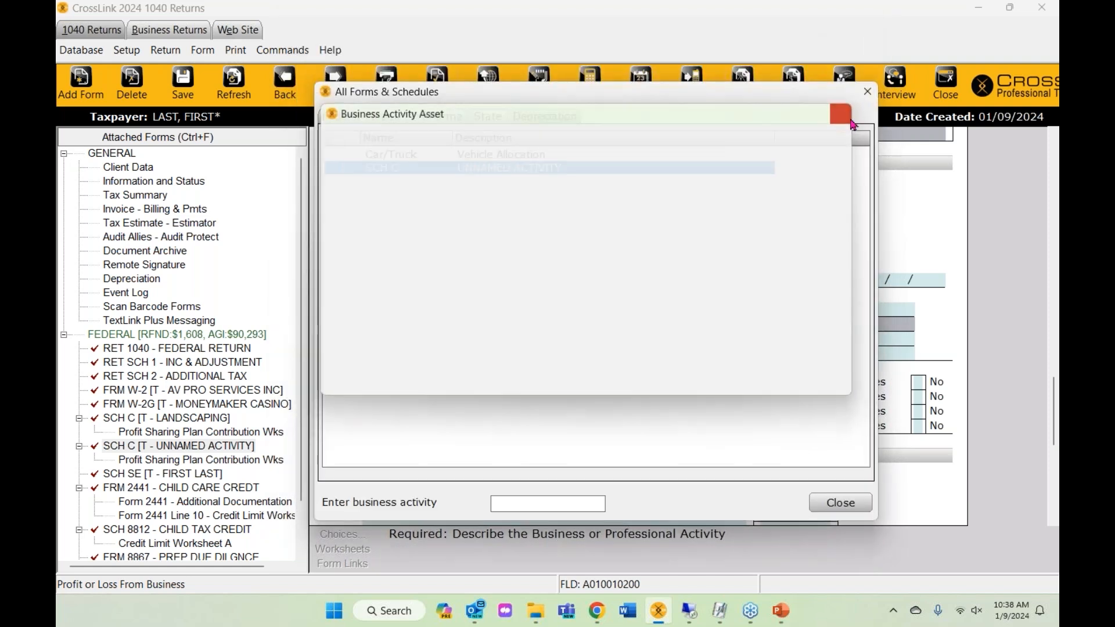
# - Check the 72 depreciation amount on the unnamed activity's Schedule C line 13
pyautogui.click(867, 91)
pyautogui.click(216, 445)
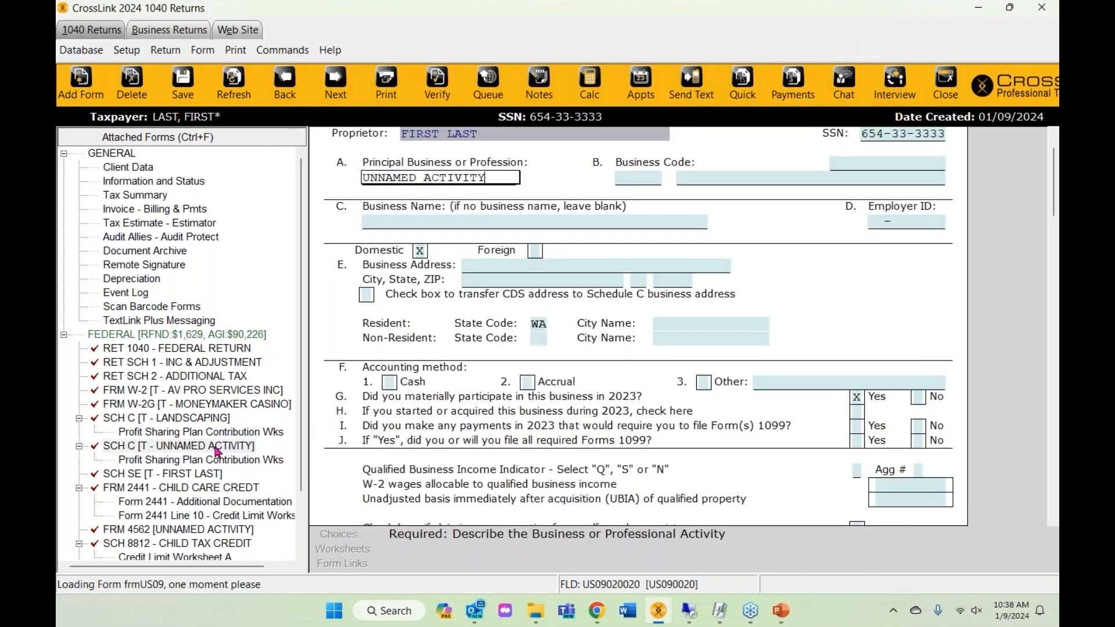
pyautogui.scroll(-10, 513, 383)
pyautogui.scroll(-7, 513, 383)
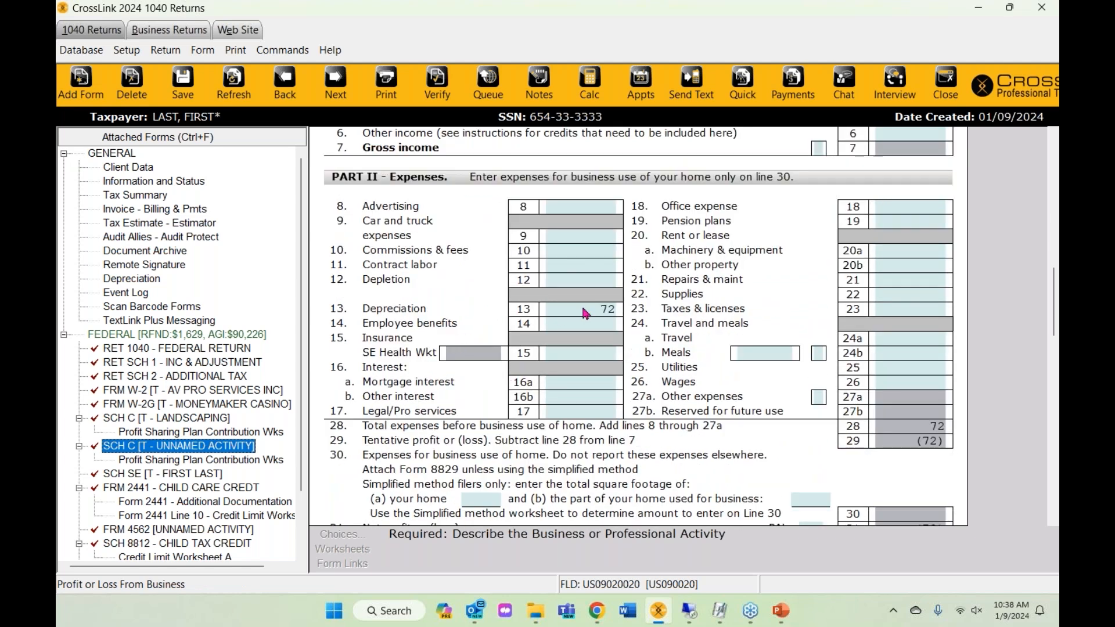
pyautogui.click(598, 309)
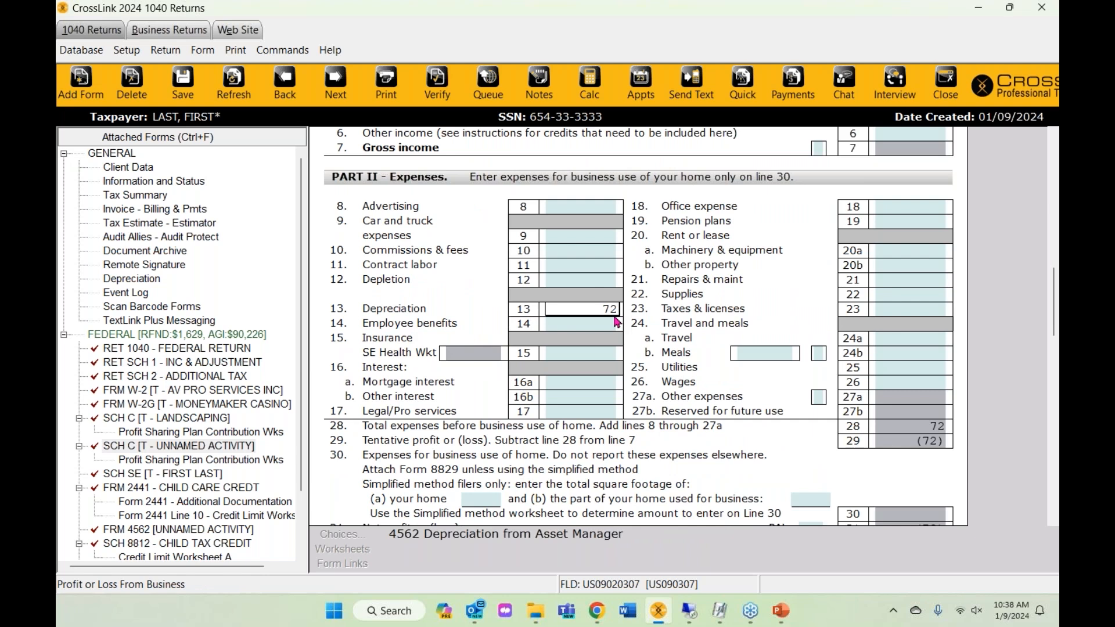
# - Reopen the CHAIR asset and withdraw its election out of special depreciation
pyautogui.click(81, 82)
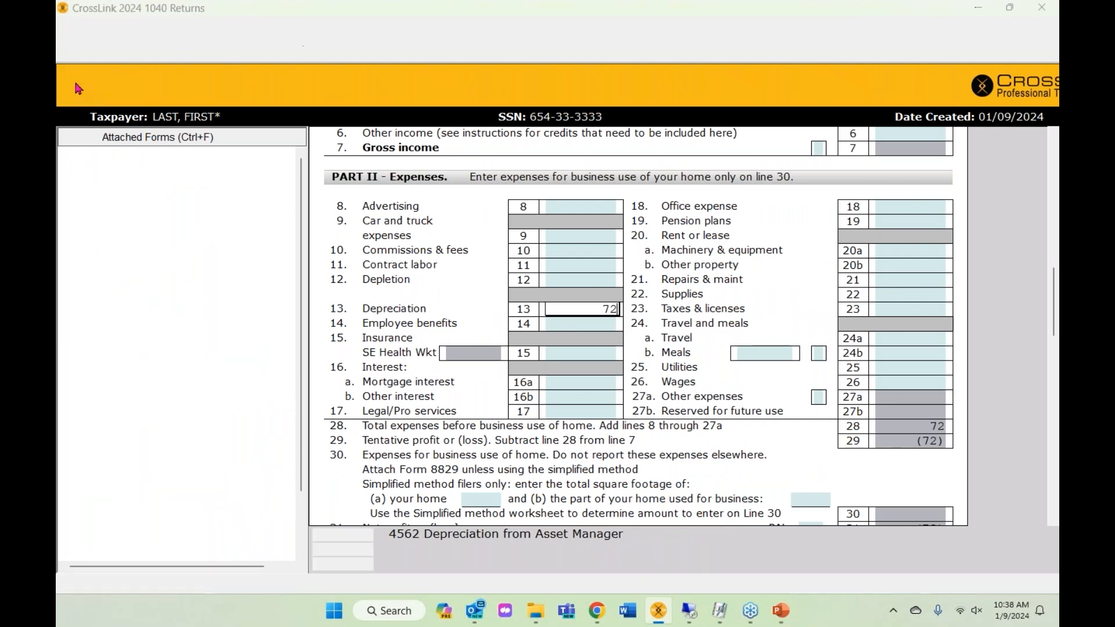
pyautogui.doubleClick(428, 169)
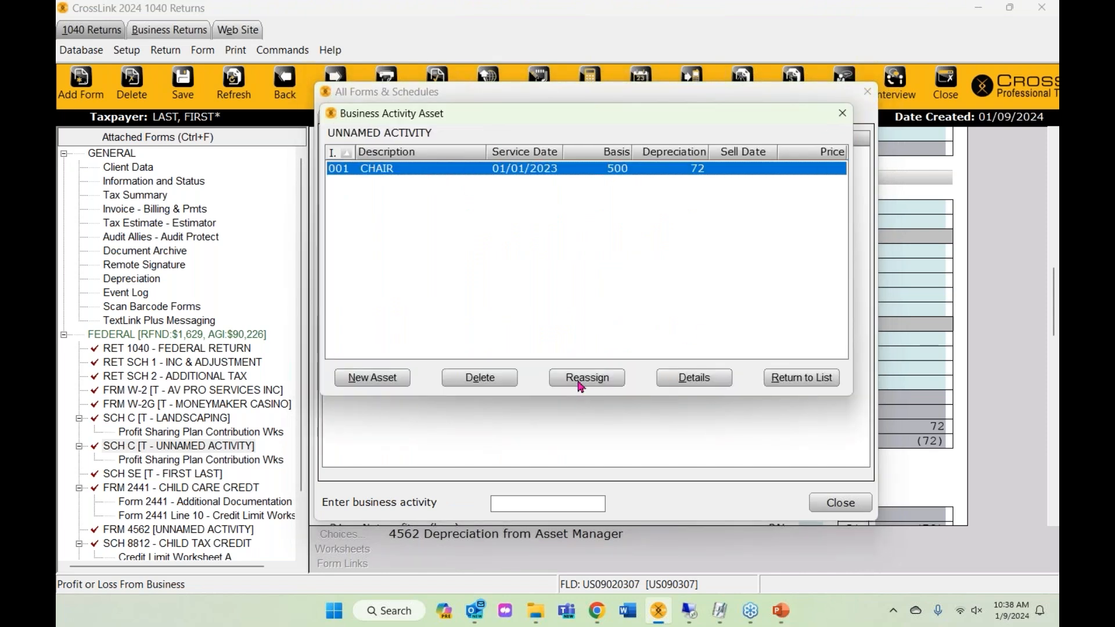
pyautogui.doubleClick(476, 168)
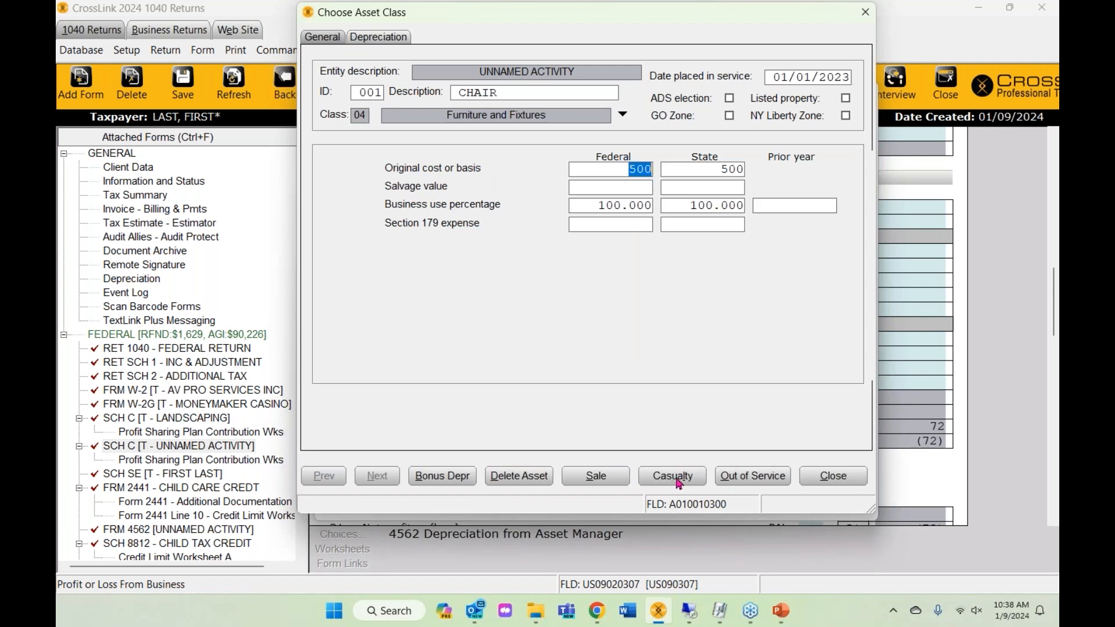
pyautogui.click(450, 481)
pyautogui.click(644, 308)
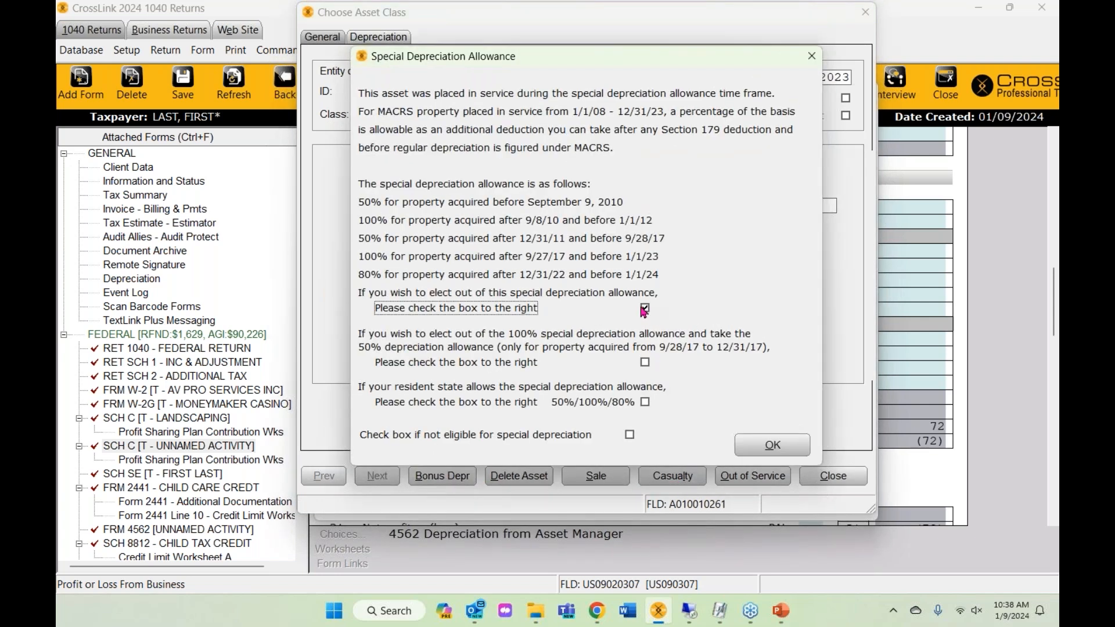
pyautogui.click(758, 447)
pyautogui.click(782, 451)
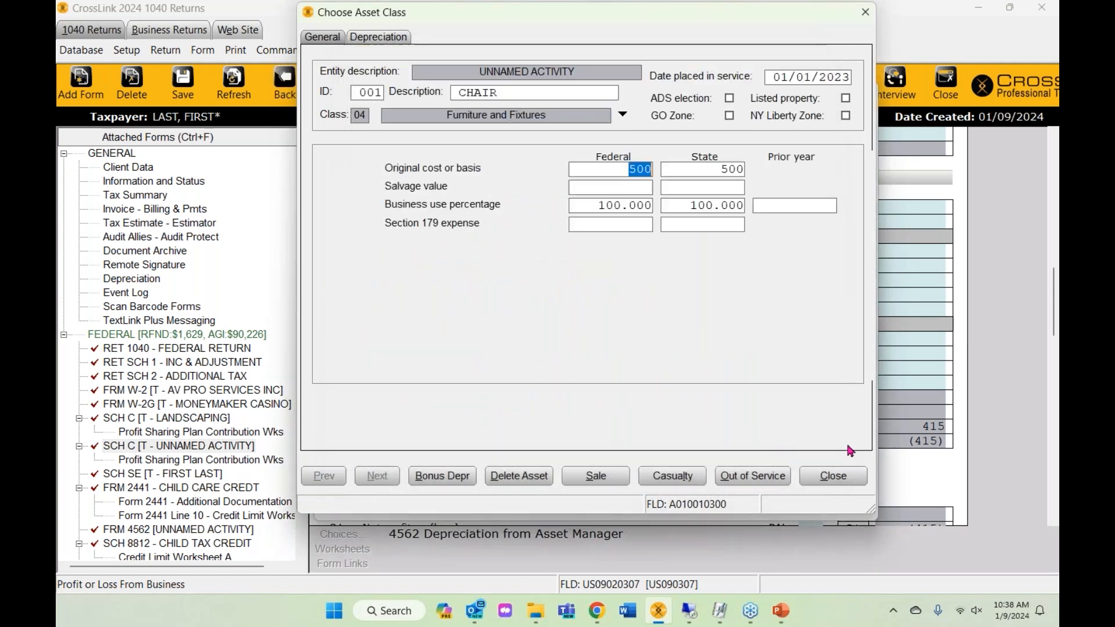
pyautogui.click(831, 484)
pyautogui.click(840, 121)
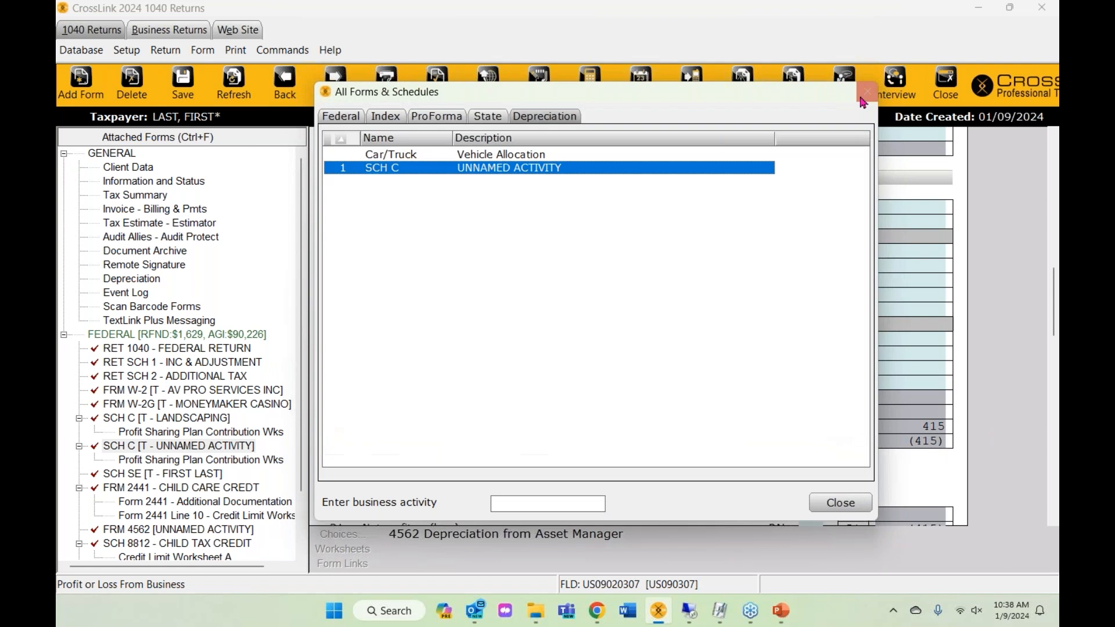
pyautogui.click(867, 91)
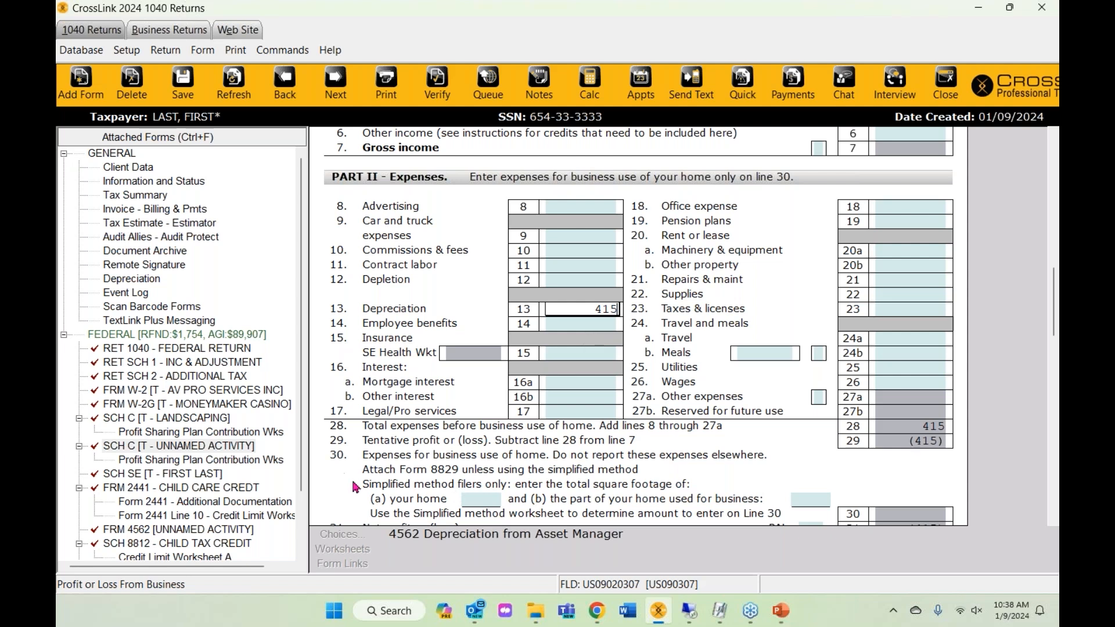
# - Add a new PC asset in class 02 Computers and Peripheral Equipment
pyautogui.click(75, 87)
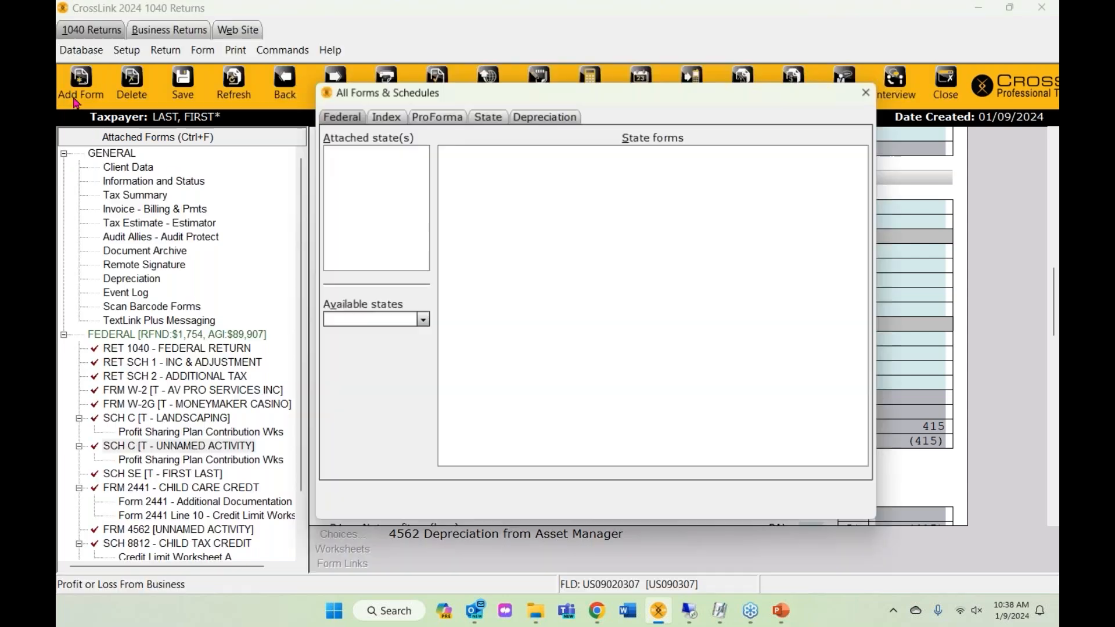
pyautogui.click(563, 116)
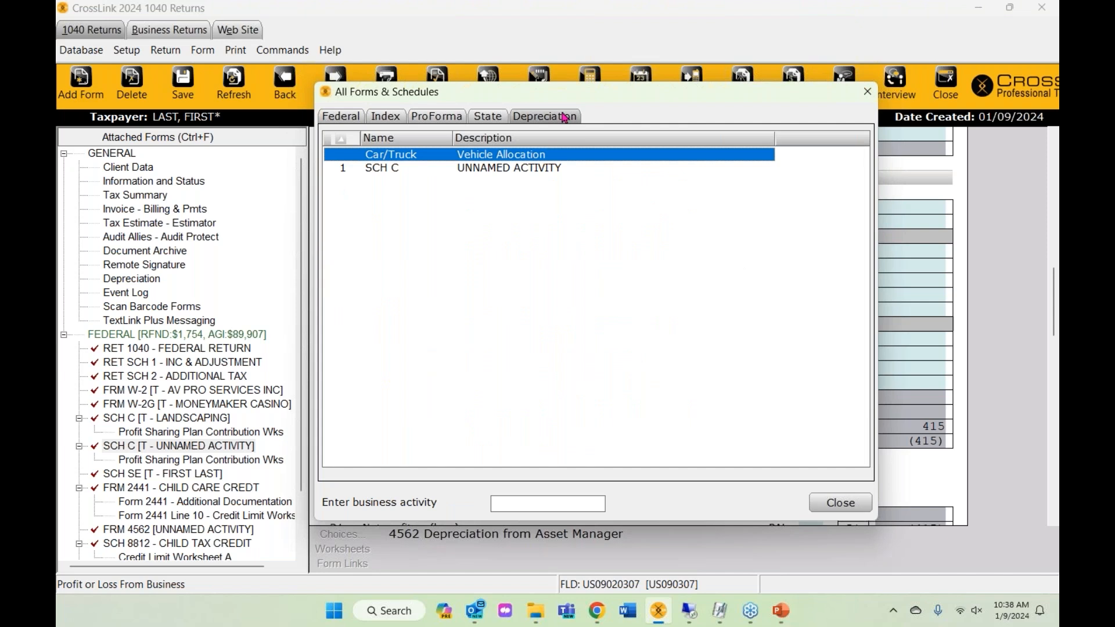
pyautogui.click(433, 171)
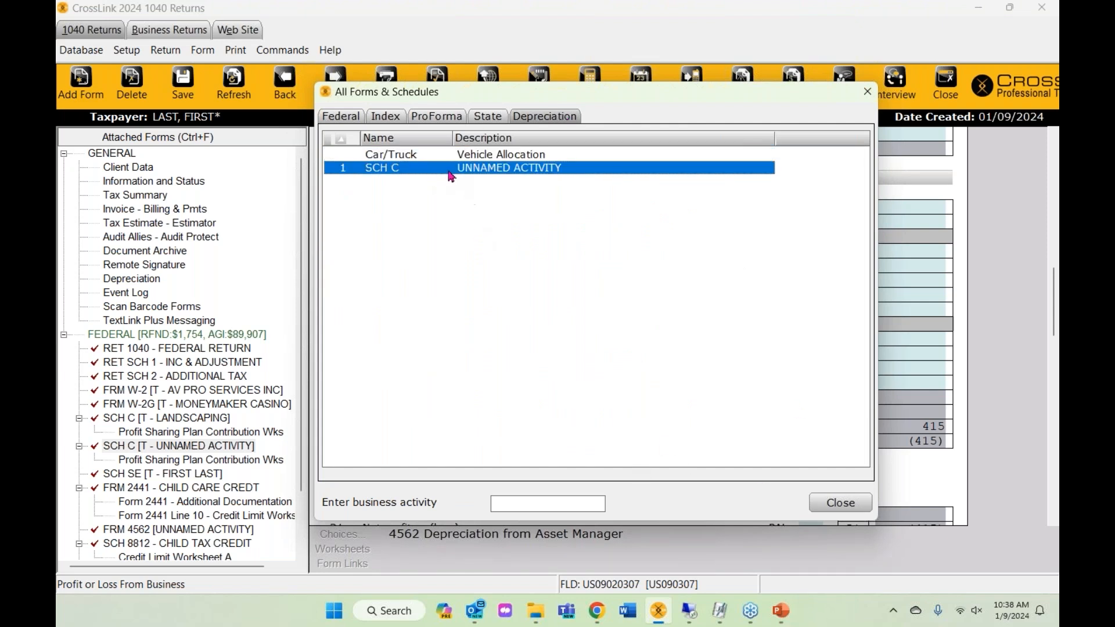
pyautogui.doubleClick(450, 169)
pyautogui.click(366, 380)
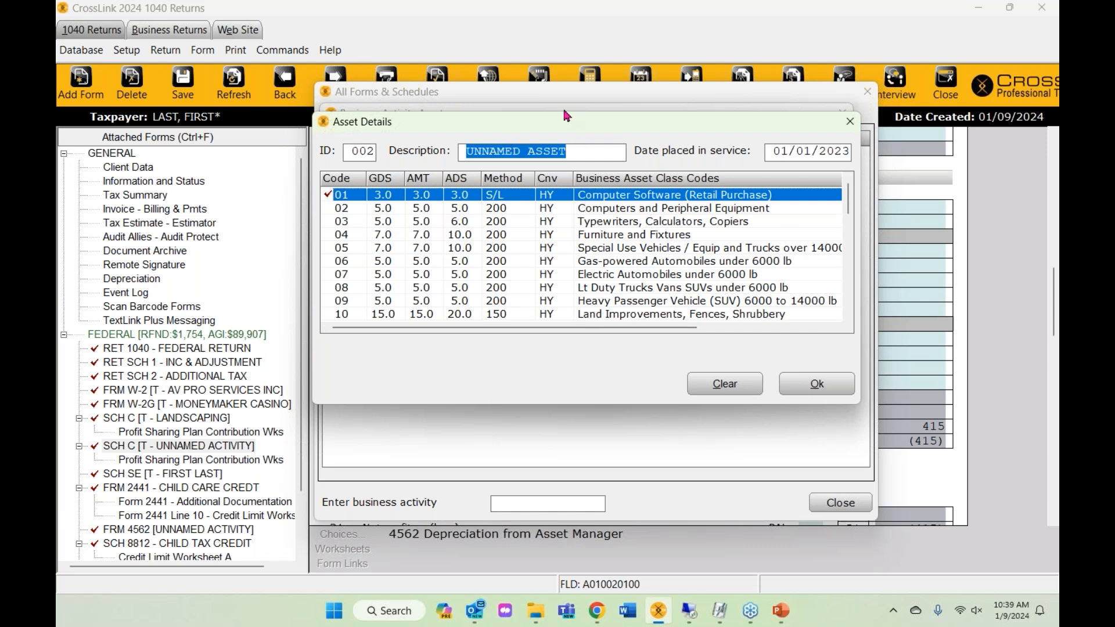
pyautogui.write('PC')
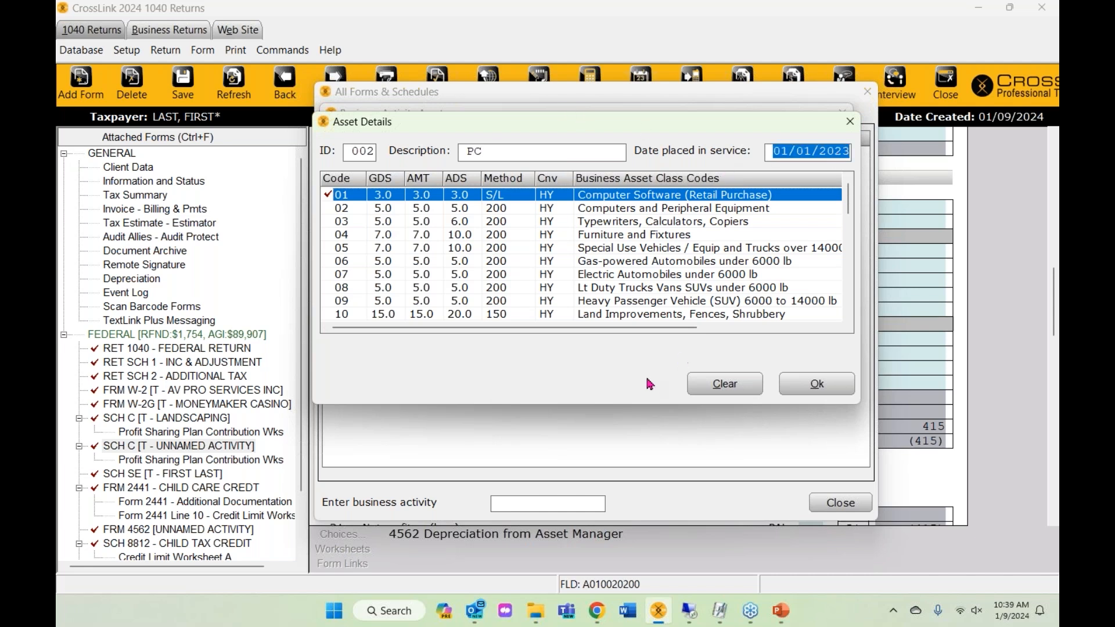
pyautogui.click(610, 223)
pyautogui.click(614, 208)
pyautogui.click(617, 195)
pyautogui.click(615, 209)
pyautogui.click(807, 388)
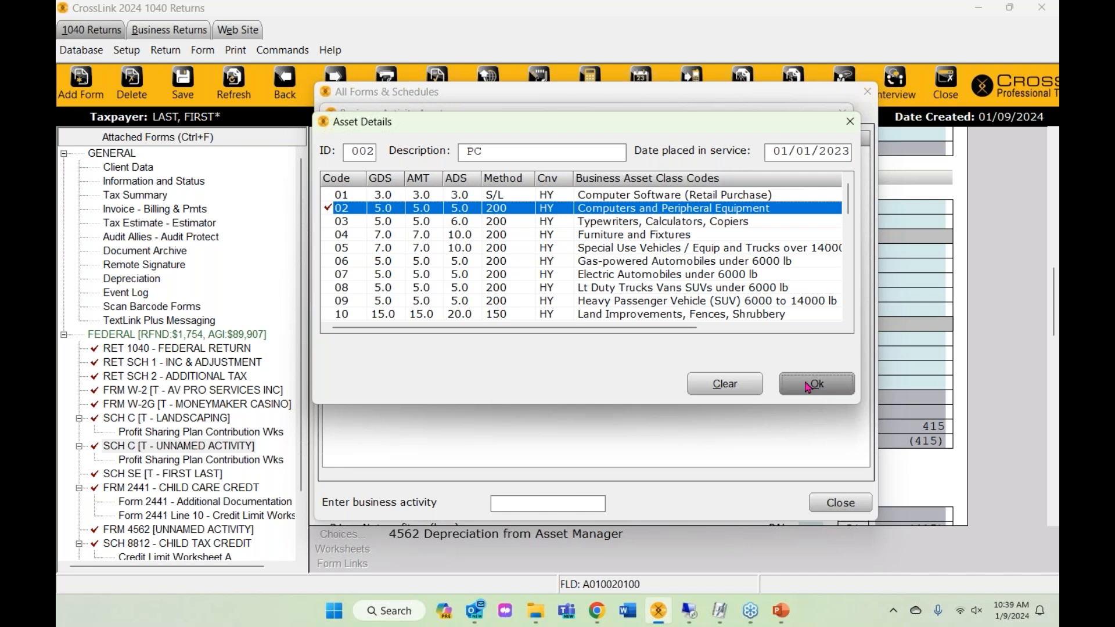
# - Give the PC a 2000 original cost
pyautogui.write('2000')
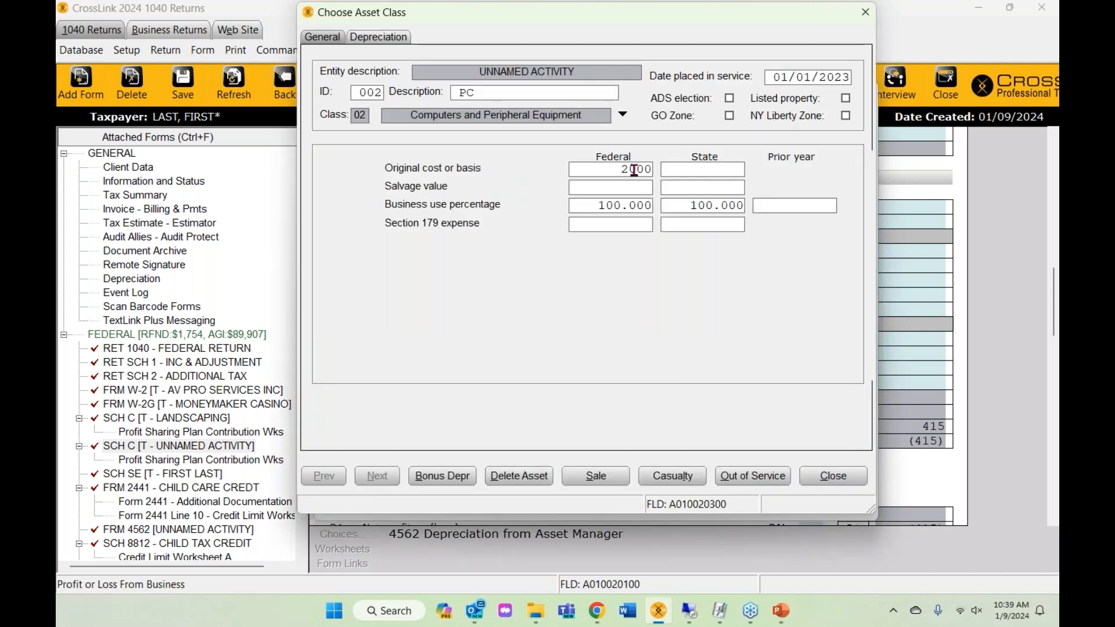
pyautogui.press('Tab')
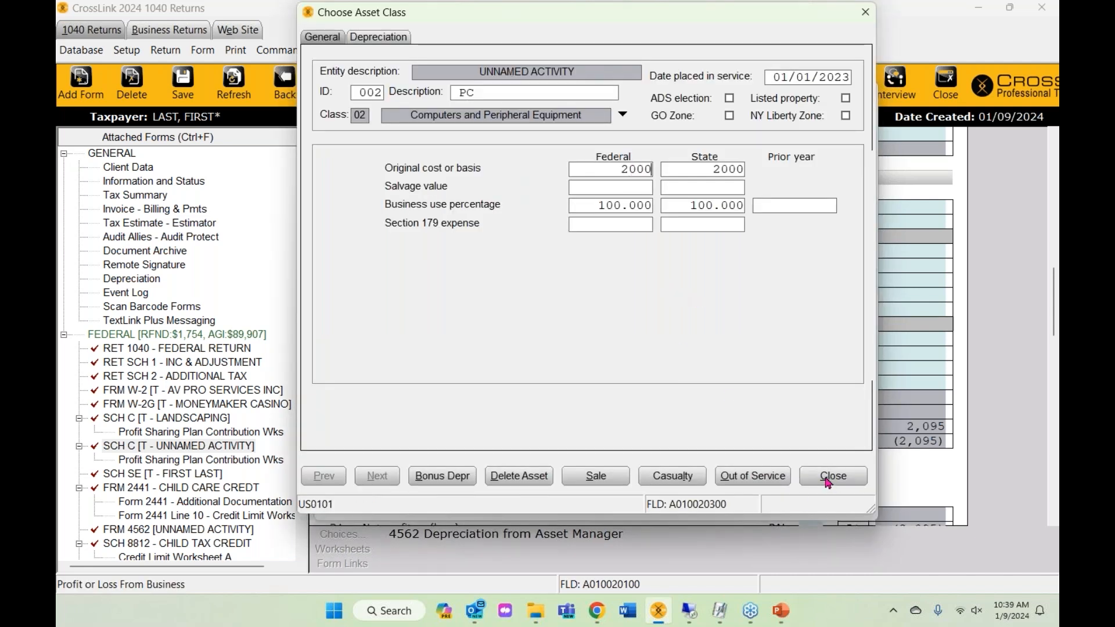
pyautogui.click(828, 477)
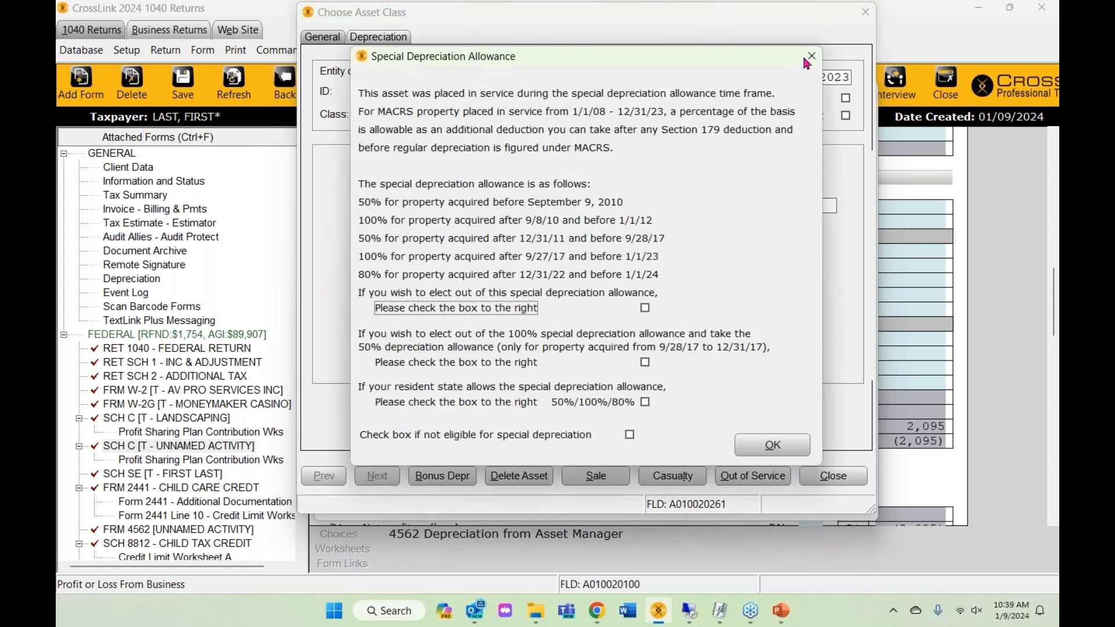
pyautogui.click(811, 56)
# - Elect the PC out of the special depreciation allowance and return to Schedule C
pyautogui.doubleClick(401, 182)
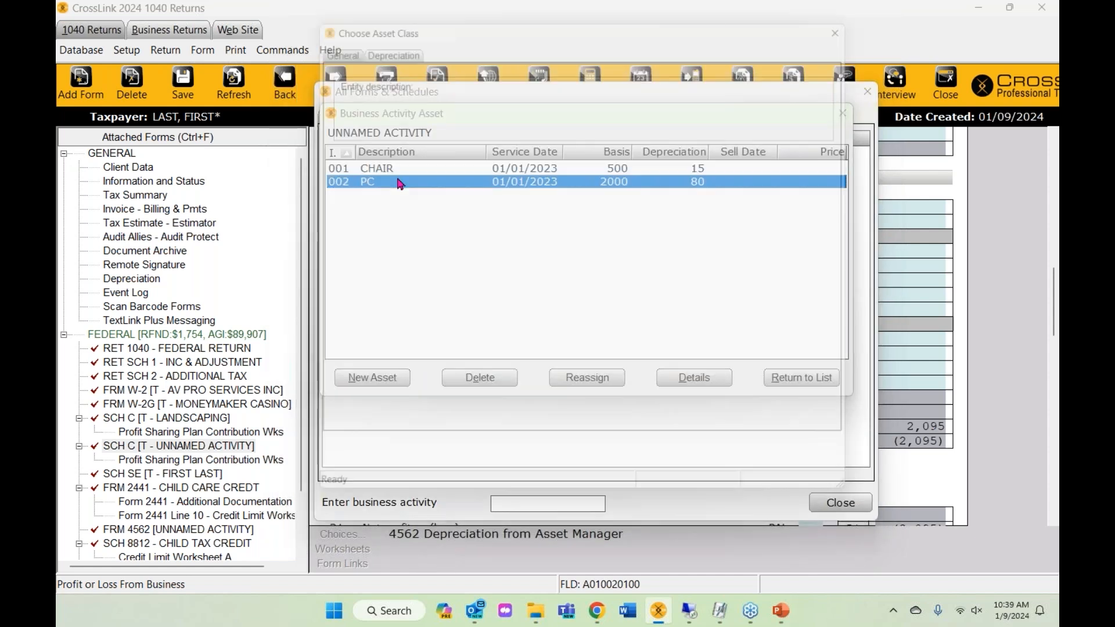
pyautogui.click(444, 477)
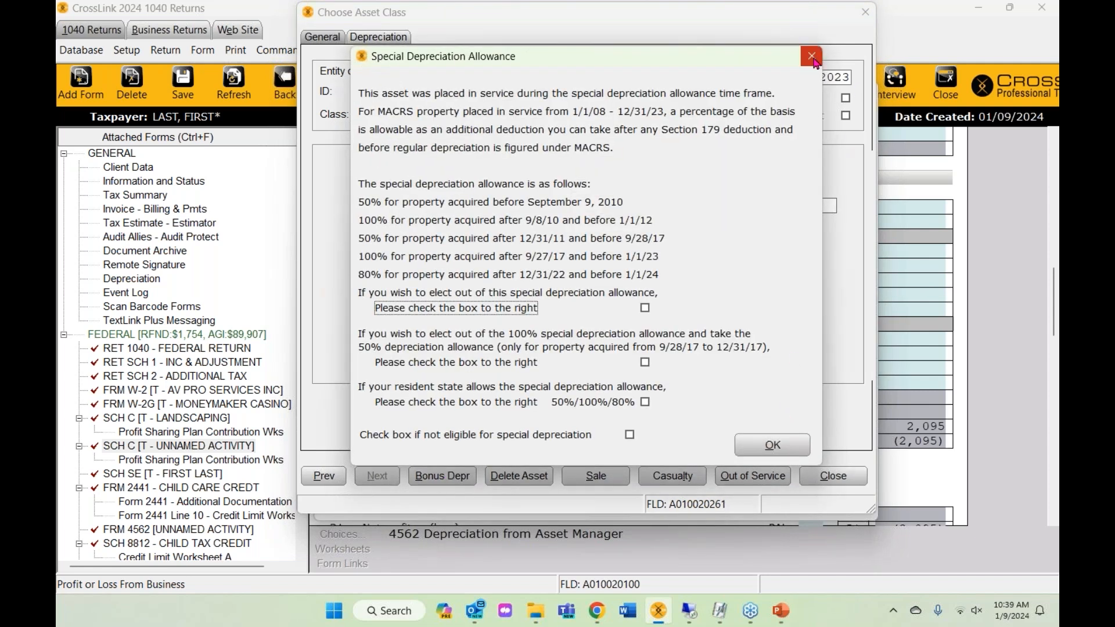
pyautogui.click(646, 310)
pyautogui.click(767, 444)
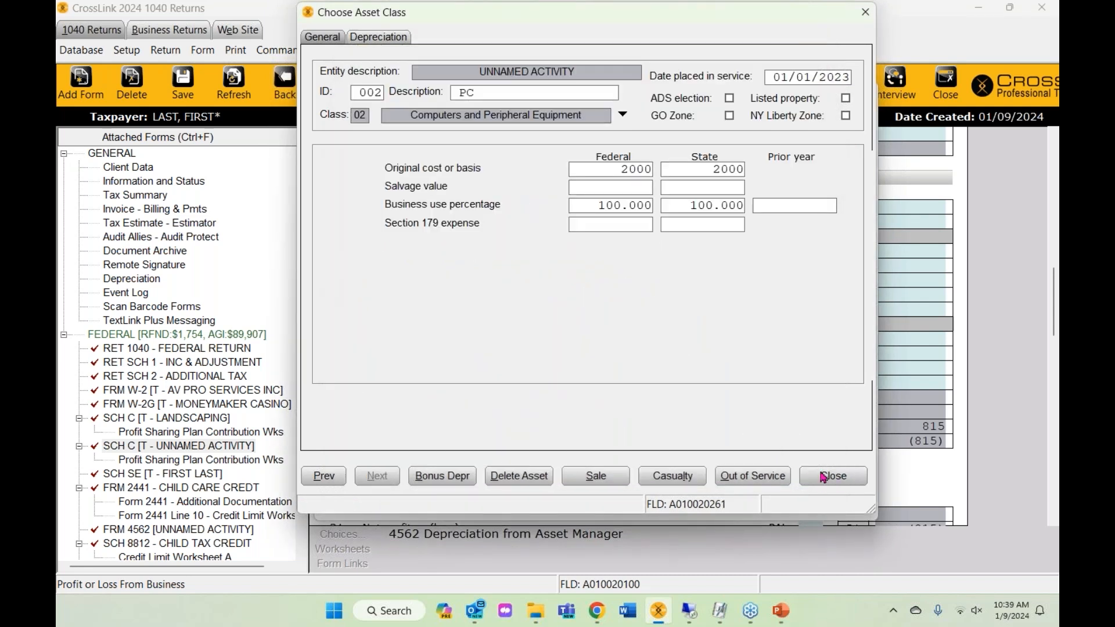
pyautogui.click(832, 476)
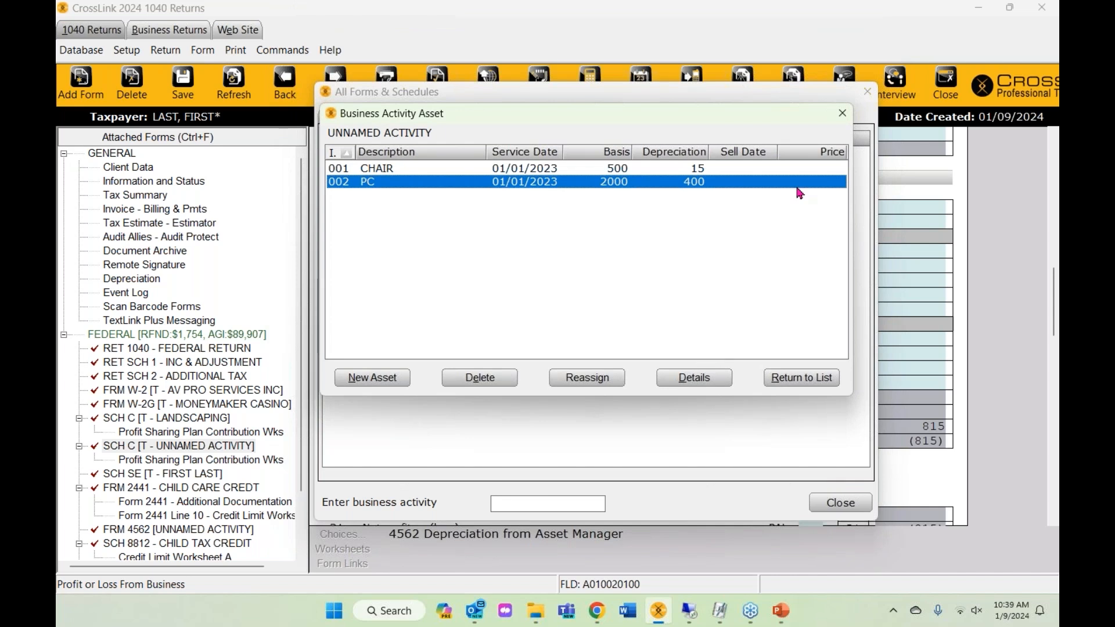
pyautogui.click(841, 115)
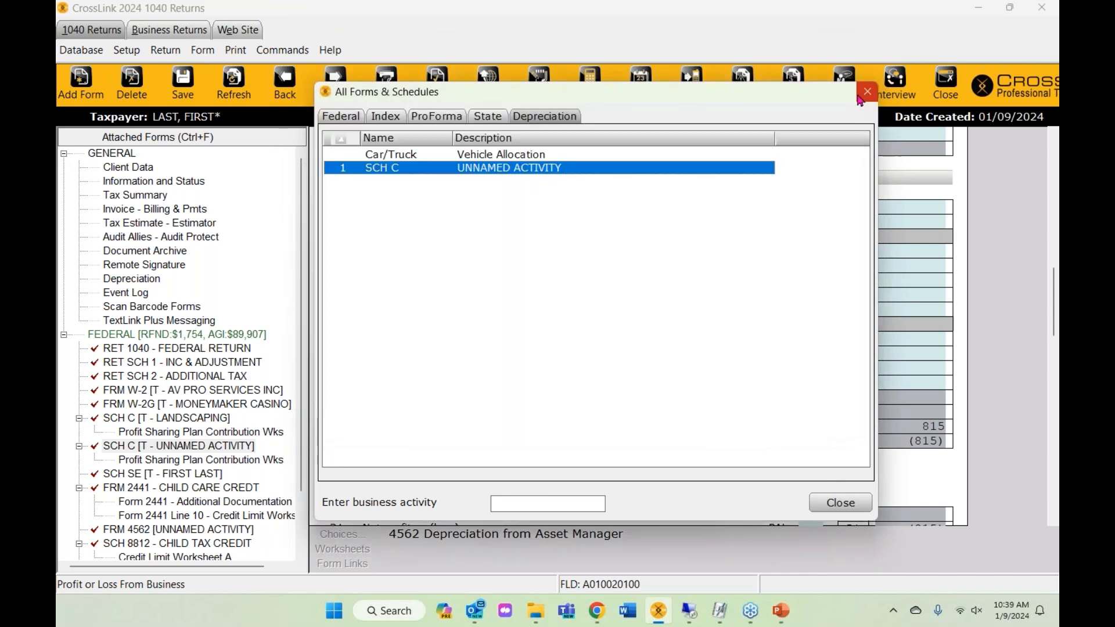
pyautogui.click(864, 94)
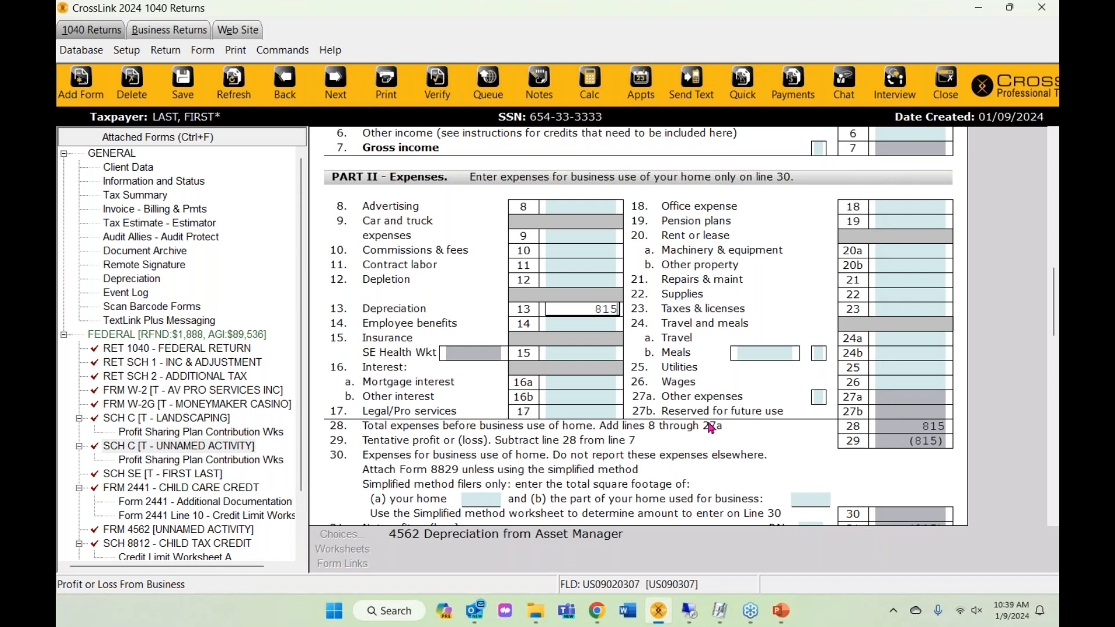
# - Review line 28 total expenses and line 13 depreciation of 815, then scroll to Part IV
pyautogui.click(710, 428)
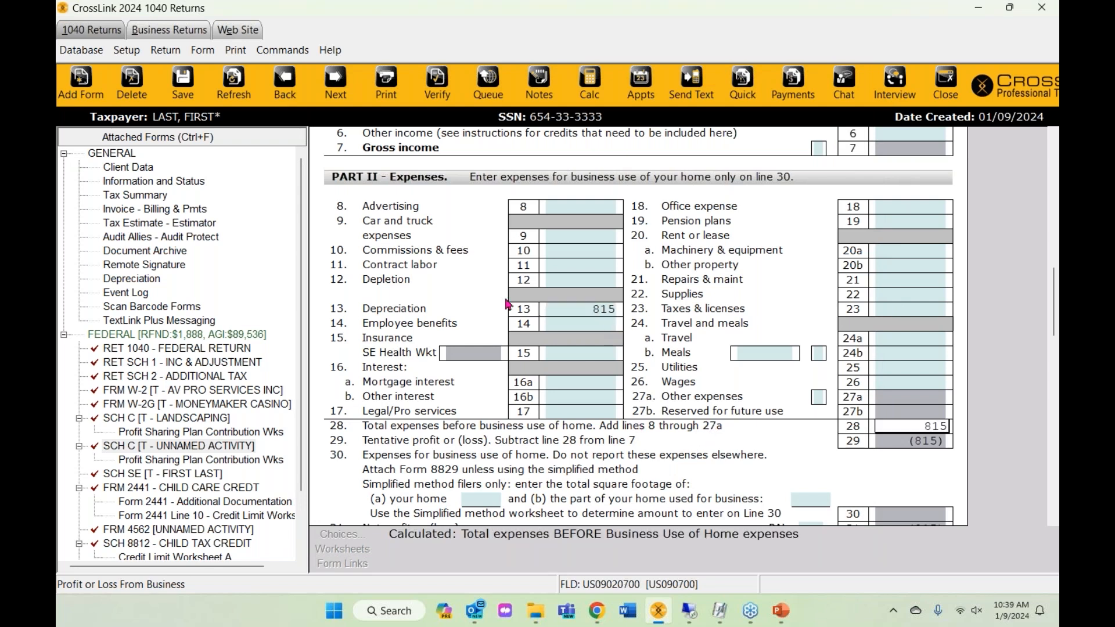
pyautogui.click(587, 314)
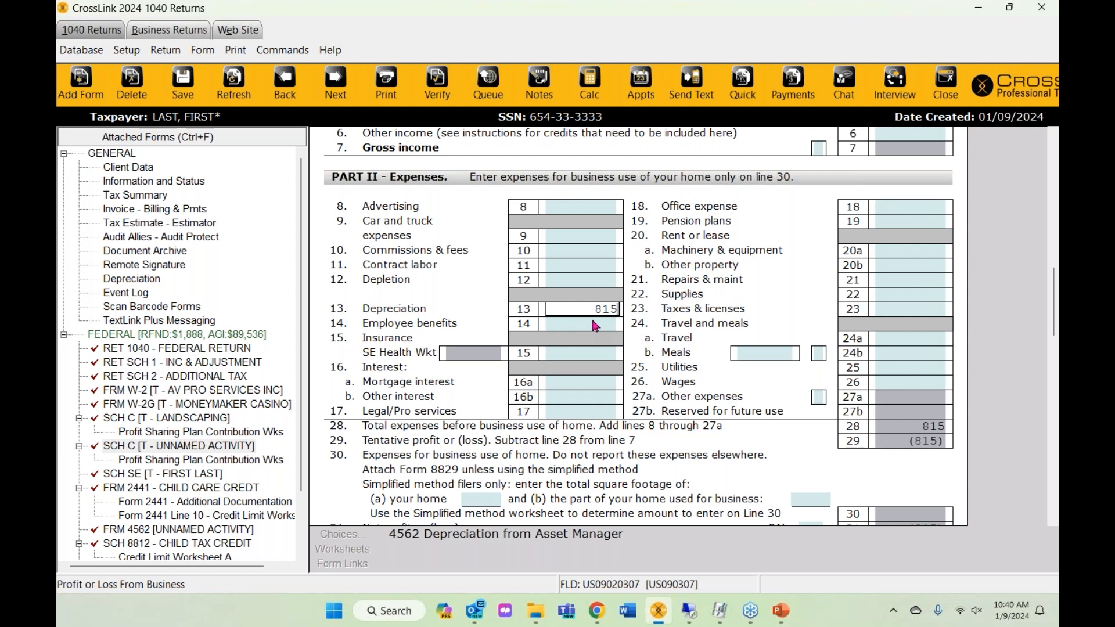
pyautogui.scroll(-15, 595, 325)
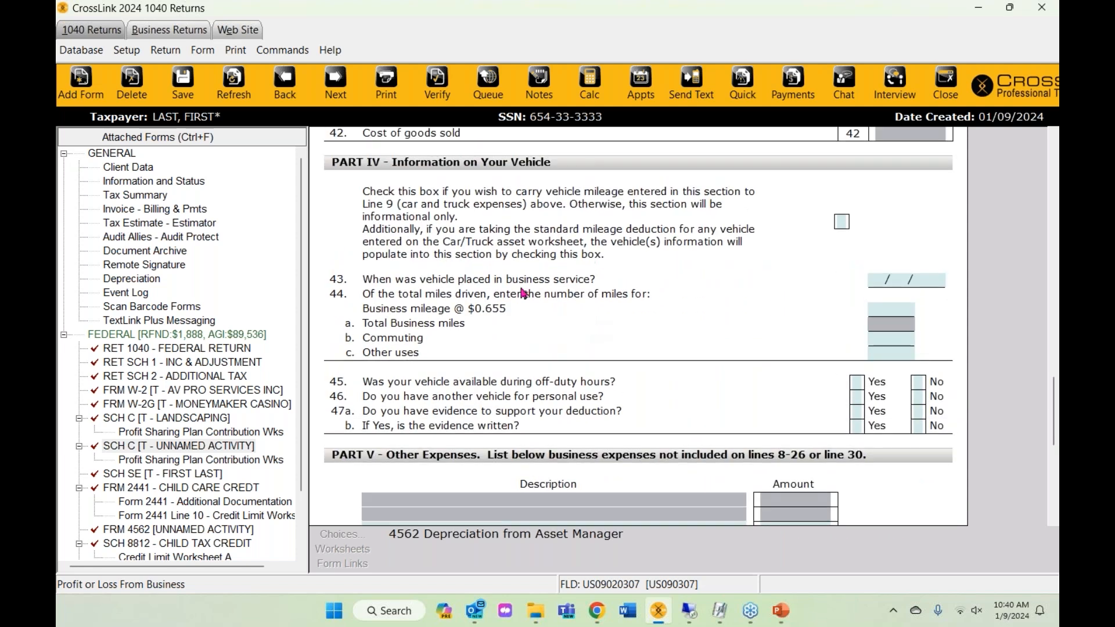
# - Carry vehicle mileage to line 9 and enter the in-service date 02/02/2023
pyautogui.click(842, 224)
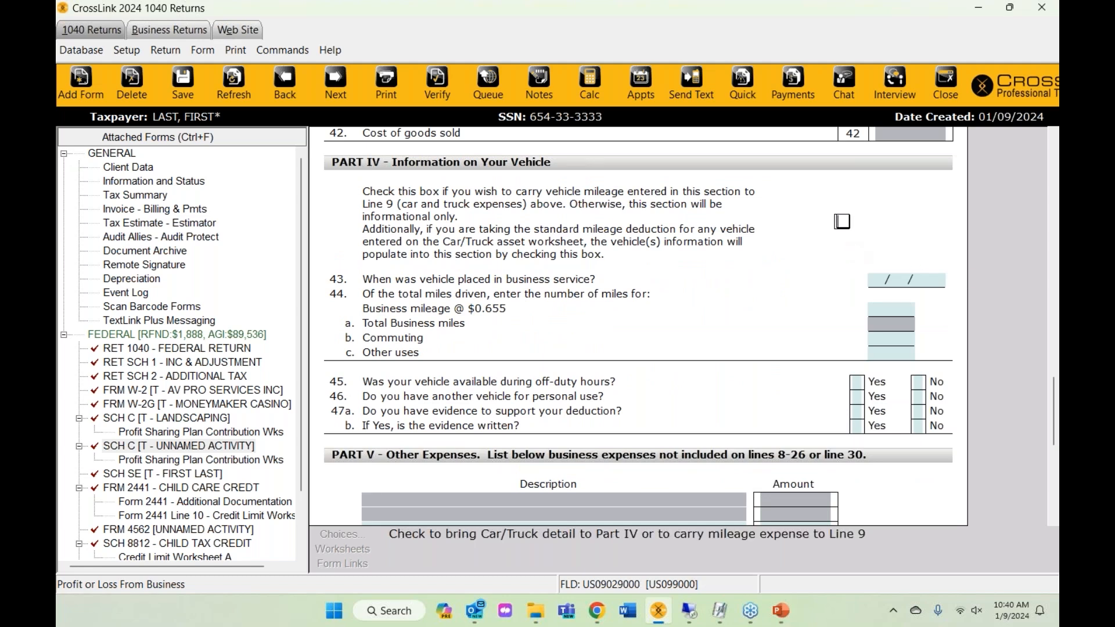
pyautogui.click(879, 282)
pyautogui.write('0')
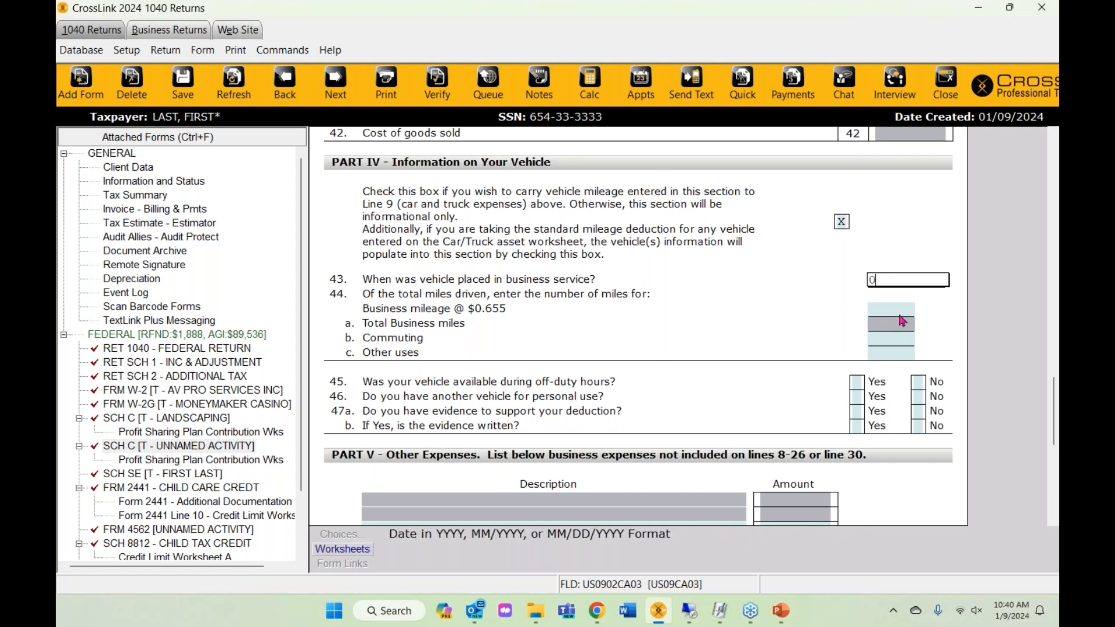
pyautogui.write('2/02/2023')
pyautogui.press('Tab')
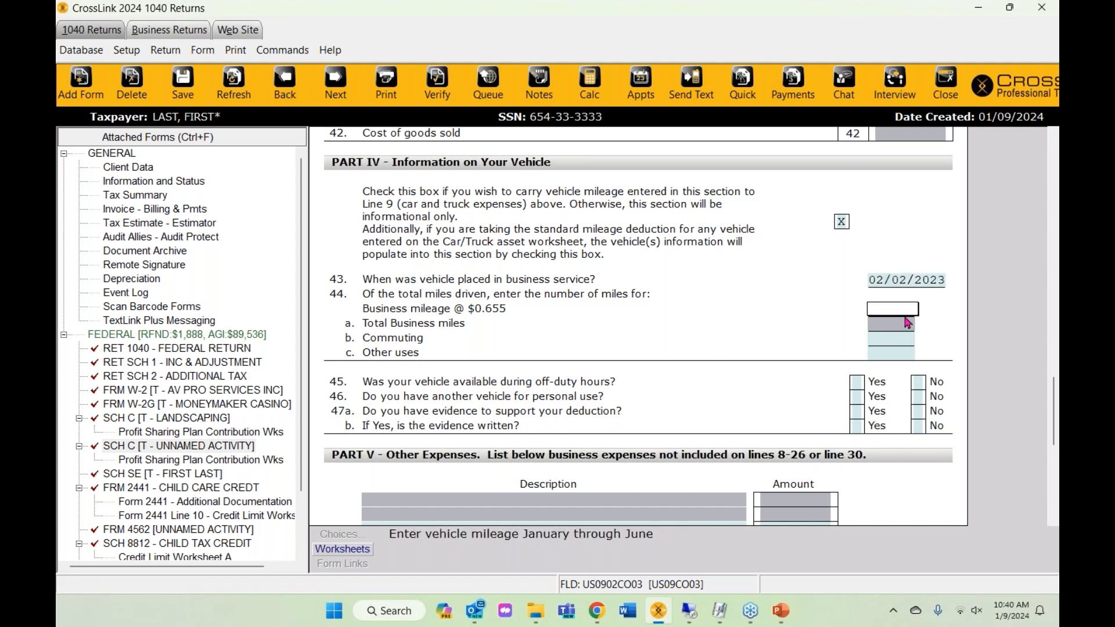
# - Record 20000 business miles and 5000 commuting miles
pyautogui.write('25000')
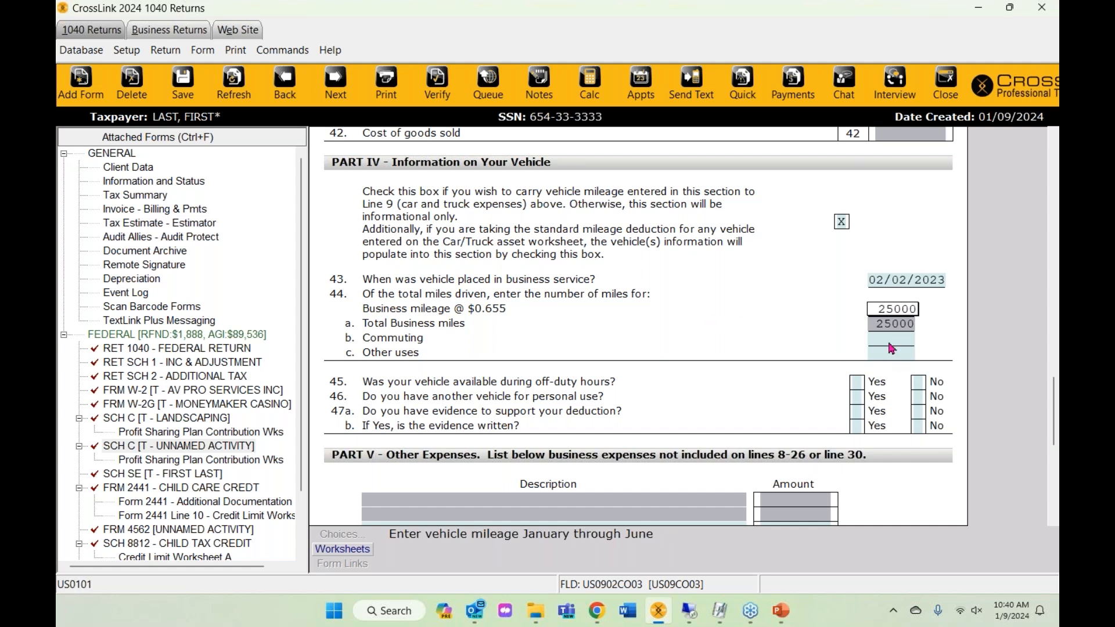
pyautogui.press('Return')
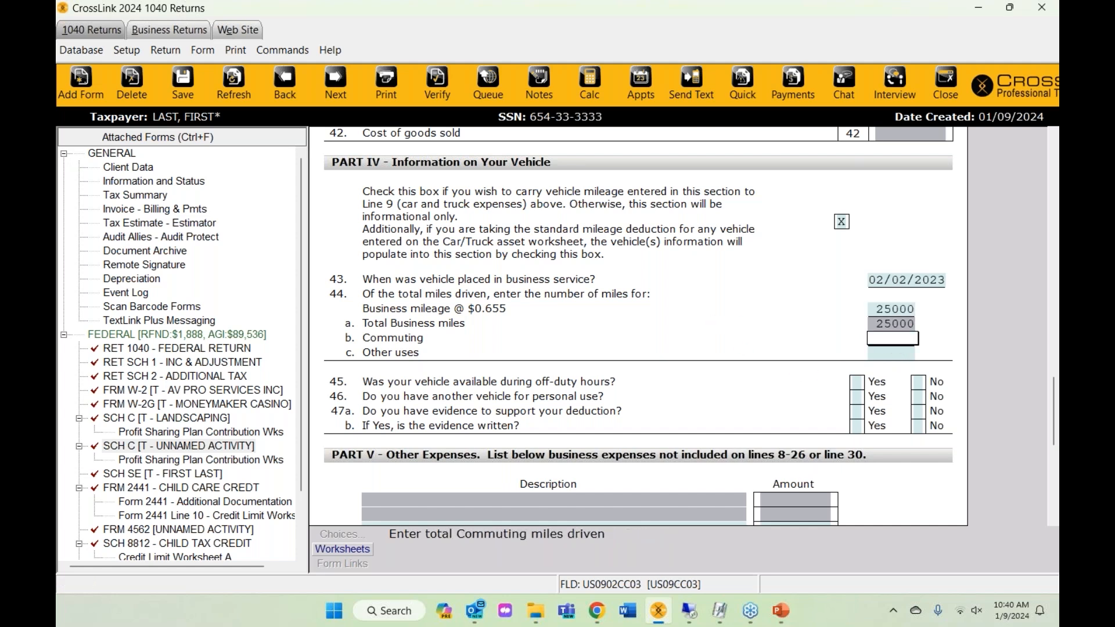
pyautogui.press('Up')
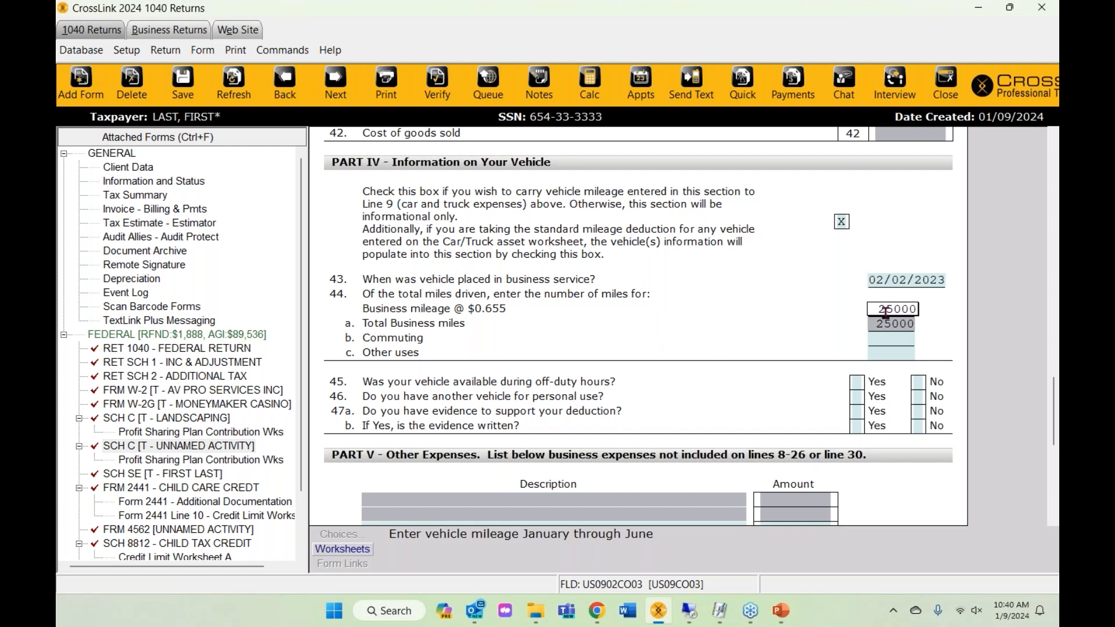
pyautogui.press('BackSpace')
pyautogui.press('BackSpace')
pyautogui.press('BackSpace')
pyautogui.press('BackSpace')
pyautogui.press('BackSpace')
pyautogui.write('20000')
pyautogui.click(905, 343)
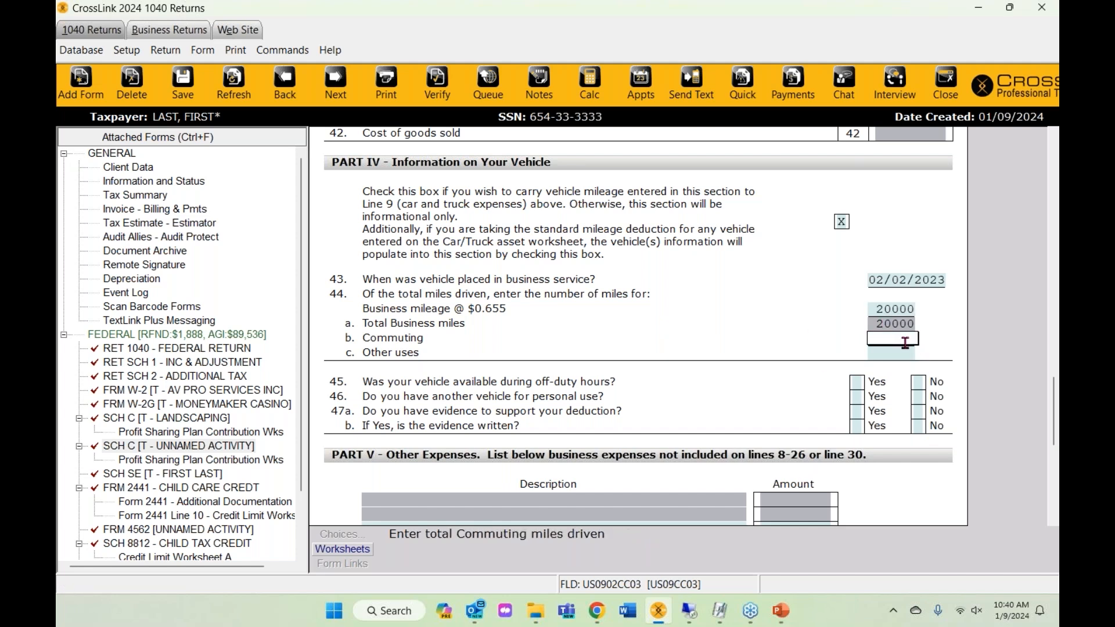
pyautogui.write('5000')
pyautogui.press('Up')
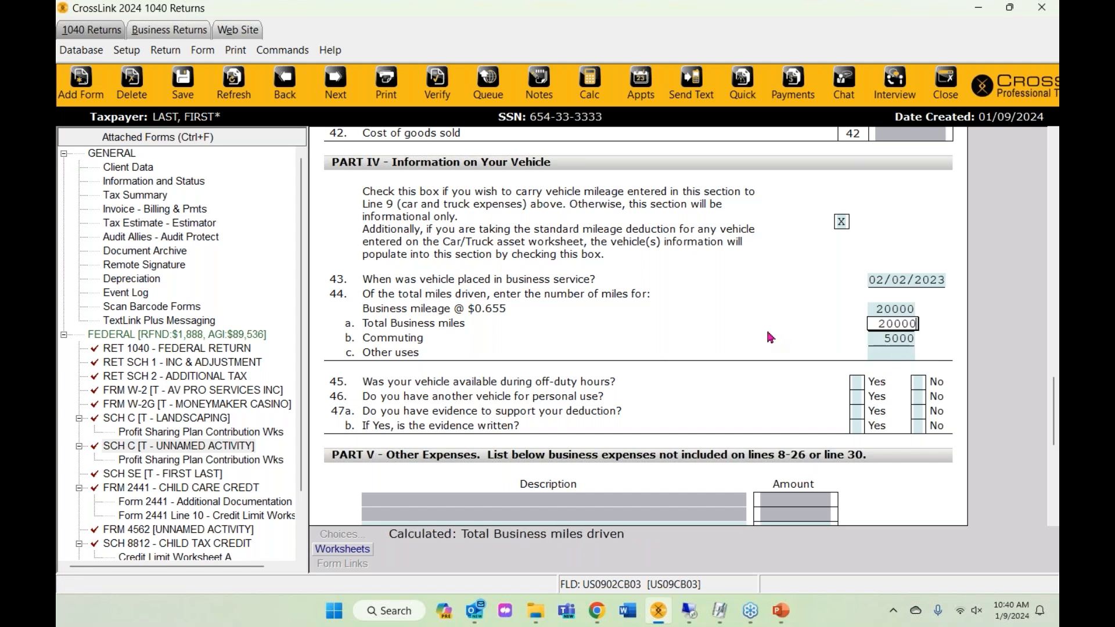
# - Mark Yes with X for lines 45, 46, 47a and 47b
pyautogui.scroll(-2, 770, 343)
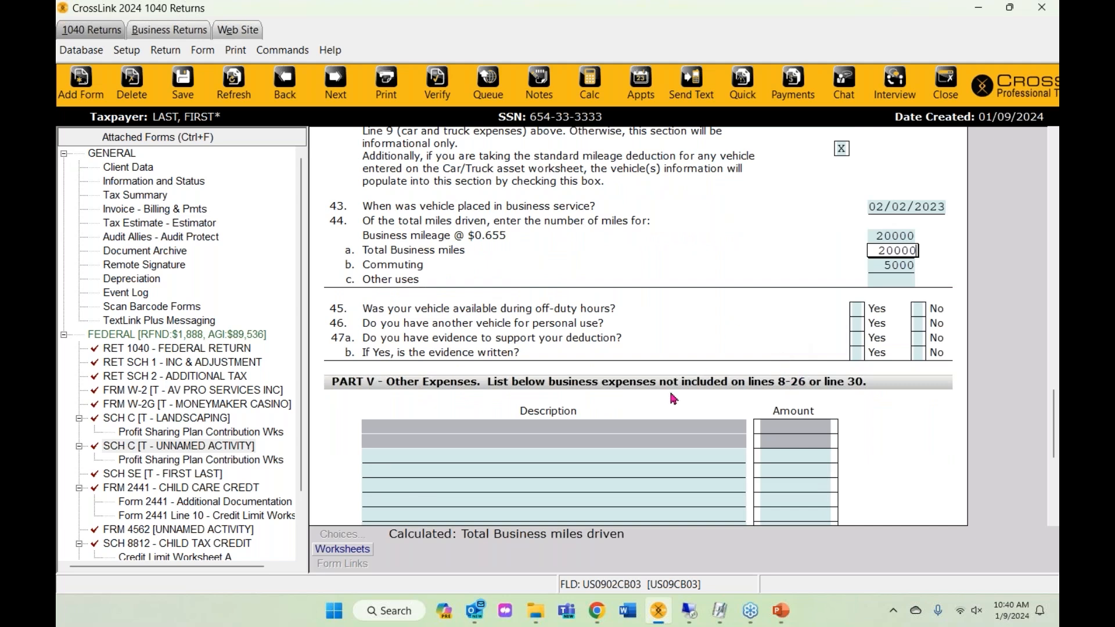
pyautogui.click(857, 312)
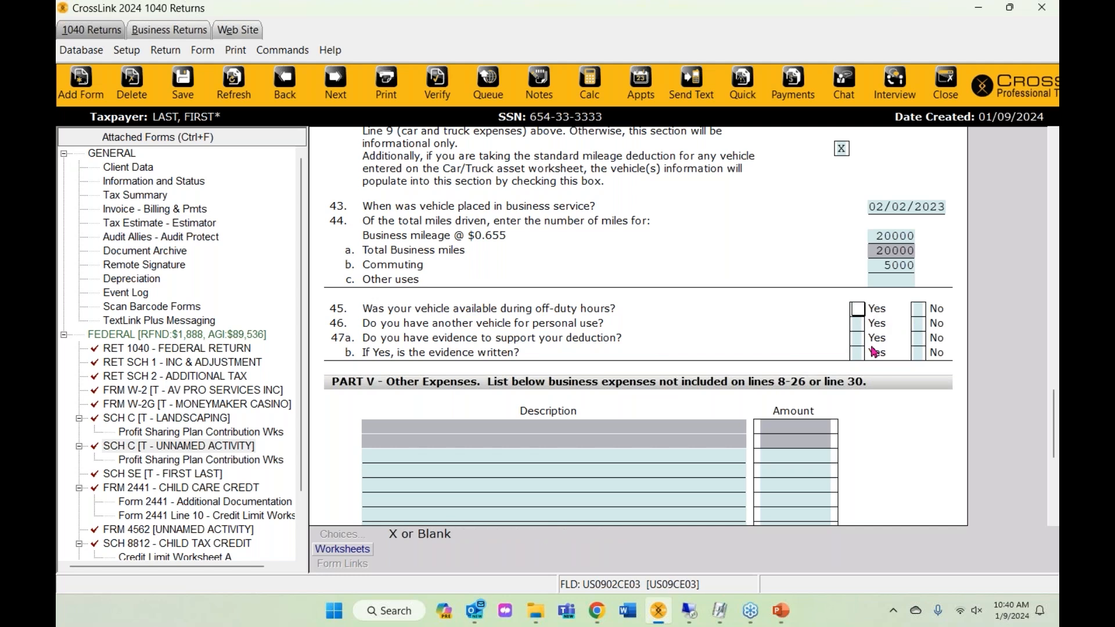
pyautogui.write('X')
pyautogui.press('Return')
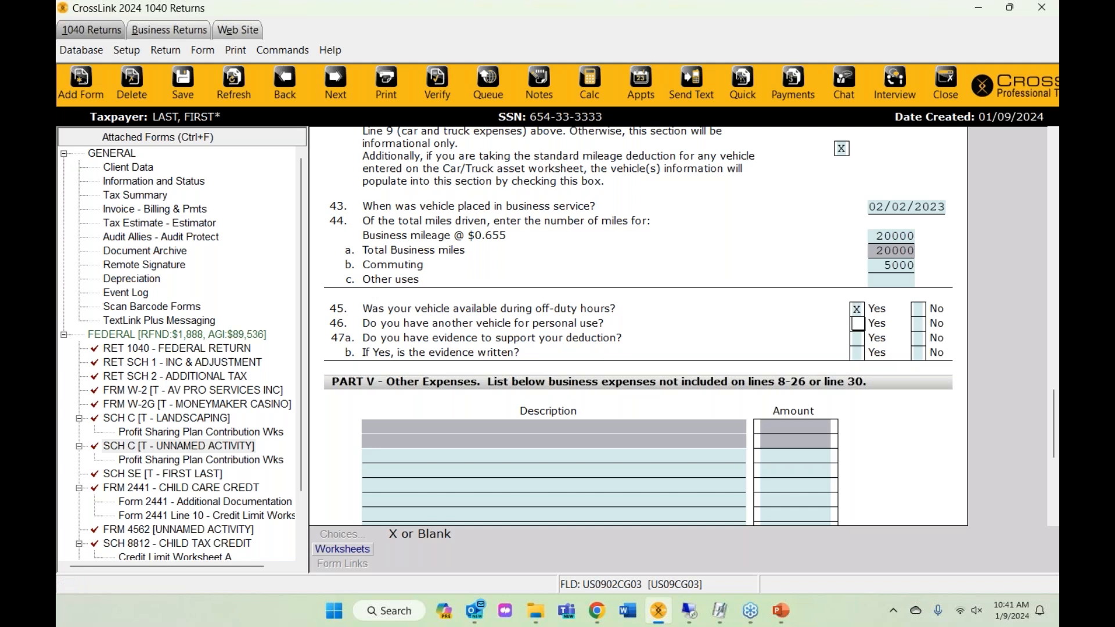
pyautogui.write('X')
pyautogui.click(857, 339)
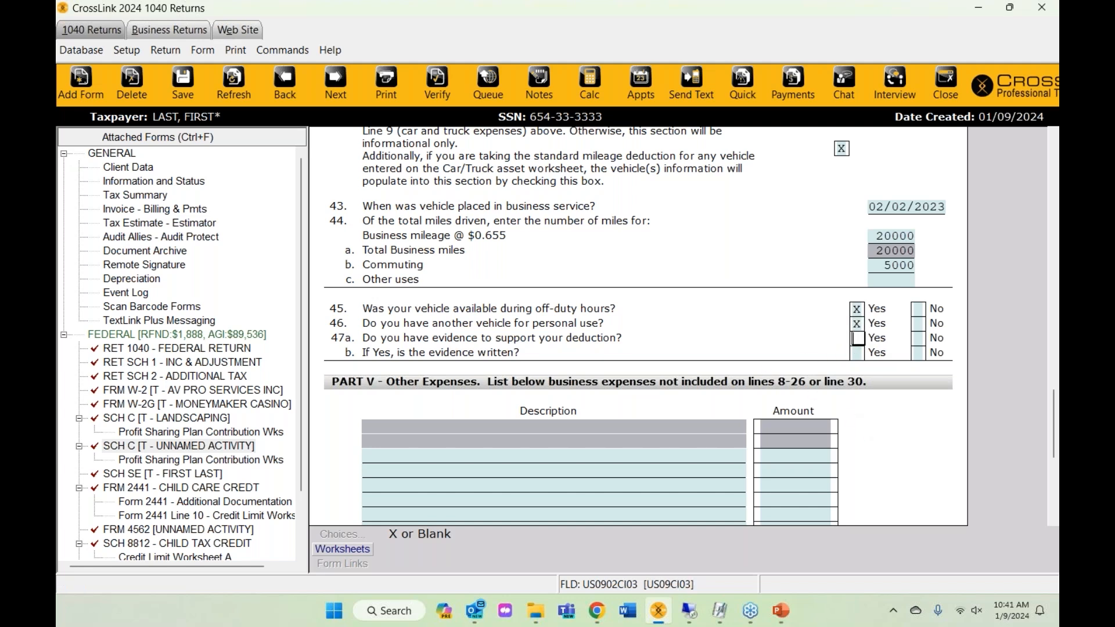
pyautogui.write('X')
pyautogui.scroll(1, 697, 348)
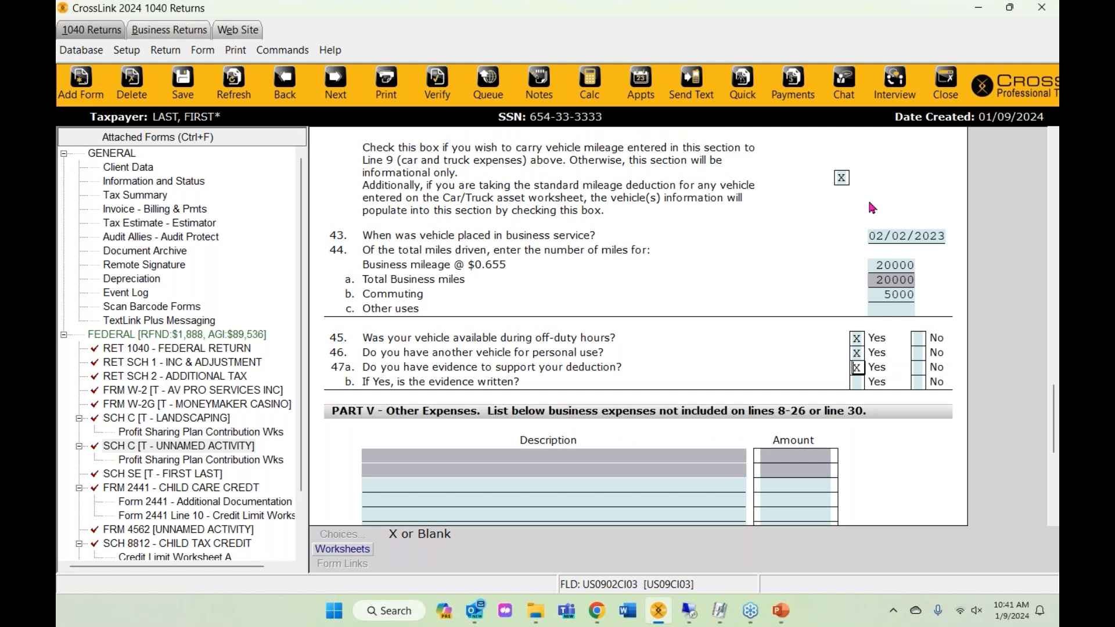
pyautogui.scroll(-1, 895, 338)
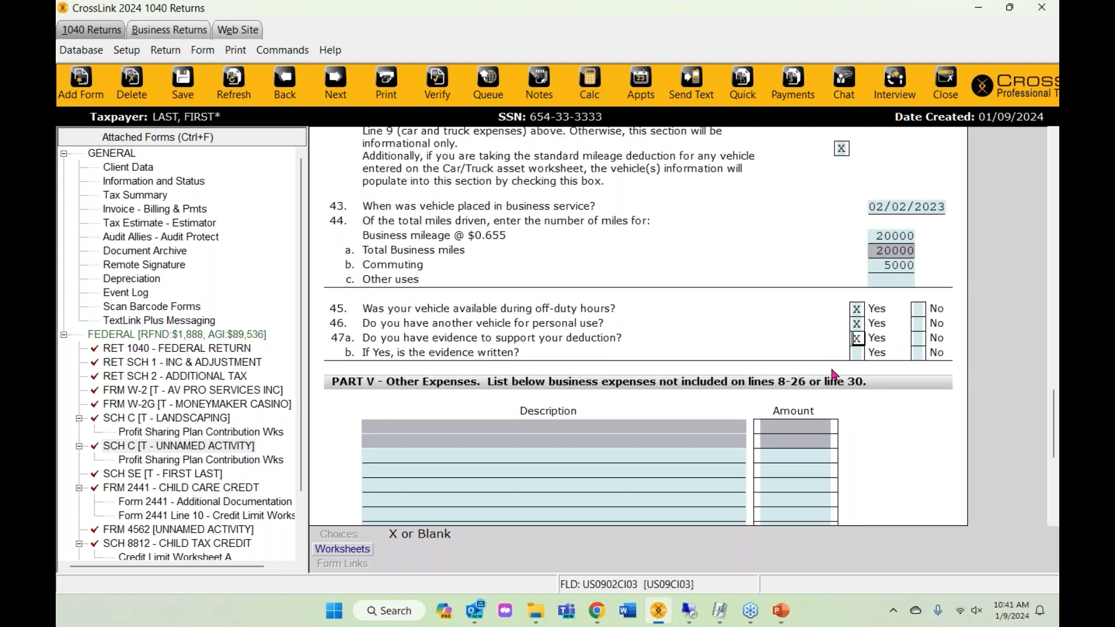
pyautogui.click(858, 353)
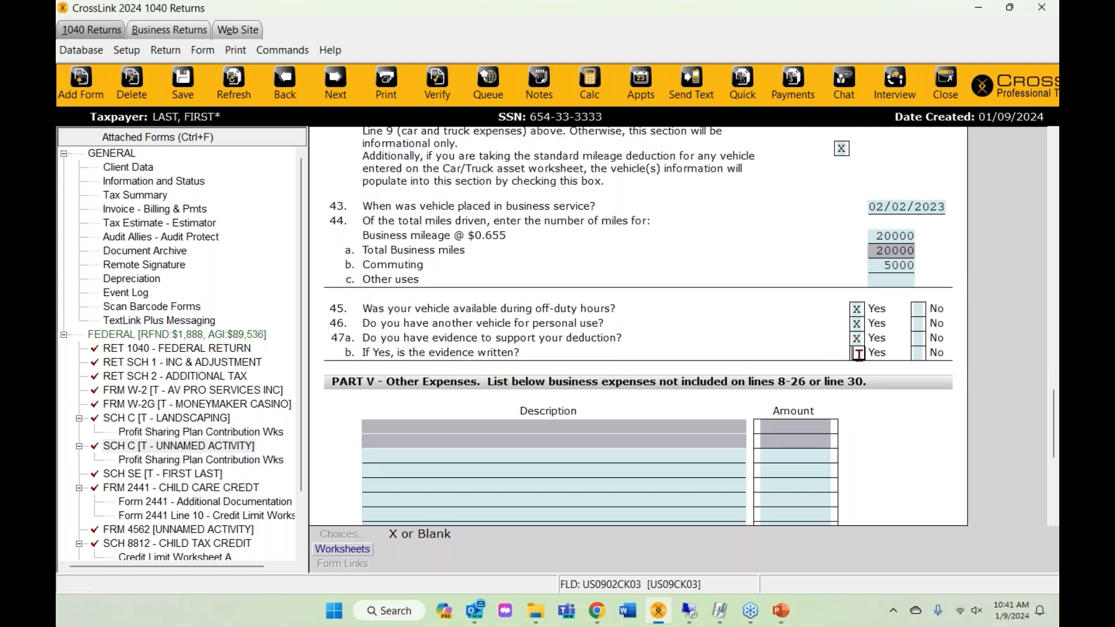
pyautogui.write('x')
pyautogui.click(807, 248)
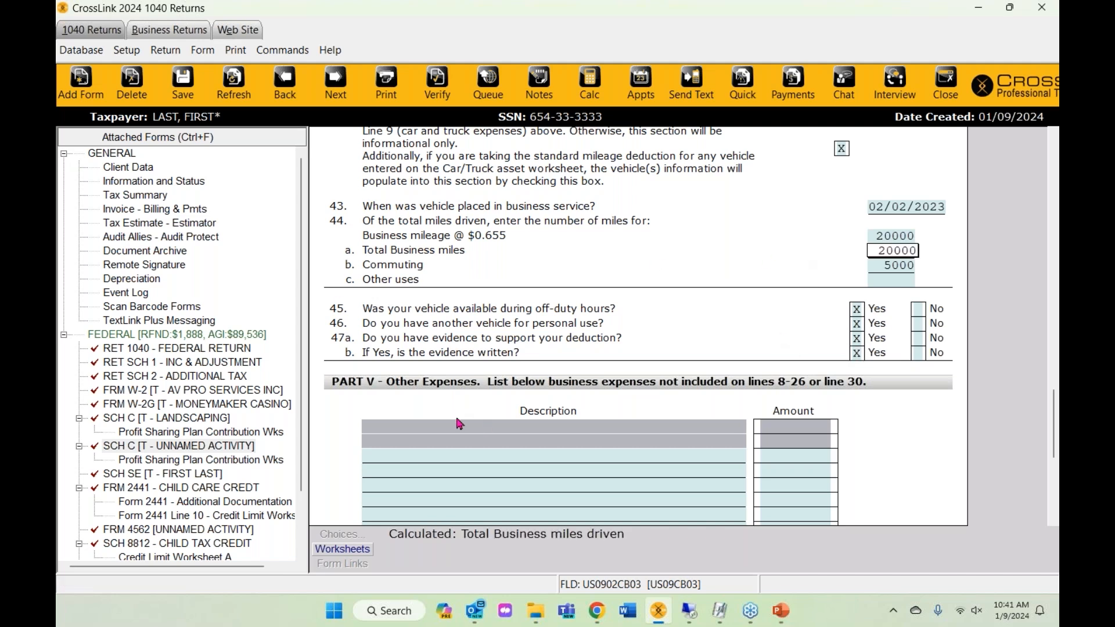
pyautogui.scroll(10, 551, 336)
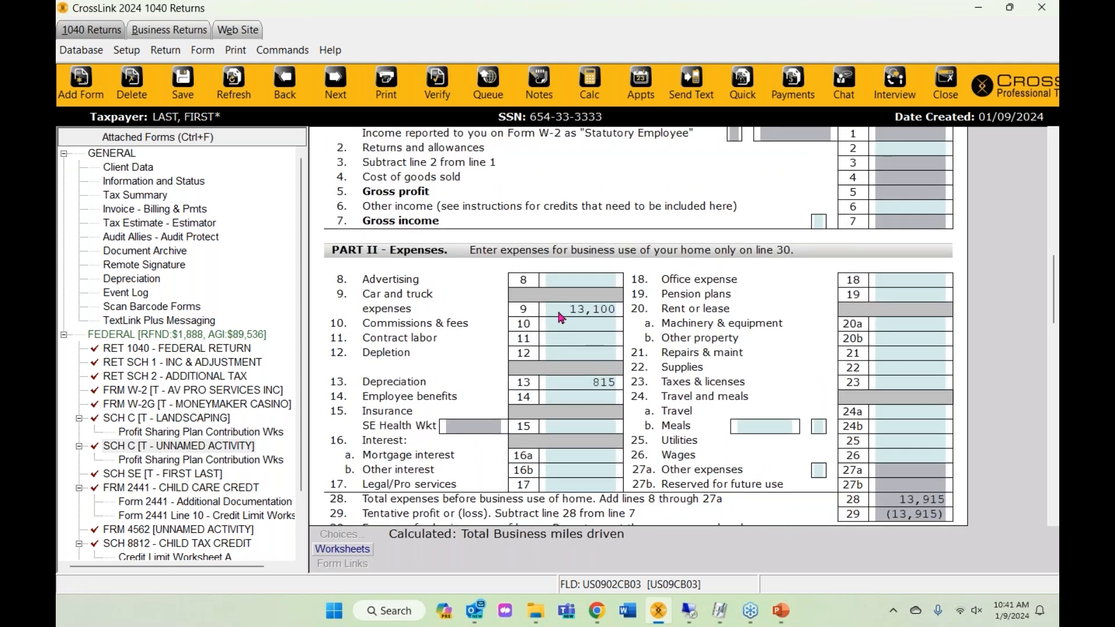
# - Review line 9 car expenses of 13,100 and Parts III–V, then open Form 2441
pyautogui.click(561, 317)
pyautogui.scroll(-3, 586, 404)
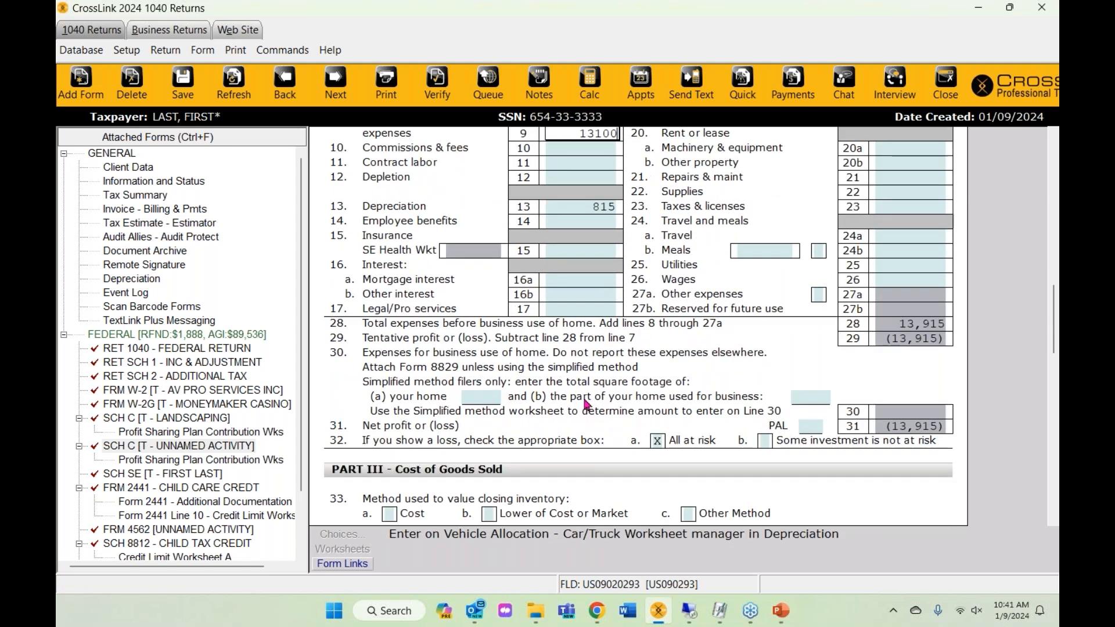
pyautogui.scroll(-5, 585, 402)
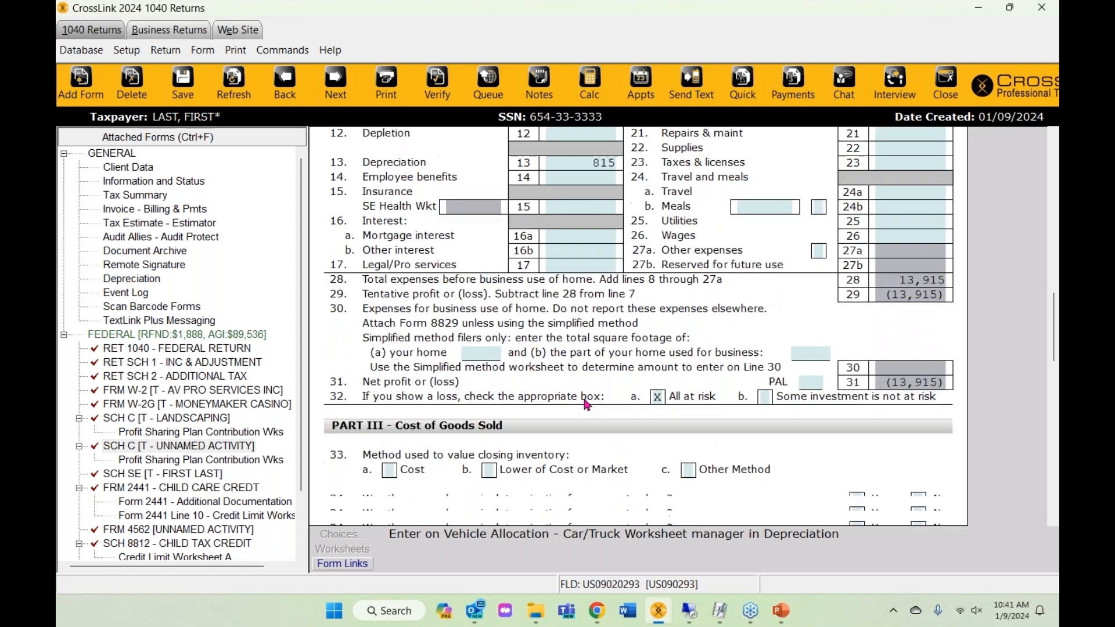
pyautogui.scroll(-5, 585, 402)
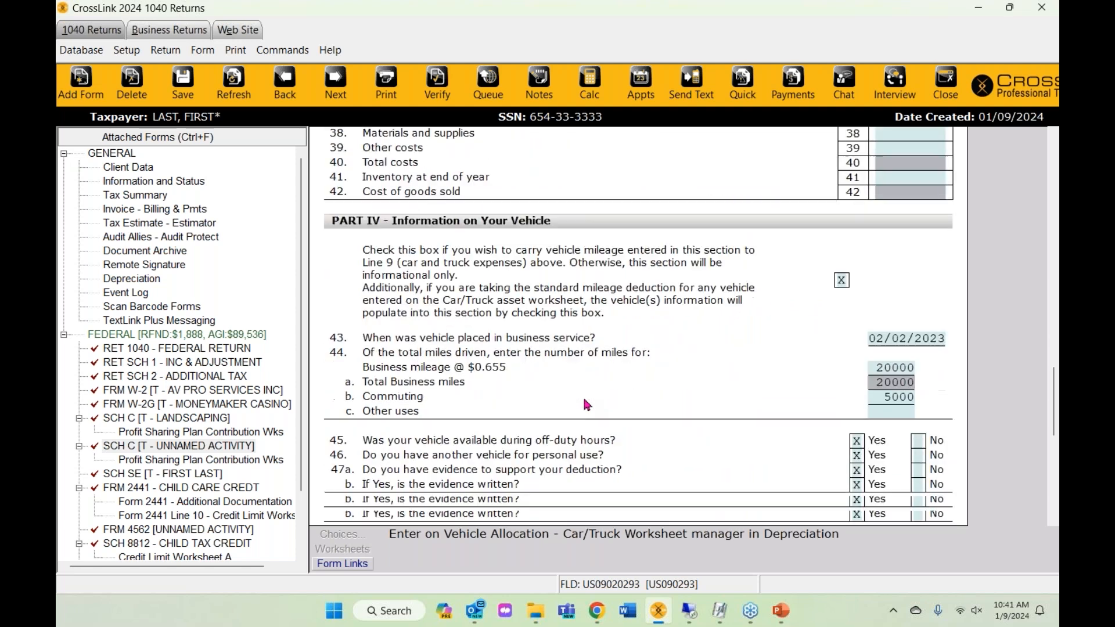
pyautogui.scroll(-2, 586, 405)
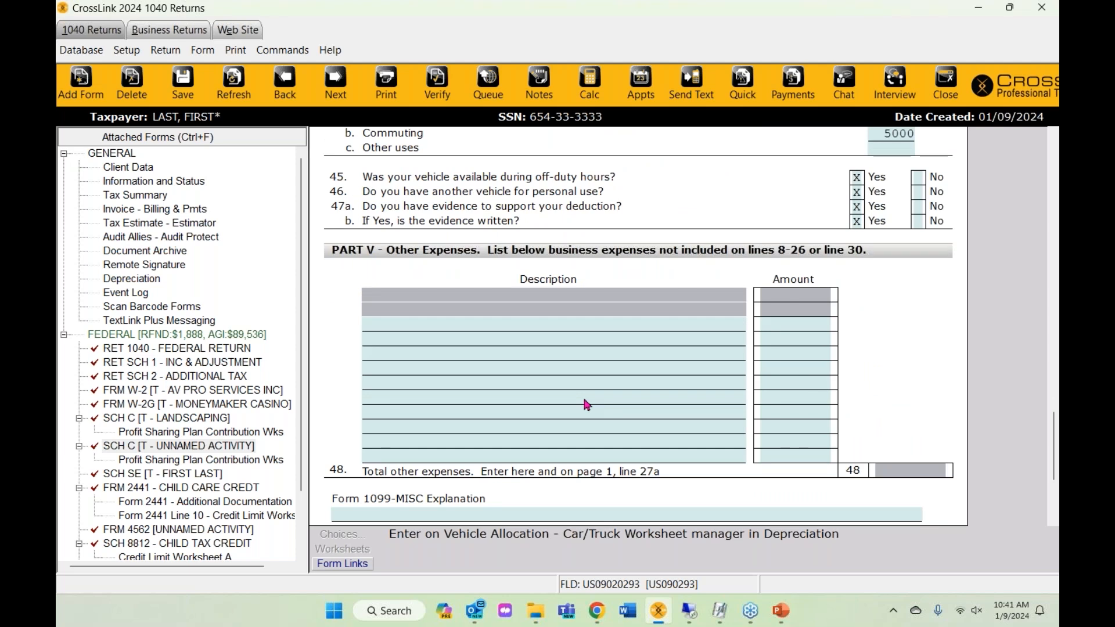
pyautogui.scroll(3, 584, 401)
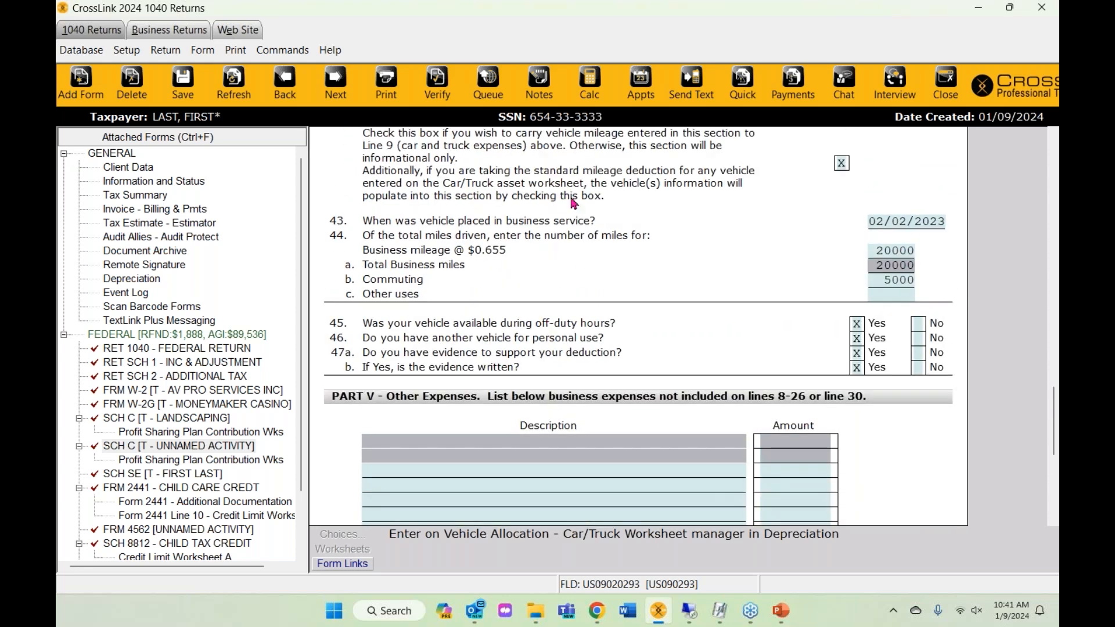
pyautogui.scroll(3, 574, 203)
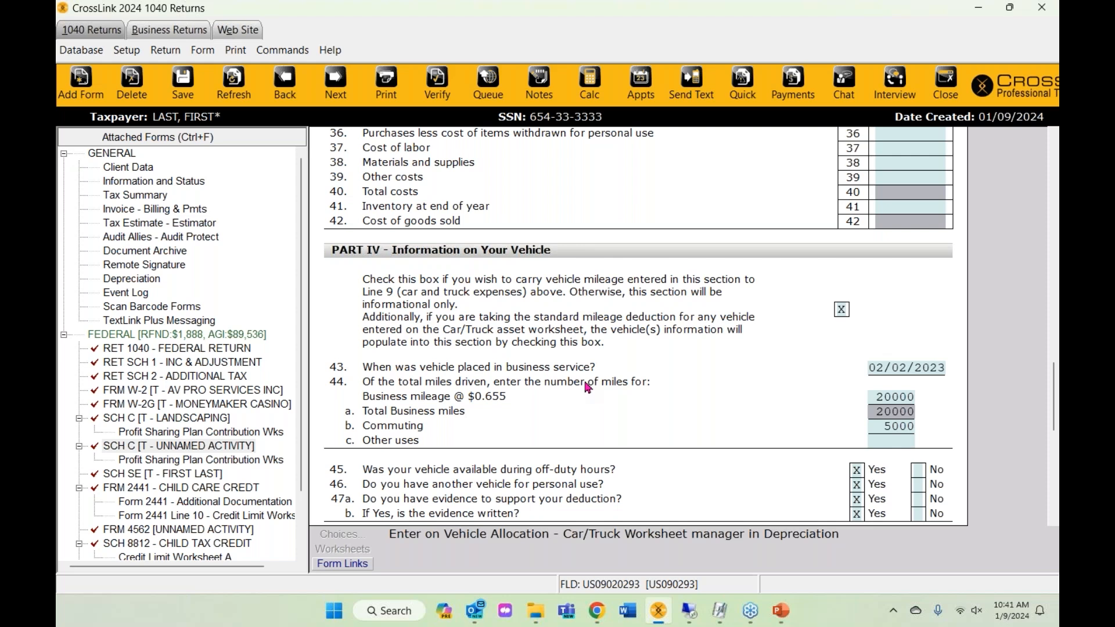
pyautogui.scroll(10, 587, 387)
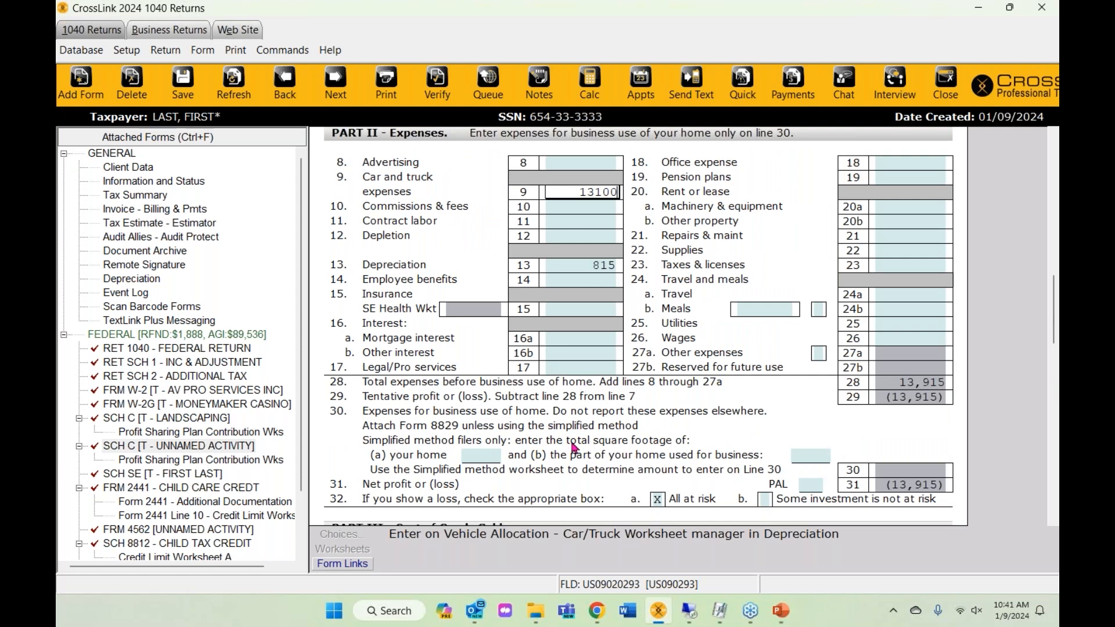
pyautogui.scroll(-1, 504, 443)
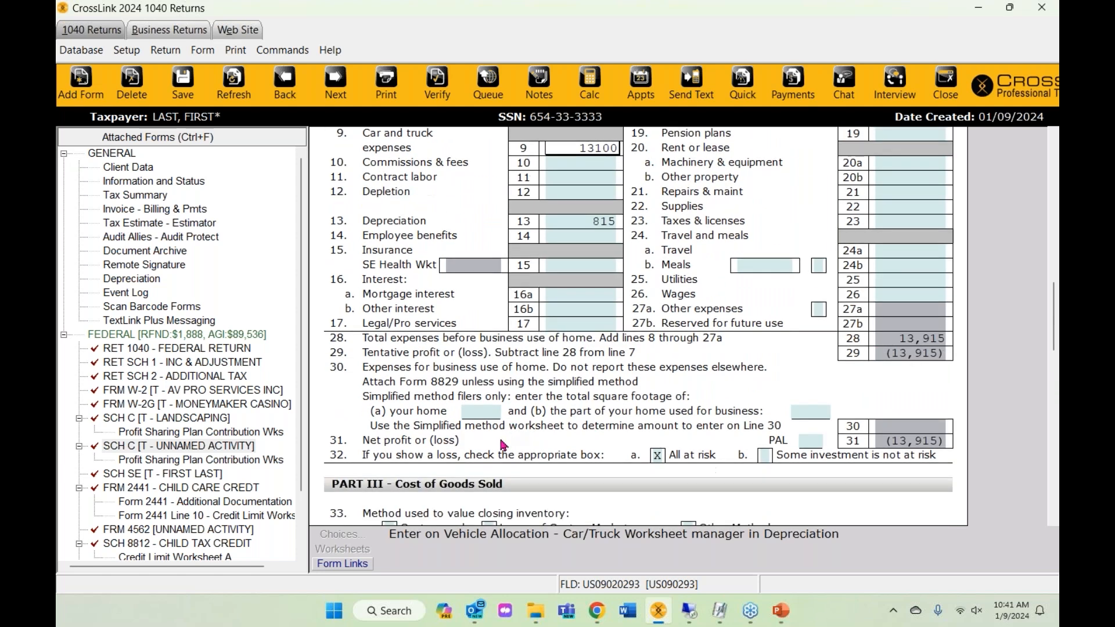
pyautogui.click(169, 489)
# - Select the saved care provider, answer N for household employee, and enter 6000 paid
pyautogui.scroll(-2, 493, 391)
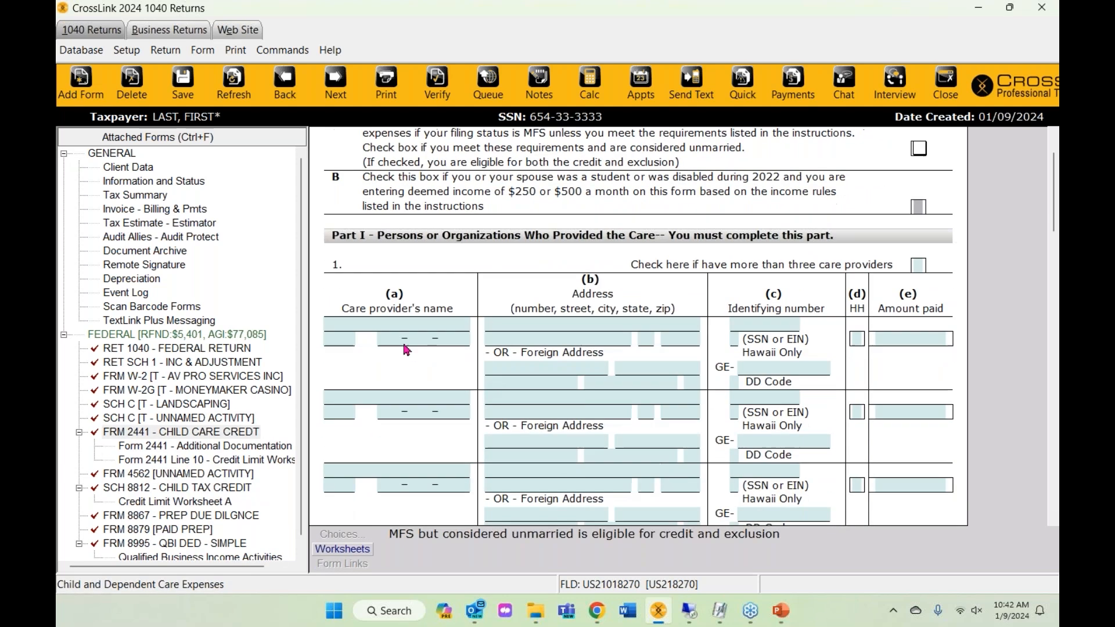
pyautogui.click(383, 323)
pyautogui.click(347, 537)
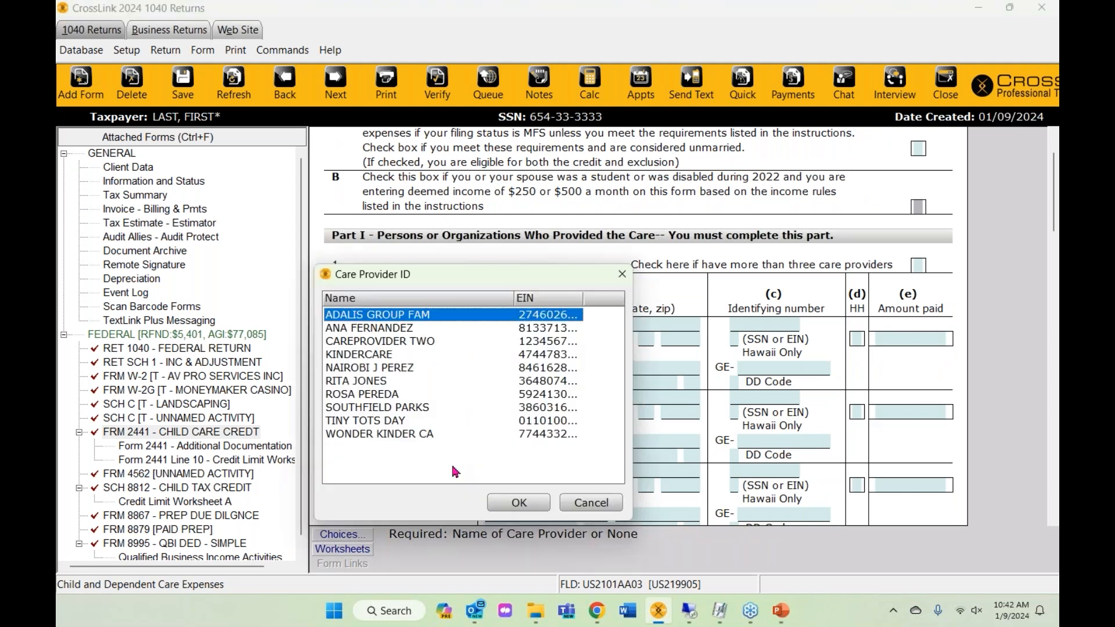
pyautogui.click(385, 368)
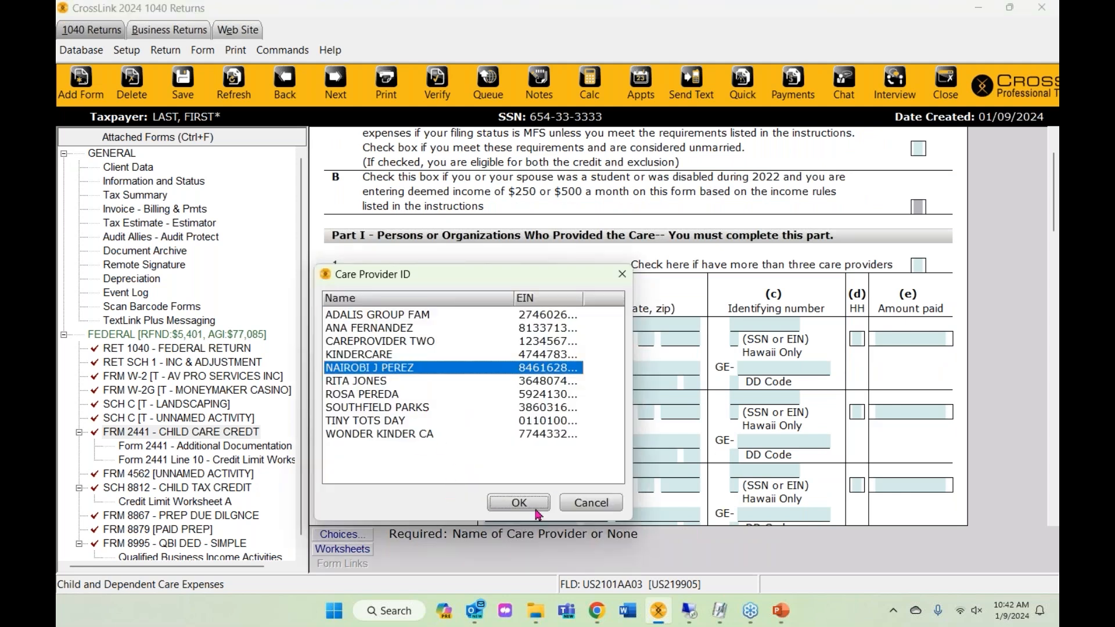
pyautogui.click(518, 503)
pyautogui.click(372, 331)
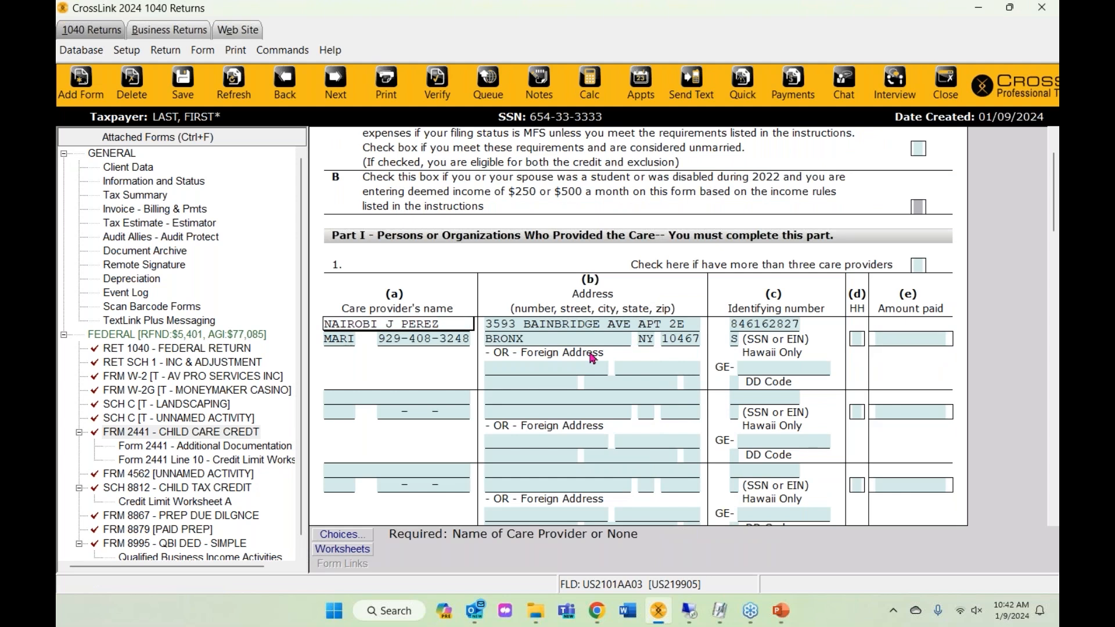
pyautogui.click(858, 339)
pyautogui.write('N')
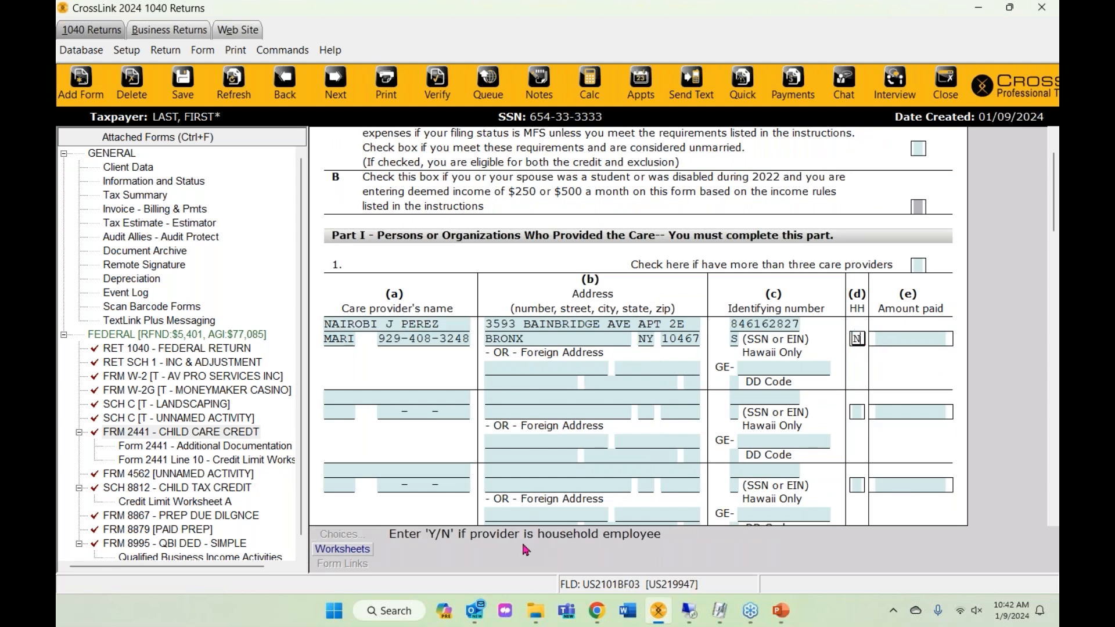
pyautogui.click(889, 342)
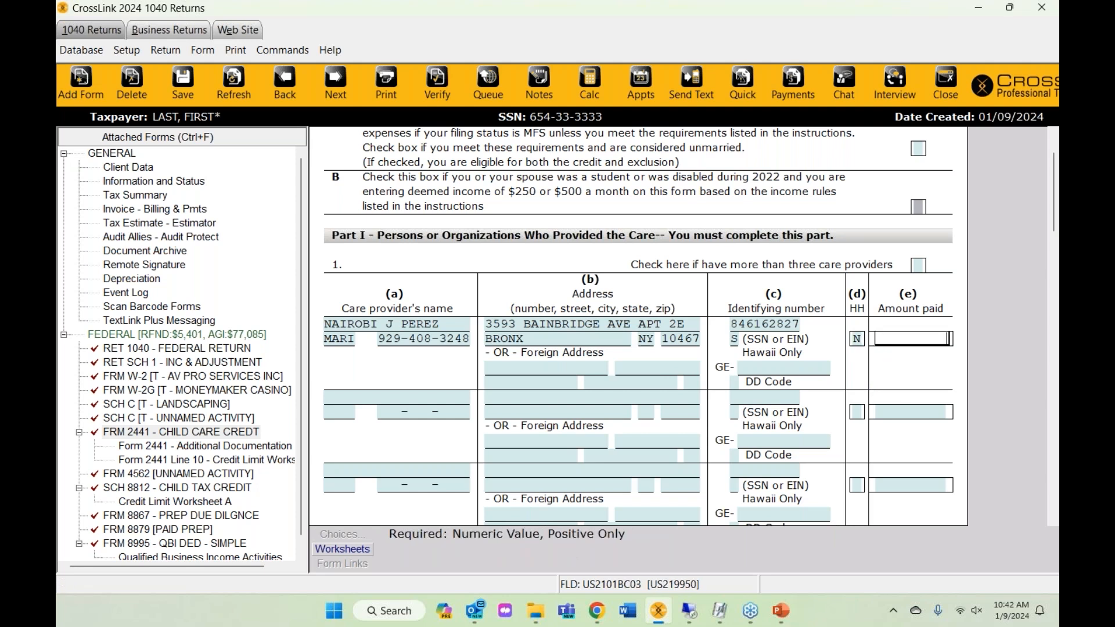
pyautogui.write('6000')
pyautogui.press('Return')
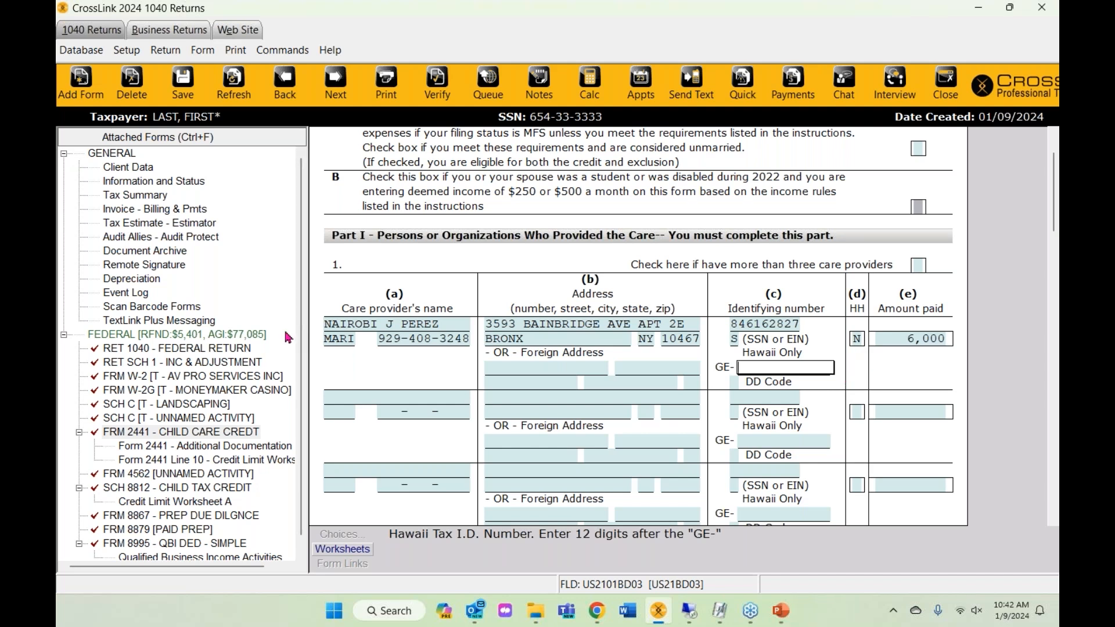
# - Open Form 8879 e-file signature authorization from the attached forms
pyautogui.scroll(-1, 288, 337)
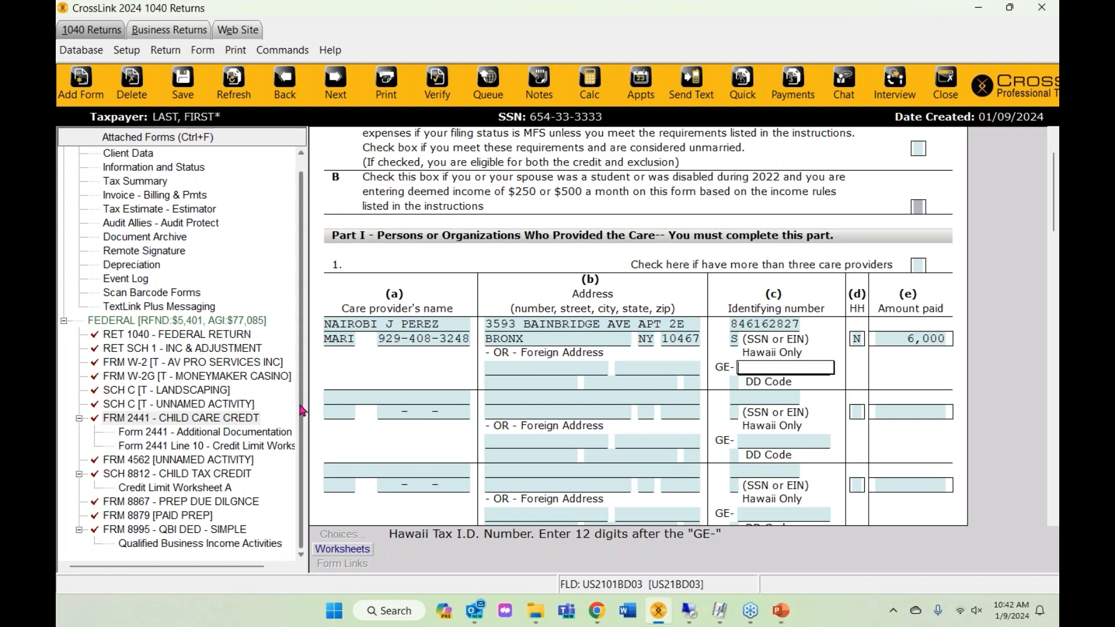
pyautogui.scroll(1, 287, 406)
pyautogui.scroll(2, 709, 344)
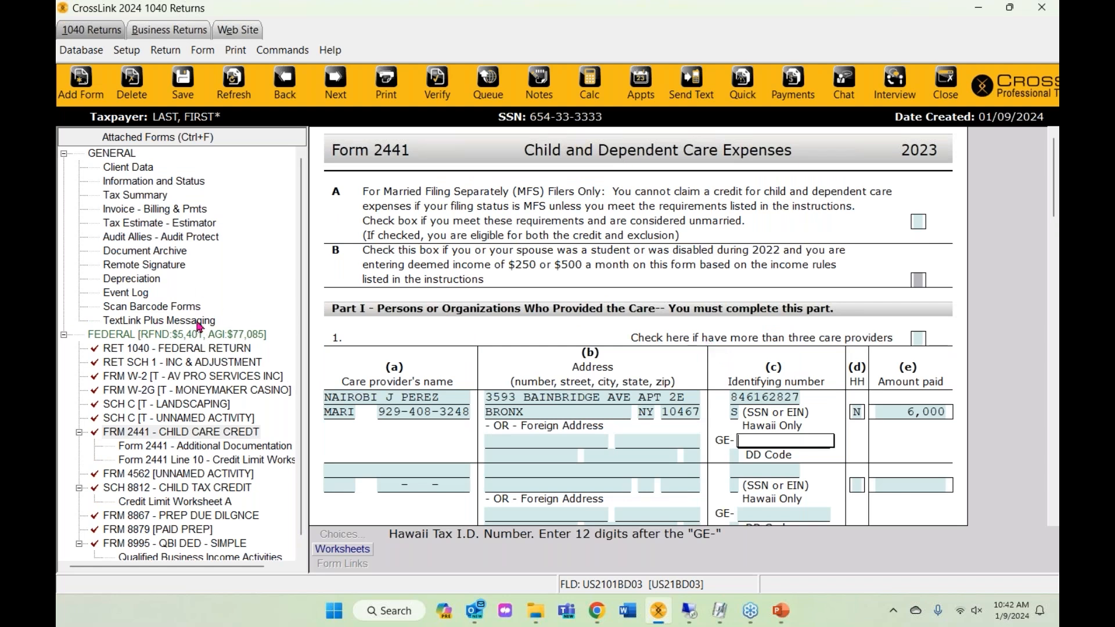
pyautogui.click(167, 336)
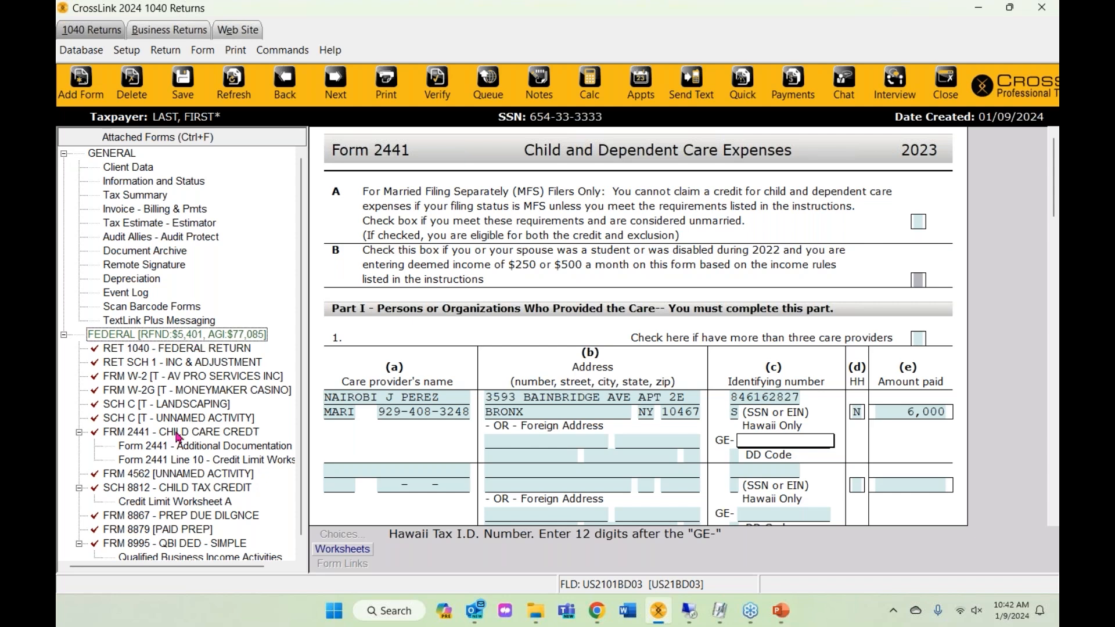
pyautogui.scroll(-1, 177, 436)
pyautogui.click(149, 533)
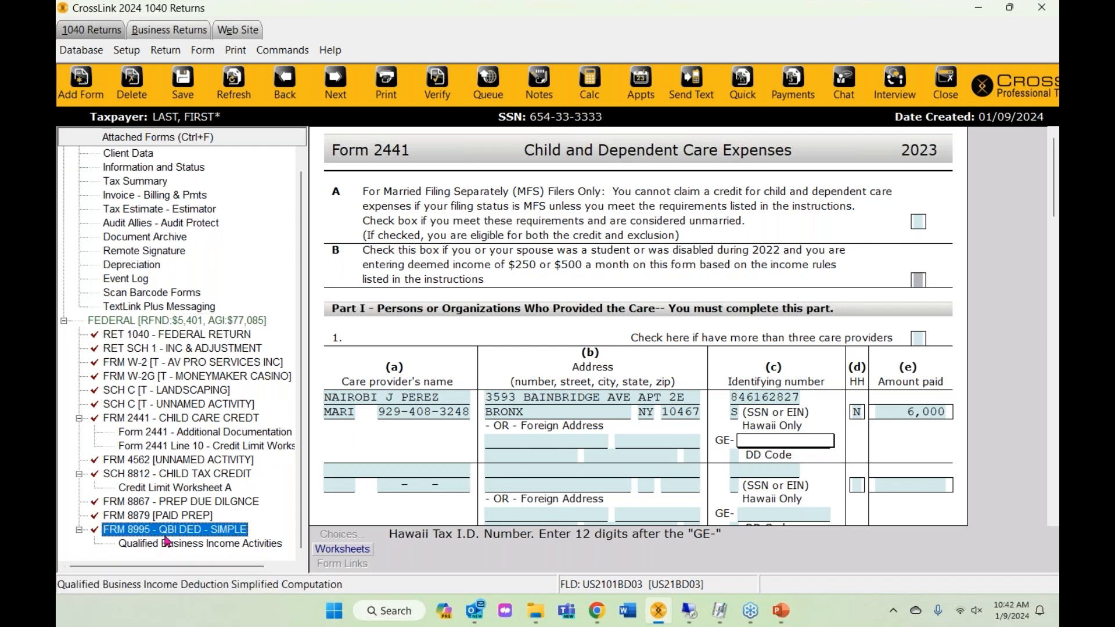
pyautogui.click(171, 518)
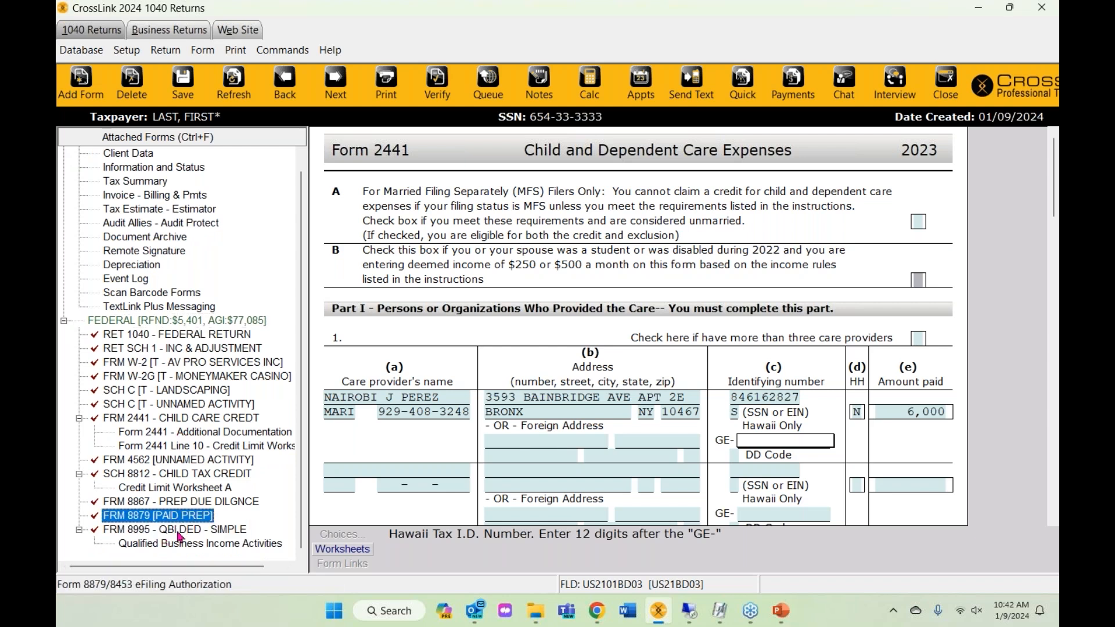
pyautogui.doubleClick(170, 516)
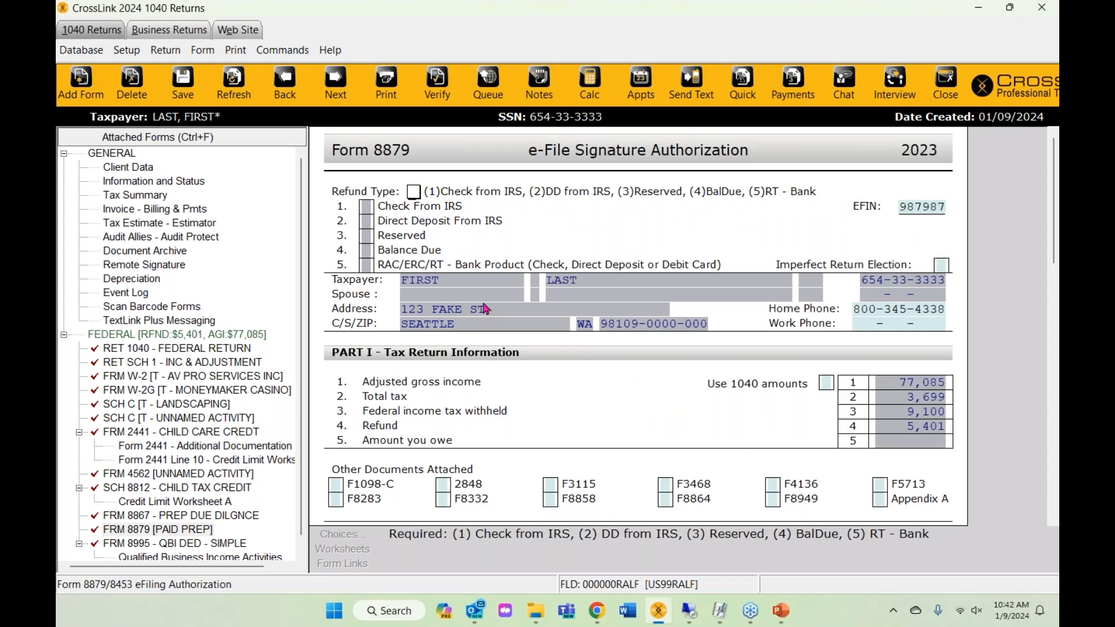
# - Set Form 8879's refund type to 5, a bank product
pyautogui.write('1')
pyautogui.press('BackSpace')
pyautogui.write('2')
pyautogui.press('BackSpace')
pyautogui.write('5')
pyautogui.press('Return')
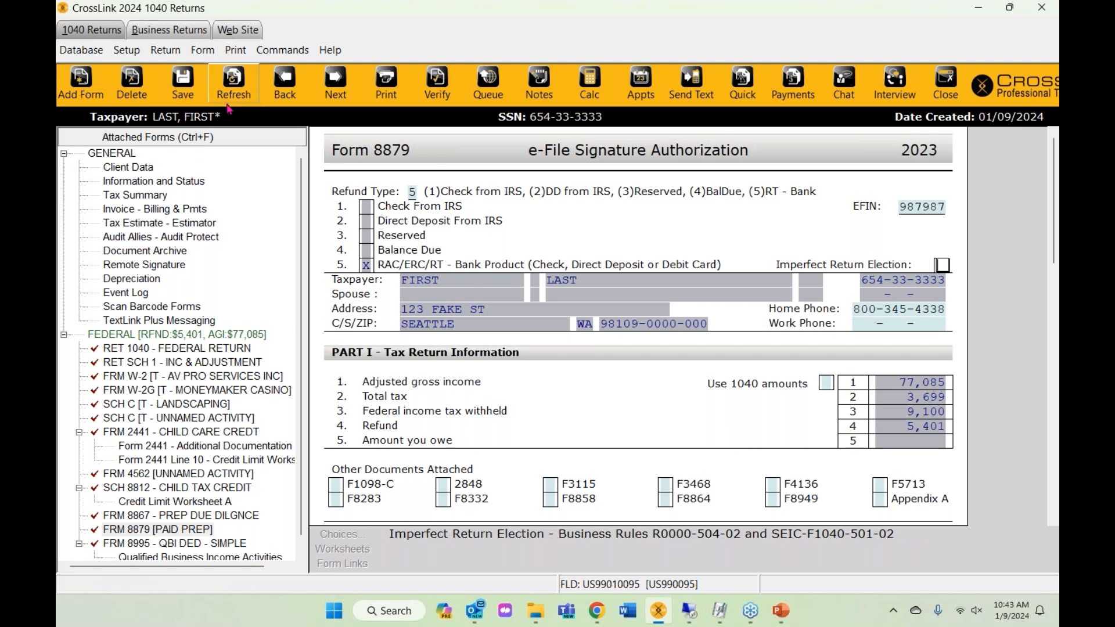
# - Recalculate the return and check the Schedule C and Form 4562 entries
pyautogui.click(236, 88)
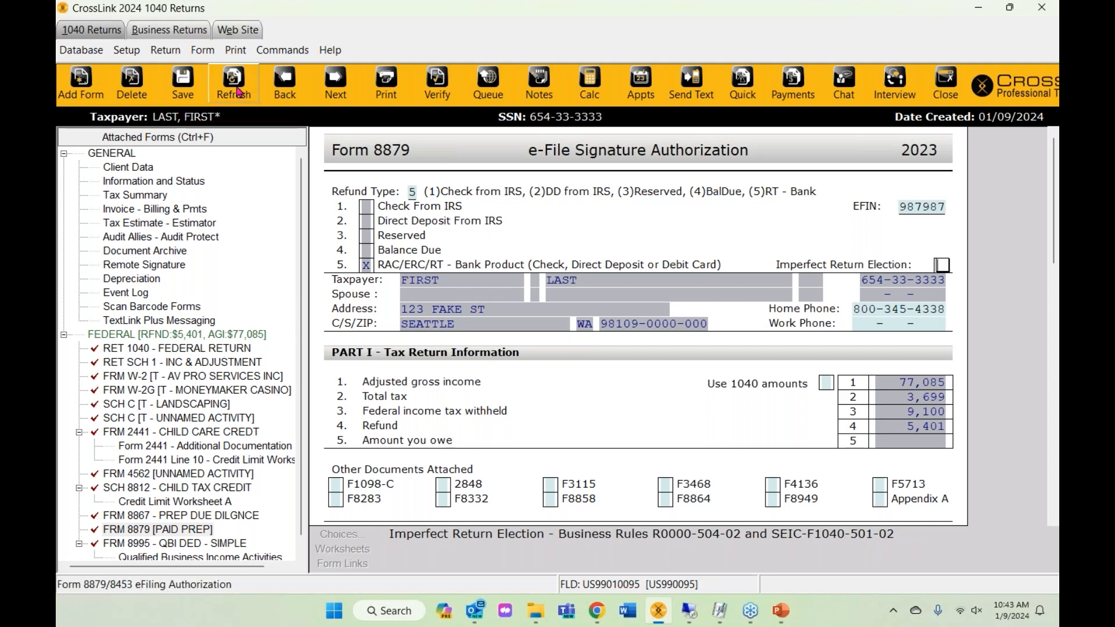
pyautogui.click(132, 419)
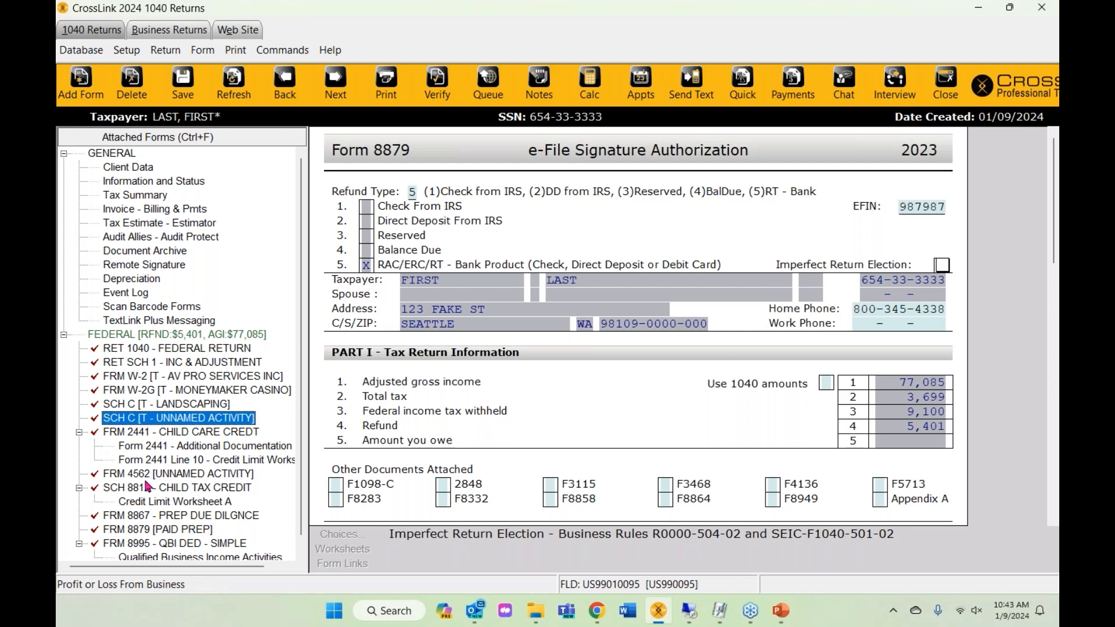
pyautogui.click(132, 473)
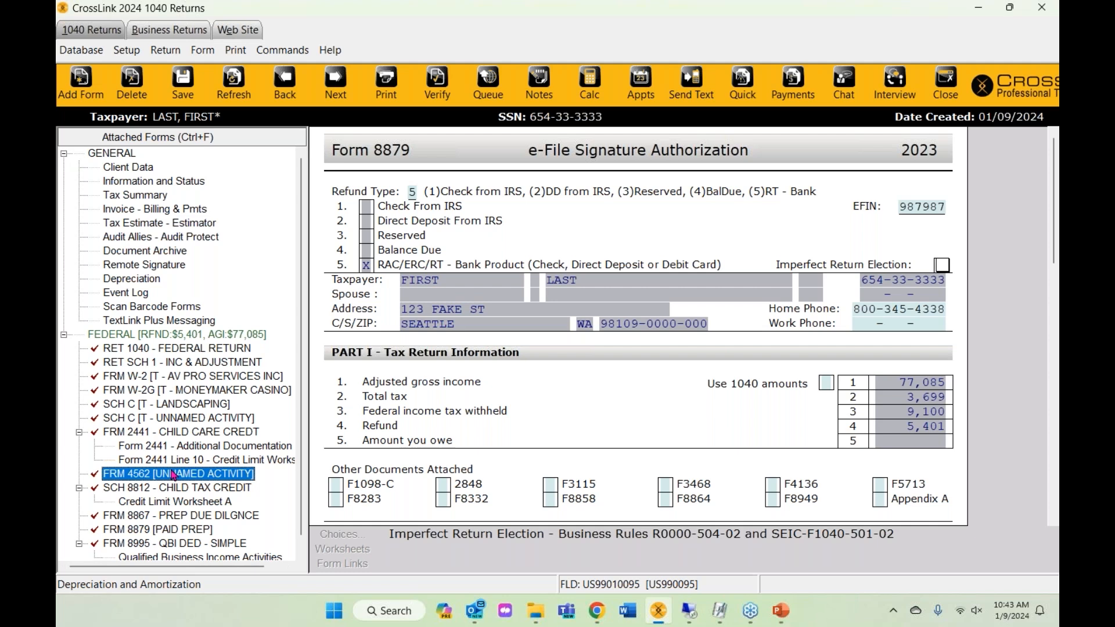
pyautogui.click(80, 80)
# - Search the forms list for 'bank', close it, and return to Form 8879's refund type
pyautogui.write('bank')
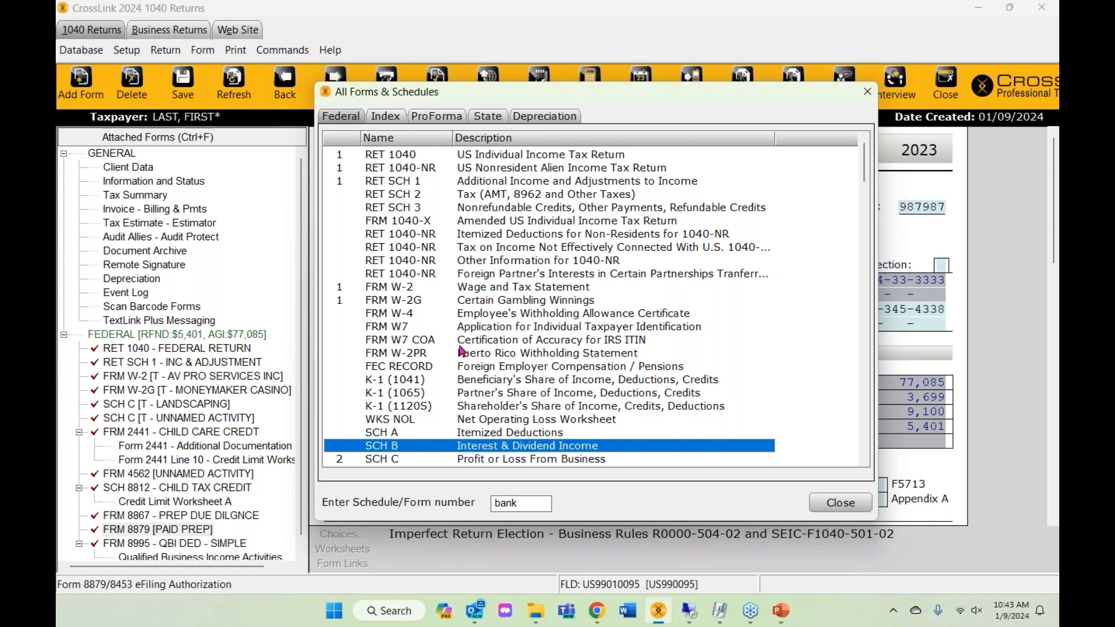
pyautogui.click(867, 92)
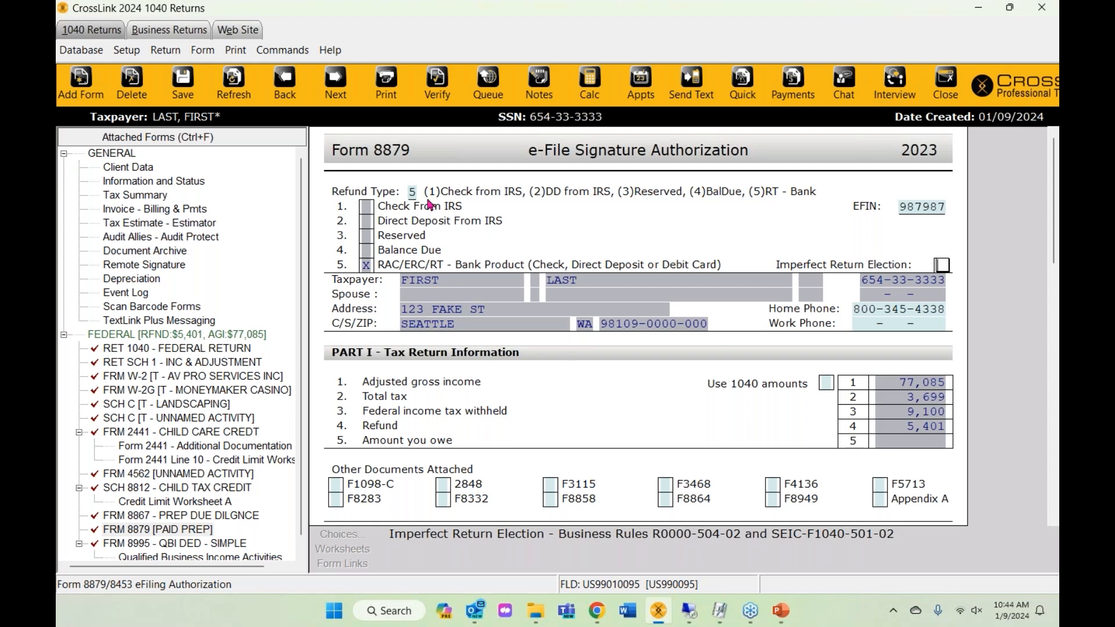
pyautogui.click(413, 192)
# - Change the Form 8879 refund type to 2 (Direct Deposit From IRS) and remove the bank application
pyautogui.press('BackSpace')
pyautogui.write('2')
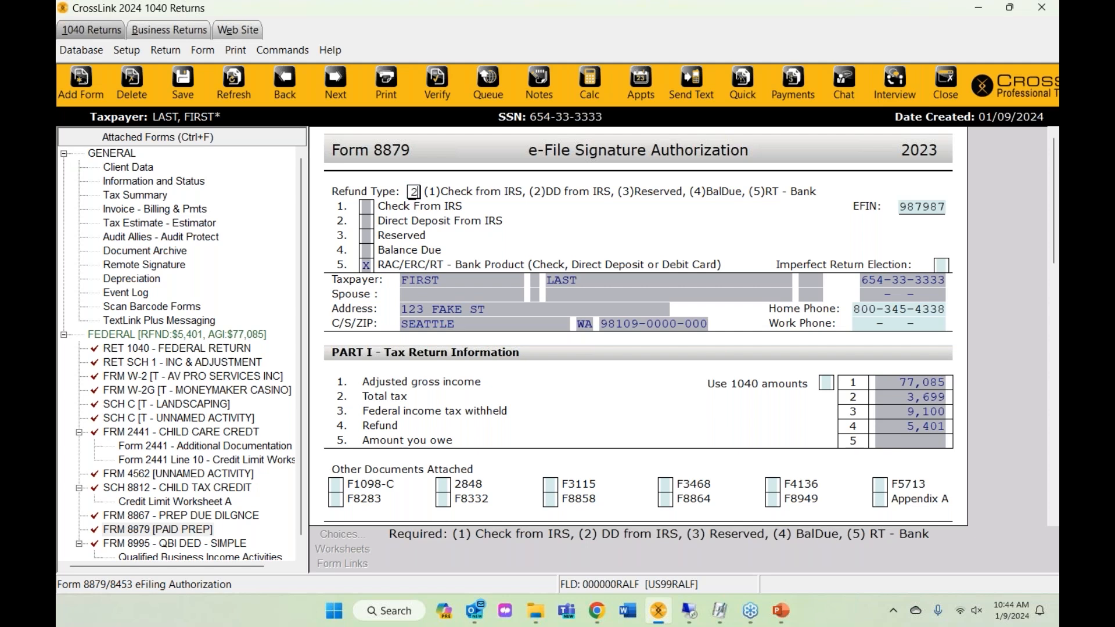
pyautogui.press('Tab')
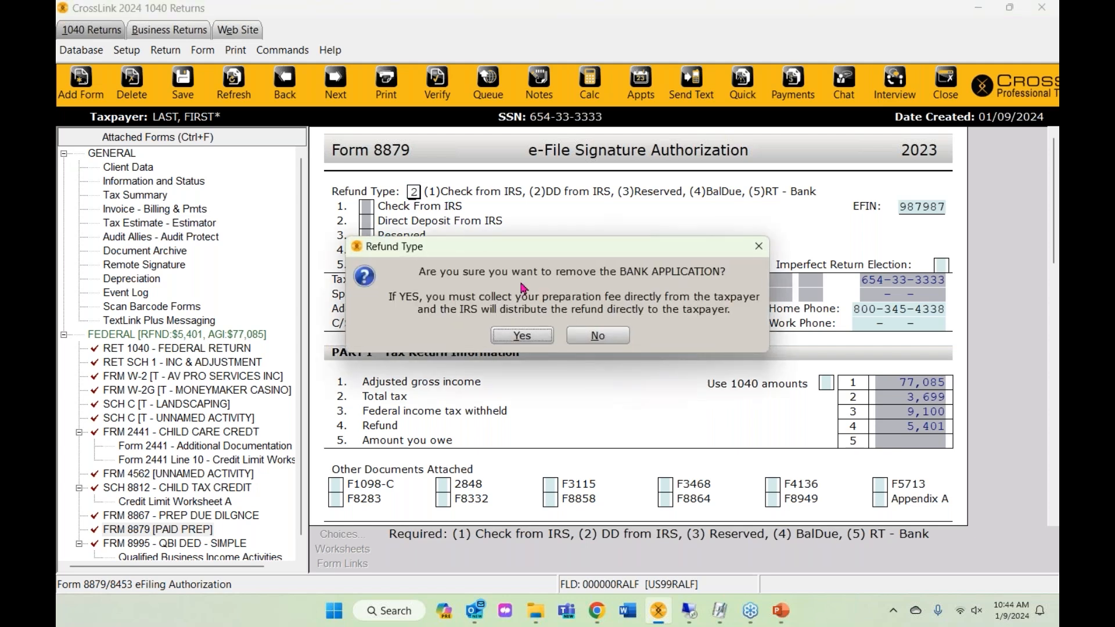
pyautogui.click(500, 341)
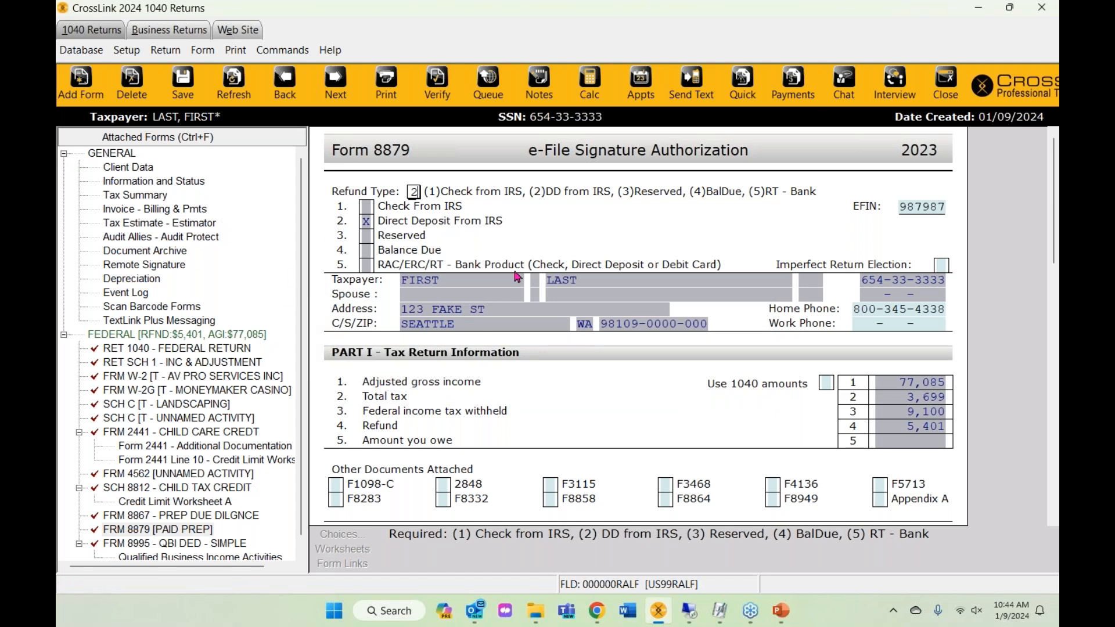
pyautogui.click(158, 211)
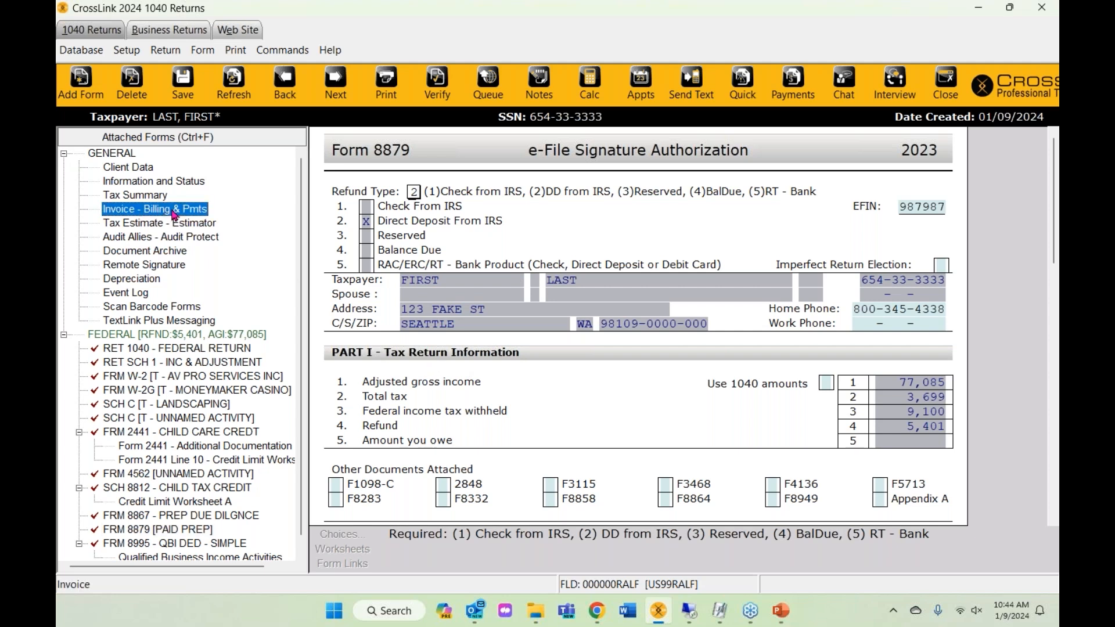
# - Open Invoice - Billing & Pmts and review its charges: Audit Alliance 59.95 and 2411.95 total due
pyautogui.doubleClick(172, 212)
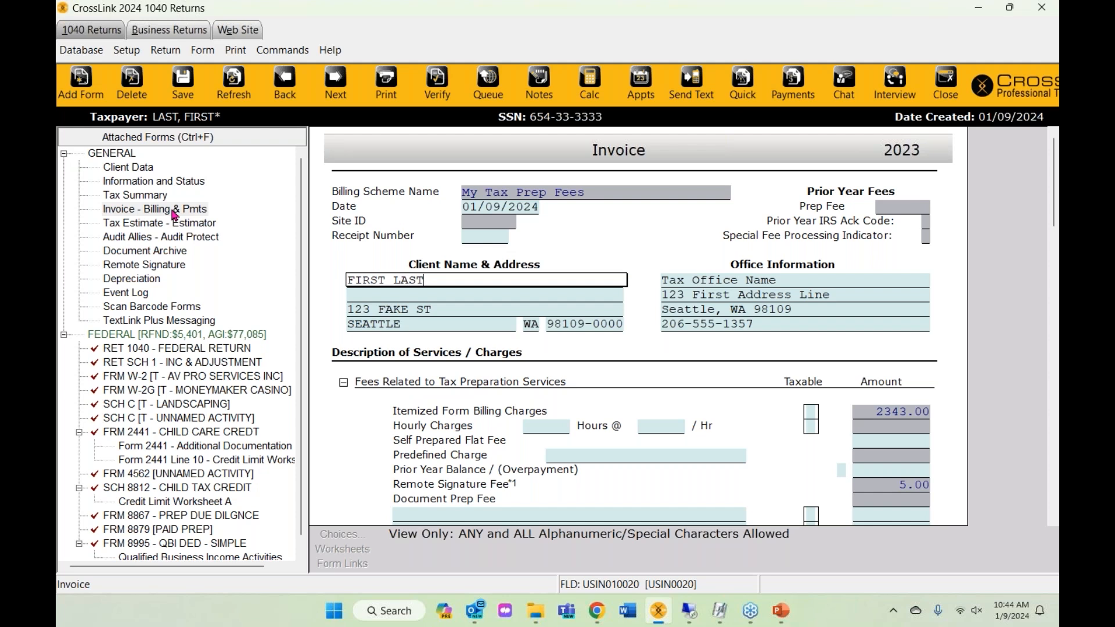
pyautogui.click(143, 216)
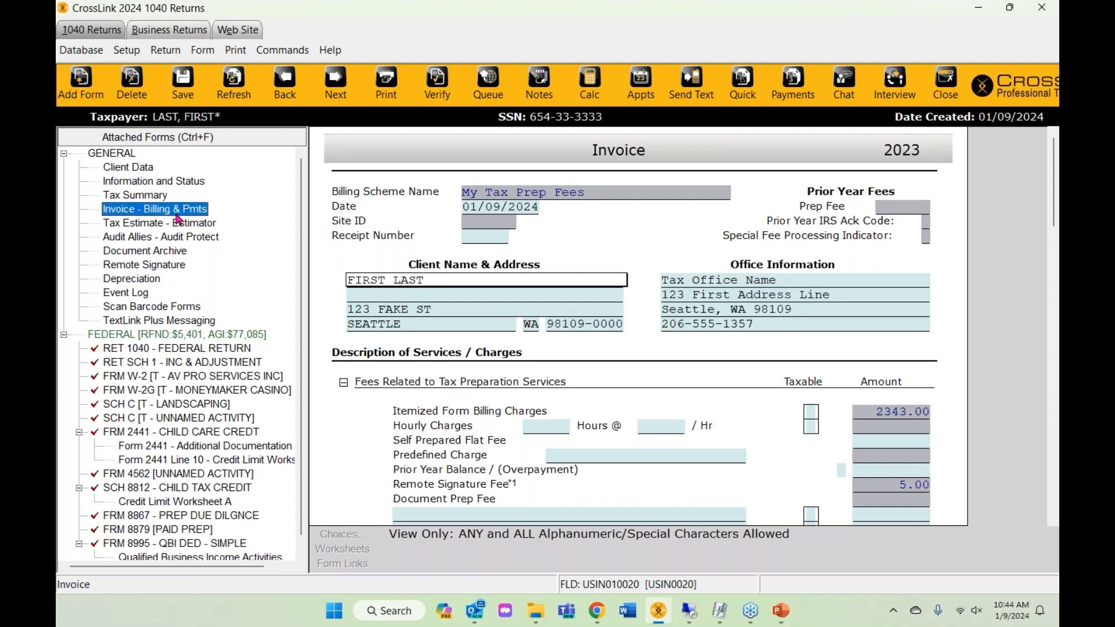
pyautogui.scroll(-3, 543, 391)
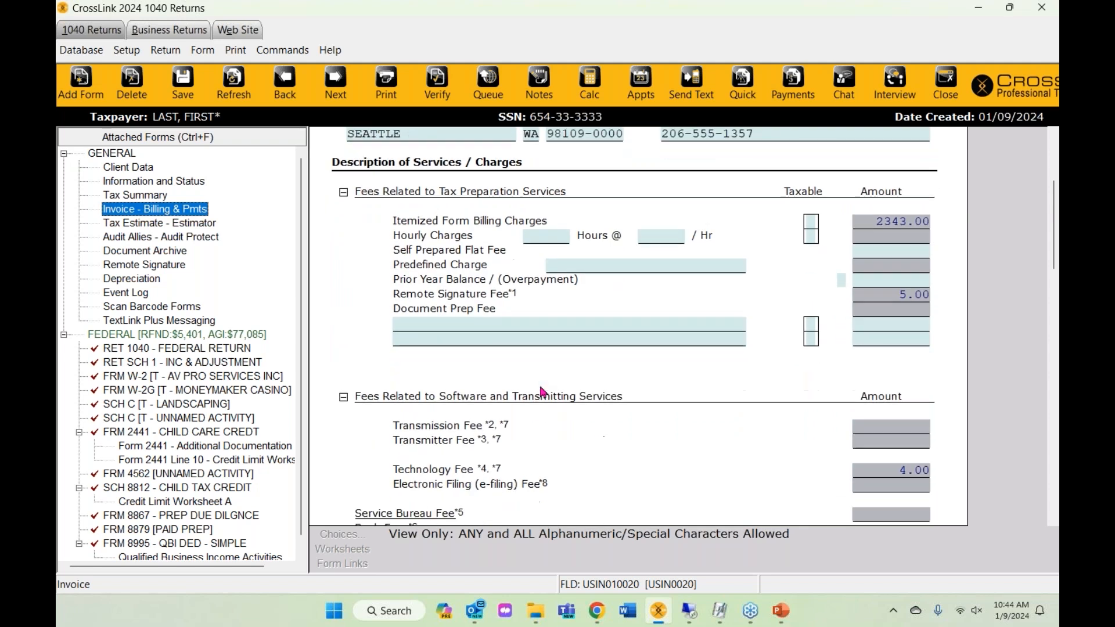
pyautogui.scroll(-5, 543, 391)
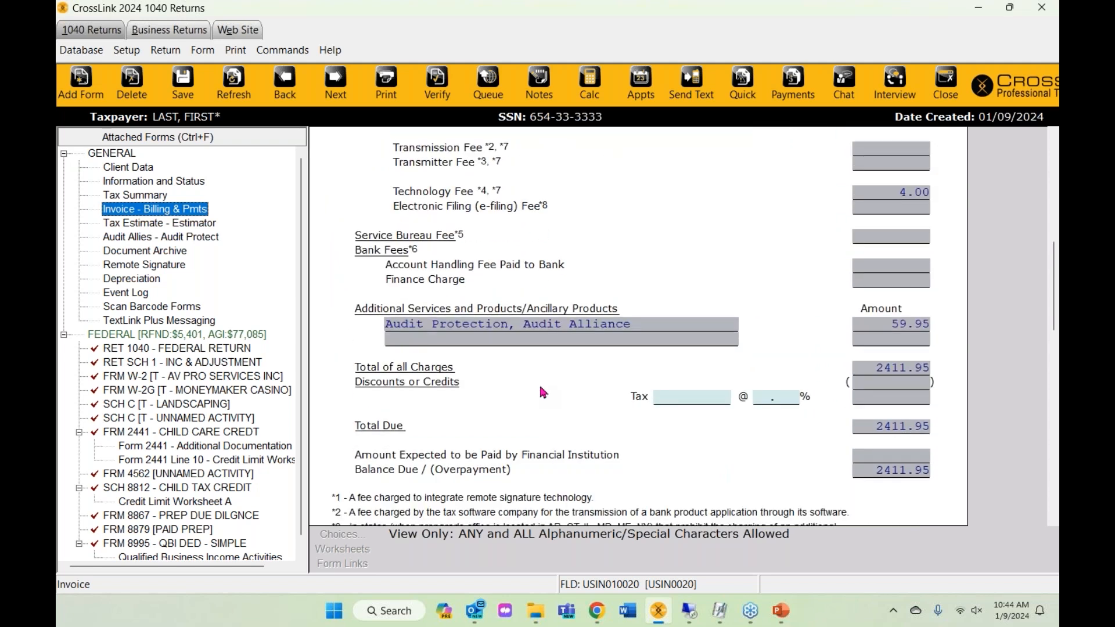
pyautogui.scroll(-1, 543, 392)
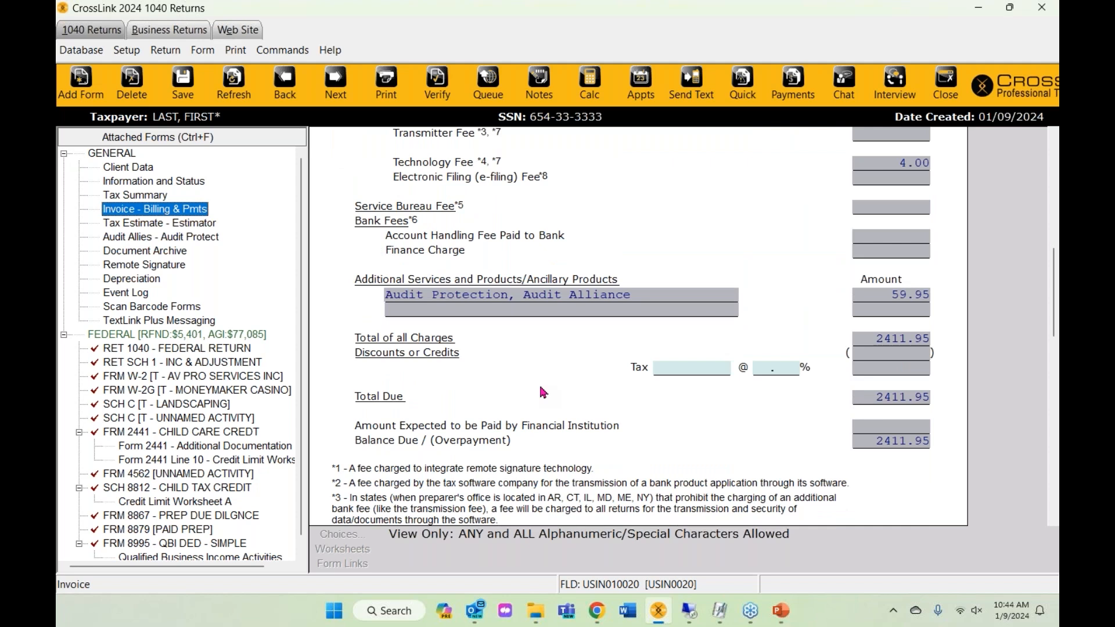
pyautogui.click(879, 297)
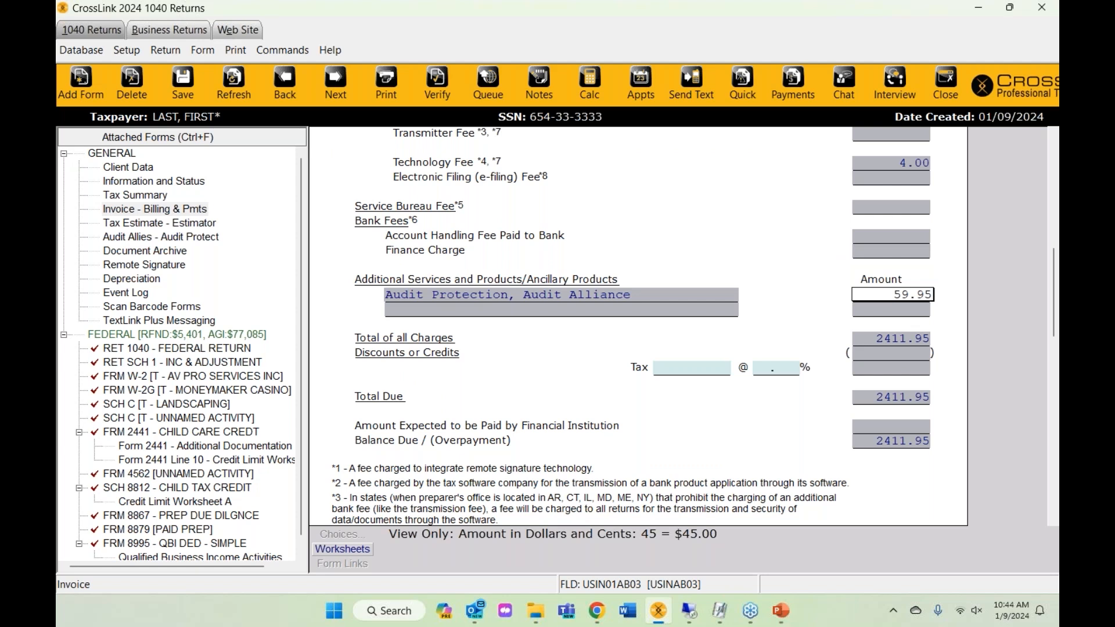
pyautogui.scroll(1, 918, 353)
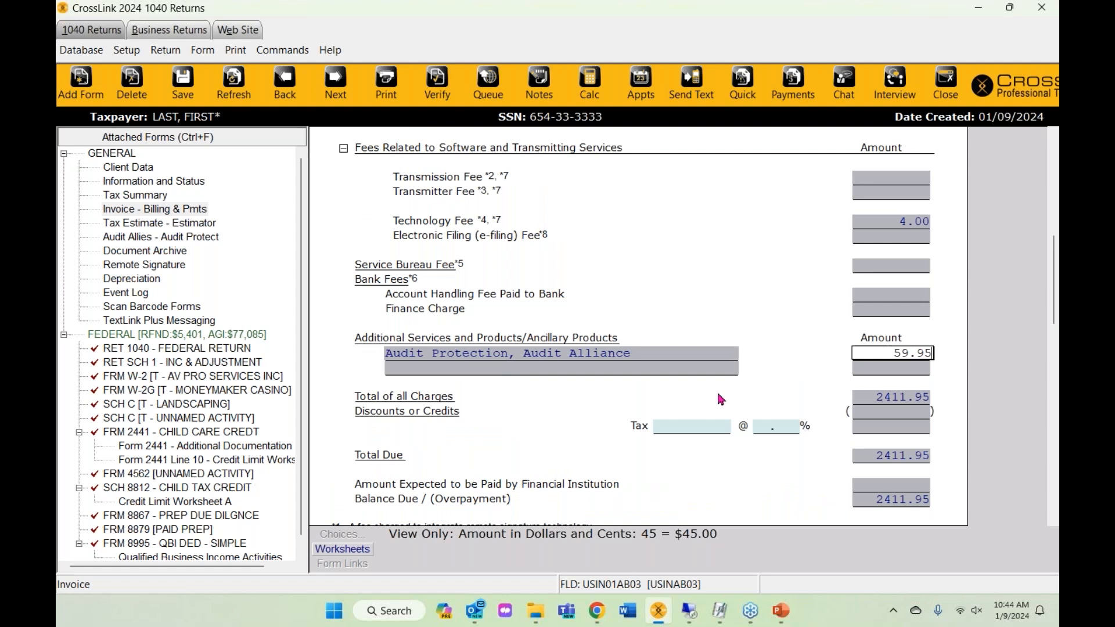
pyautogui.scroll(-1, 720, 399)
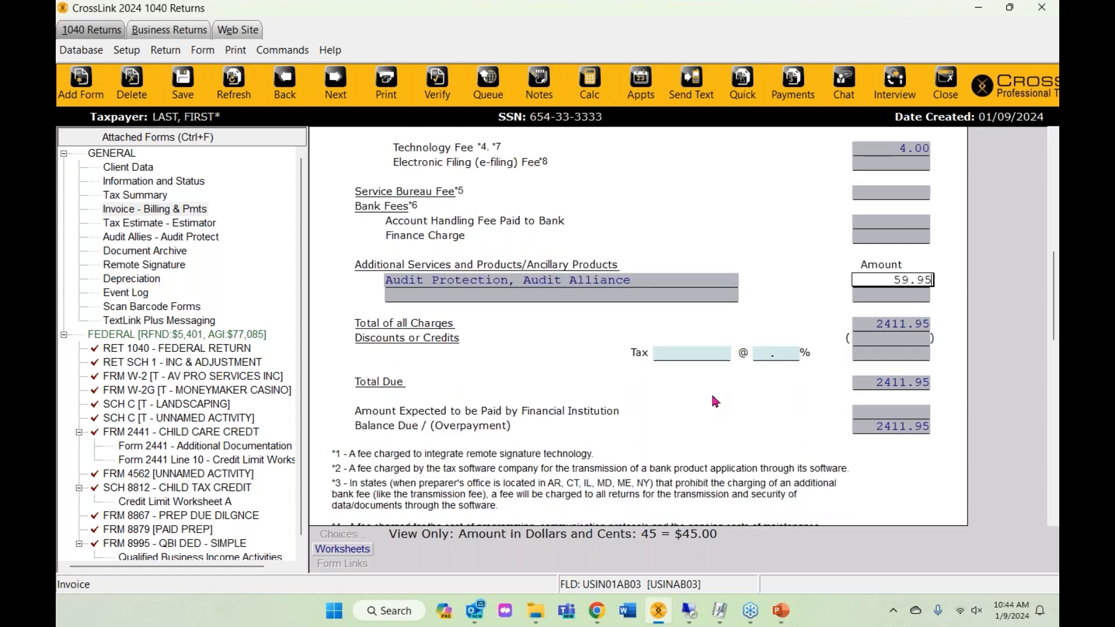
pyautogui.scroll(-1, 714, 401)
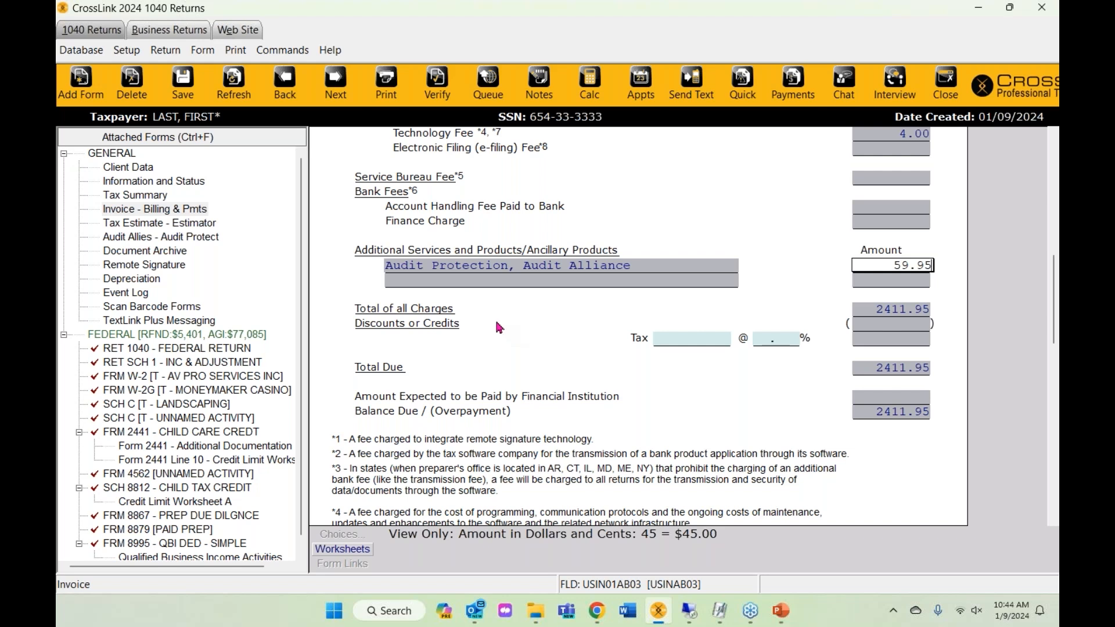
pyautogui.rightClick(144, 237)
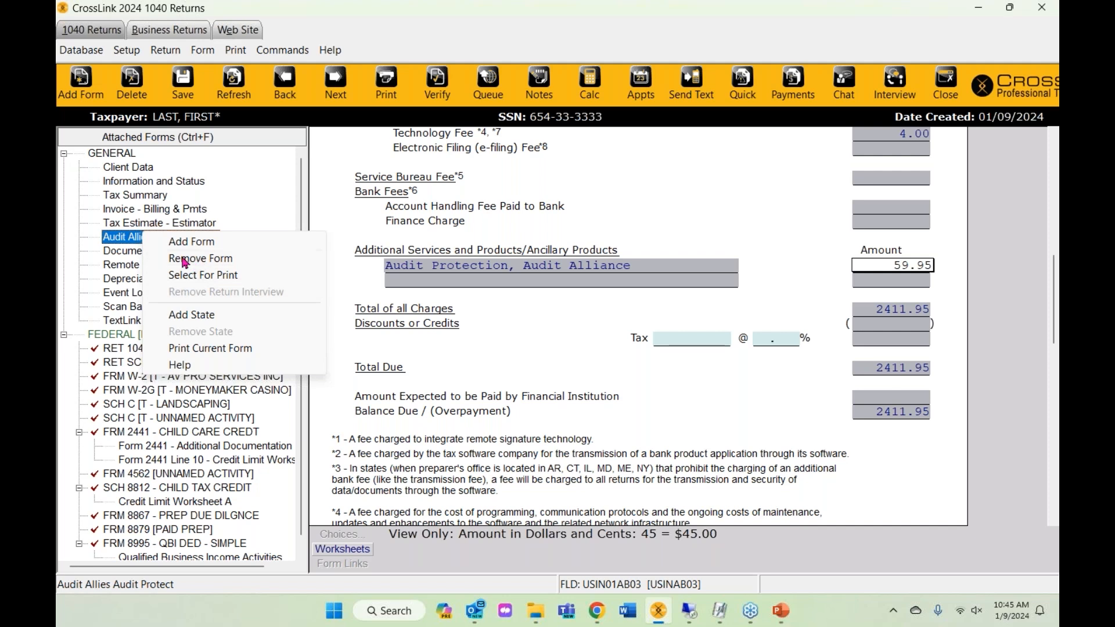
# - Delete the Audit Allies - Audit Protect form, dropping the invoice charges to 2352.00
pyautogui.click(197, 259)
pyautogui.click(521, 329)
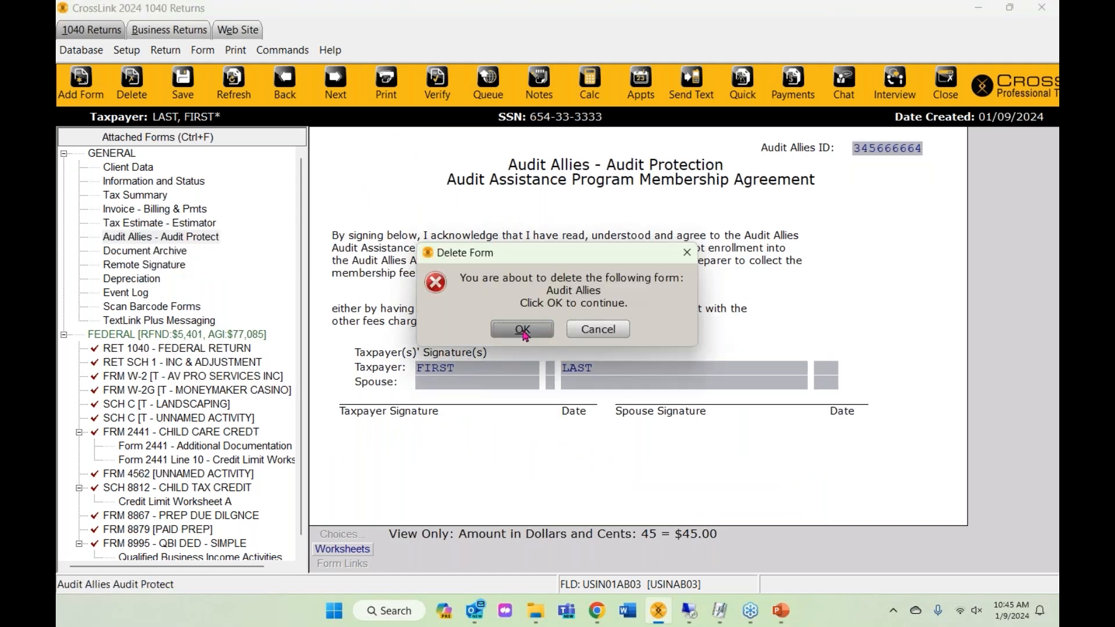
pyautogui.click(145, 213)
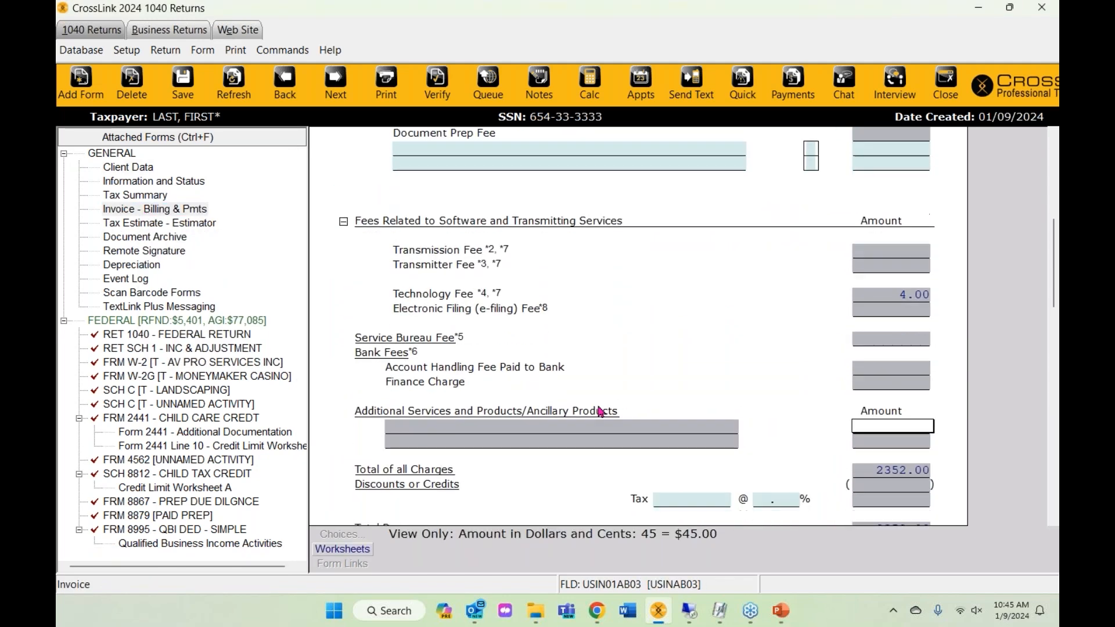
pyautogui.scroll(-1, 600, 412)
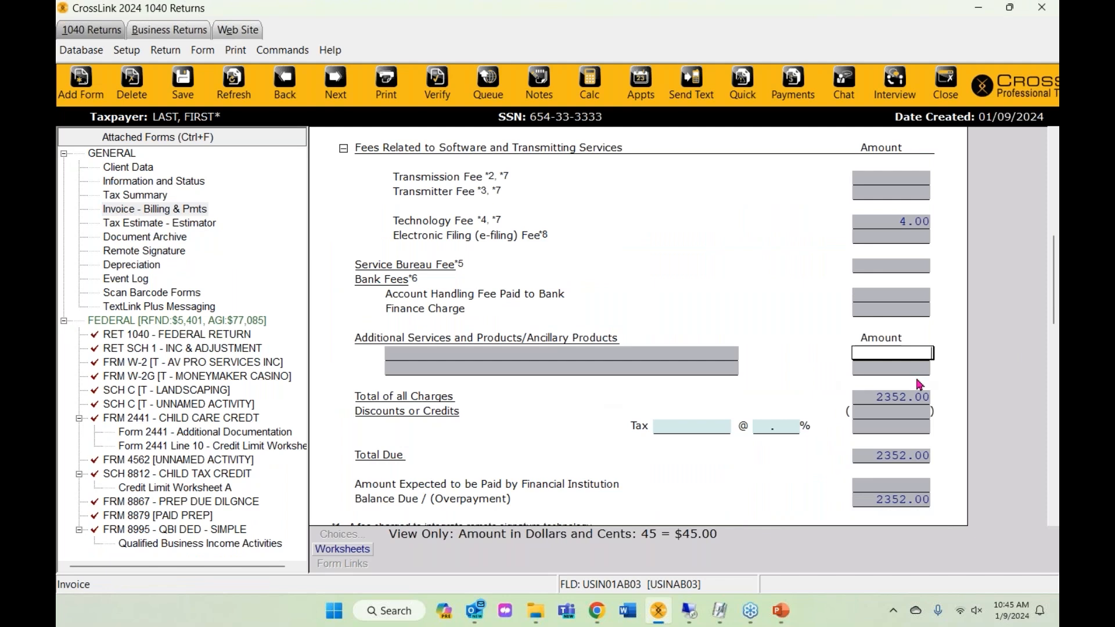
pyautogui.scroll(-1, 919, 383)
pyautogui.scroll(-1, 815, 366)
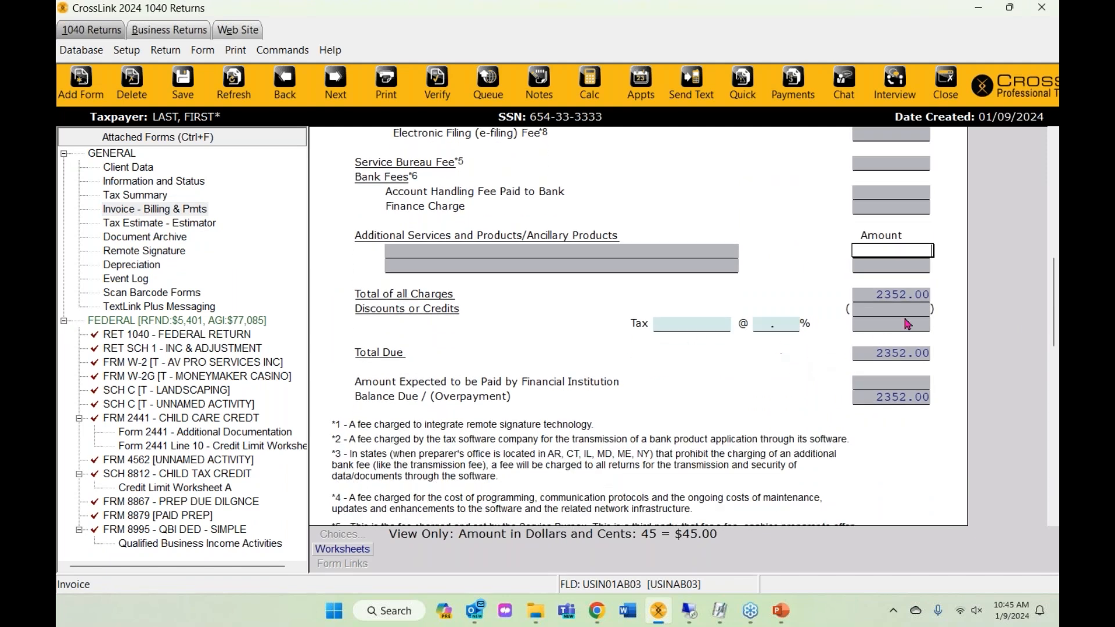
pyautogui.click(864, 308)
pyautogui.scroll(-8, 773, 379)
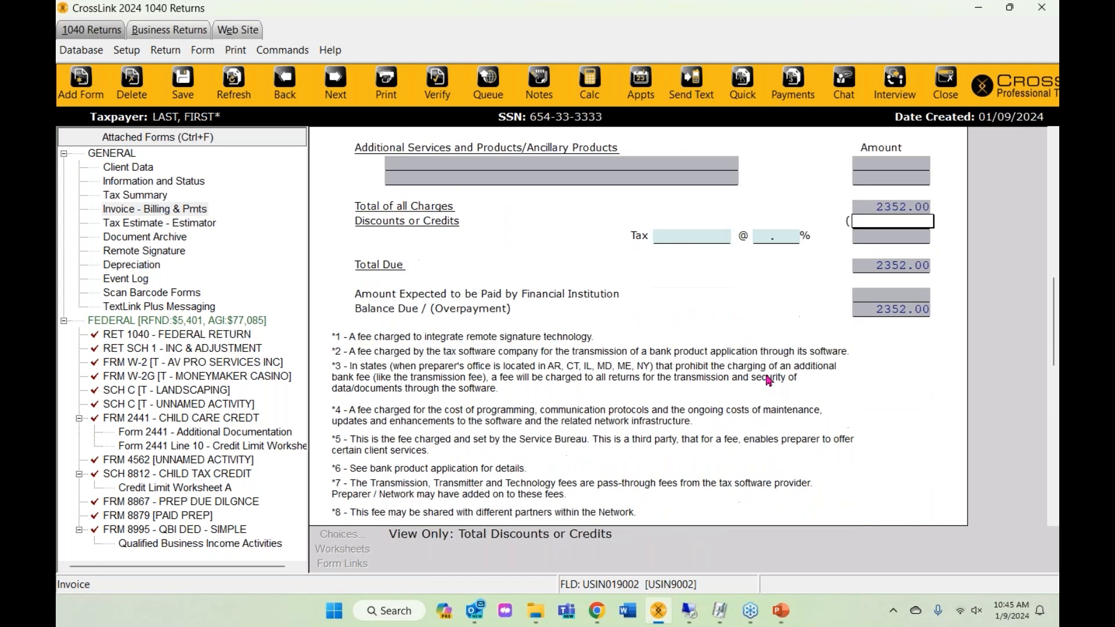
pyautogui.scroll(-7, 768, 380)
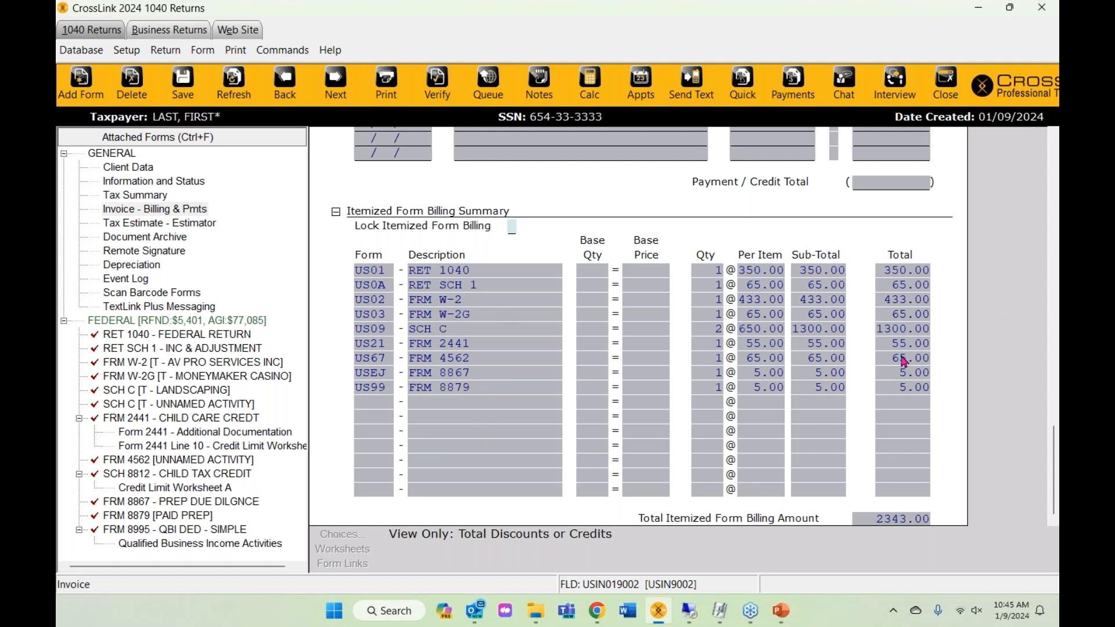
pyautogui.click(904, 332)
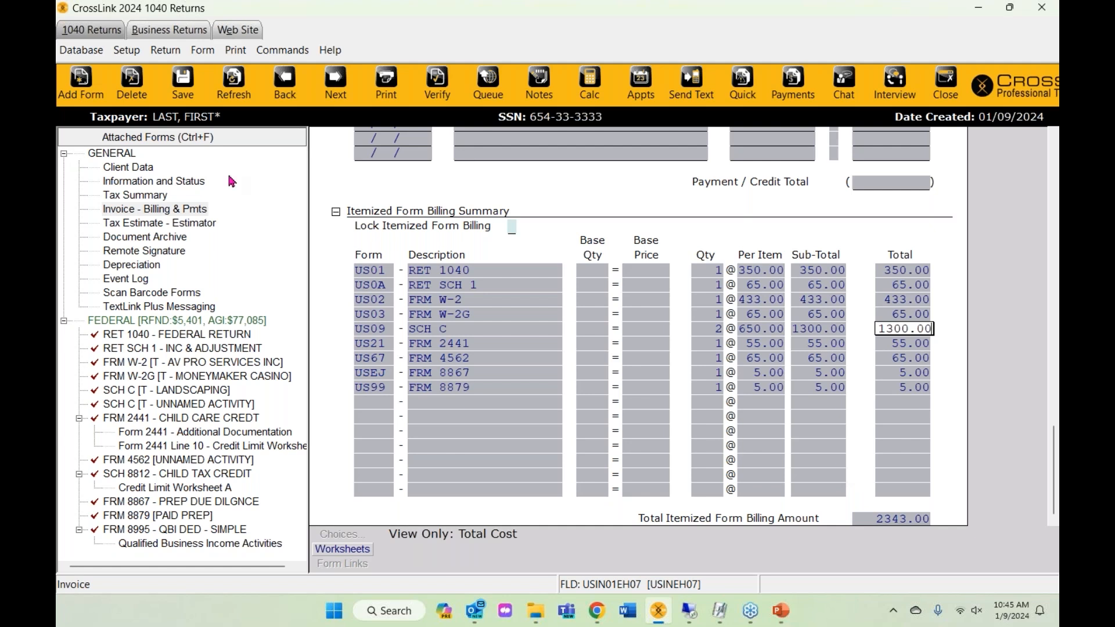
pyautogui.click(133, 52)
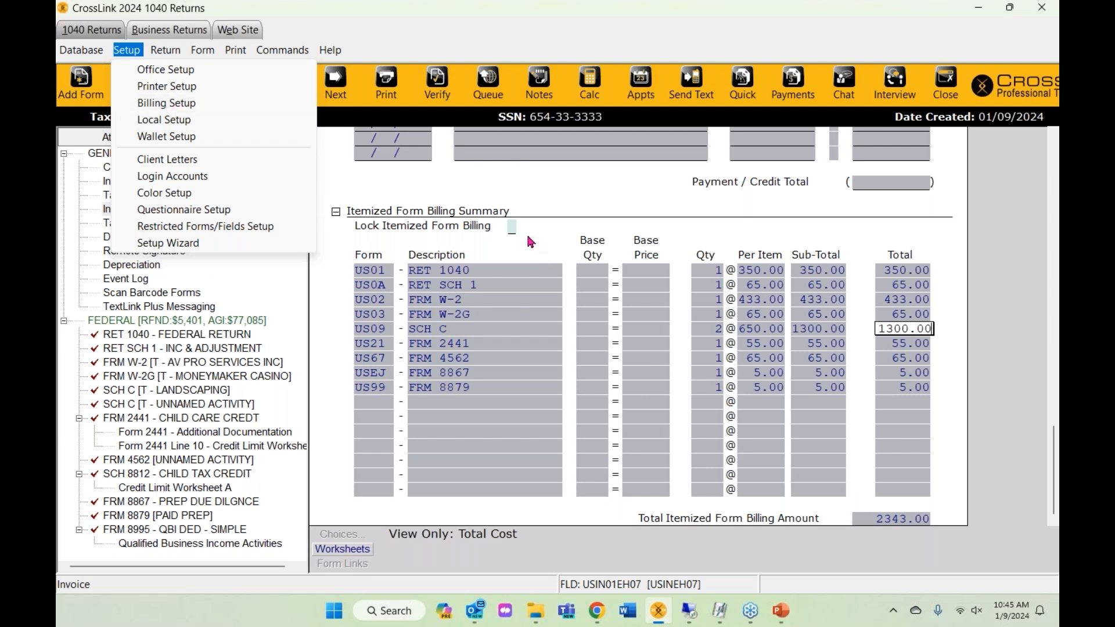
pyautogui.click(486, 273)
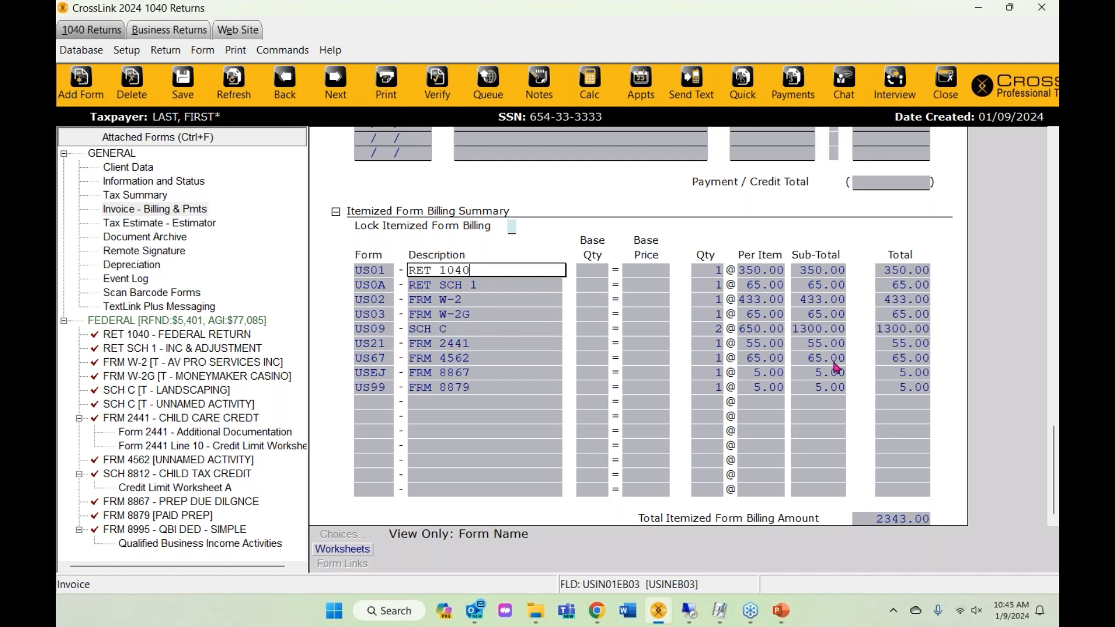
pyautogui.scroll(15, 836, 368)
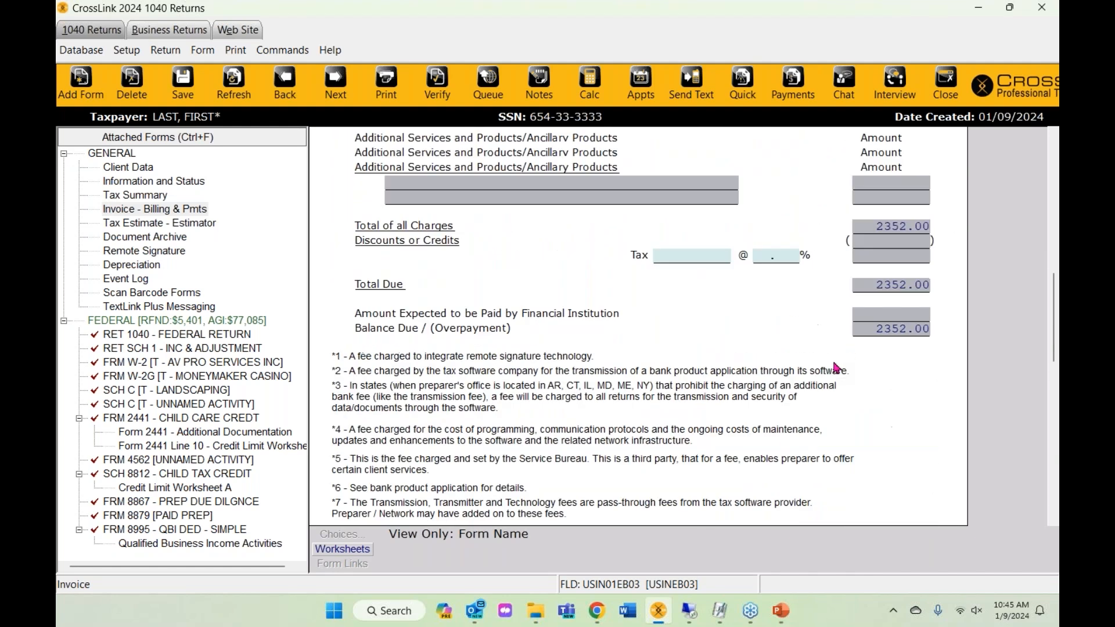
pyautogui.scroll(10, 836, 368)
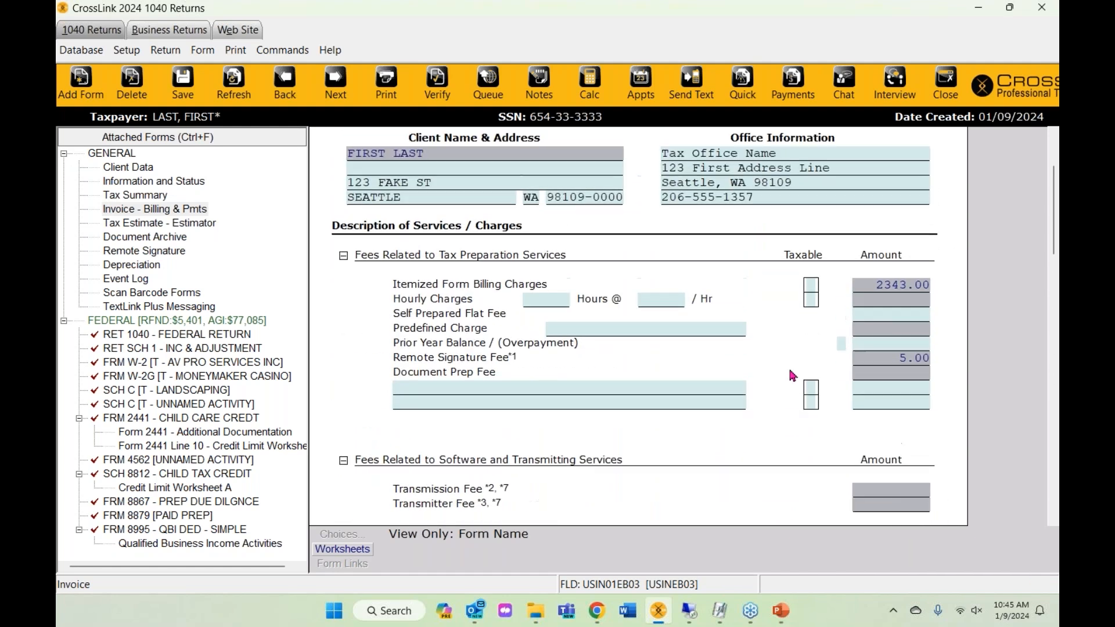
pyautogui.click(420, 393)
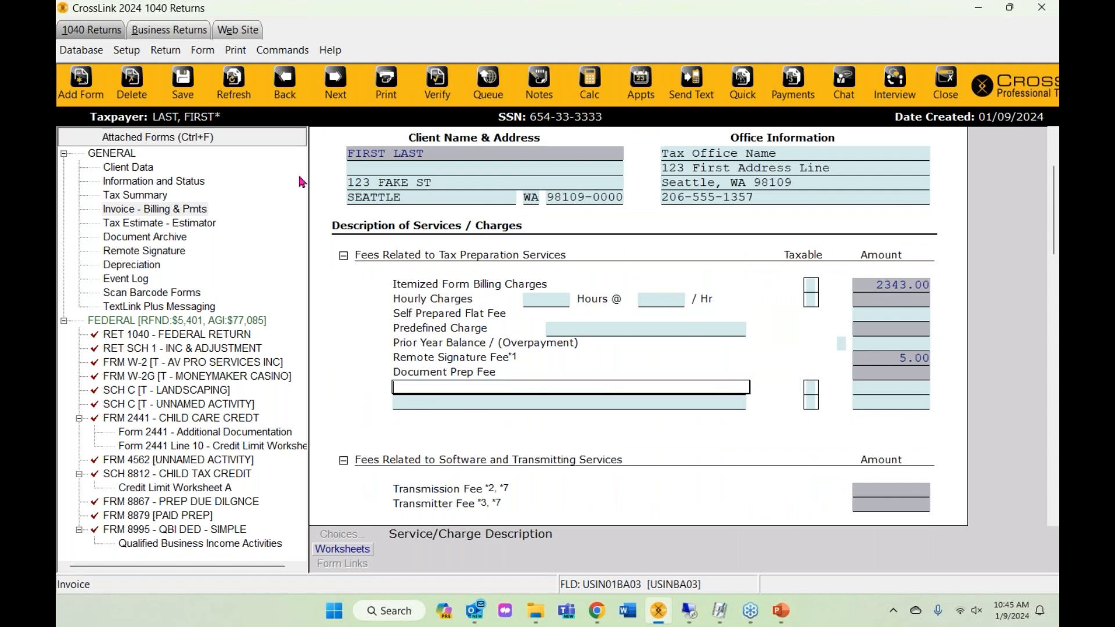
# - Add a TAX PREP charge of 200.00 to the invoice, raising the total to 2552.00
pyautogui.click(914, 389)
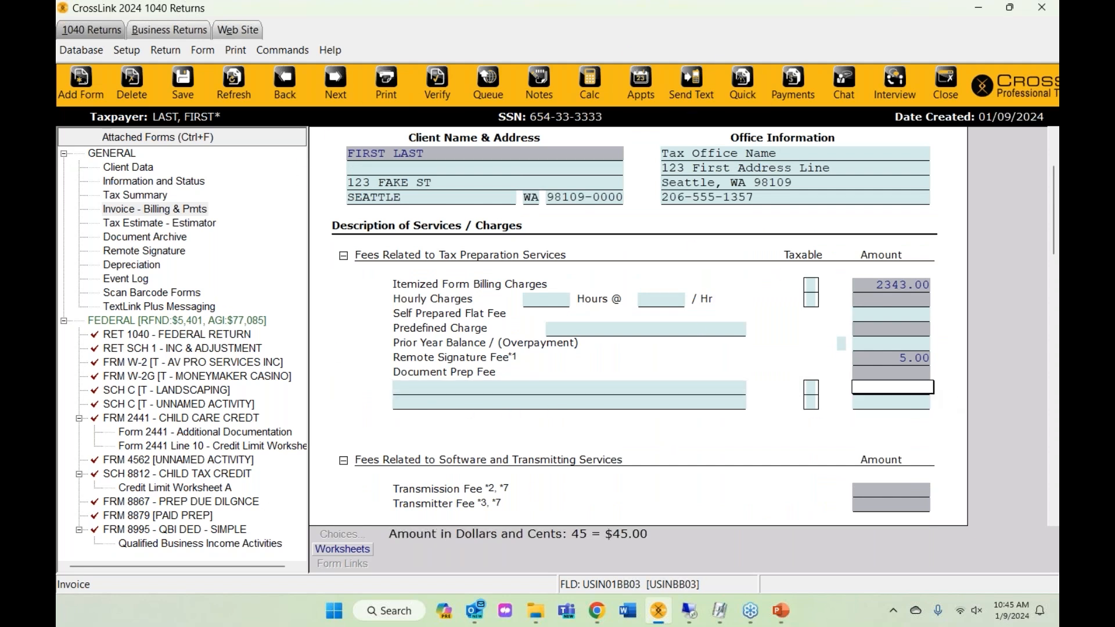
pyautogui.write('200')
pyautogui.click(566, 394)
pyautogui.write('t')
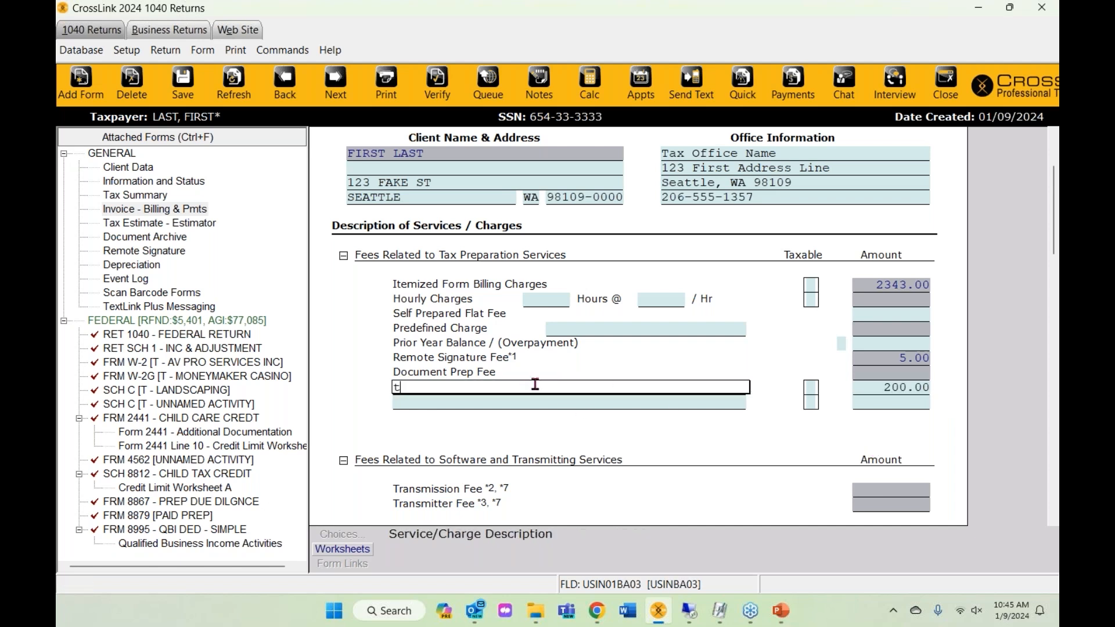
pyautogui.write('ax prep')
pyautogui.press('Tab')
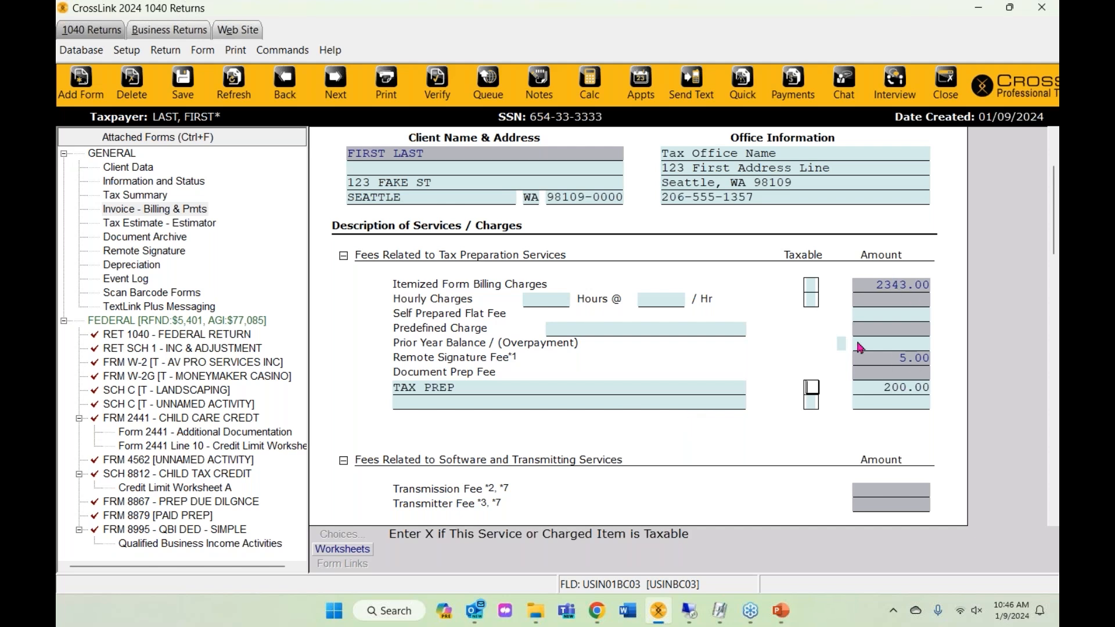
pyautogui.scroll(-1, 860, 348)
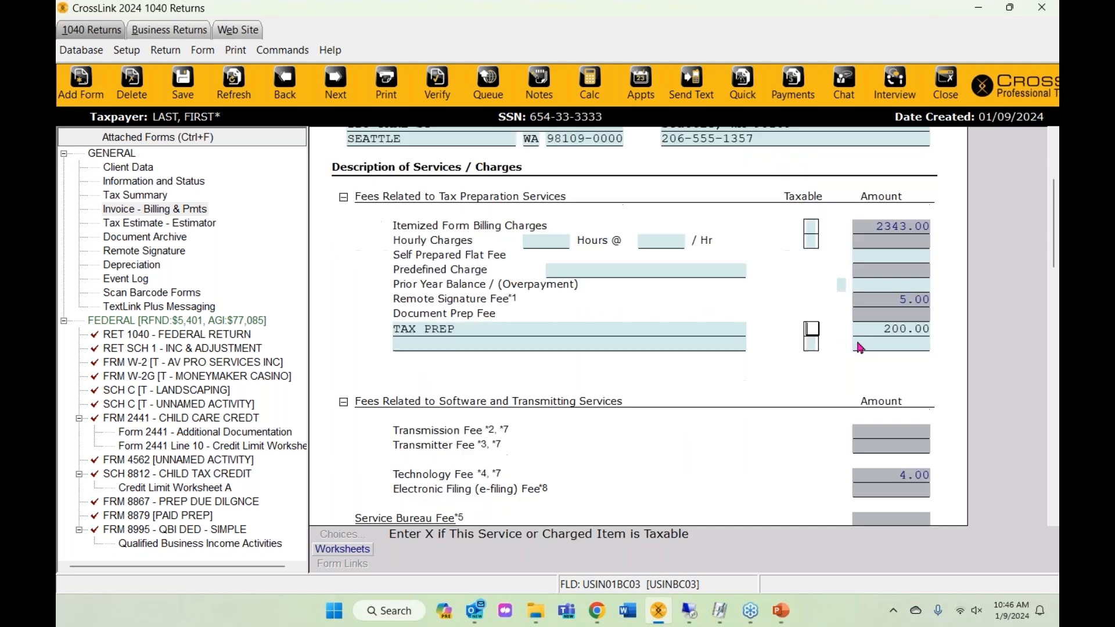
pyautogui.click(868, 231)
pyautogui.click(899, 334)
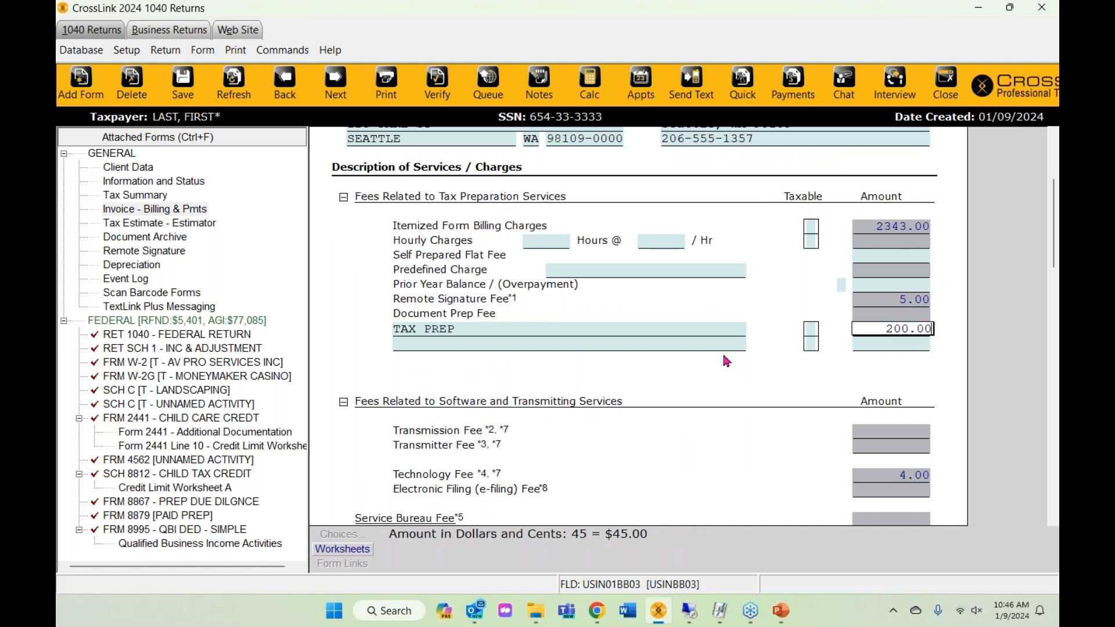
pyautogui.scroll(-10, 723, 356)
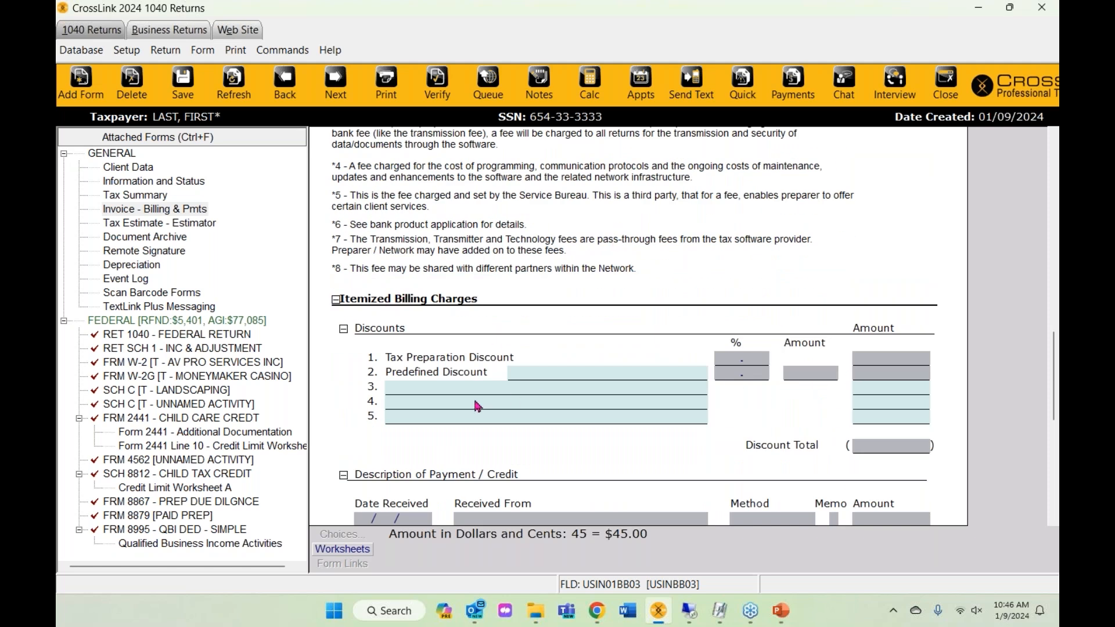
# - Enter a DISCOUNT line on discount line 3 with an amount of 2000
pyautogui.click(466, 387)
pyautogui.write('discount')
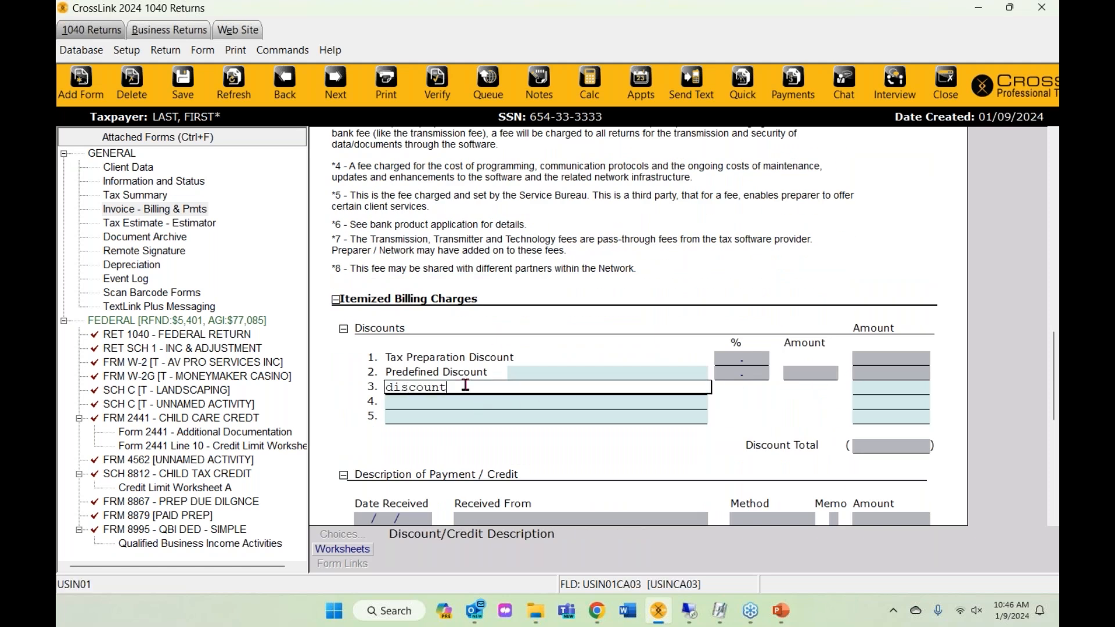
pyautogui.press('Tab')
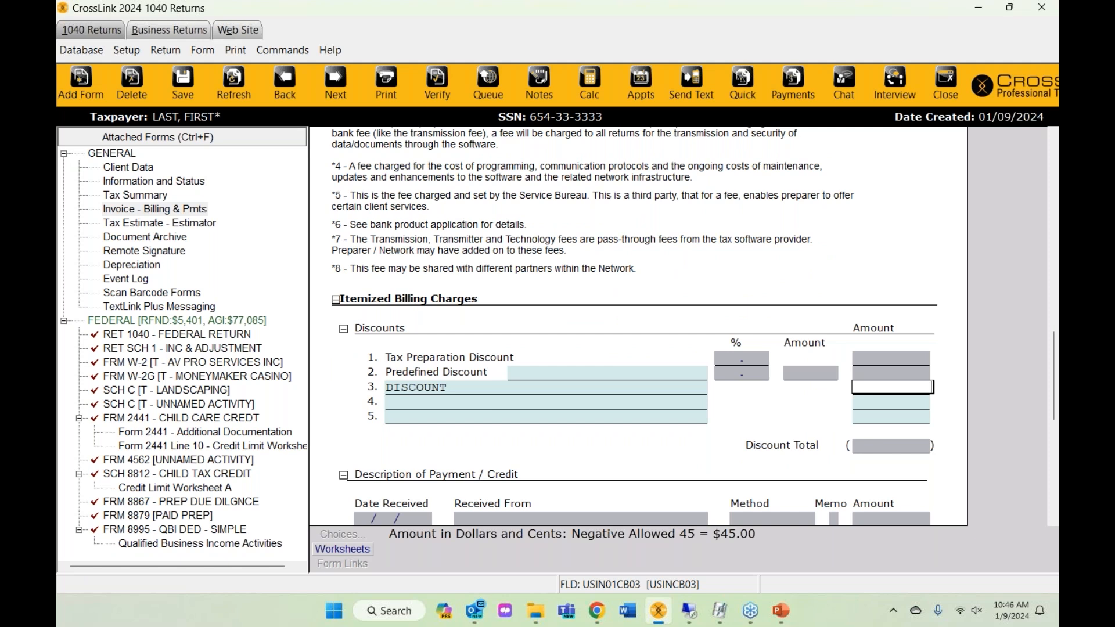
pyautogui.write('2000')
pyautogui.scroll(-10, 665, 356)
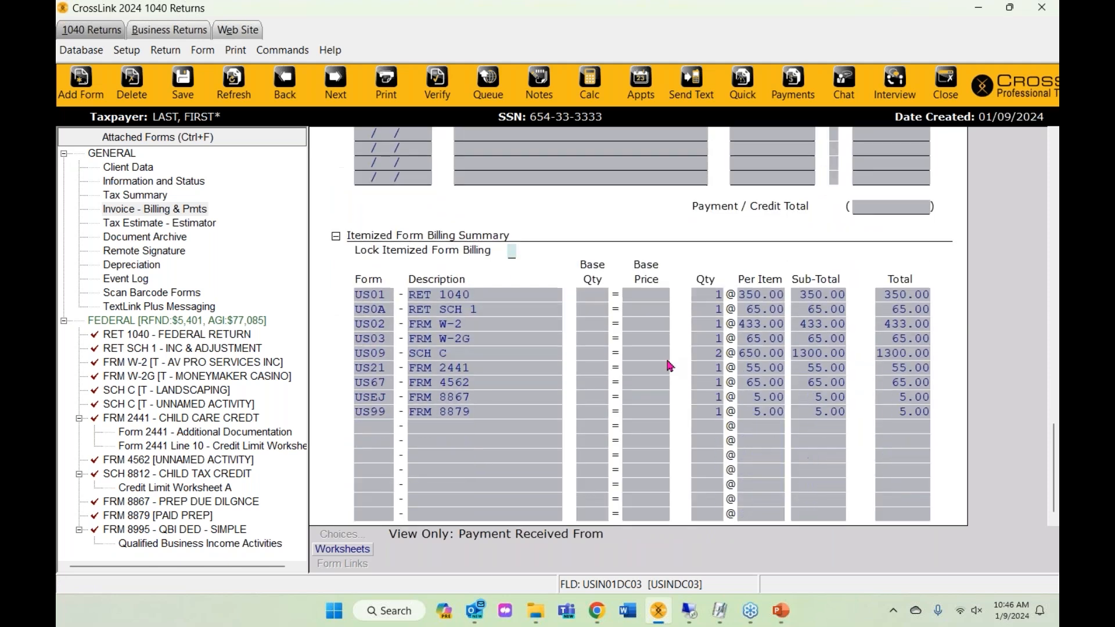
pyautogui.scroll(10, 668, 365)
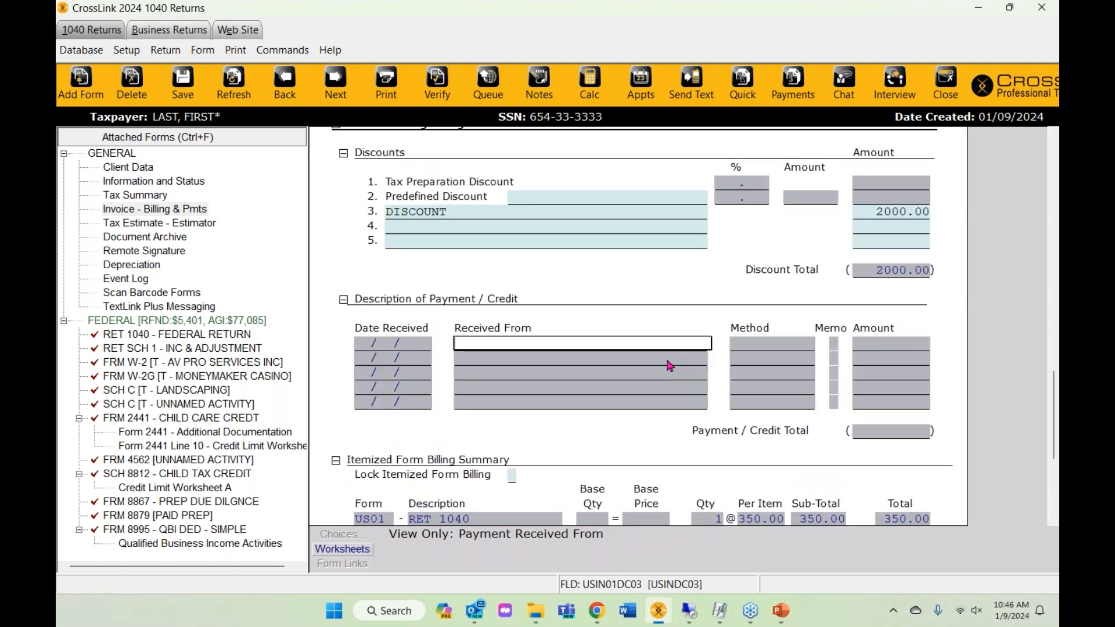
pyautogui.scroll(1, 667, 364)
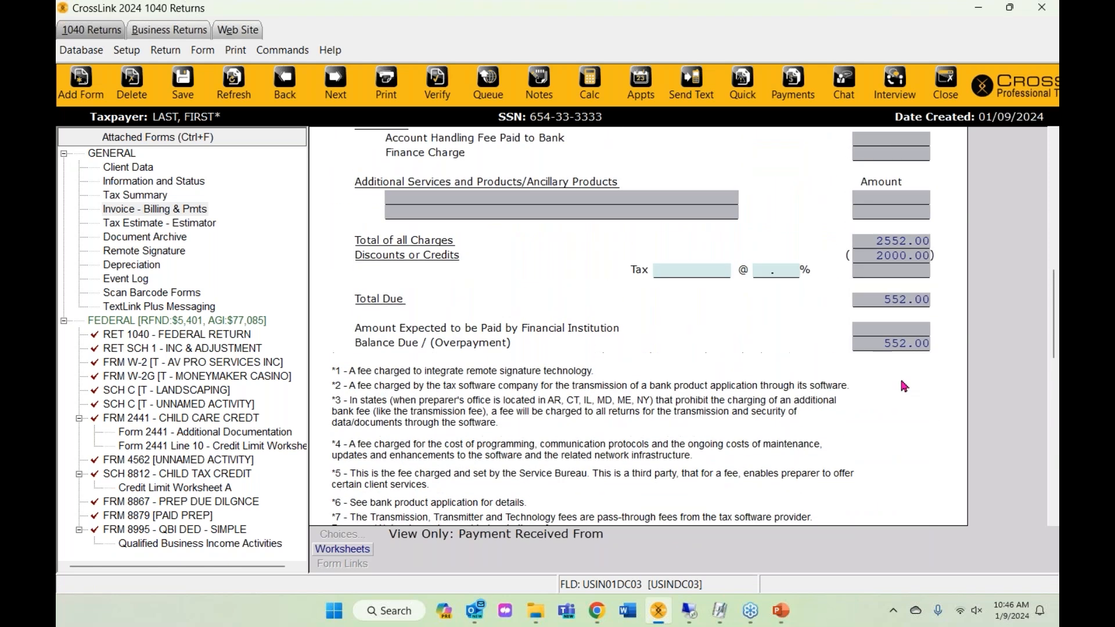
pyautogui.click(894, 344)
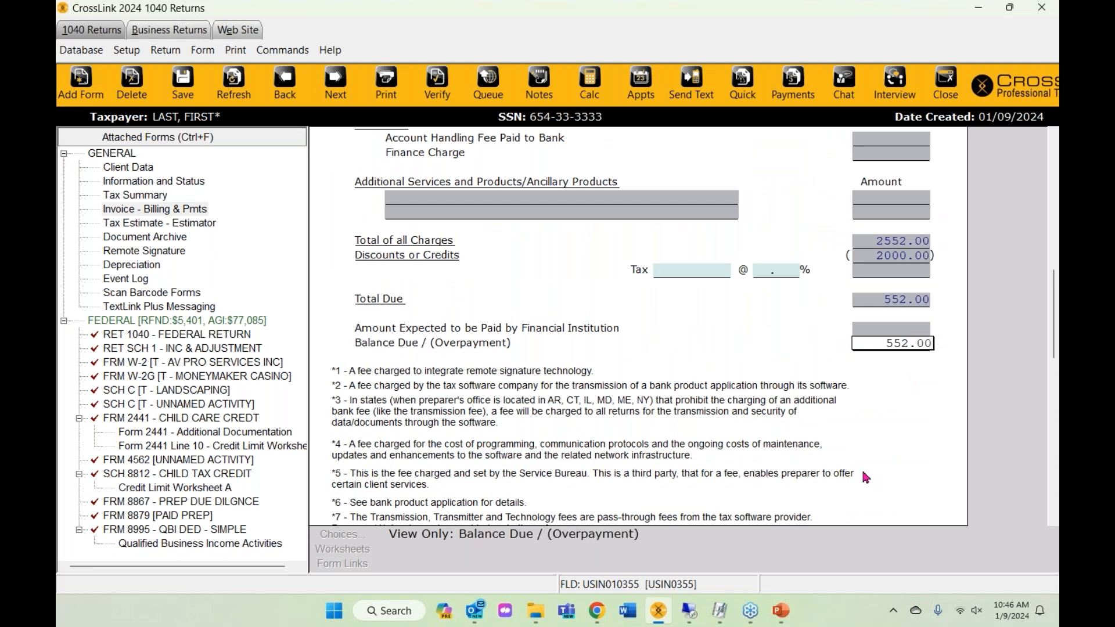
pyautogui.click(178, 212)
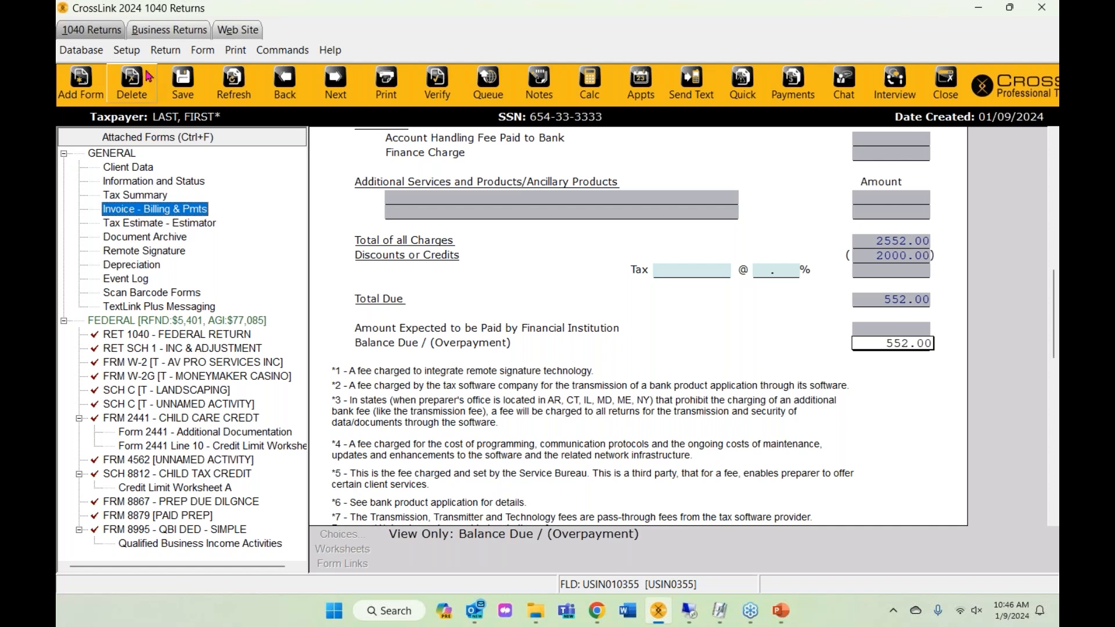
pyautogui.click(127, 51)
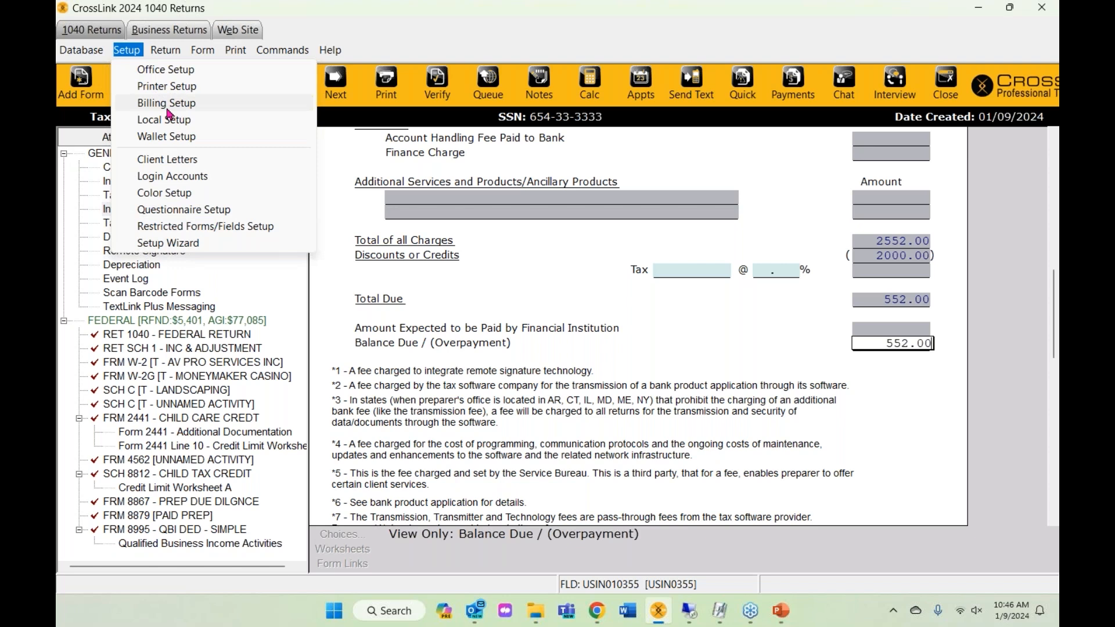
pyautogui.click(557, 403)
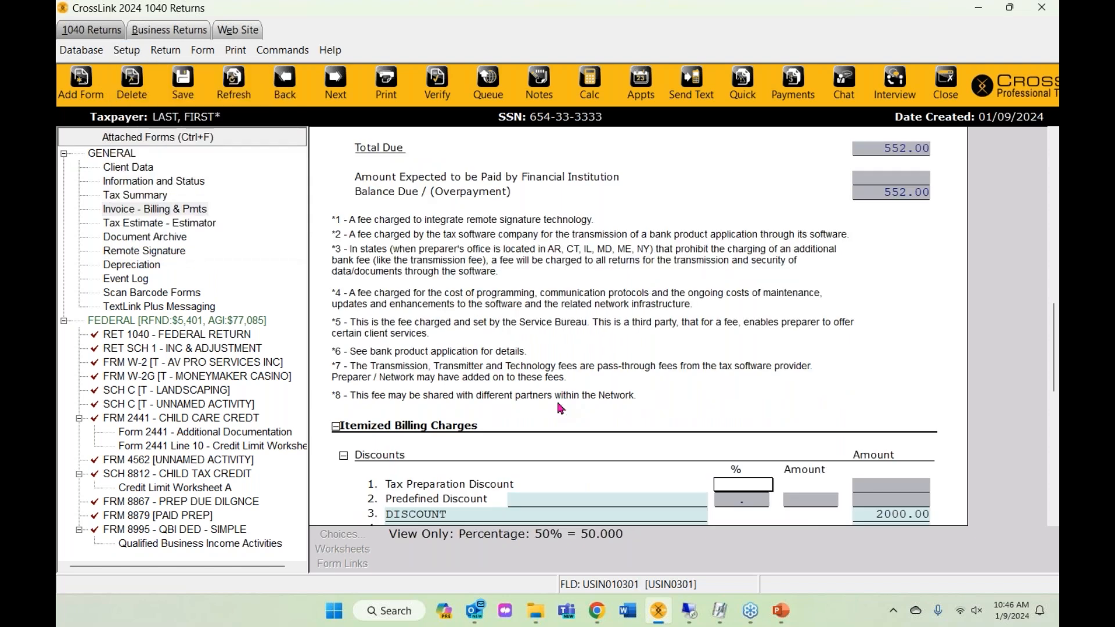
pyautogui.scroll(15, 558, 405)
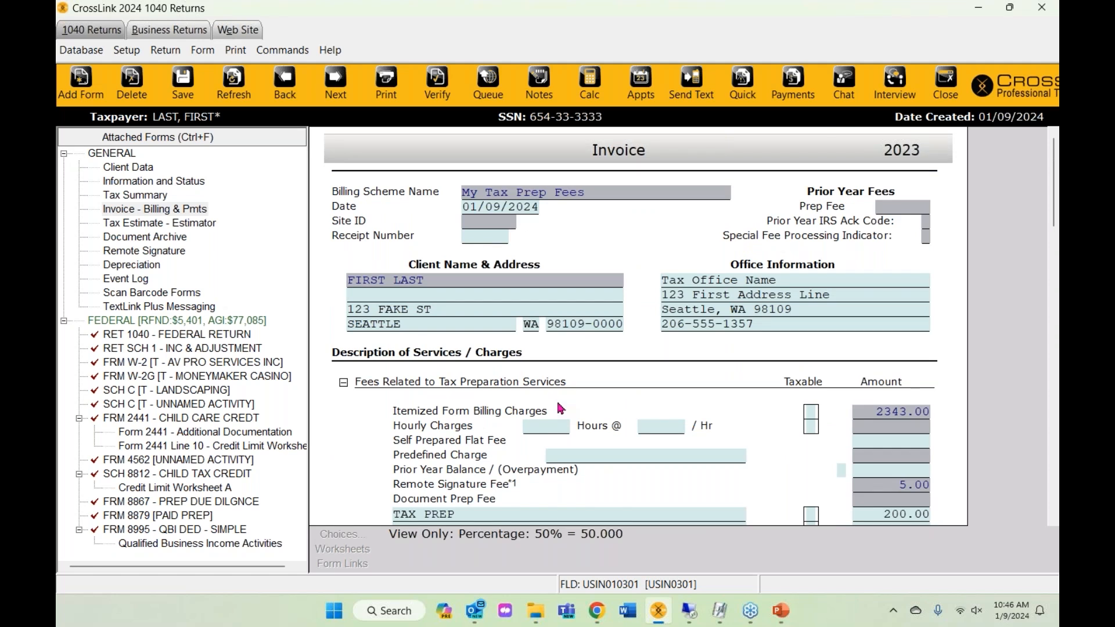
# - Verify the return and review the routing/account number and client missing-field errors
pyautogui.click(427, 88)
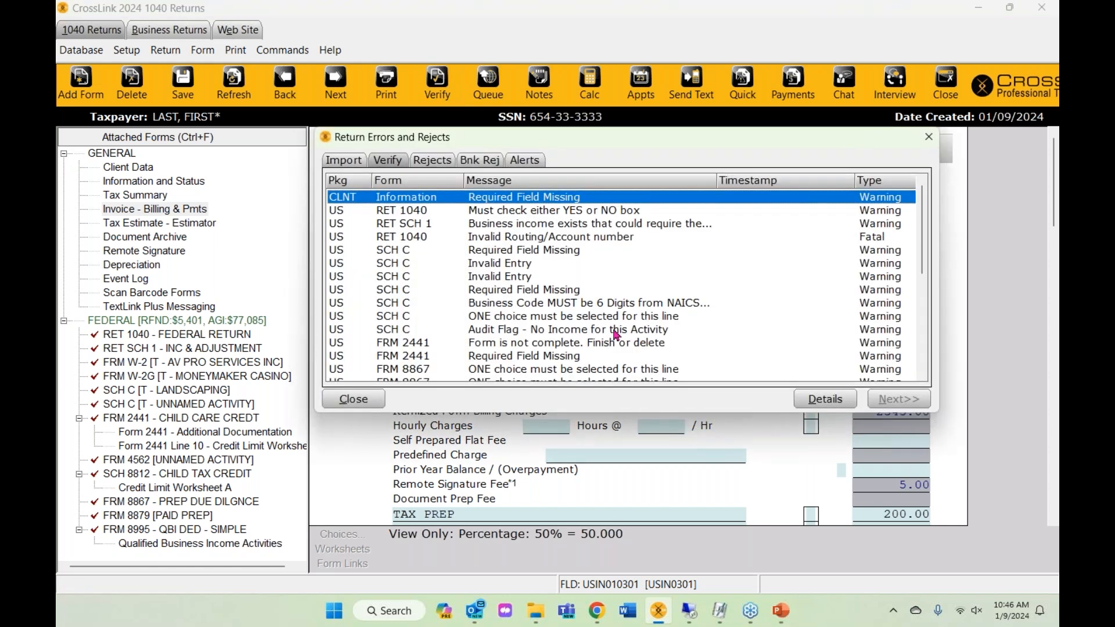
pyautogui.scroll(-5, 615, 335)
pyautogui.scroll(5, 594, 318)
pyautogui.click(868, 238)
pyautogui.click(879, 201)
pyautogui.click(577, 242)
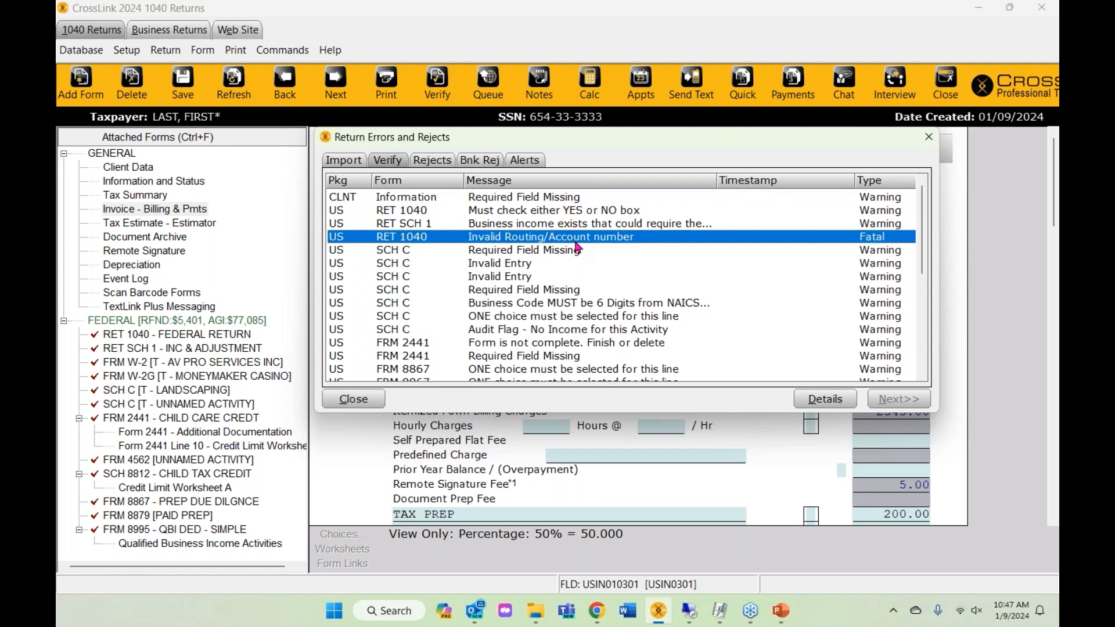
pyautogui.click(498, 199)
# - Go from the missing-field error to Information and Status and mark Signed 8879 with X
pyautogui.doubleClick(497, 199)
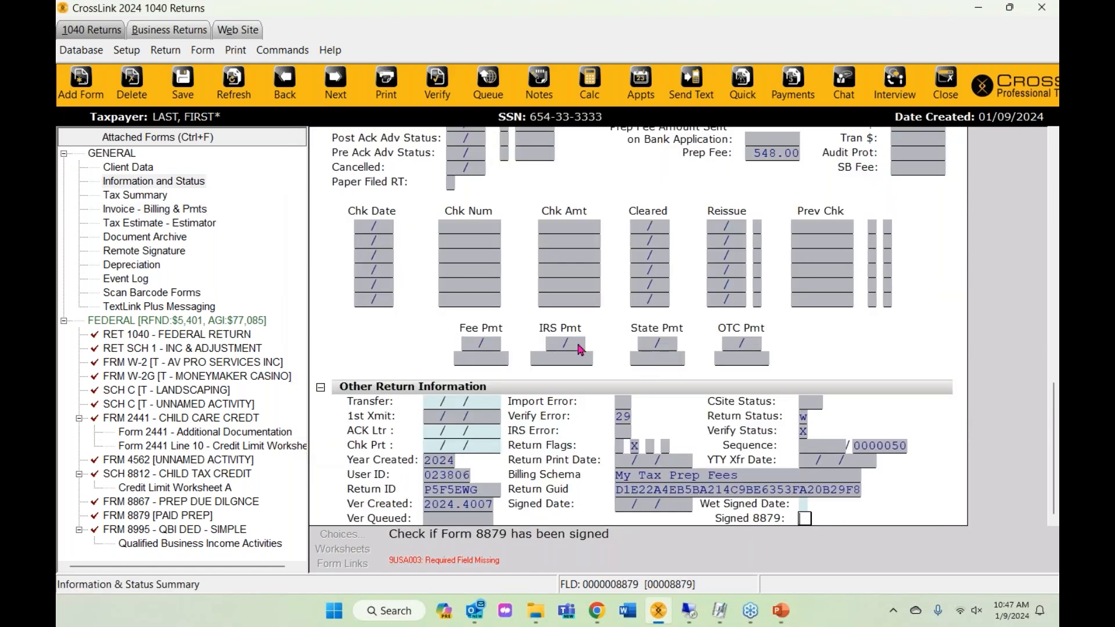
pyautogui.scroll(5, 669, 333)
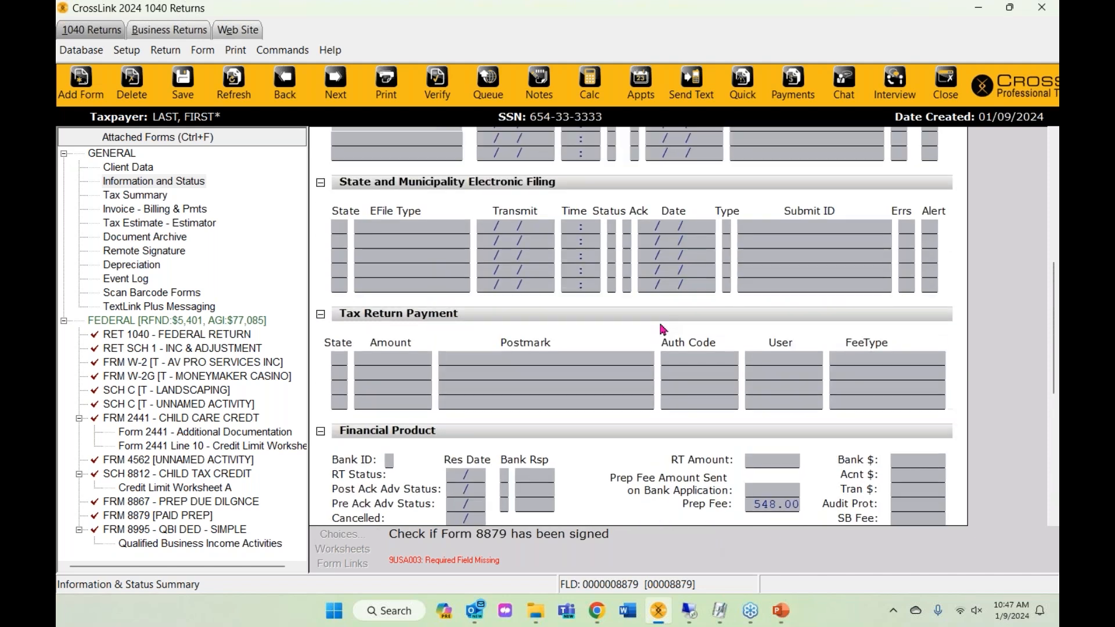
pyautogui.scroll(6, 662, 329)
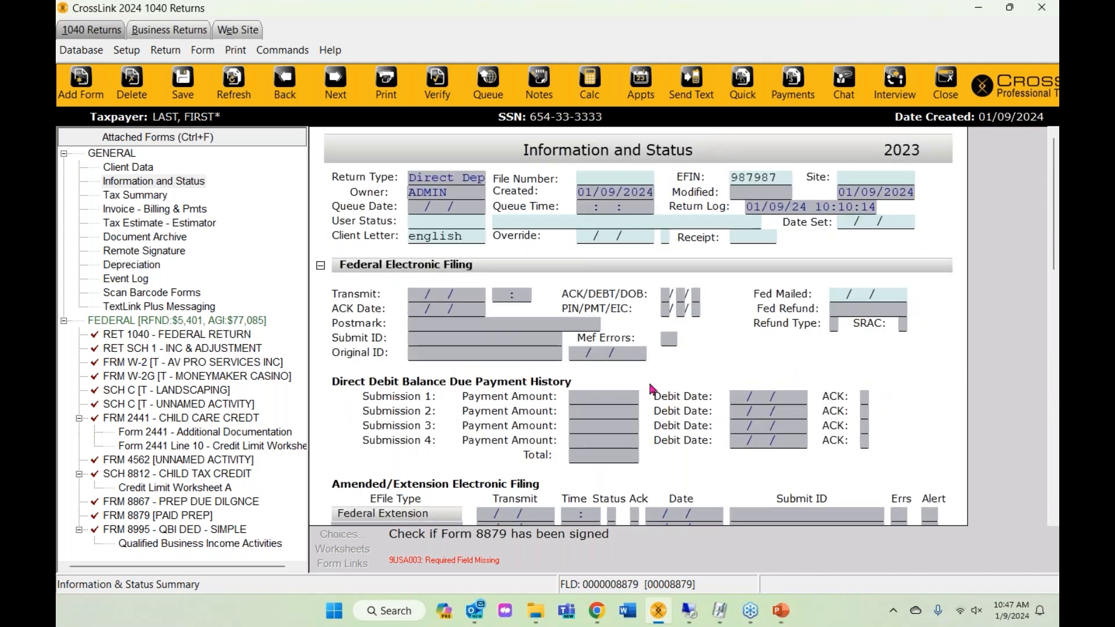
pyautogui.click(150, 186)
pyautogui.scroll(-7, 685, 401)
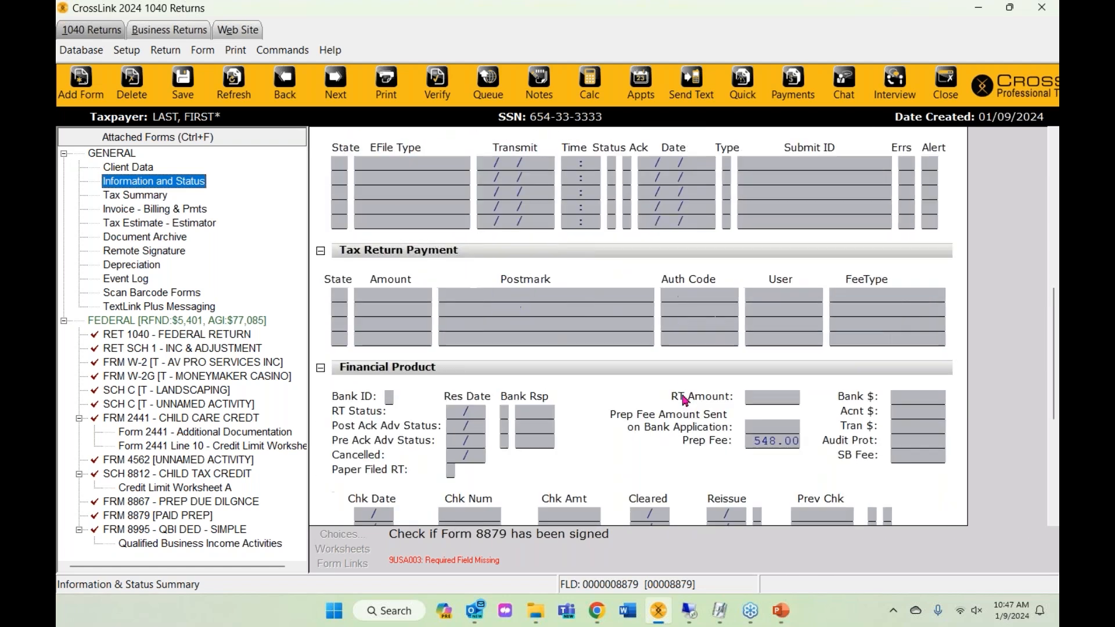
pyautogui.scroll(-5, 685, 400)
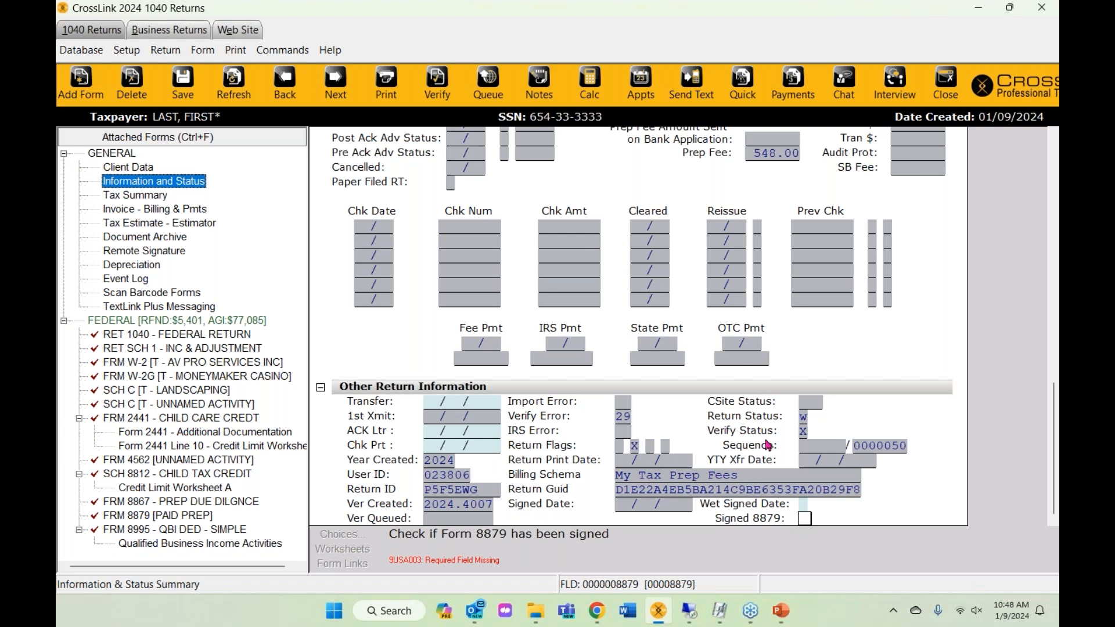
pyautogui.click(805, 518)
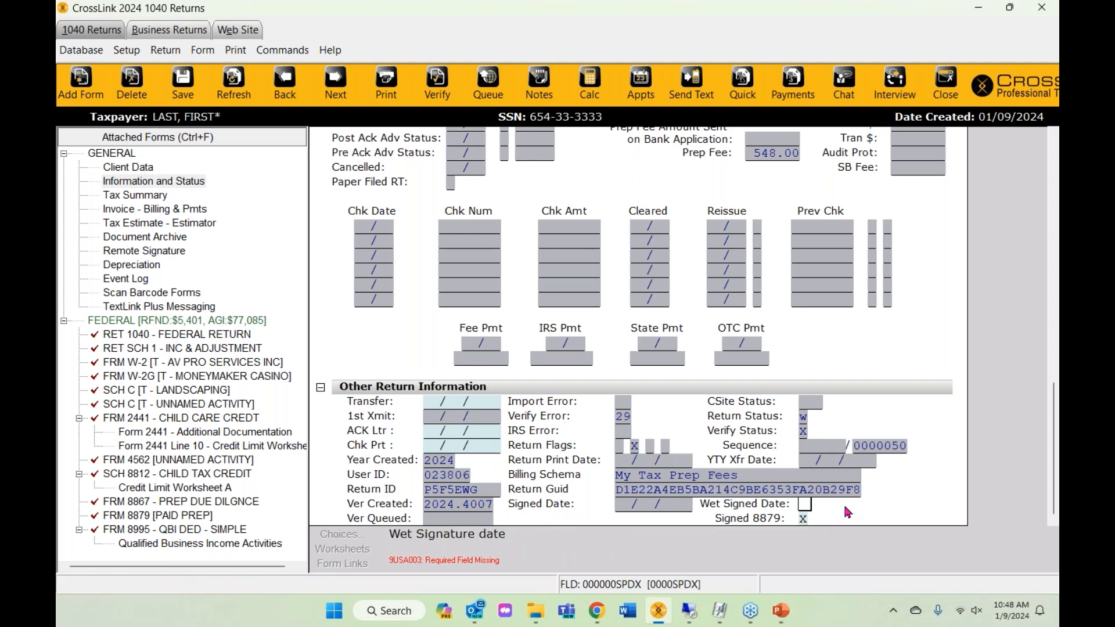
pyautogui.click(806, 519)
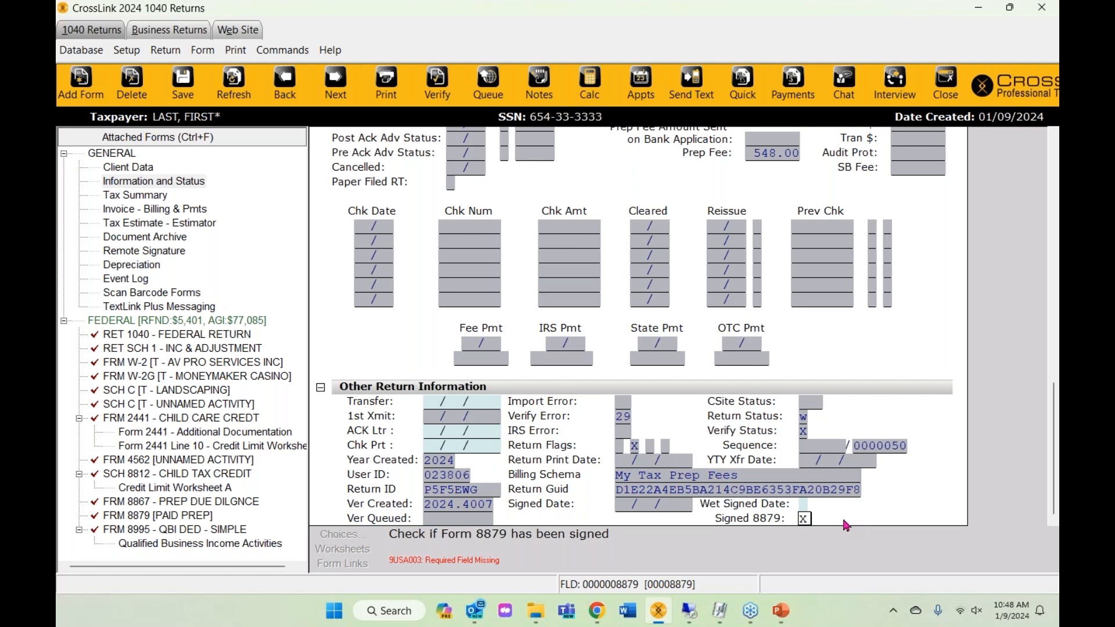
pyautogui.click(803, 503)
pyautogui.click(804, 518)
# - Save the Signed 8879 mark as the field's default value and re-verify the return
pyautogui.rightClick(804, 519)
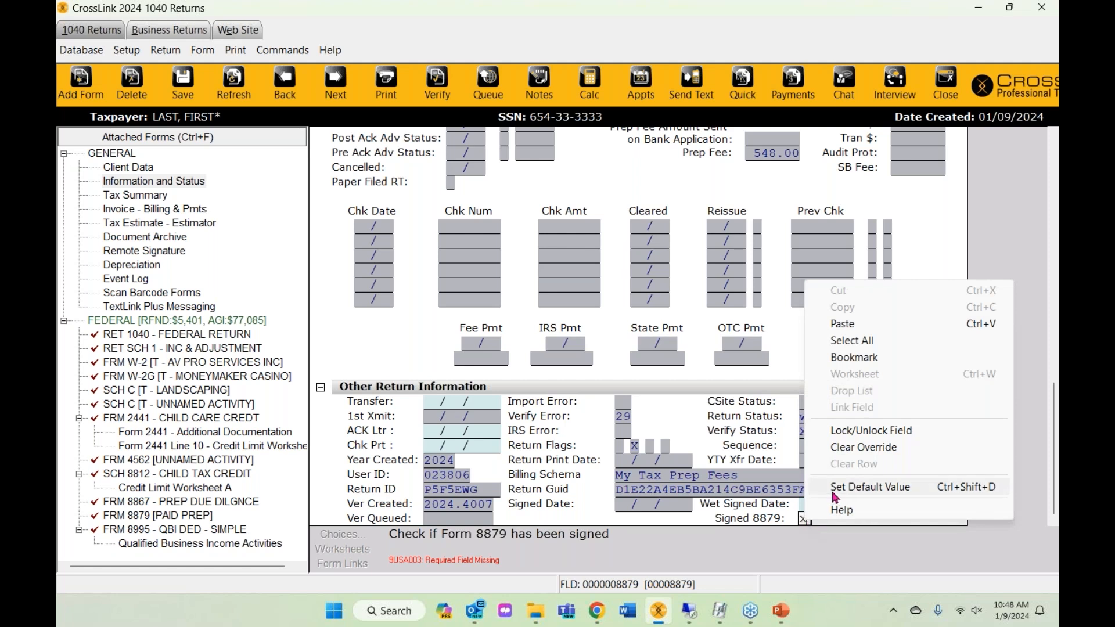
pyautogui.click(864, 493)
pyautogui.click(537, 330)
pyautogui.click(928, 138)
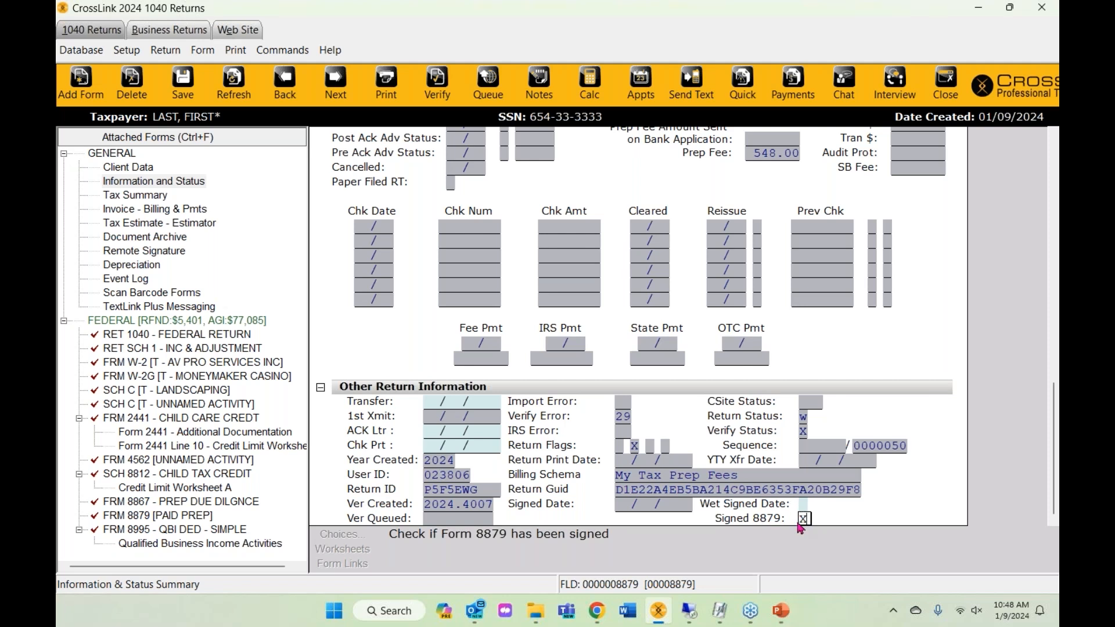
pyautogui.rightClick(805, 519)
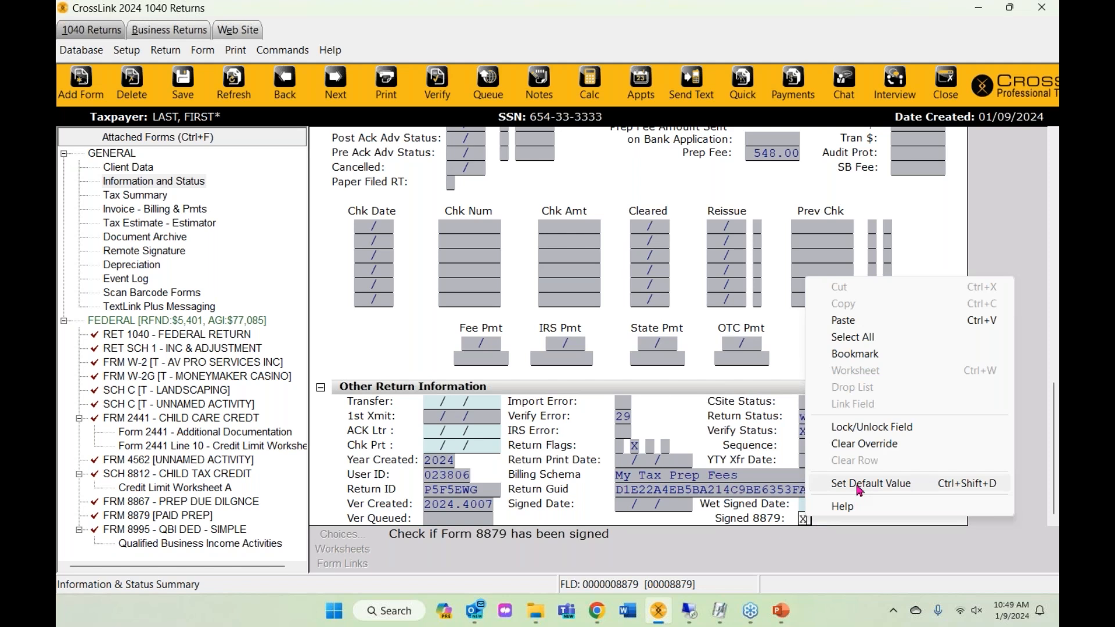
pyautogui.click(712, 389)
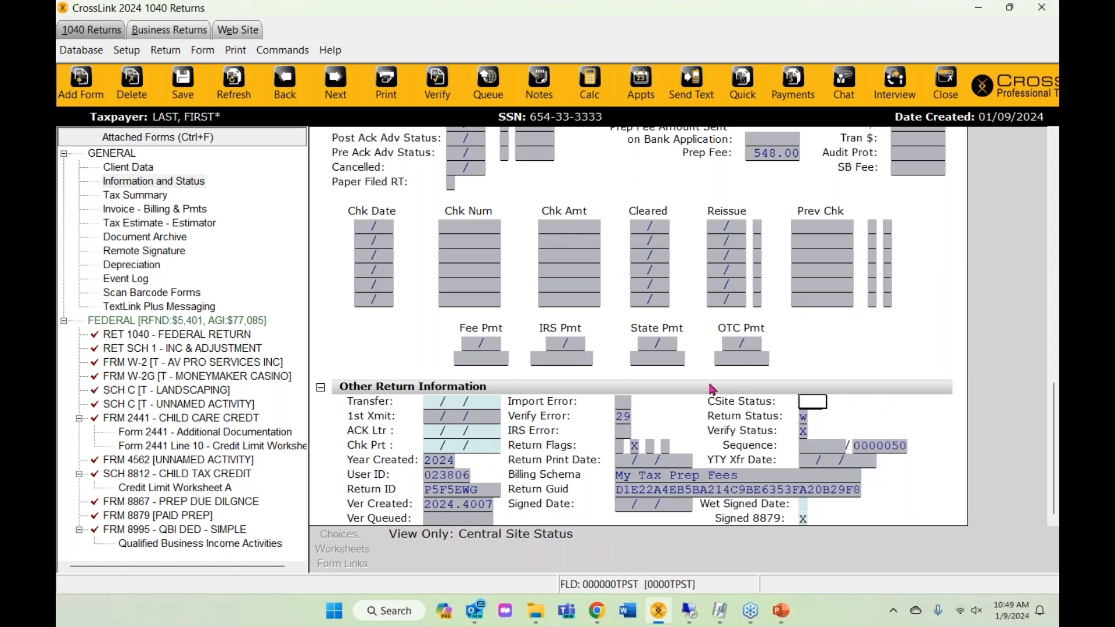
pyautogui.rightClick(804, 519)
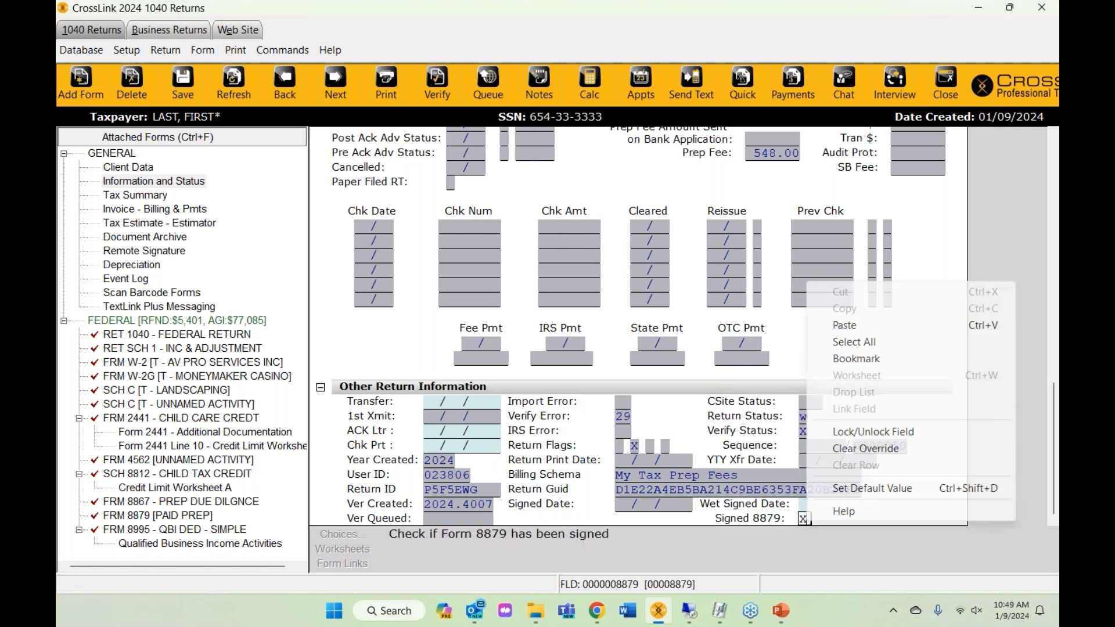
pyautogui.click(347, 363)
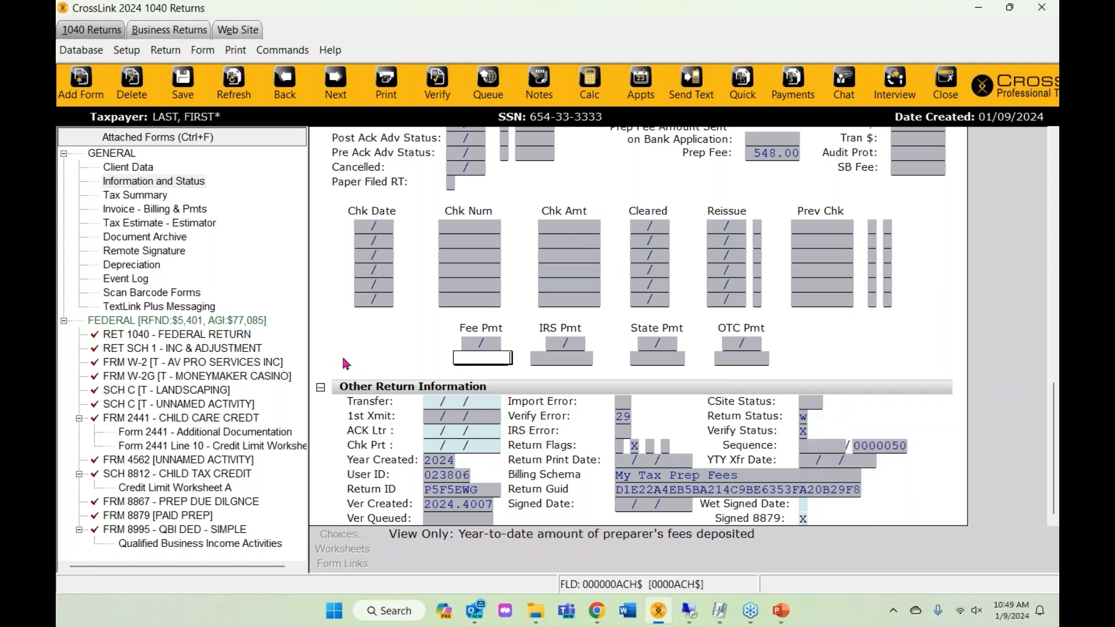
pyautogui.click(448, 93)
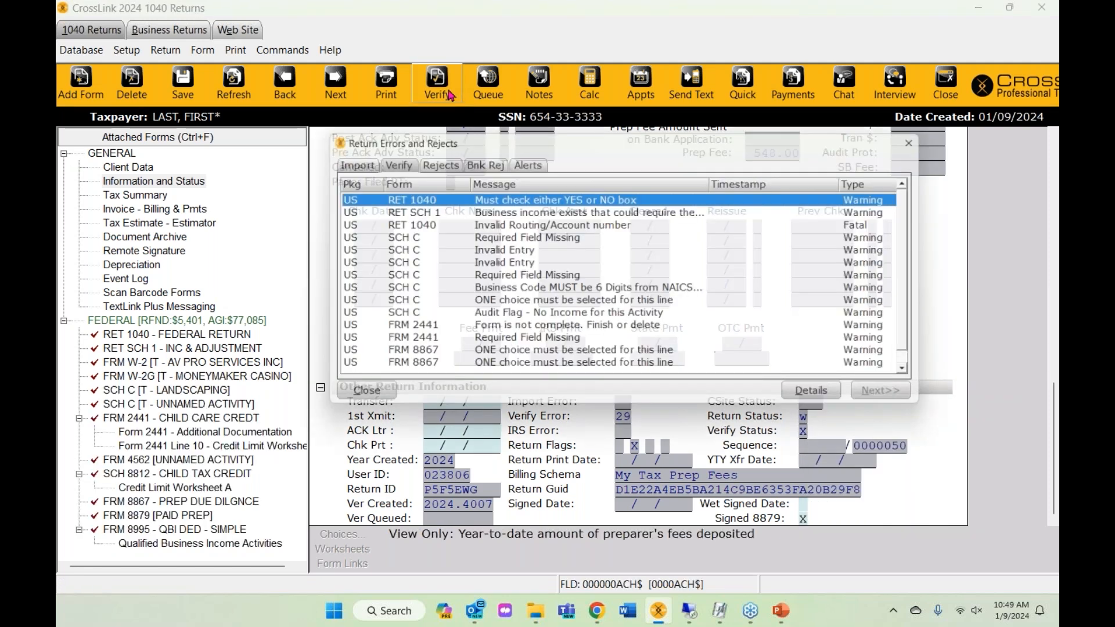
# - Answer No to the digital-asset question as the default, re-verify, and open the Schedule 1 BOI warning
pyautogui.doubleClick(502, 200)
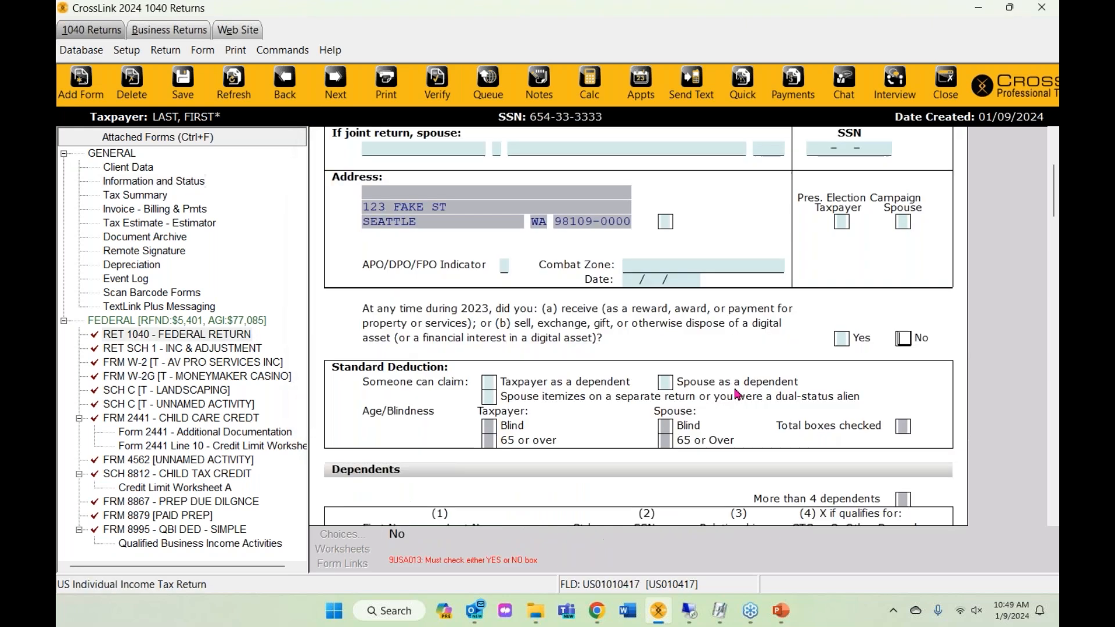
pyautogui.press('x')
pyautogui.rightClick(911, 339)
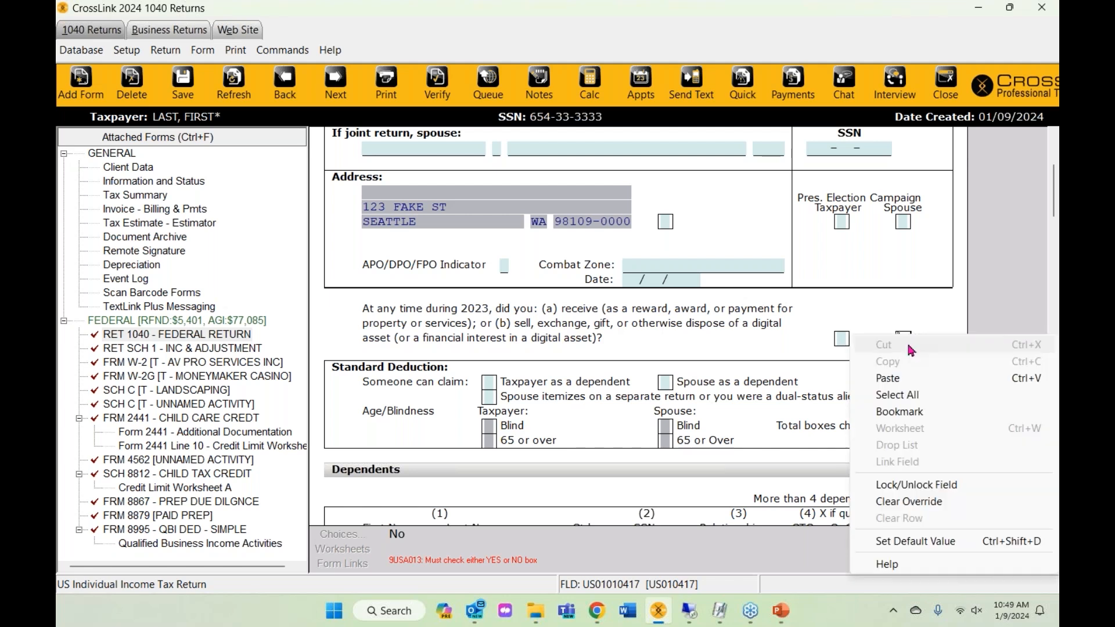
pyautogui.click(908, 541)
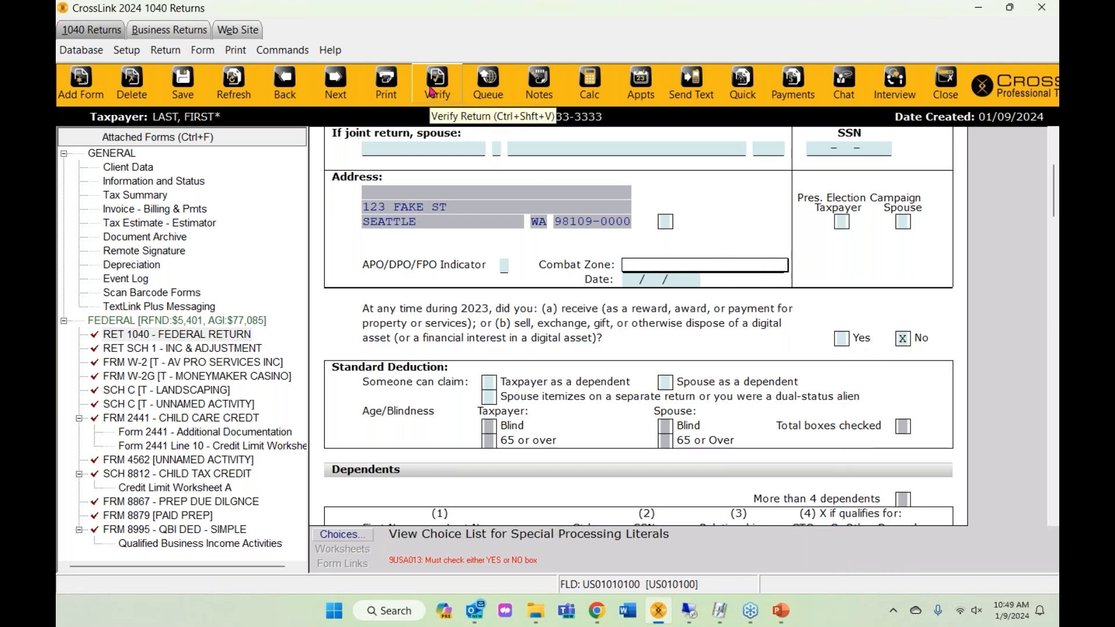
pyautogui.click(432, 90)
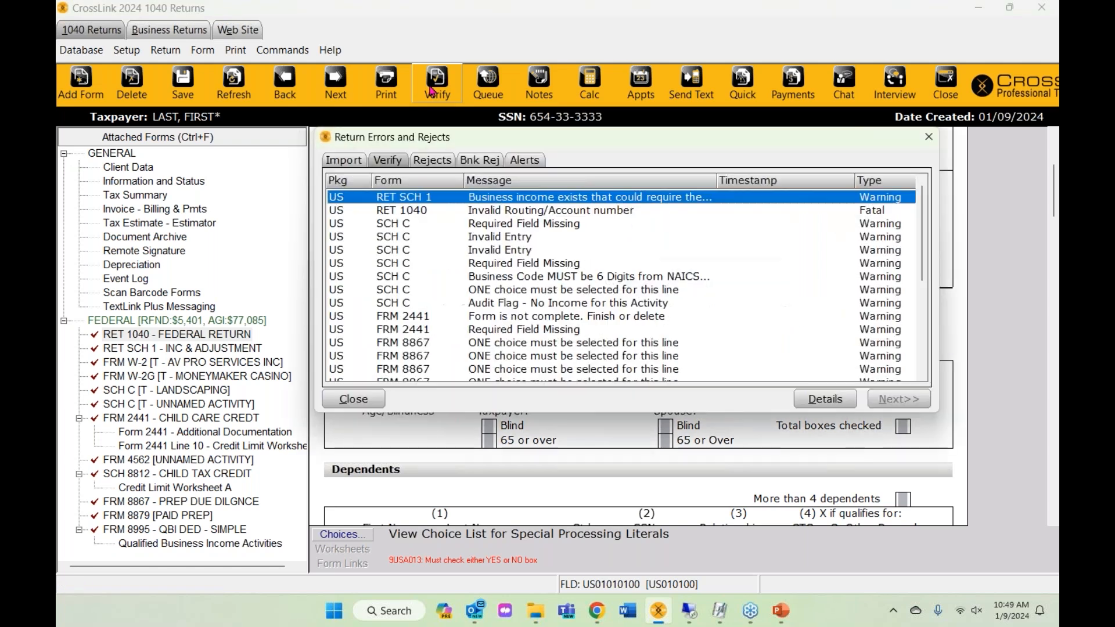
pyautogui.doubleClick(486, 198)
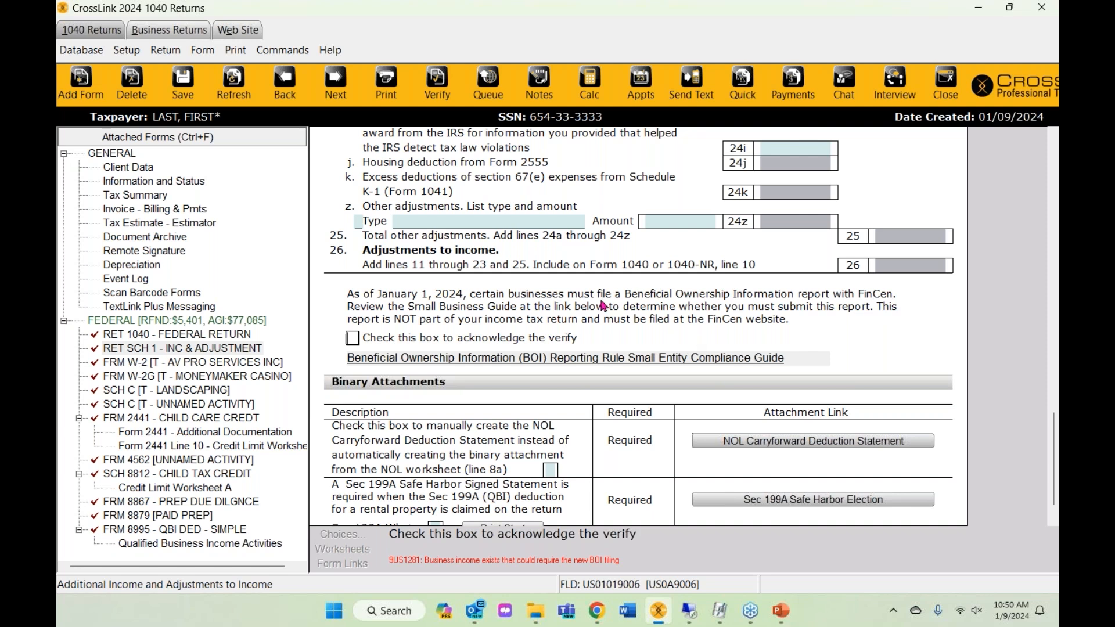
# - Tick the Schedule 1 Beneficial Ownership Information acknowledgement box and run Verify on the return
pyautogui.click(353, 338)
pyautogui.scroll(-1, 454, 471)
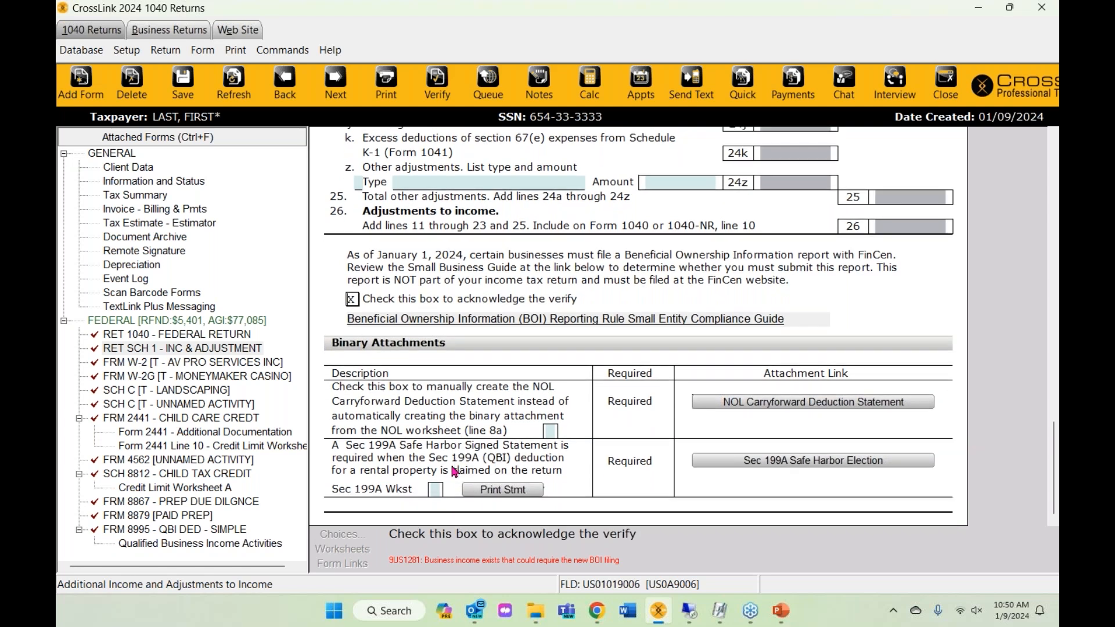
pyautogui.click(436, 87)
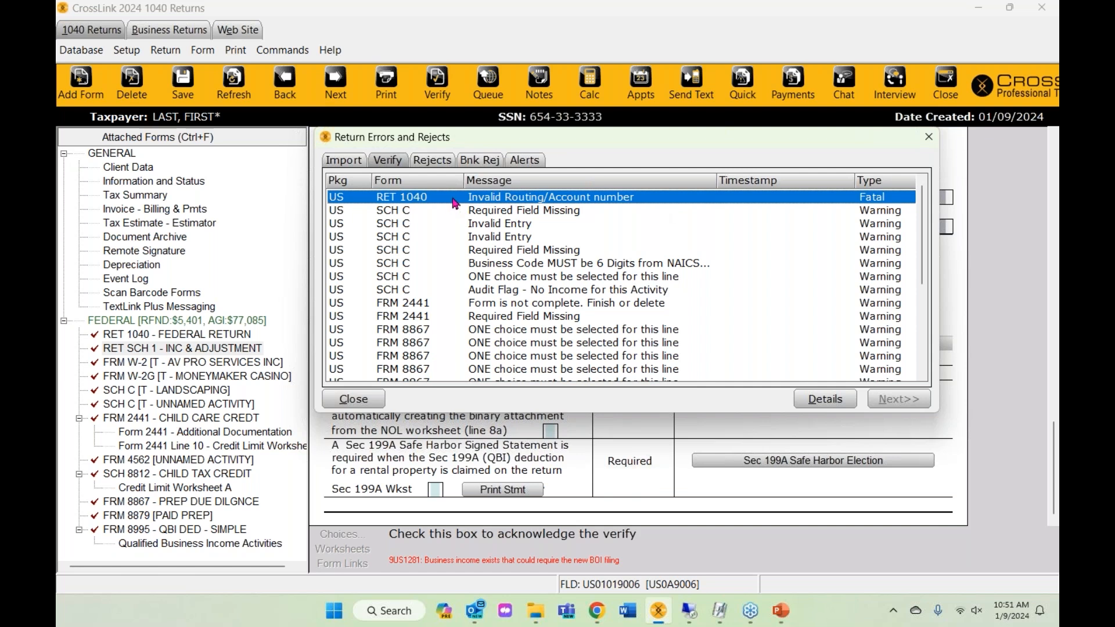
# - Jump to the field behind the routing-number error and enter routing number 323123123
pyautogui.doubleClick(454, 198)
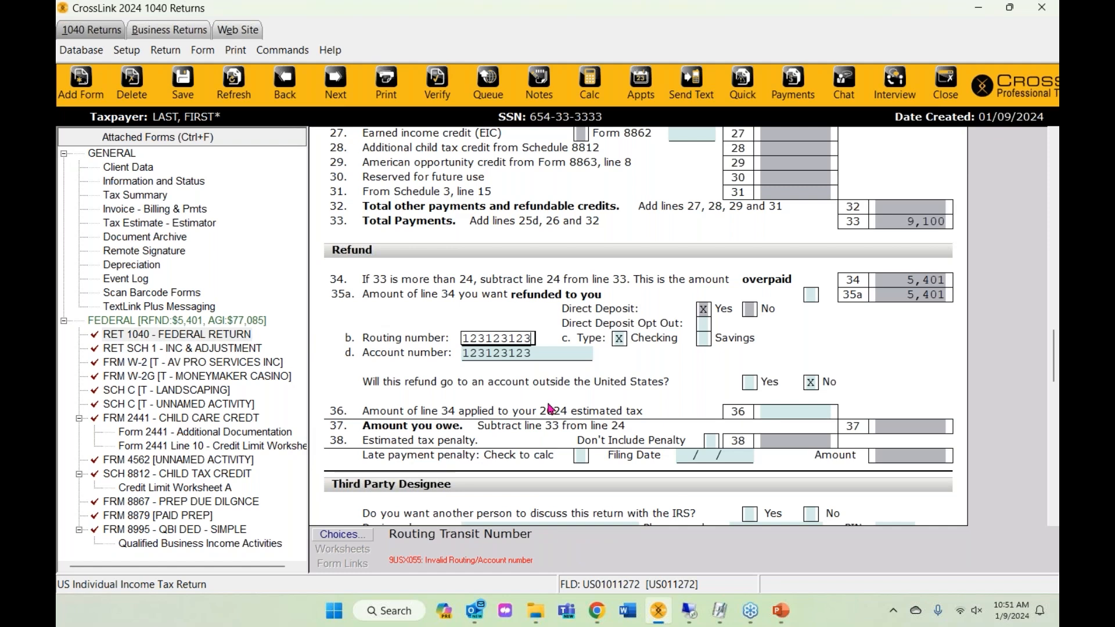
pyautogui.click(436, 81)
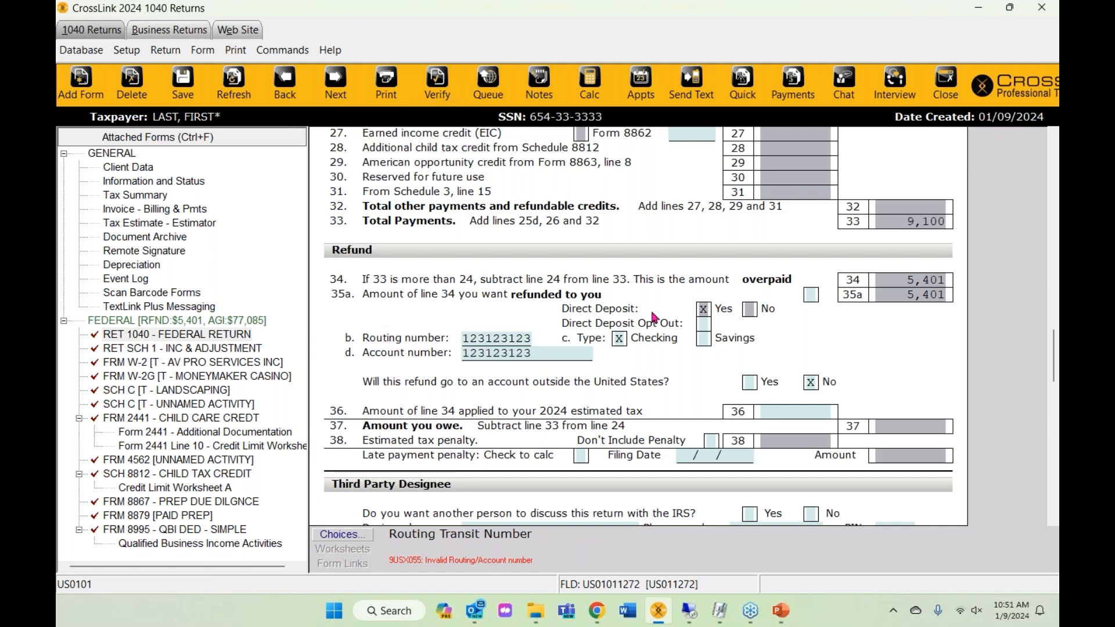
pyautogui.doubleClick(537, 200)
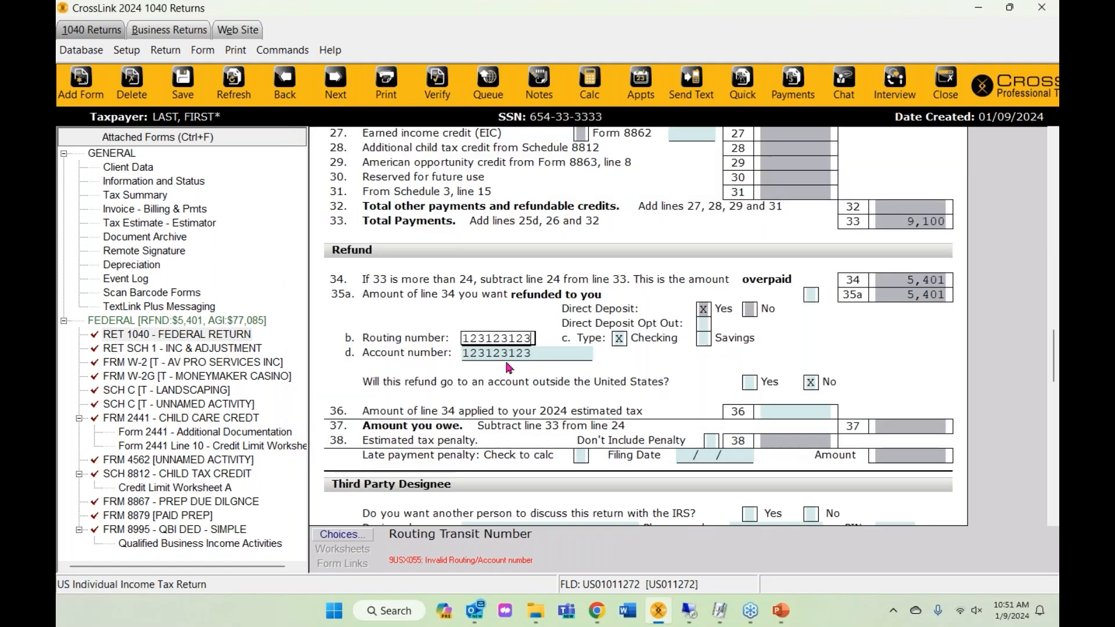
pyautogui.moveTo(531, 340); pyautogui.dragTo(433, 326)
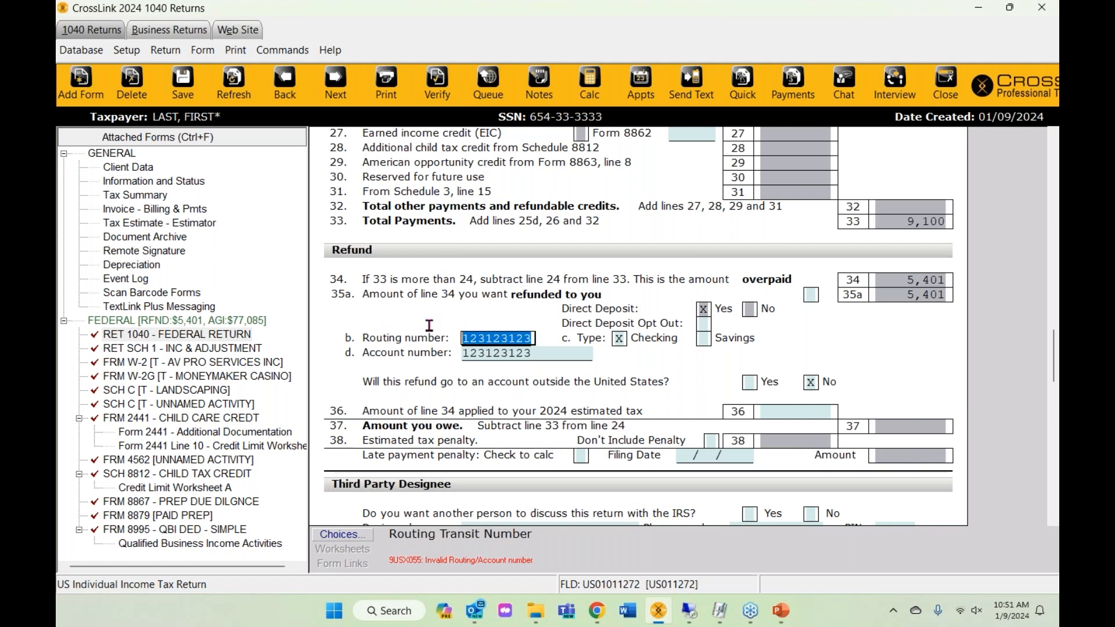
pyautogui.write('32')
pyautogui.write('3123123')
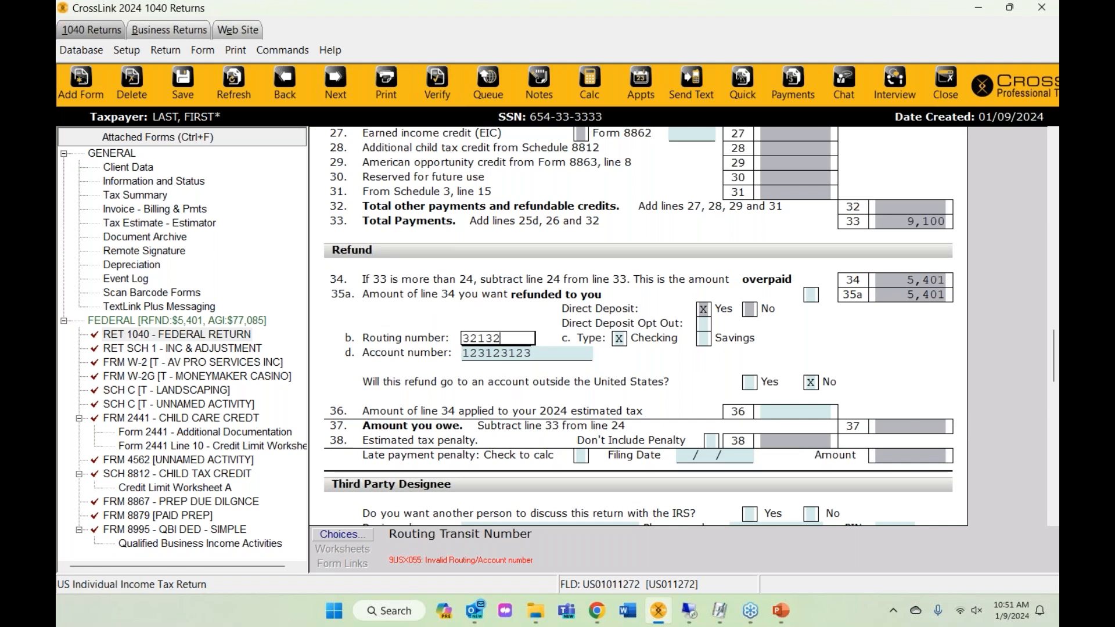
# - In Client Data's bank section, overwrite the routing number with 321321321
pyautogui.click(132, 170)
pyautogui.scroll(-5, 554, 384)
pyautogui.scroll(-3, 554, 384)
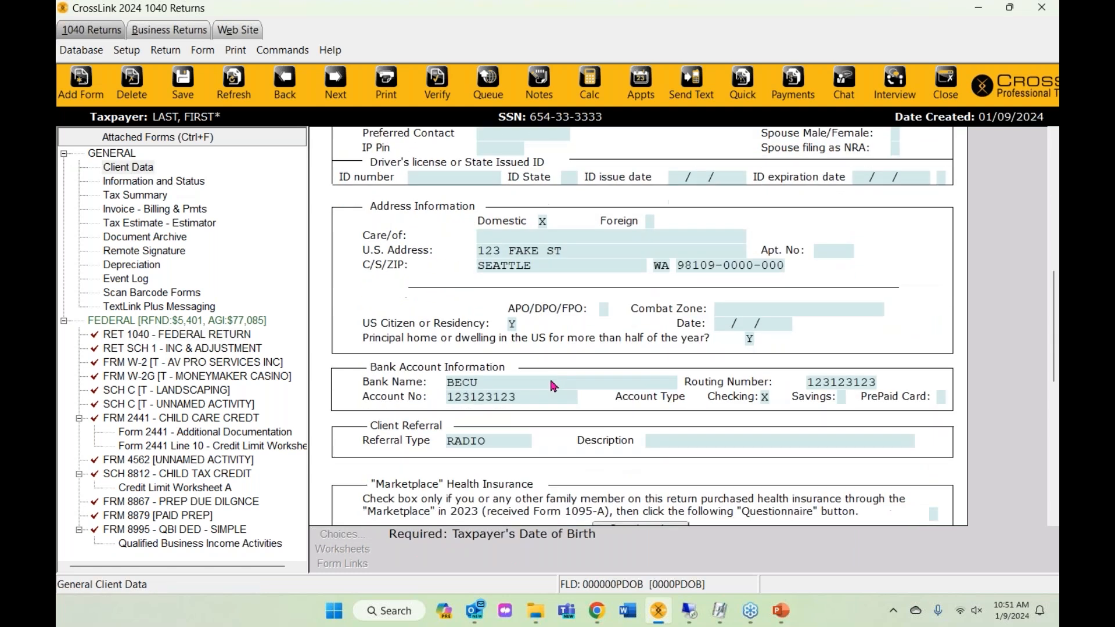
pyautogui.click(516, 400)
pyautogui.click(858, 383)
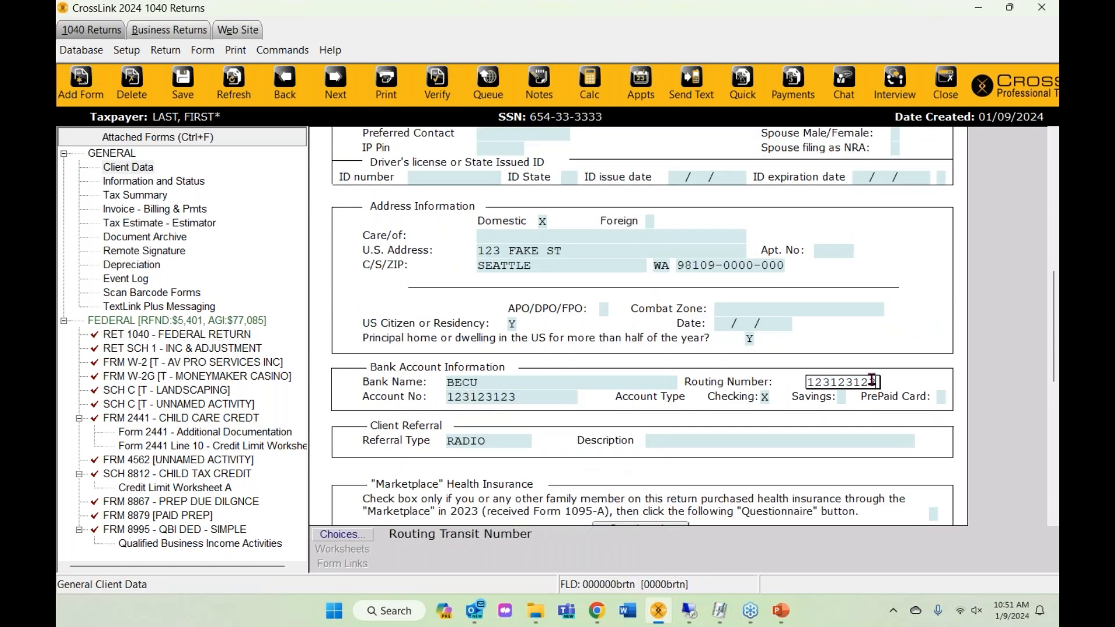
pyautogui.moveTo(878, 382); pyautogui.dragTo(684, 368)
pyautogui.write('321321321')
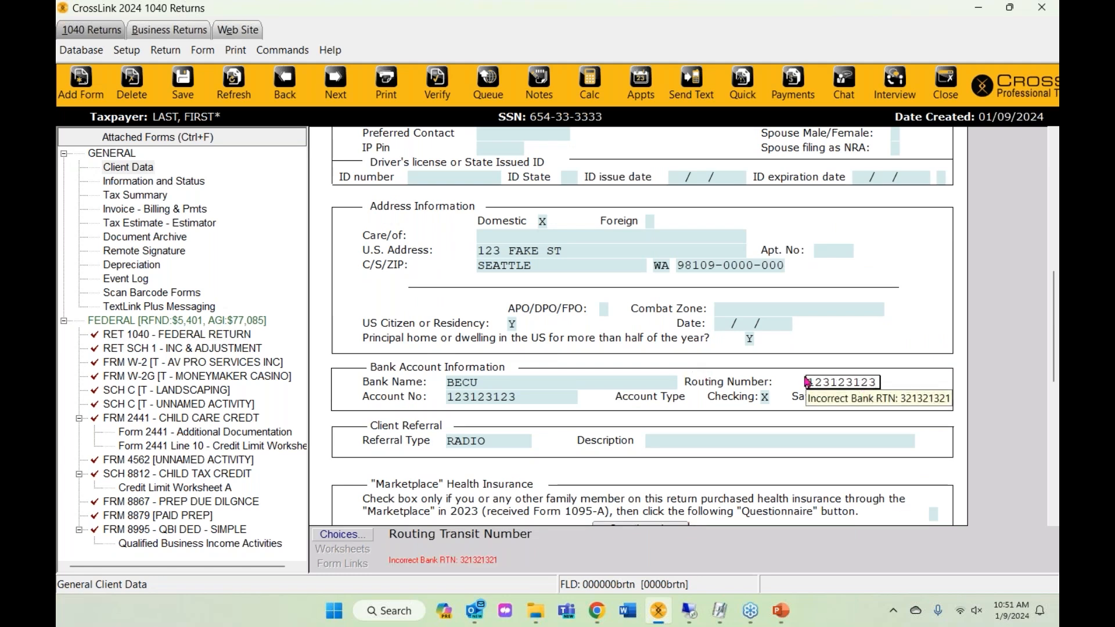
# - Dismiss the incorrect routing warning and enter routing number 521014152 instead
pyautogui.click(438, 92)
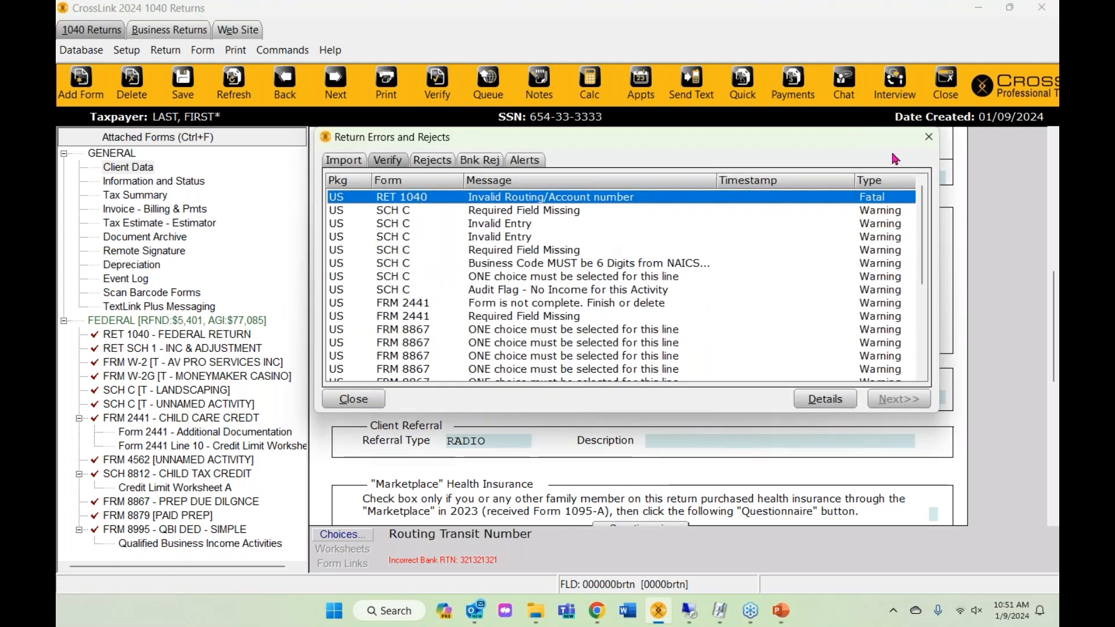
pyautogui.click(928, 137)
pyautogui.moveTo(807, 383); pyautogui.dragTo(933, 388)
pyautogui.write('521014152')
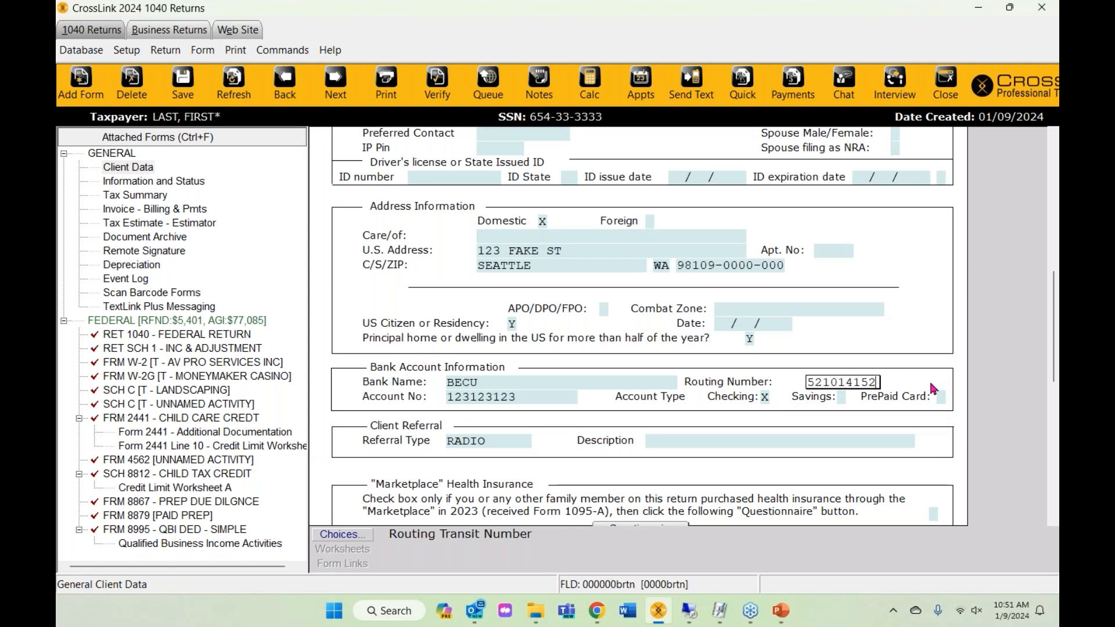
pyautogui.press('Return')
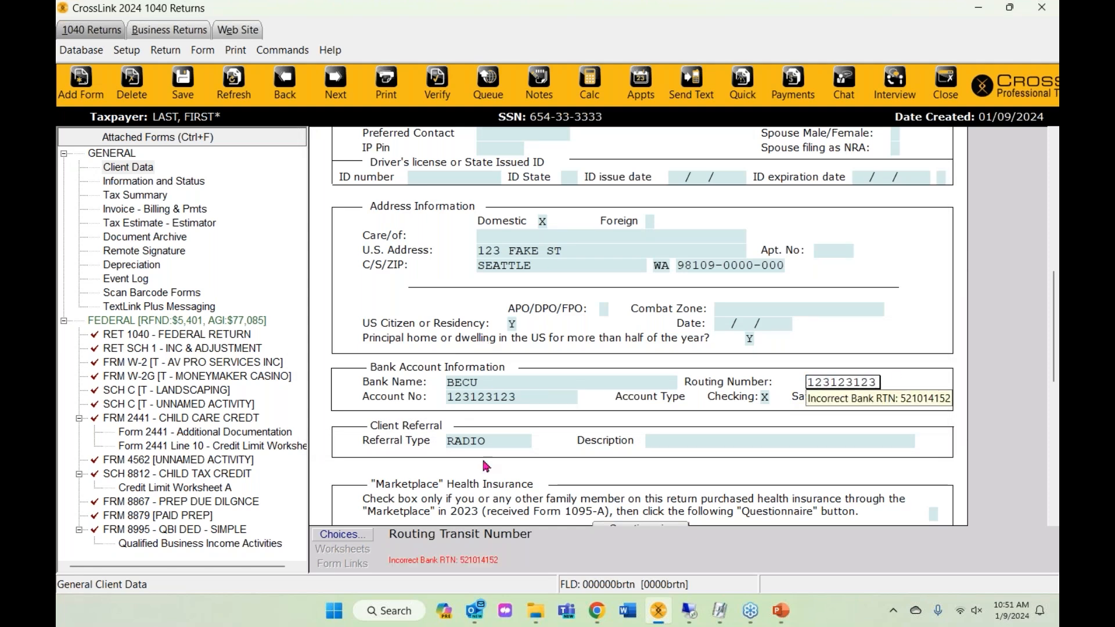
# - Pick CHIME as the bank name from the Banks / Credit Unions list and re-verify
pyautogui.click(472, 389)
pyautogui.click(369, 537)
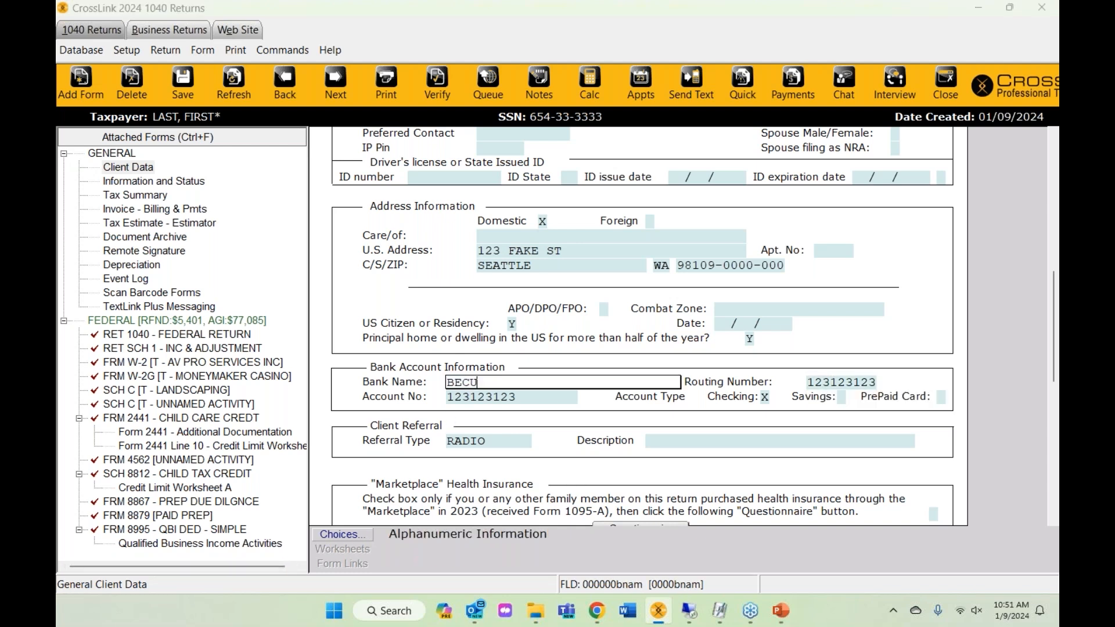
pyautogui.click(458, 420)
pyautogui.click(518, 503)
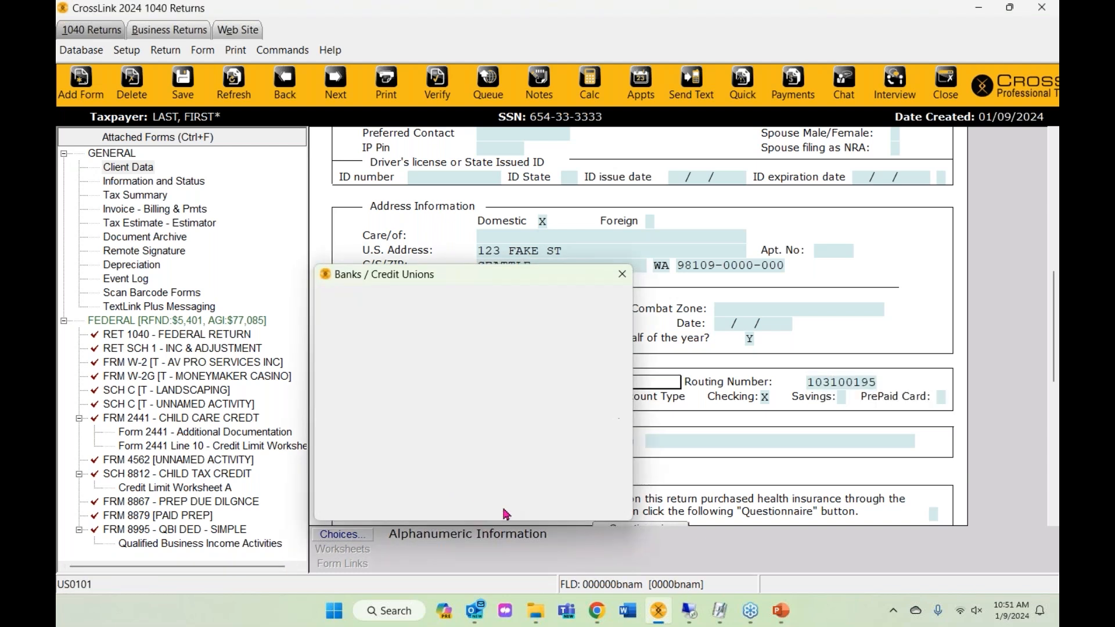
pyautogui.click(437, 81)
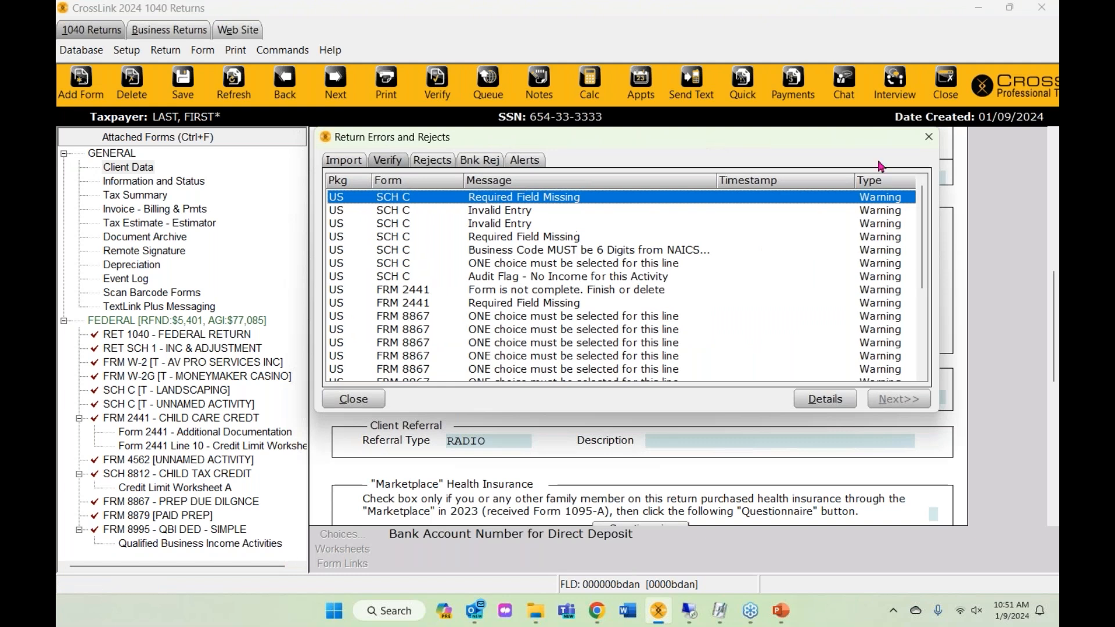
# - Remove SCH C [T - UNNAMED ACTIVITY] with its assets and forms, then verify again
pyautogui.click(929, 137)
pyautogui.click(425, 96)
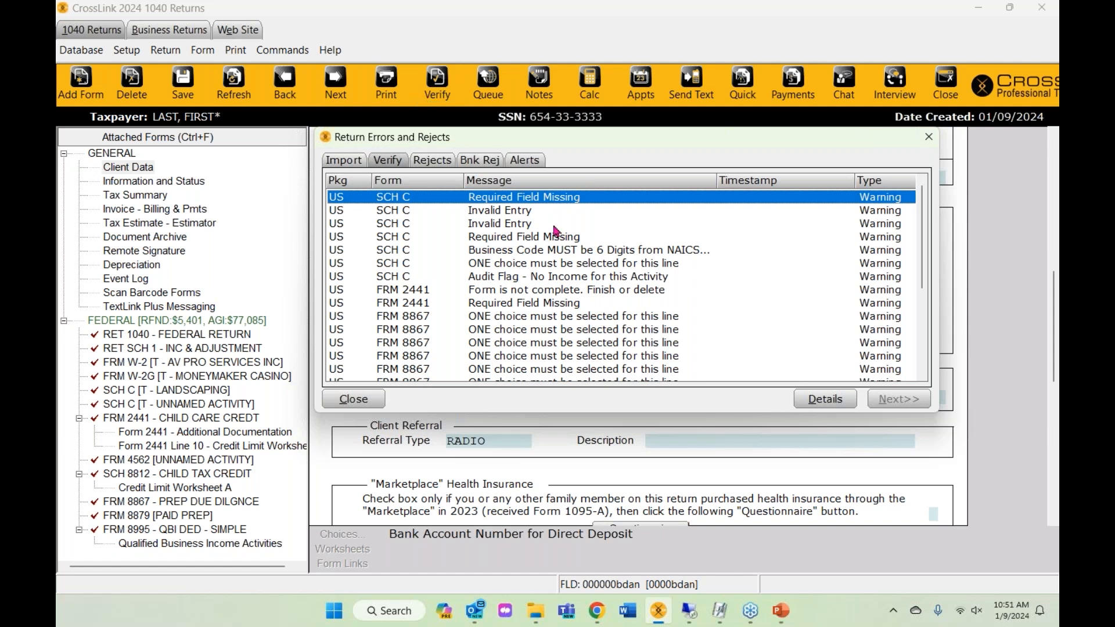
pyautogui.doubleClick(535, 197)
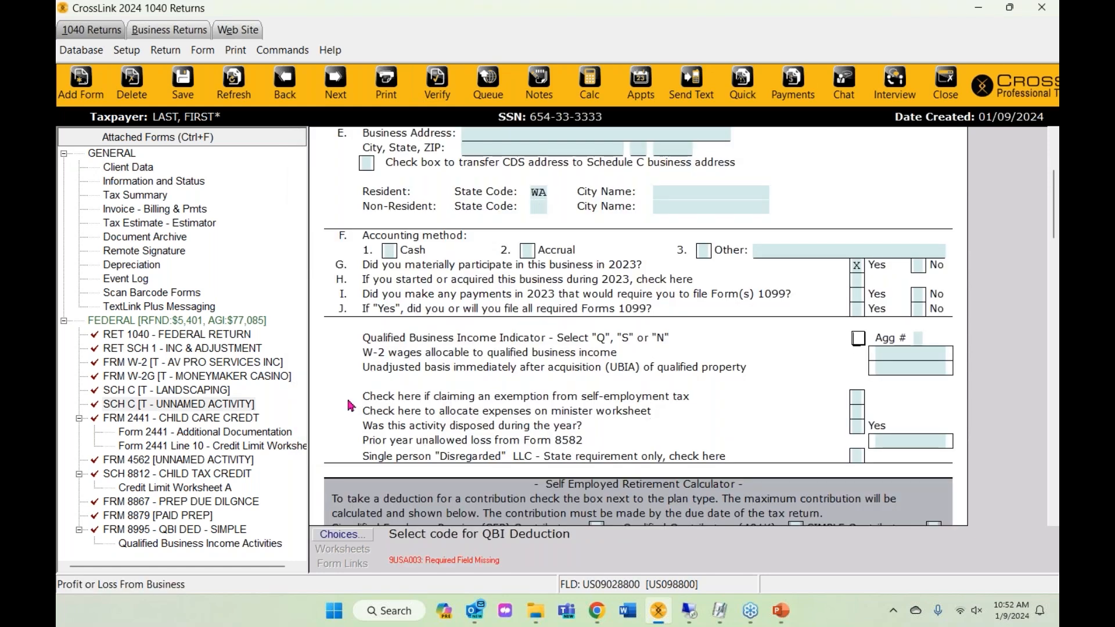
pyautogui.rightClick(172, 407)
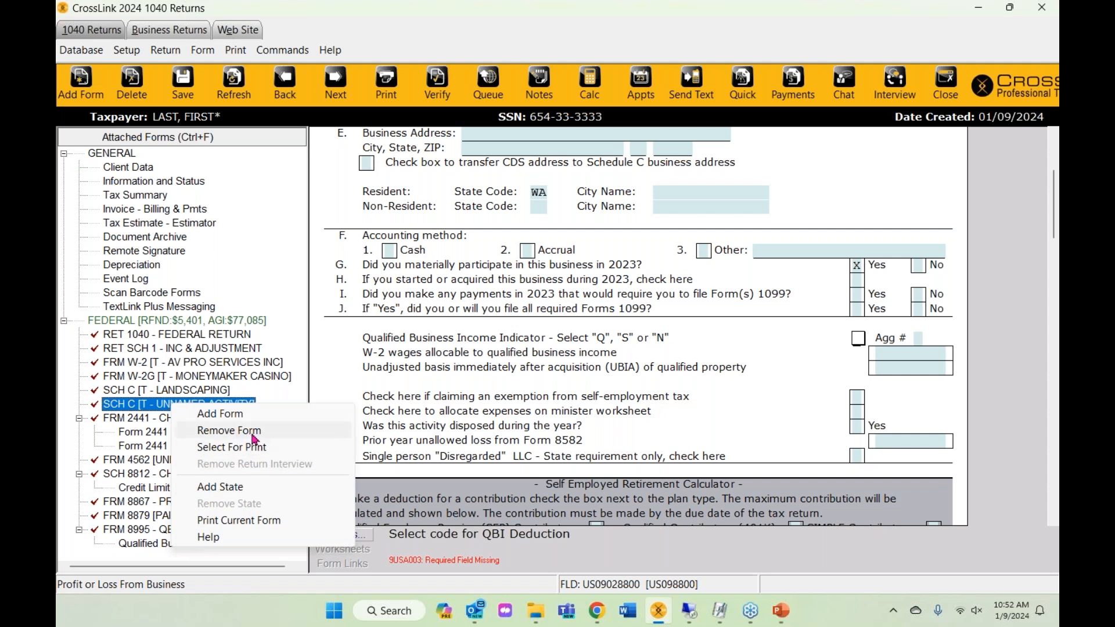
pyautogui.click(253, 436)
pyautogui.click(505, 327)
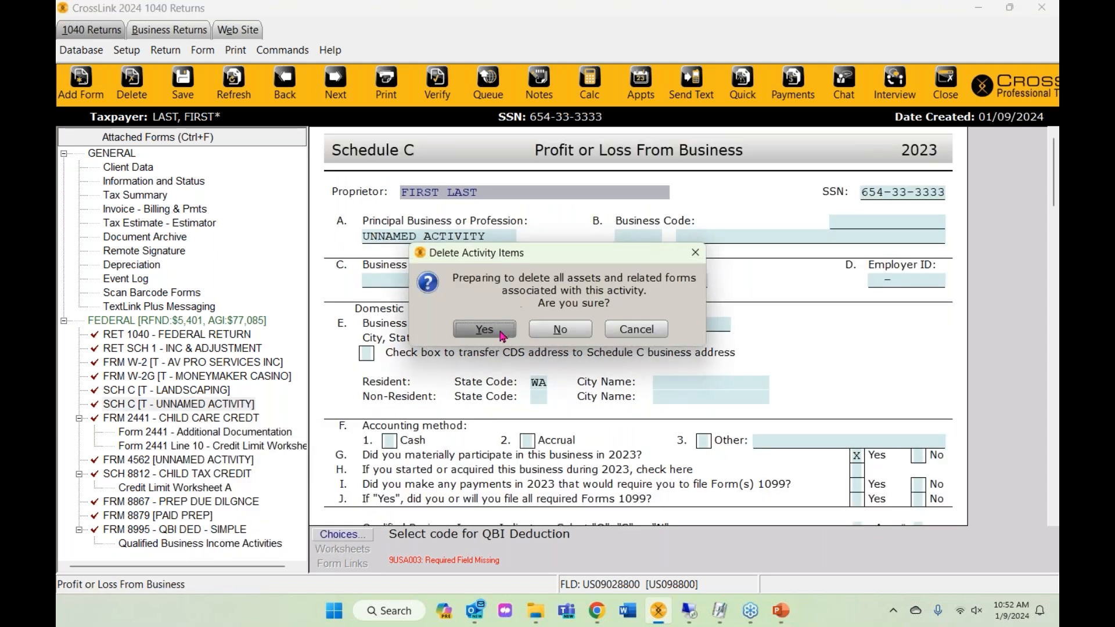
pyautogui.click(501, 335)
pyautogui.click(457, 93)
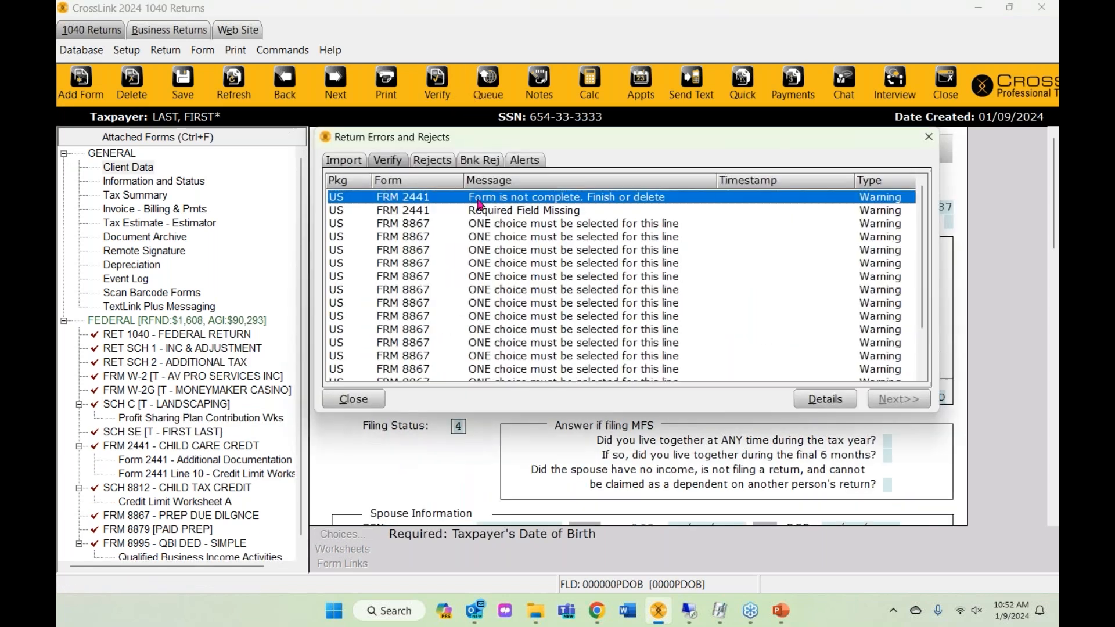
# - Enter 6,000 care expenses on Form 2441 line 2(d), check line 3, and re-verify
pyautogui.doubleClick(480, 200)
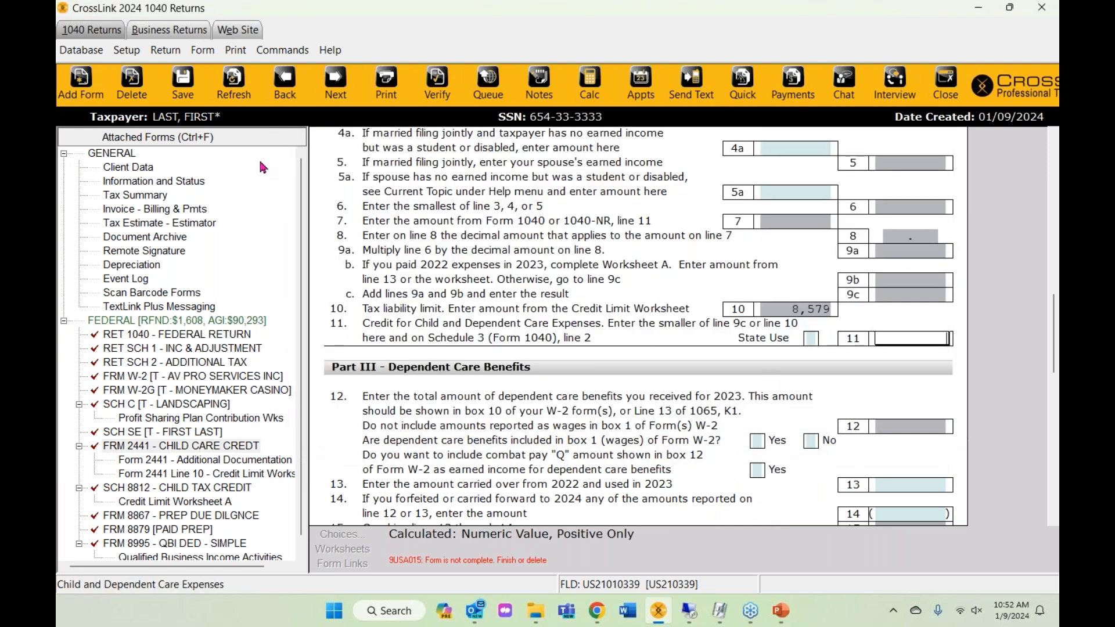
pyautogui.click(173, 447)
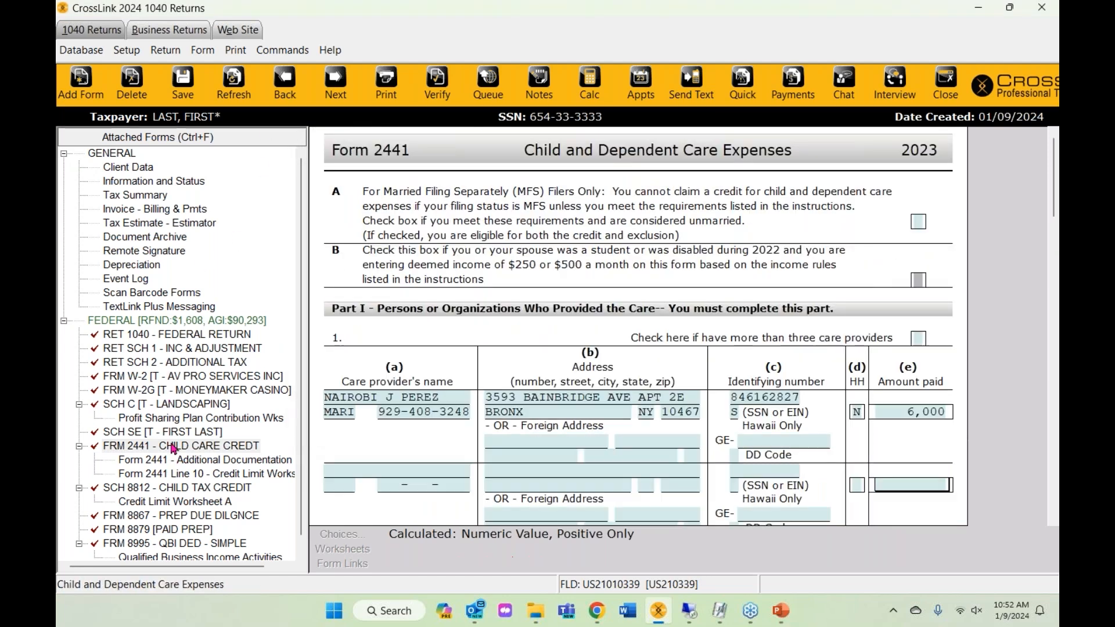
pyautogui.click(432, 93)
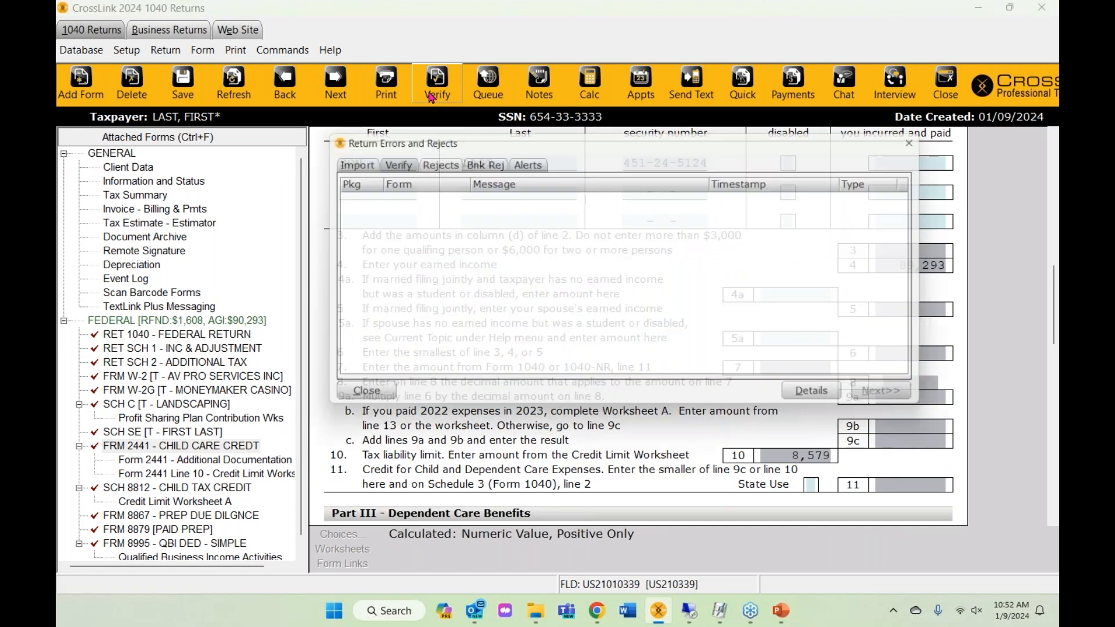
pyautogui.click(907, 400)
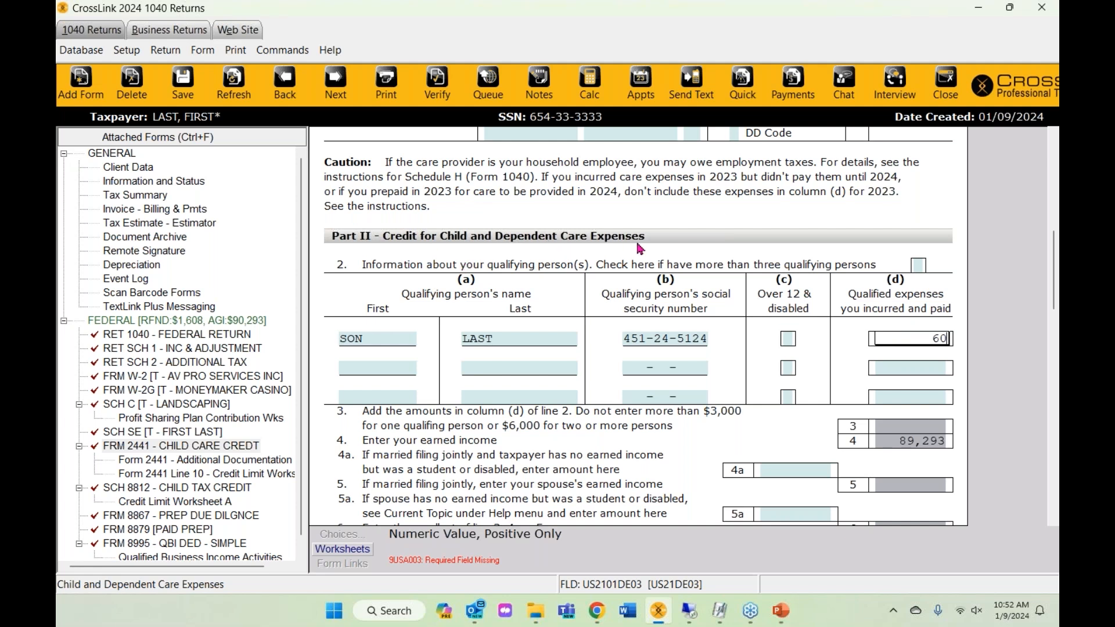
pyautogui.write('00')
pyautogui.press('Return')
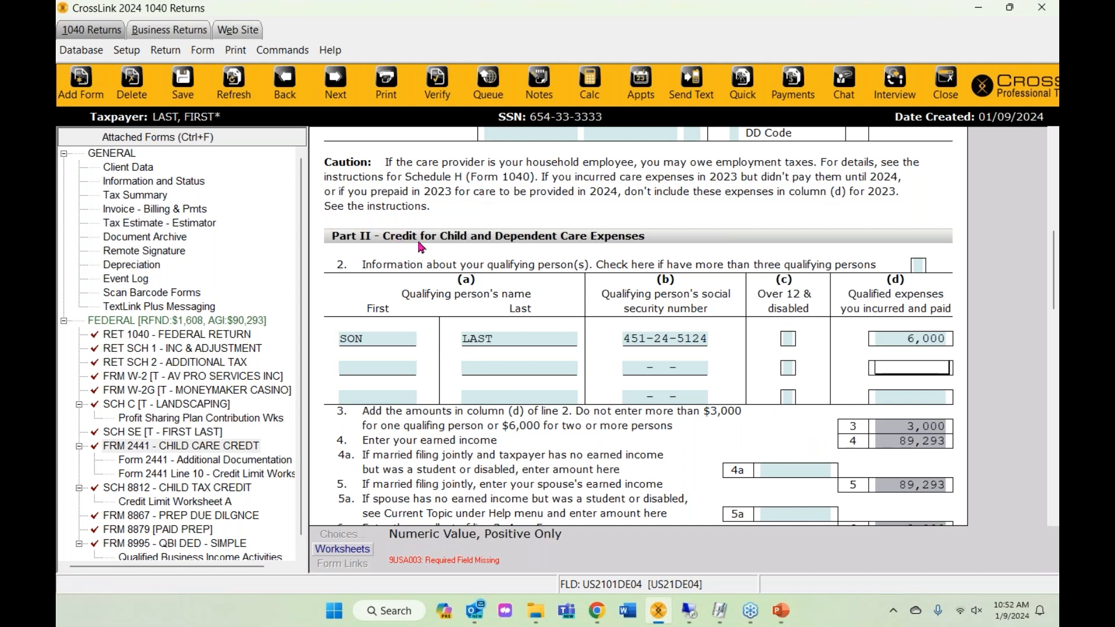
pyautogui.click(909, 430)
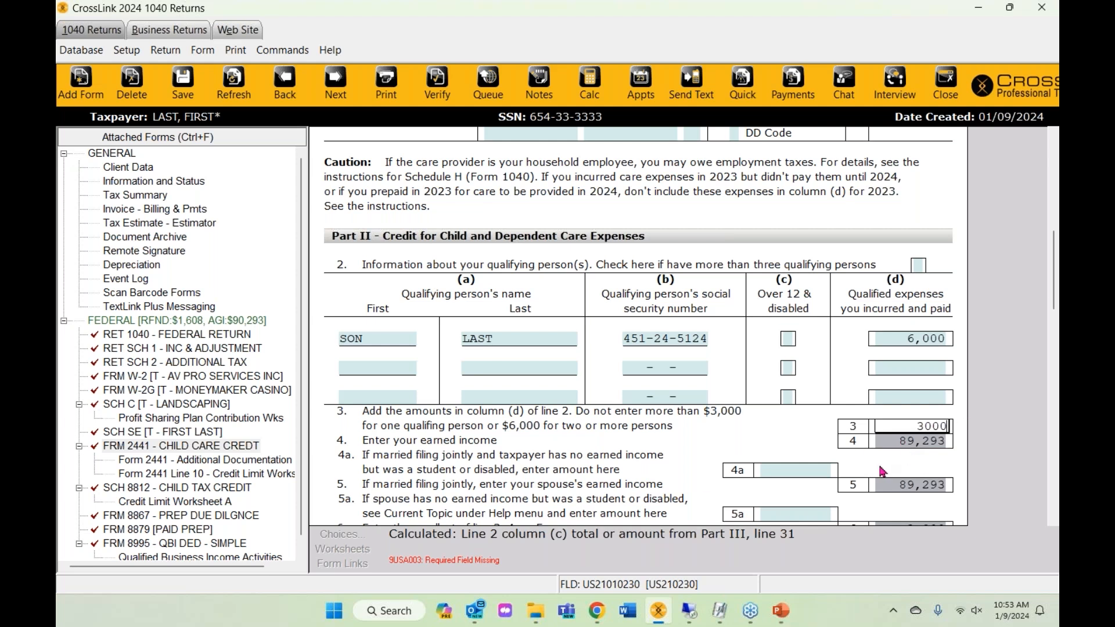
pyautogui.click(452, 88)
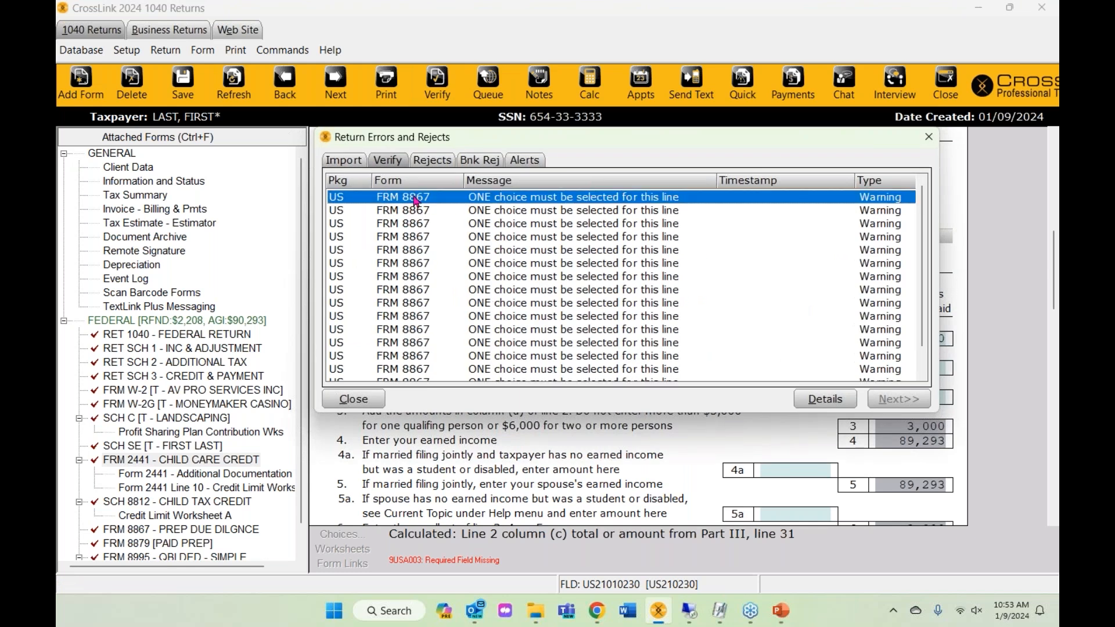
# - Open Form 8867 at the first flagged line and answer lines 1, 2 and 3 Yes
pyautogui.scroll(-1, 447, 290)
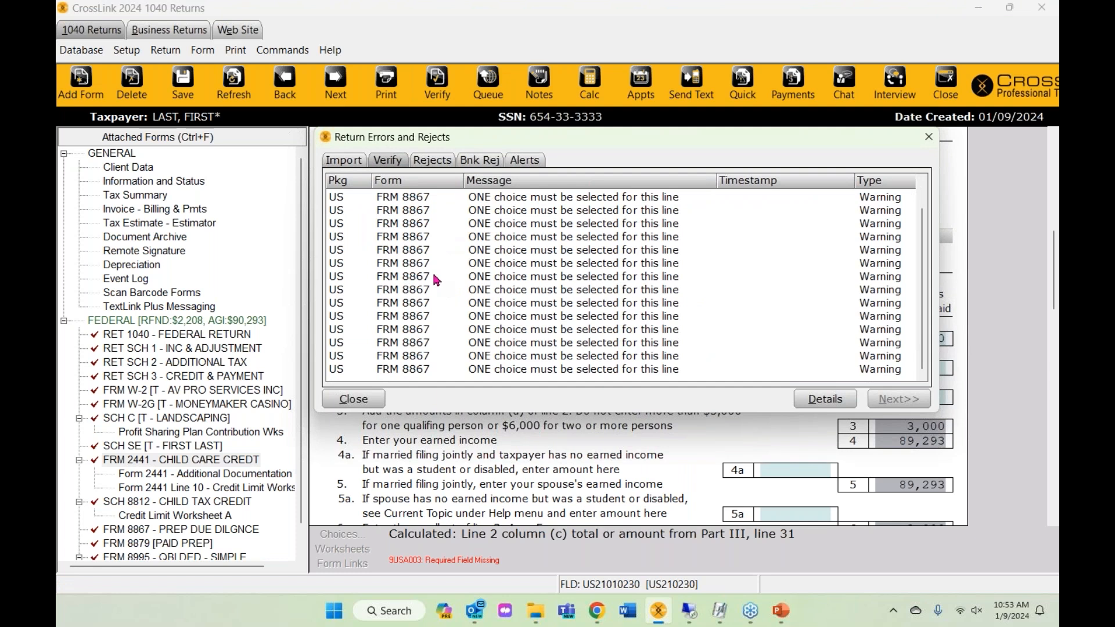
pyautogui.scroll(1, 436, 280)
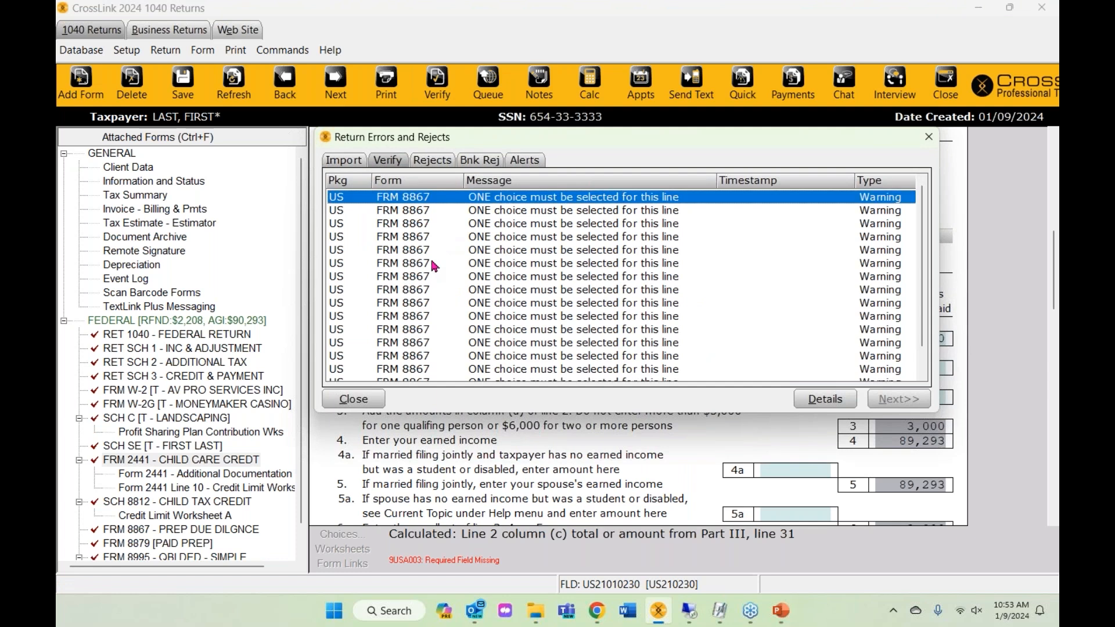
pyautogui.doubleClick(427, 200)
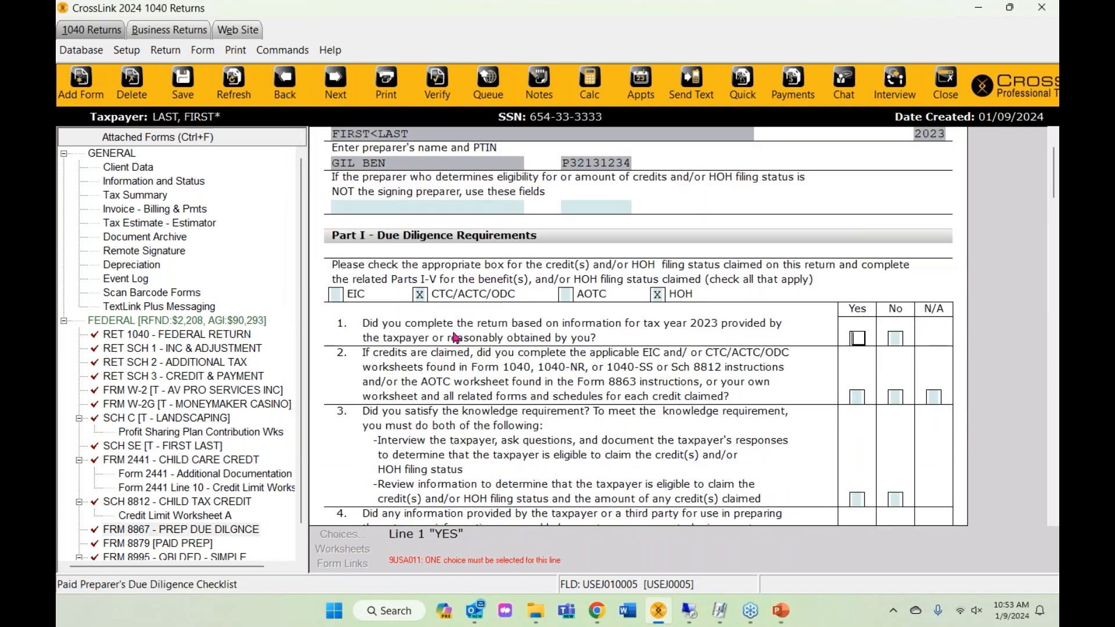
pyautogui.scroll(2, 793, 393)
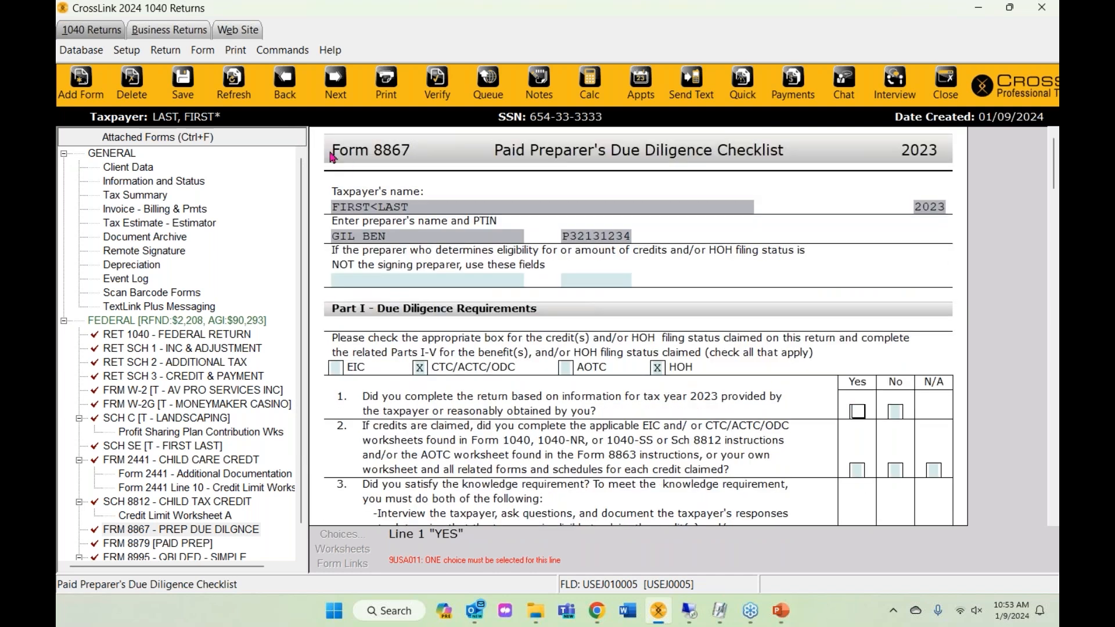
pyautogui.scroll(-4, 590, 271)
pyautogui.scroll(1, 606, 337)
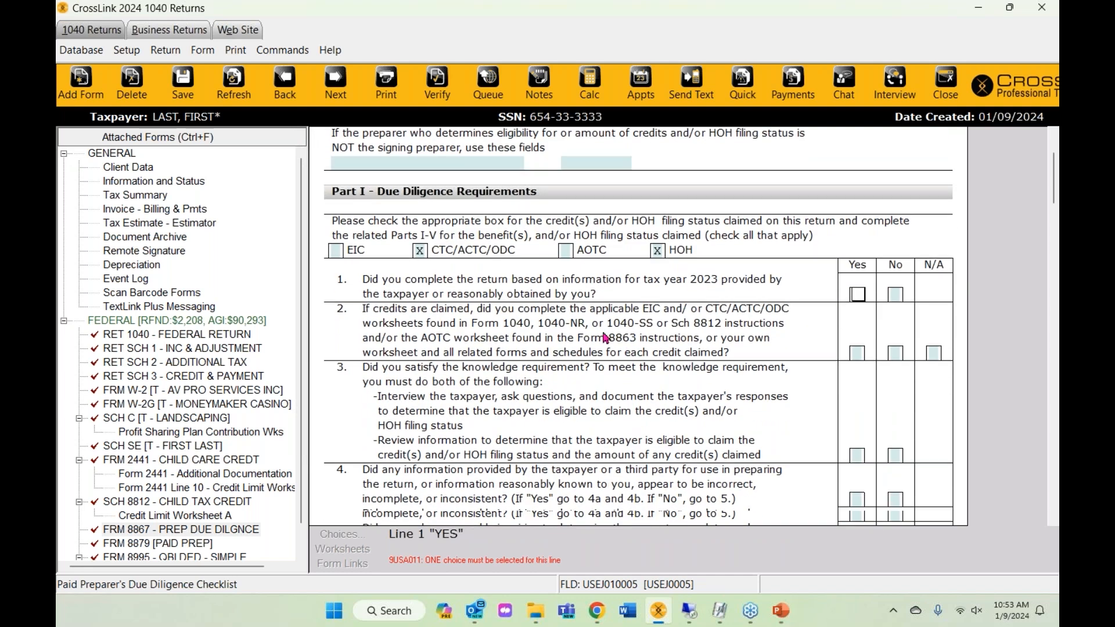
pyautogui.scroll(-1, 604, 337)
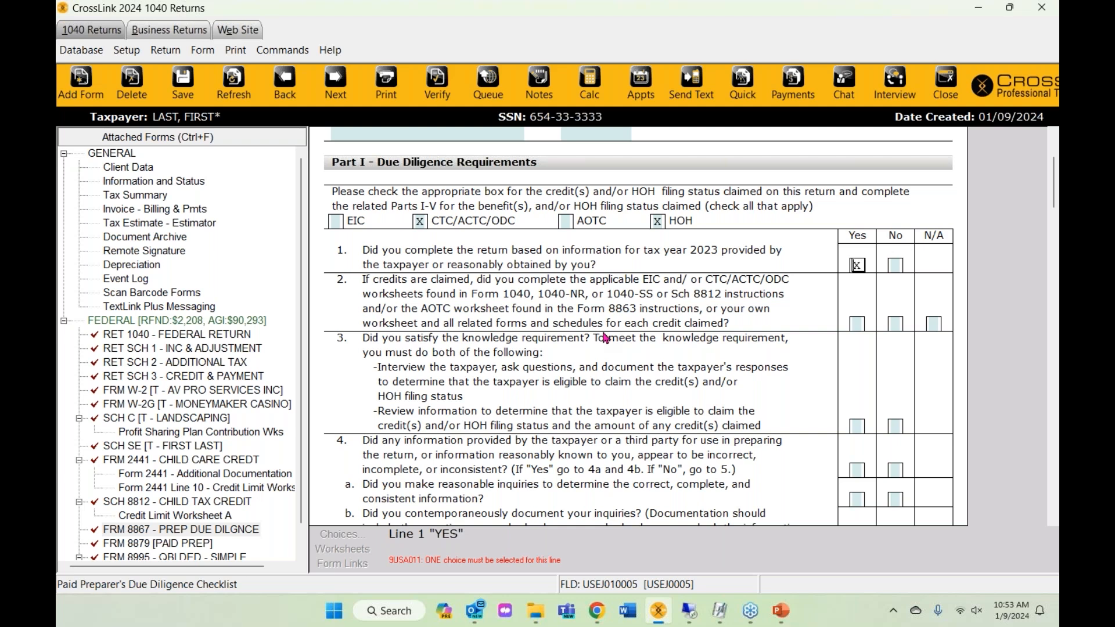
pyautogui.hotkey('ctrl', 'v')
pyautogui.press('Return')
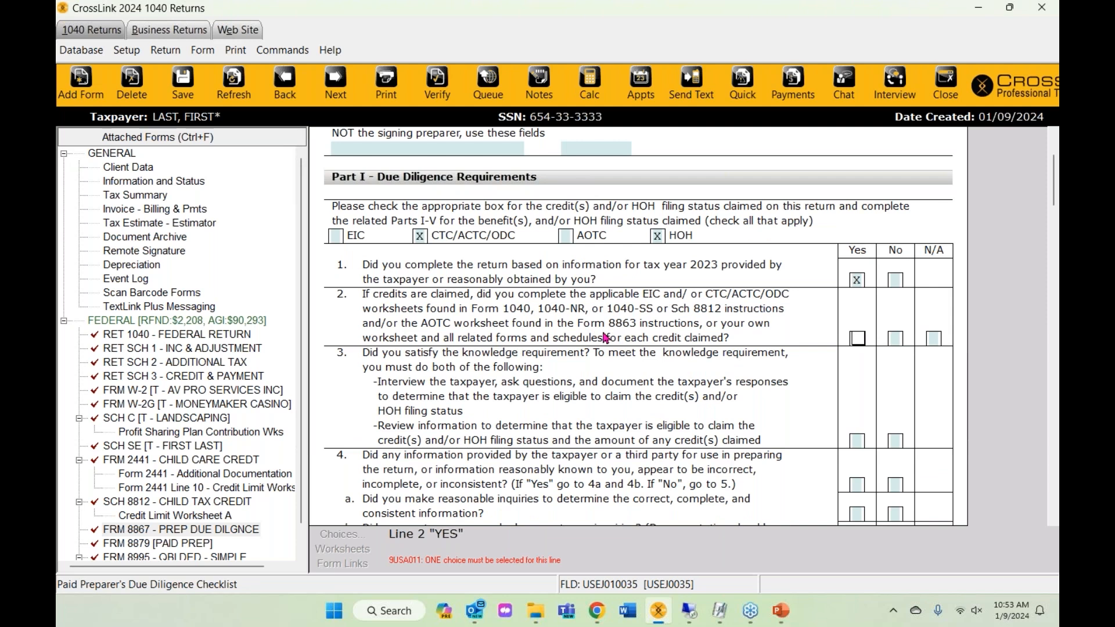
pyautogui.hotkey('ctrl', 'v')
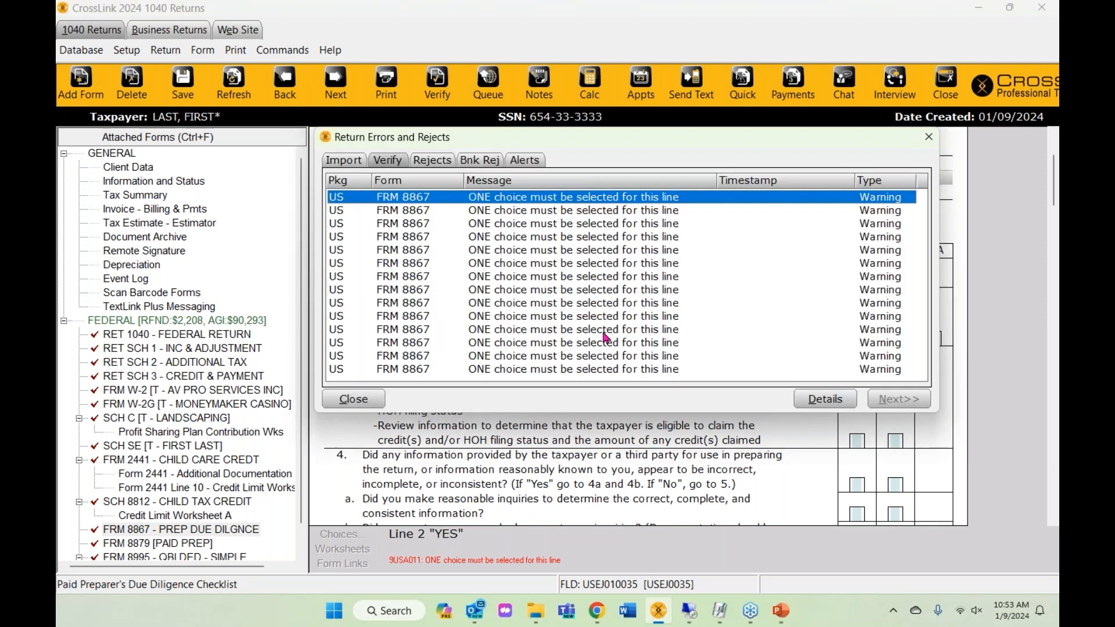
pyautogui.press('Return')
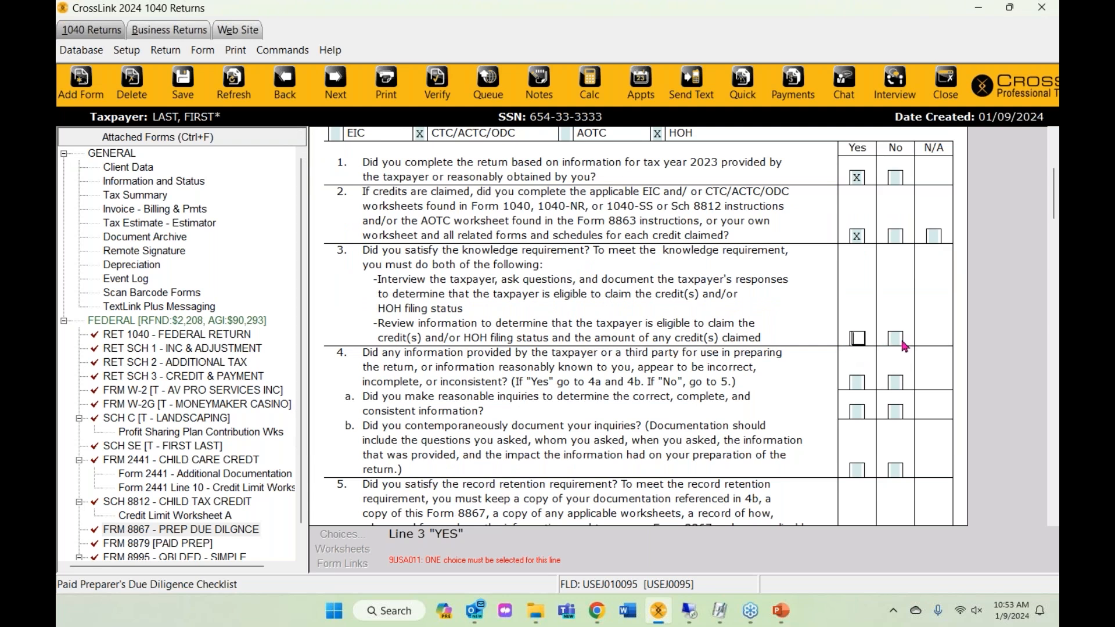
pyautogui.hotkey('ctrl', 'v')
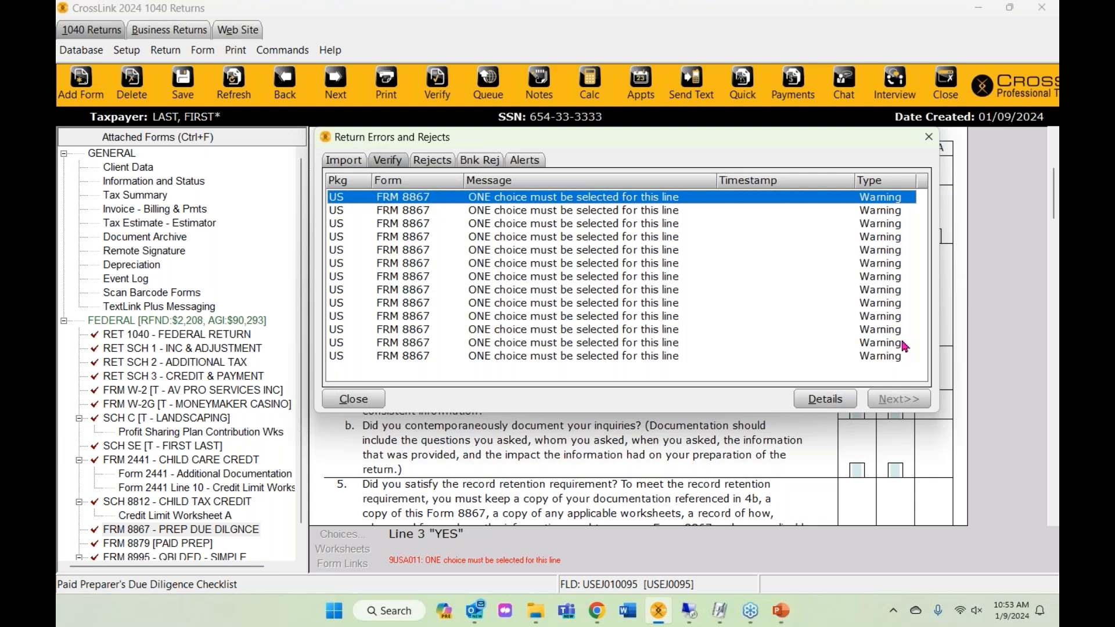
pyautogui.press('Return')
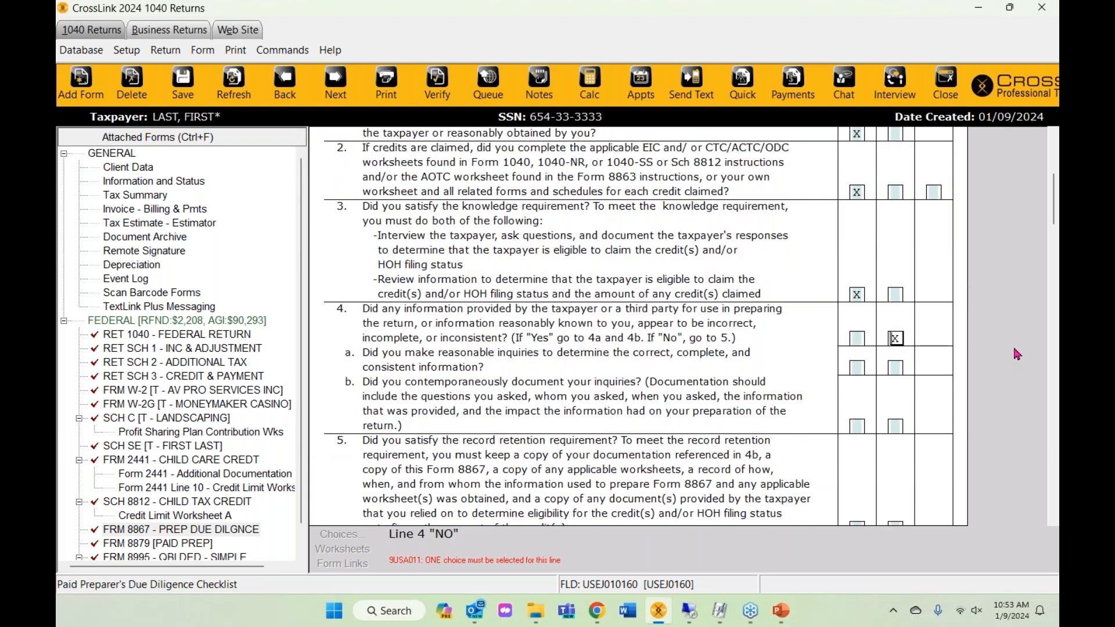
# - Answer Form 8867 line 4 No and lines 5–8, 12, 14, 15 and Part III Yes
pyautogui.press('Return')
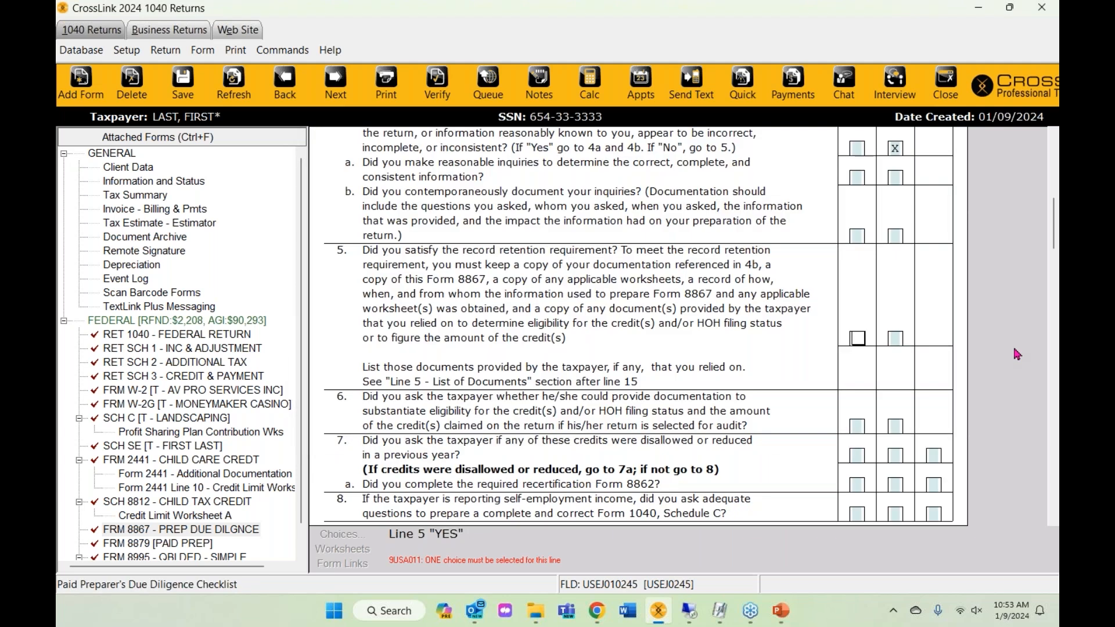
pyautogui.press('Return')
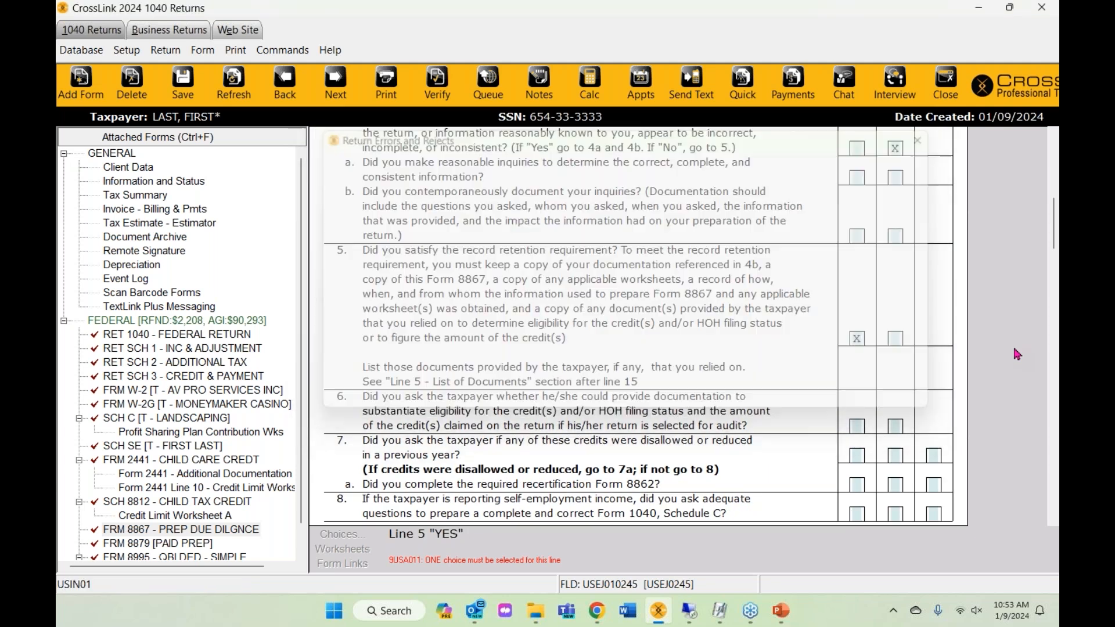
pyautogui.press('Return')
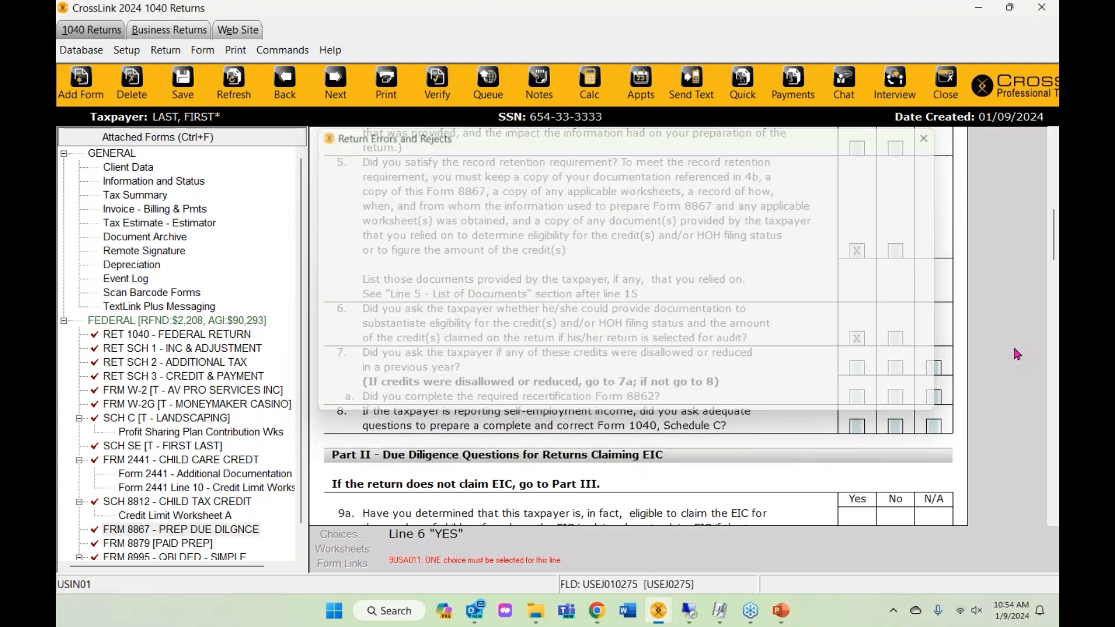
pyautogui.press('Return')
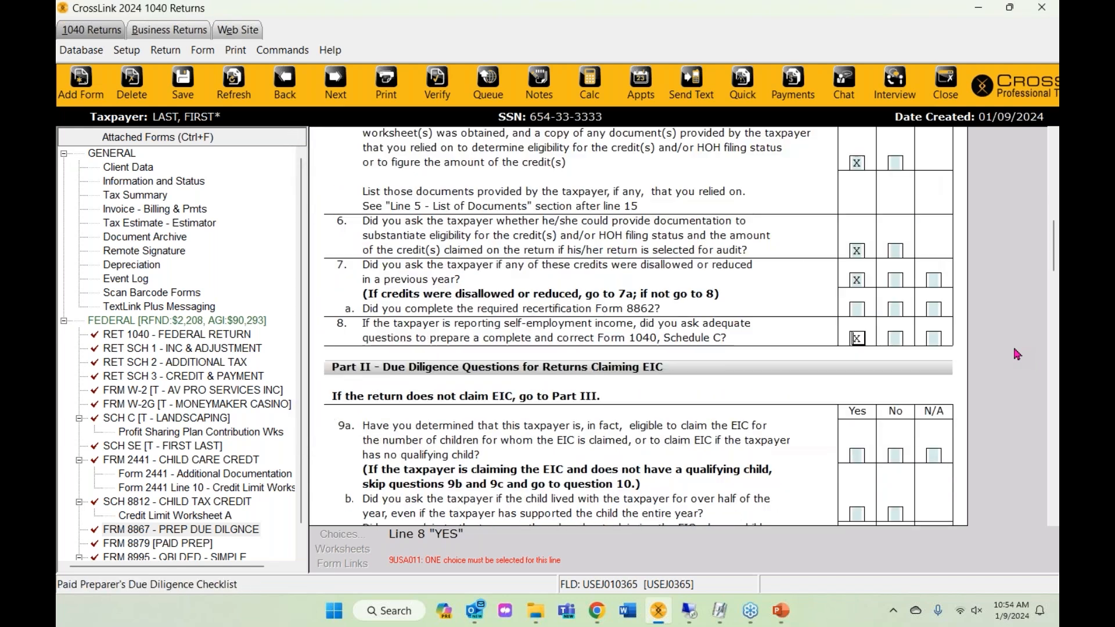
pyautogui.press('Return')
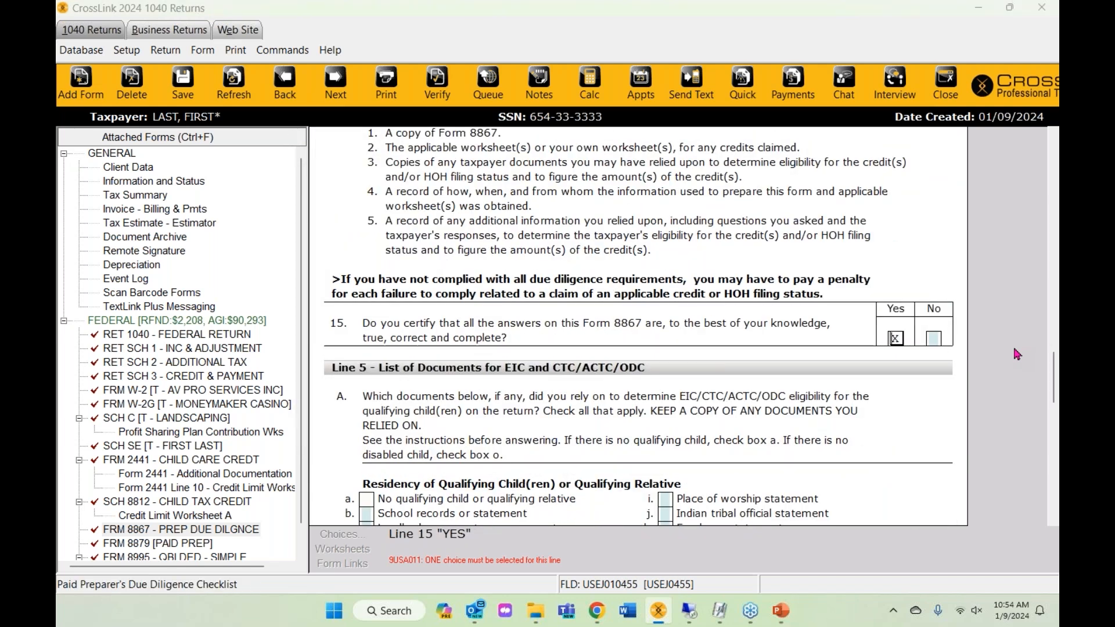
pyautogui.press('Return')
pyautogui.press('Return')
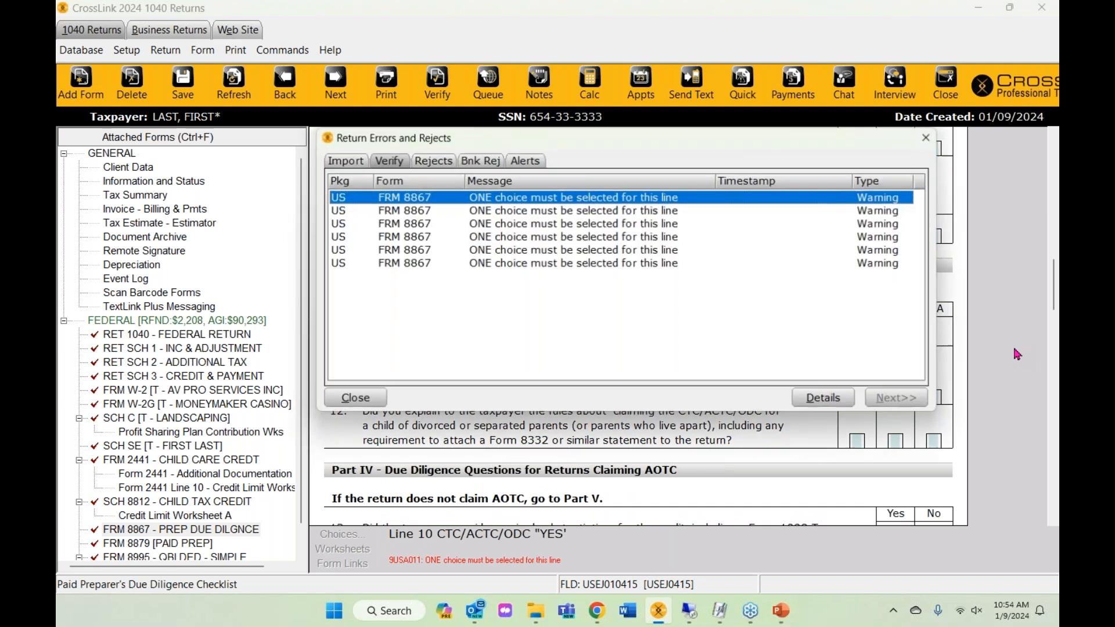
pyautogui.press('Return')
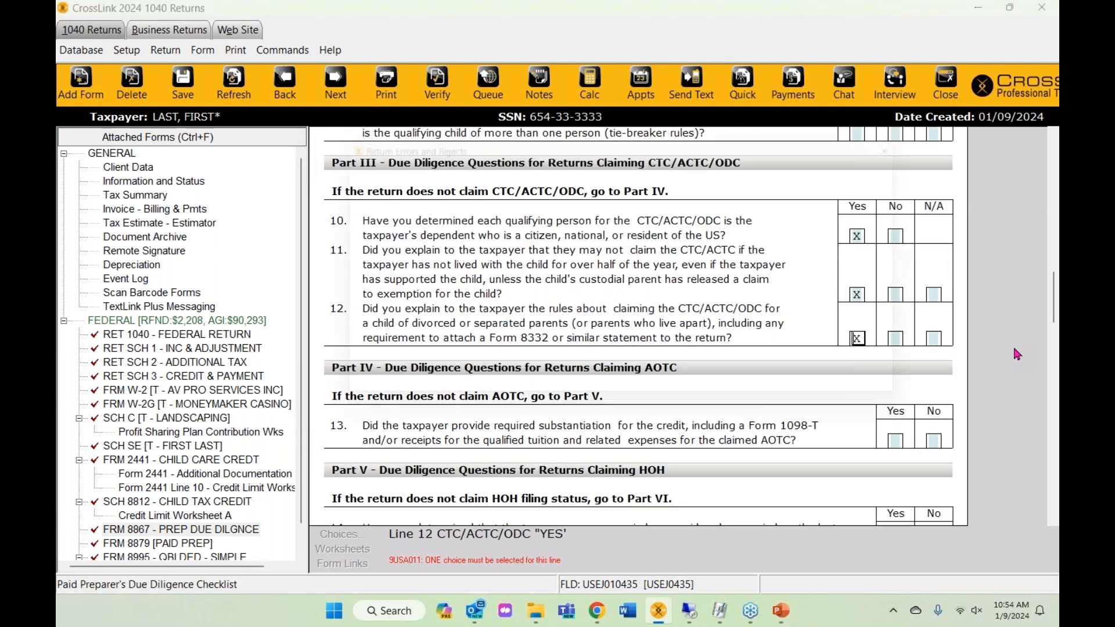
pyautogui.press('Return')
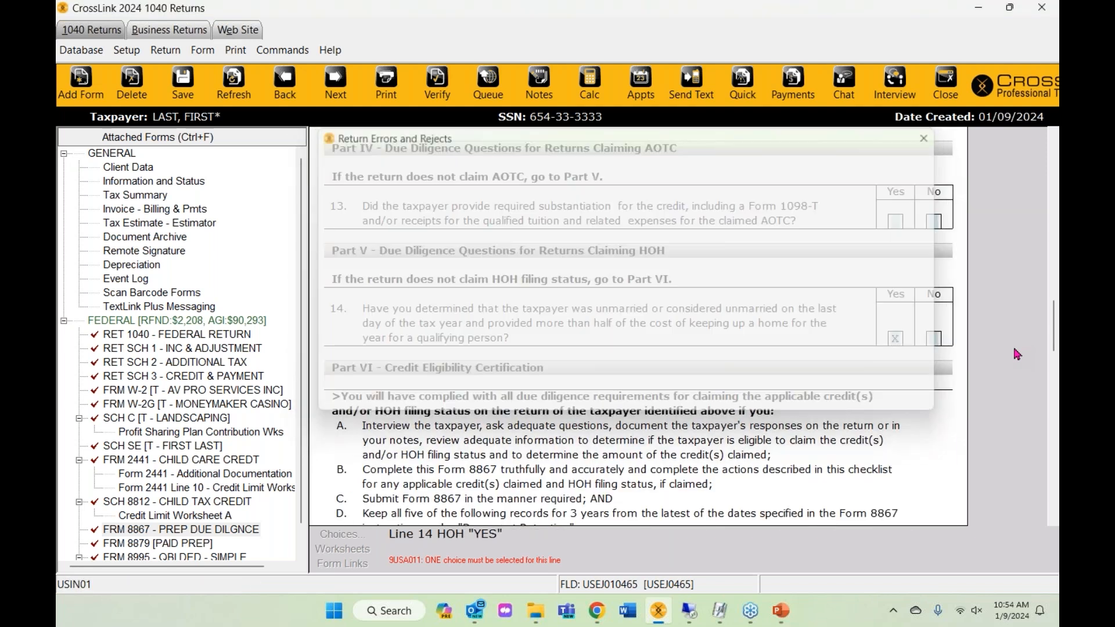
pyautogui.press('Return')
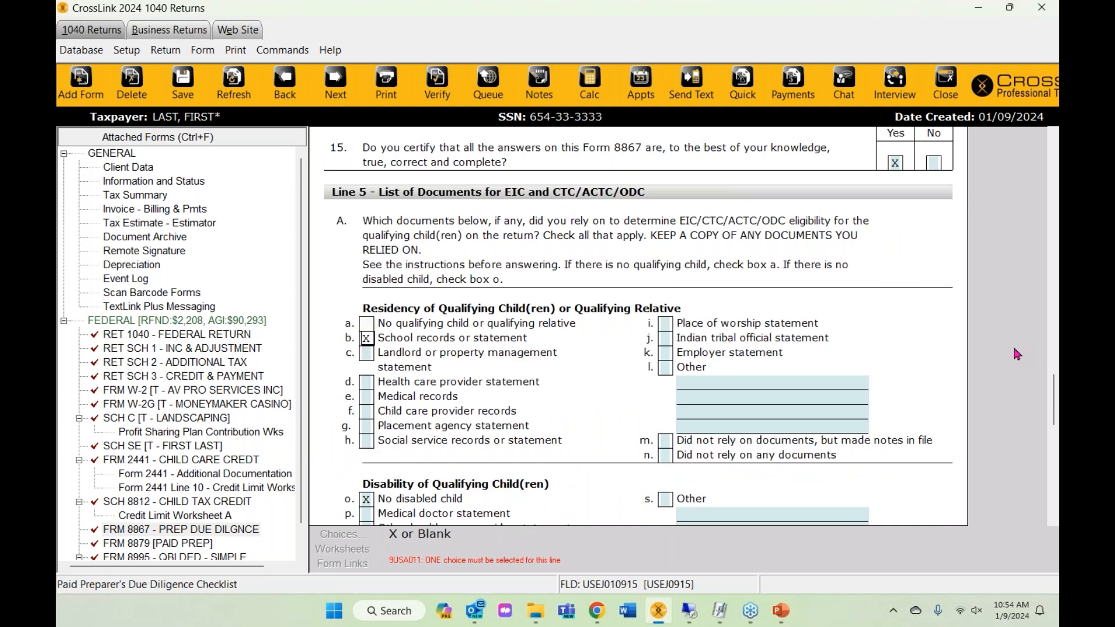
# - Mark Health care provider statement as a relied-on residency document and re-verify
pyautogui.scroll(-1, 468, 326)
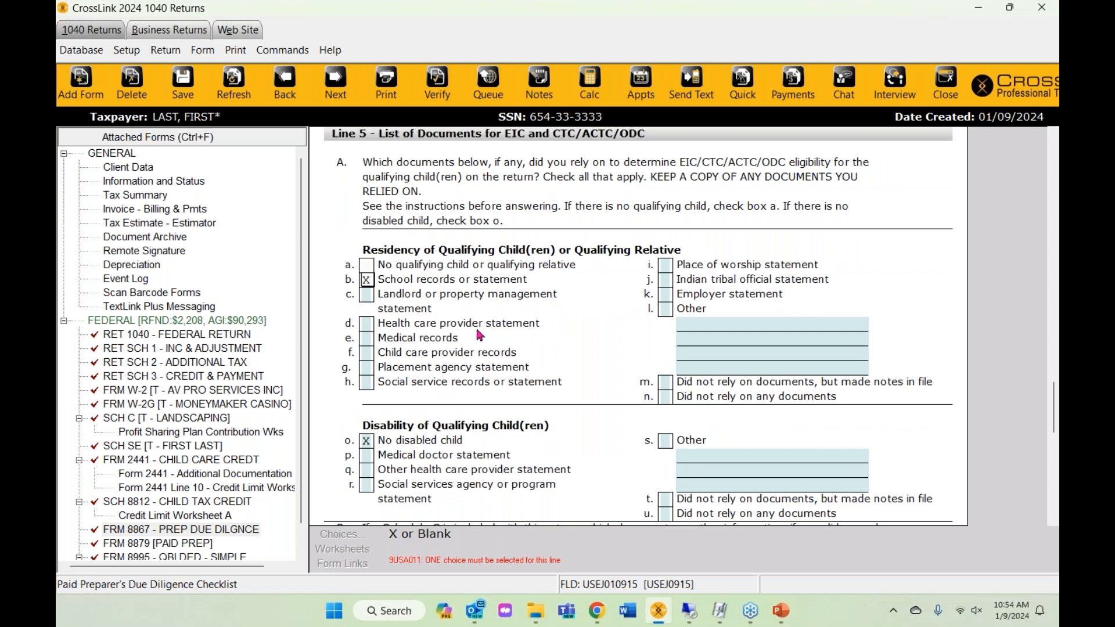
pyautogui.scroll(-2, 525, 399)
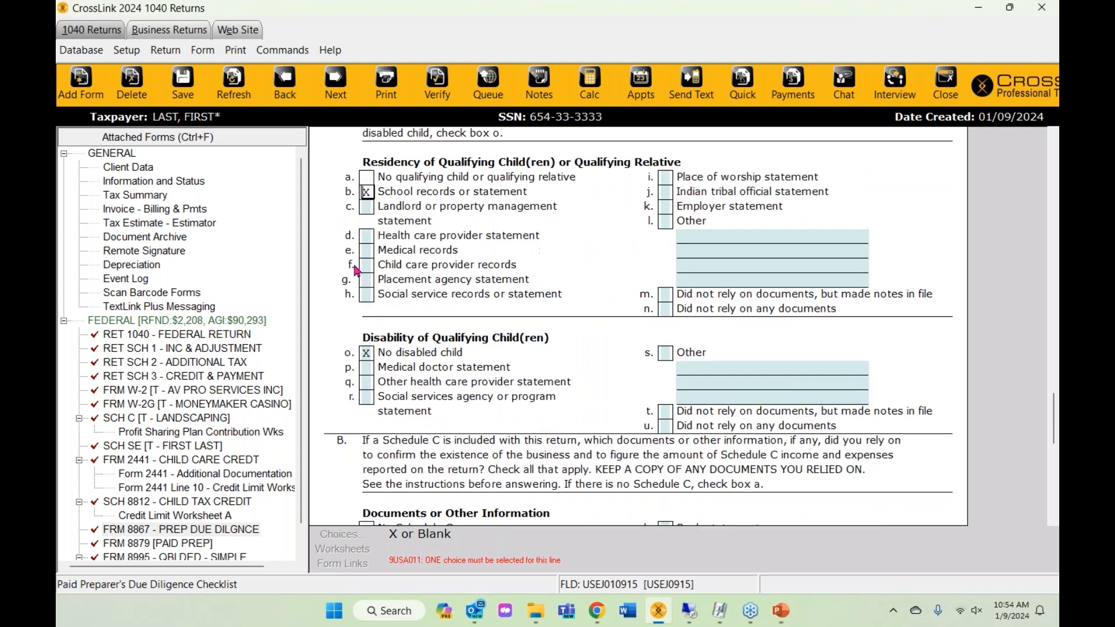
pyautogui.scroll(1, 397, 263)
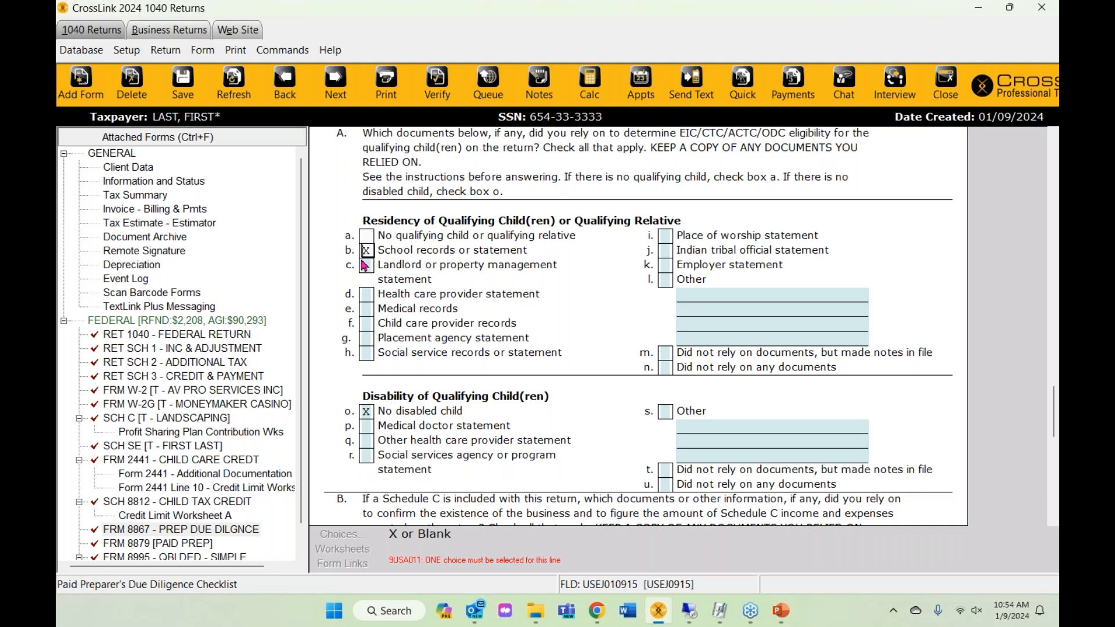
pyautogui.click(366, 308)
pyautogui.click(366, 295)
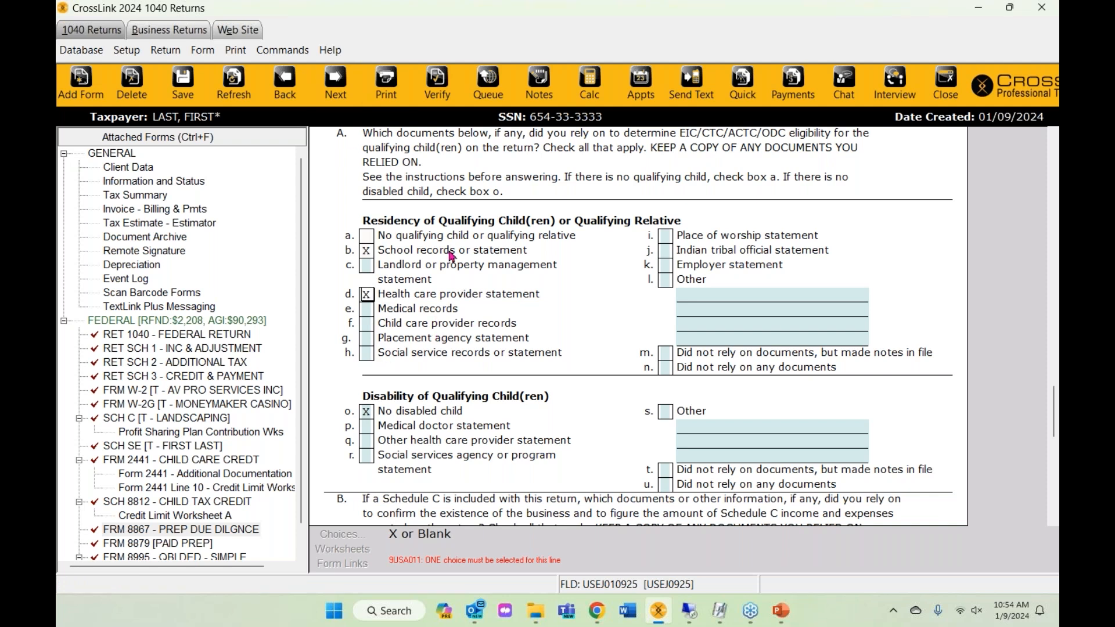
pyautogui.click(437, 81)
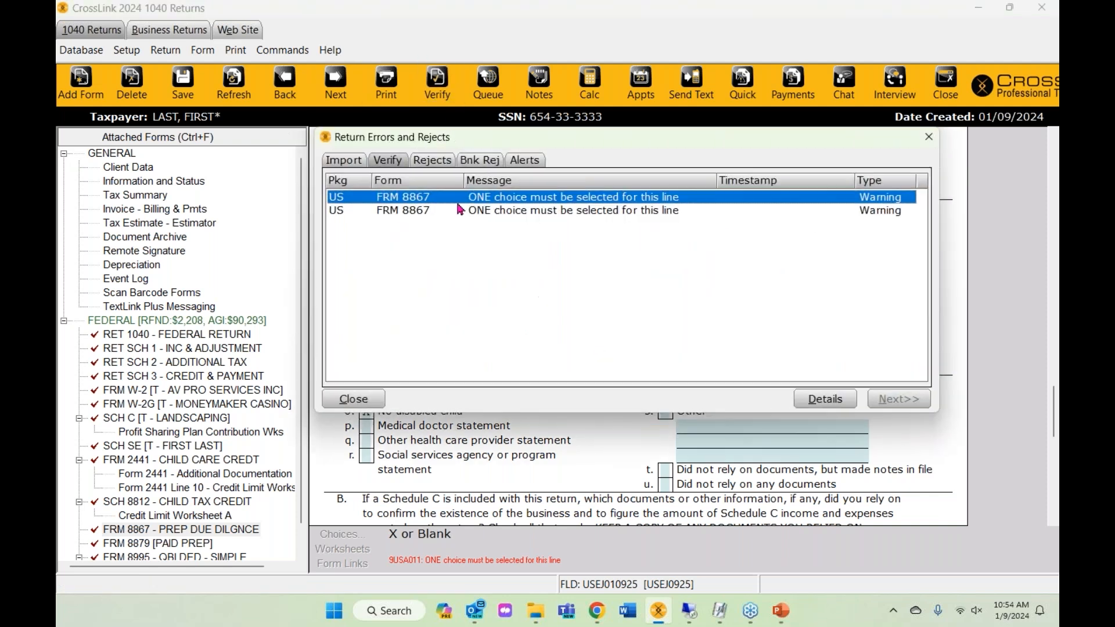
# - Mark taxpayer-provided records of gross receipts and expenses as Schedule C documents, then re-verify
pyautogui.doubleClick(460, 209)
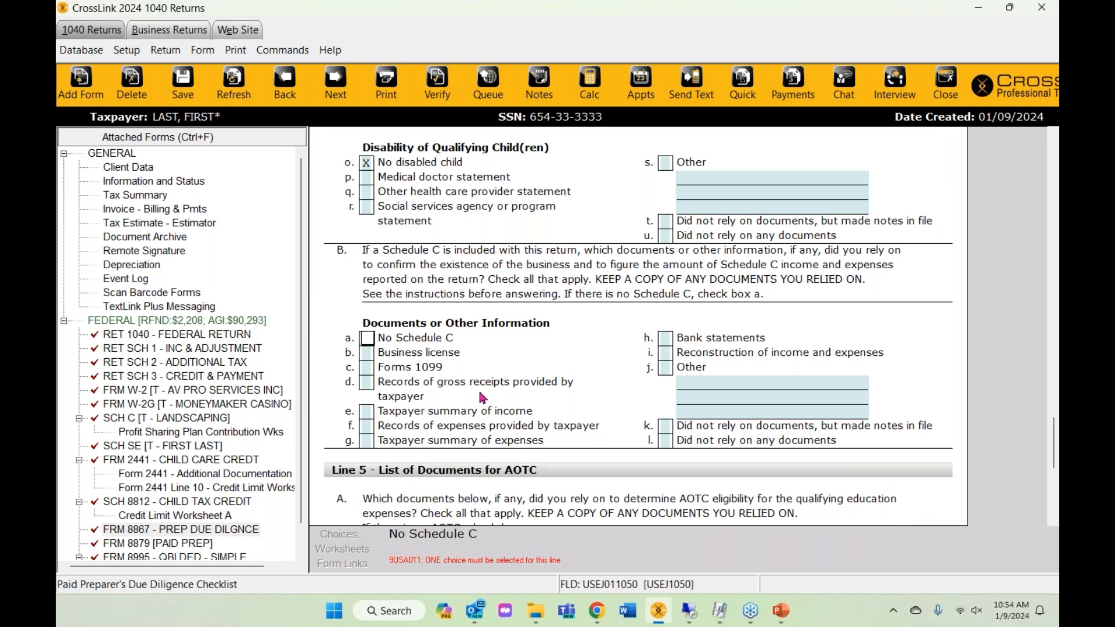
pyautogui.scroll(-1, 502, 355)
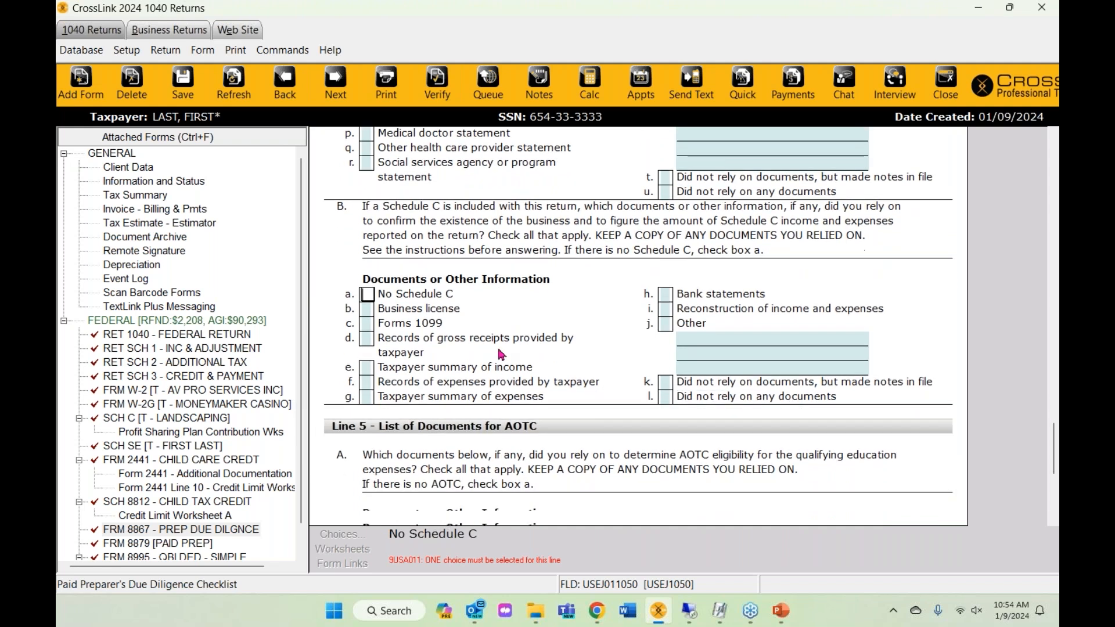
pyautogui.scroll(-1, 519, 365)
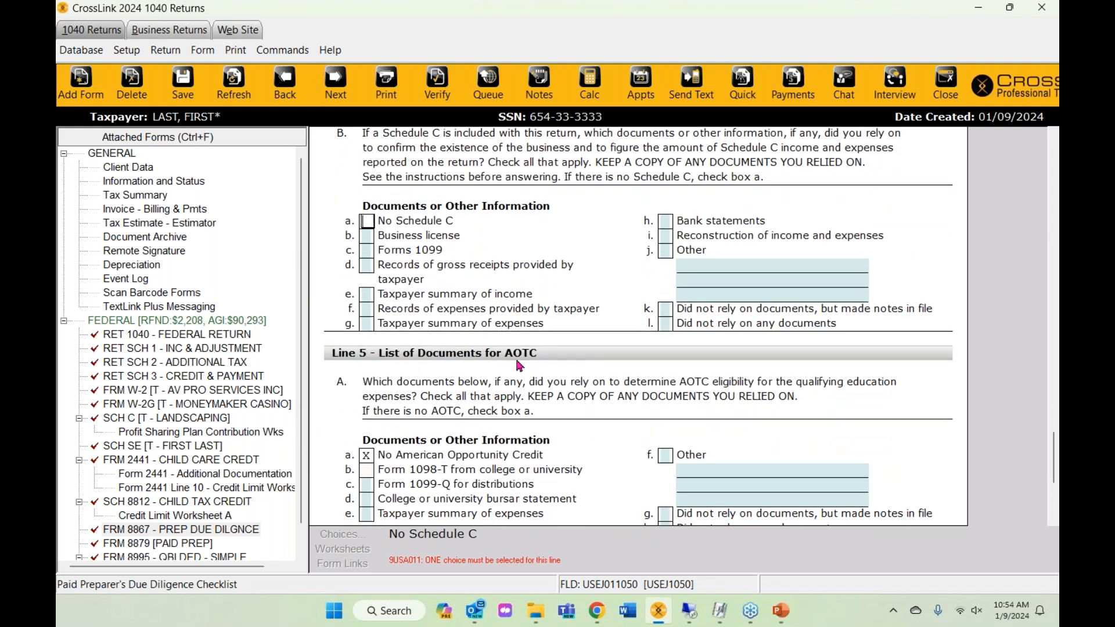
pyautogui.scroll(1, 388, 314)
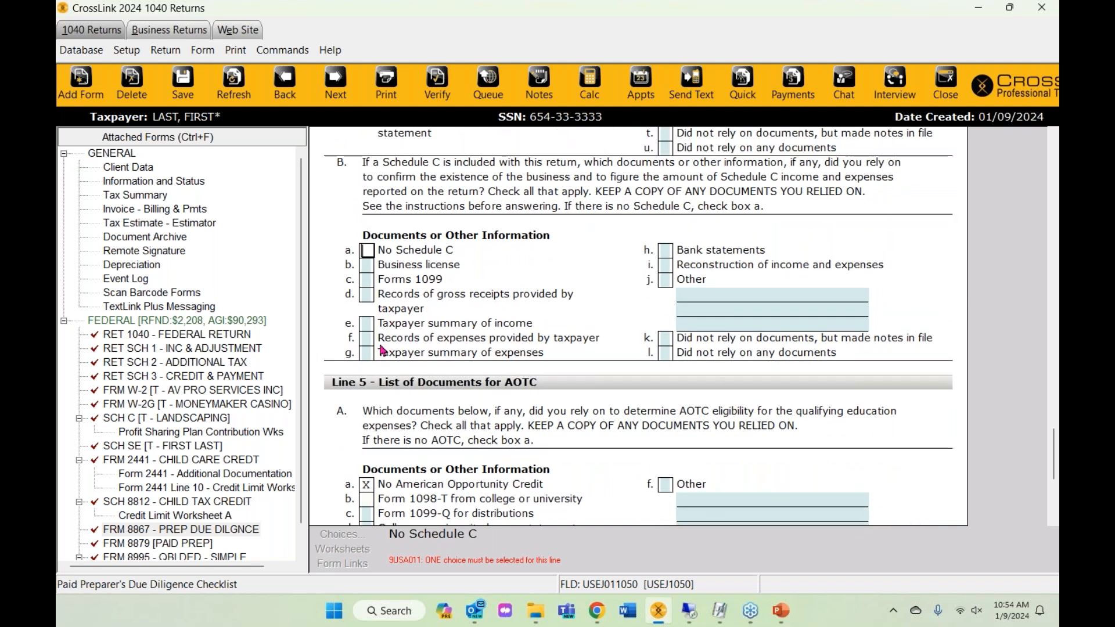
pyautogui.click(365, 280)
pyautogui.click(367, 294)
pyautogui.click(368, 339)
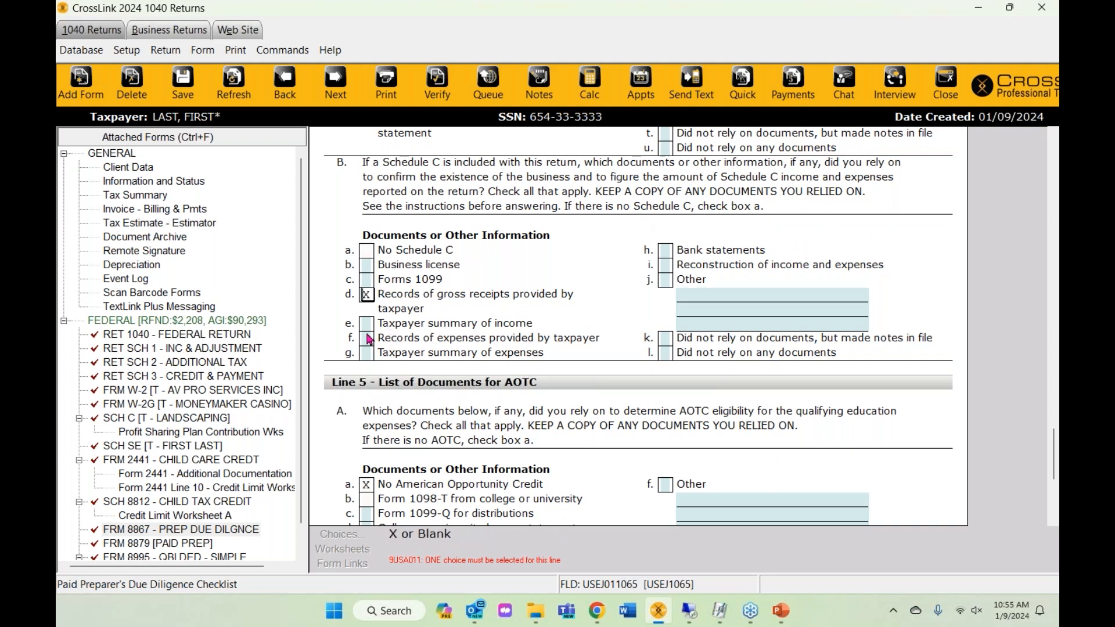
pyautogui.doubleClick(370, 342)
pyautogui.click(454, 103)
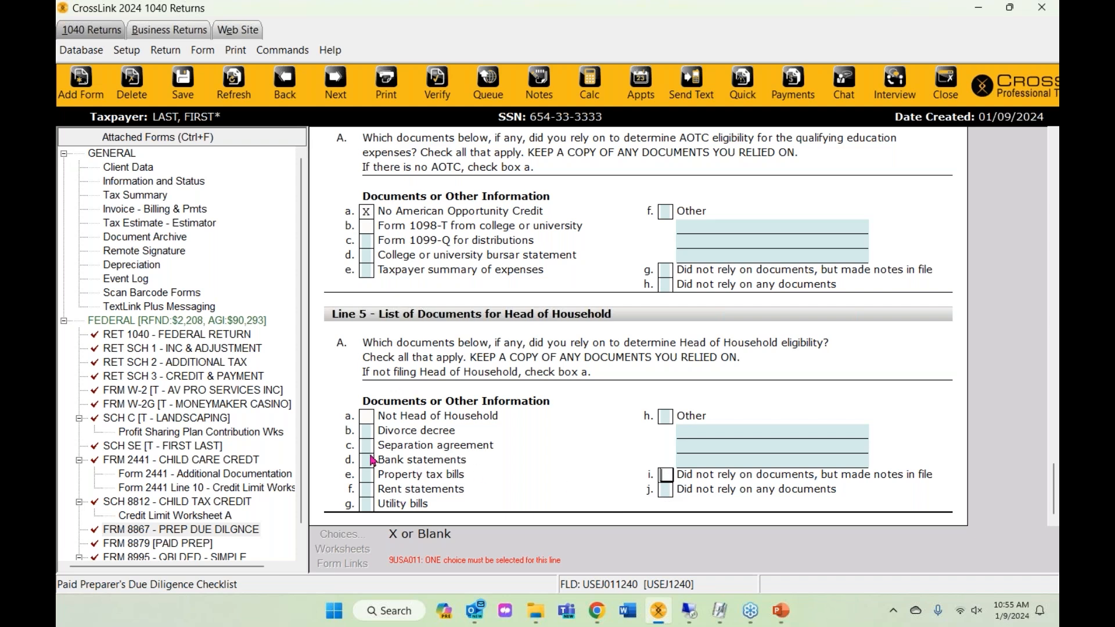
# - Mark Divorce decree and Property tax bills, then verify with no errors or rejects
pyautogui.click(366, 431)
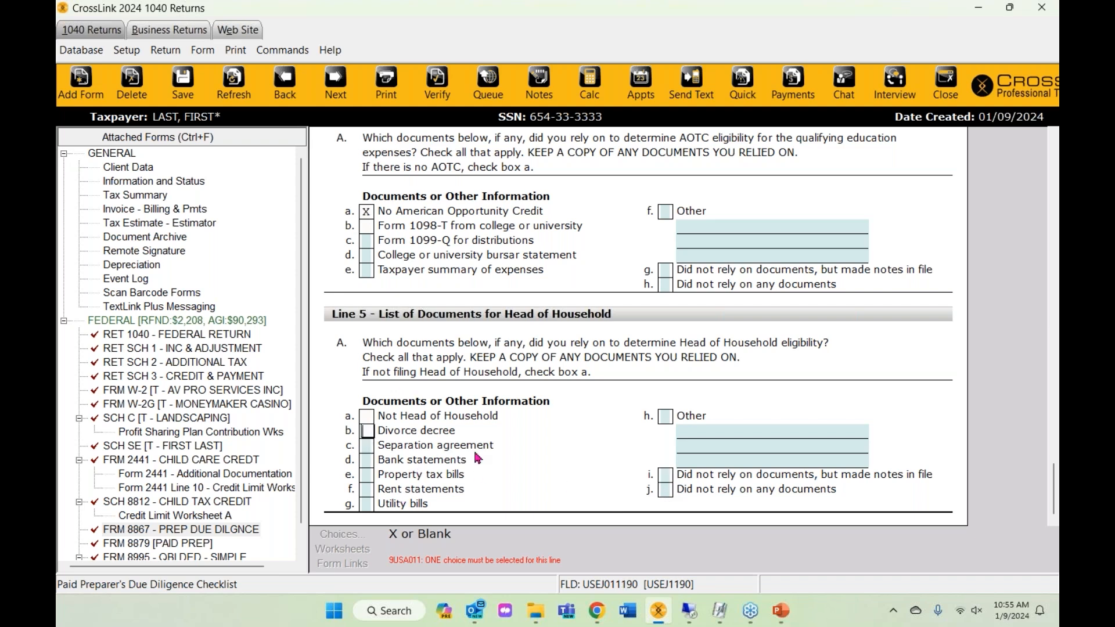
pyautogui.click(367, 476)
pyautogui.click(450, 94)
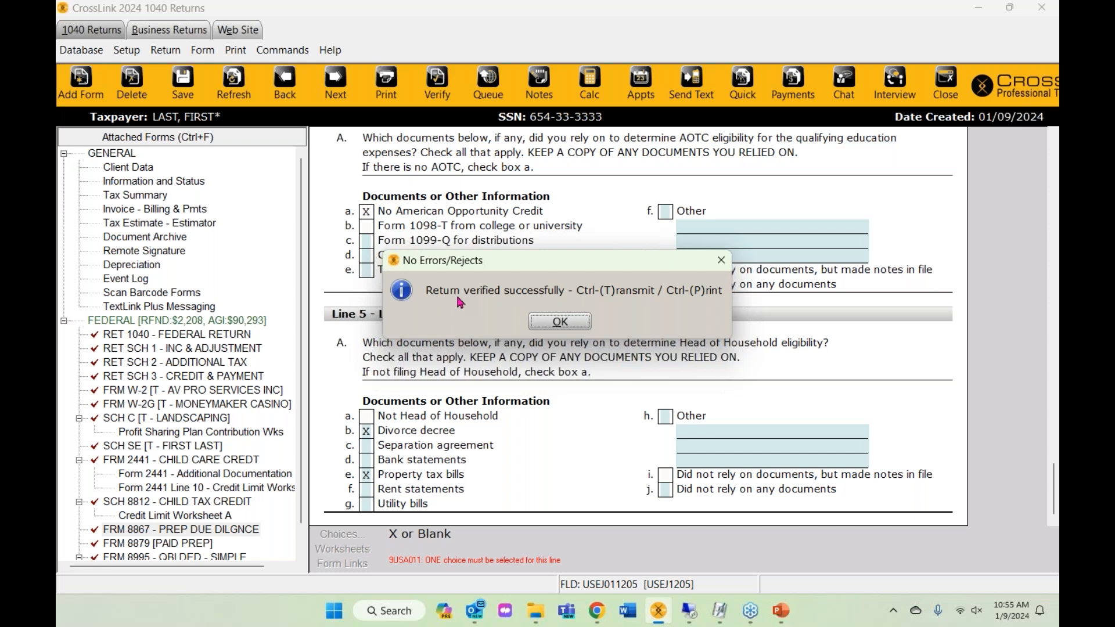
pyautogui.click(546, 321)
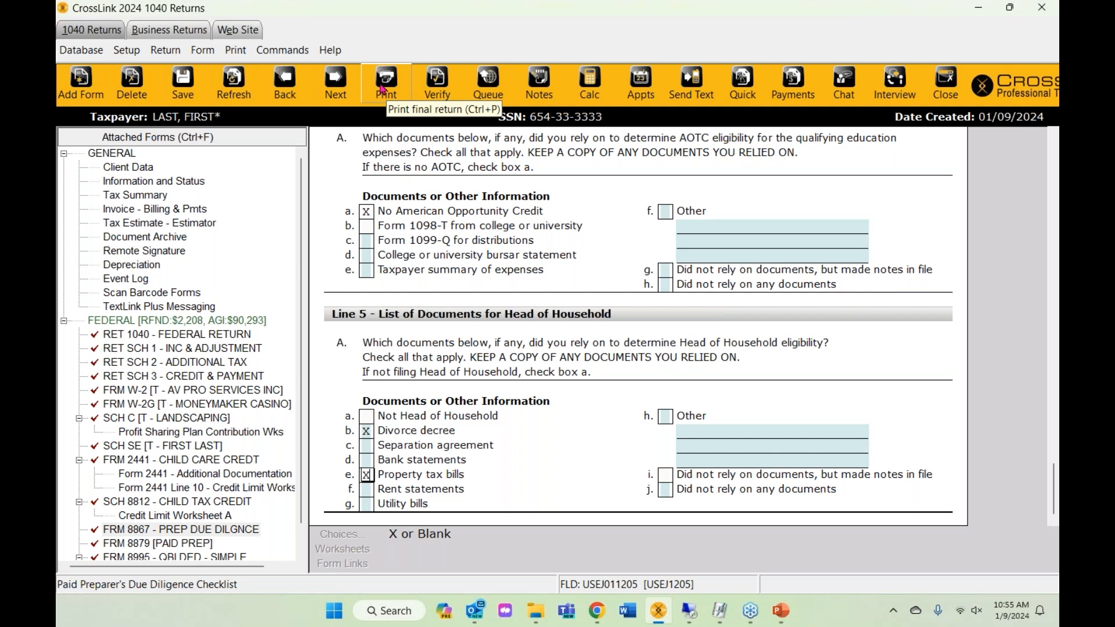
# - Reopen Print Final Return (Webex Document Loader, 1 copy) and start SignDoc in-office signing
pyautogui.click(382, 87)
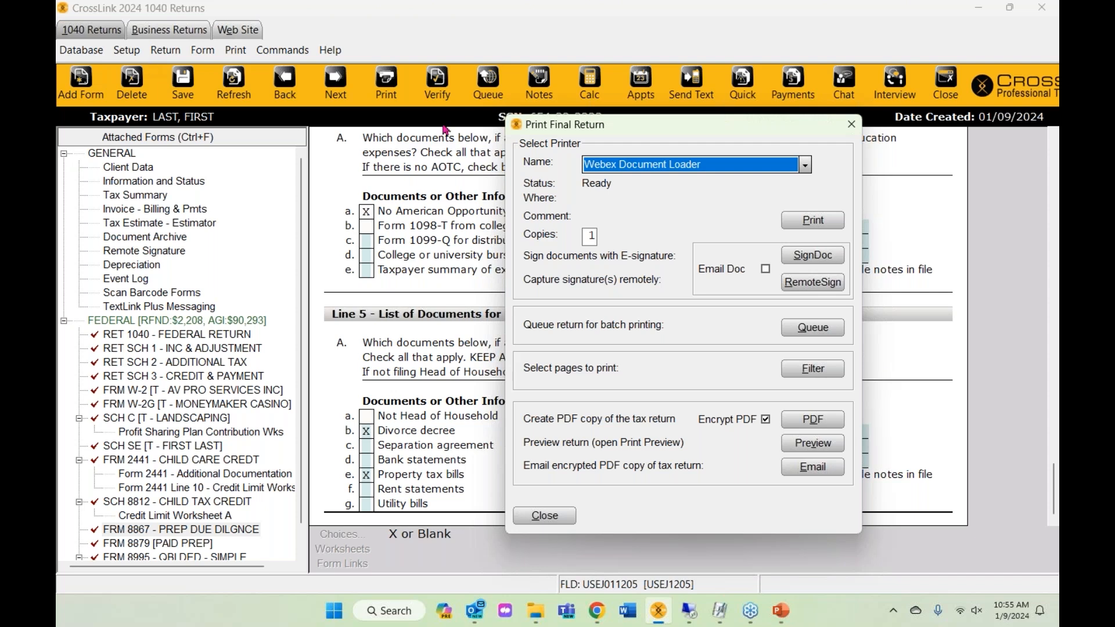
pyautogui.click(850, 125)
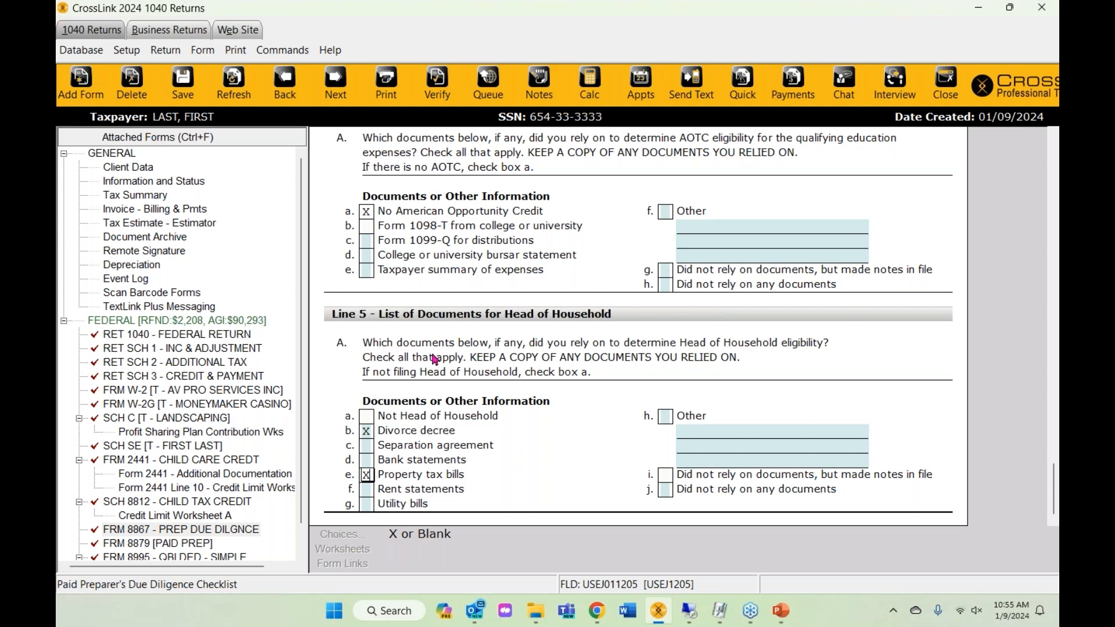
pyautogui.click(237, 51)
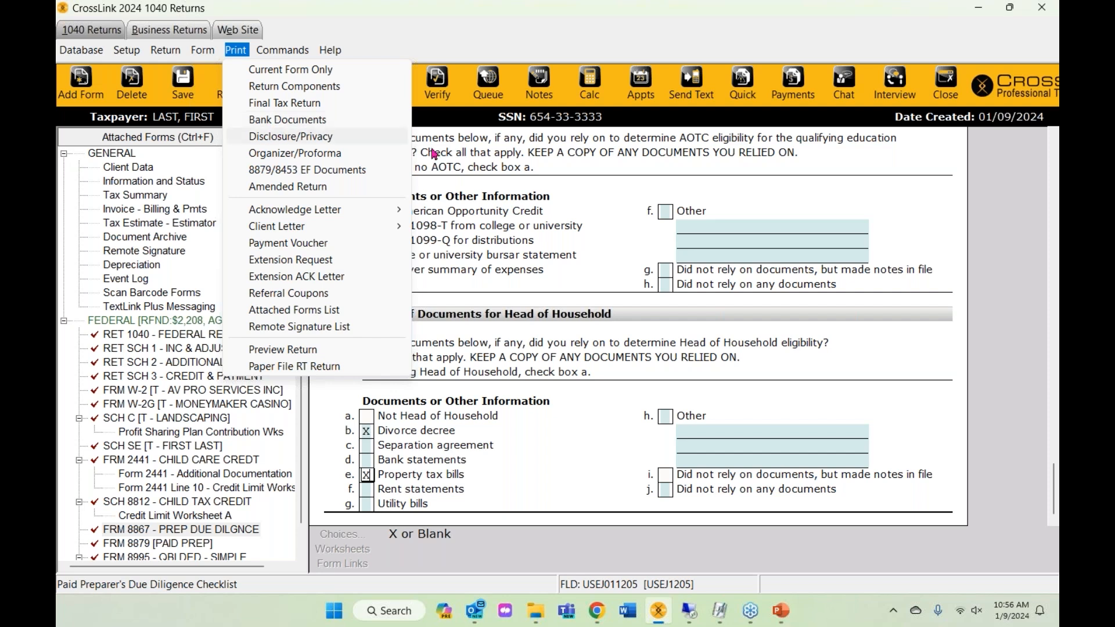
pyautogui.click(490, 168)
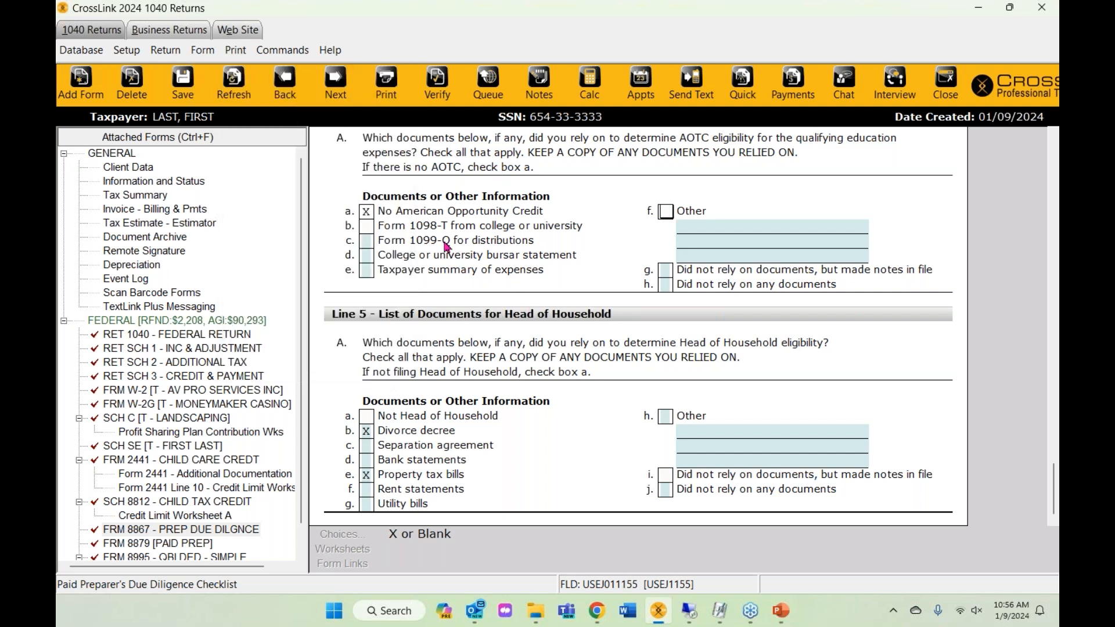
pyautogui.click(385, 87)
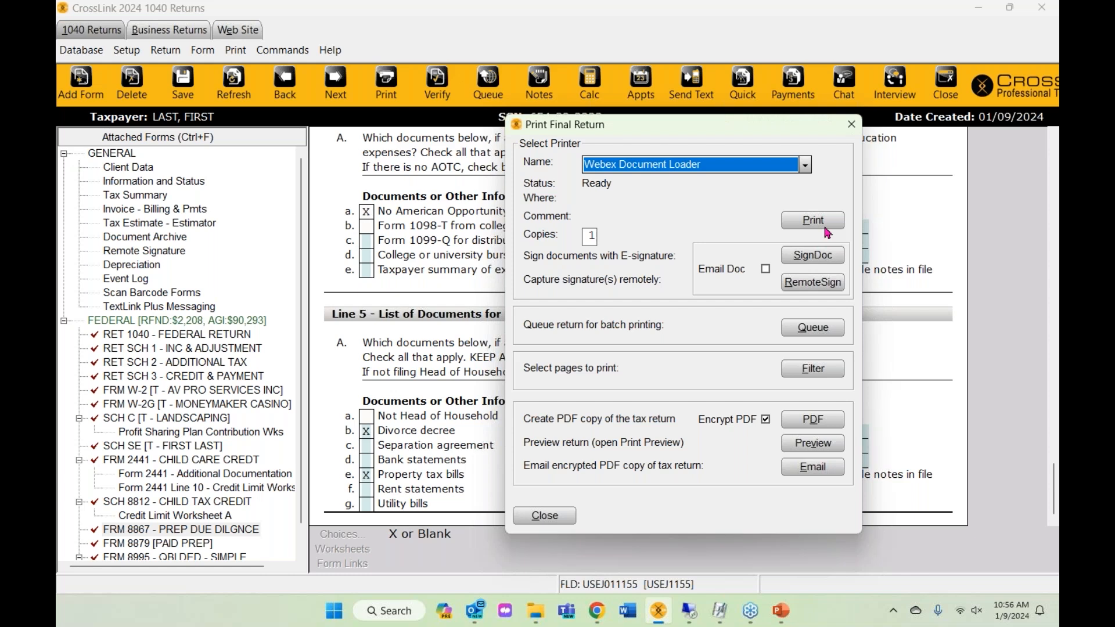
pyautogui.click(804, 259)
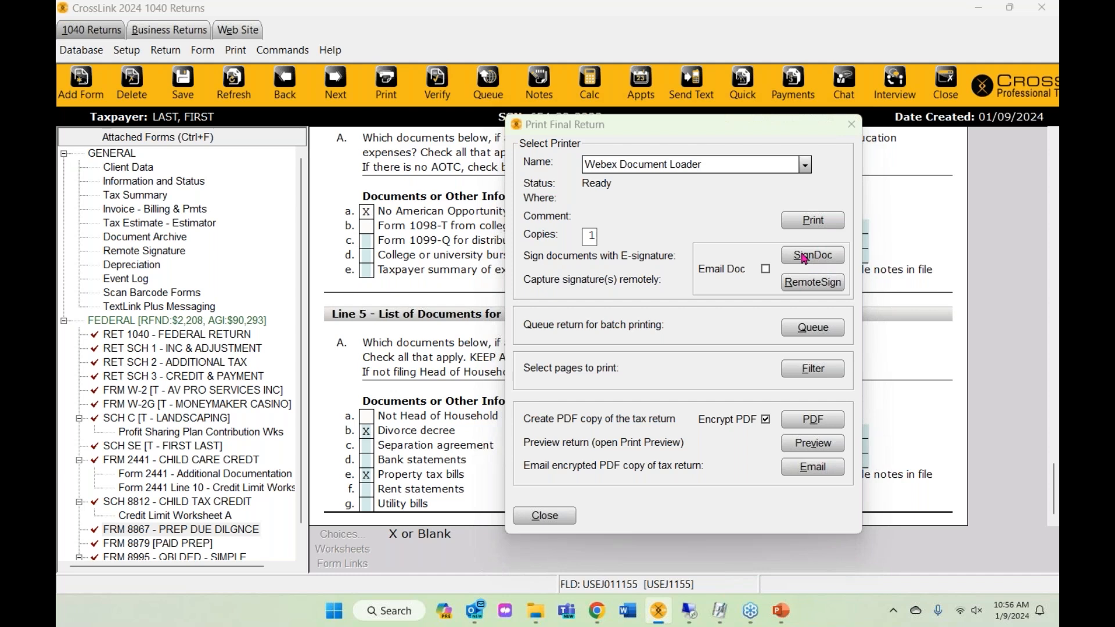
# - Draw the taxpayer's signature and accept it, producing the signed LAST-24-50.pdf
pyautogui.moveTo(503, 356)
pyautogui.mouseDown()
pyautogui.moveTo(506, 336)
pyautogui.moveTo(692, 336)
pyautogui.mouseUp()
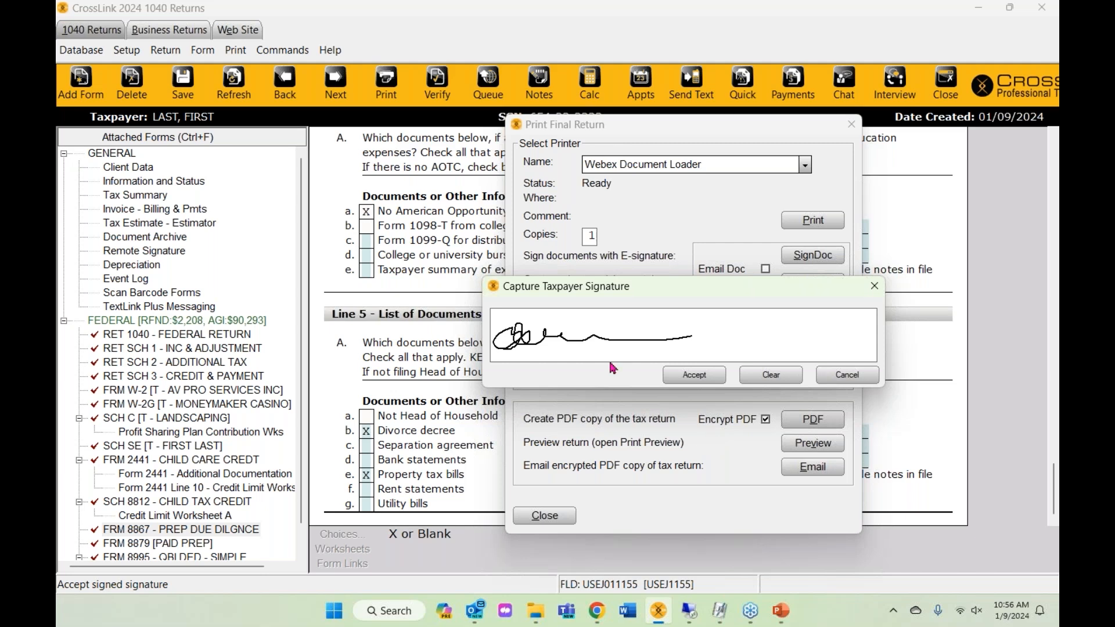
pyautogui.moveTo(536, 334); pyautogui.dragTo(749, 350)
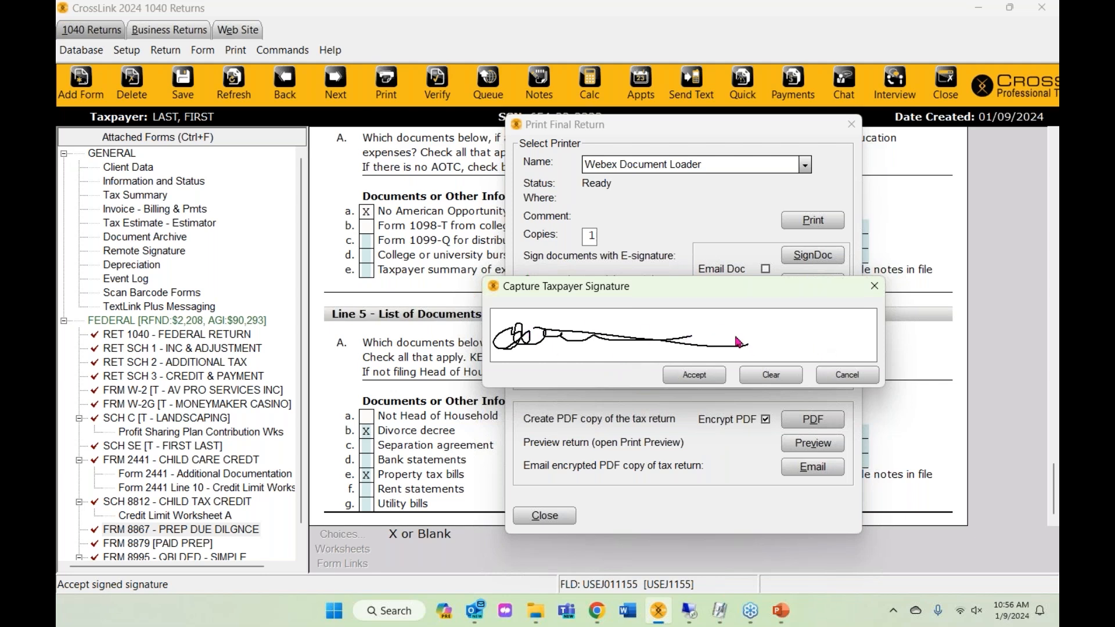
pyautogui.click(713, 376)
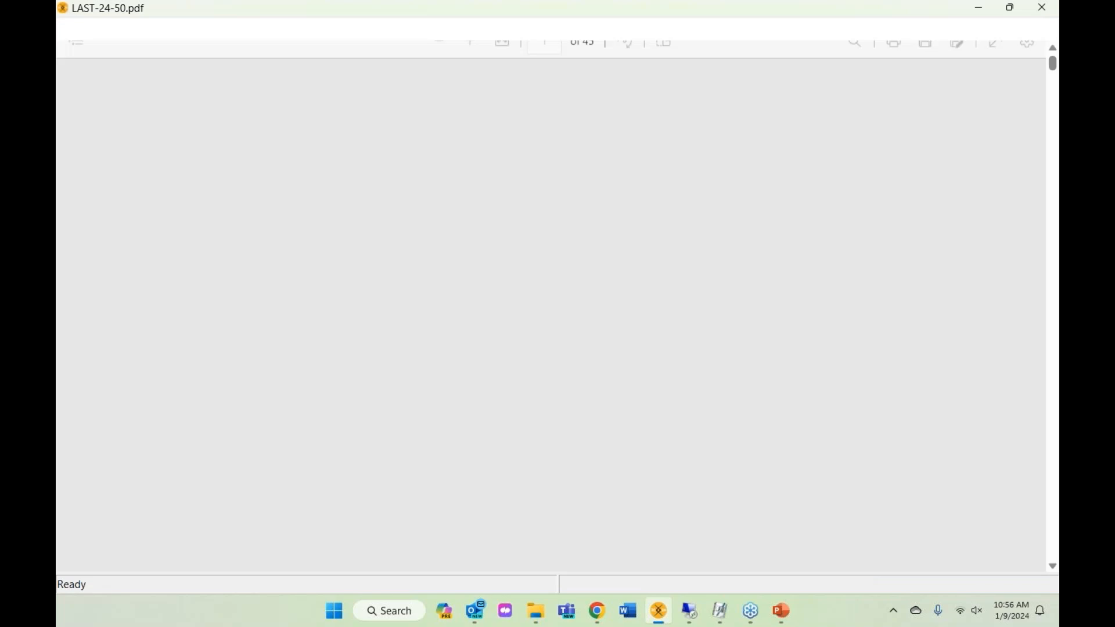
# - Scroll through the signed PDF, close it, and check the Signed Full Tax Return archive entry
pyautogui.scroll(-12, 752, 455)
pyautogui.scroll(5, 753, 460)
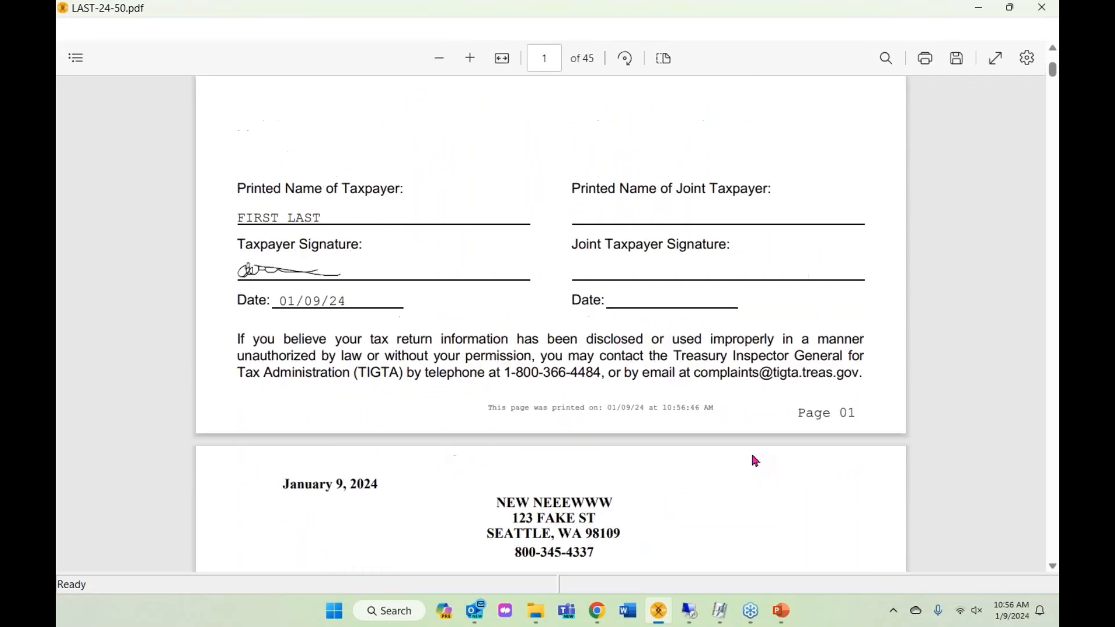
pyautogui.scroll(-3, 374, 488)
pyautogui.scroll(-20, 378, 485)
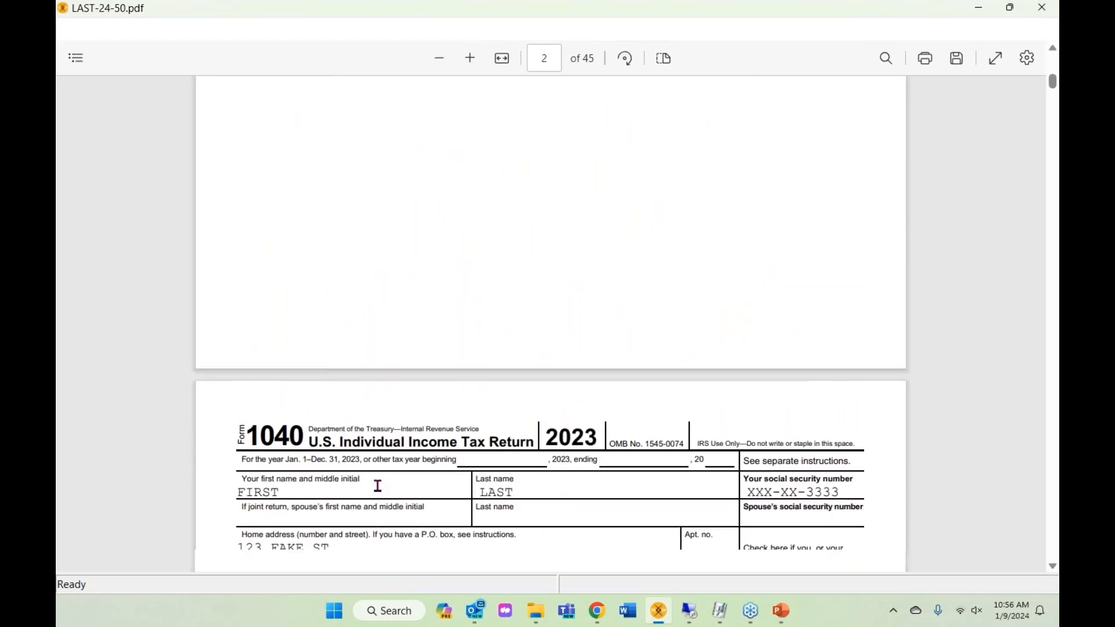
pyautogui.scroll(-10, 378, 485)
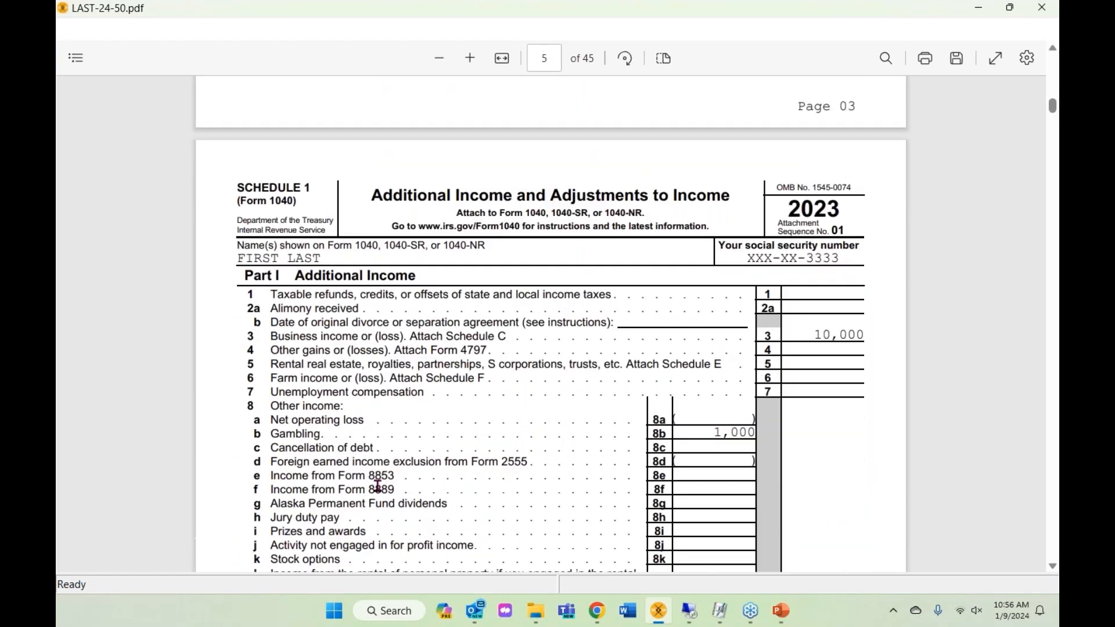
pyautogui.click(1042, 7)
pyautogui.click(134, 239)
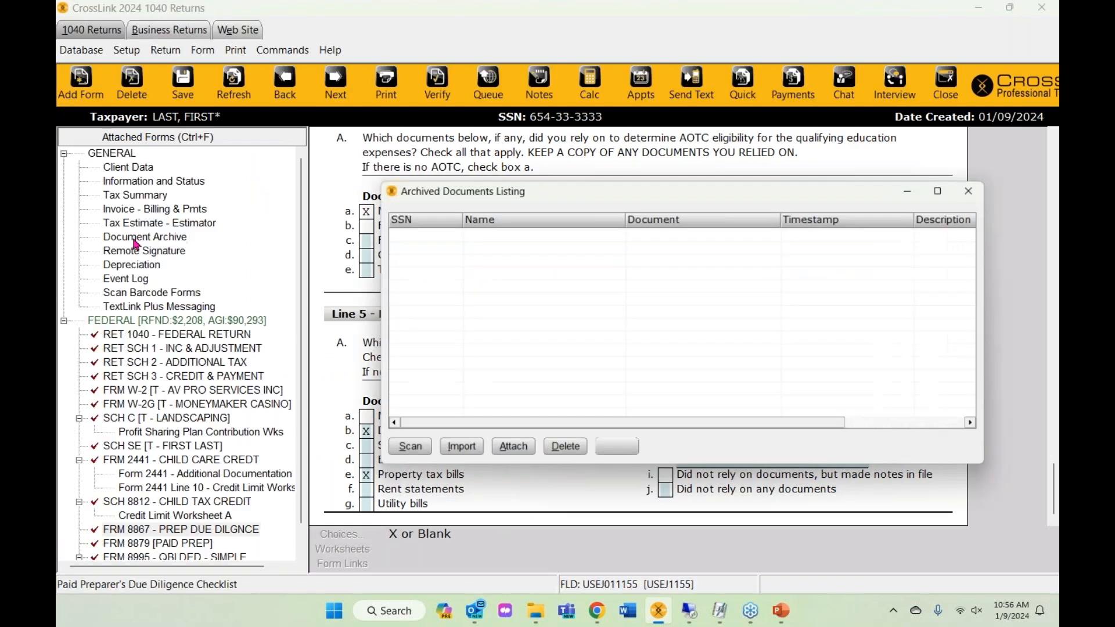
pyautogui.click(980, 186)
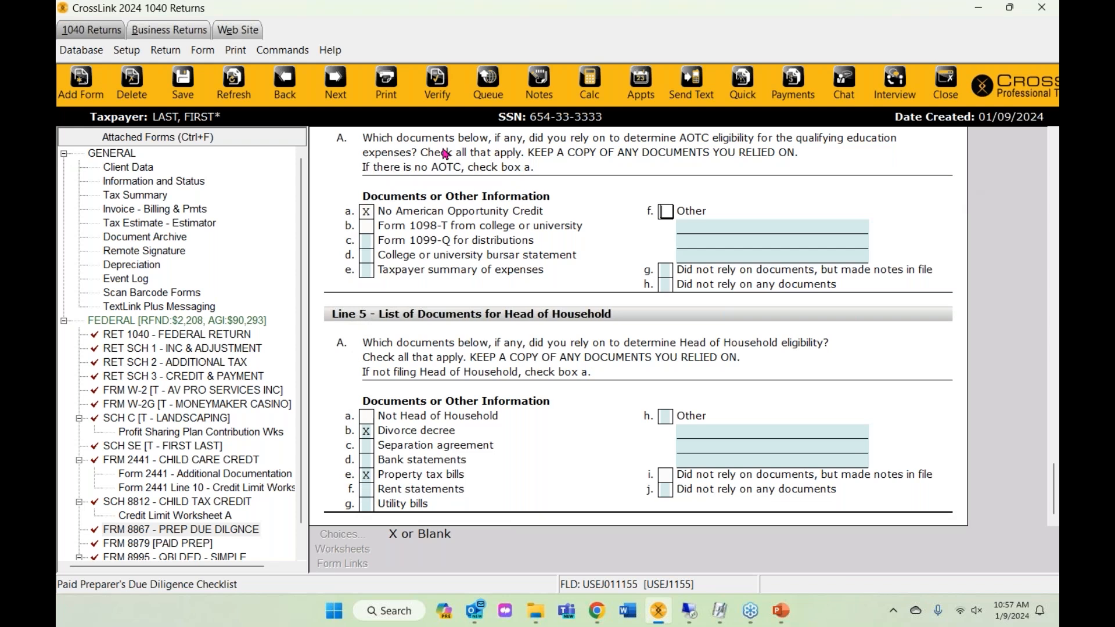
# - Start RemoteSign from Print, select Taxpayer as signer, and confirm to reach Remote Sign Options
pyautogui.click(375, 96)
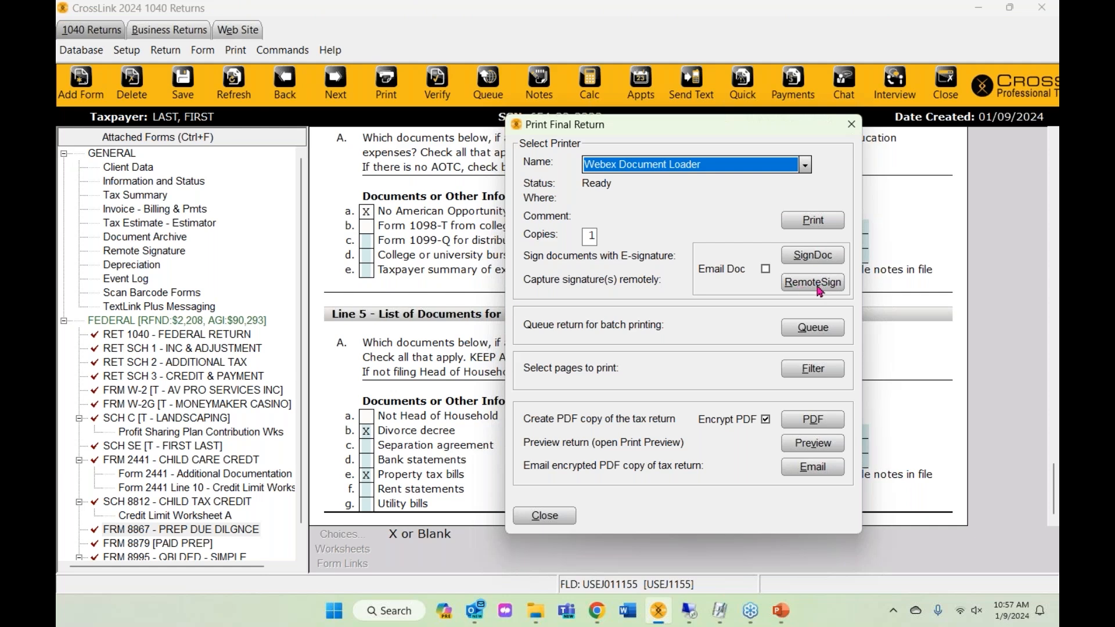
pyautogui.click(817, 284)
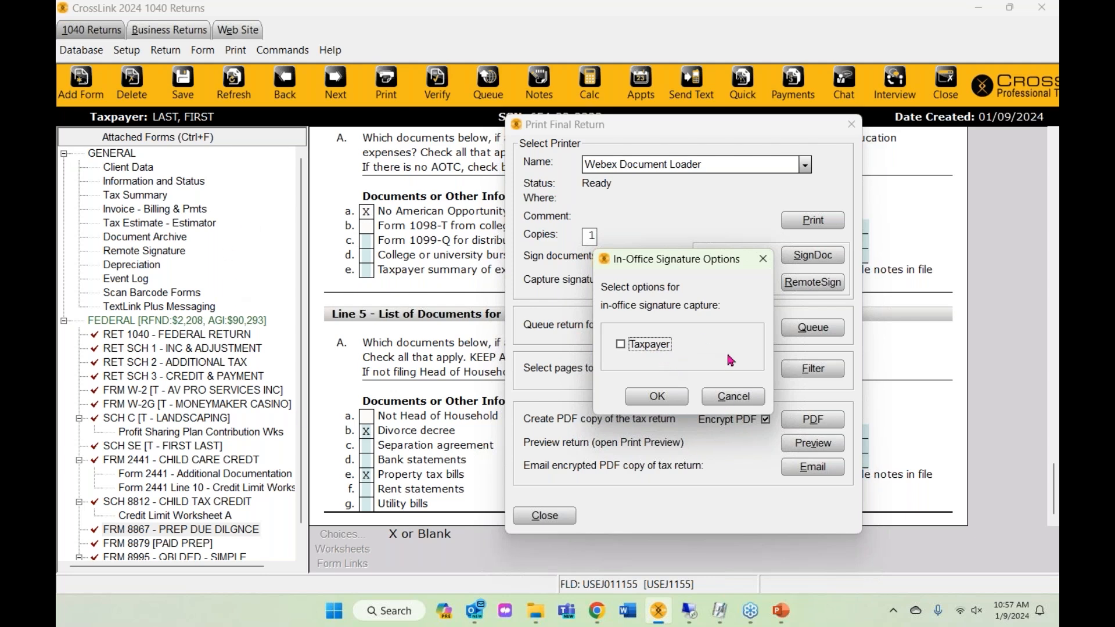
pyautogui.click(639, 351)
pyautogui.click(626, 346)
pyautogui.click(761, 259)
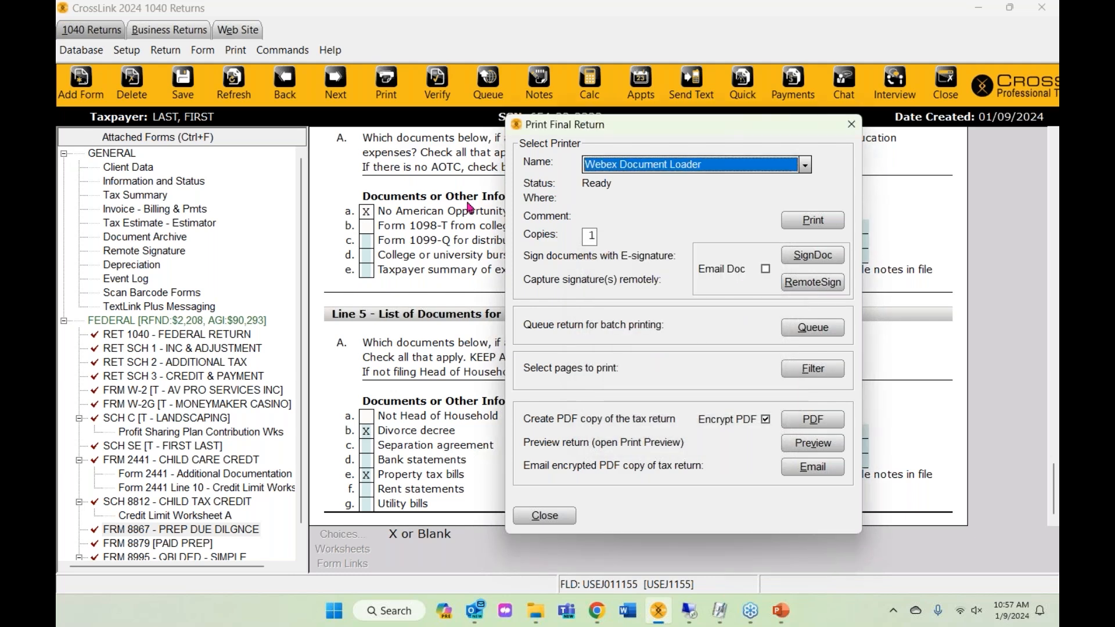
pyautogui.click(795, 290)
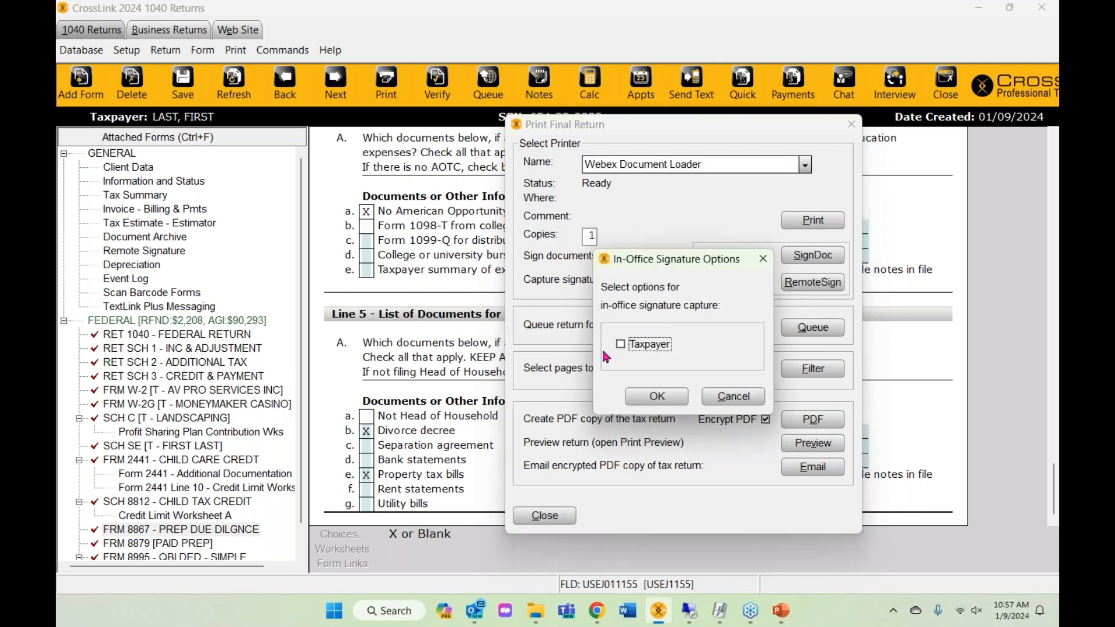
pyautogui.click(620, 345)
pyautogui.click(655, 403)
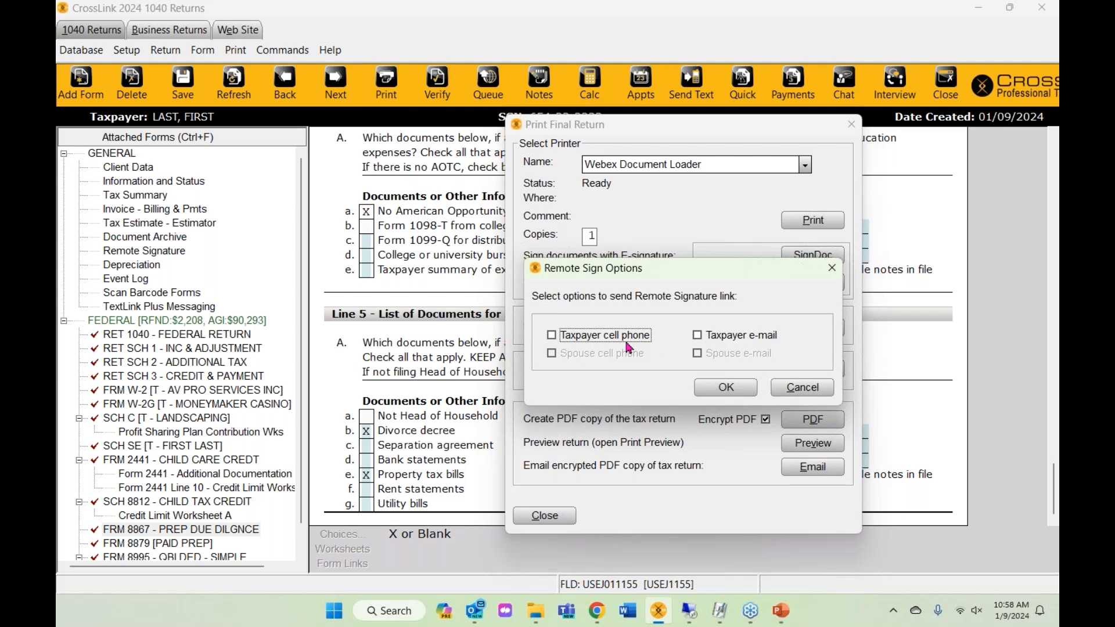
# - Send the remote-signature link by taxpayer e-mail and acknowledge the 'Request sent successfully' message
pyautogui.click(732, 337)
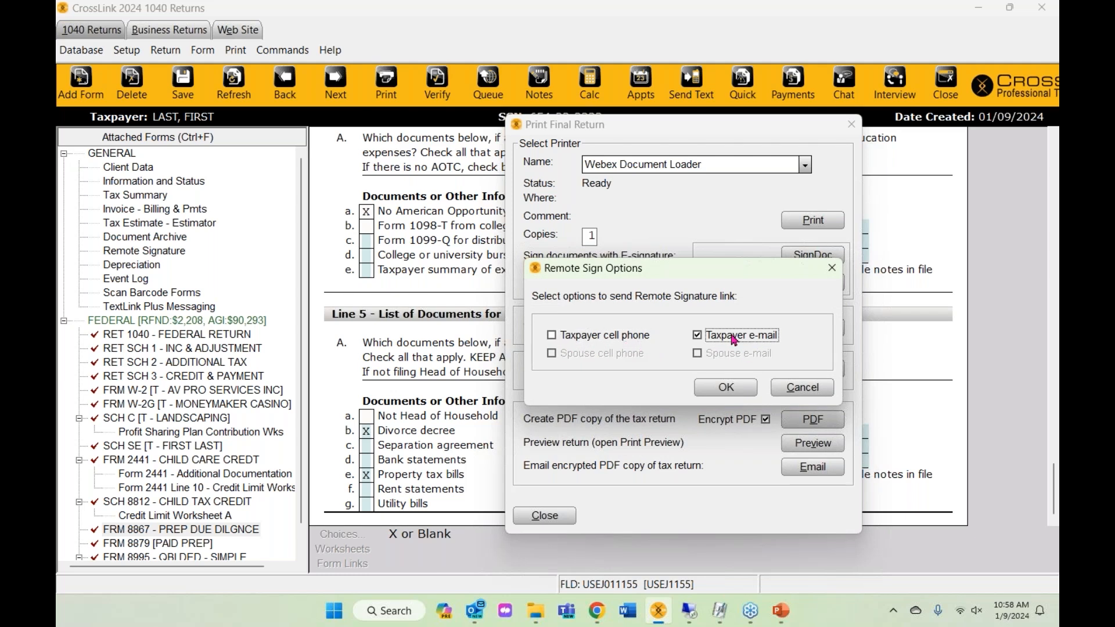
pyautogui.click(714, 391)
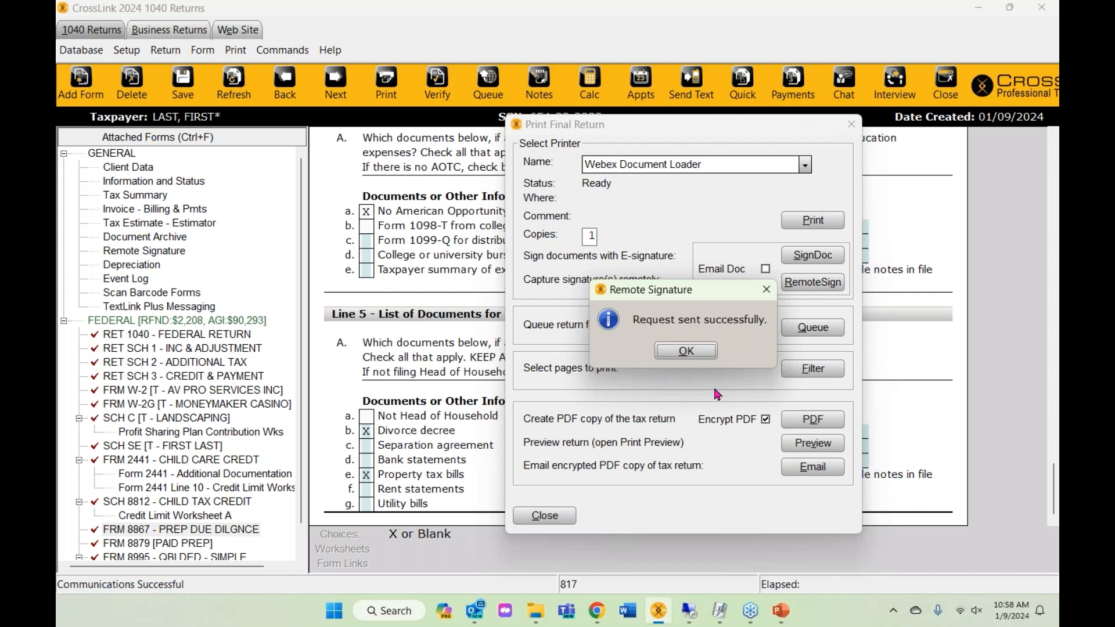
pyautogui.click(702, 357)
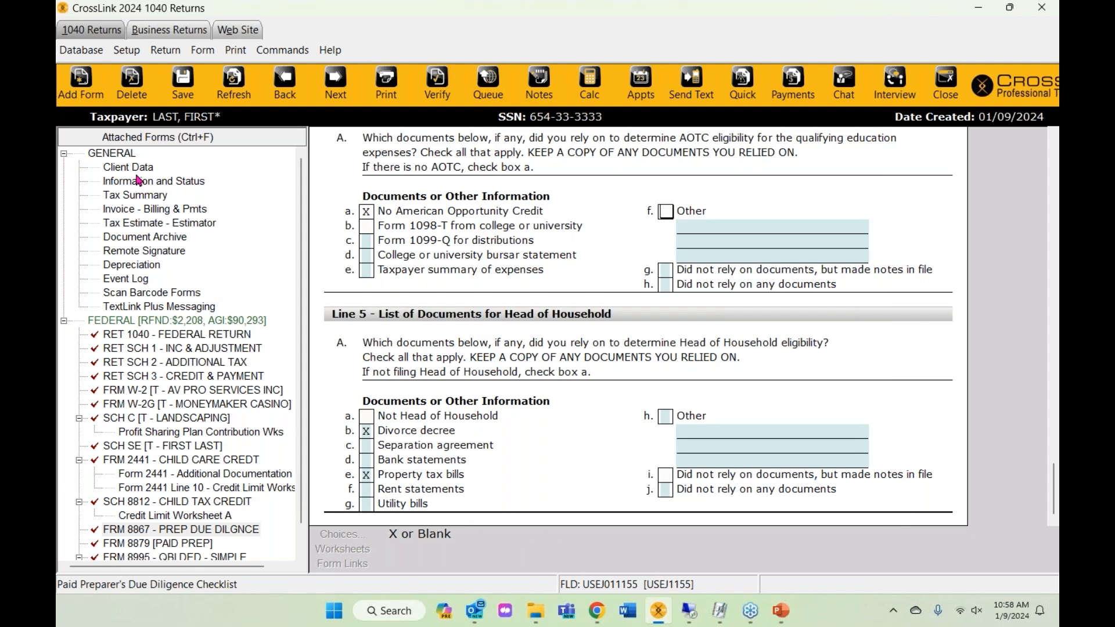
# - Open the Client Data form and check the taxpayer's cell phone number and carrier fields
pyautogui.click(128, 167)
pyautogui.click(823, 297)
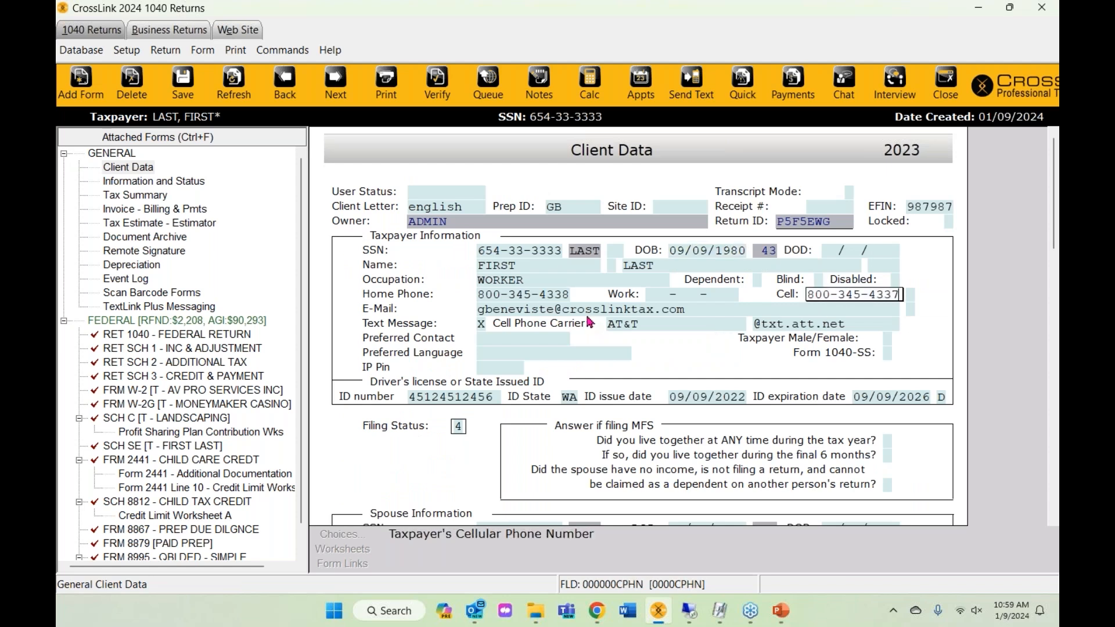
pyautogui.click(478, 328)
pyautogui.click(628, 323)
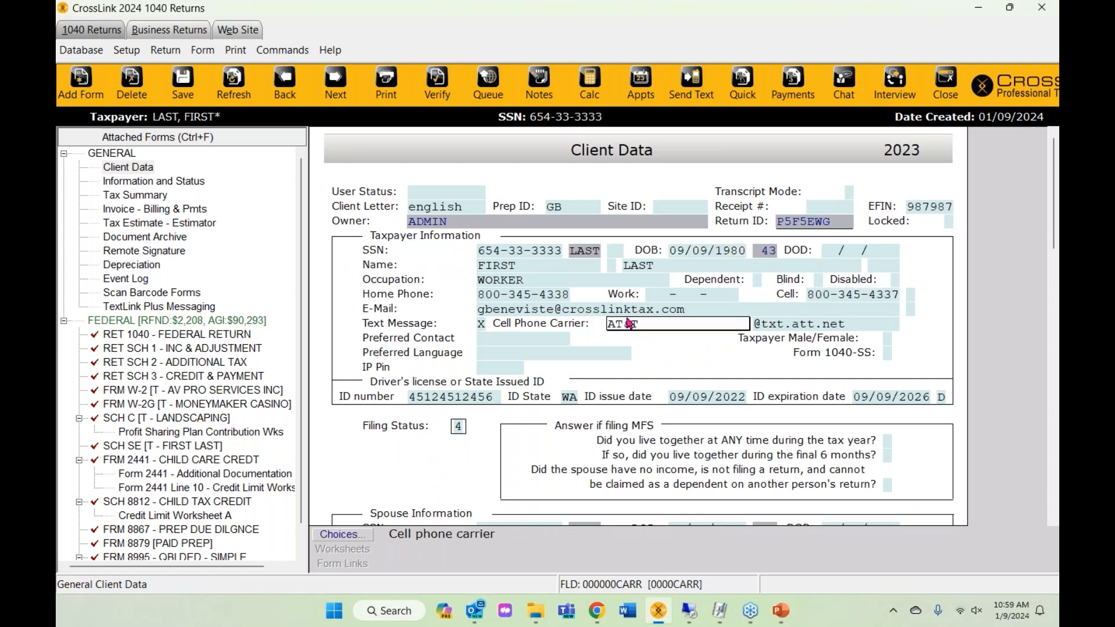
# - Bring up the 'Your tax preparer requires your signature' e-mail maximized in Outlook
pyautogui.click(475, 611)
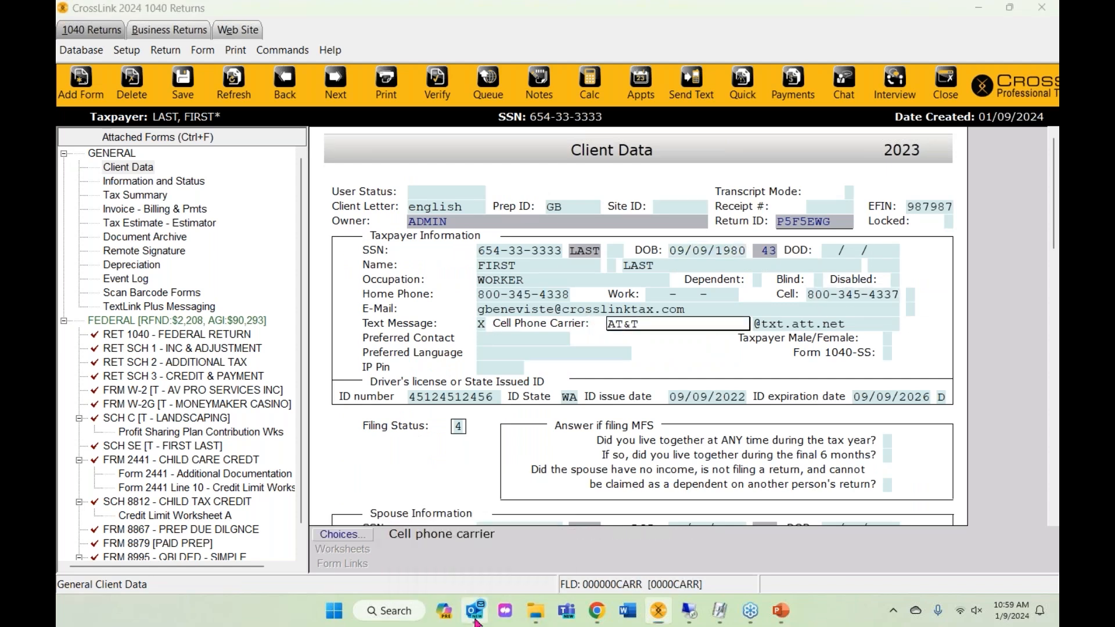
pyautogui.moveTo(799, 155); pyautogui.dragTo(1058, 87)
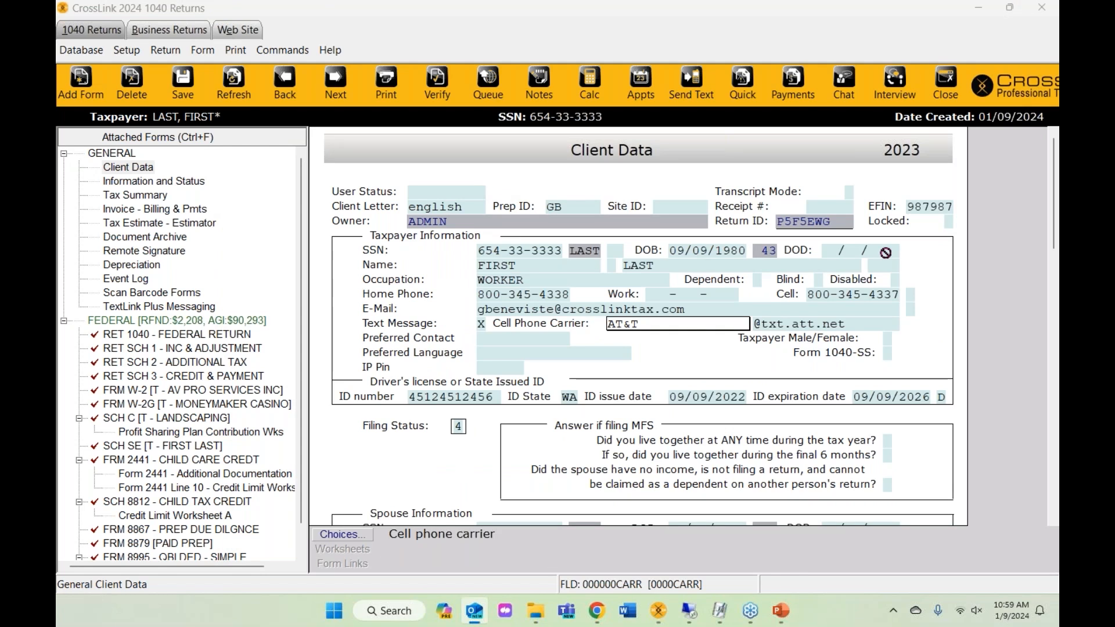
pyautogui.moveTo(1058, 113); pyautogui.dragTo(463, 2)
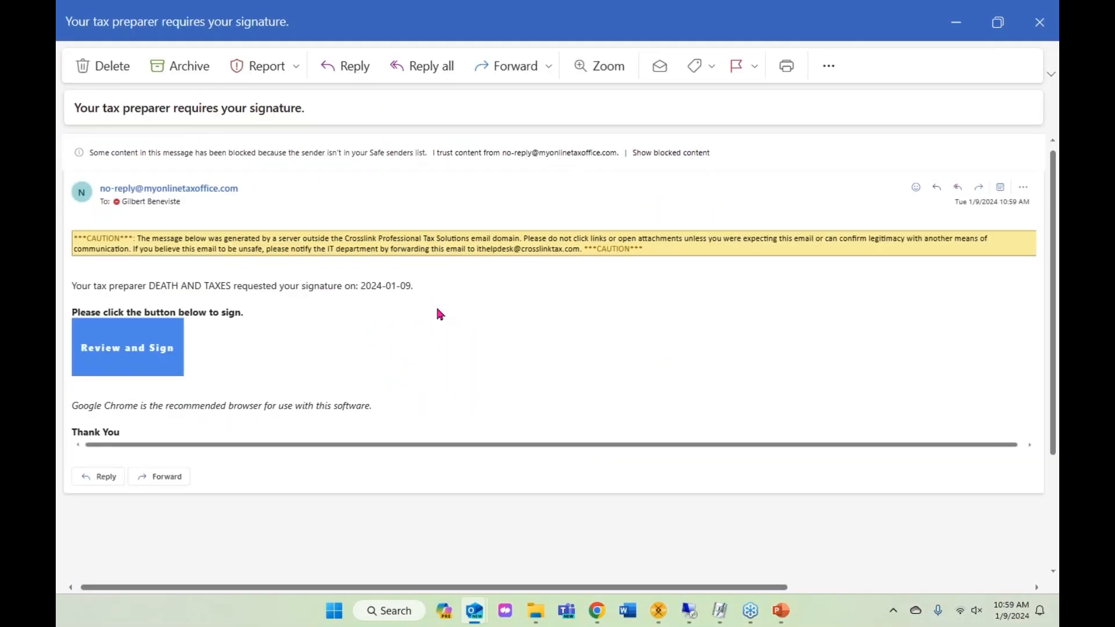
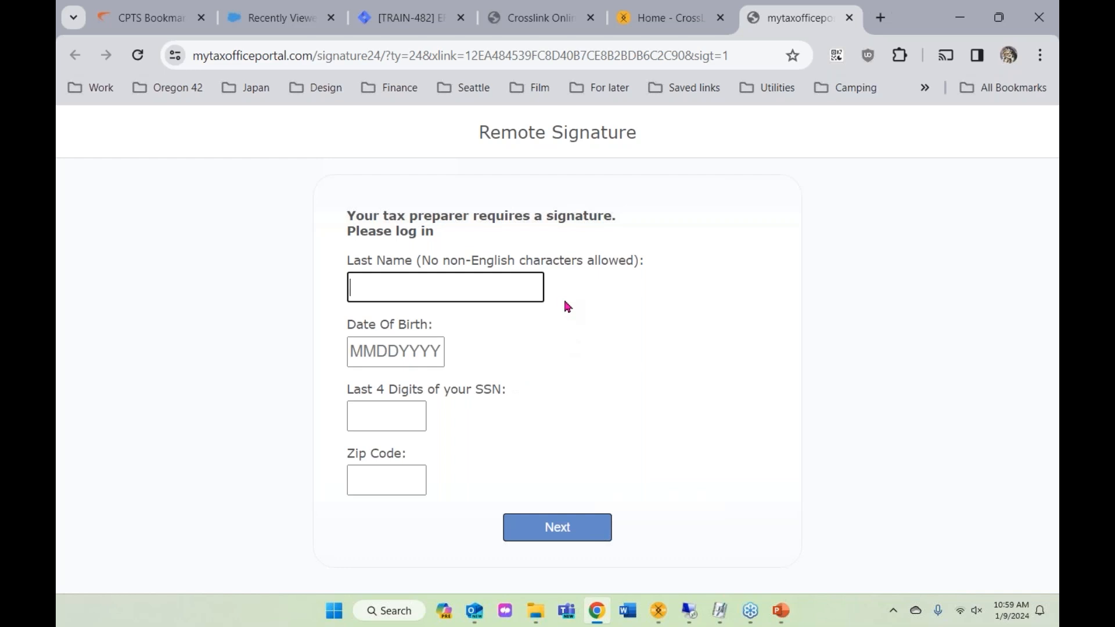
# - Snap the Remote Signature login page to the right half beside the CrossLink return window
pyautogui.doubleClick(903, 23)
pyautogui.hotkey('alt', 'Tab')
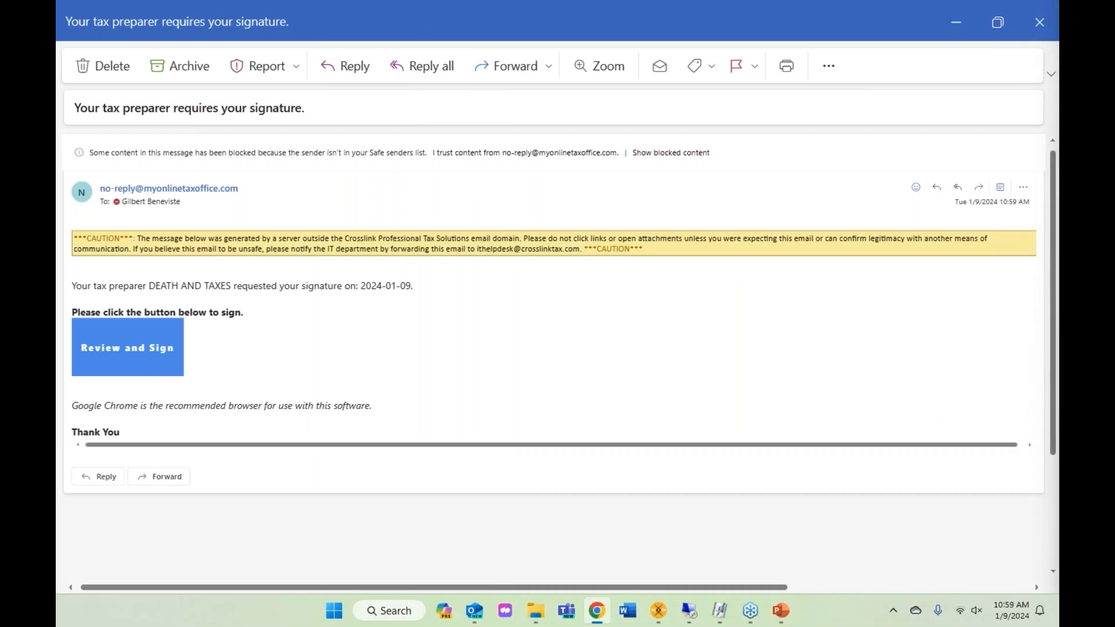
pyautogui.click(955, 22)
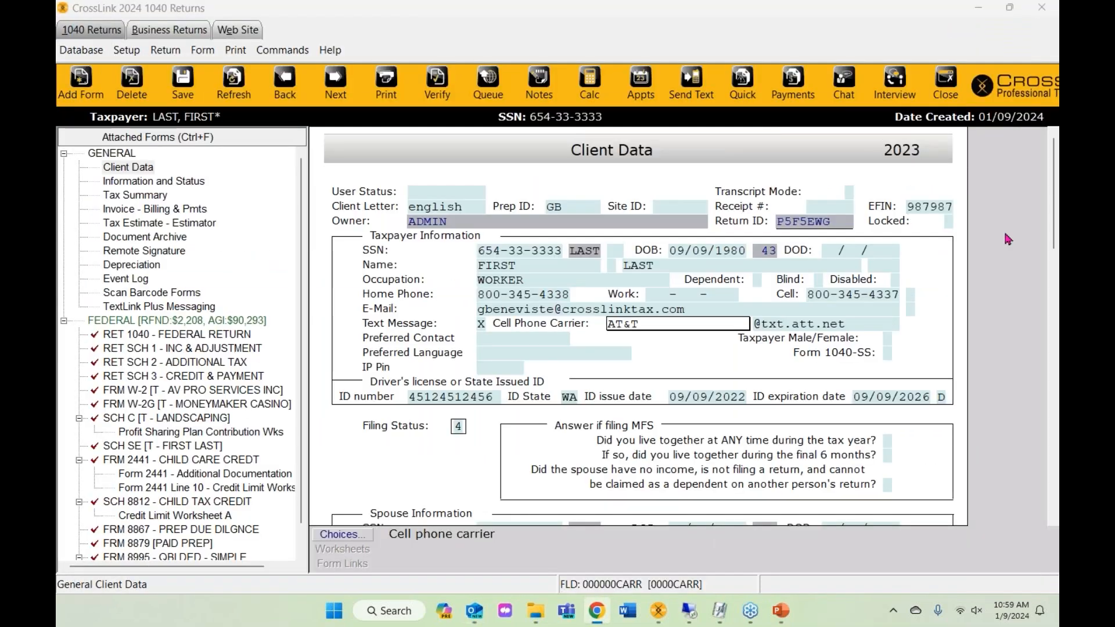
pyautogui.hotkey('alt', 'Tab')
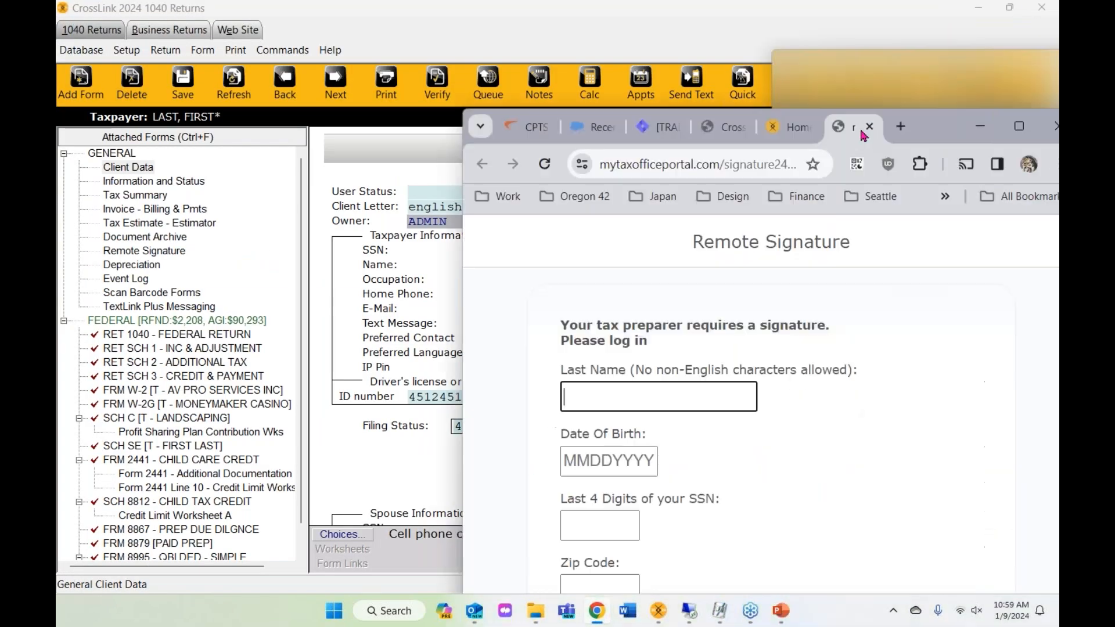
pyautogui.press('super+Right')
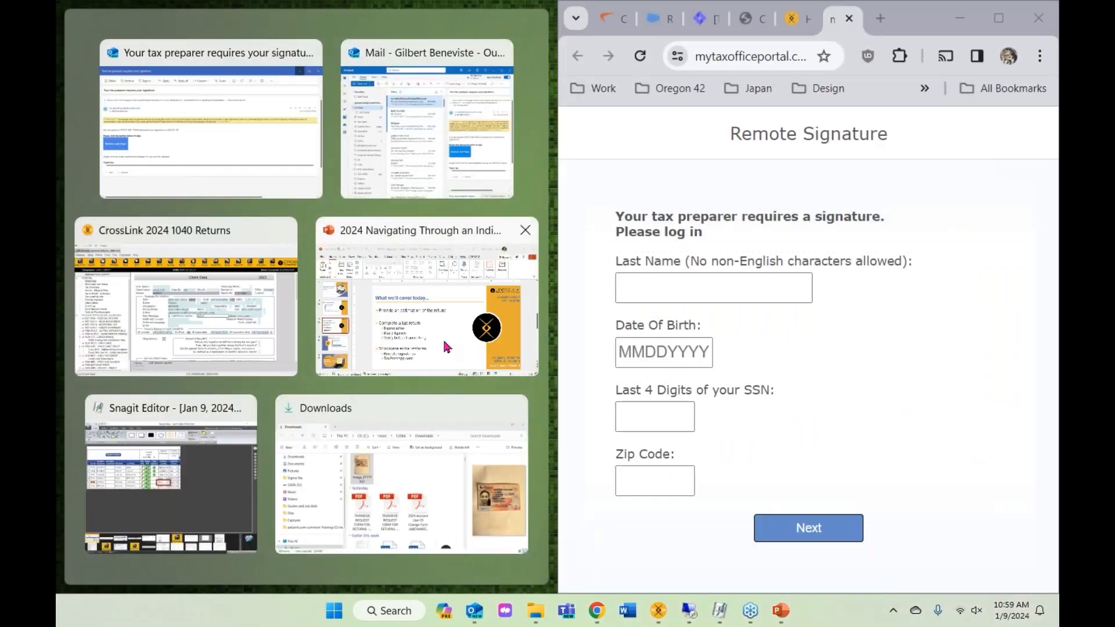
pyautogui.click(399, 316)
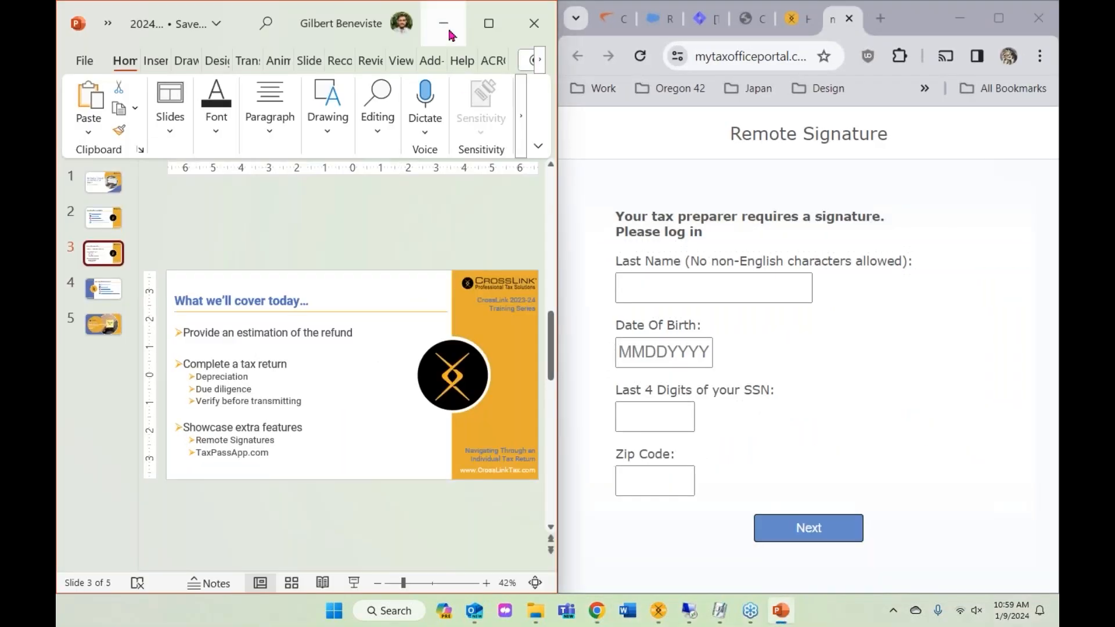
pyautogui.click(443, 13)
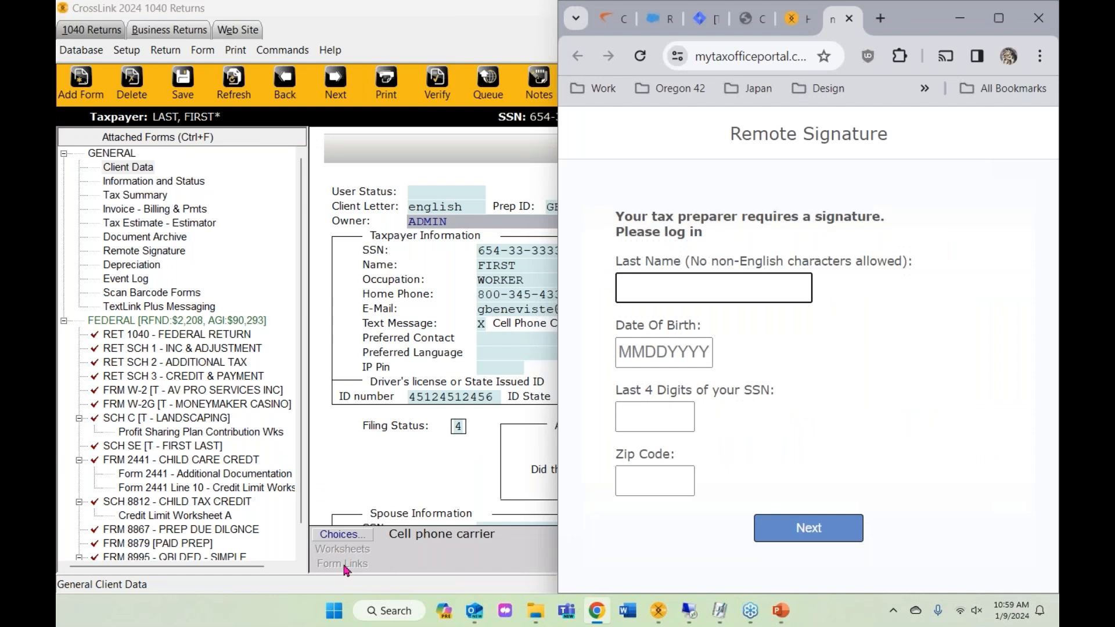
pyautogui.click(345, 567)
pyautogui.hotkey('alt', 'Tab')
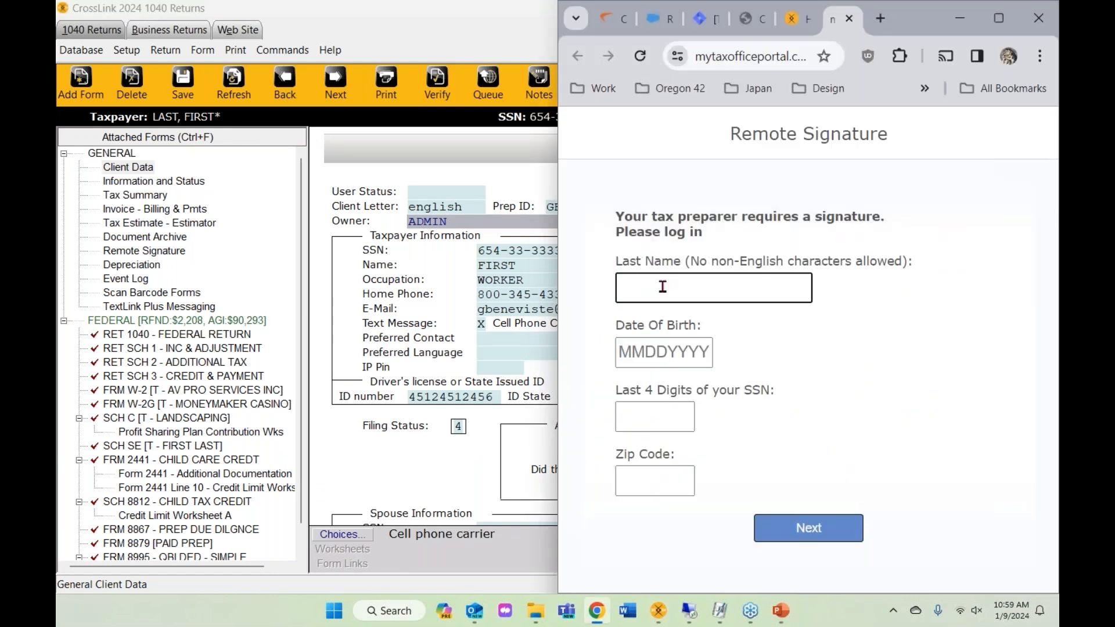
# - Enter the taxpayer's last name on the login form, then check the CrossLink Client Data form
pyautogui.moveTo(654, 287)
pyautogui.write('Last')
pyautogui.click(638, 360)
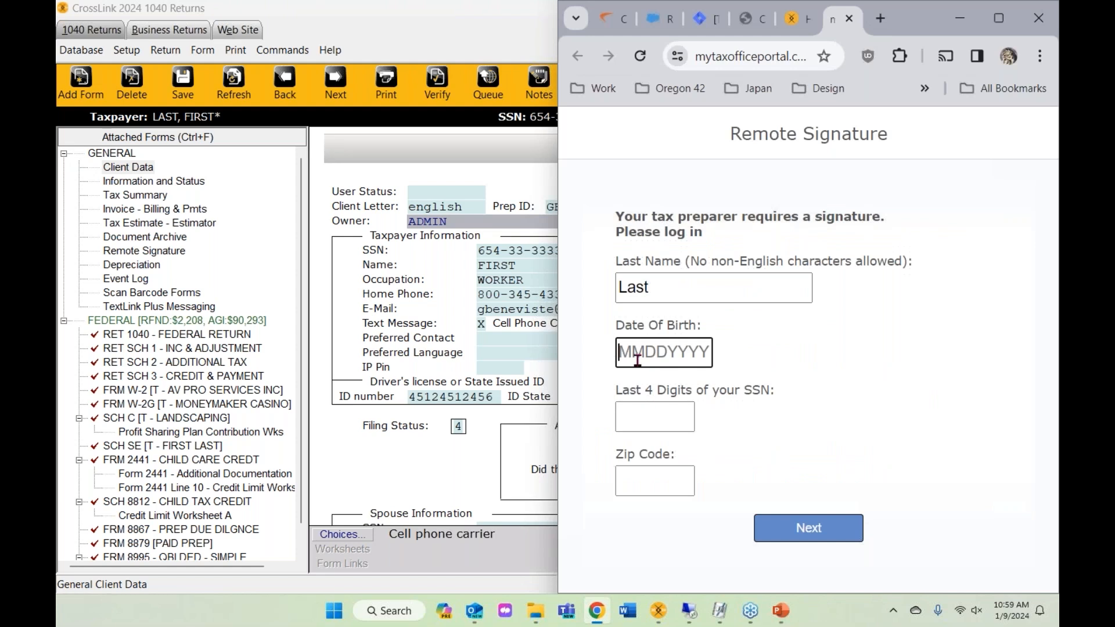
pyautogui.click(960, 18)
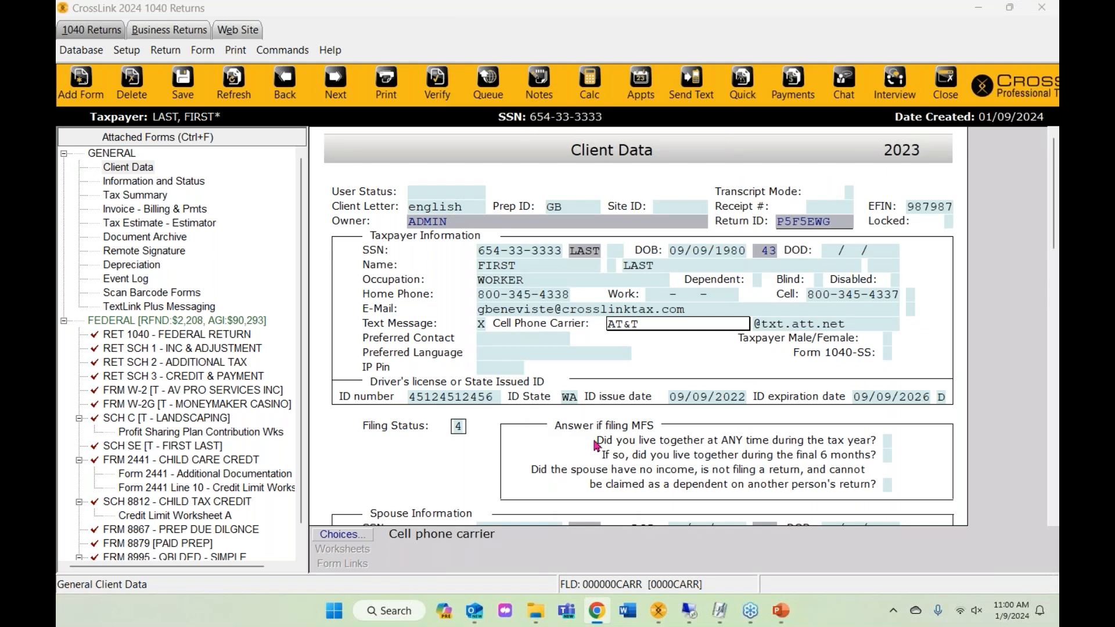
pyautogui.scroll(-5, 595, 445)
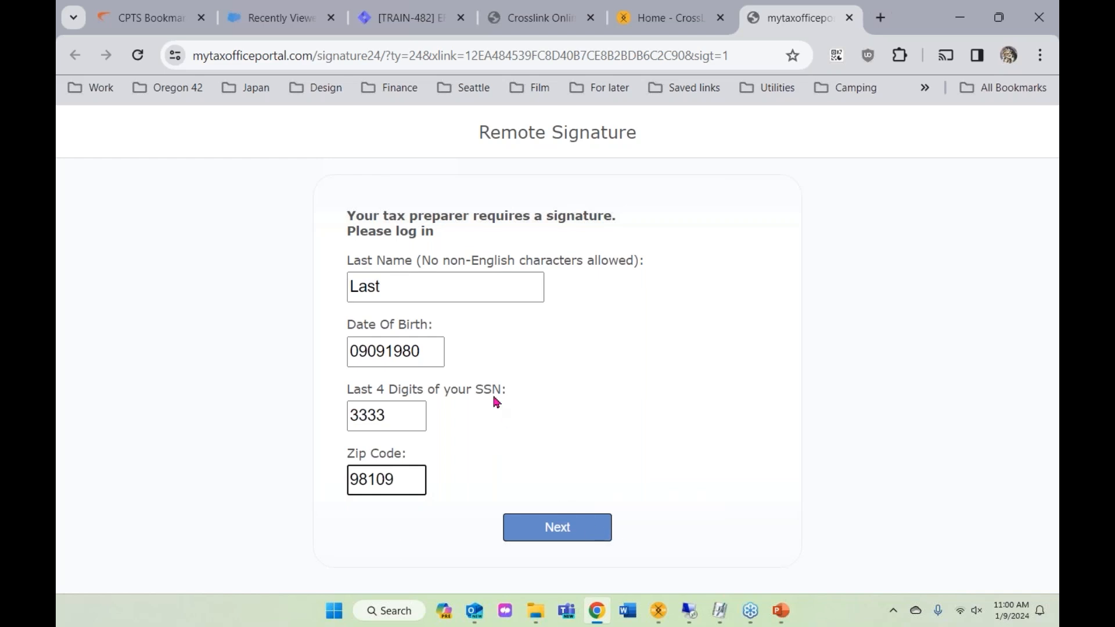
# - Log in, scroll through the return PDF pages, and answer Yes to 'Is the document accurate'
pyautogui.click(558, 526)
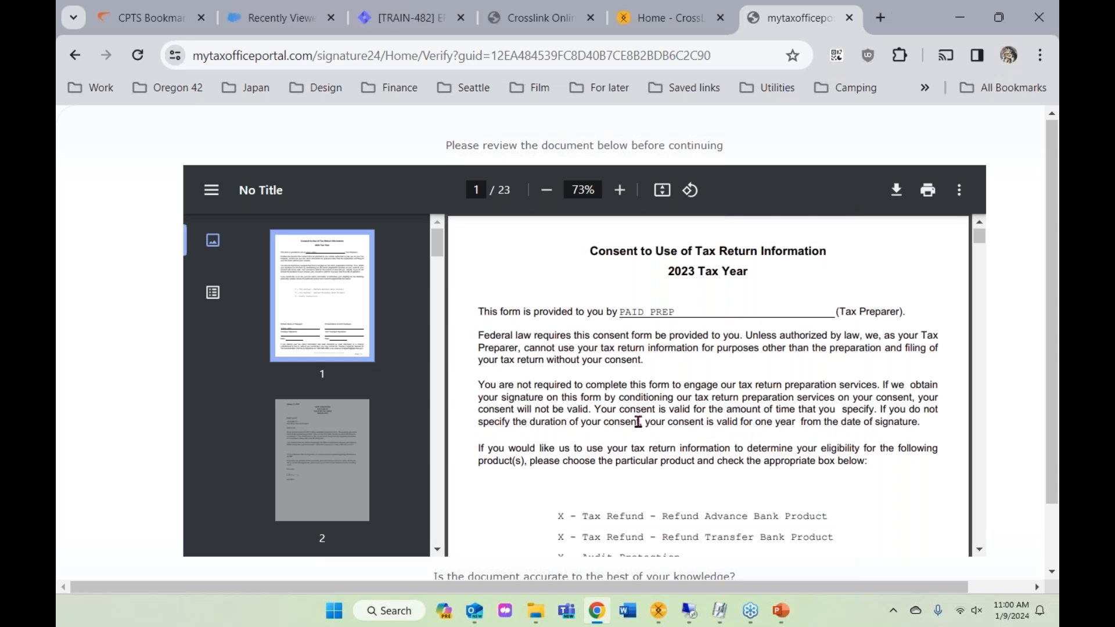
pyautogui.scroll(-20, 637, 422)
pyautogui.scroll(-20, 642, 415)
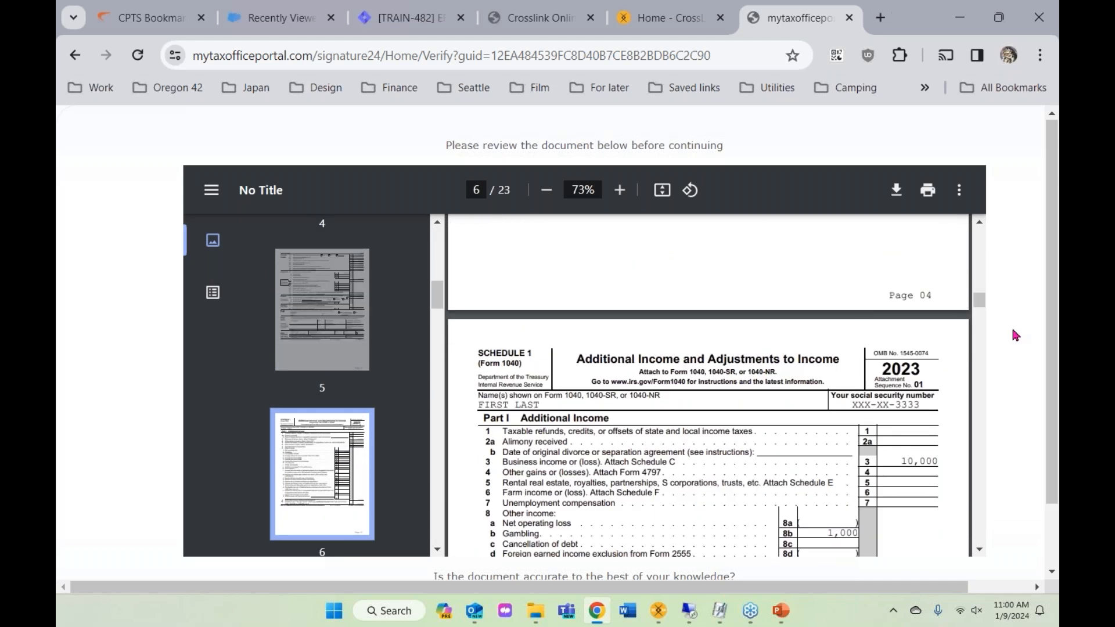
pyautogui.scroll(-2, 1015, 336)
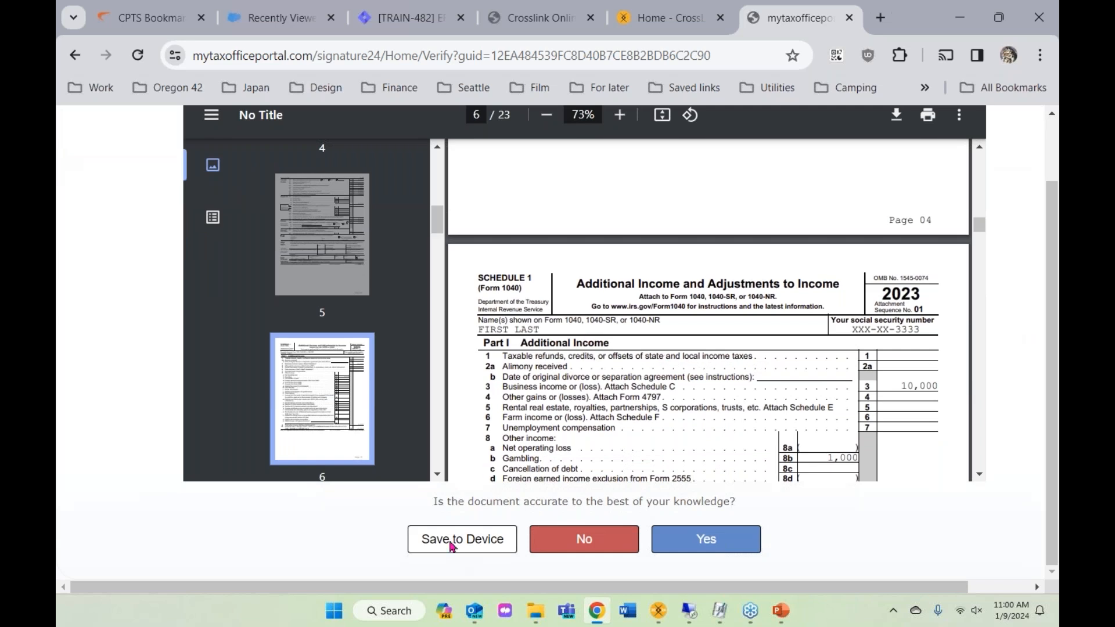
pyautogui.scroll(-6, 572, 345)
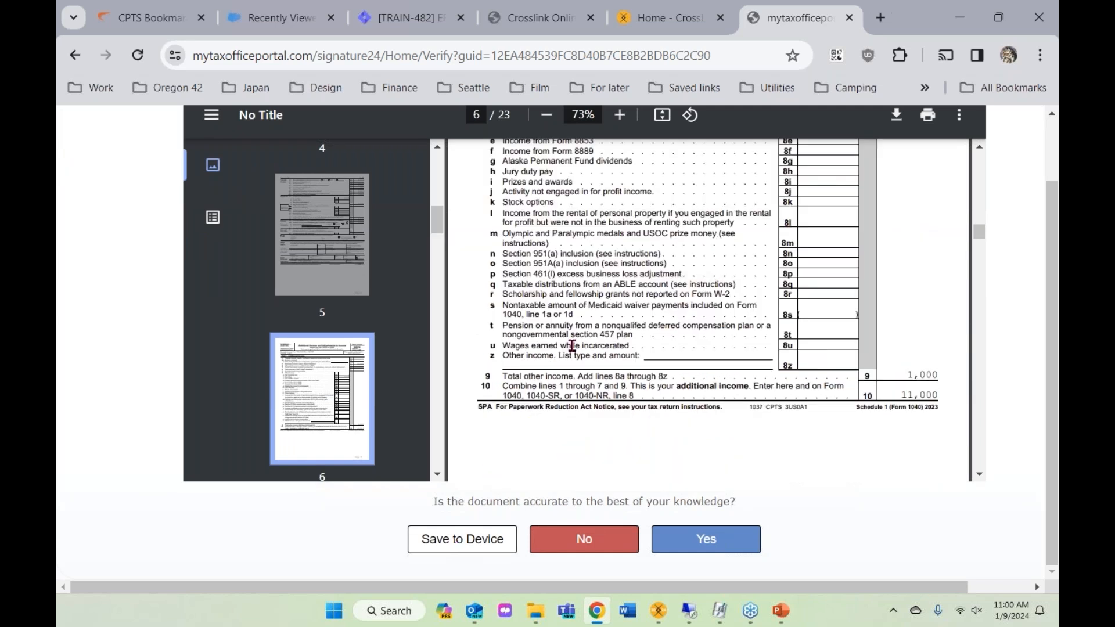
pyautogui.click(698, 542)
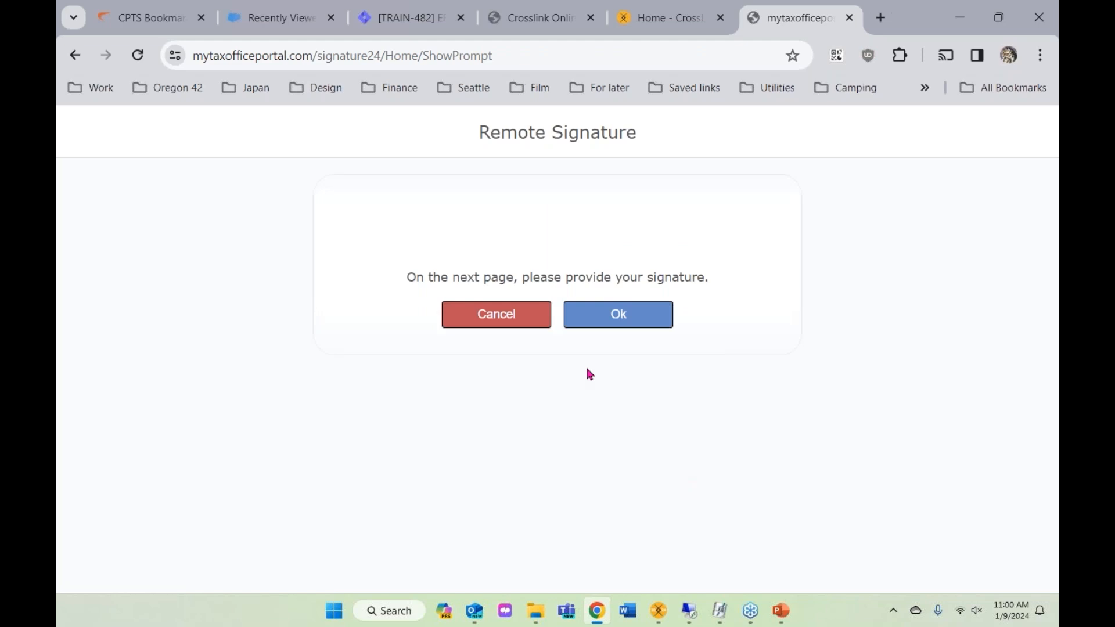
# - Draw the taxpayer's signature on the pad, submit it, and choose 'Yes, Sign Electronically'
pyautogui.click(611, 319)
pyautogui.moveTo(394, 278)
pyautogui.mouseDown()
pyautogui.moveTo(438, 229)
pyautogui.moveTo(415, 273)
pyautogui.moveTo(651, 266)
pyautogui.mouseUp()
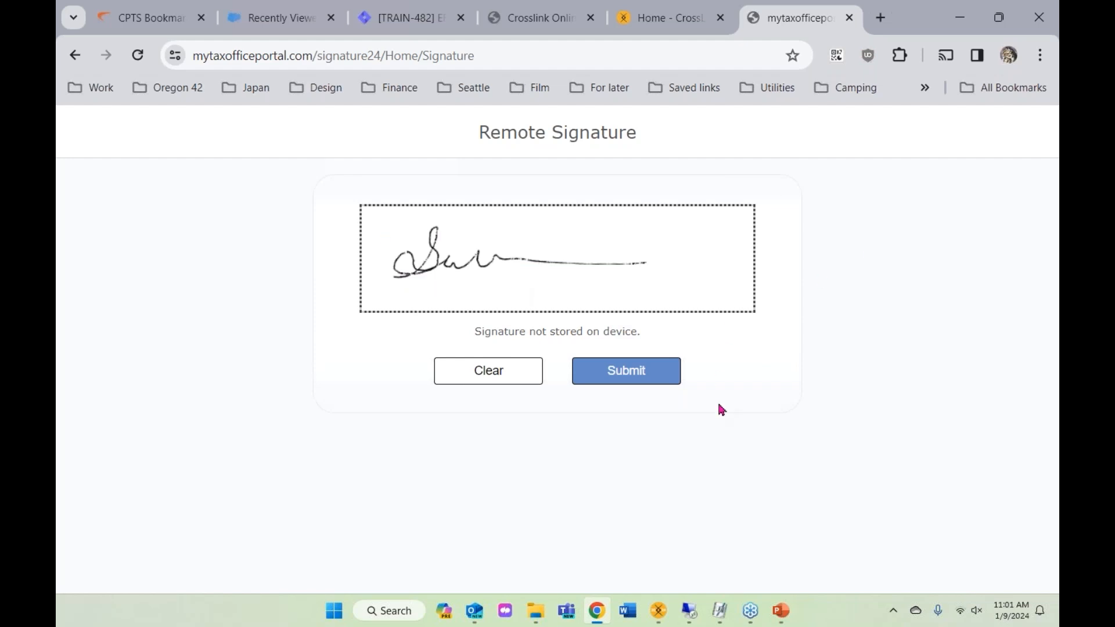
pyautogui.click(622, 371)
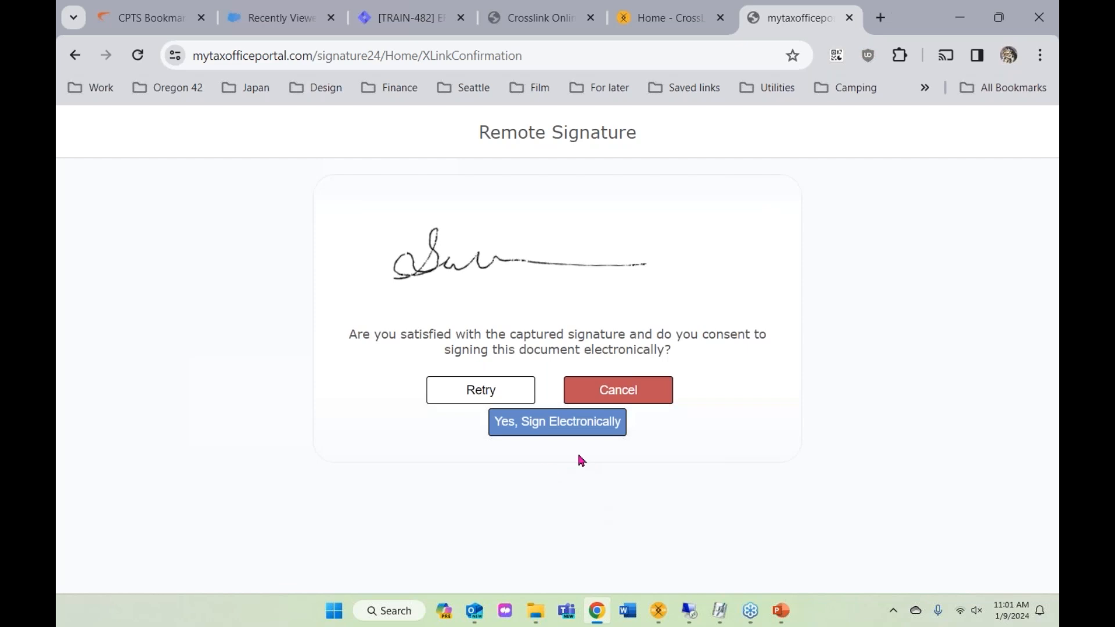
pyautogui.click(532, 428)
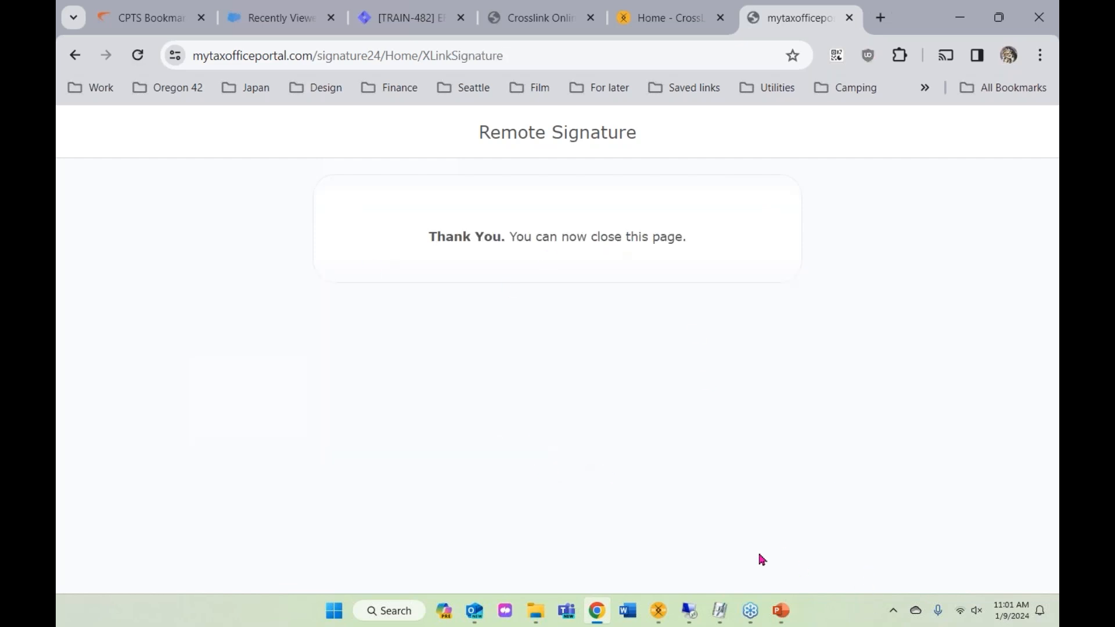
# - Back in CrossLink, open the client's Archived Documents Listing
pyautogui.click(663, 619)
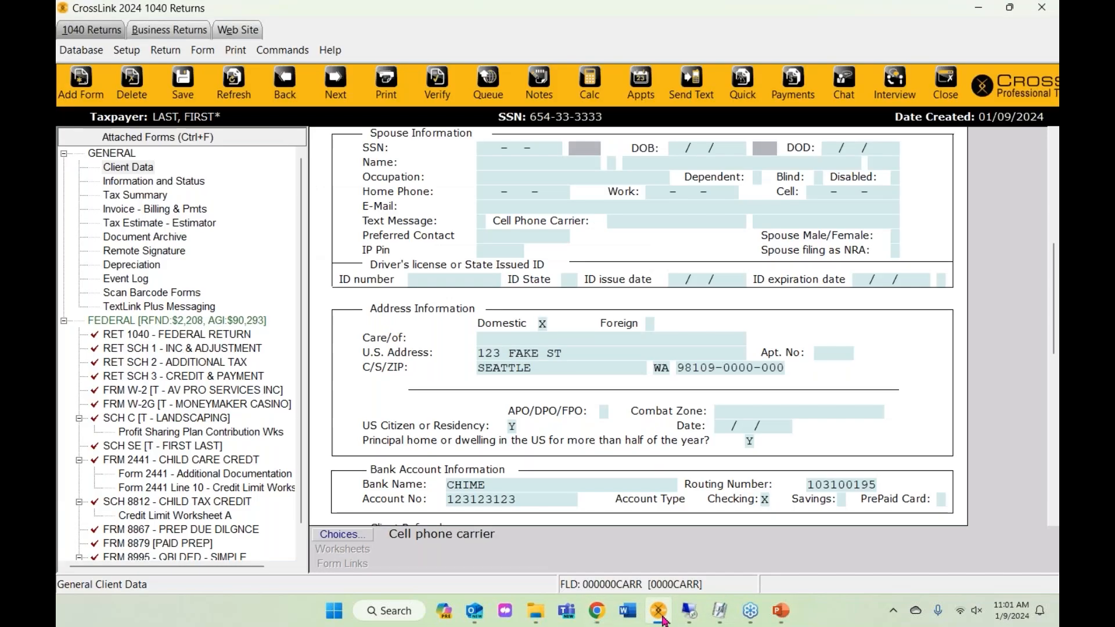
pyautogui.scroll(3, 605, 378)
pyautogui.scroll(4, 604, 378)
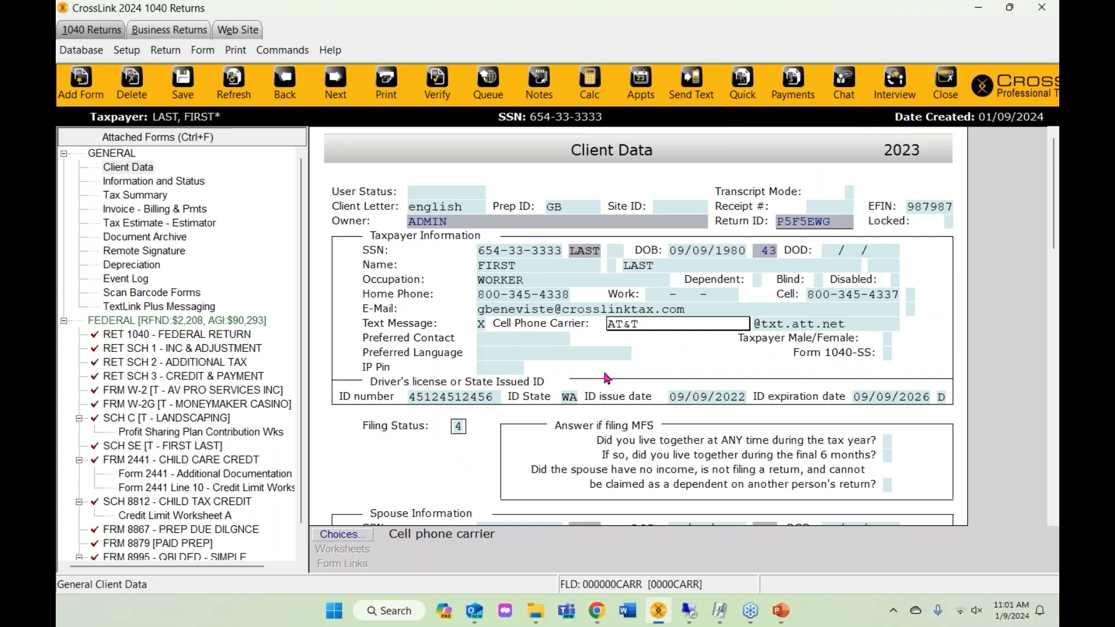
pyautogui.click(151, 239)
pyautogui.doubleClick(155, 240)
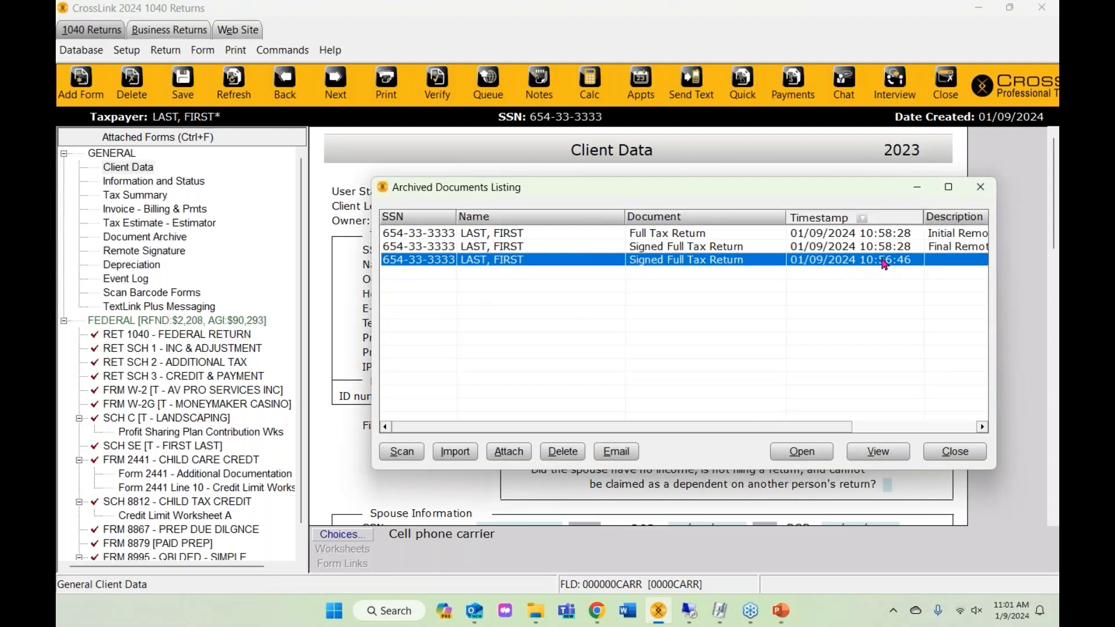
# - Open and review the signed full tax return archived at 10:58:28, then close the PDF
pyautogui.click(895, 249)
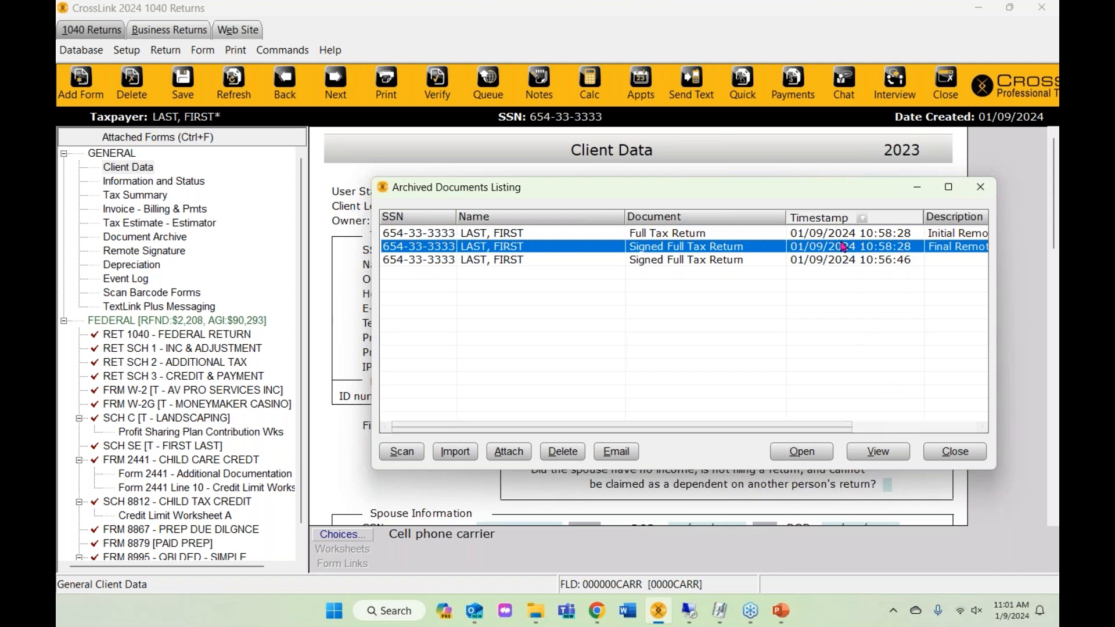
pyautogui.doubleClick(649, 253)
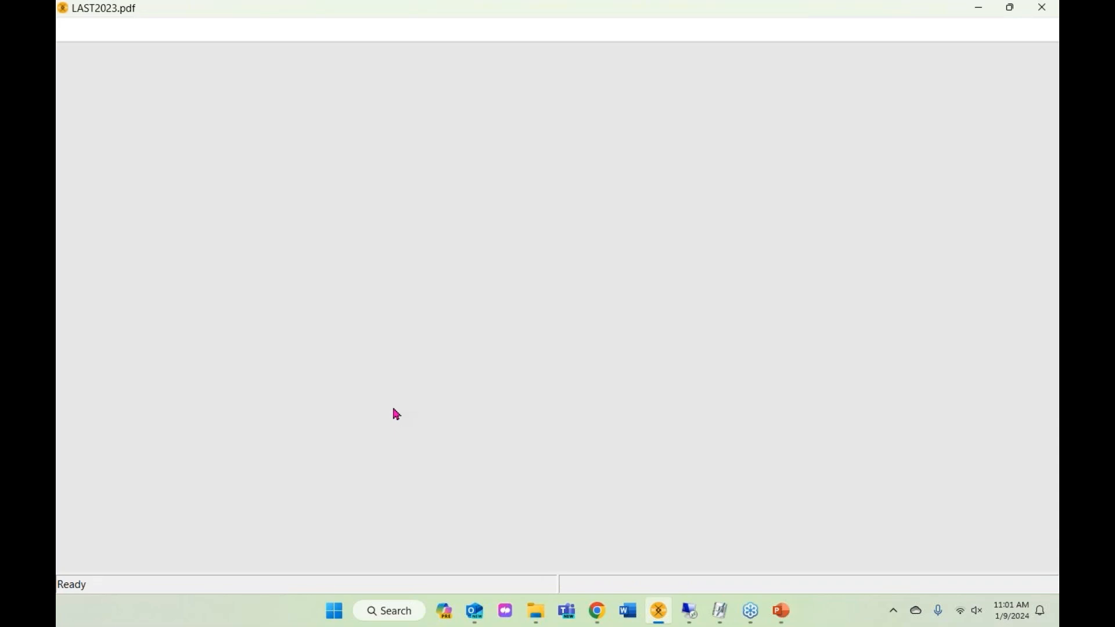
pyautogui.scroll(5, 422, 408)
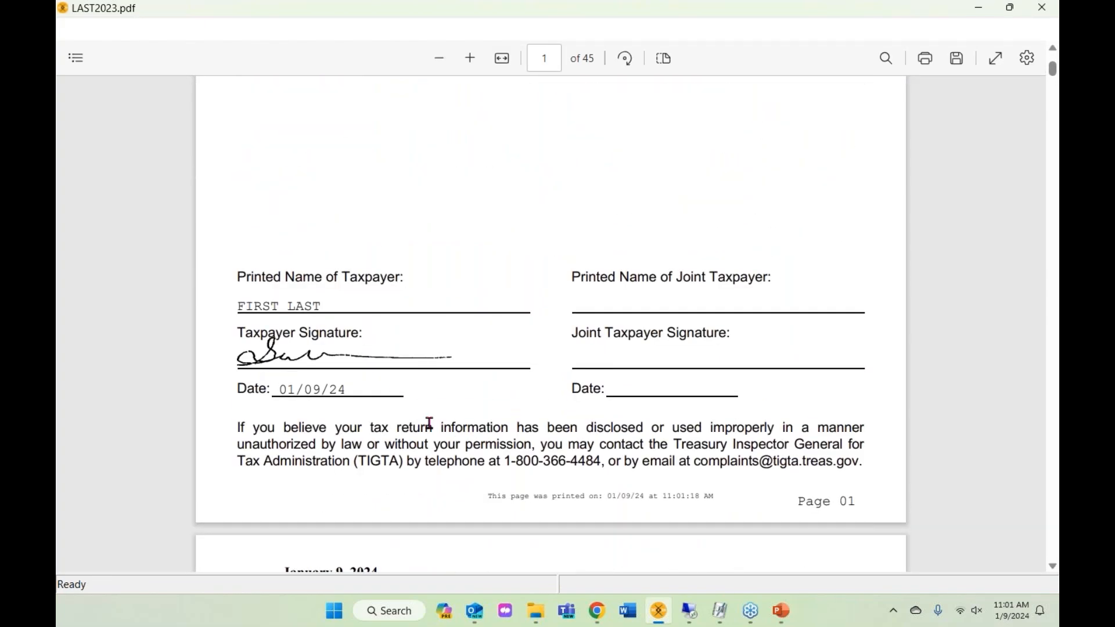
pyautogui.scroll(-5, 428, 421)
pyautogui.scroll(-6, 431, 417)
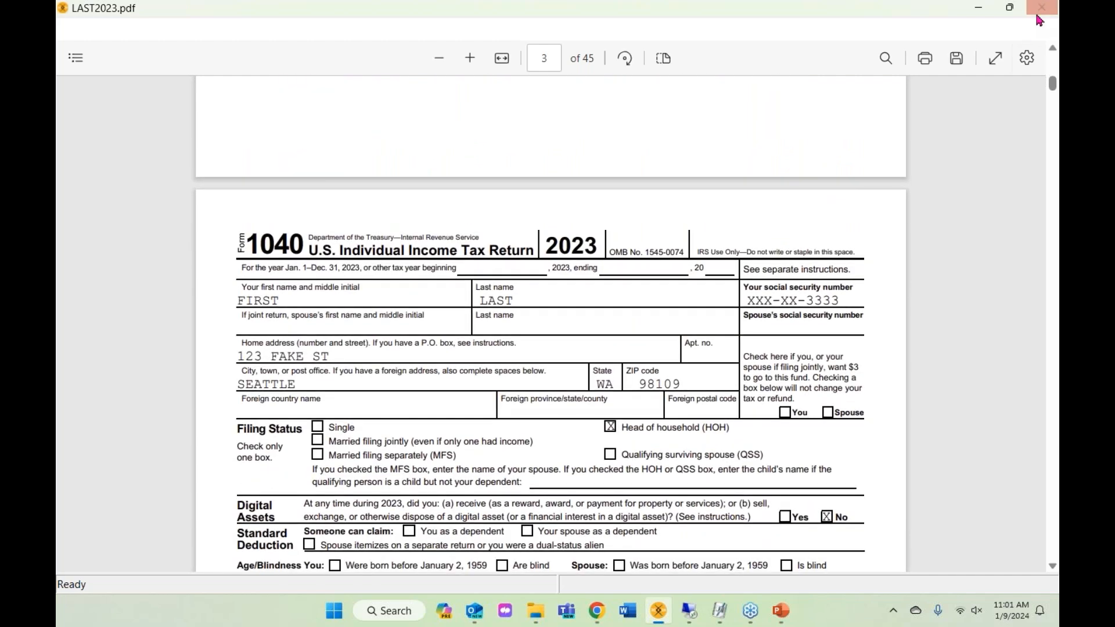
pyautogui.click(1037, 10)
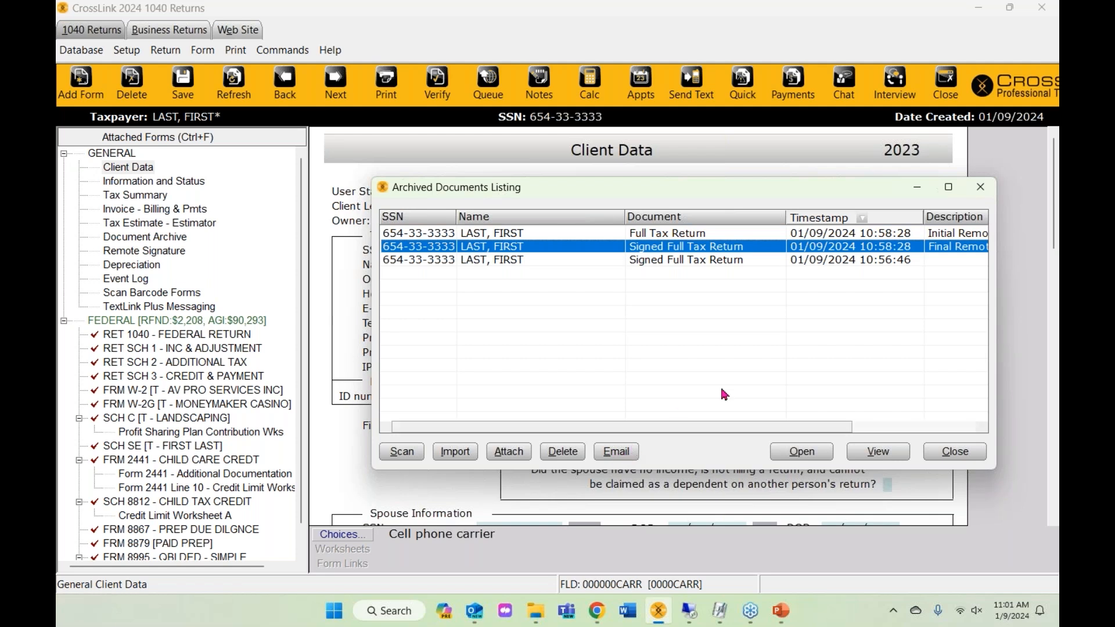
# - Close the archived documents listing and queue the return with Queue Federal checked
pyautogui.click(980, 187)
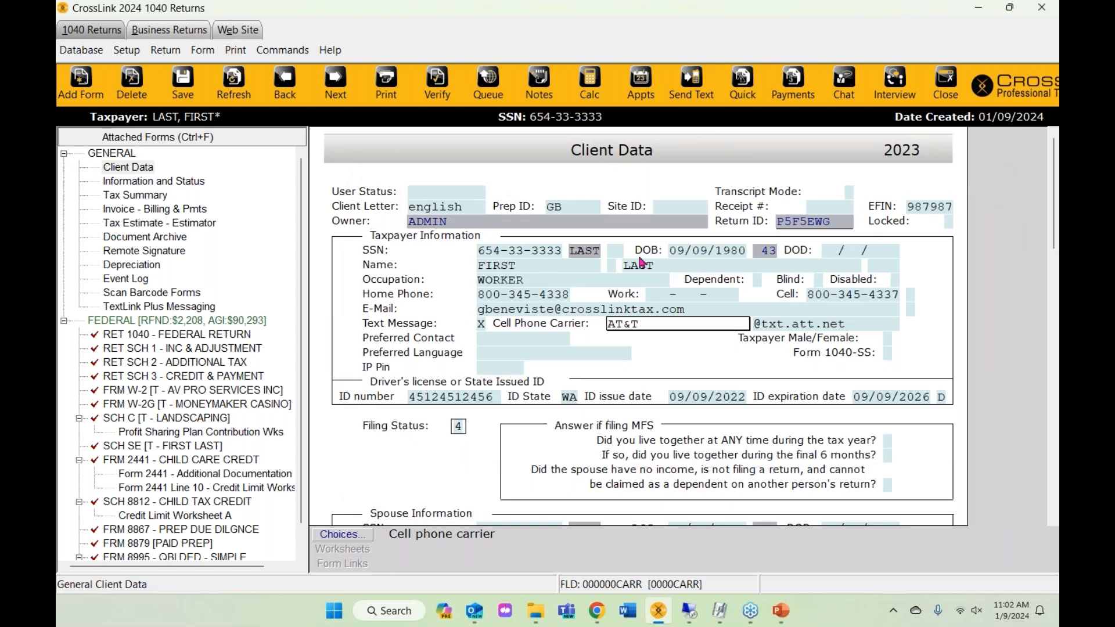
pyautogui.click(484, 86)
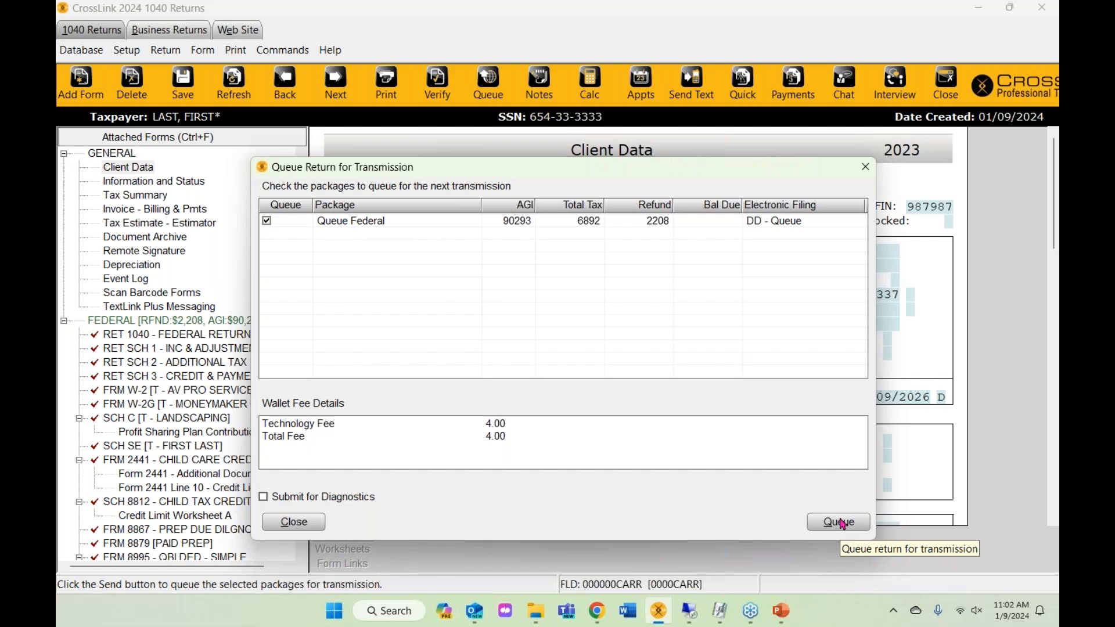
pyautogui.click(841, 522)
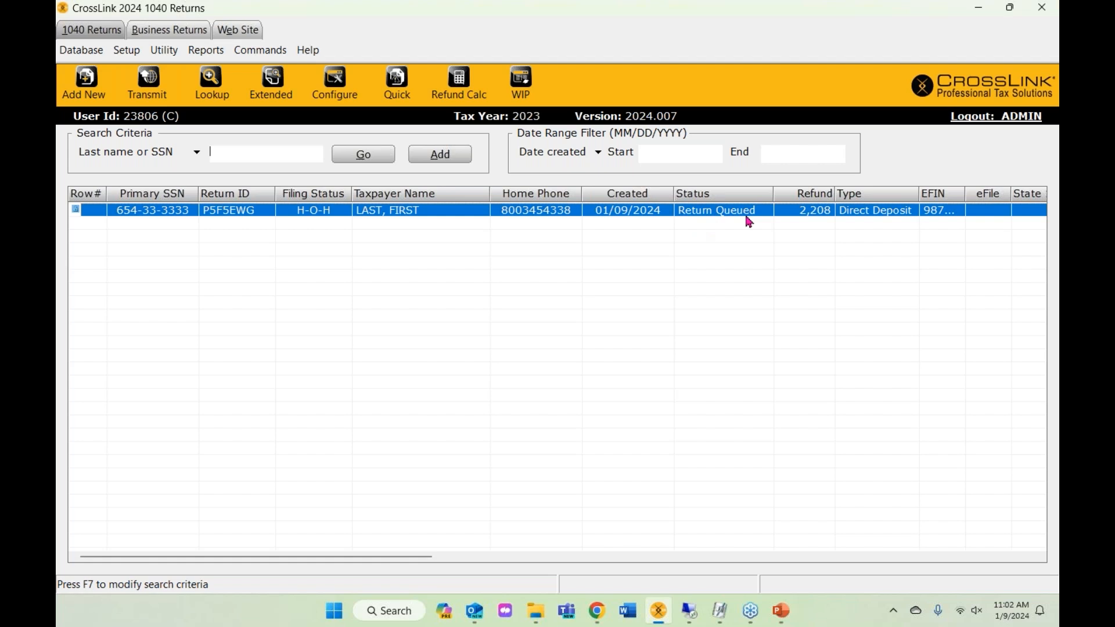
pyautogui.doubleClick(371, 218)
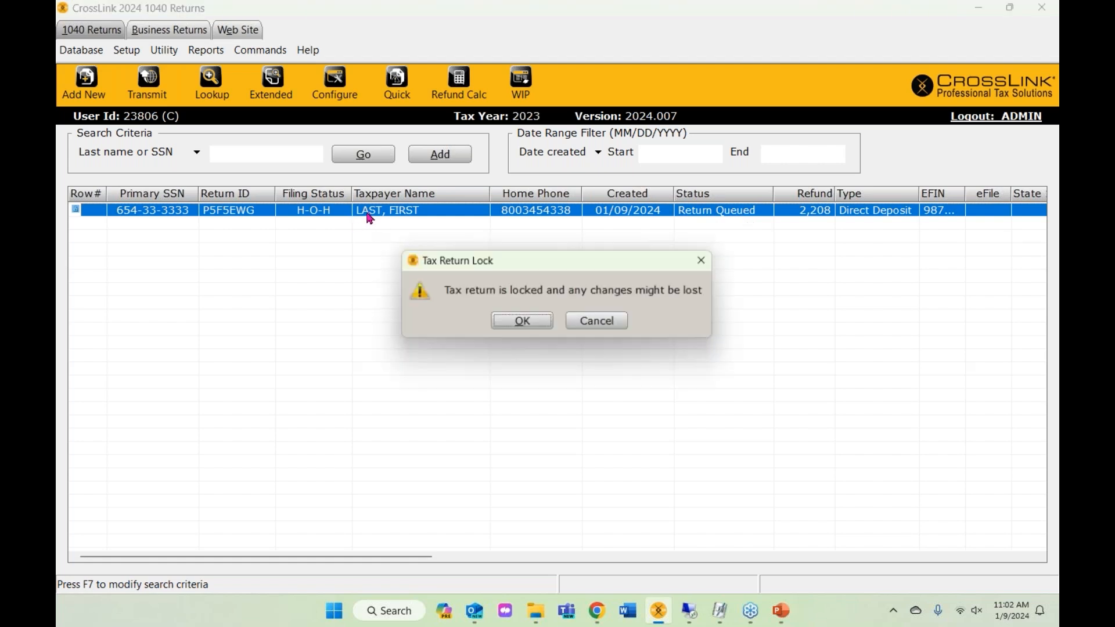
pyautogui.click(520, 332)
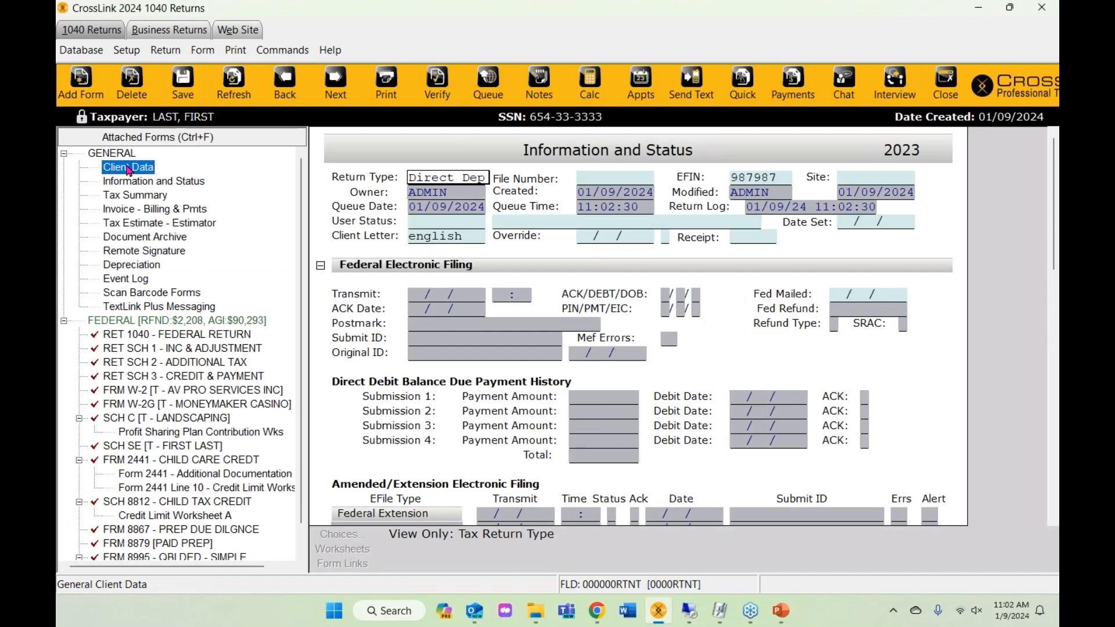
pyautogui.click(549, 281)
pyautogui.click(549, 255)
pyautogui.click(549, 266)
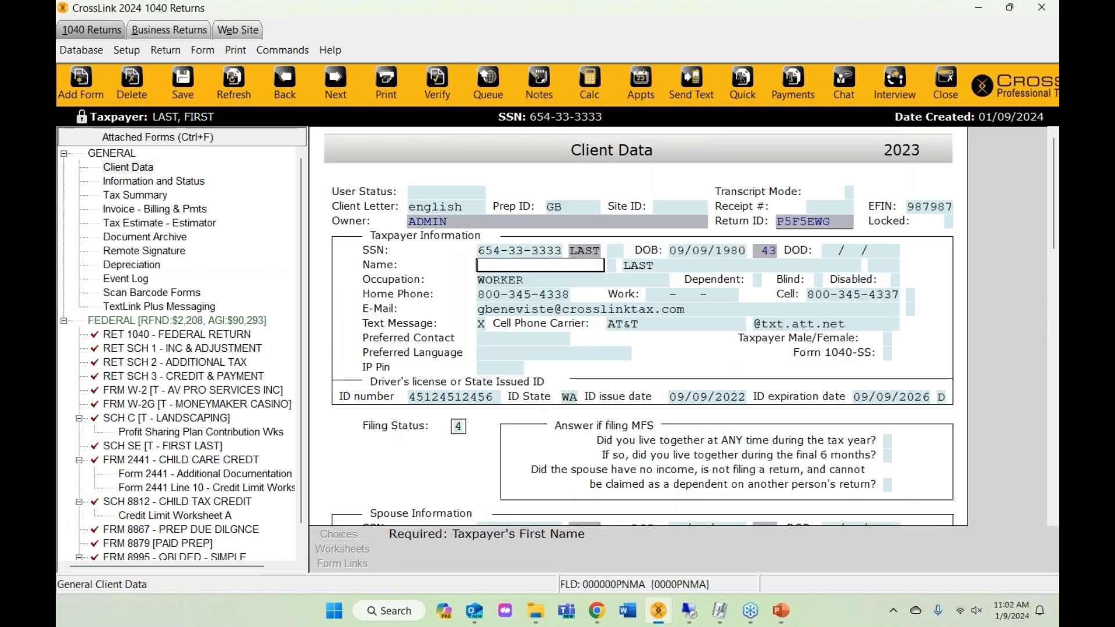
pyautogui.click(686, 266)
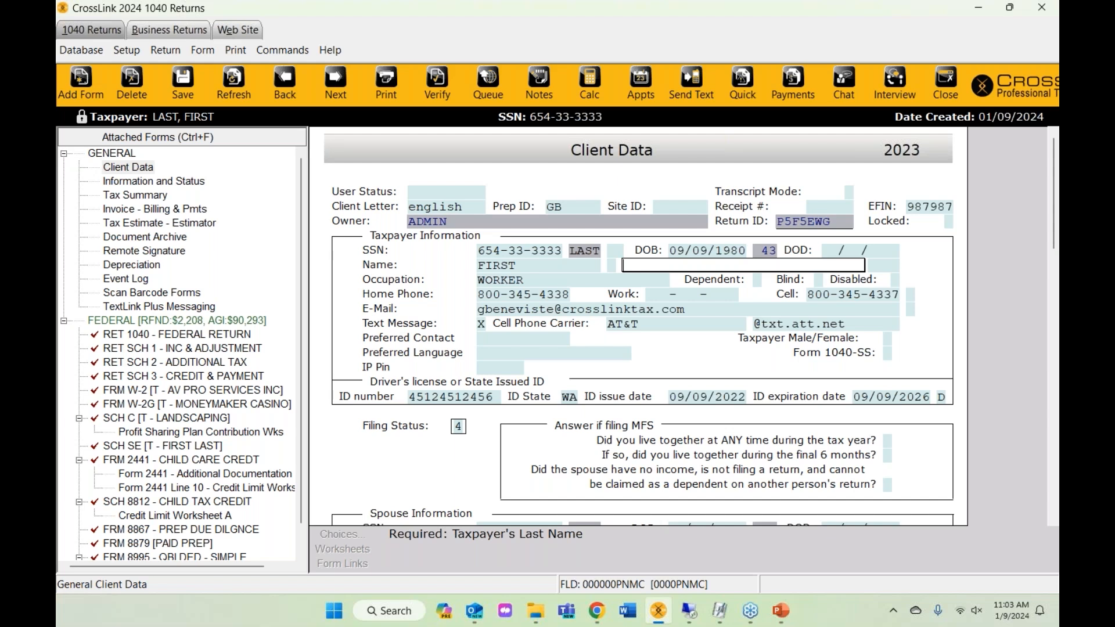
pyautogui.click(165, 50)
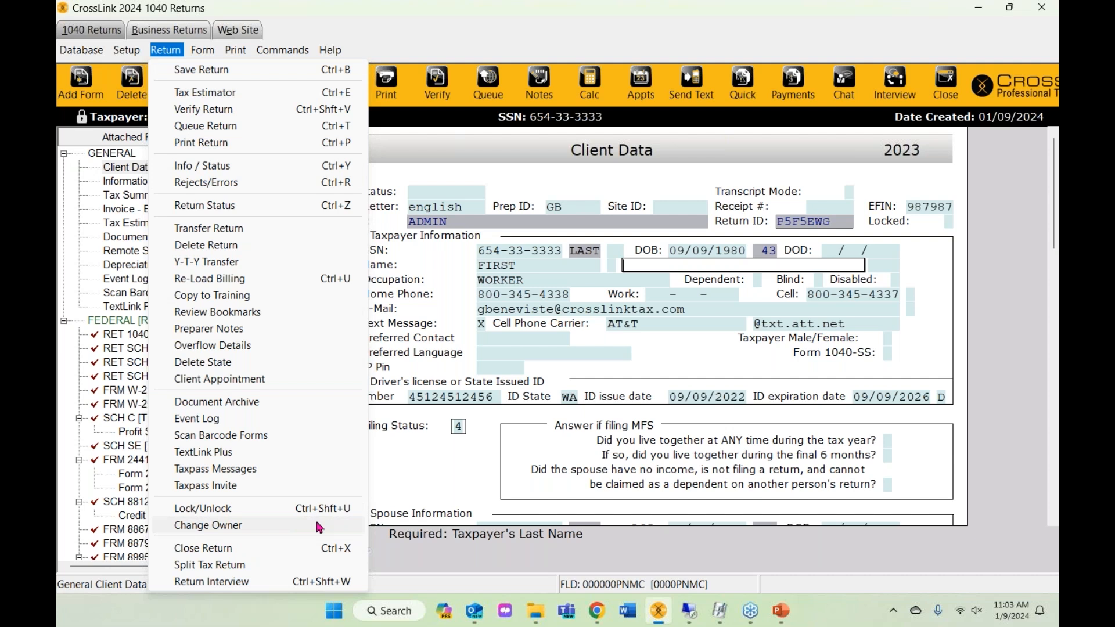
pyautogui.click(461, 490)
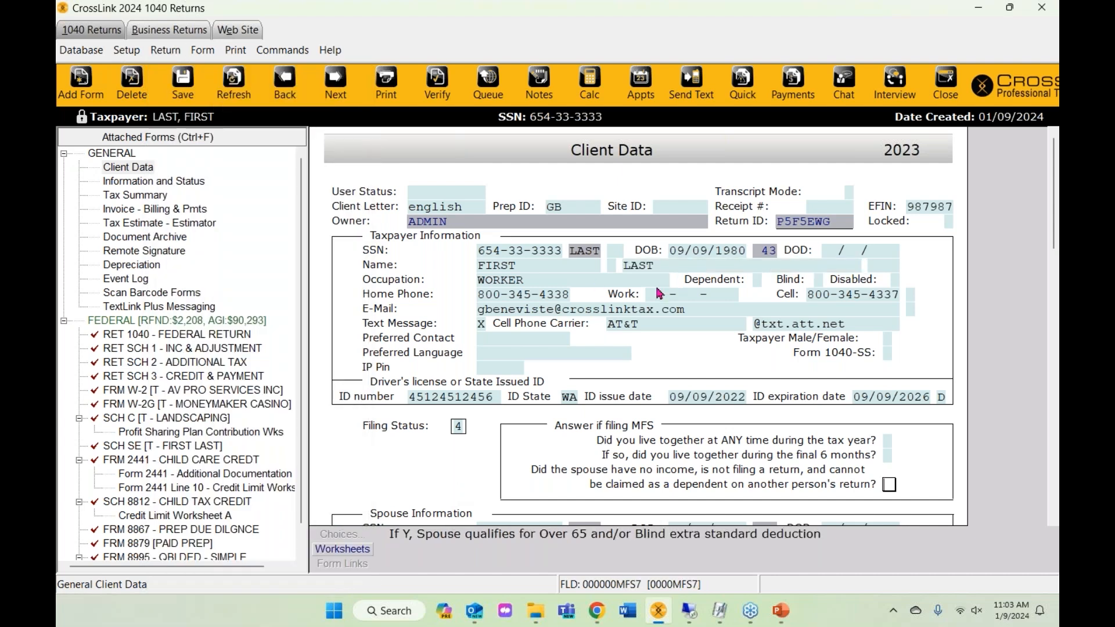
pyautogui.click(946, 90)
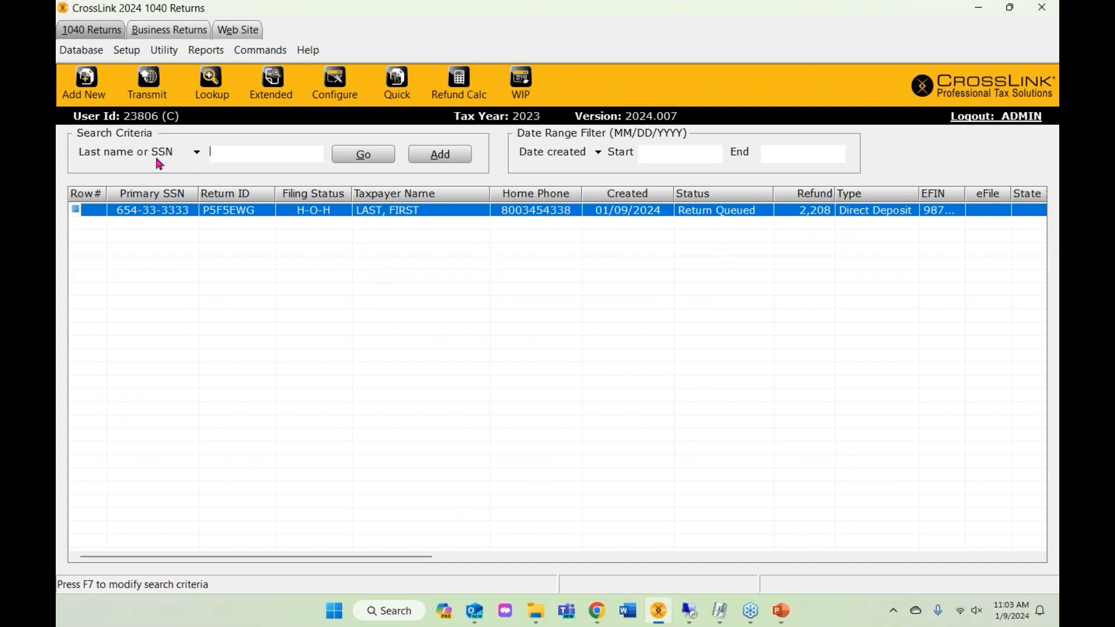
# - Start a Central Site transmission and review the transmit queue, toggling the queued return's checkbox
pyautogui.click(155, 91)
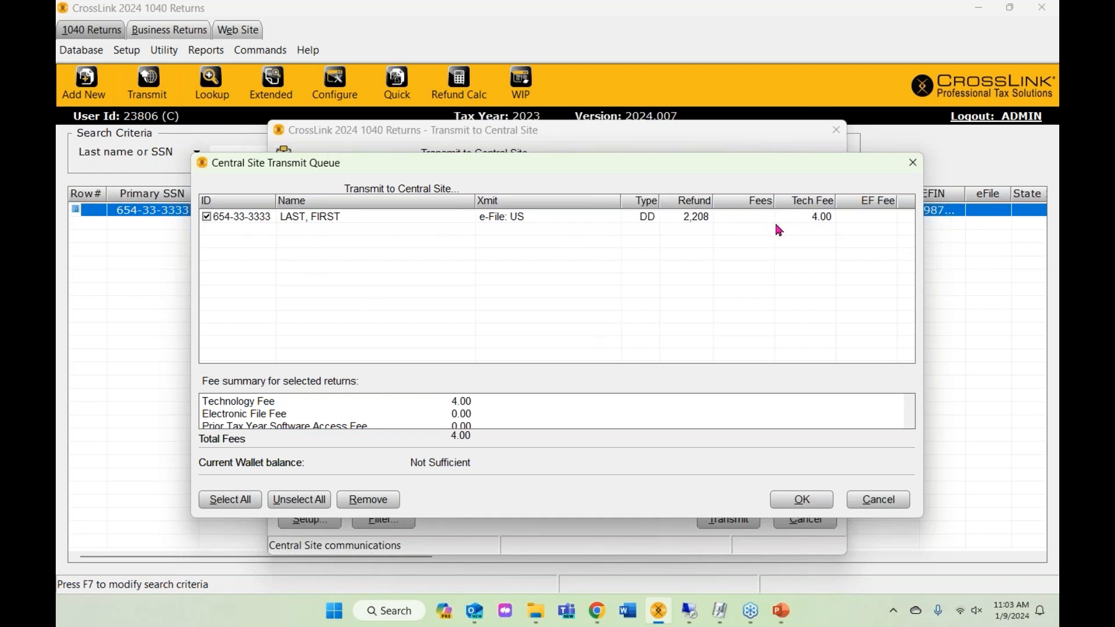
pyautogui.click(913, 163)
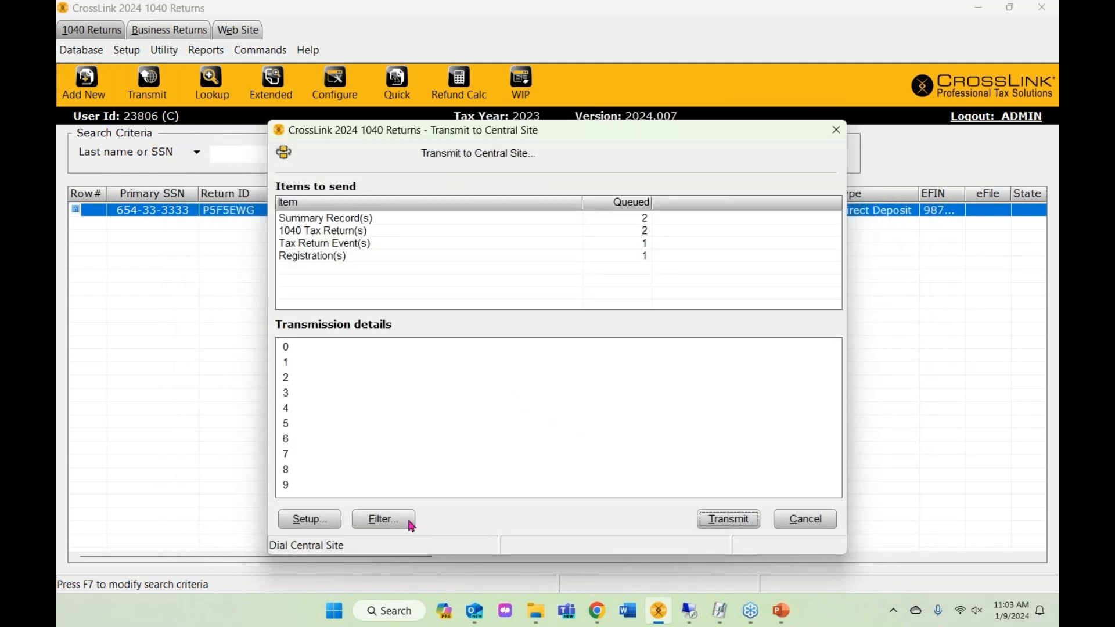
pyautogui.click(404, 519)
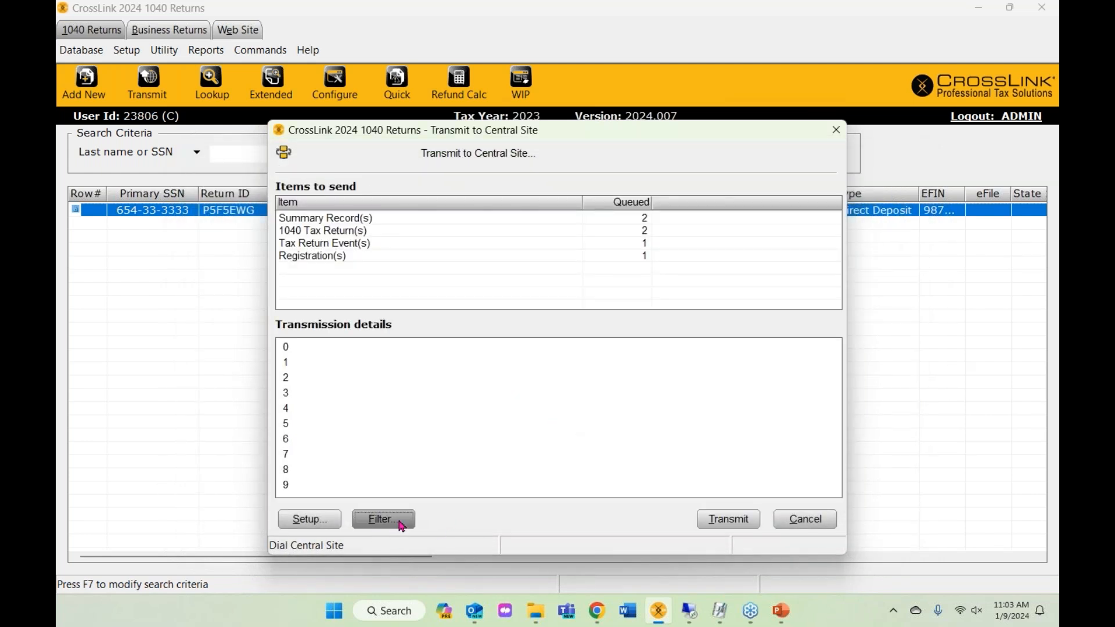
pyautogui.click(913, 163)
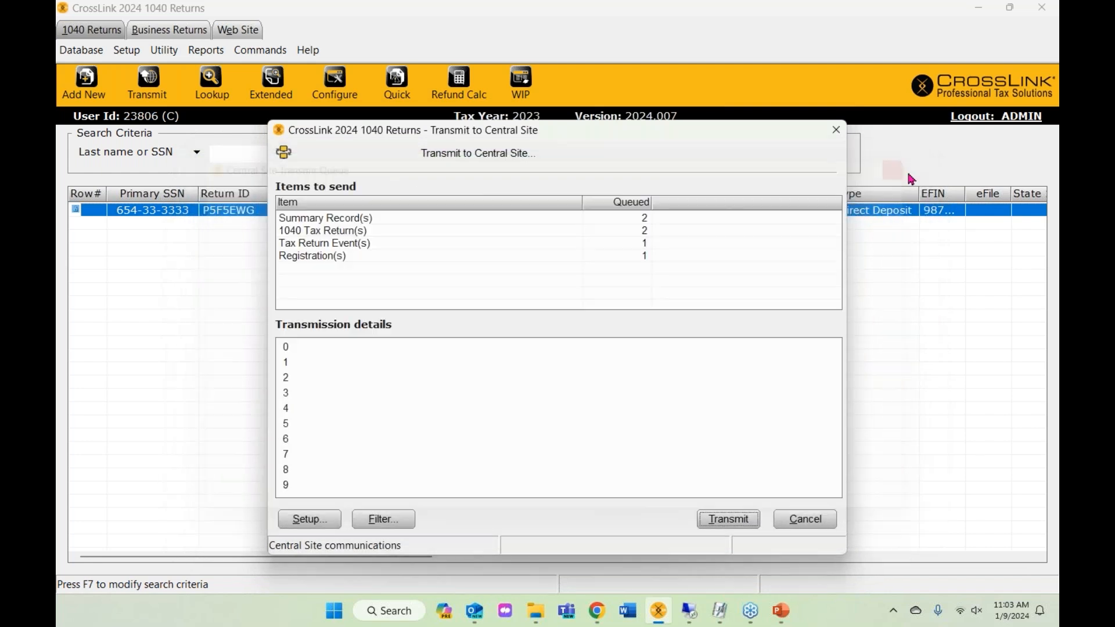
pyautogui.click(389, 520)
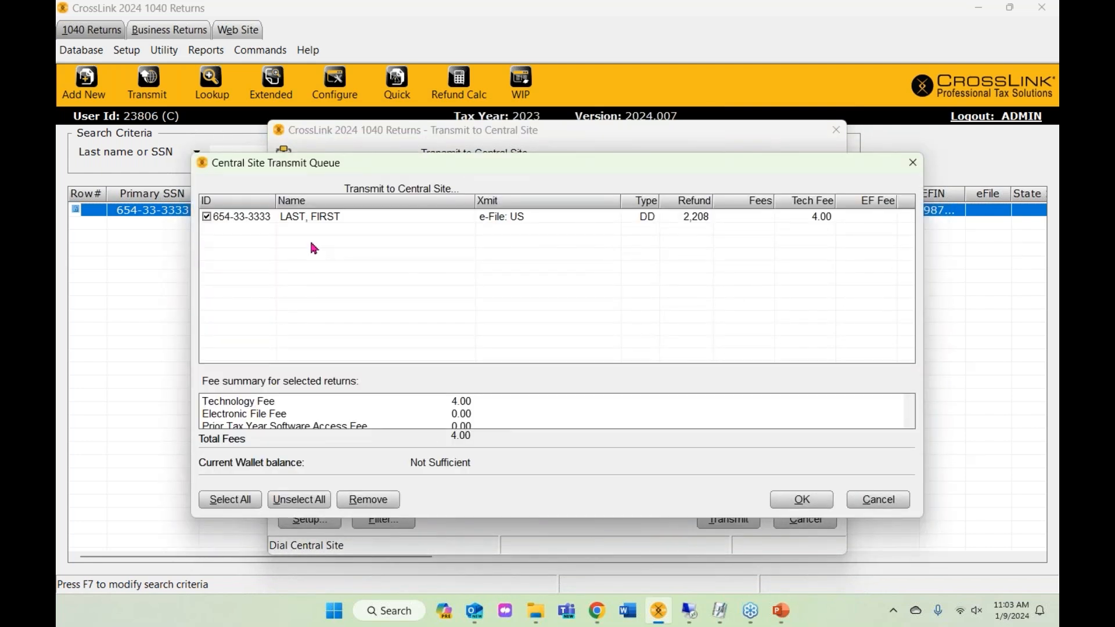
pyautogui.click(242, 216)
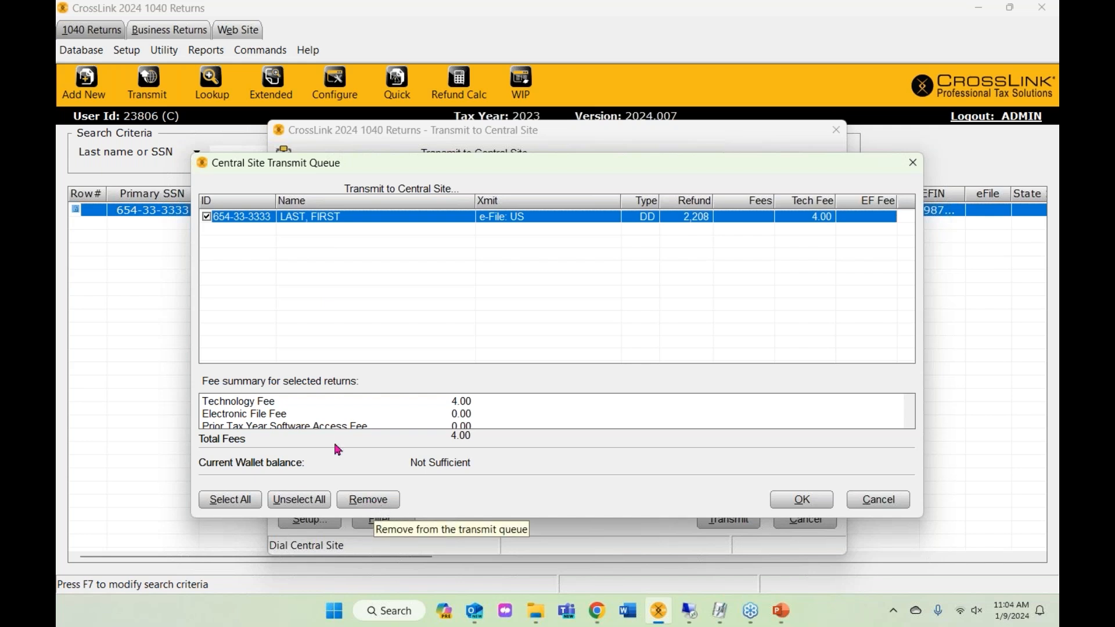
pyautogui.click(207, 217)
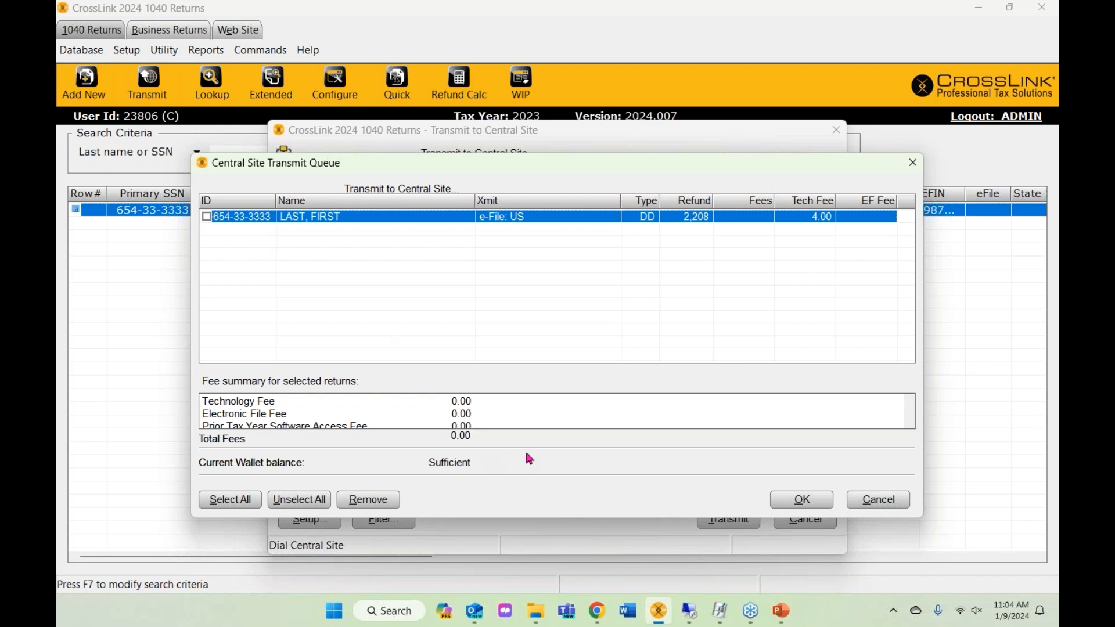
# - Confirm the queue selection, transmit to the Central Site, and acknowledge the success message
pyautogui.click(802, 501)
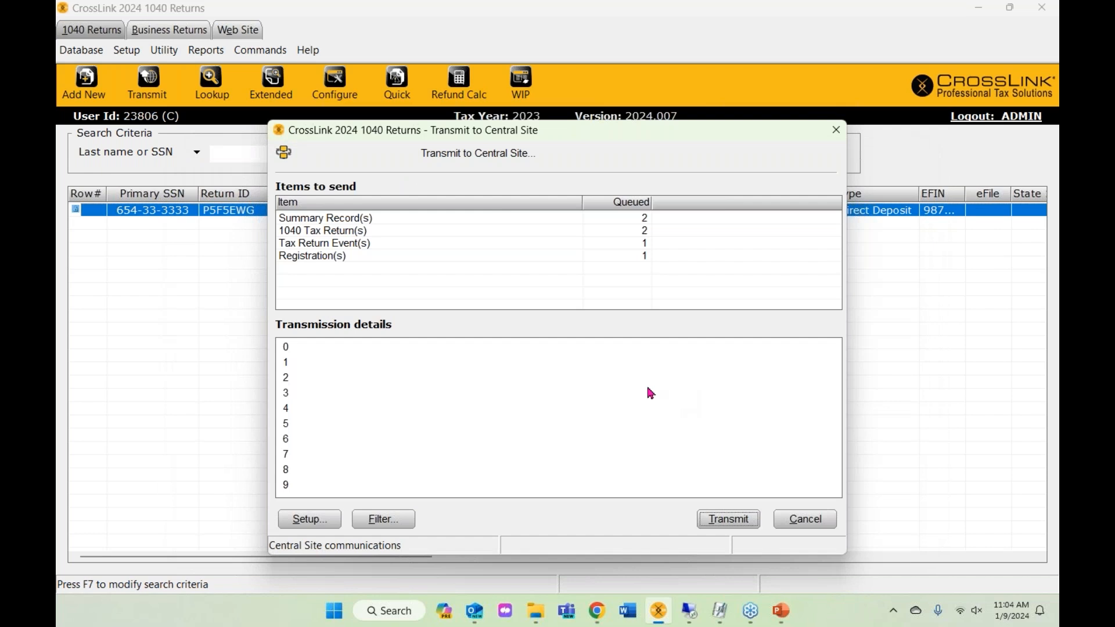
pyautogui.click(386, 518)
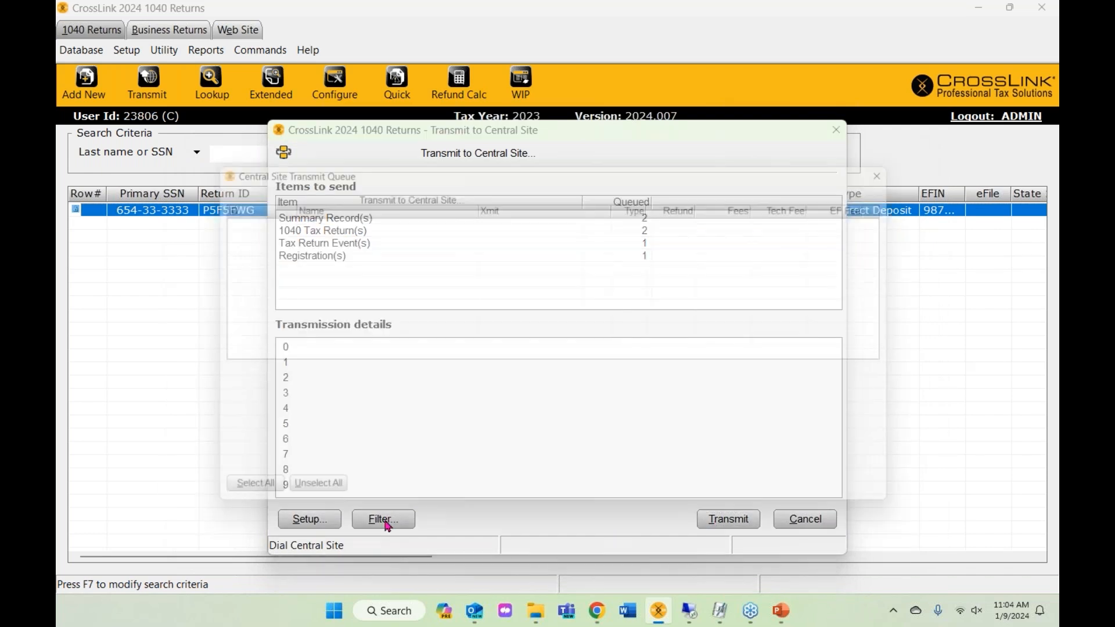
pyautogui.click(800, 500)
pyautogui.click(728, 518)
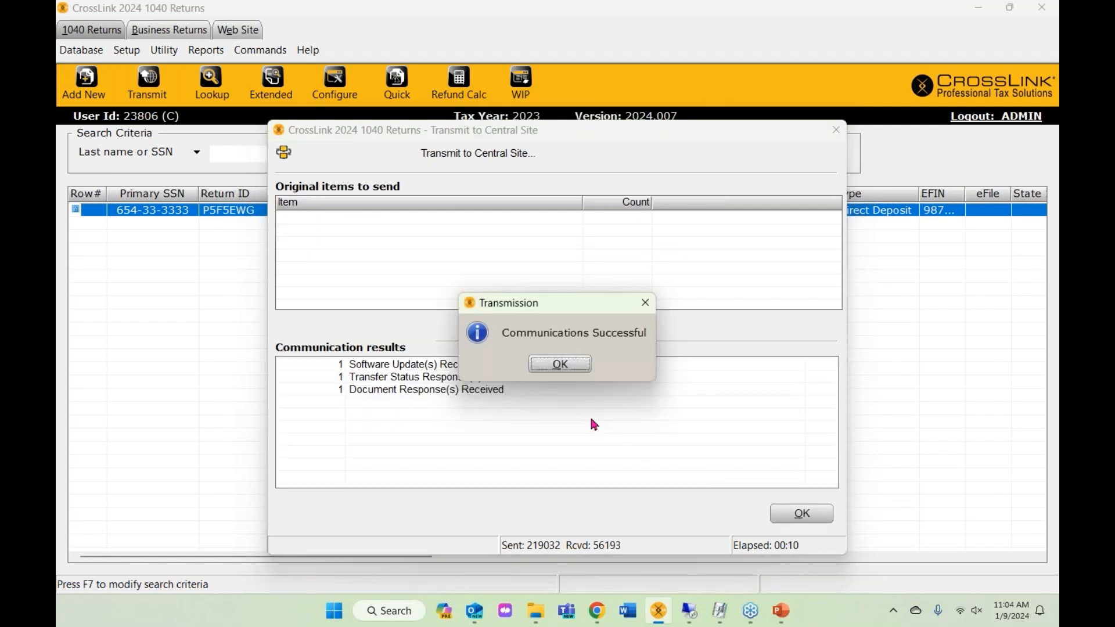
pyautogui.click(561, 364)
pyautogui.click(802, 513)
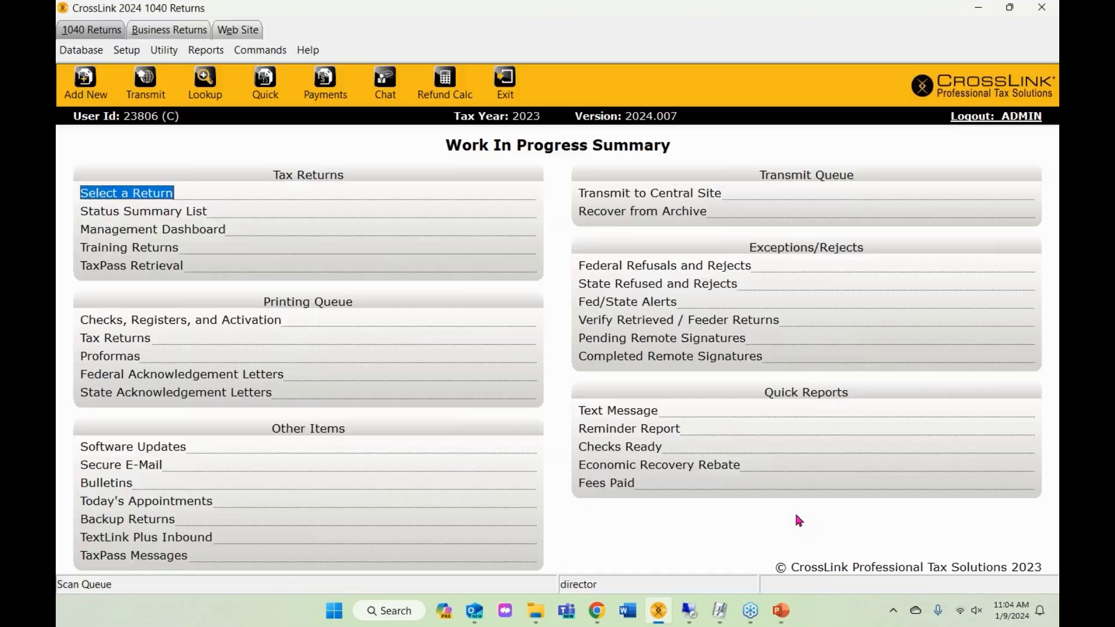
# - Run another Central Site transmission with the queued return re-included, then close the transmit window
pyautogui.click(141, 90)
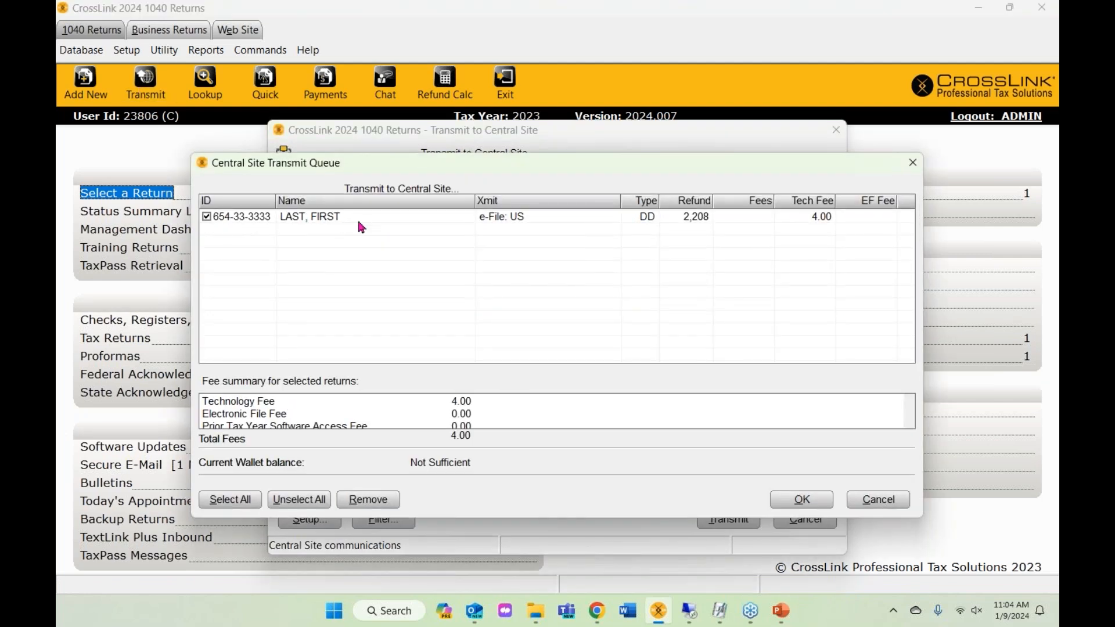
pyautogui.click(206, 216)
pyautogui.click(313, 218)
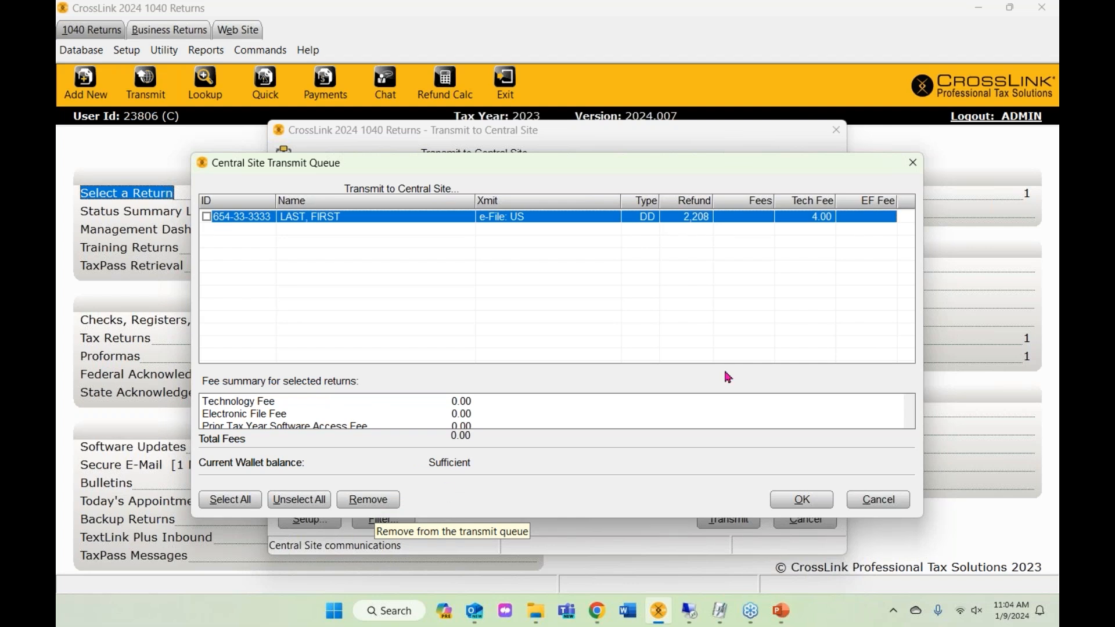
pyautogui.click(207, 217)
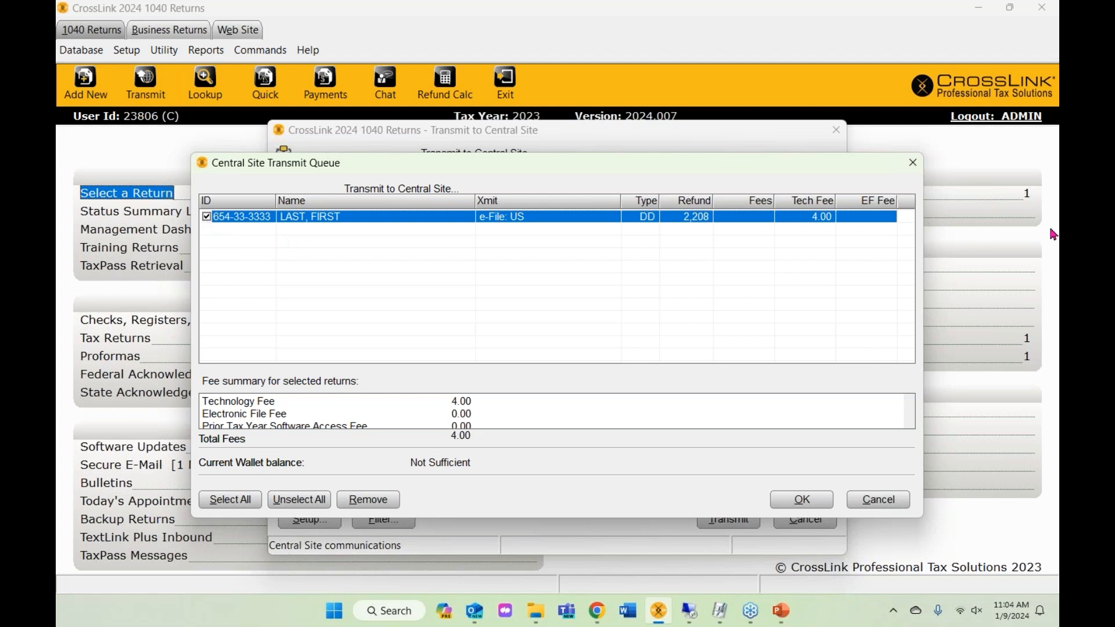
pyautogui.click(912, 167)
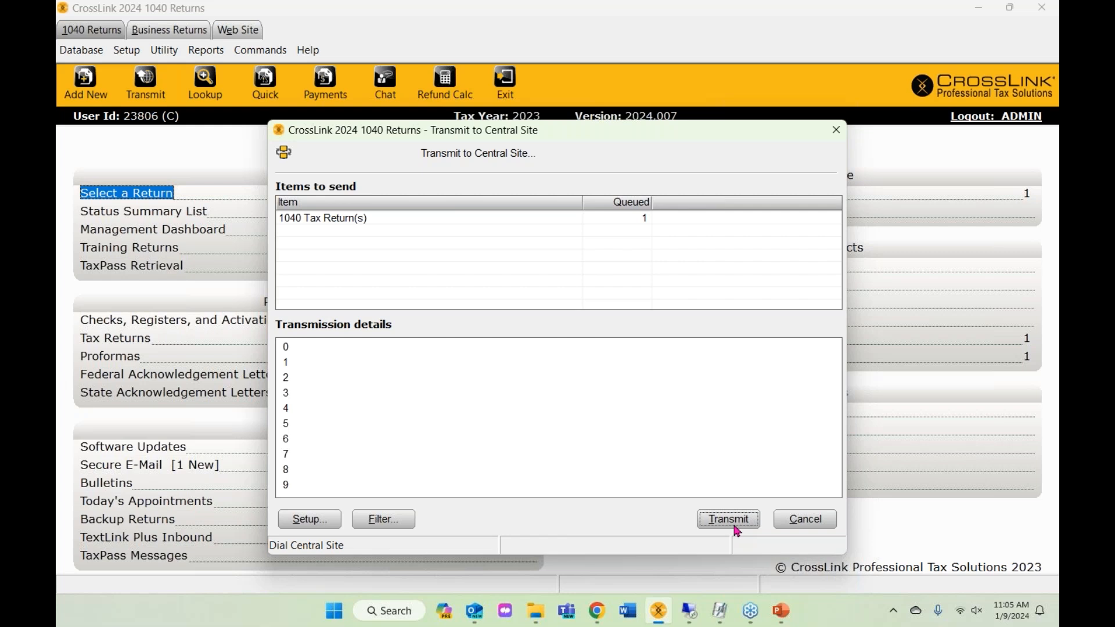
pyautogui.click(830, 522)
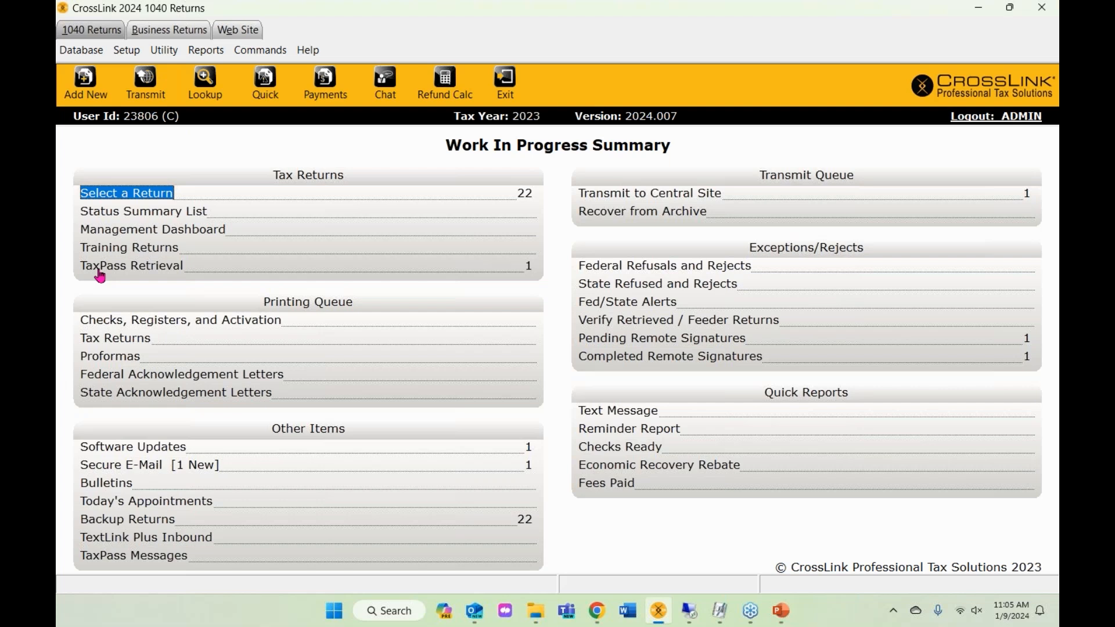
# - Go to taxpassapp.com in Chrome and log in with the autofilled credentials
pyautogui.click(607, 616)
pyautogui.click(583, 62)
pyautogui.write('tax')
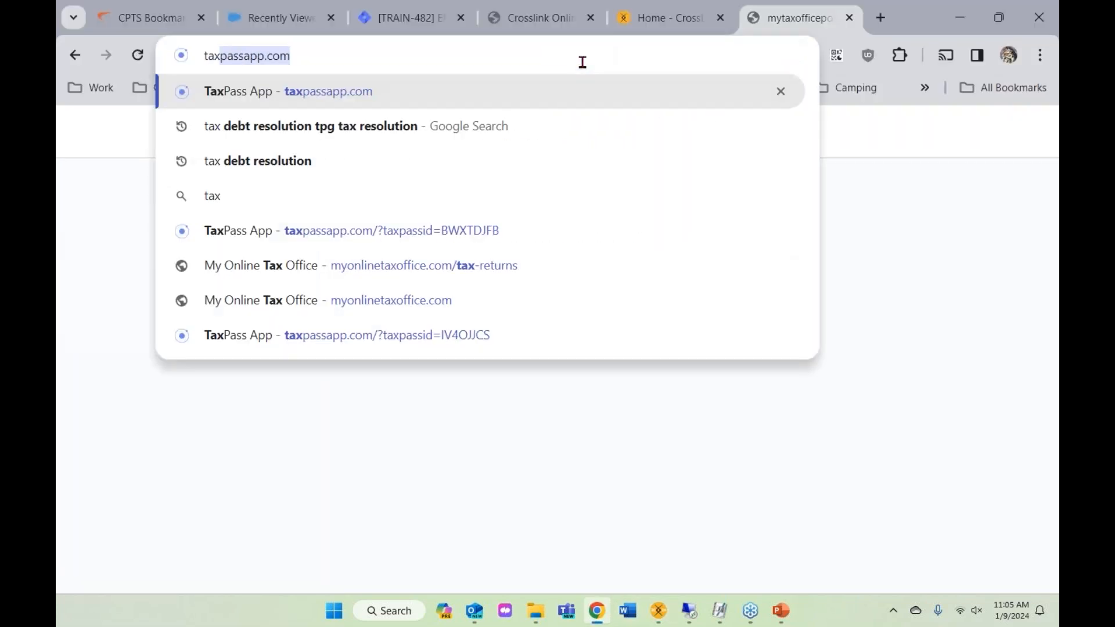
pyautogui.write('passw')
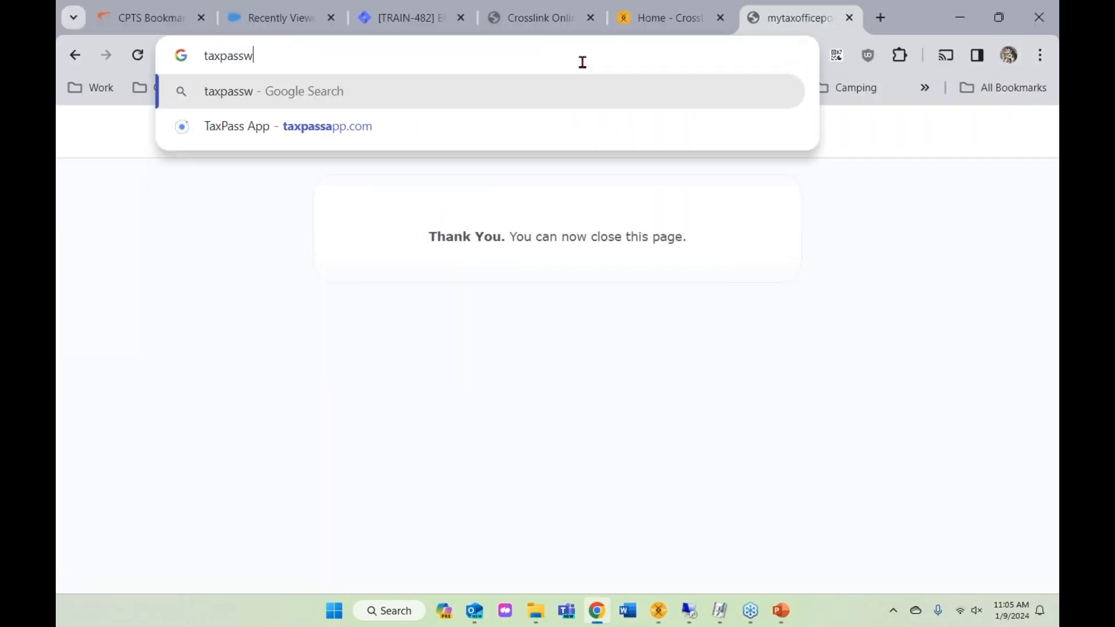
pyautogui.press('BackSpace')
pyautogui.write('a')
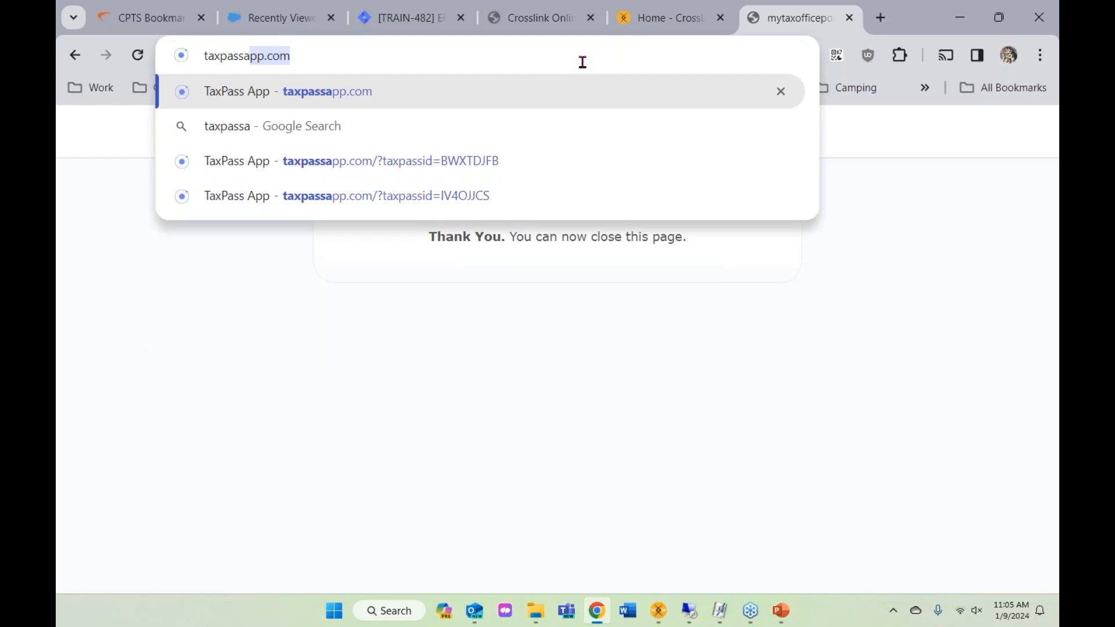
pyautogui.press('Return')
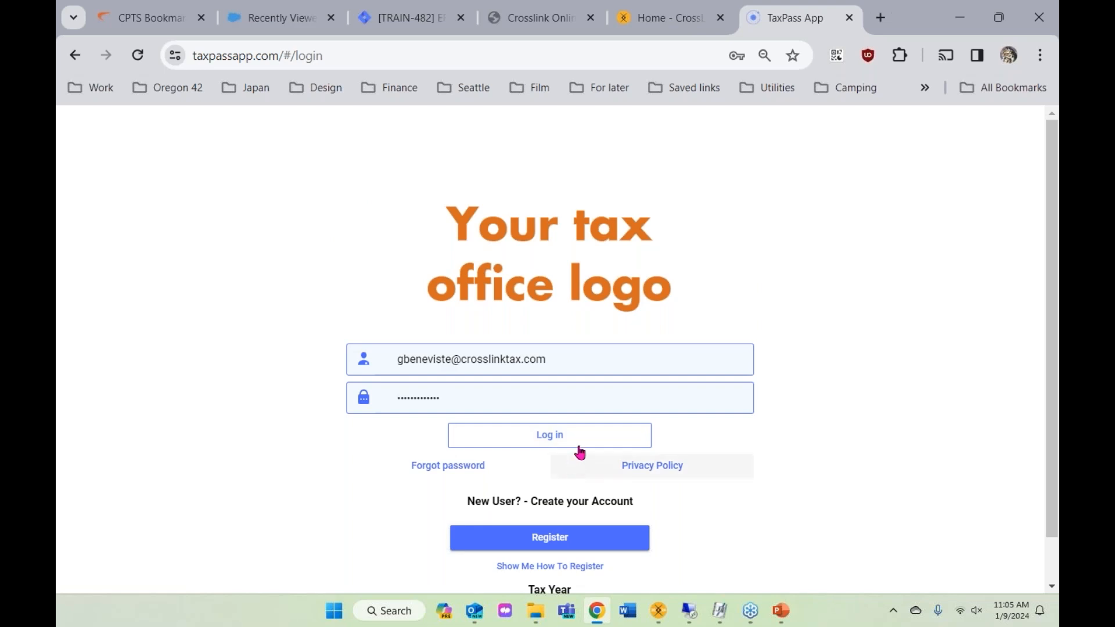
pyautogui.scroll(-1, 578, 452)
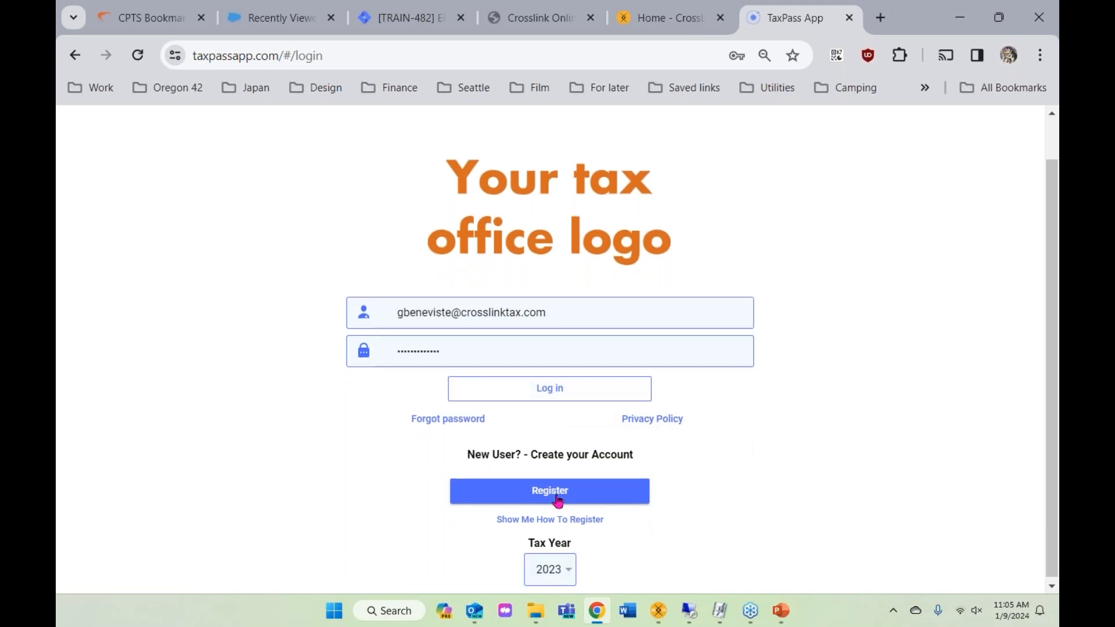
pyautogui.scroll(1, 557, 500)
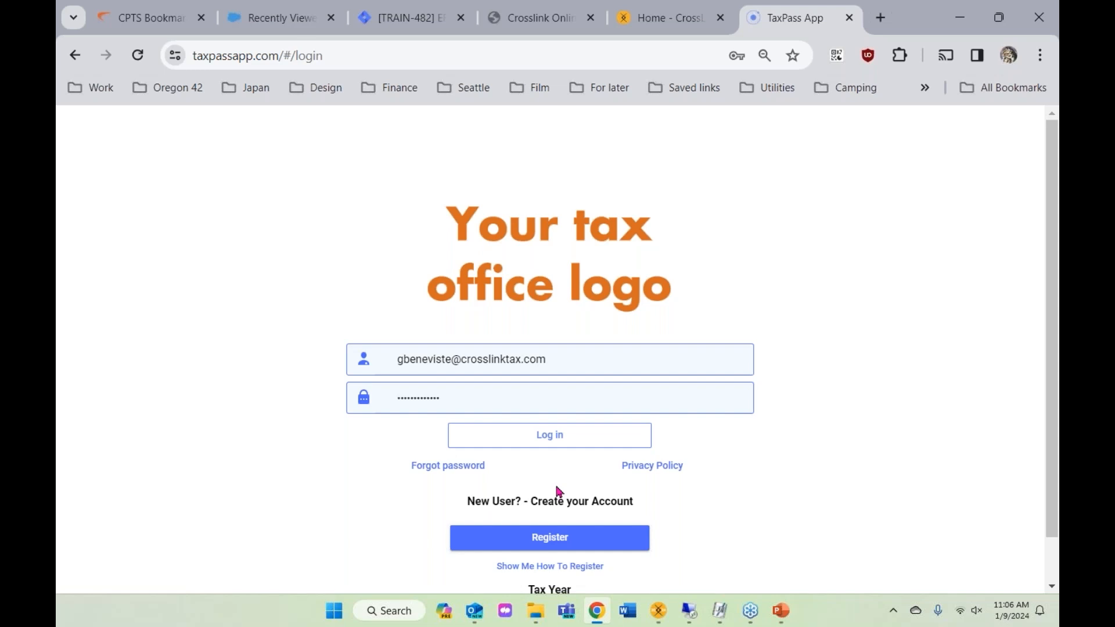
pyautogui.click(519, 443)
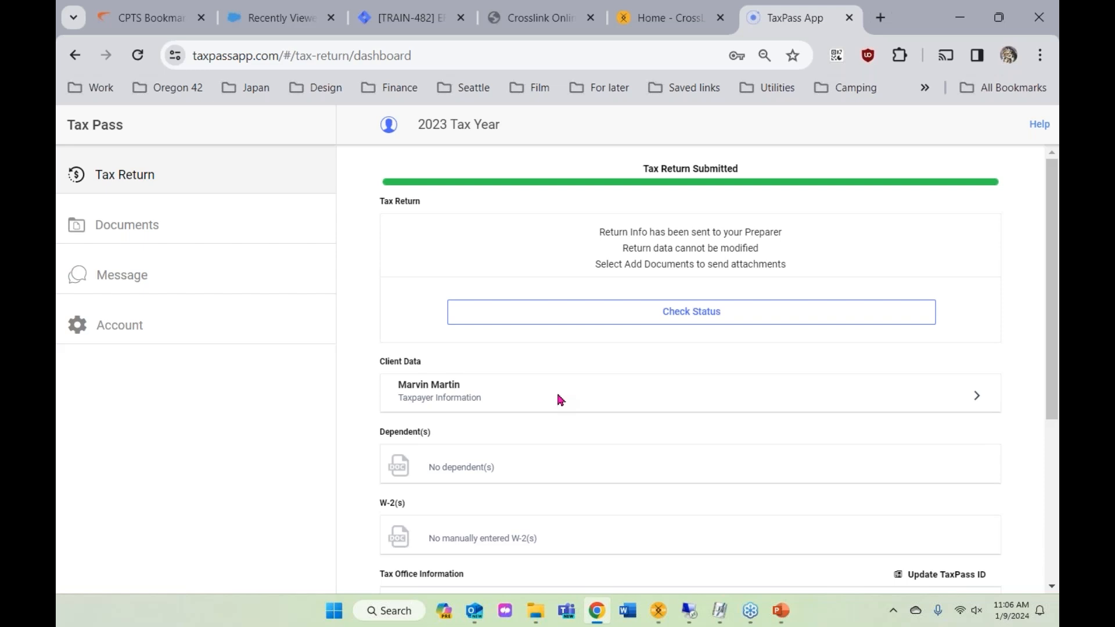
# - Reload the Tax Return dashboard to confirm the 2023 return shows as submitted
pyautogui.scroll(-3, 486, 368)
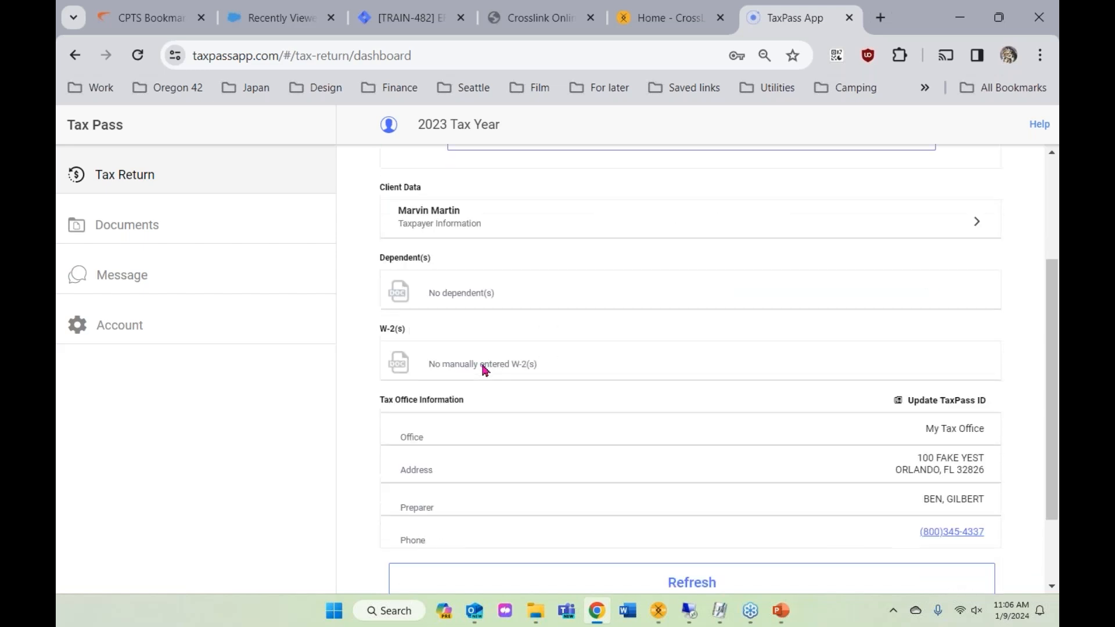
pyautogui.scroll(3, 528, 418)
pyautogui.click(132, 171)
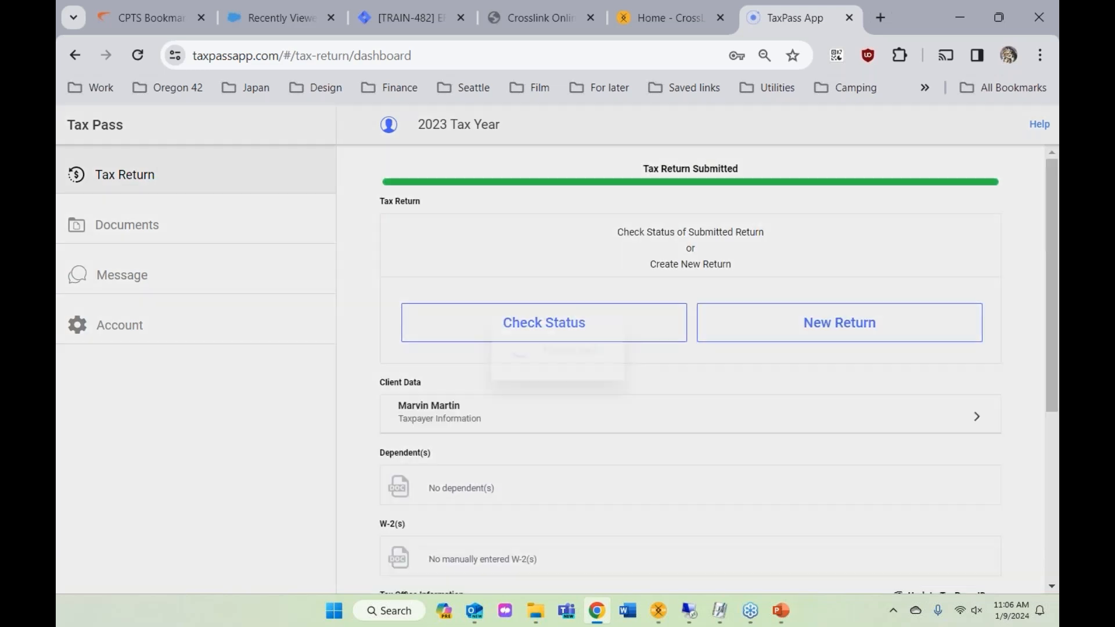
pyautogui.scroll(-2, 615, 357)
pyautogui.scroll(-3, 617, 353)
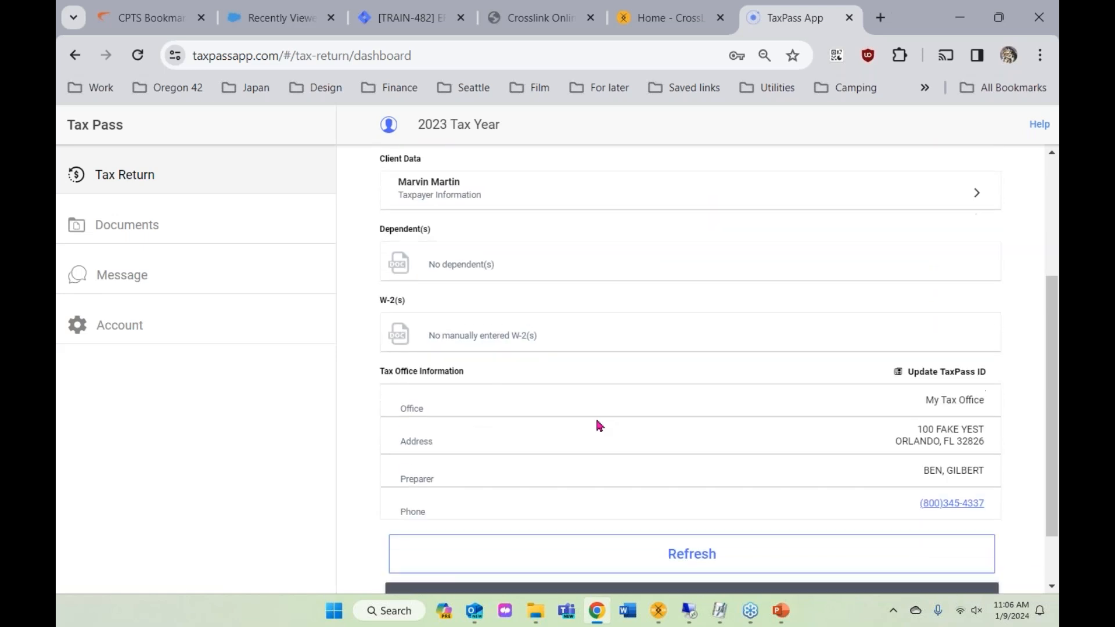
pyautogui.scroll(5, 693, 281)
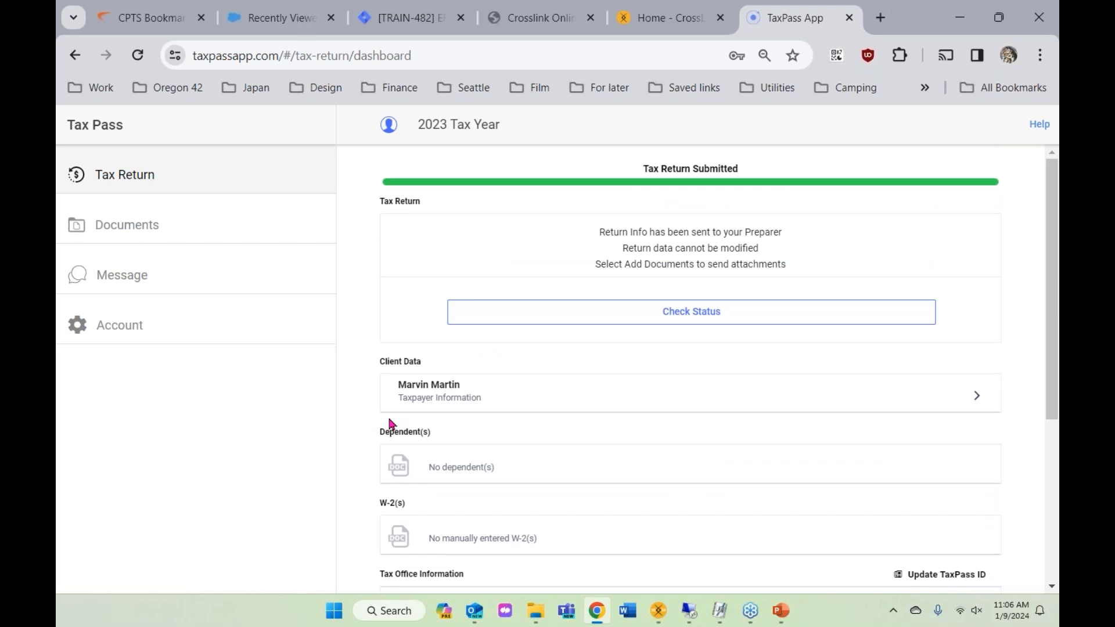
# - Scroll through the client's read-only taxpayer information form, then go to the Documents page
pyautogui.click(479, 400)
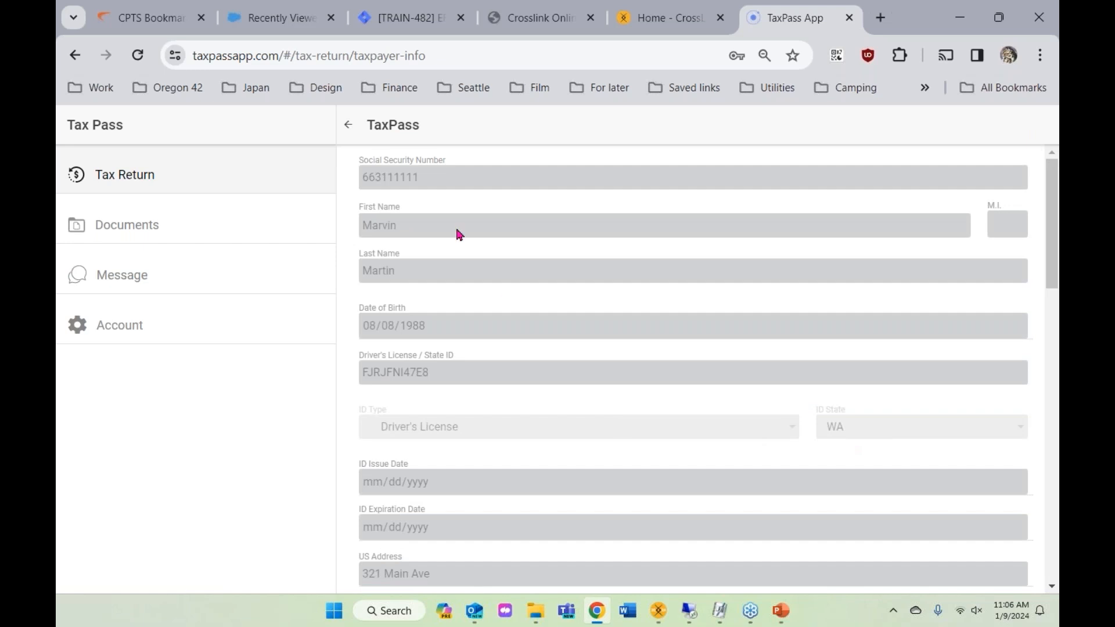
pyautogui.scroll(-3, 412, 249)
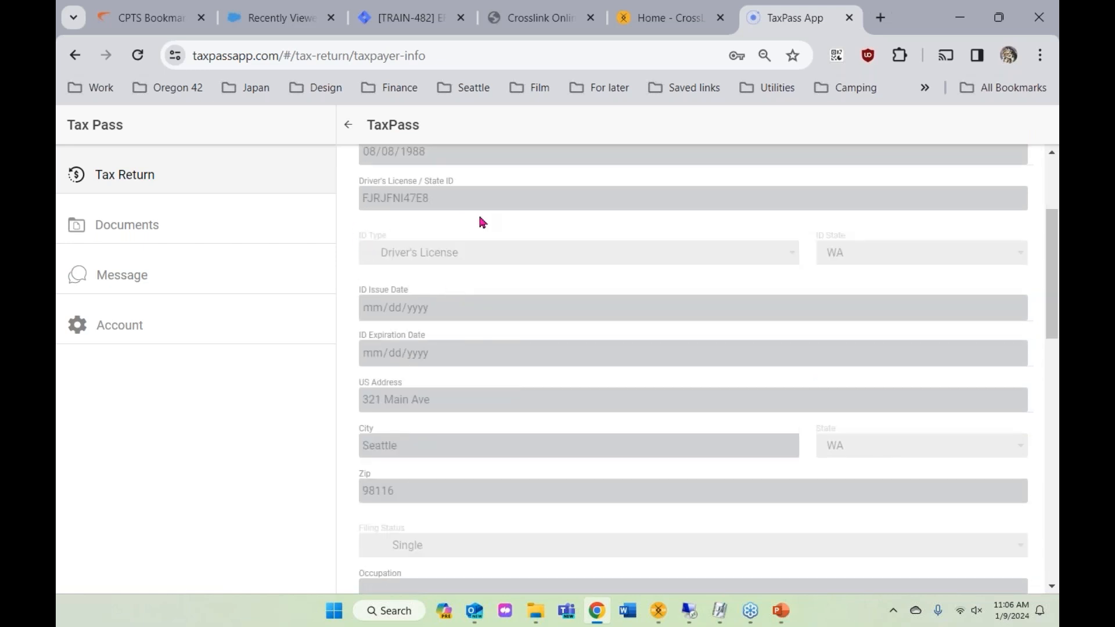
pyautogui.scroll(-4, 456, 246)
pyautogui.scroll(-1, 371, 273)
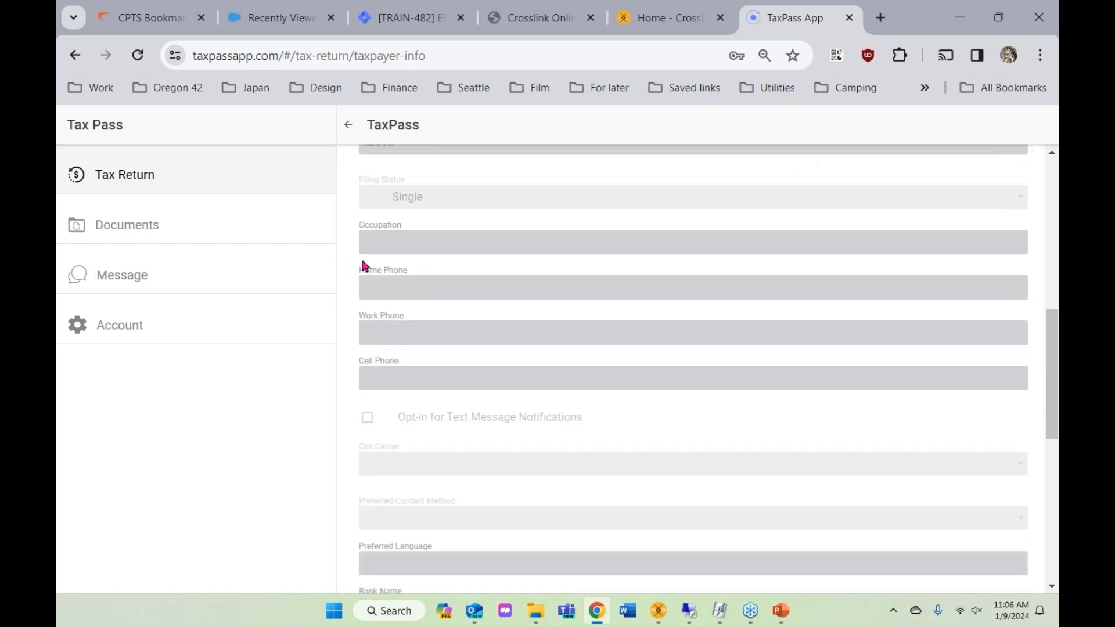
pyautogui.scroll(-2, 416, 355)
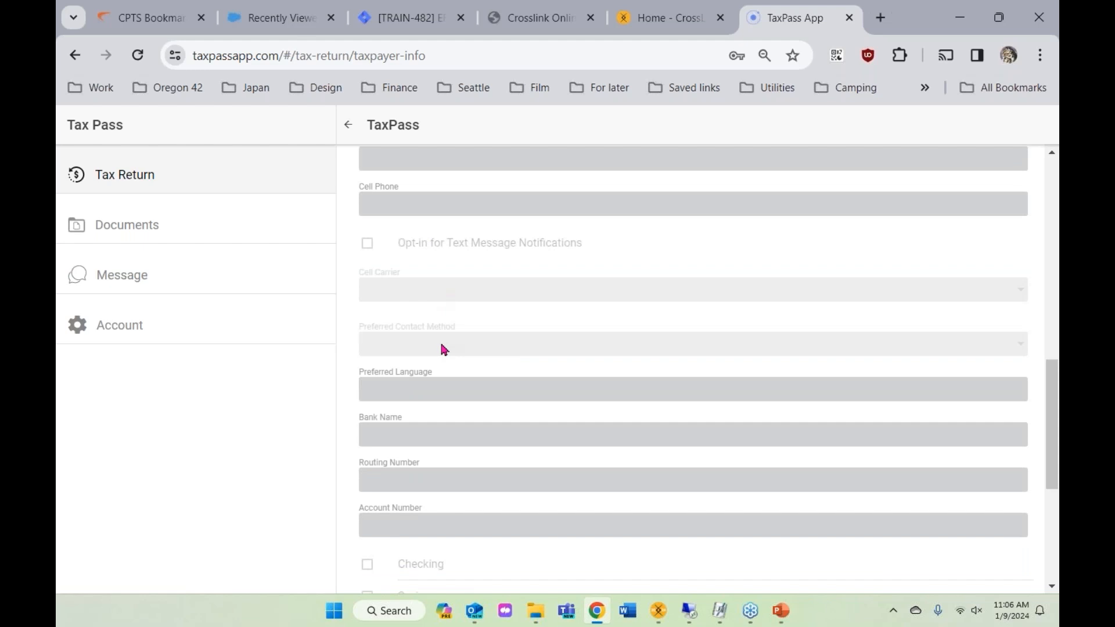
pyautogui.scroll(-3, 443, 350)
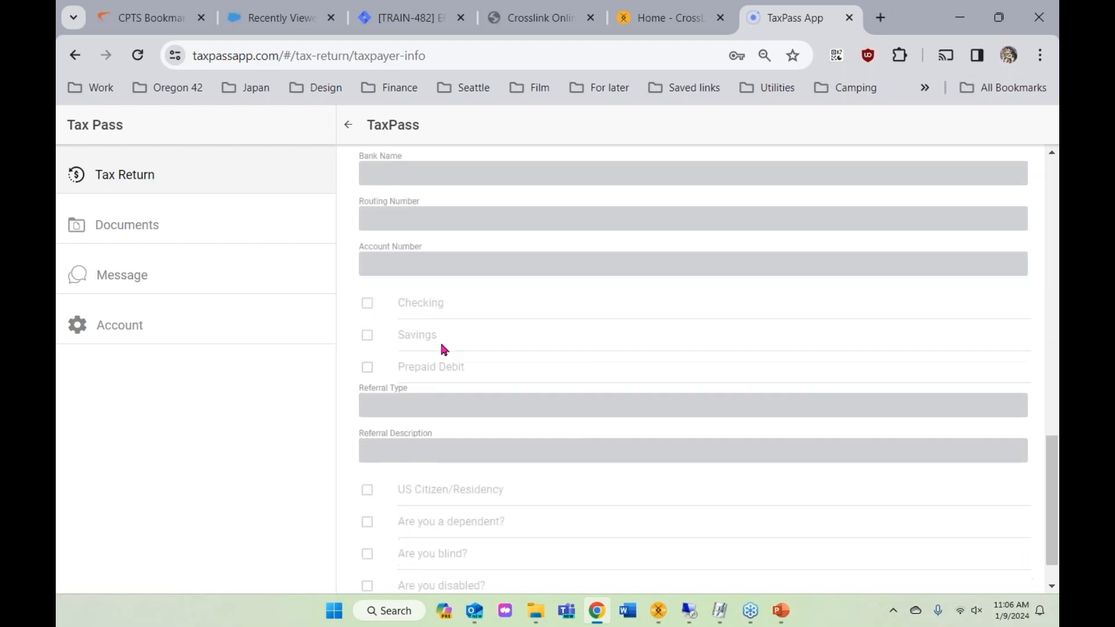
pyautogui.scroll(-1, 444, 350)
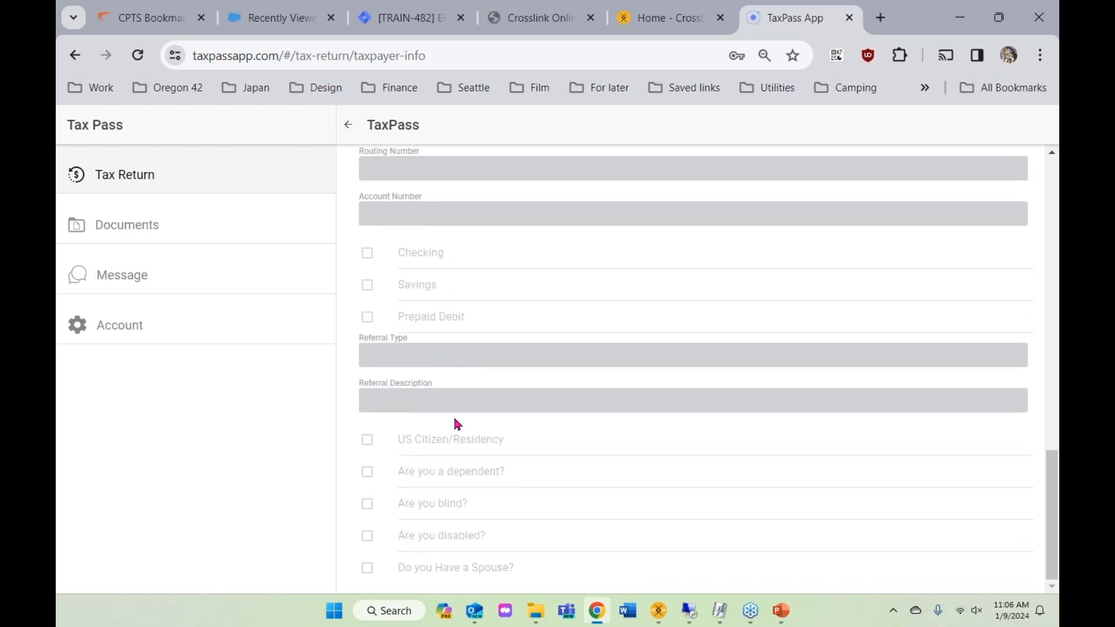
pyautogui.scroll(2, 470, 414)
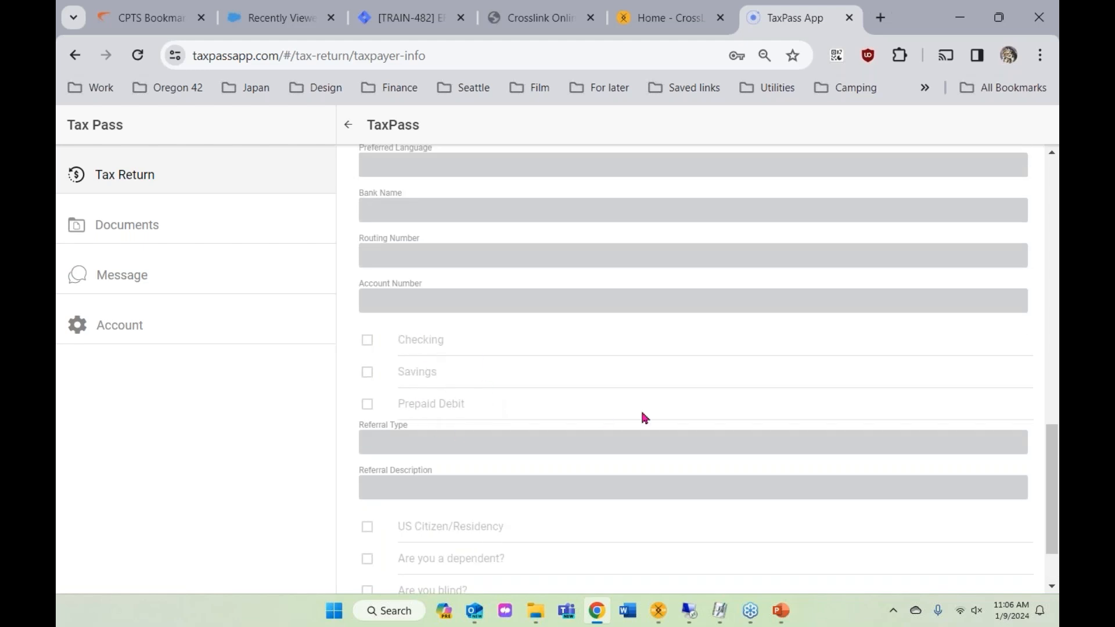
pyautogui.scroll(2, 400, 310)
pyautogui.scroll(-2, 436, 430)
pyautogui.scroll(-2, 416, 400)
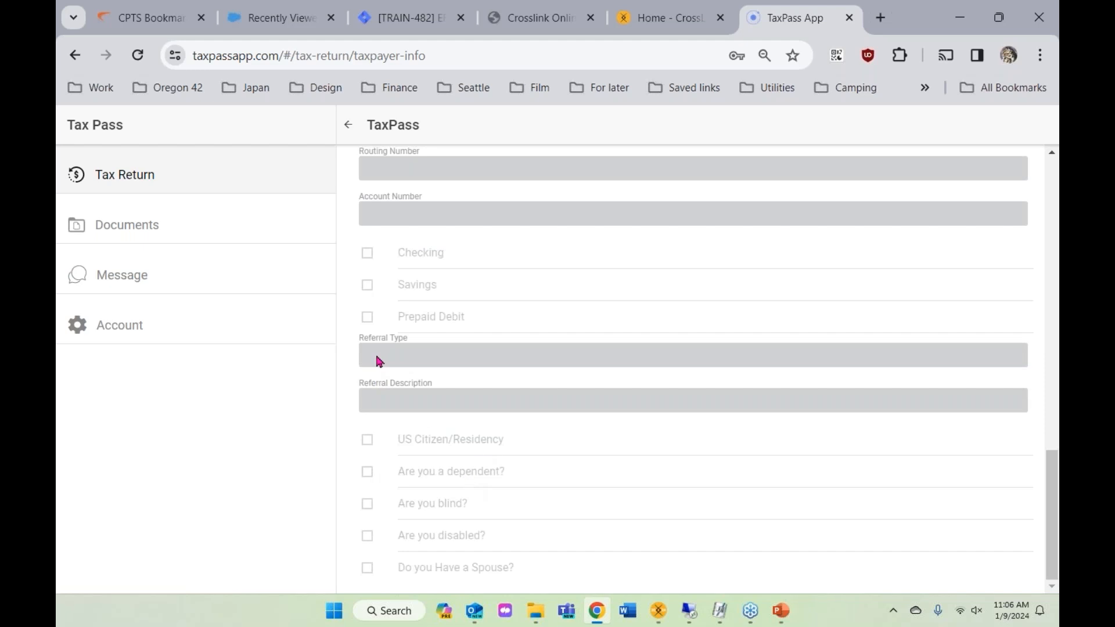
pyautogui.click(139, 224)
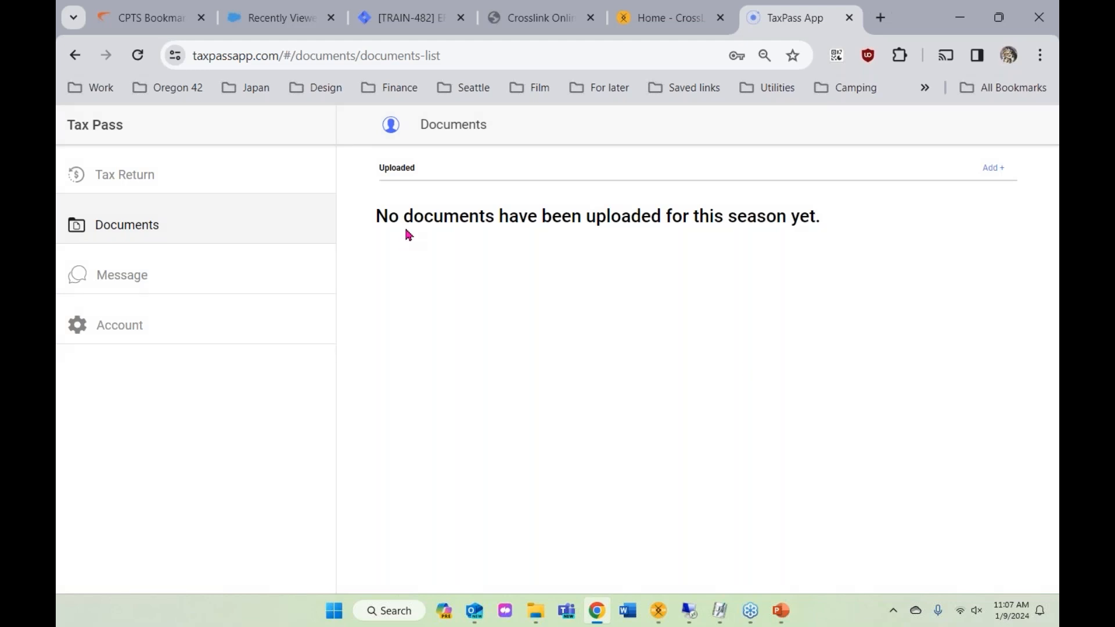
# - Start adding a new document, then switch to the client's Message page
pyautogui.click(994, 170)
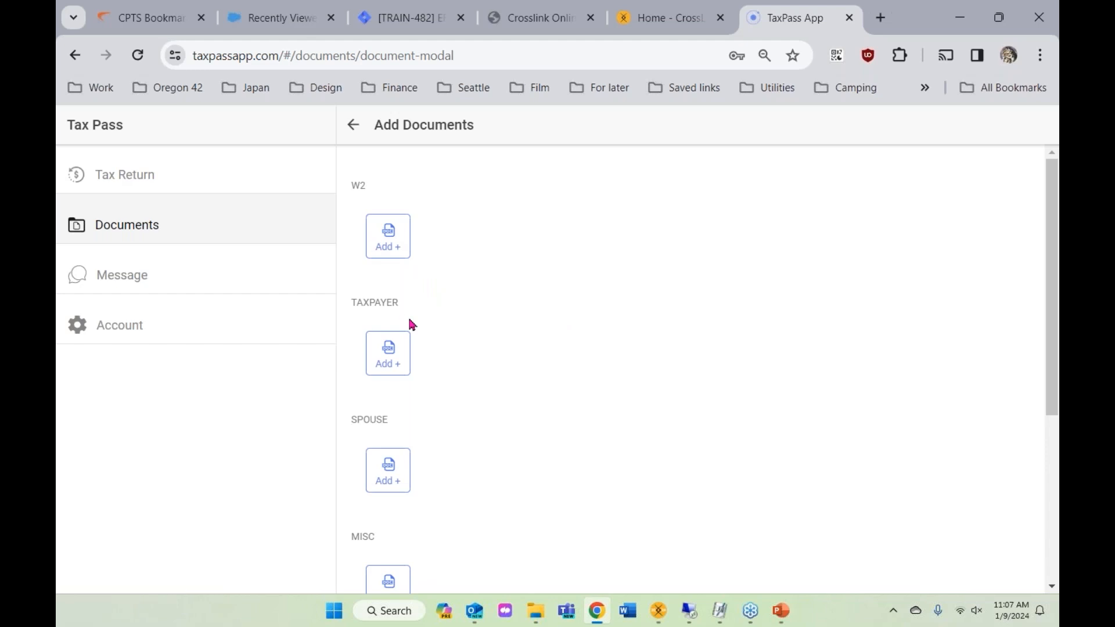
pyautogui.scroll(-3, 393, 353)
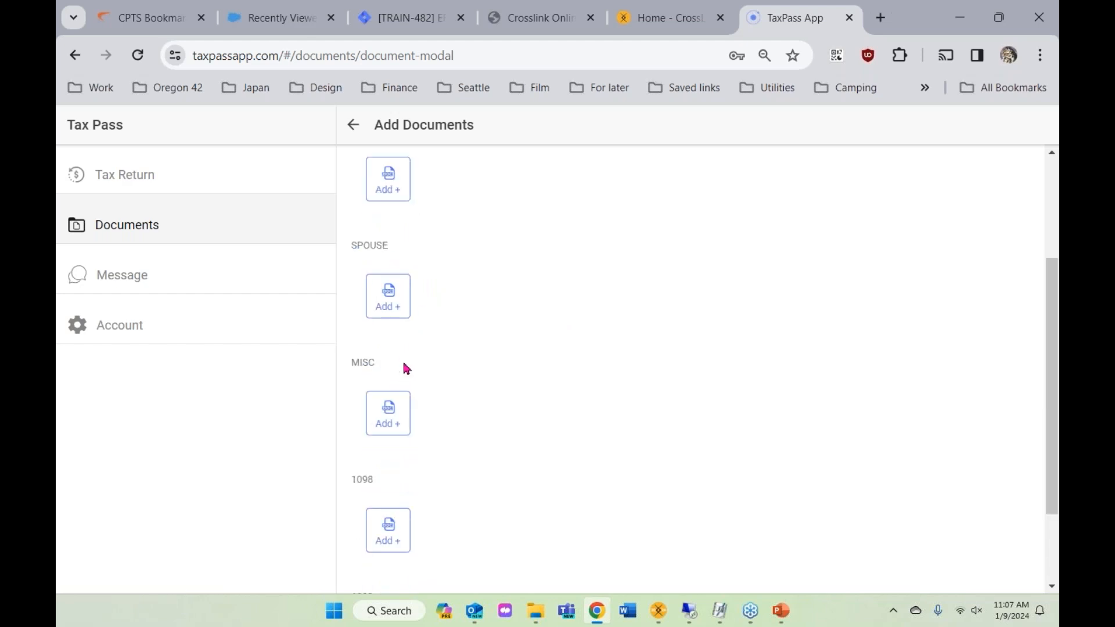
pyautogui.scroll(-2, 406, 368)
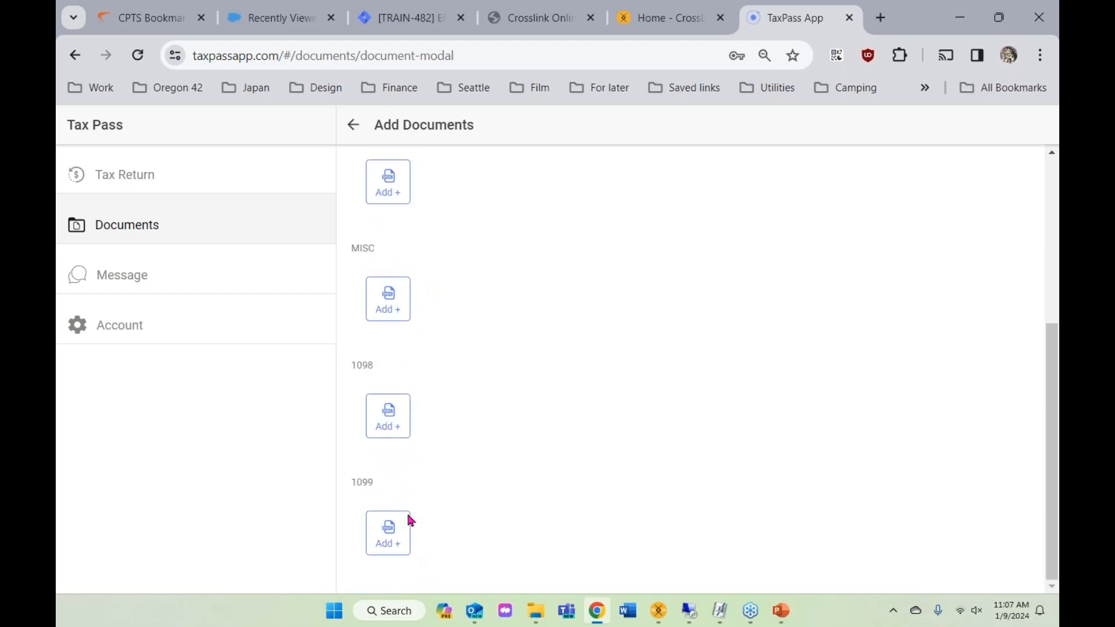
pyautogui.scroll(5, 406, 511)
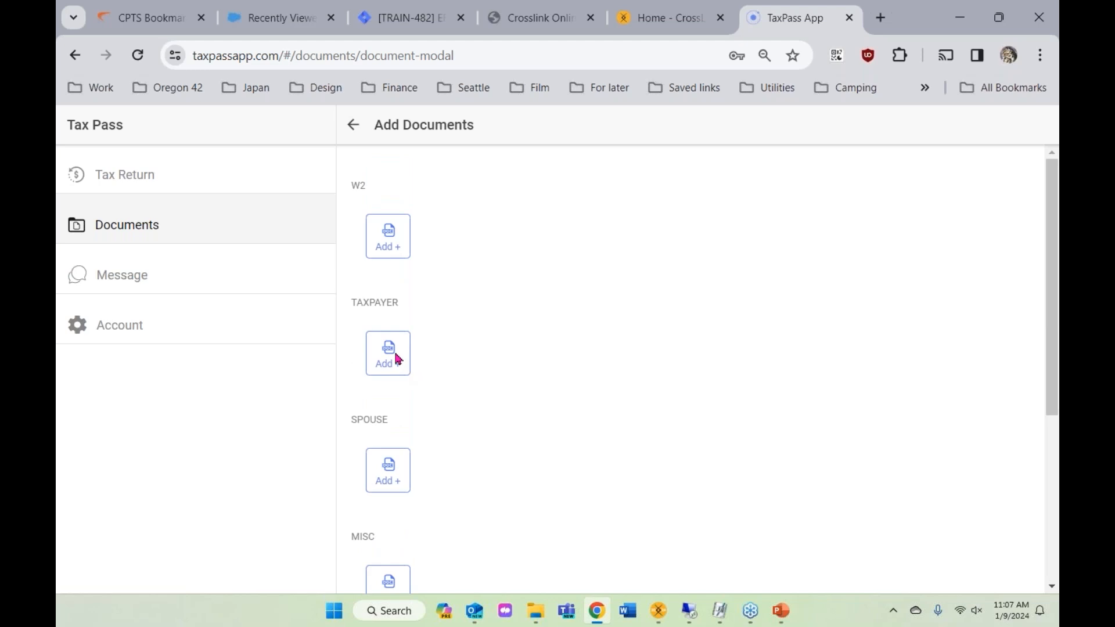
pyautogui.click(148, 282)
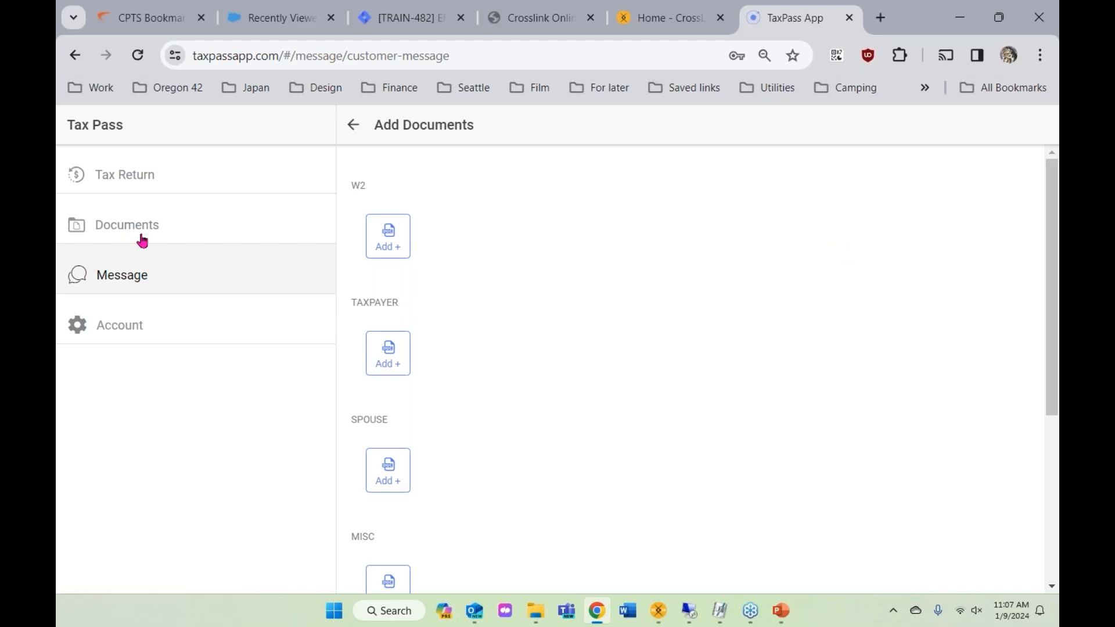
# - Return to the 2023 Tax Year dashboard and scroll down to the Tax Office Information
pyautogui.click(353, 126)
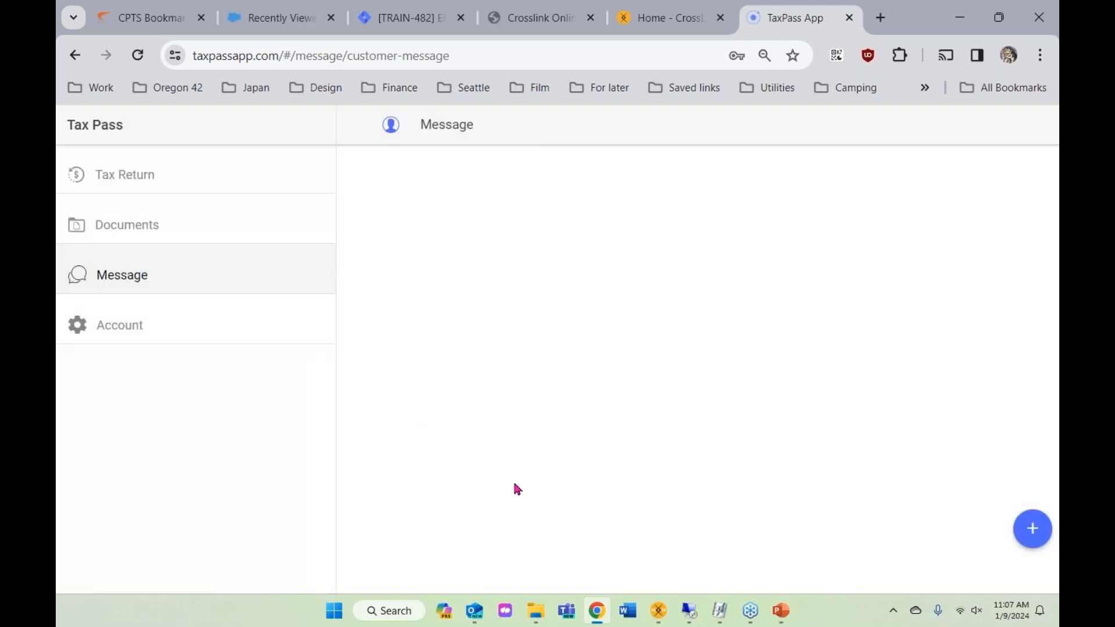
pyautogui.click(142, 177)
pyautogui.scroll(15, 604, 423)
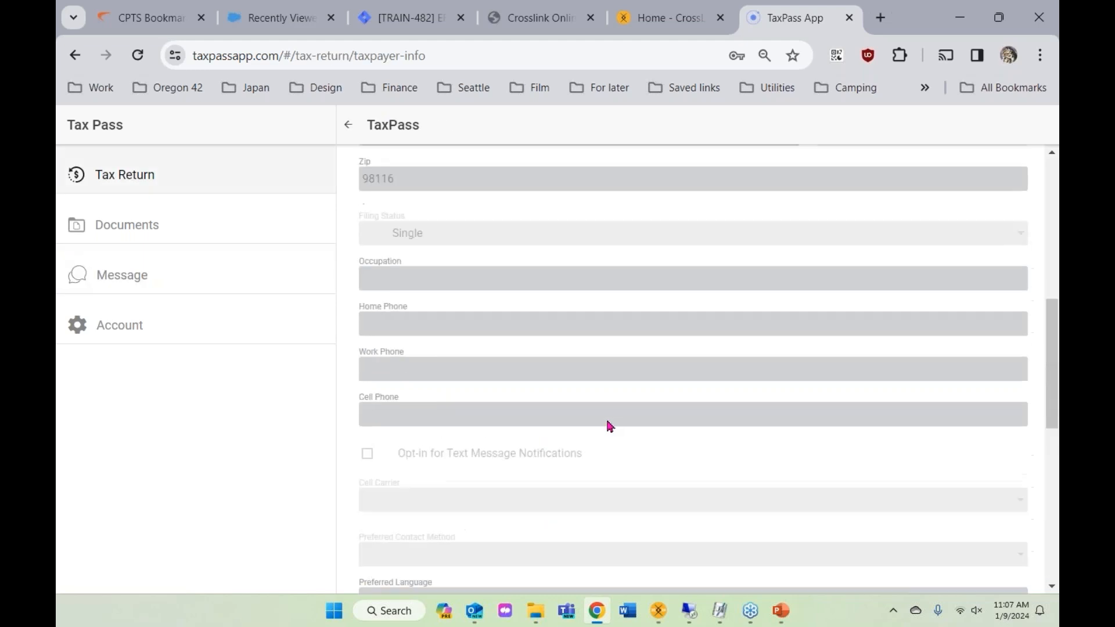
pyautogui.click(349, 123)
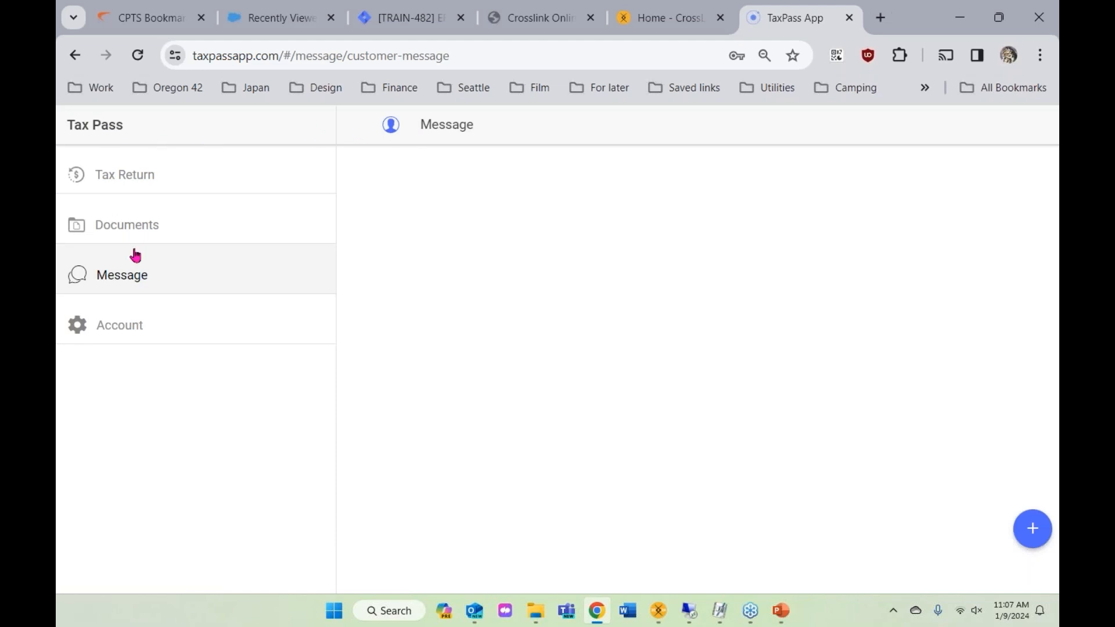
pyautogui.click(133, 191)
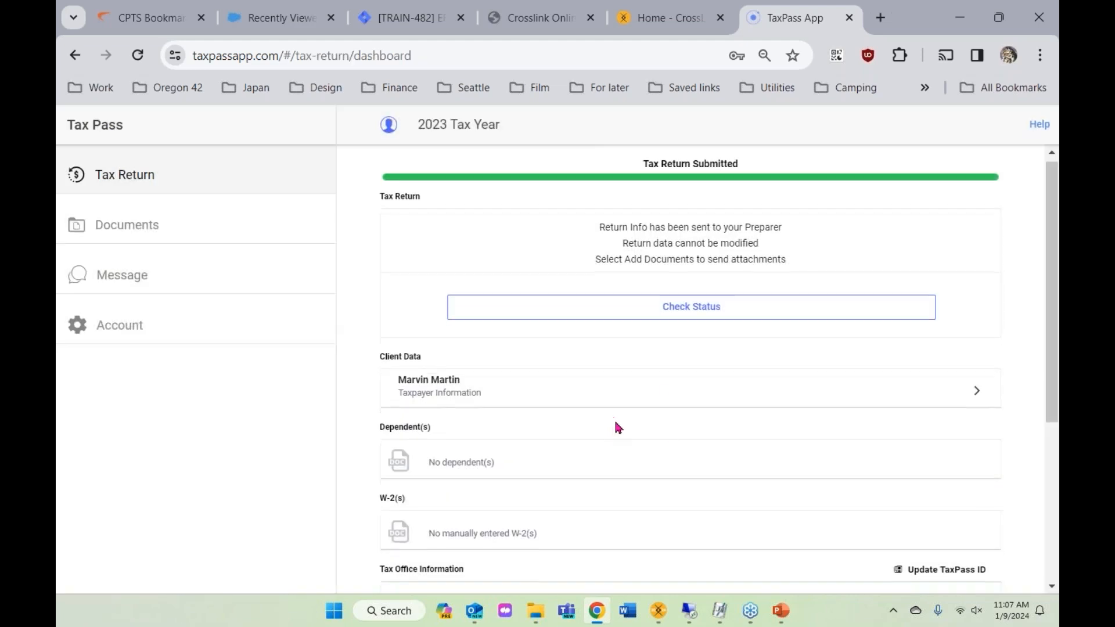
pyautogui.scroll(-5, 639, 441)
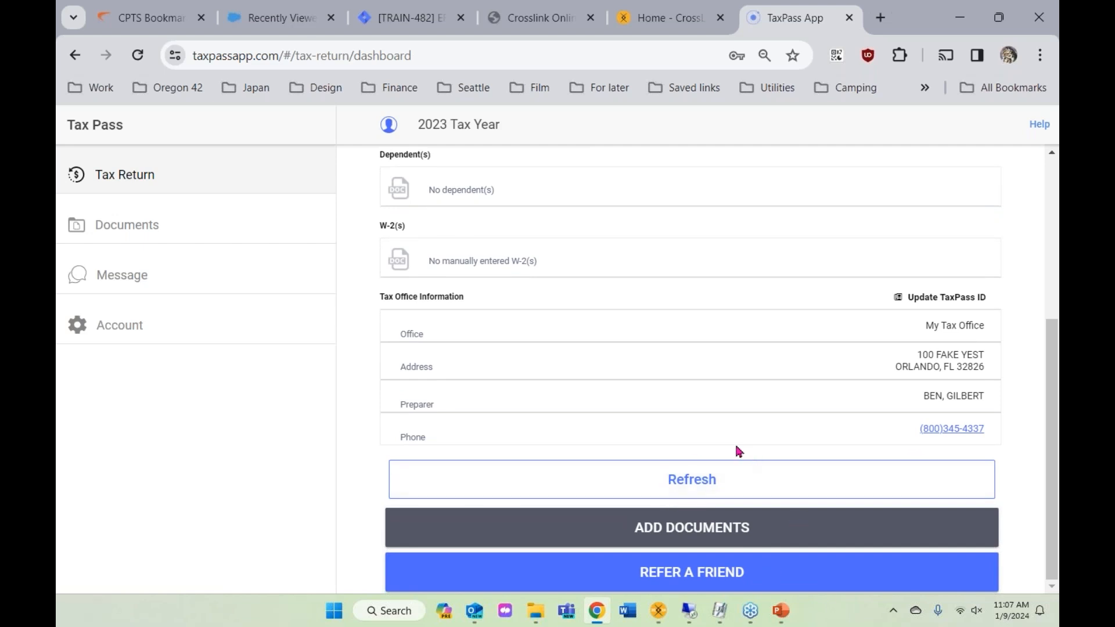
# - Import the return submitted through TaxPass into CrossLink via TaxPass Retrieval
pyautogui.click(659, 616)
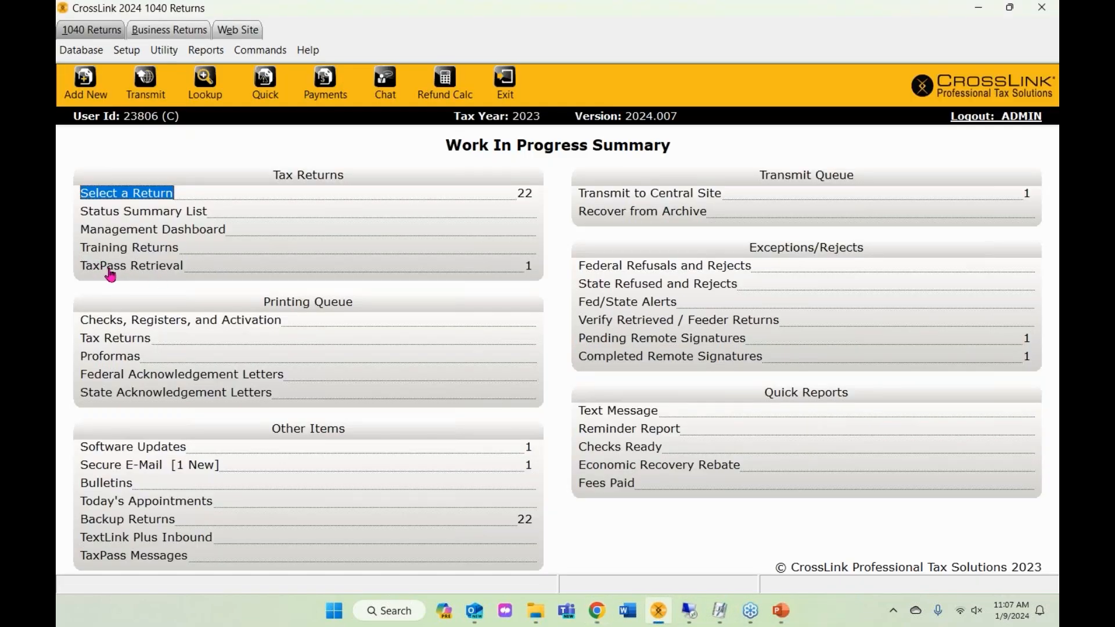
pyautogui.click(110, 268)
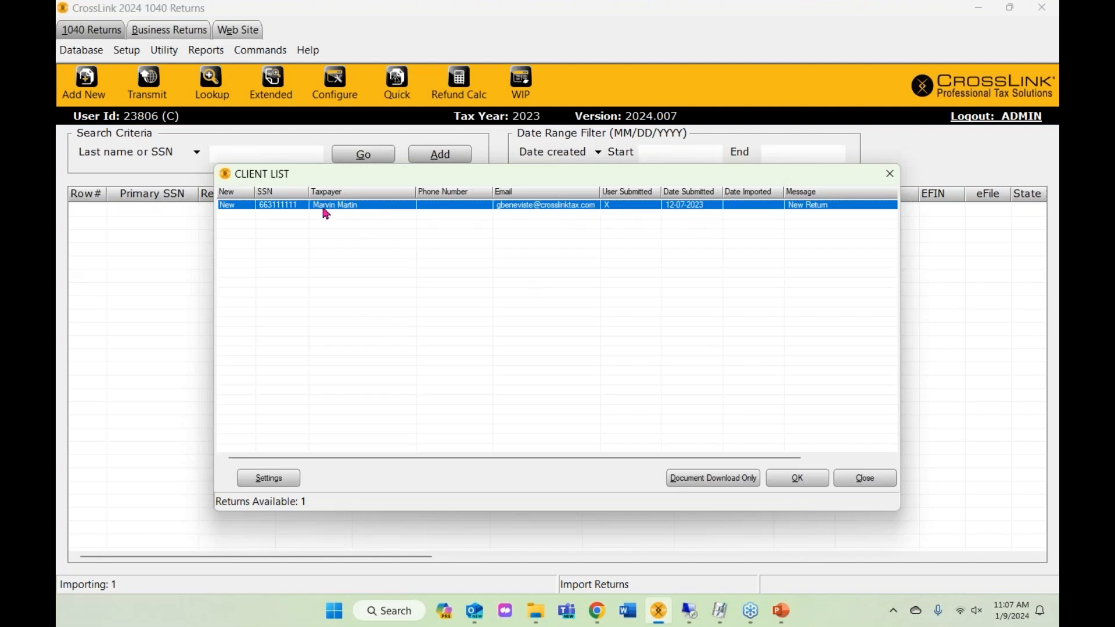
pyautogui.click(797, 478)
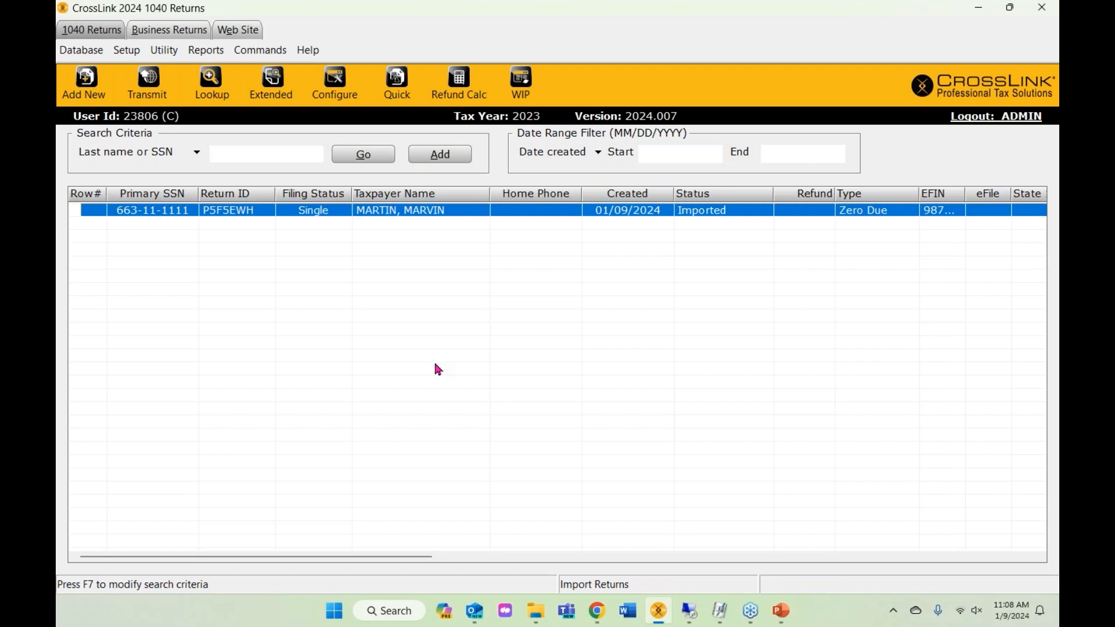
# - Open the imported return, confirming filing status and declining last year's proforma data
pyautogui.doubleClick(424, 218)
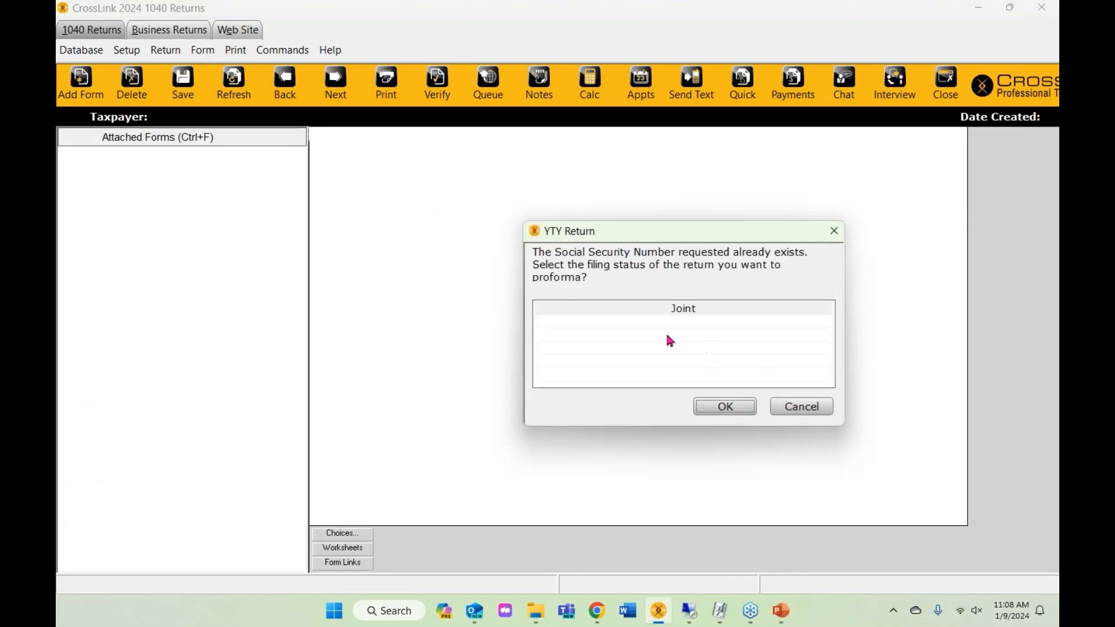
pyautogui.click(725, 407)
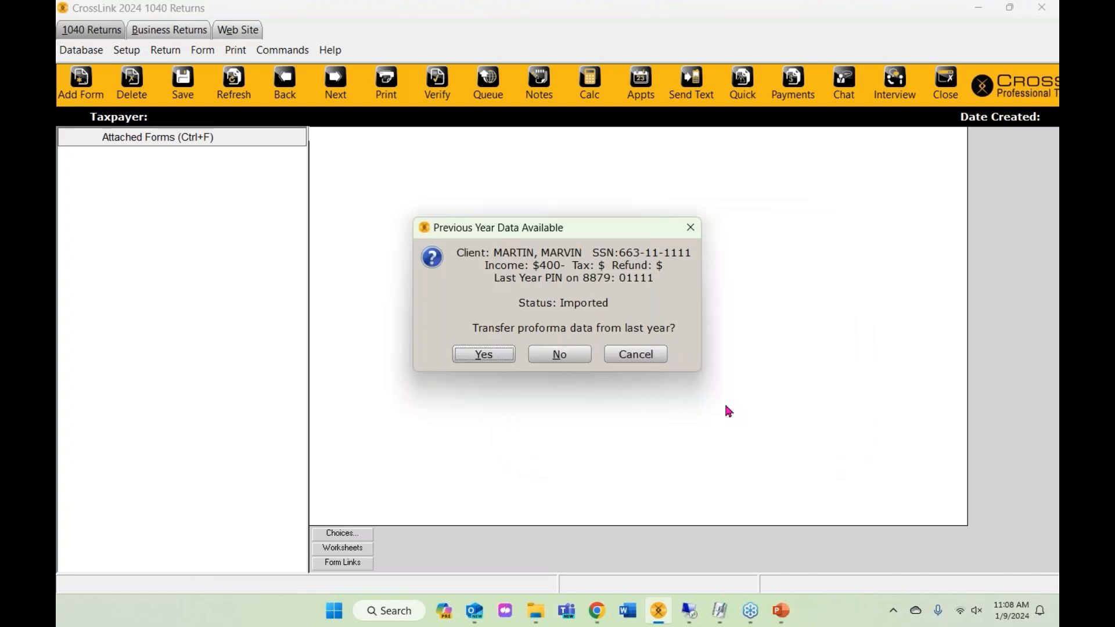
pyautogui.click(559, 366)
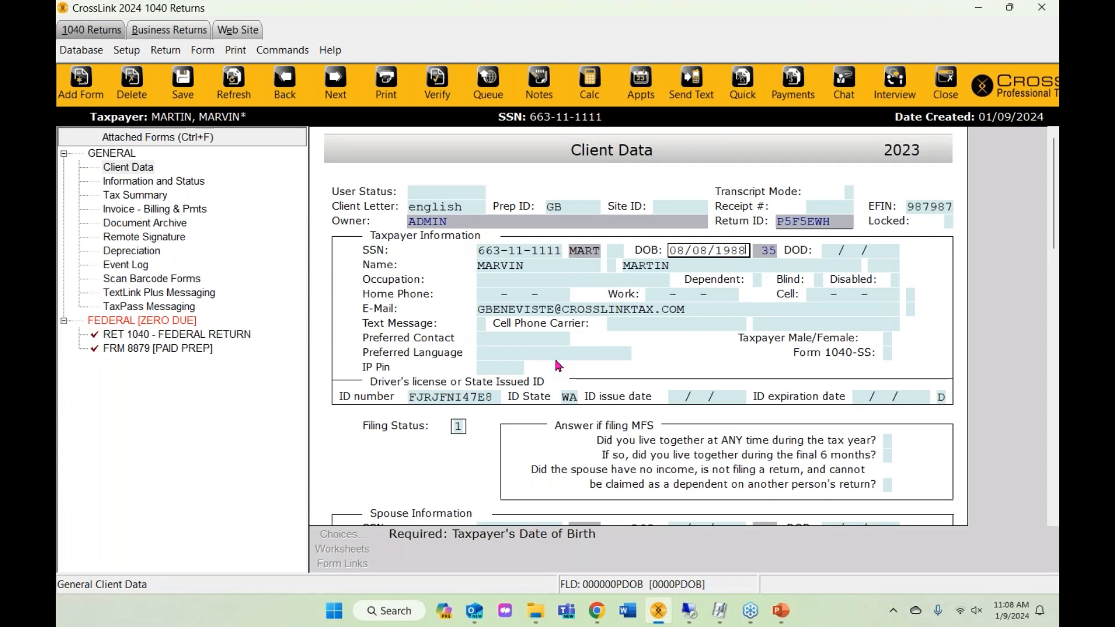
pyautogui.scroll(-1, 612, 306)
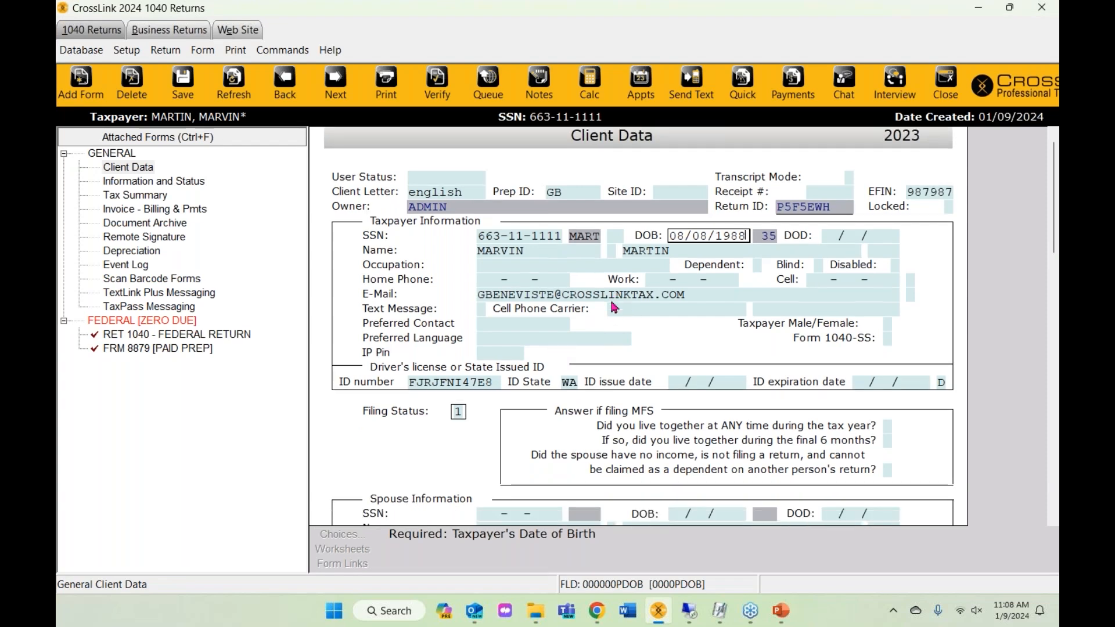
pyautogui.scroll(-1, 613, 307)
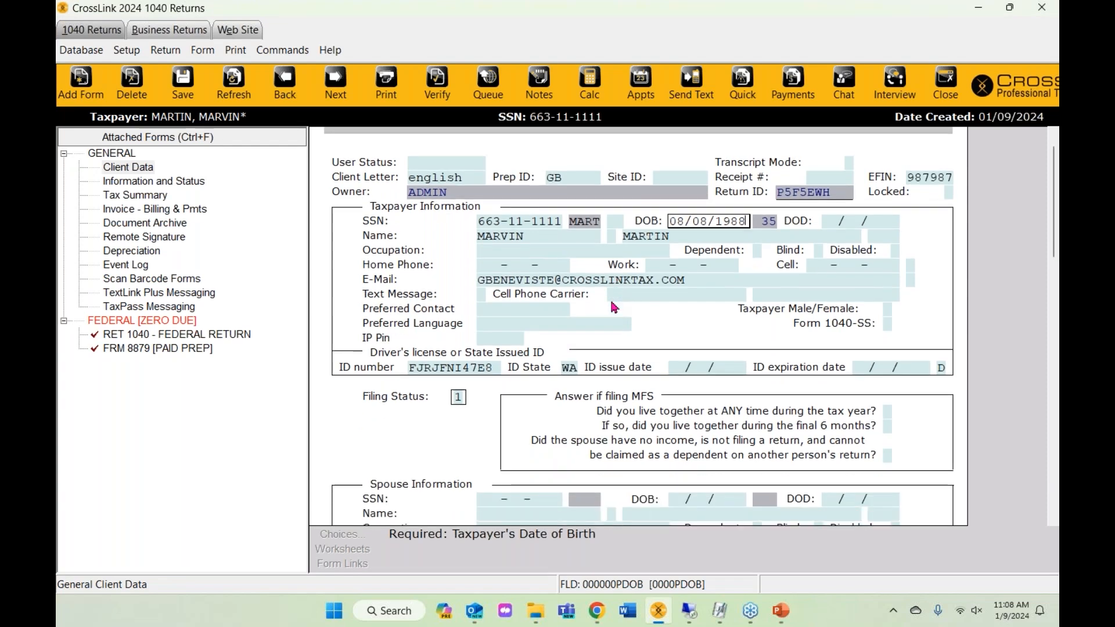
pyautogui.scroll(-10, 613, 307)
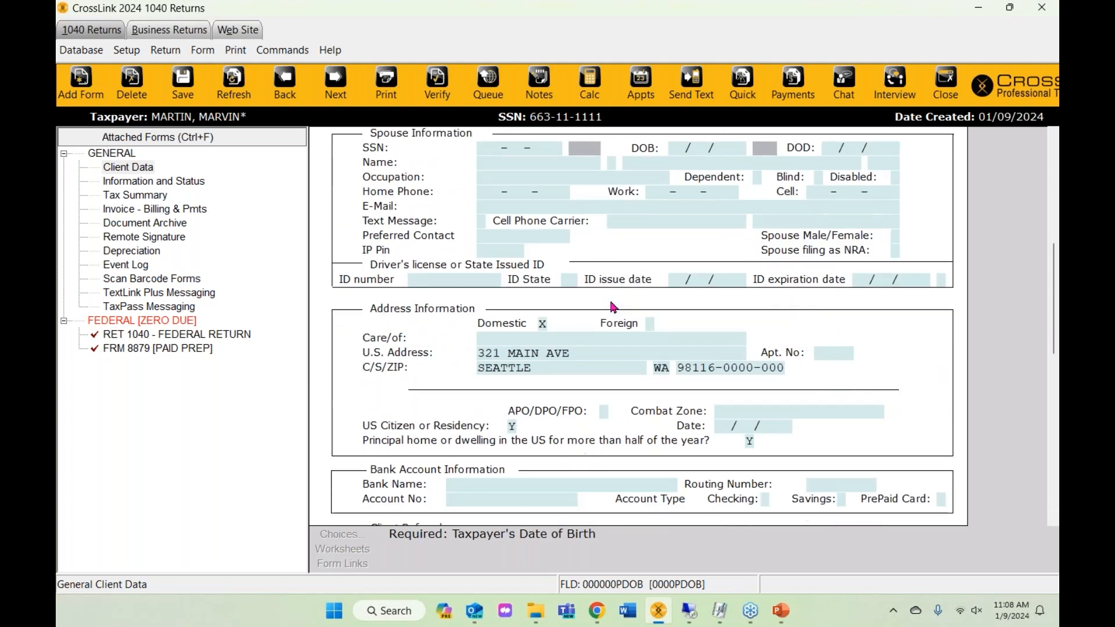
pyautogui.scroll(10, 574, 367)
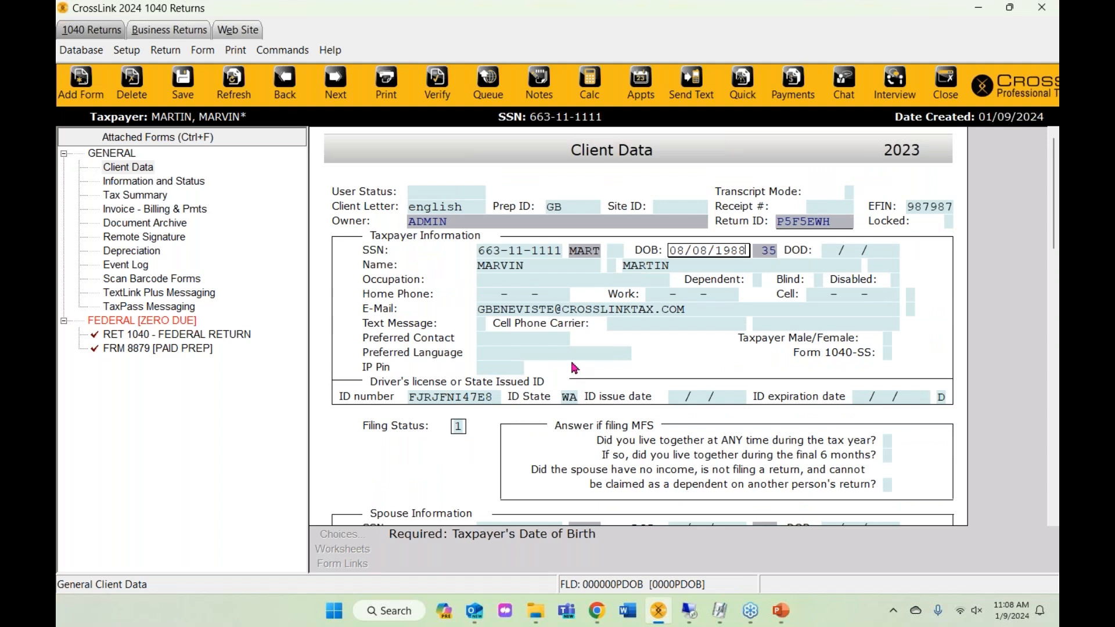
pyautogui.click(128, 225)
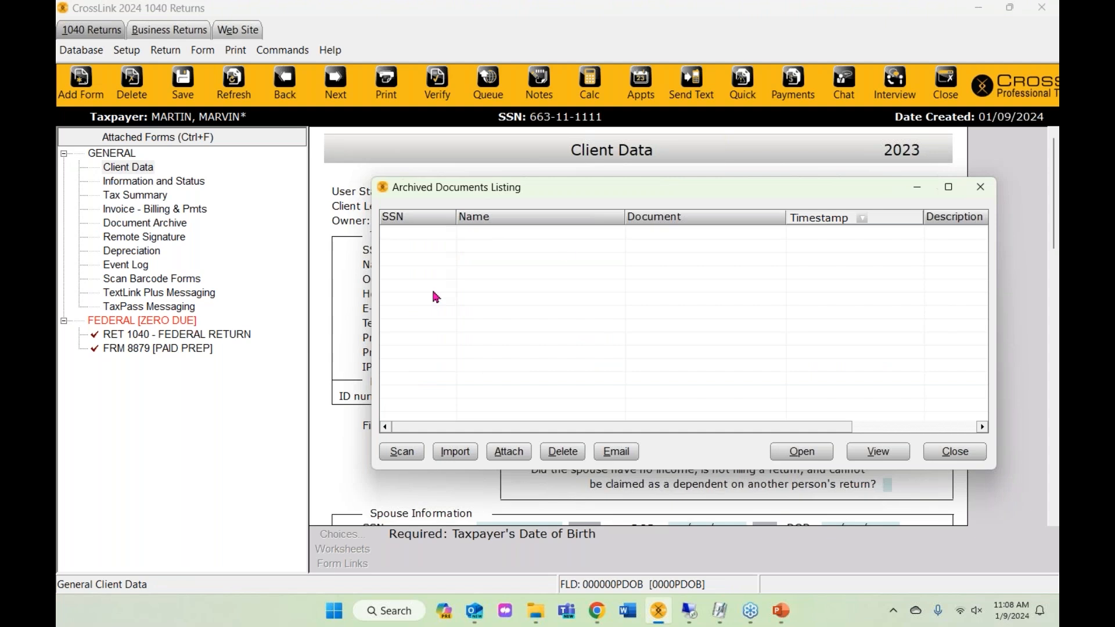
pyautogui.click(980, 186)
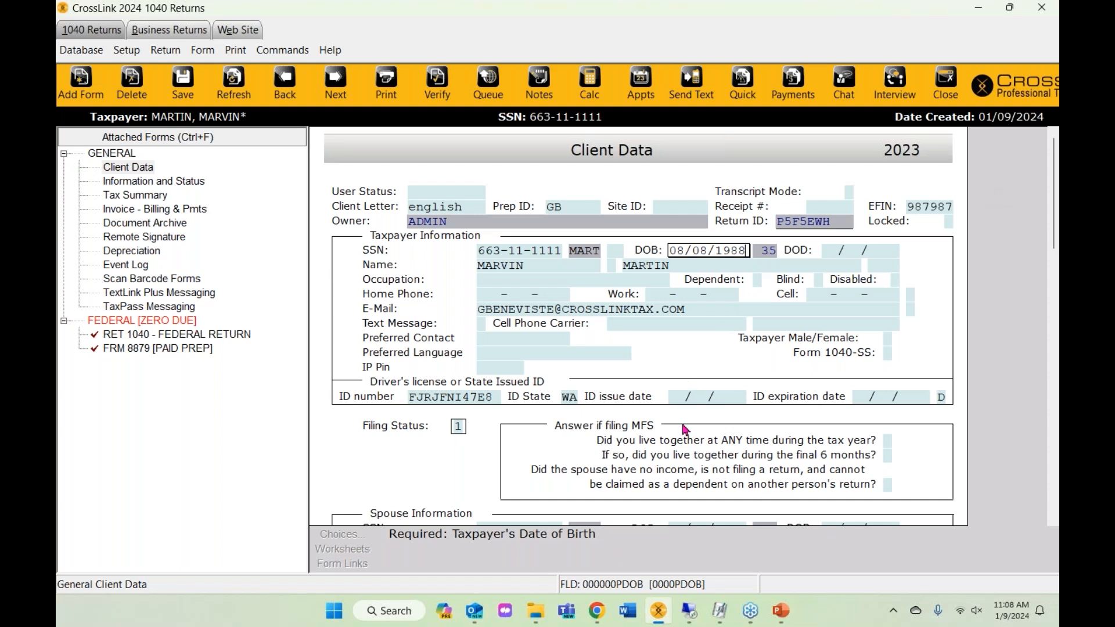
pyautogui.click(590, 619)
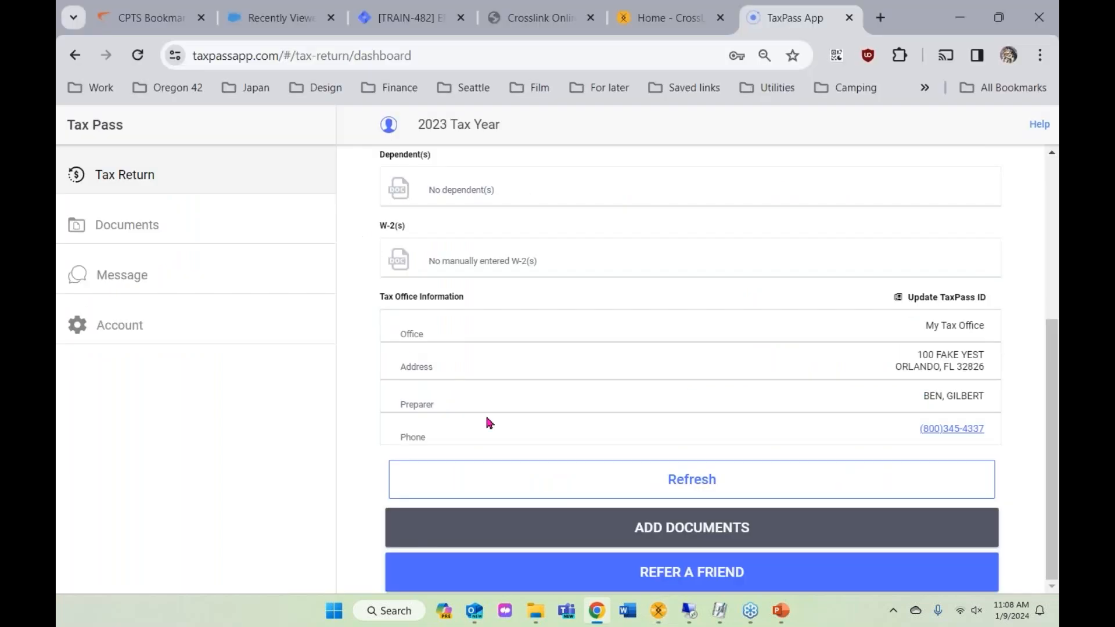
# - Review the TaxPass dashboard, then close the imported CrossLink return, saving changes
pyautogui.scroll(5, 488, 421)
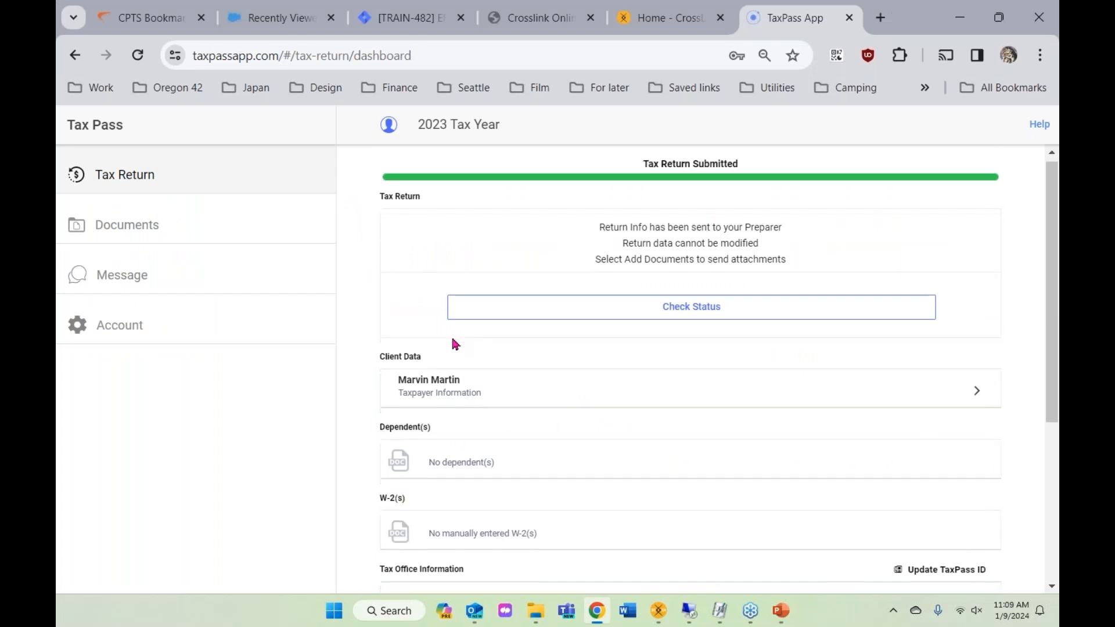
pyautogui.scroll(-5, 453, 340)
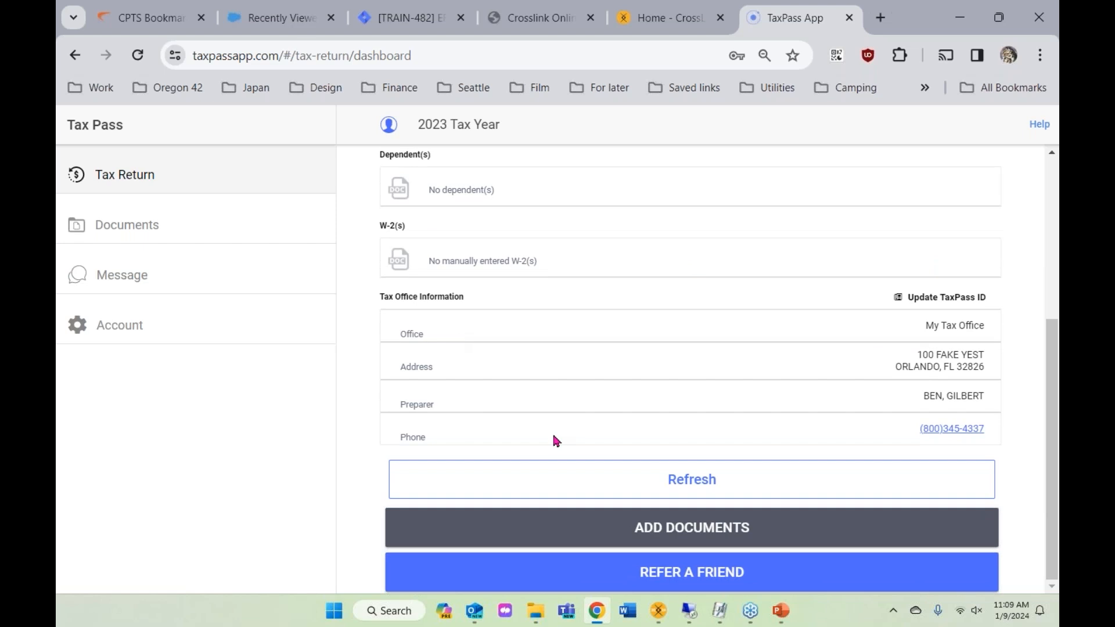
pyautogui.click(658, 611)
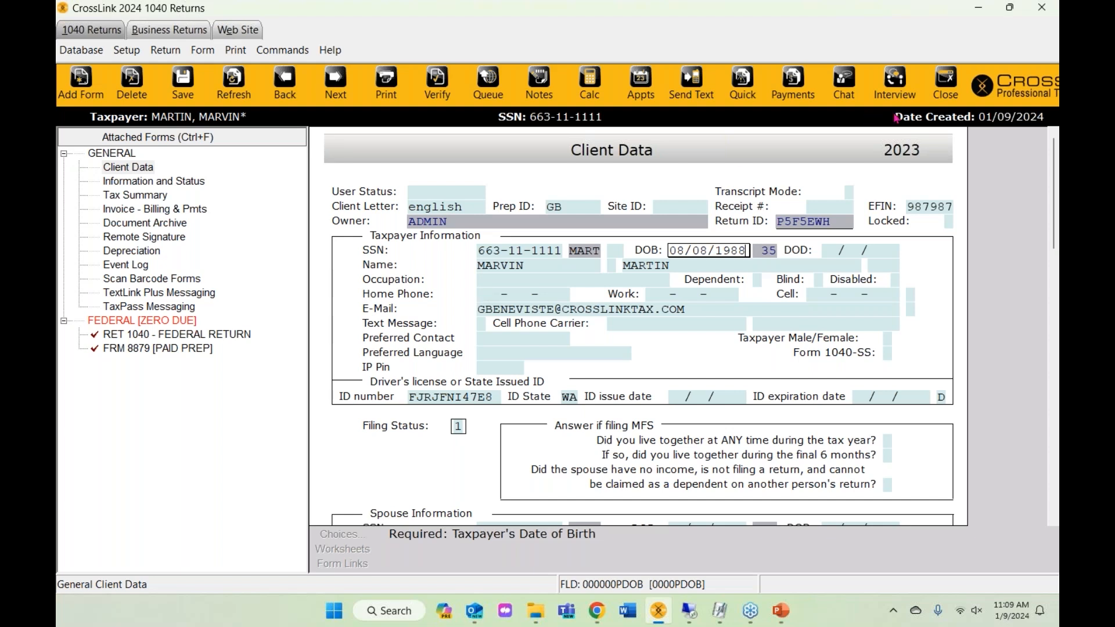
pyautogui.click(958, 88)
pyautogui.click(487, 316)
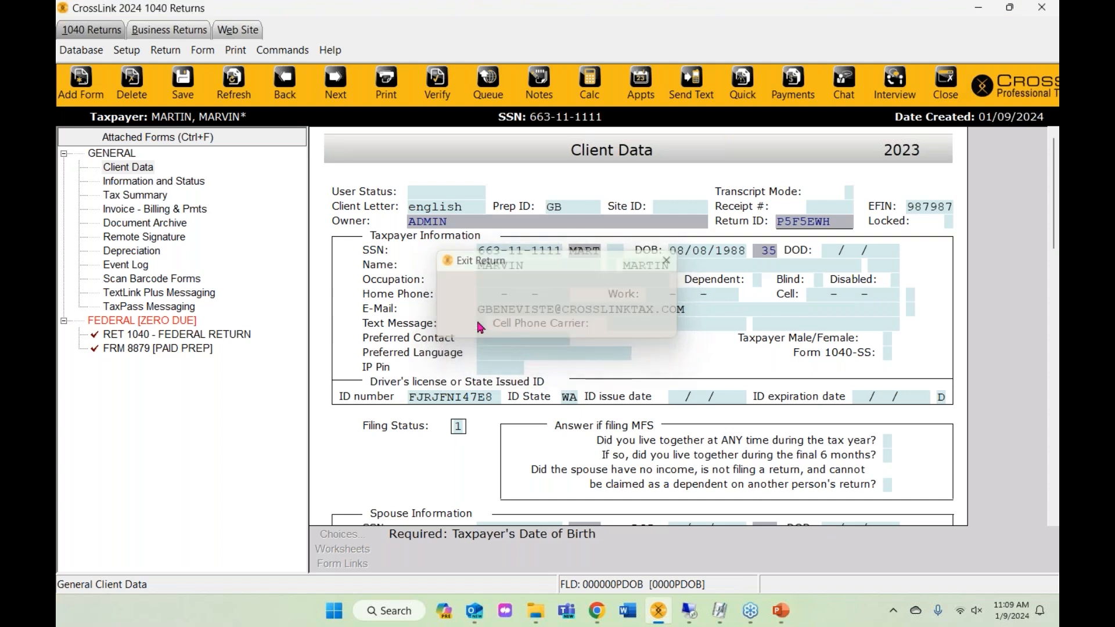